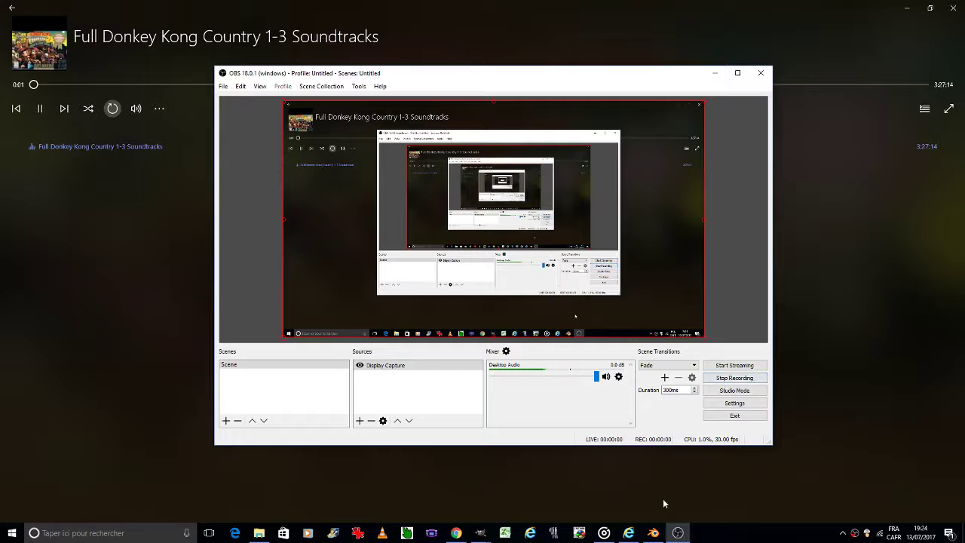
- Switch the scene camera's lens to orthographic projection
click(653, 533)
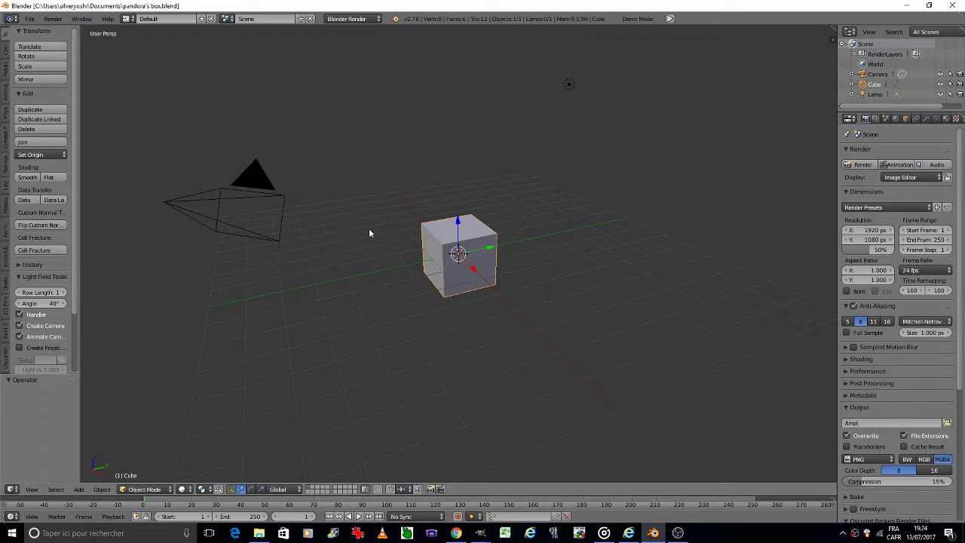
key(KP_0)
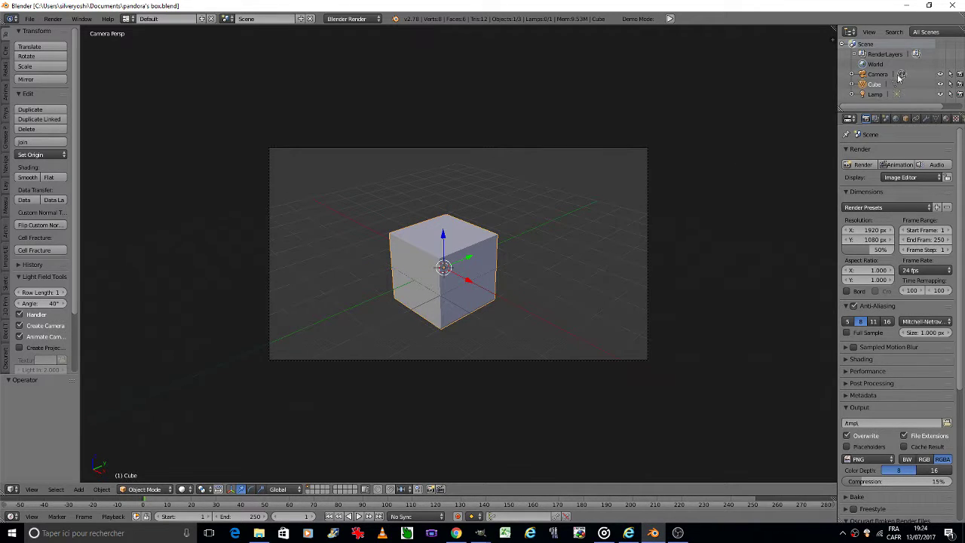
click(881, 74)
click(926, 118)
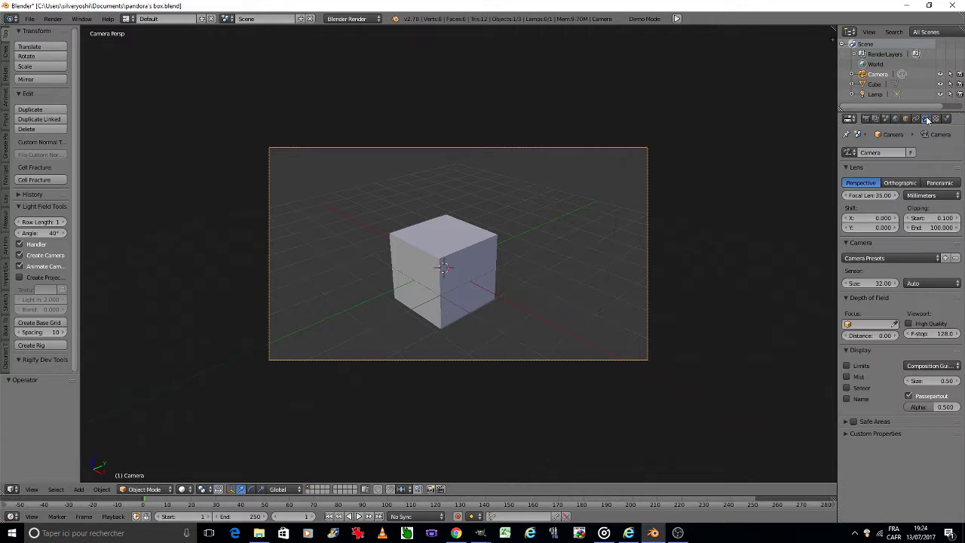
click(899, 182)
- Reposition the camera and fit the camera frame so the cube fills it
key(g)
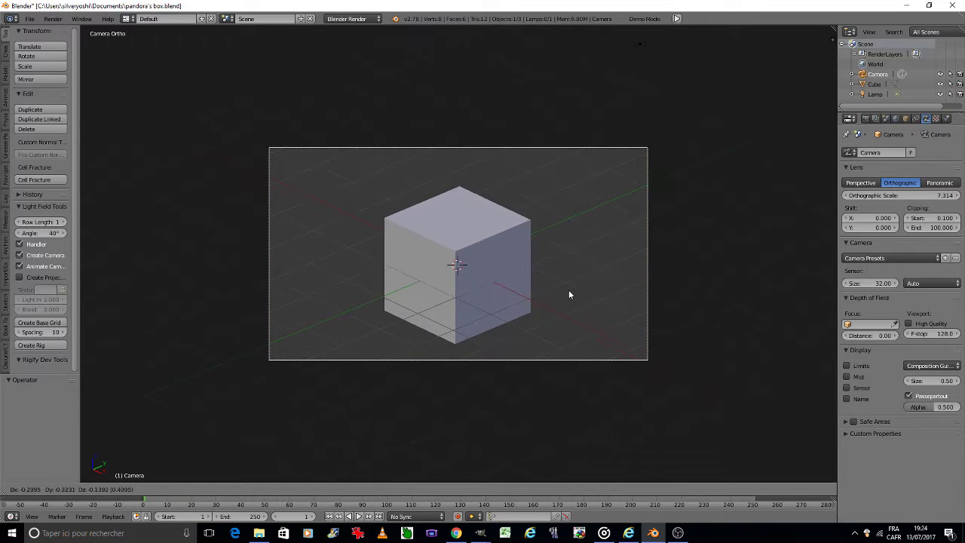
click(568, 290)
scroll(569, 289, up, 2)
scroll(562, 284, up, 2)
scroll(562, 281, up, 2)
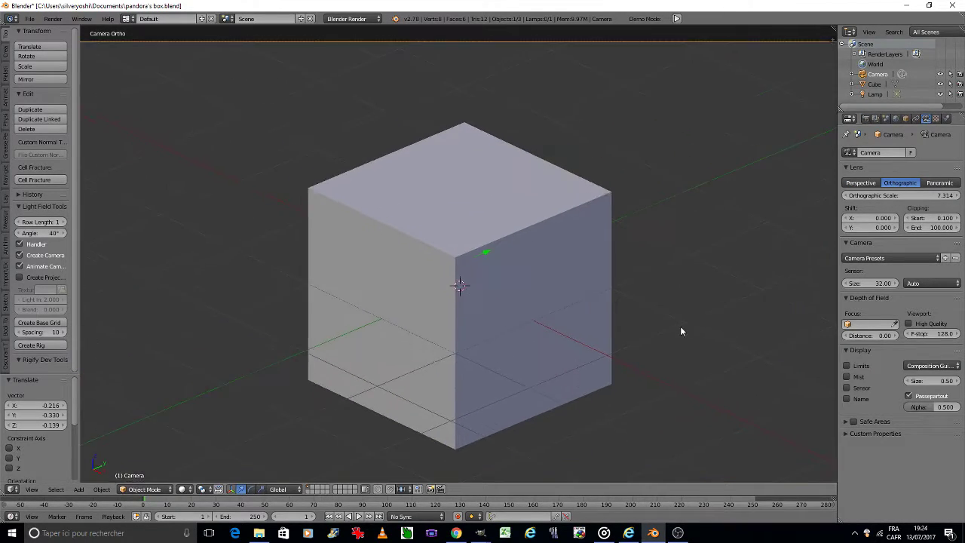
key(Home)
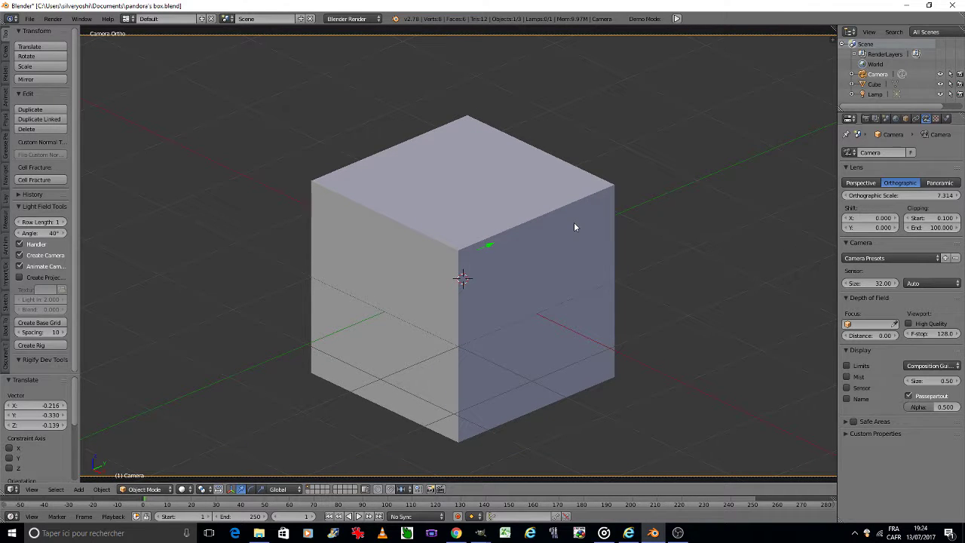
- Scale the cube 1.611 along Y and 0.866 along Z into a flat rectangular box
right_click(573, 222)
key(s)
key(y)
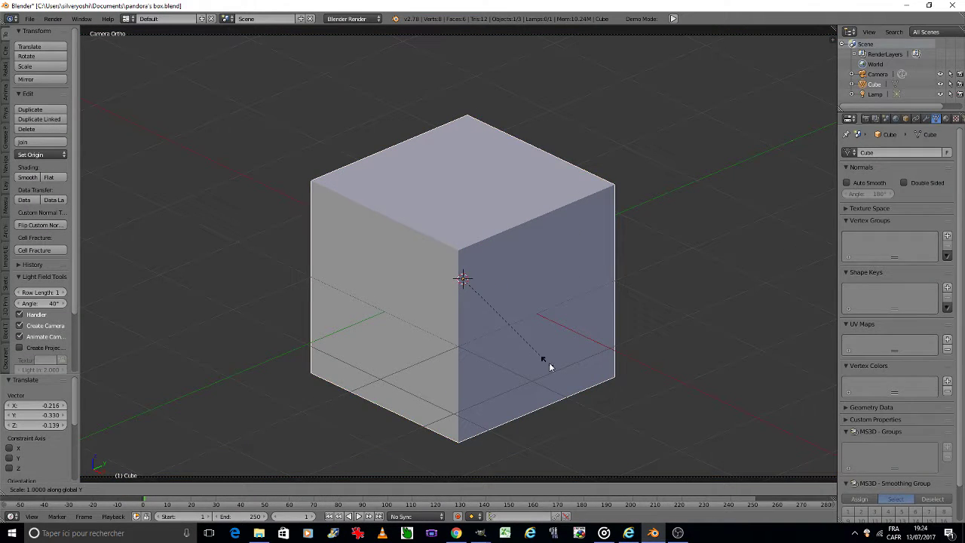
click(611, 407)
key(s)
key(z)
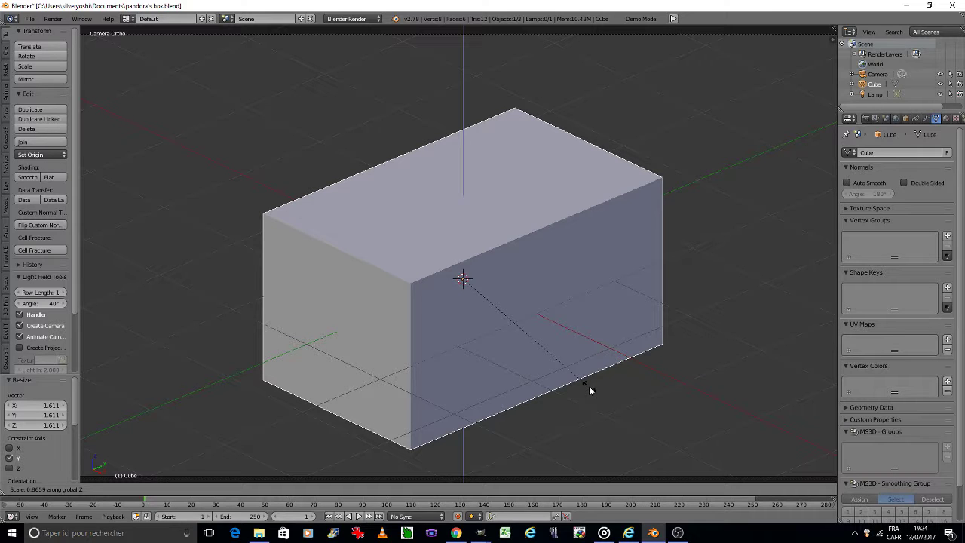
click(590, 387)
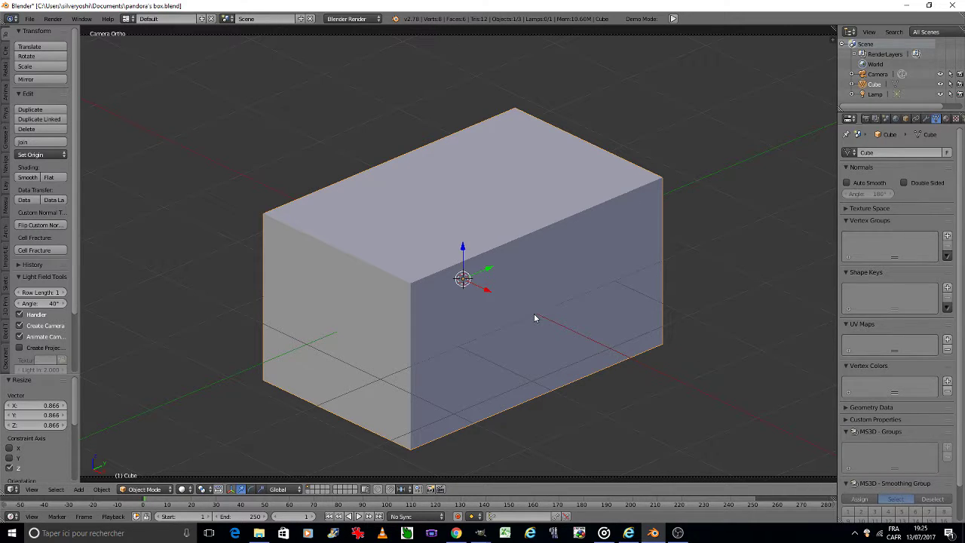
key(Tab)
- In face select mode, inset the box's top face by 0.1597
click(603, 316)
click(312, 491)
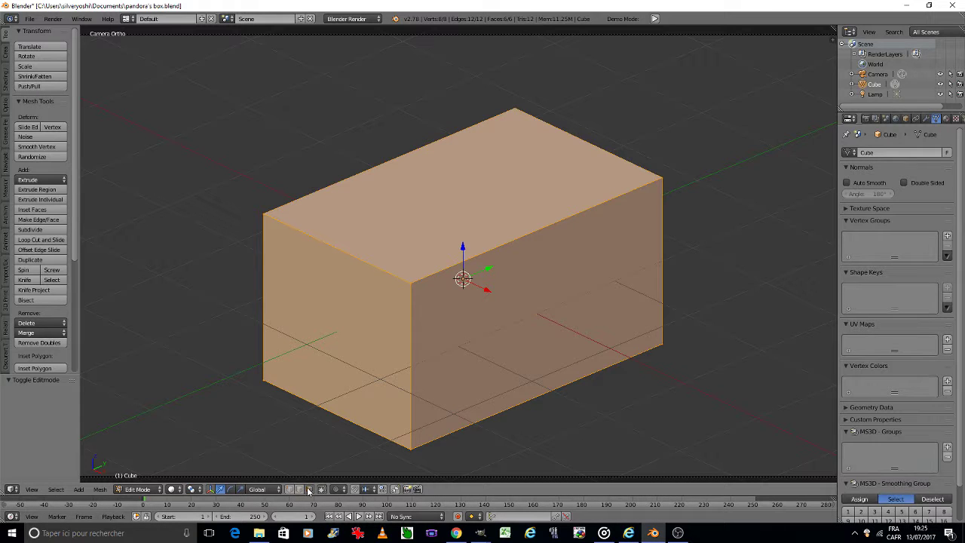
right_click(392, 259)
key(i)
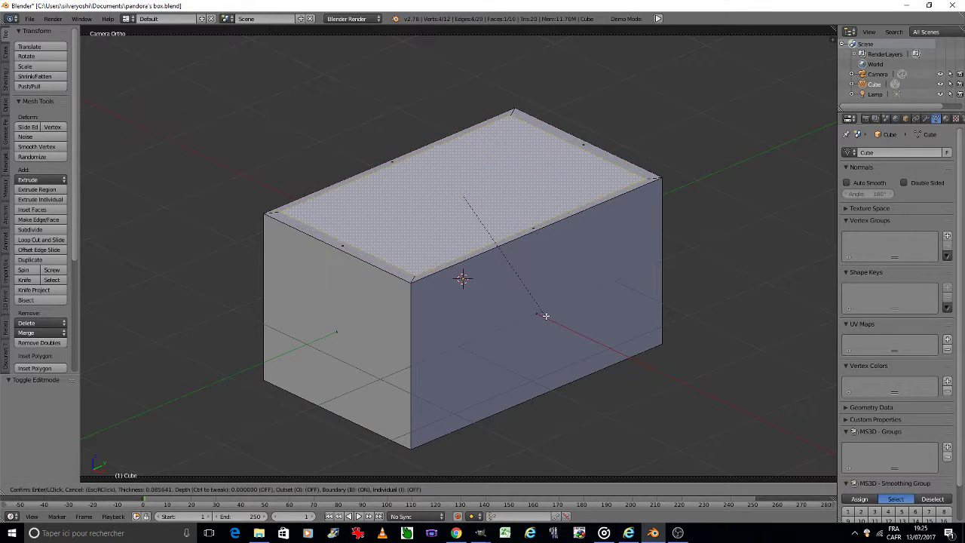
click(539, 312)
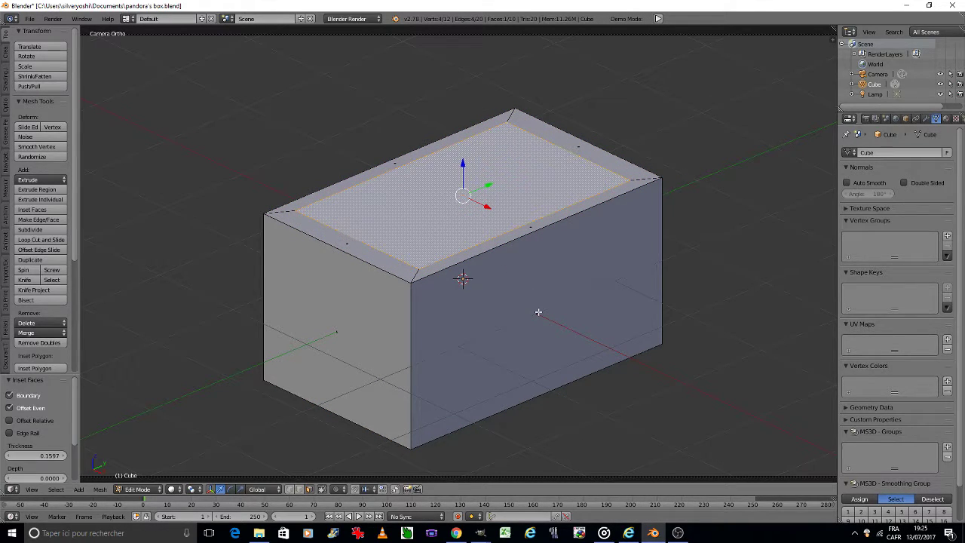
- Viewing the top face from above, scale the inner face 1.05 along Y
scroll(539, 312, down, 5)
key(KP_8)
key(KP_8)
key(KP_8)
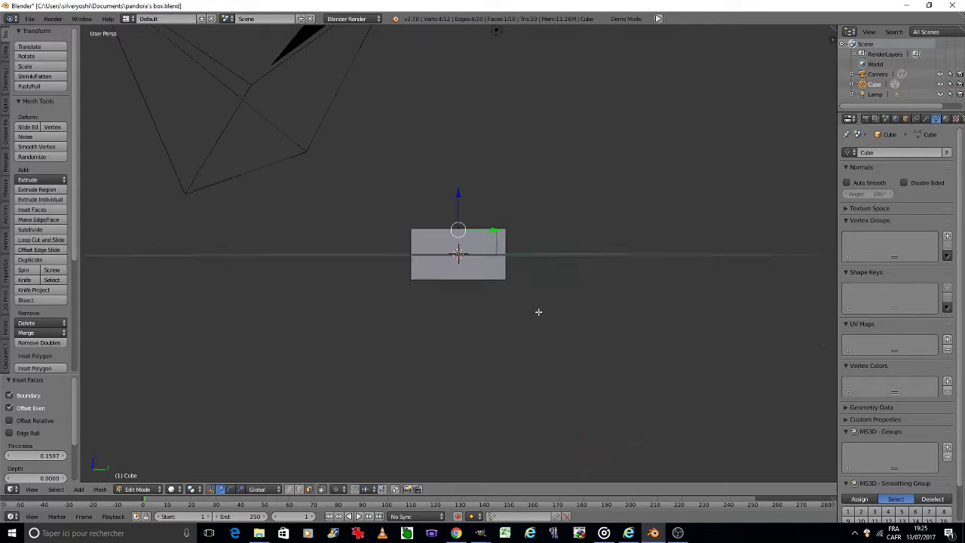
key(KP_2)
key(KP_2)
key(KP_2)
key(KP_2)
key(KP_2)
key(KP_2)
key(KP_5)
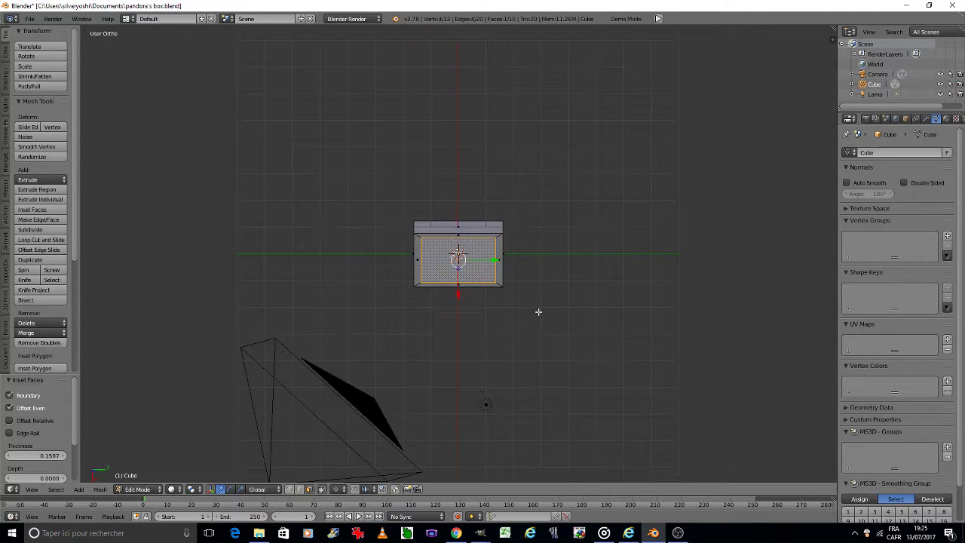
key(KP_Decimal)
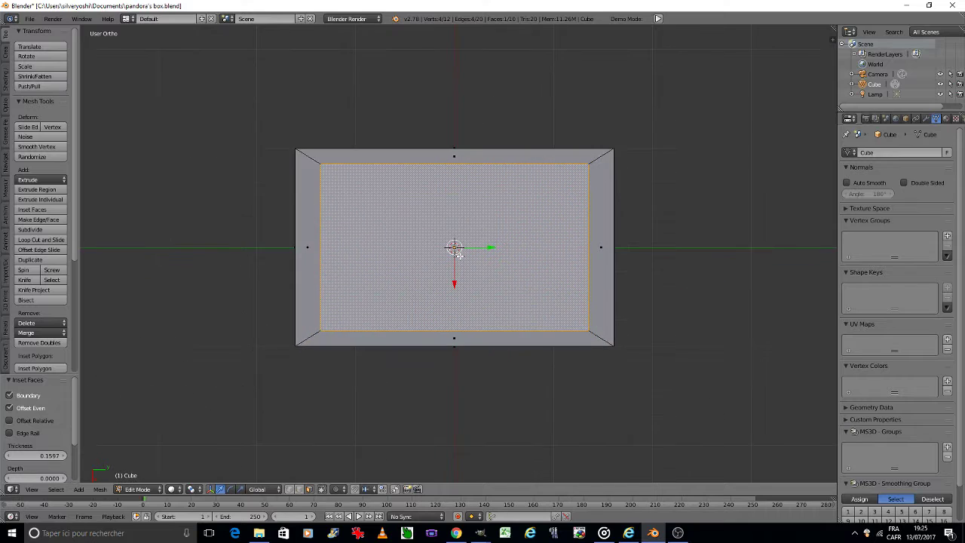
key(s)
key(y)
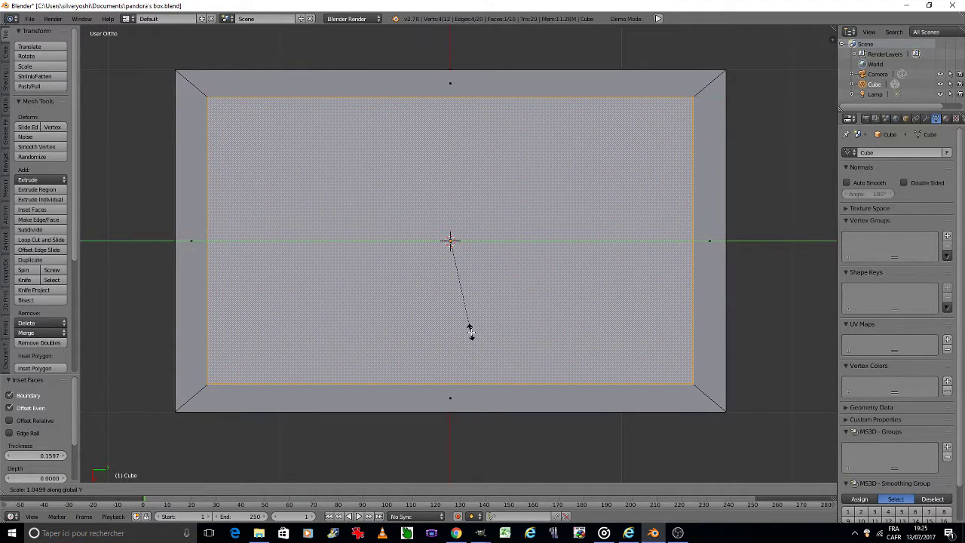
click(470, 332)
key(KP_4)
key(KP_4)
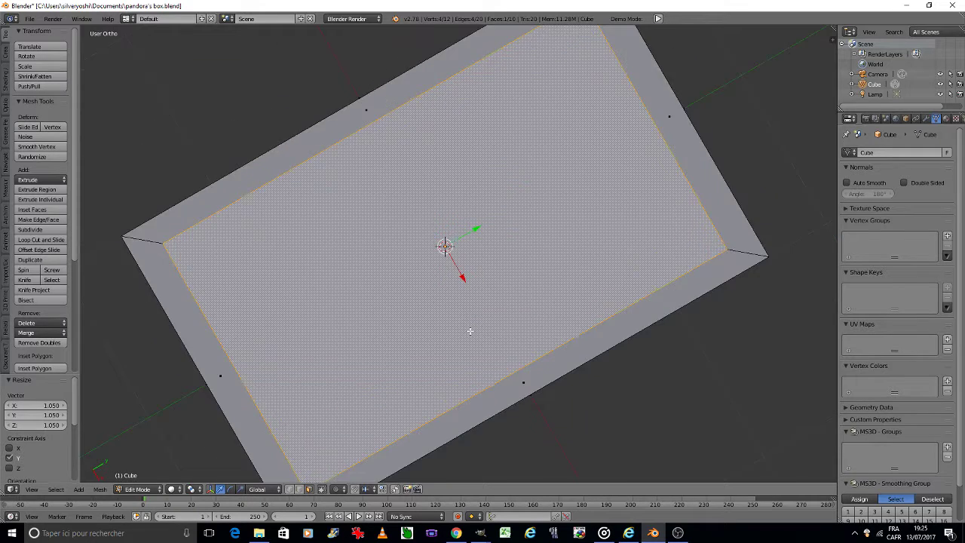
key(KP_8)
key(KP_8)
key(KP_8)
key(KP_8)
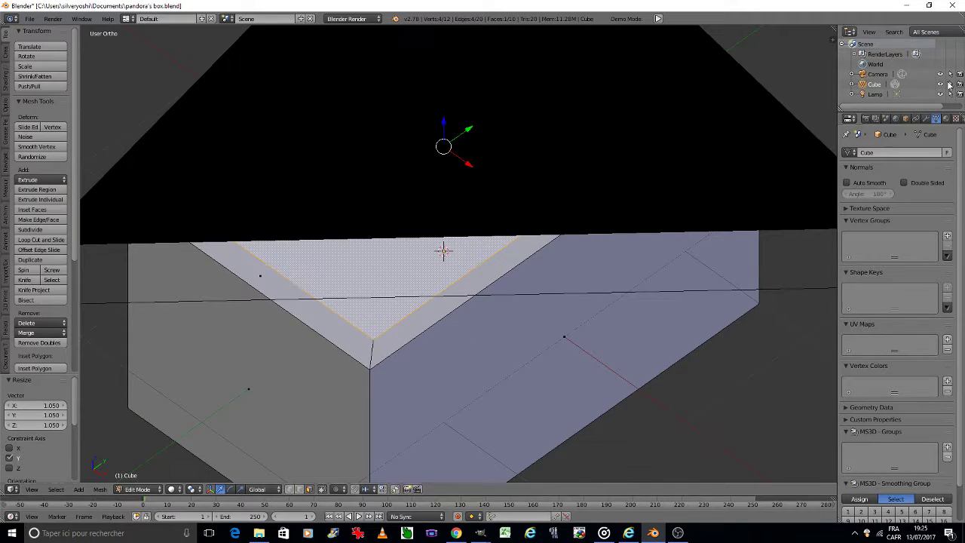
key(KP_2)
key(KP_2)
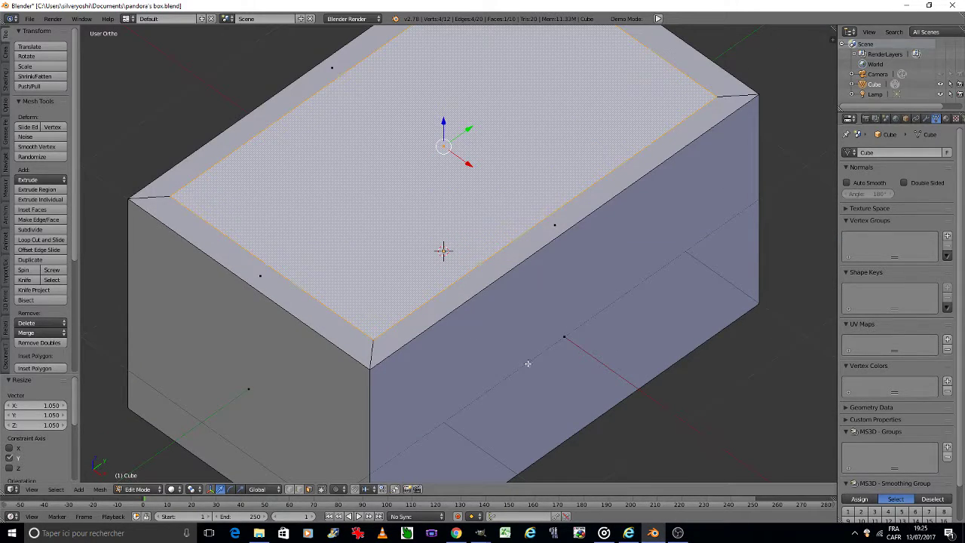
click(174, 489)
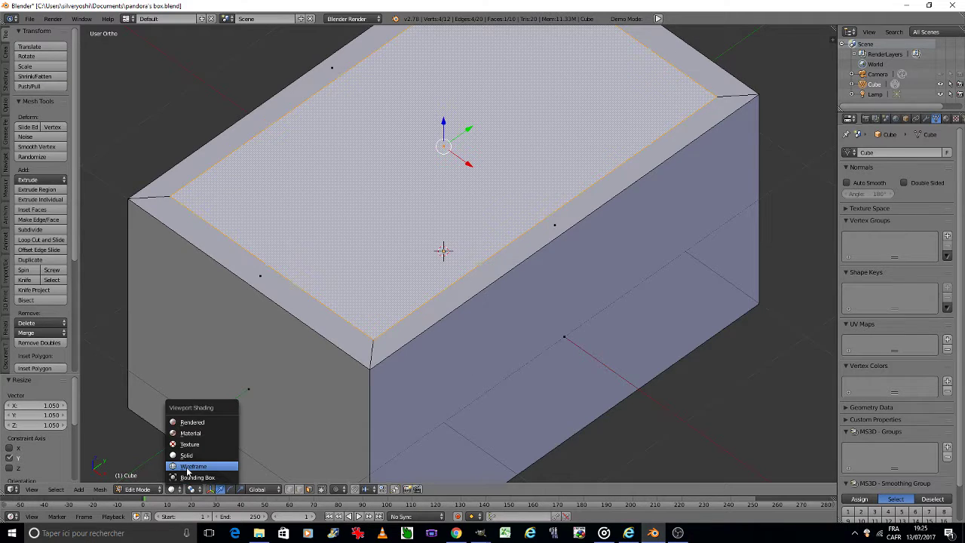
- In wireframe right-side view, extrude the inner top face 1.54 down, then return to Object Mode
click(188, 466)
key(KP_0)
key(KP_3)
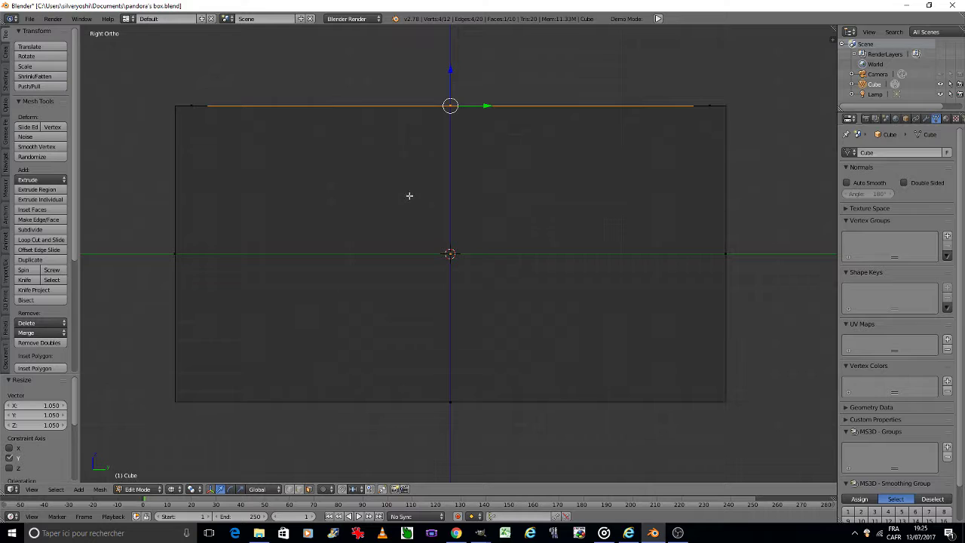
key(e)
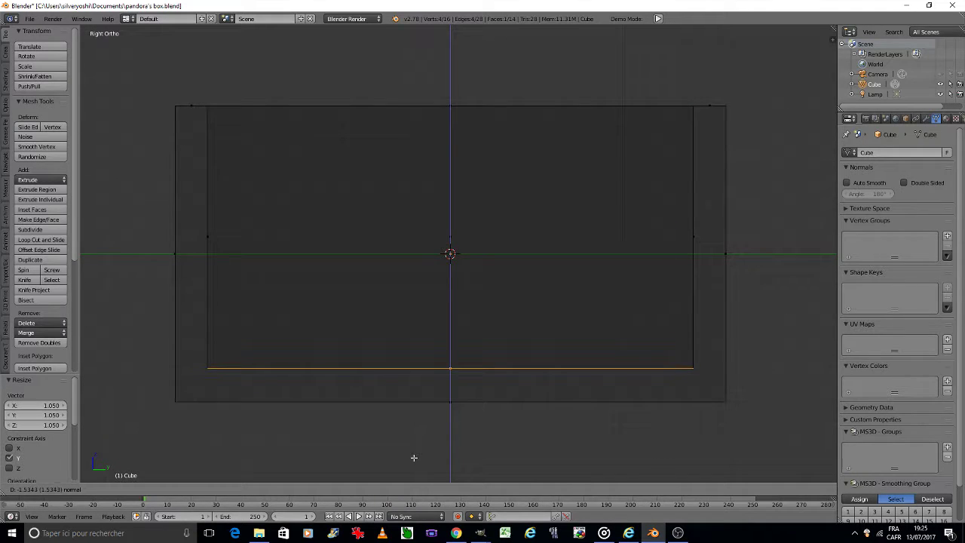
click(413, 457)
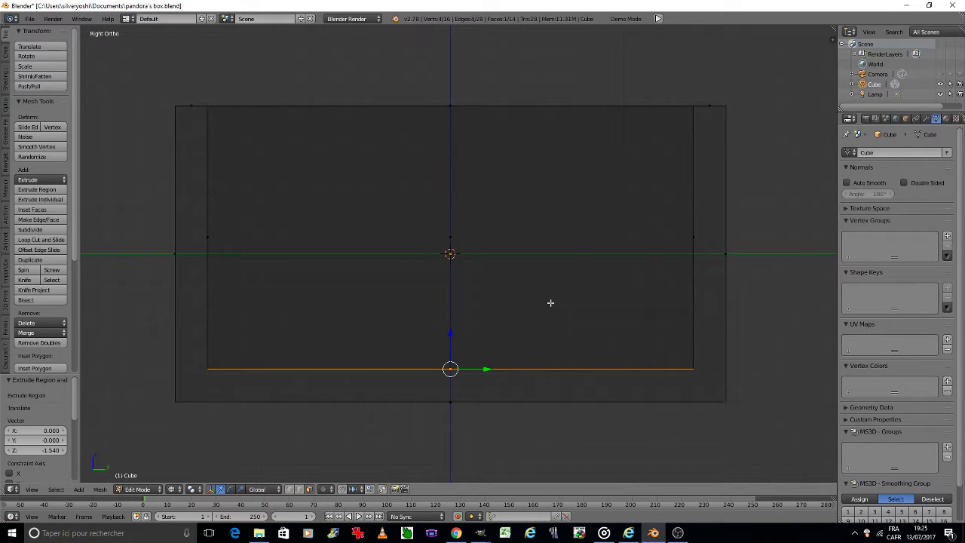
key(Tab)
click(468, 304)
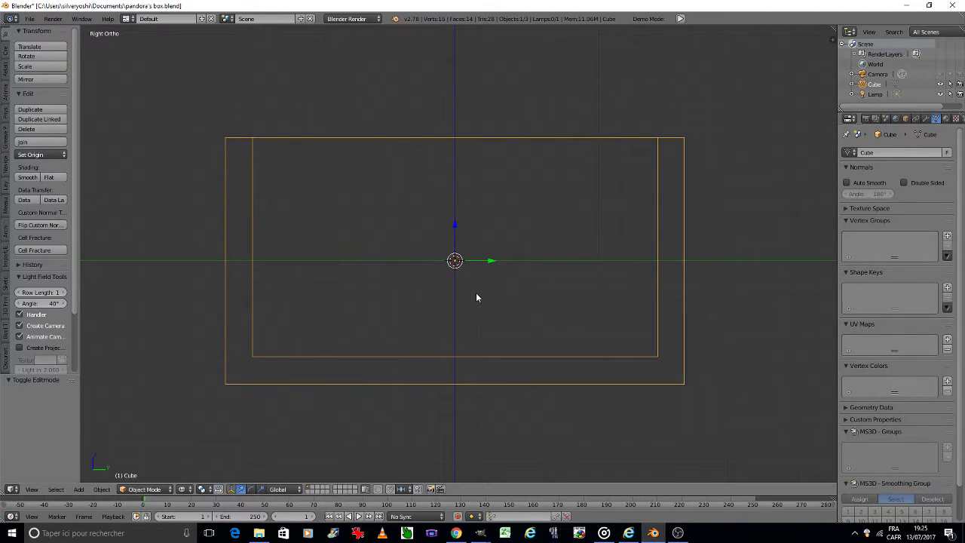
- Duplicate the box, flip the copy 180° around X, and move it along Z onto the box
scroll(476, 298, down, 2)
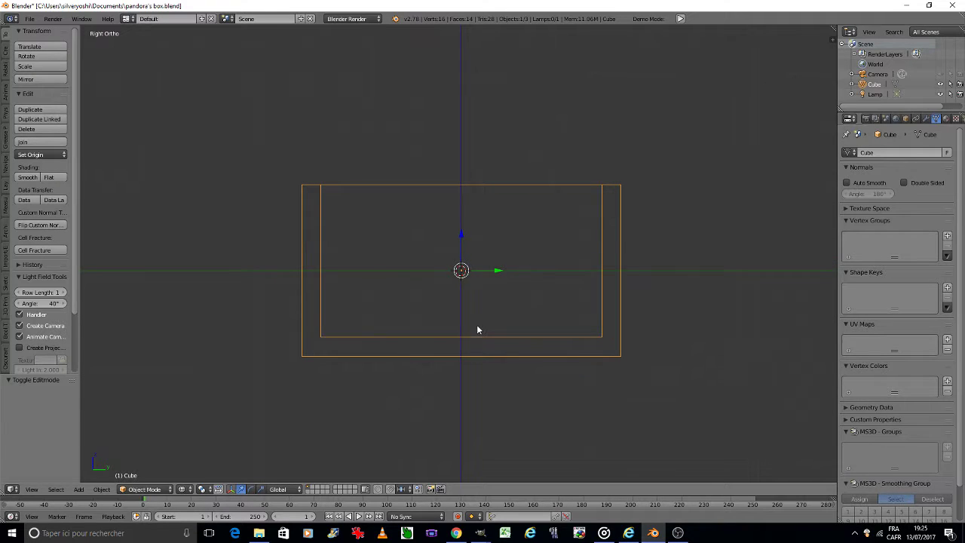
key(shift+d)
click(478, 172)
key(r)
key(x)
key(1)
key(8)
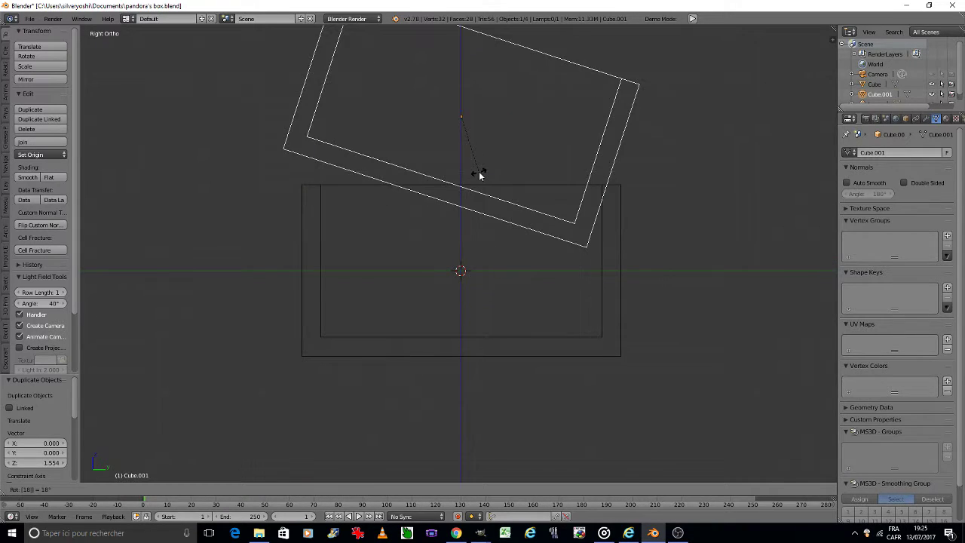
key(0)
key(Return)
key(g)
key(z)
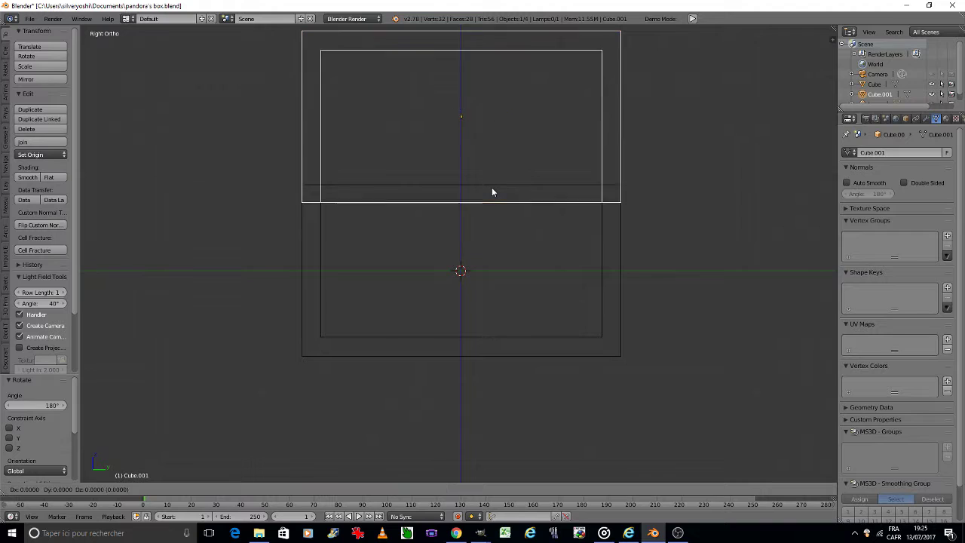
click(477, 270)
- Box-select the copy's middle edge loop and raise it along Z to shorten the lid
key(Tab)
key(a)
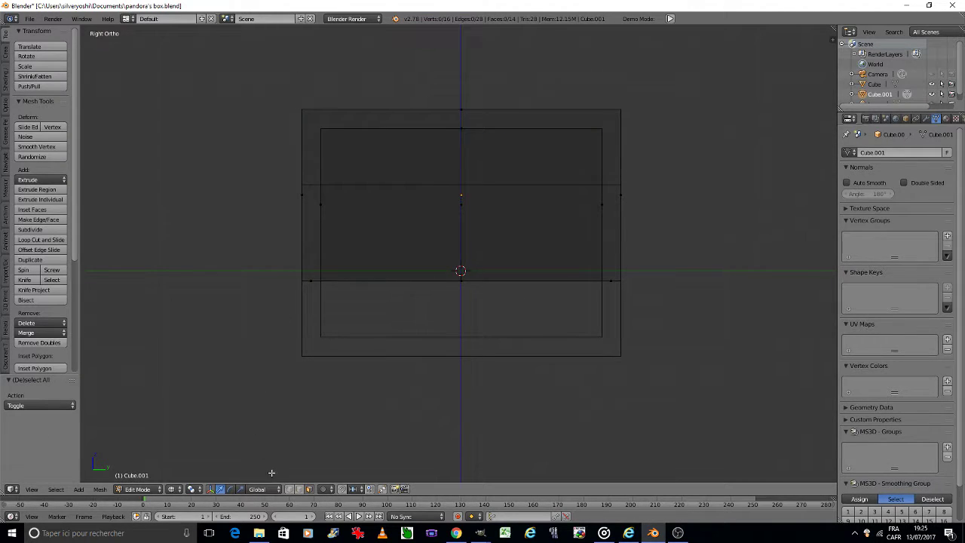
key(b)
drag(267, 262, 631, 288)
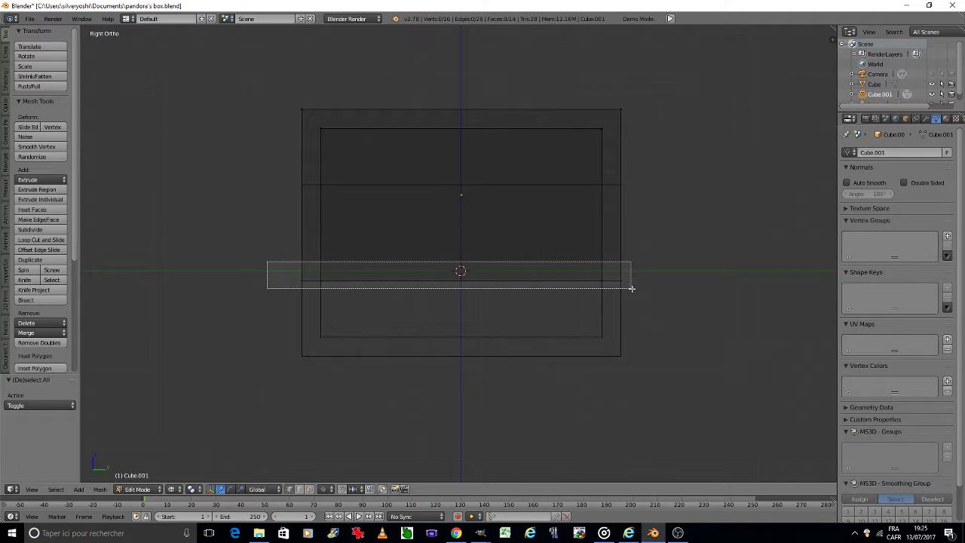
key(g)
key(z)
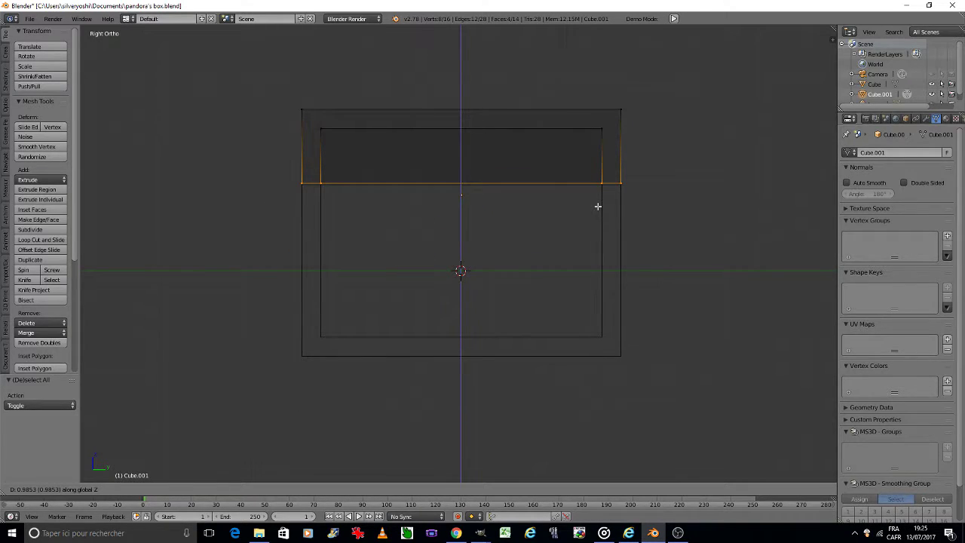
click(598, 206)
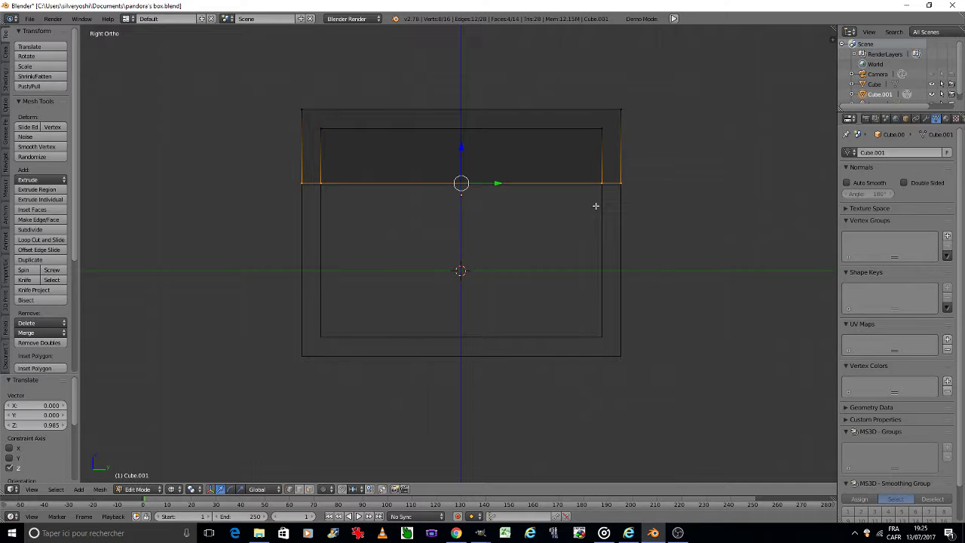
key(Tab)
click(544, 202)
key(KP_8)
key(KP_4)
- Switch the camera view to Solid viewport shading
key(KP_0)
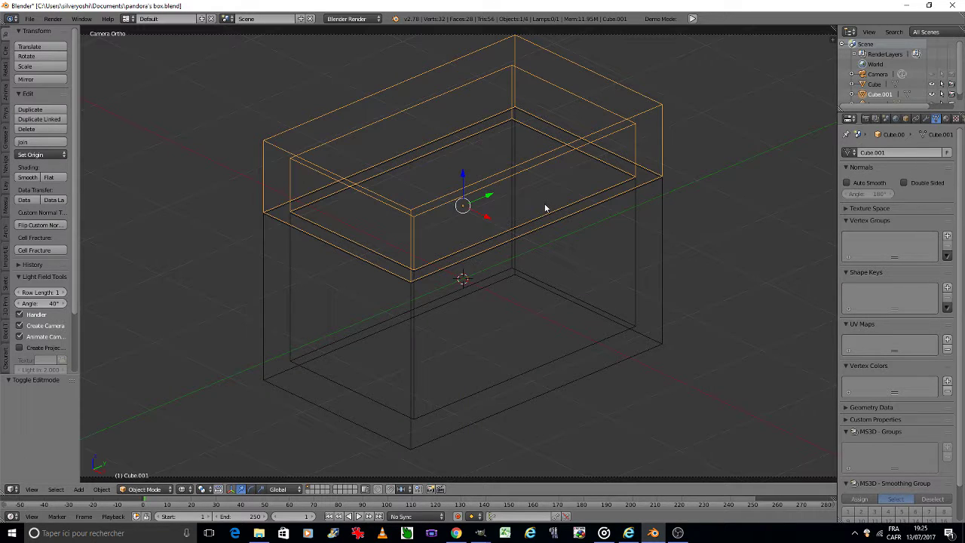
click(184, 489)
click(207, 450)
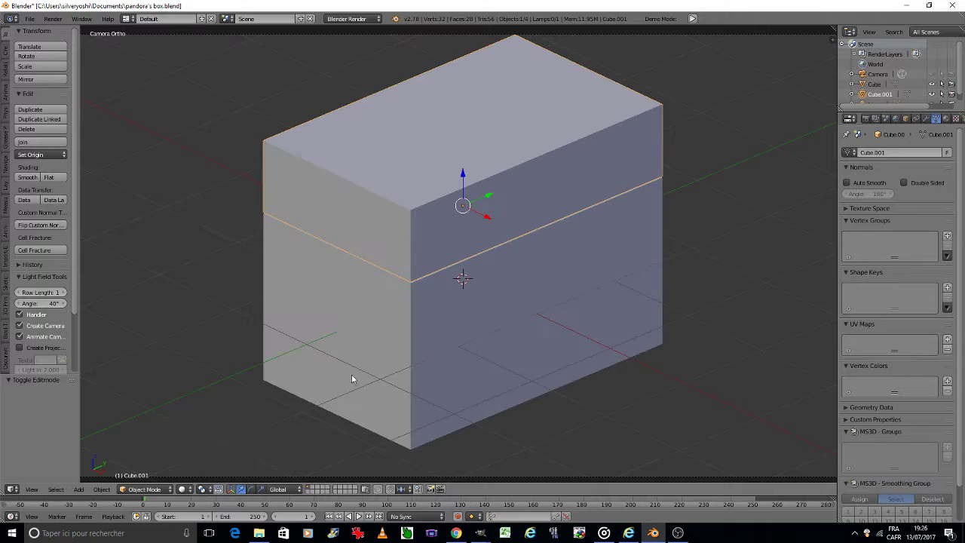
- Lower the lid by 0.01 along Z and apply its location
key(ctrl+a)
click(363, 375)
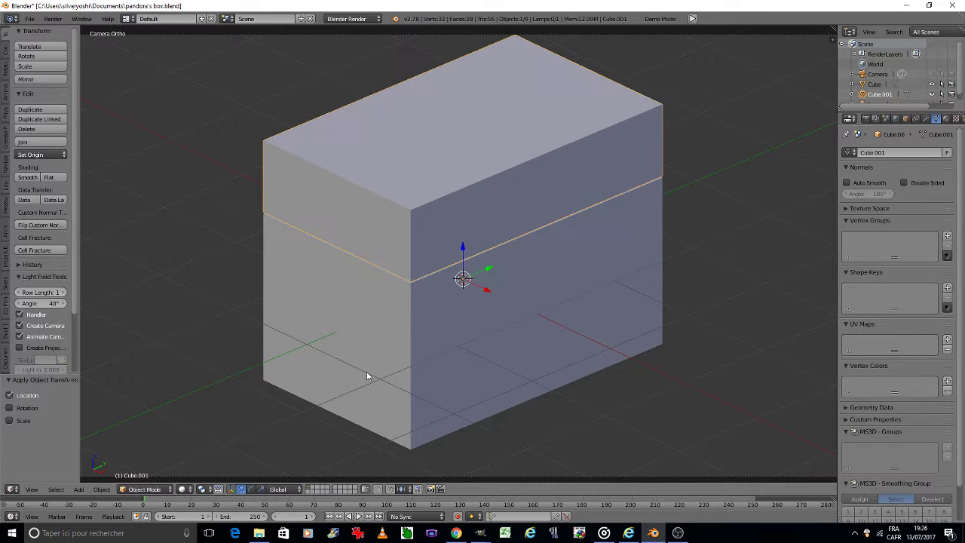
key(a)
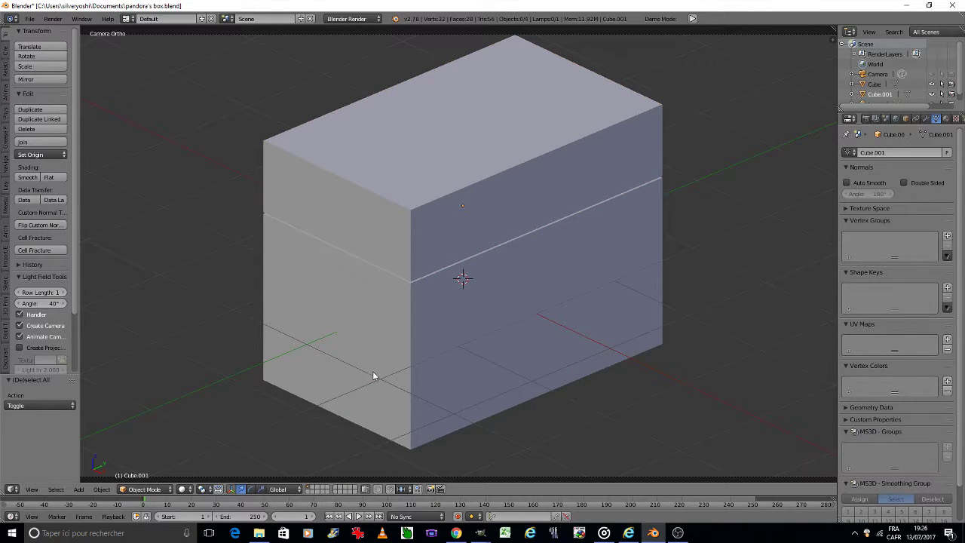
key(ctrl+z)
key(g)
key(z)
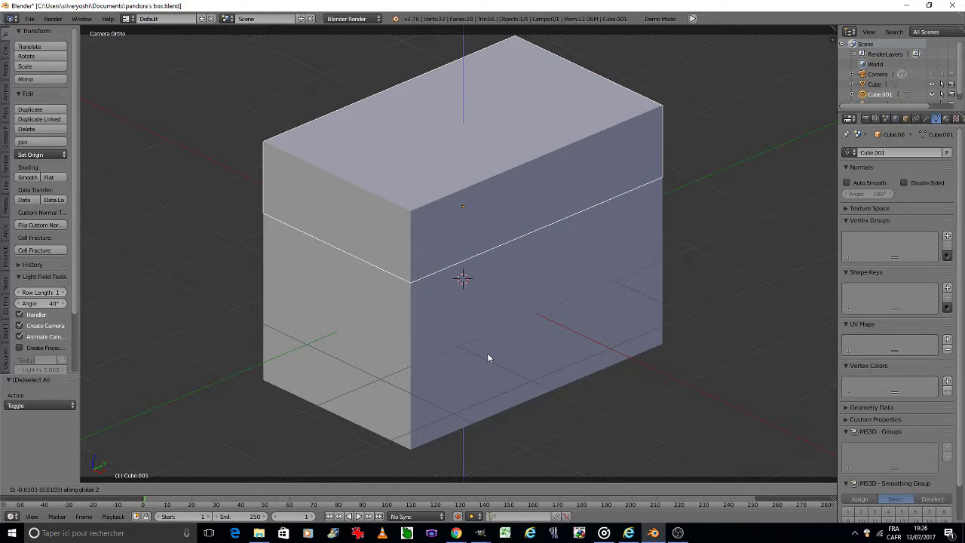
click(487, 352)
key(ctrl+a)
click(487, 357)
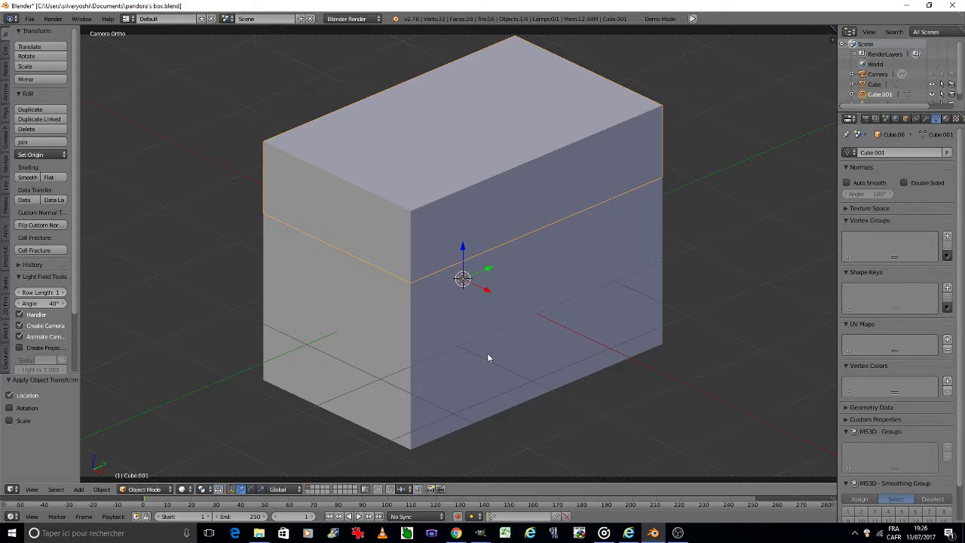
- Apply the lid's rotation and scale and set its origin to geometry
key(ctrl+a)
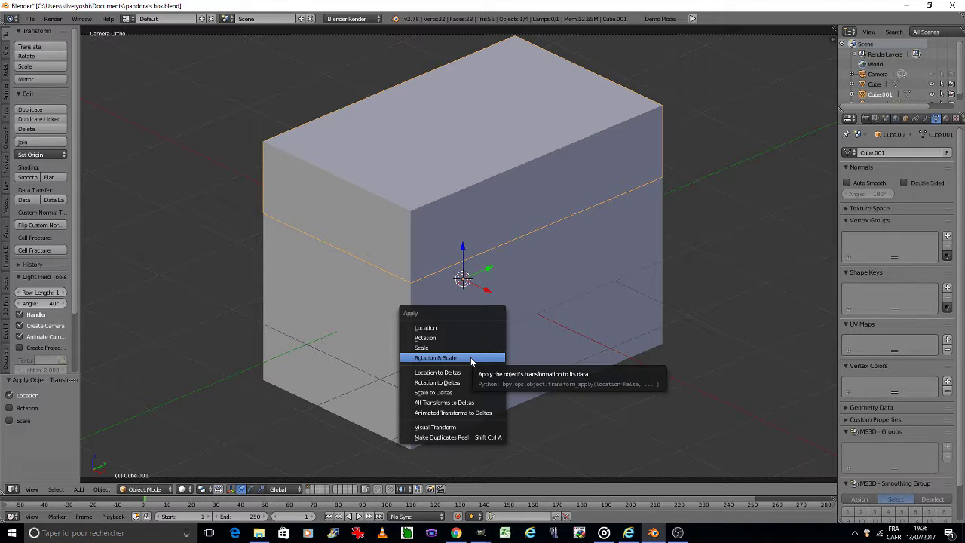
click(472, 358)
click(102, 489)
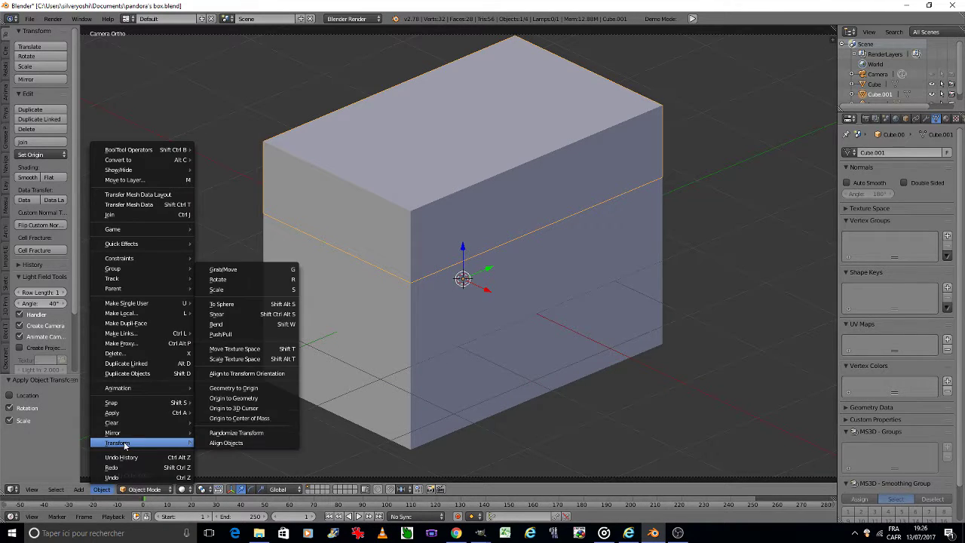
click(247, 403)
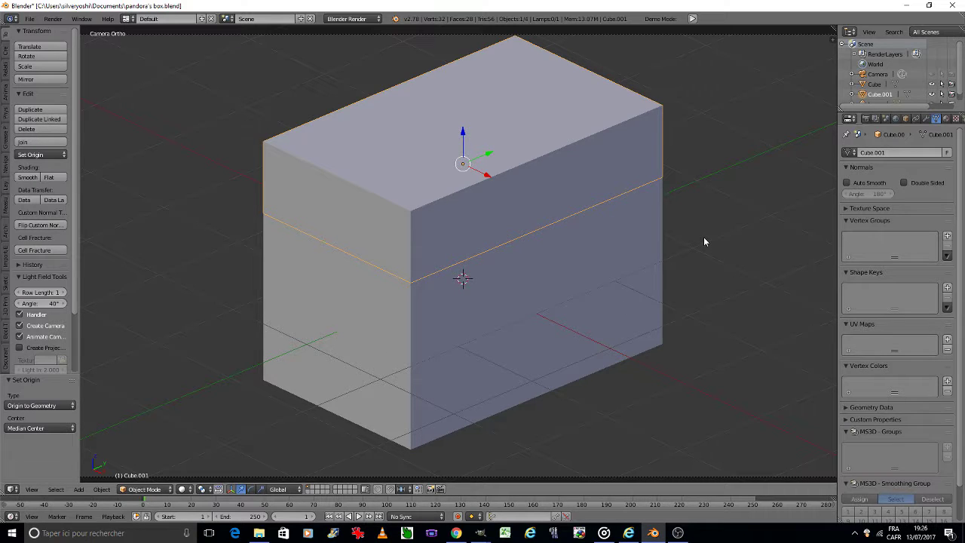
- Add a Bevel modifier to the lid with Angle limit method and 2 segments
click(925, 120)
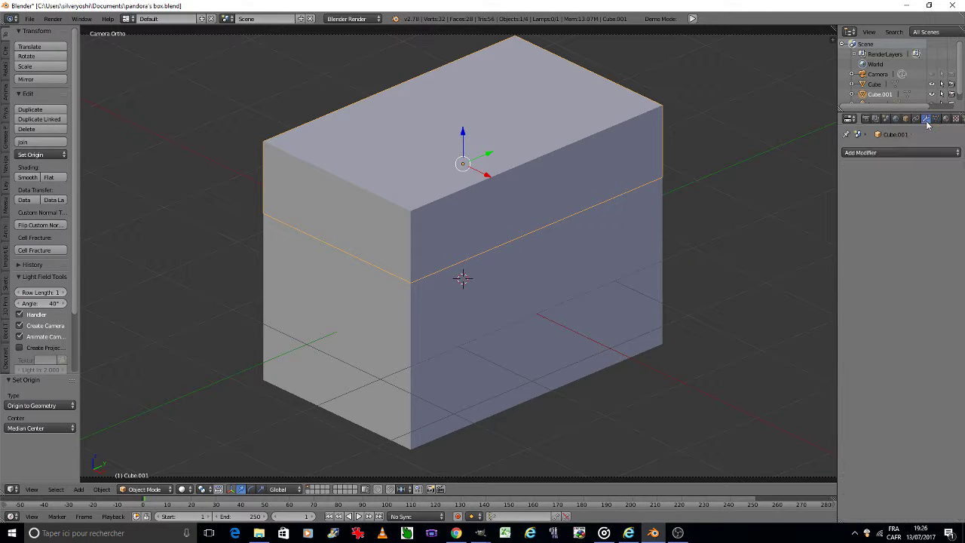
click(894, 152)
click(785, 188)
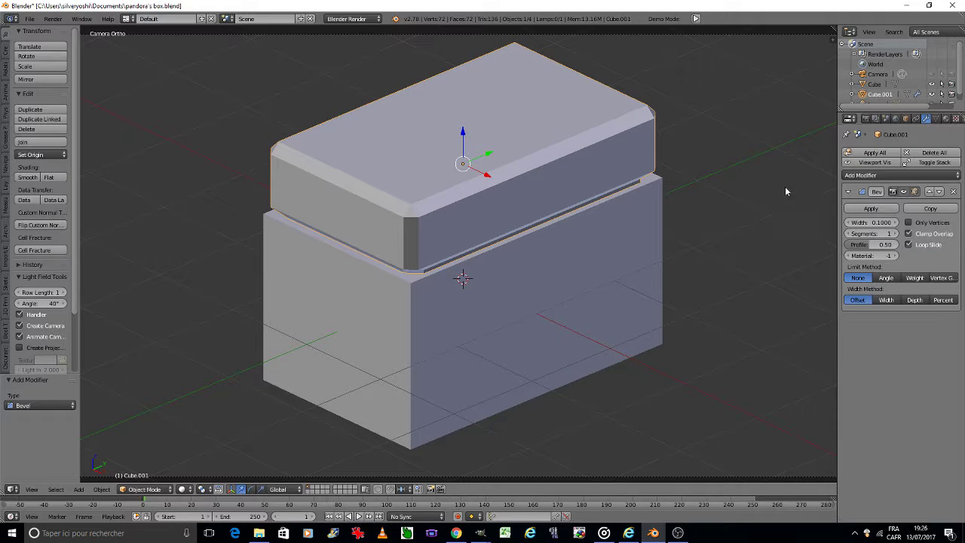
click(890, 278)
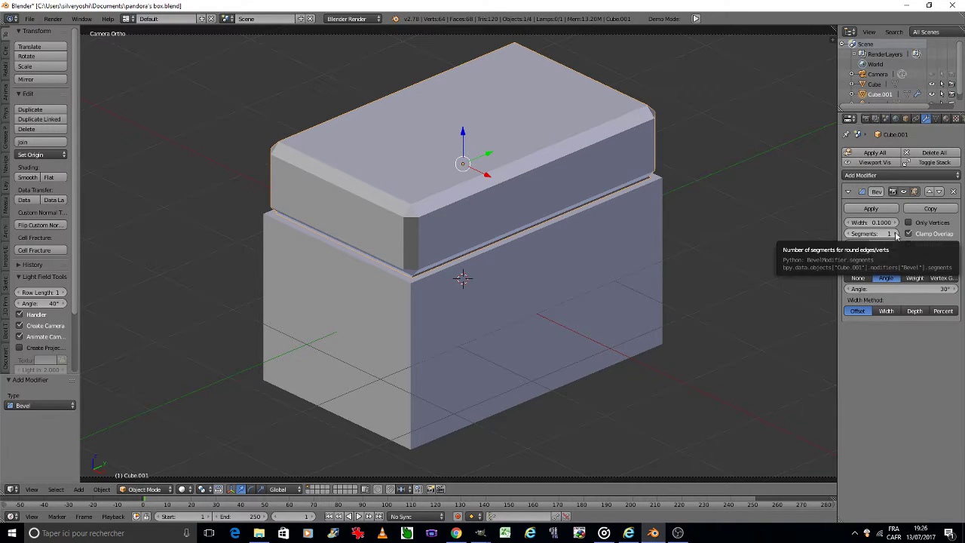
click(896, 234)
- Set the lid's bevel width to 0.02 and shade the lid smooth
click(863, 221)
text(0.01)
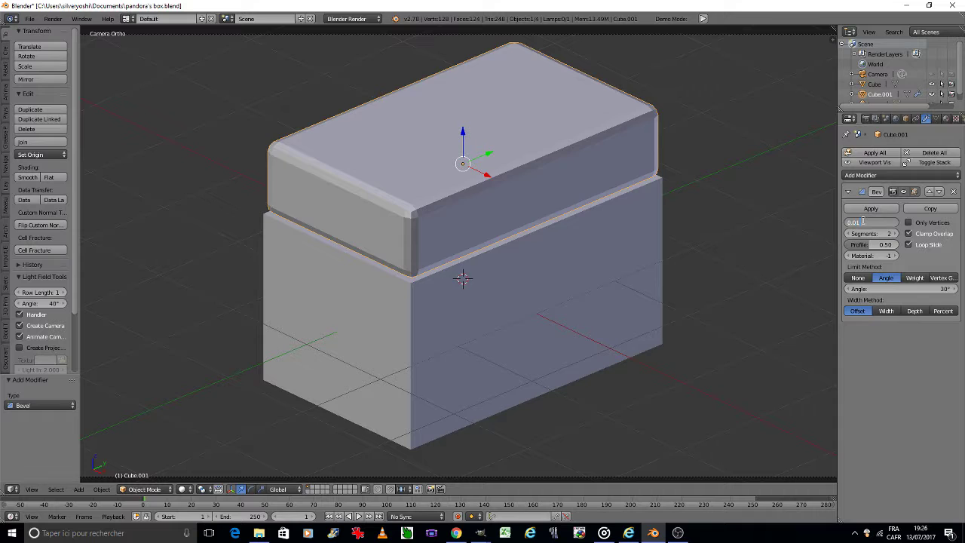
key(Return)
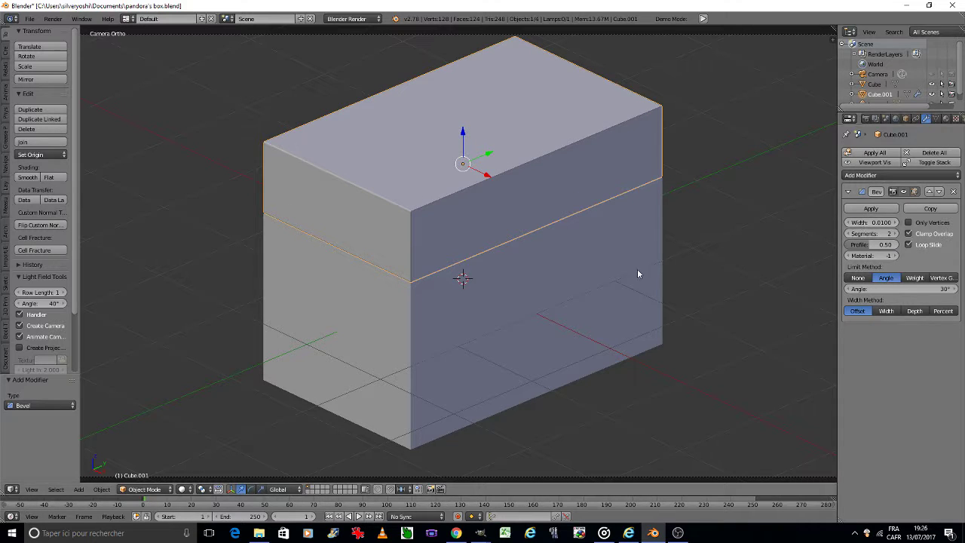
click(866, 223)
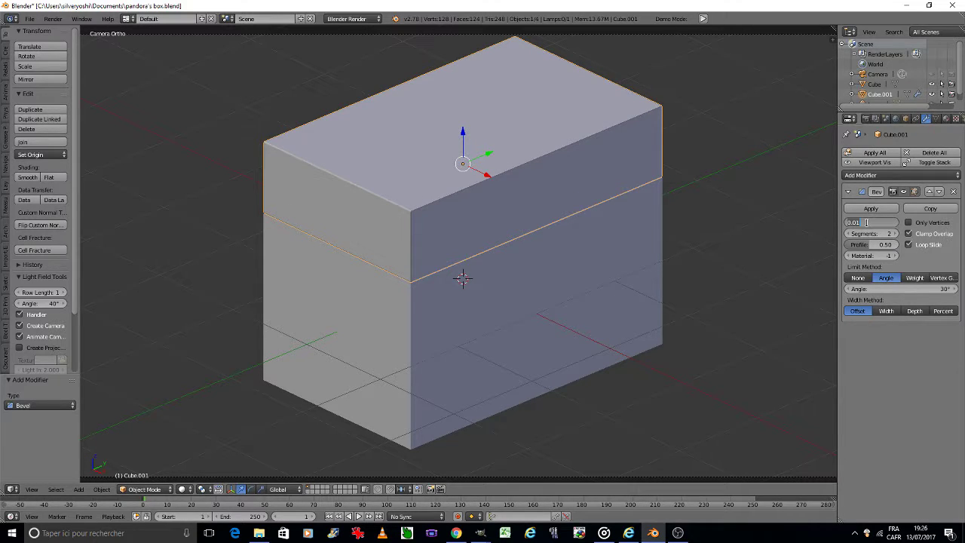
text(0.)
key(Return)
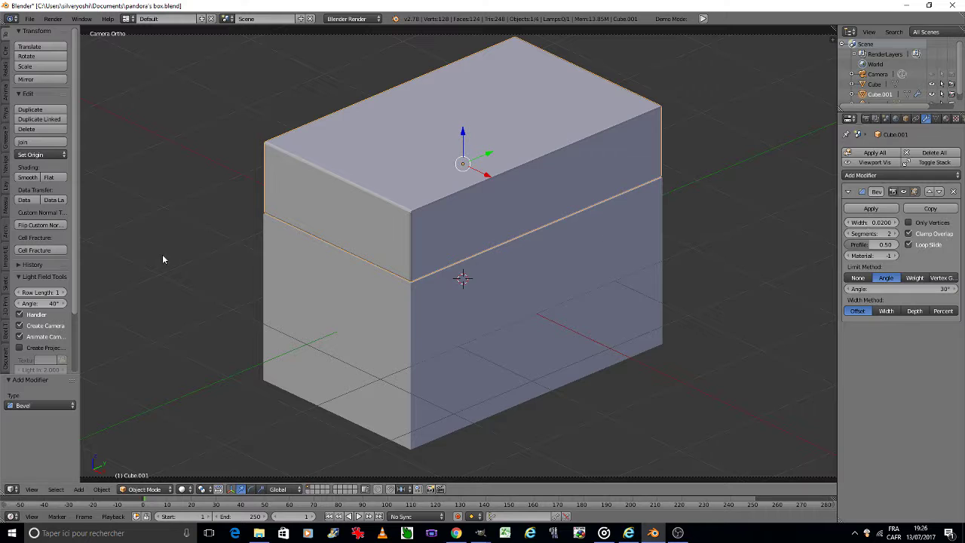
click(22, 178)
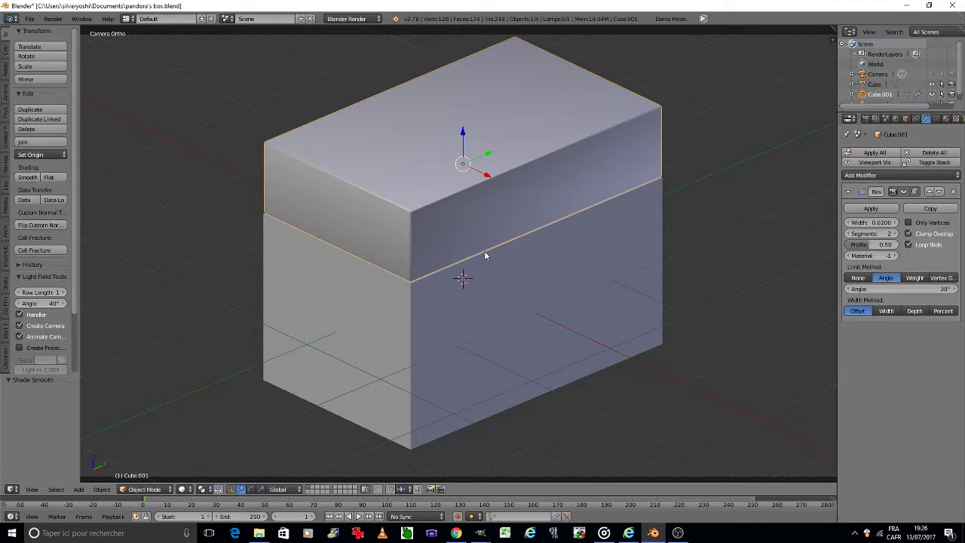
key(a)
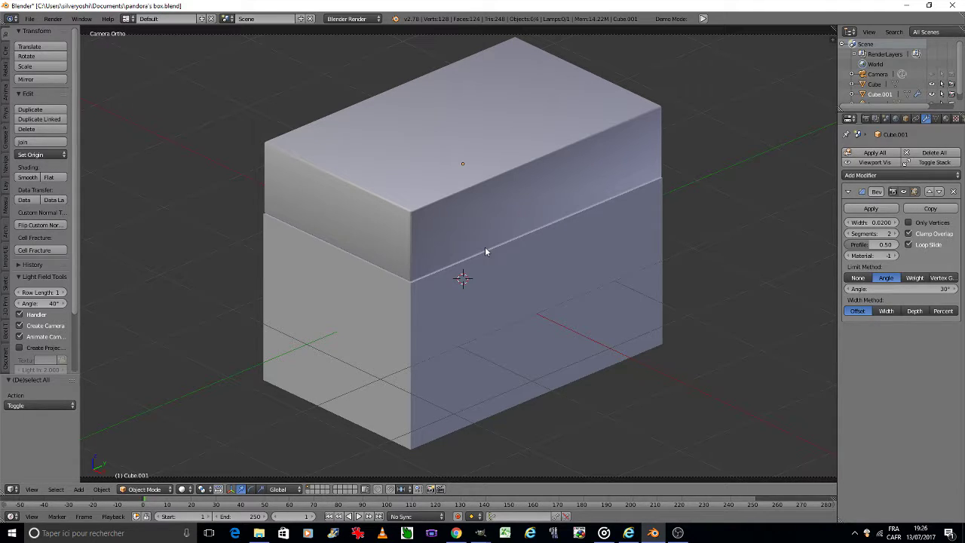
- Add a Bevel modifier to the base box with Angle limit method and 2 segments
right_click(521, 285)
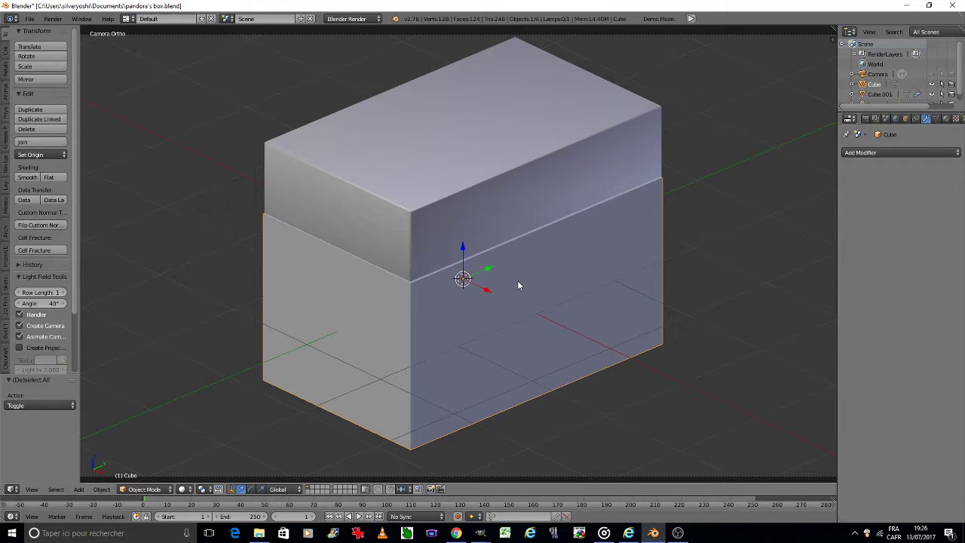
click(883, 151)
click(756, 186)
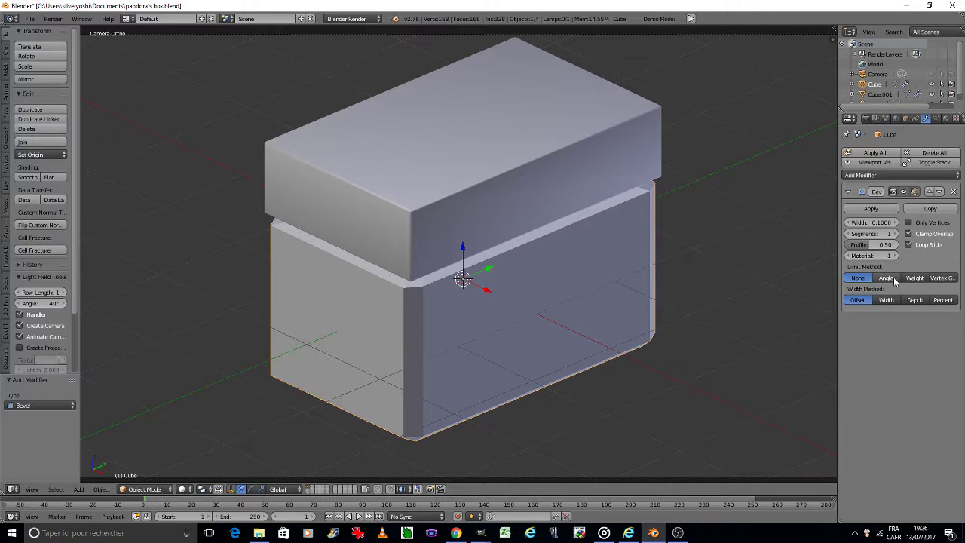
click(895, 278)
click(896, 233)
- Set the base's bevel width to 0.02 and shade the base box smooth
click(869, 222)
text(0)
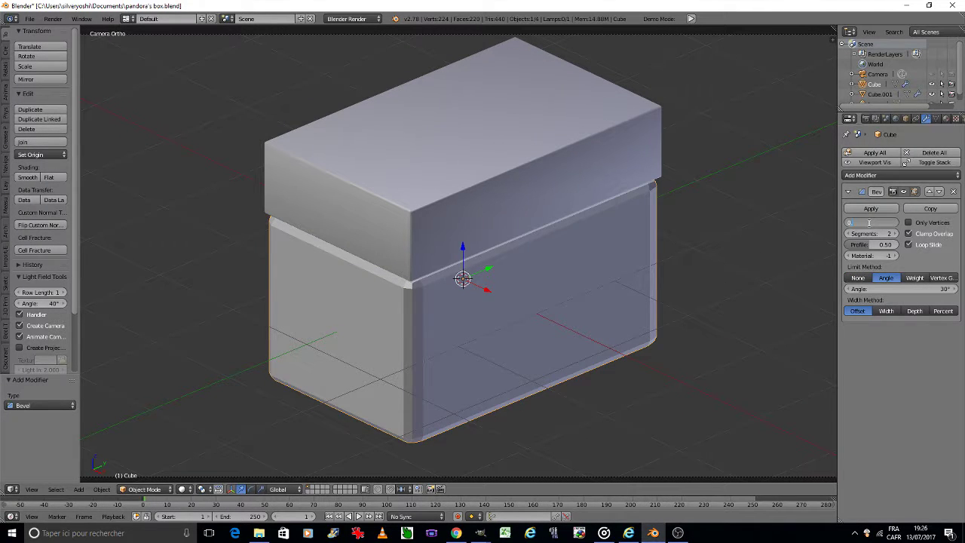
key(Return)
click(871, 223)
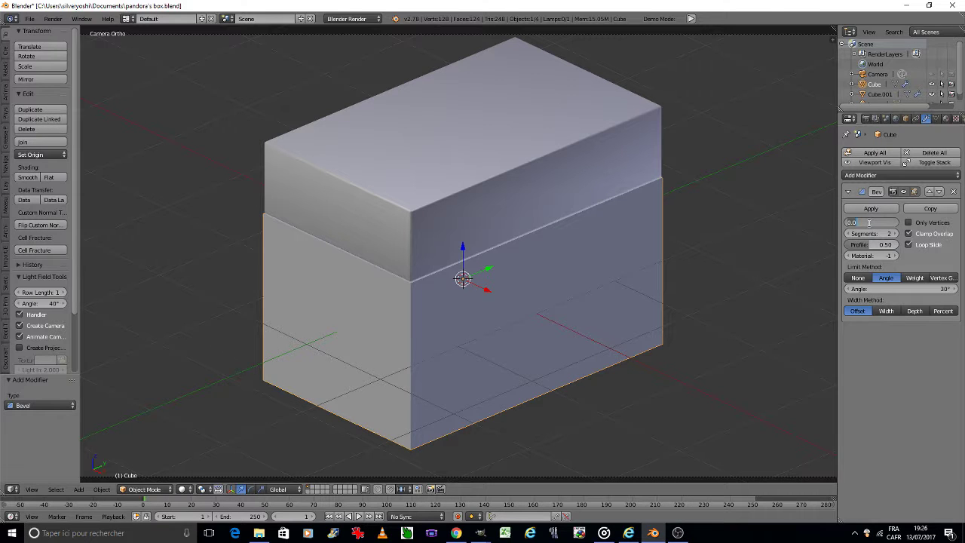
text(0.02)
key(Return)
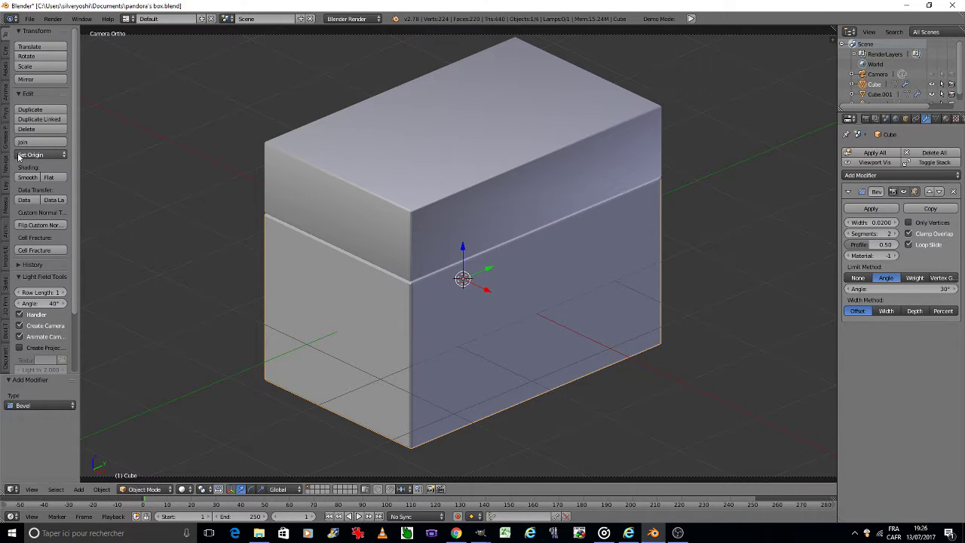
click(28, 177)
- Save over pandora's box.blend and apply the base's rotation and scale
key(ctrl+s)
click(467, 226)
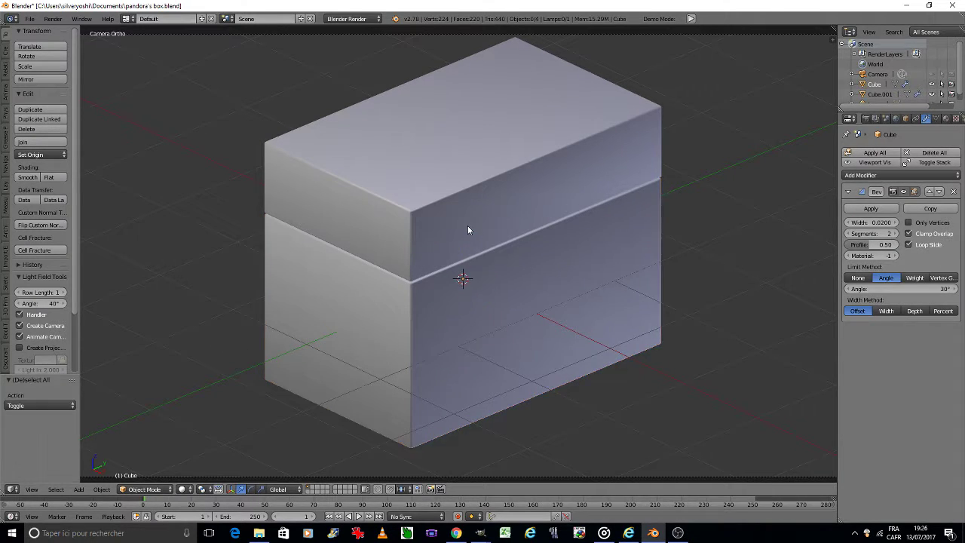
key(ctrl+a)
click(469, 289)
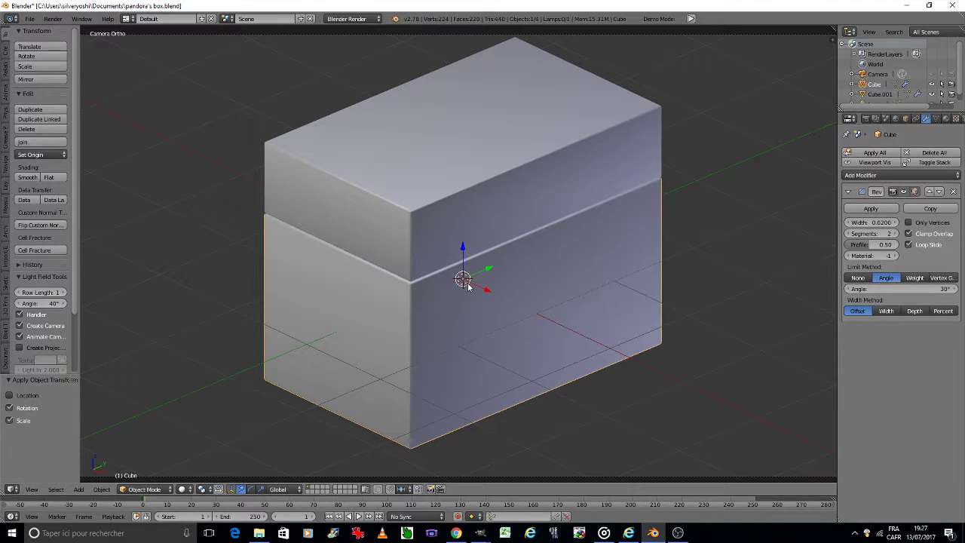
right_click(459, 211)
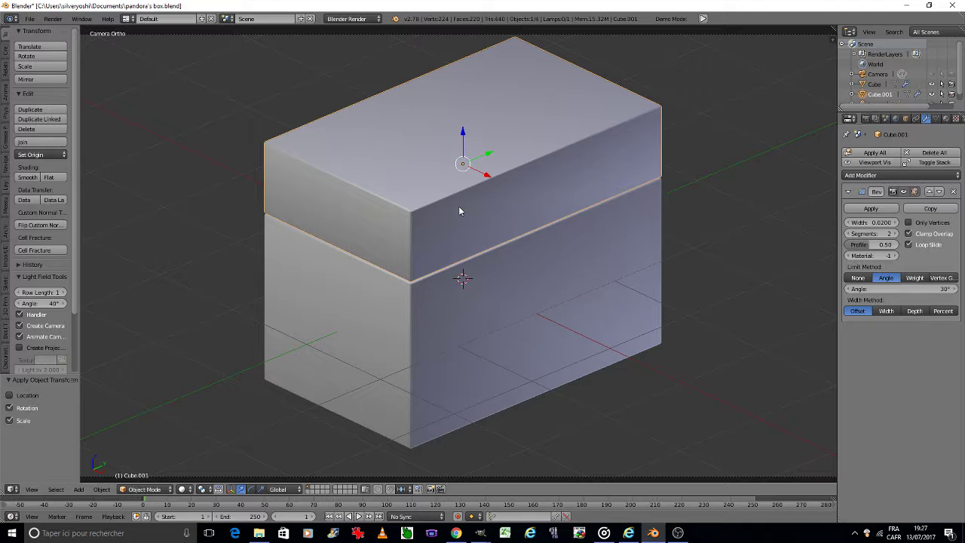
key(a)
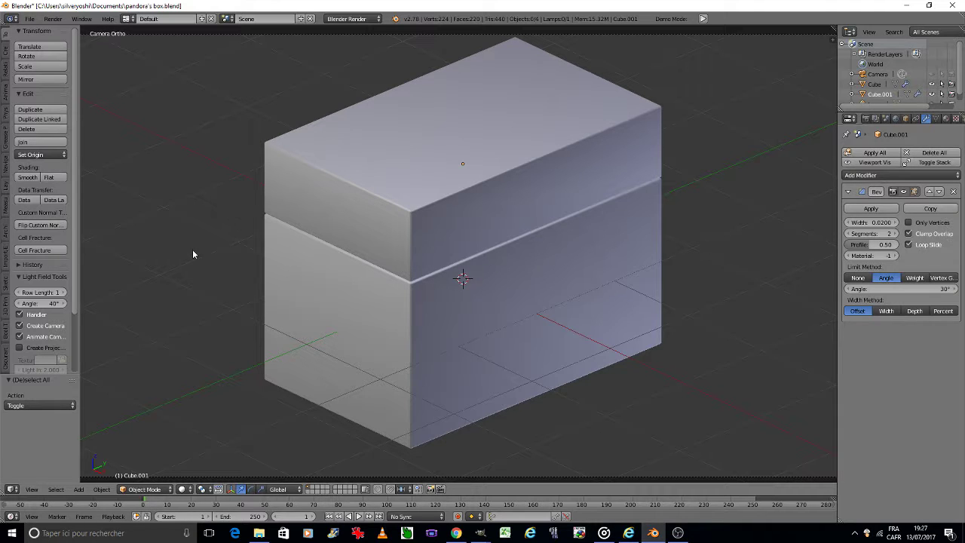
click(7, 53)
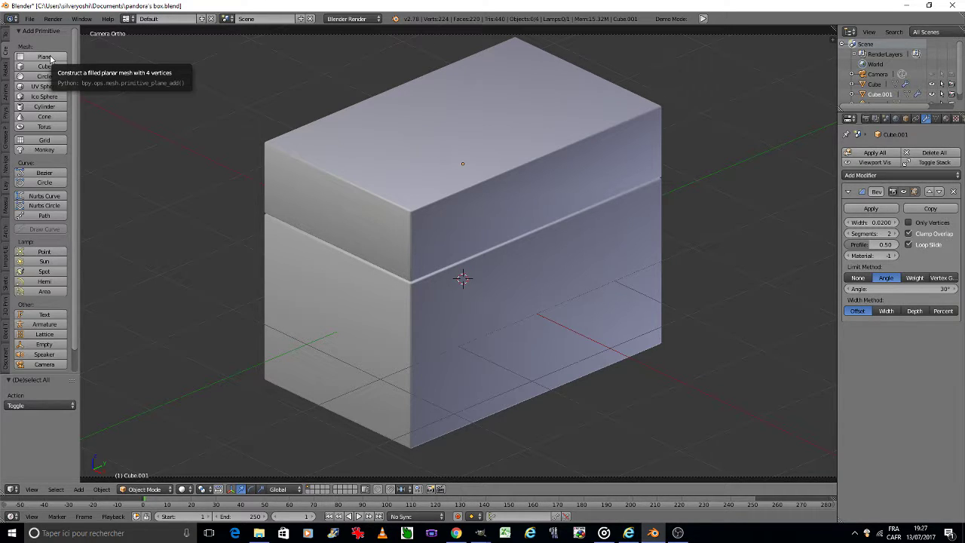
- Add a plane and move it down along Z to sit under the chest
click(50, 58)
middle_drag(482, 295, 482, 299)
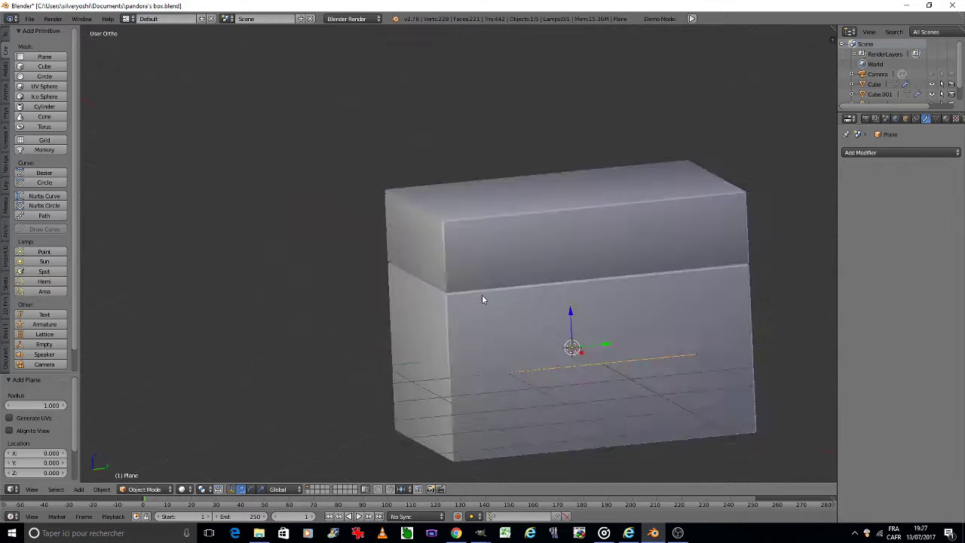
key(KP_3)
key(z)
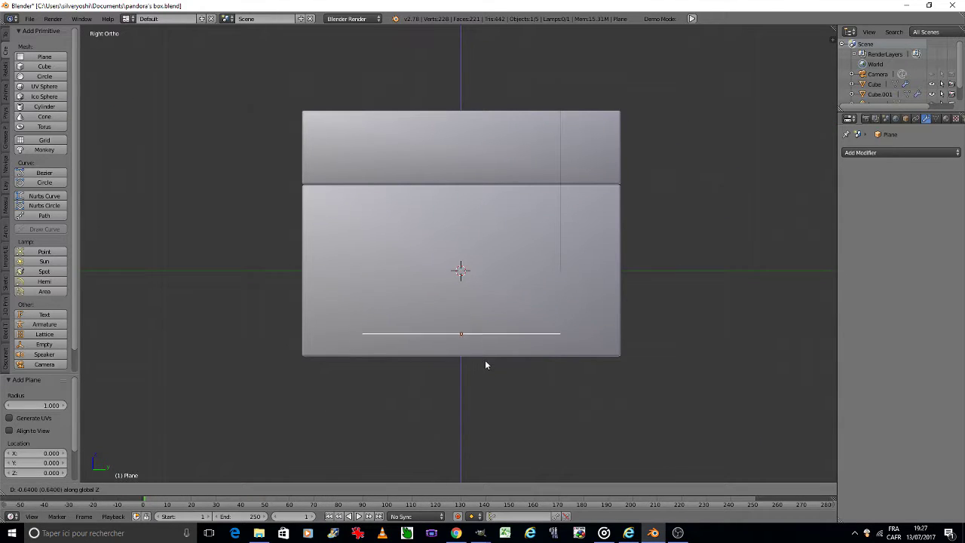
click(486, 386)
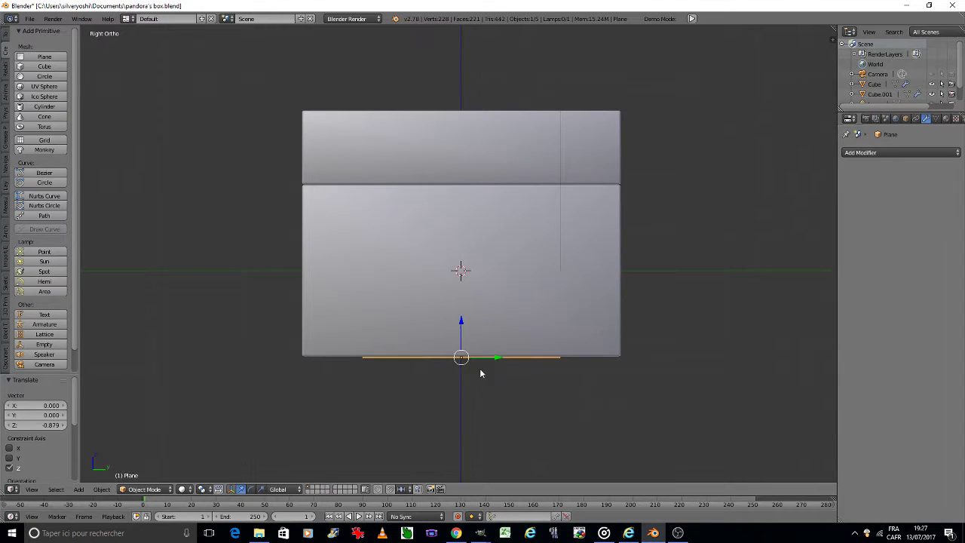
- Scale the plane by 1.69, then by 0.647 along X in top view
key(s)
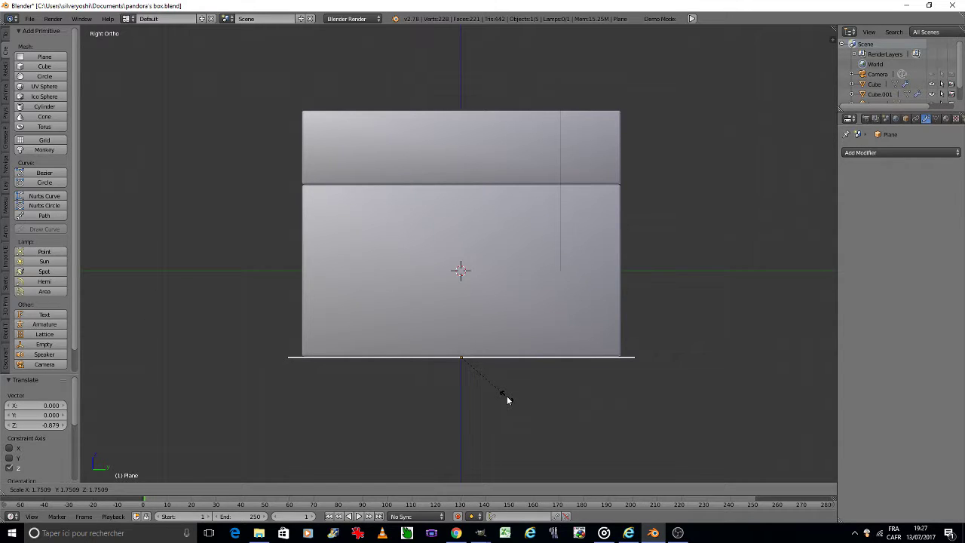
click(505, 394)
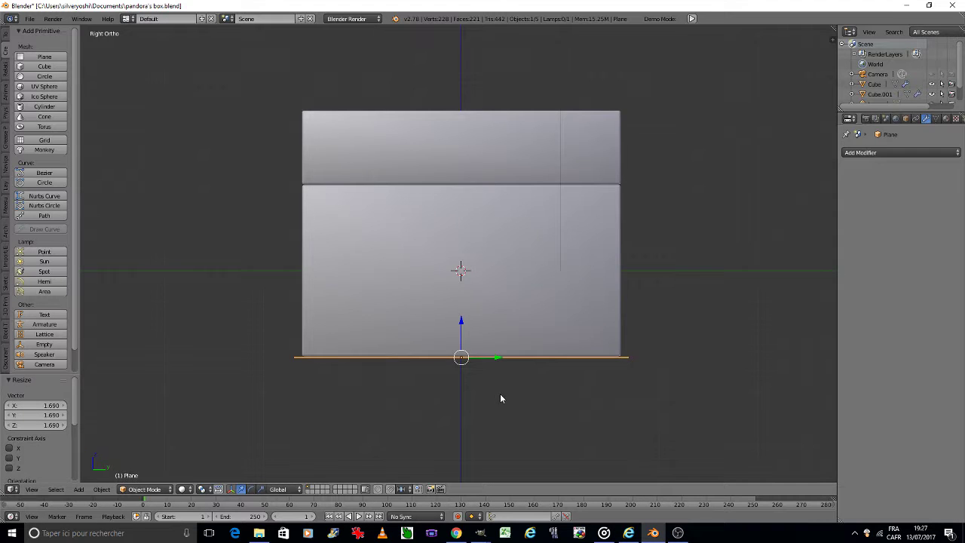
key(KP_8)
key(KP_8)
key(KP_8)
key(KP_8)
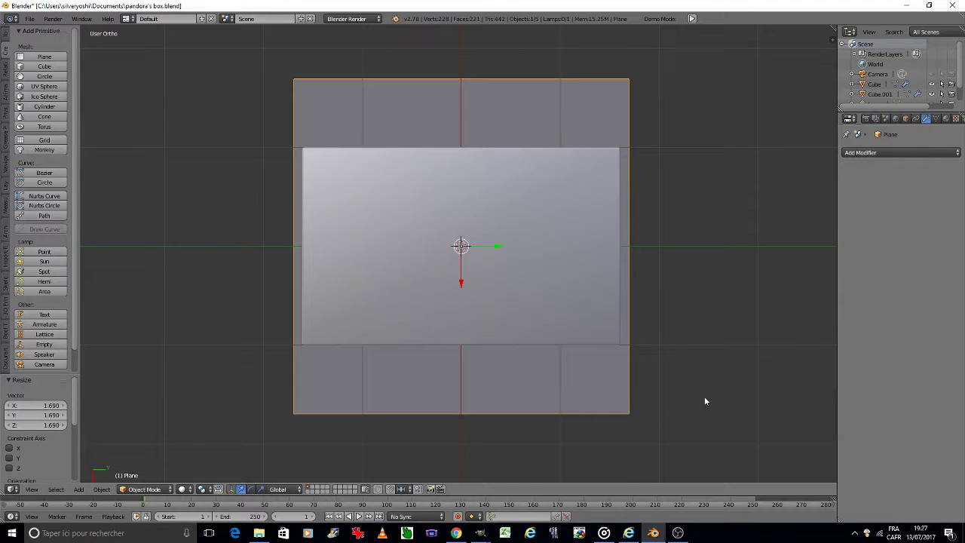
key(s)
key(x)
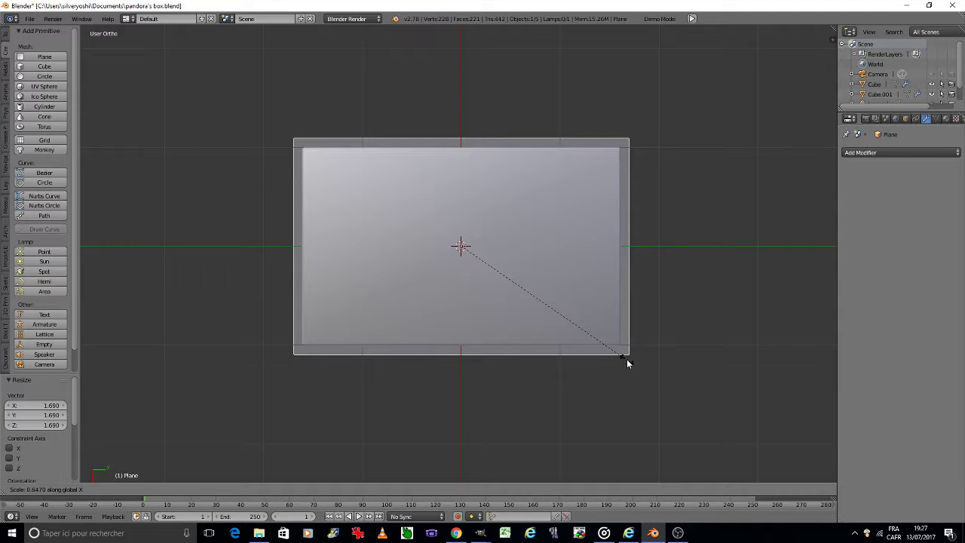
click(626, 359)
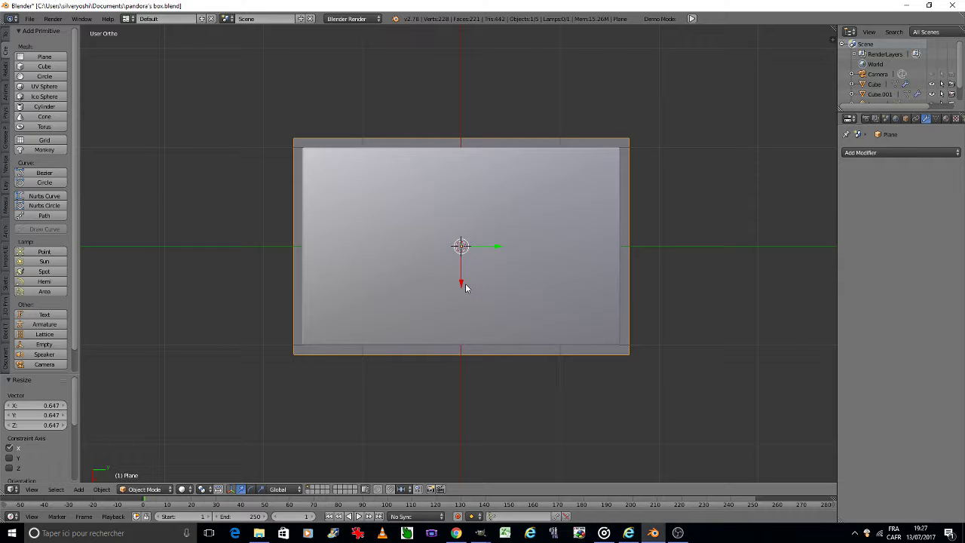
- Enter Edit Mode on the plane and switch the viewport to textured shading
key(Tab)
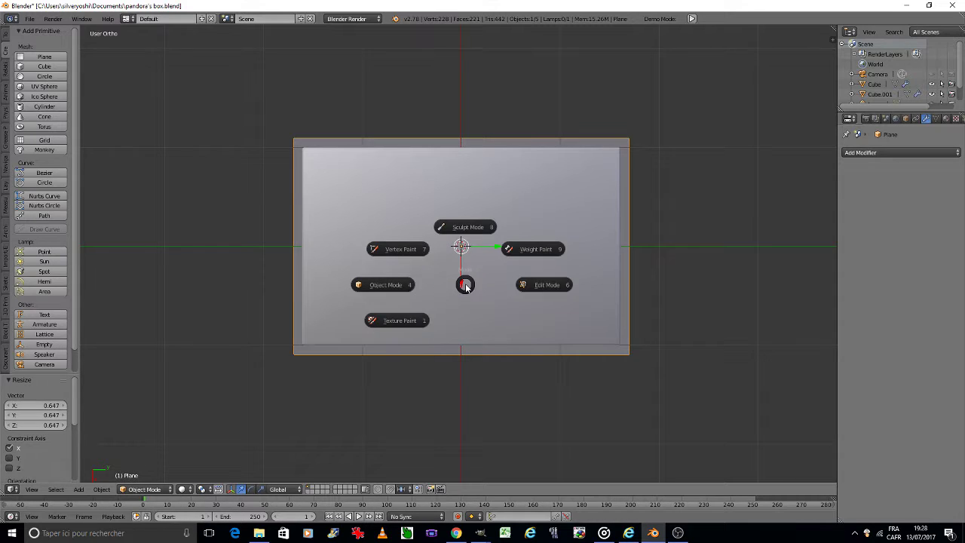
click(541, 284)
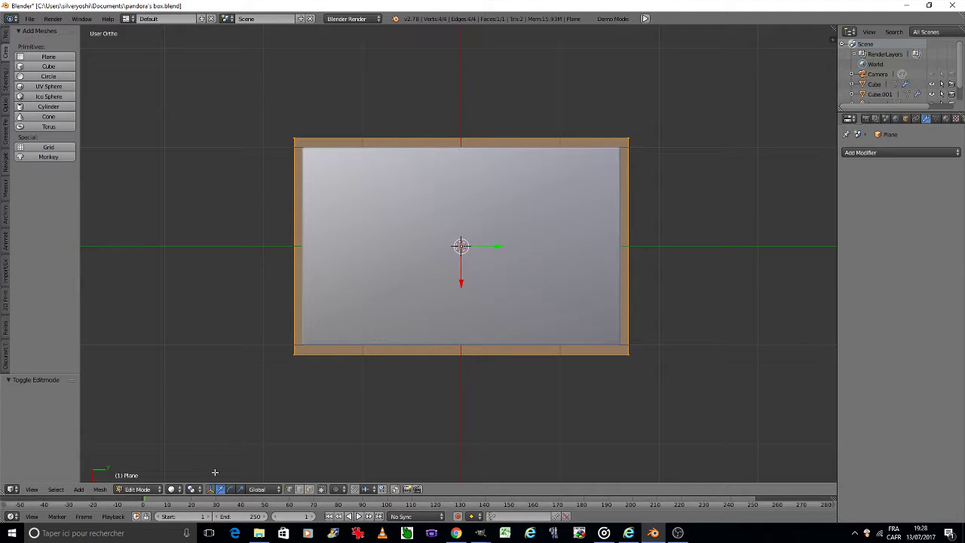
click(178, 488)
click(184, 469)
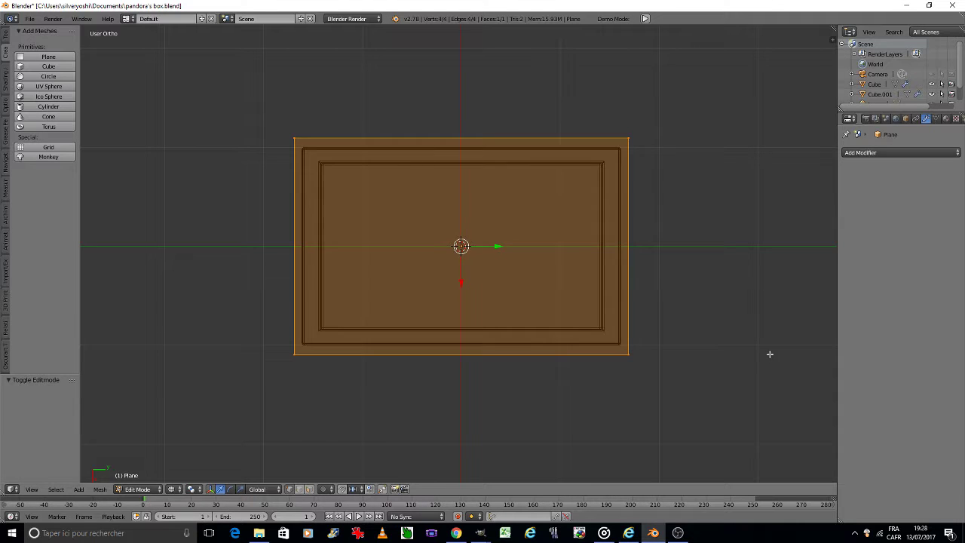
- Inset the face by 0.1789, stretch the inner face 1.076 along Y, then delete it
key(i)
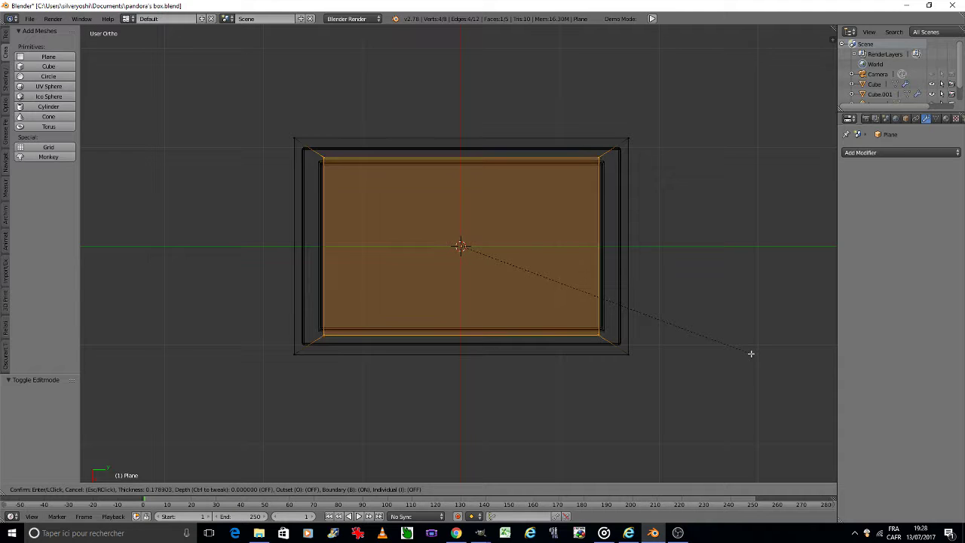
click(750, 351)
scroll(527, 311, up, 1)
scroll(521, 308, up, 1)
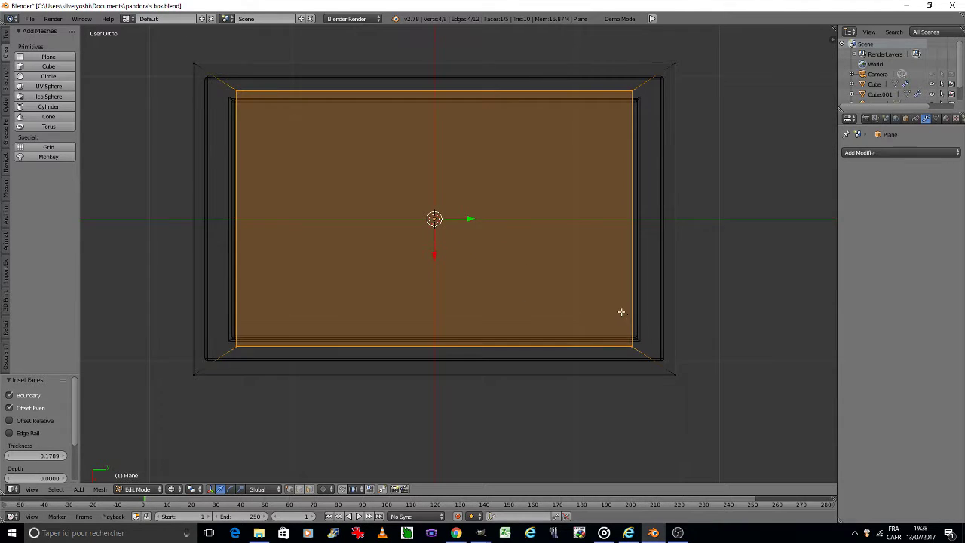
shift+middle_drag(620, 312, 625, 343)
key(s)
key(y)
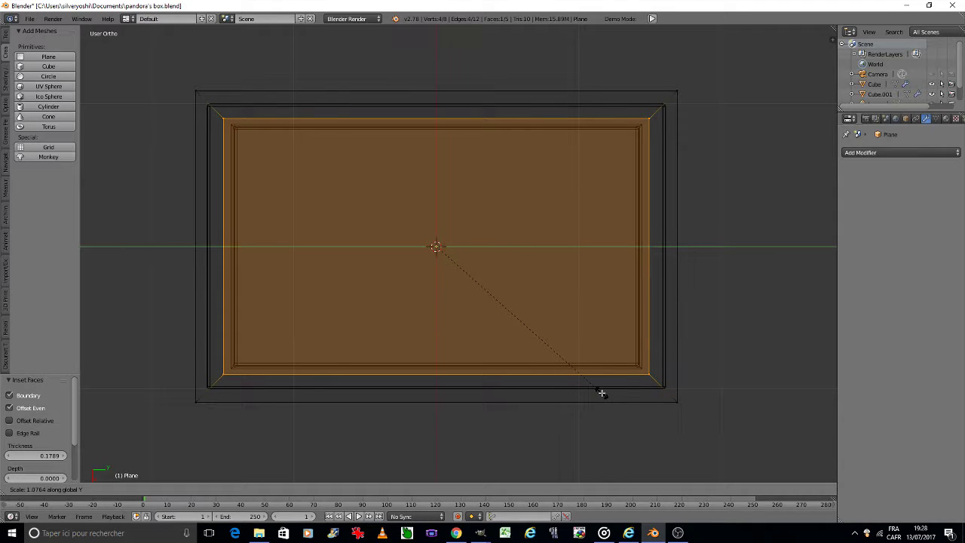
click(601, 393)
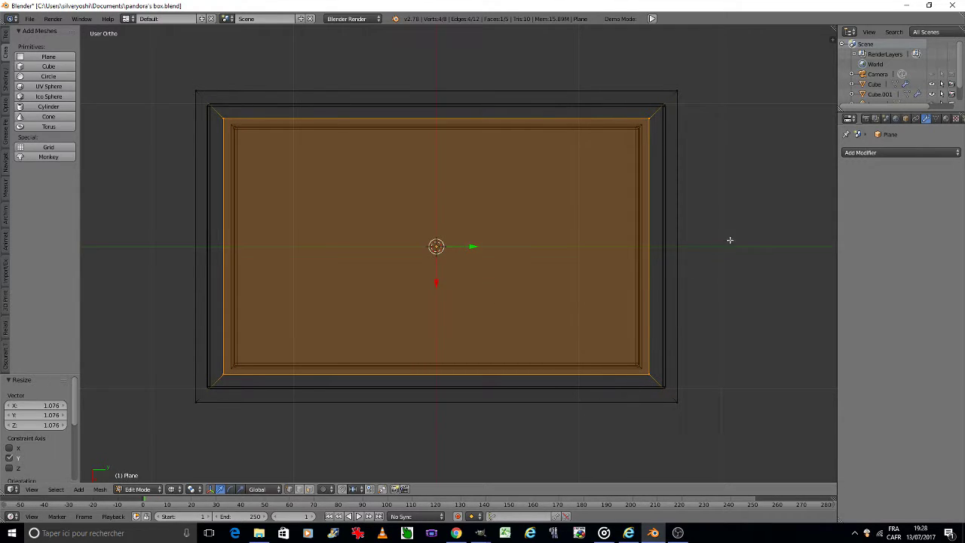
key(x)
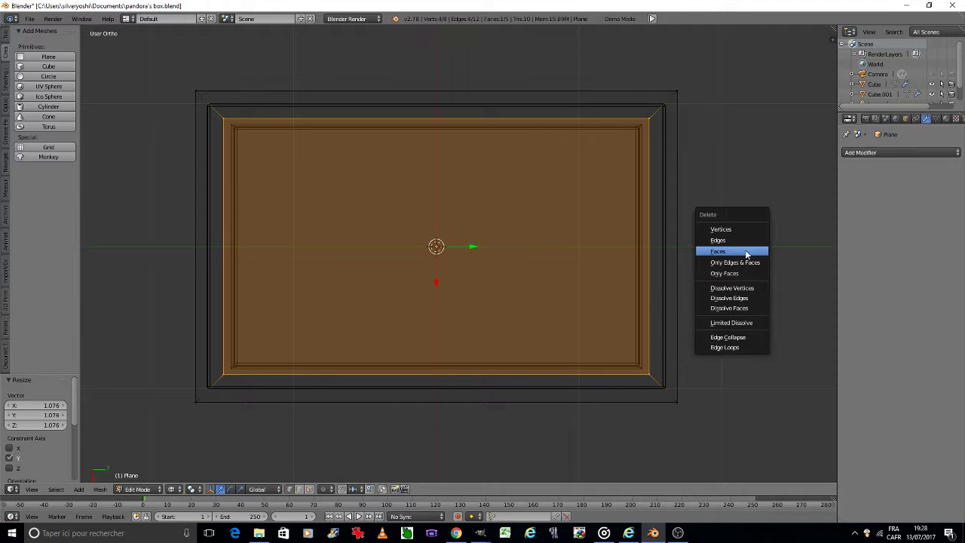
click(744, 251)
- Select the whole frame, return to solid shading, view it side-on, and go back to Object Mode
key(a)
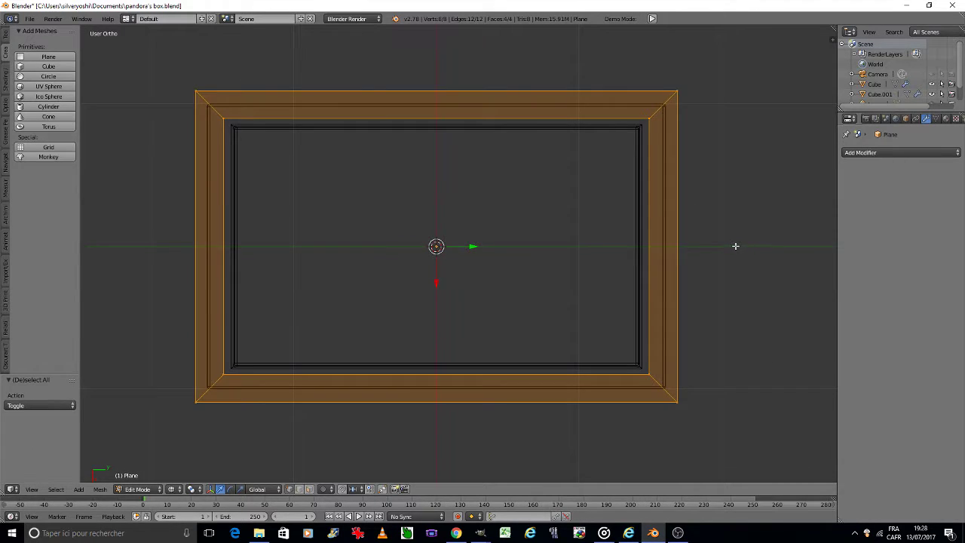
key(KP_0)
key(KP_0)
click(173, 490)
click(185, 455)
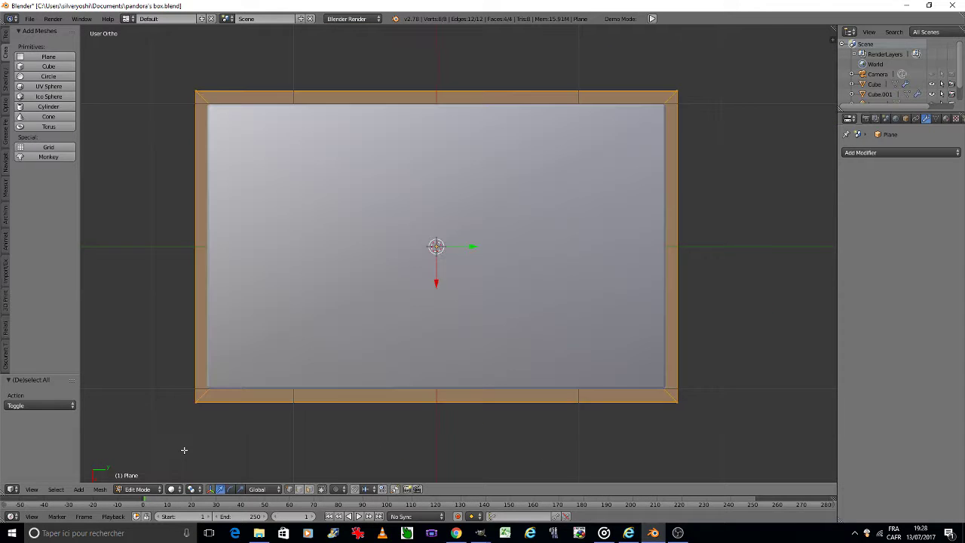
key(KP_2)
key(KP_2)
key(KP_2)
key(KP_2)
key(KP_2)
key(KP_2)
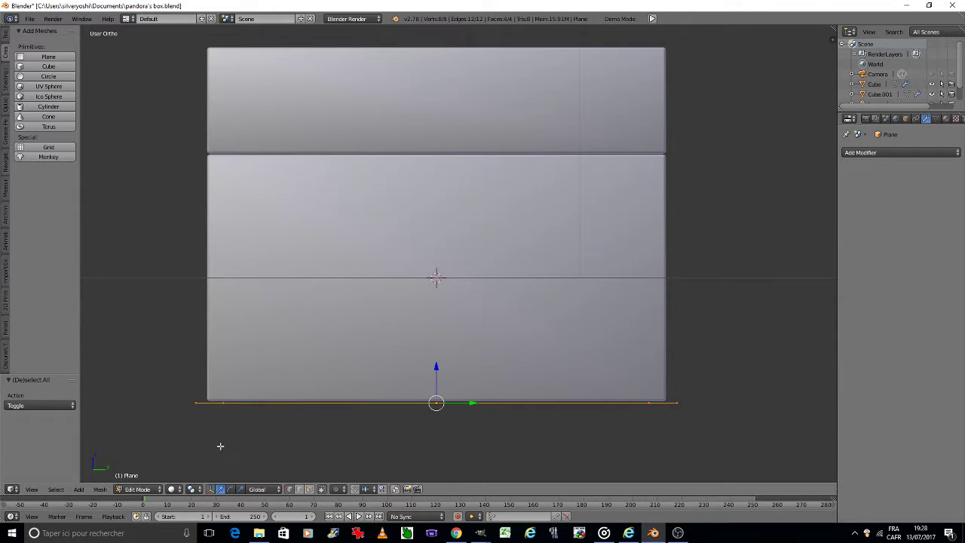
shift+middle_drag(218, 446, 288, 355)
key(Tab)
click(248, 359)
scroll(385, 364, up, 2)
- Raise the frame slightly along Z and enter Edit Mode
key(g)
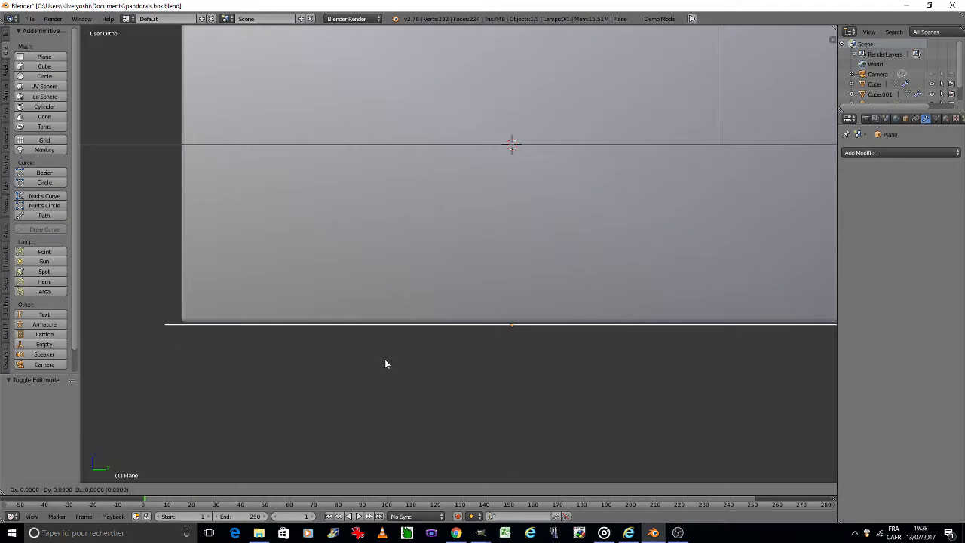
key(z)
click(383, 357)
key(Tab)
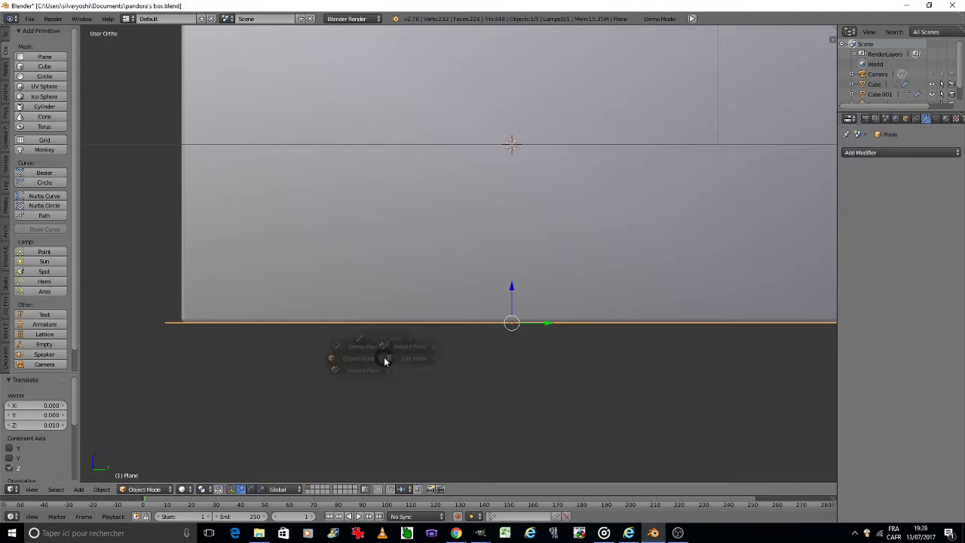
click(422, 355)
- Extrude the frame 0.081 downward, view it from the top, and begin a loop cut
key(e)
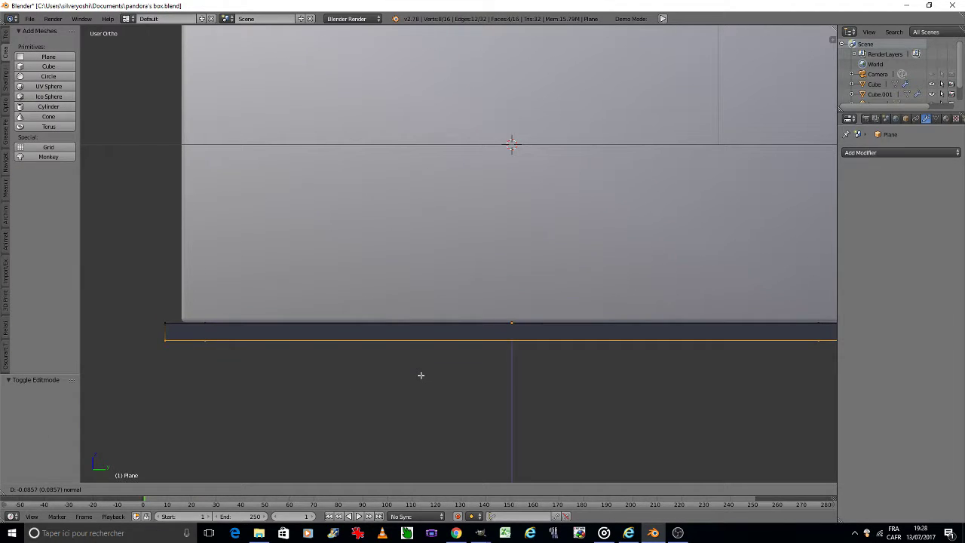
click(421, 375)
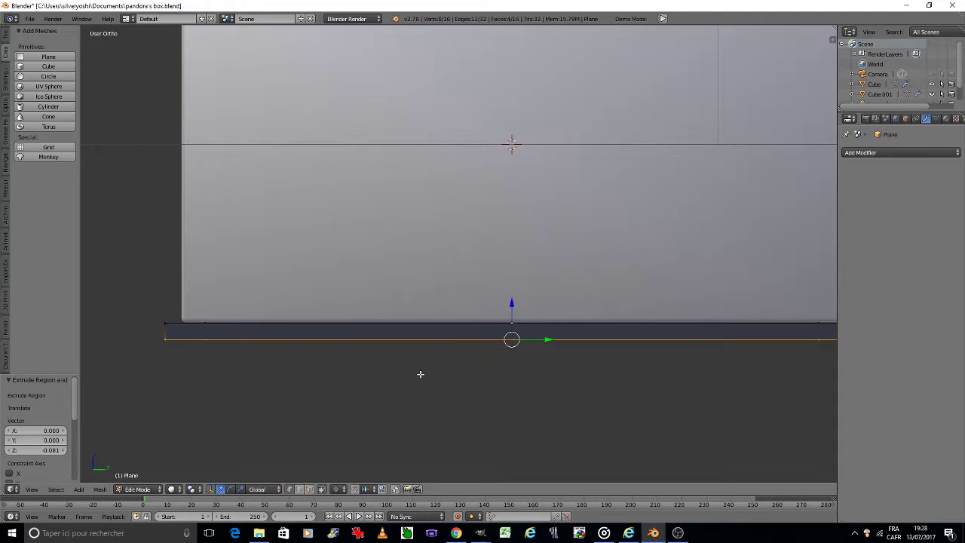
key(KP_8)
key(KP_8)
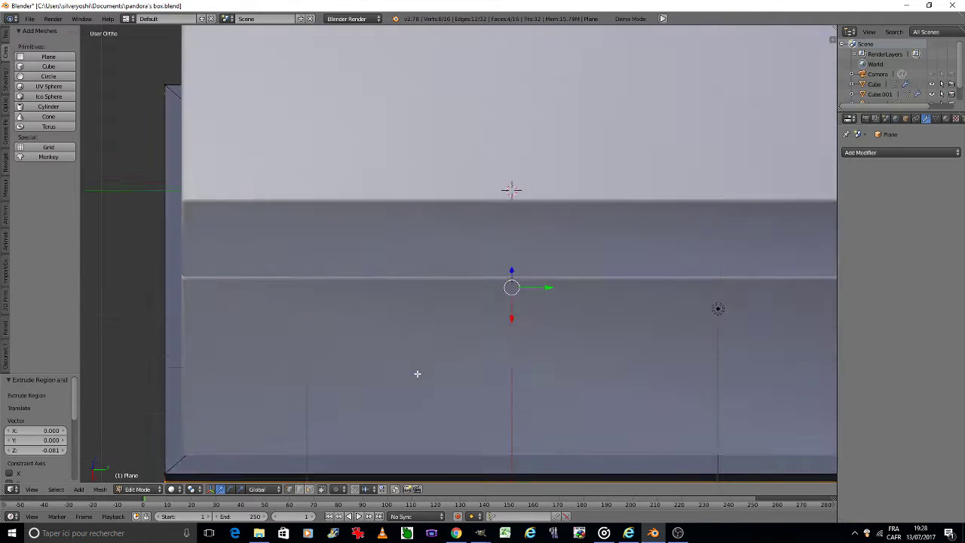
key(KP_8)
key(KP_8)
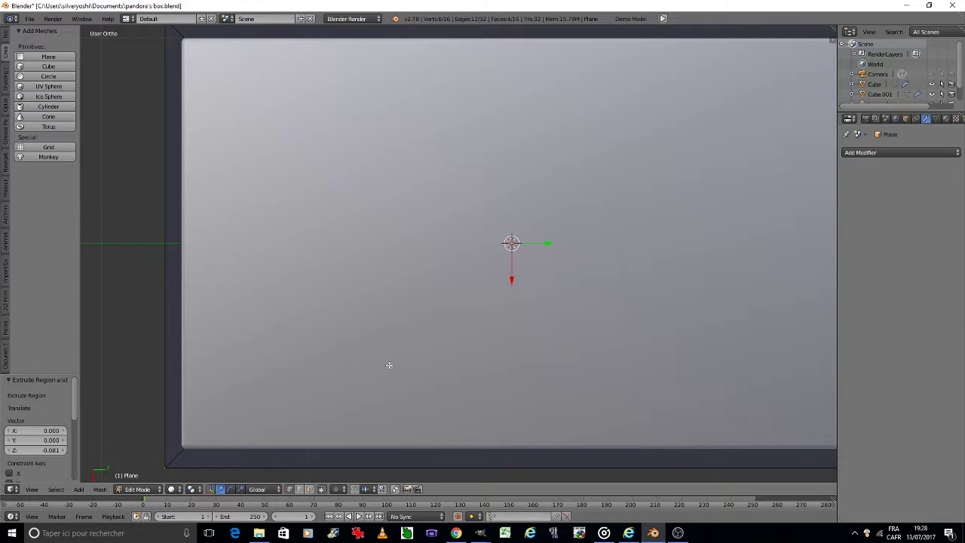
scroll(389, 365, down, 1)
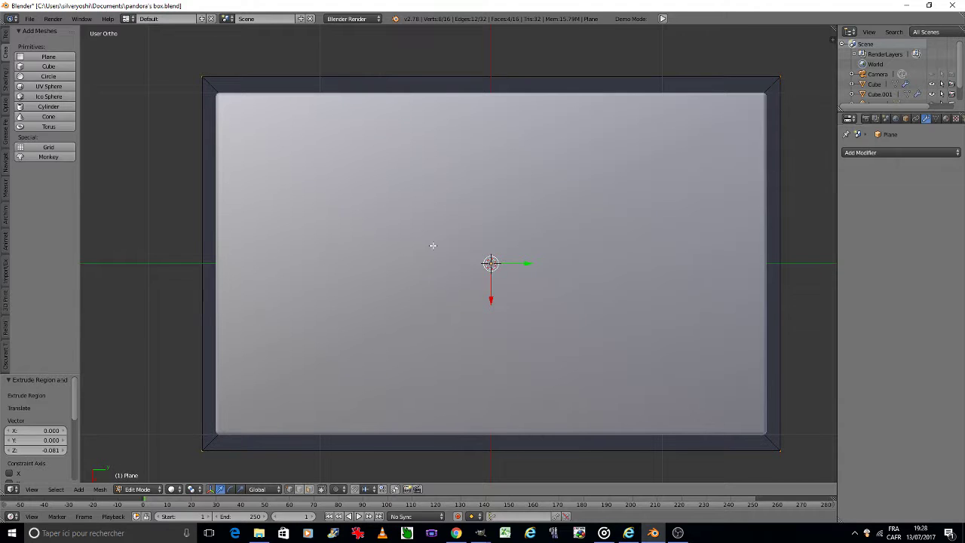
key(a)
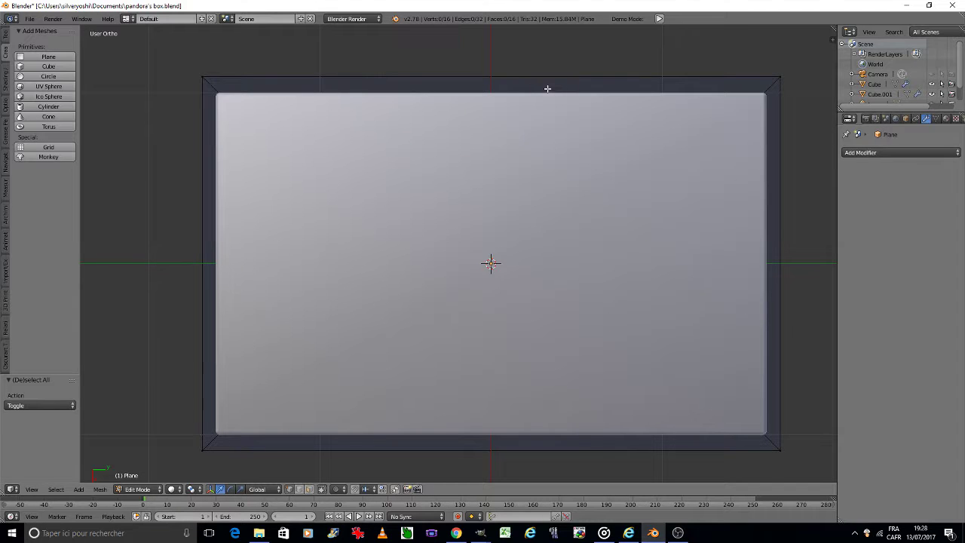
key(ctrl+r)
scroll(494, 96, up, 1)
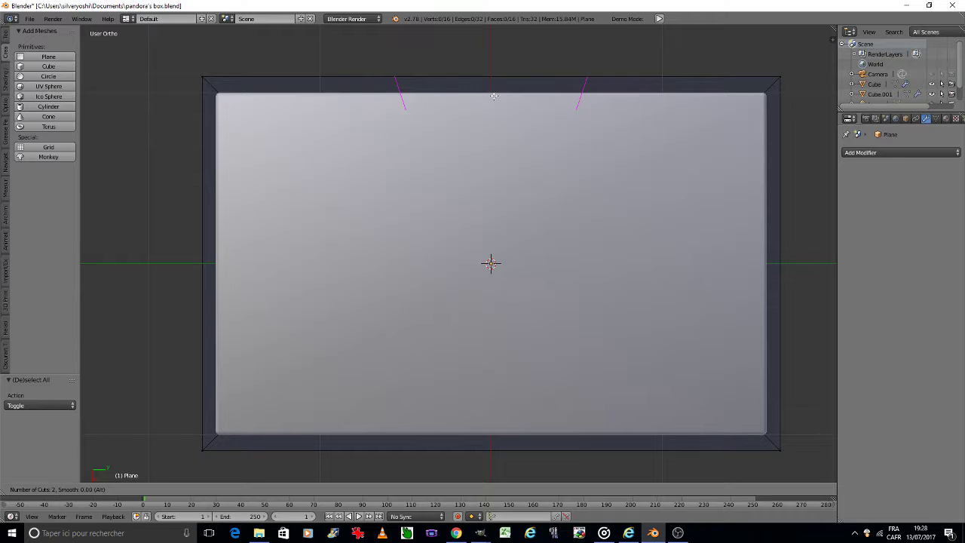
- Place a centred two-cut loop across the top side and select its front and back vertices
click(494, 96)
right_click(491, 94)
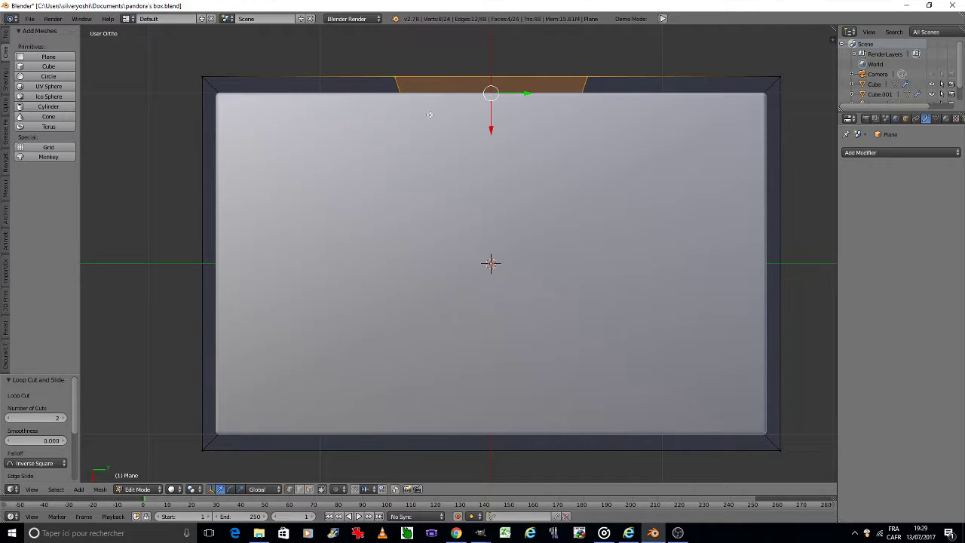
key(a)
key(c)
click(399, 83)
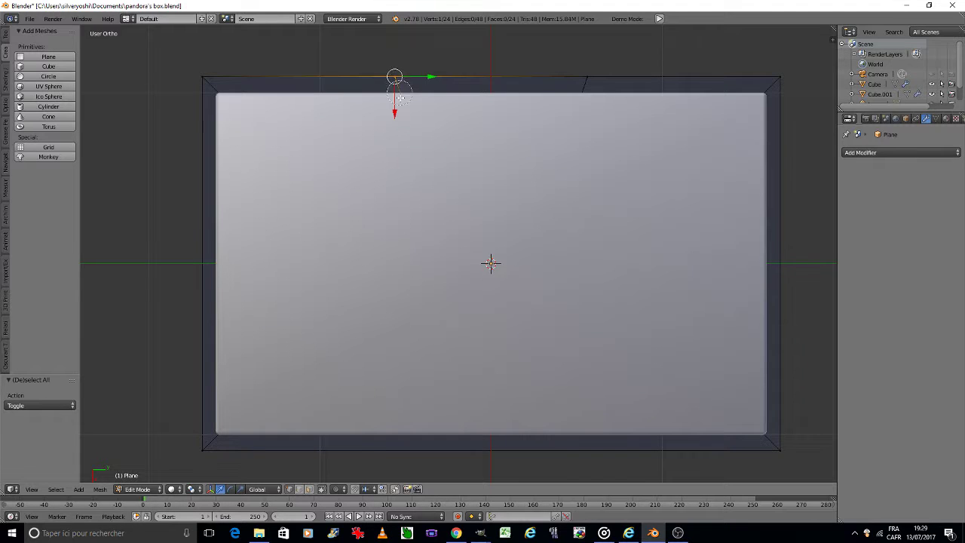
click(322, 489)
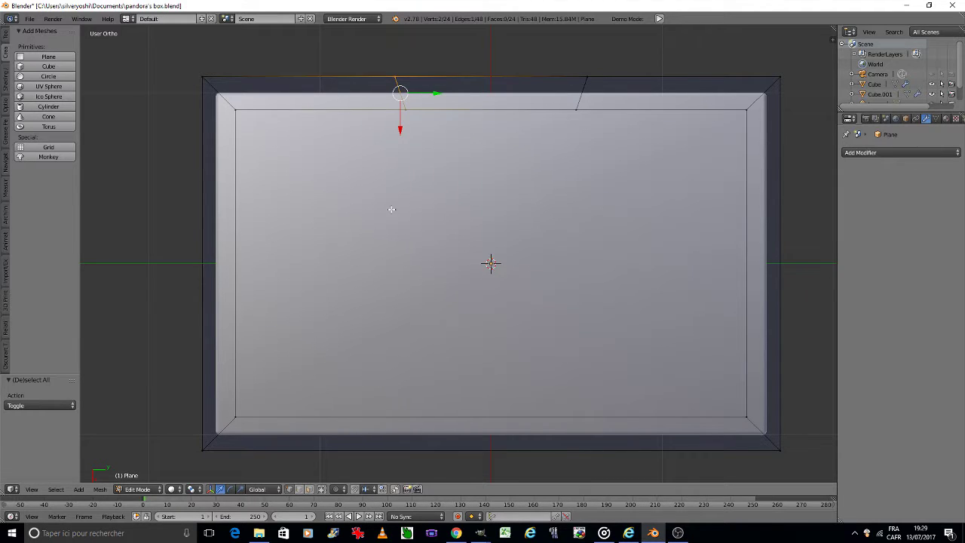
click(389, 83)
key(Escape)
- Flatten the selected top vertices to zero along Y and reposition them along Y
key(s)
key(y)
key(0)
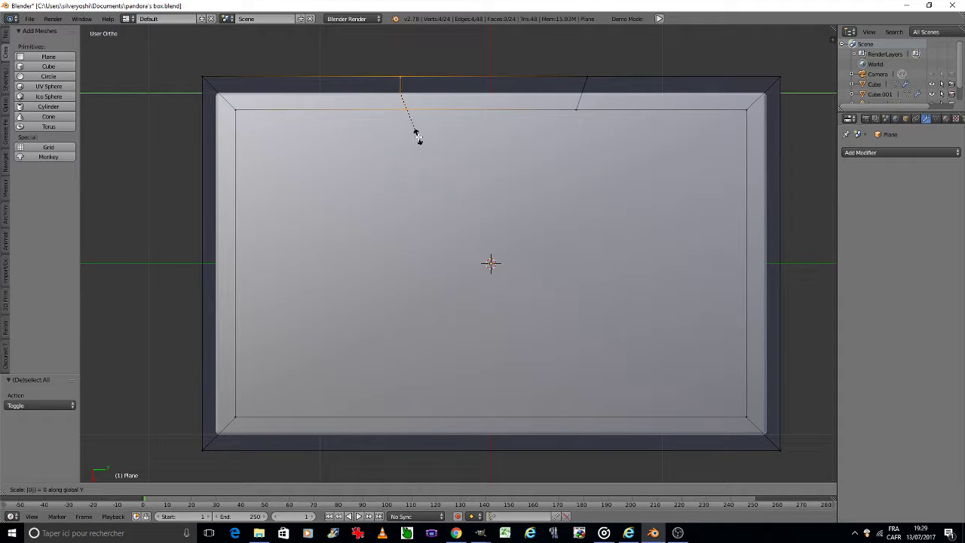
key(Return)
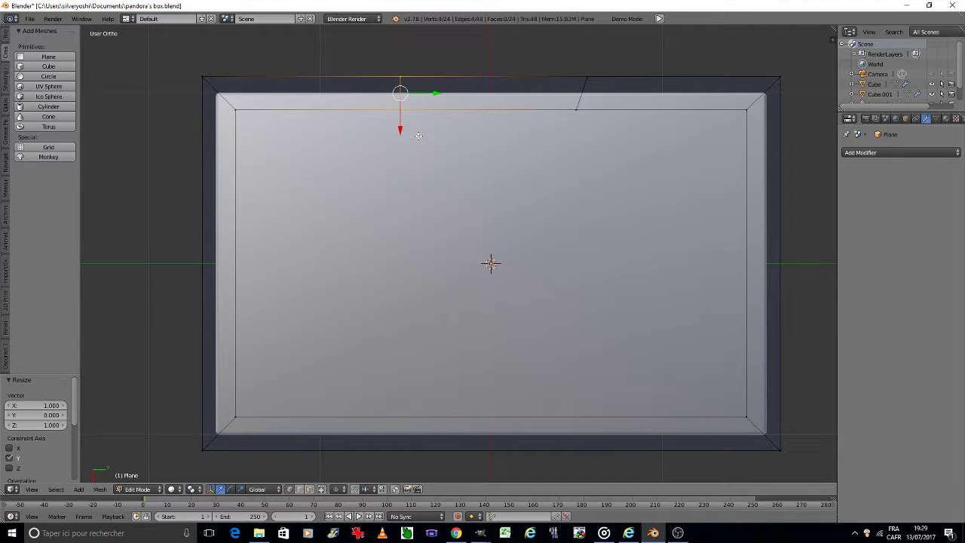
key(g)
key(y)
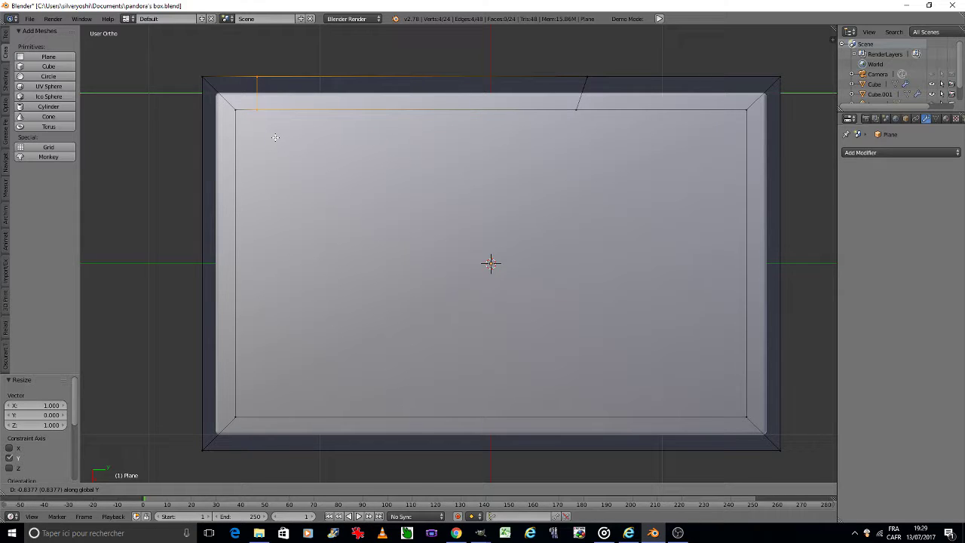
click(275, 138)
- Add another edge loop across the top side and scale it along Y
key(ctrl+r)
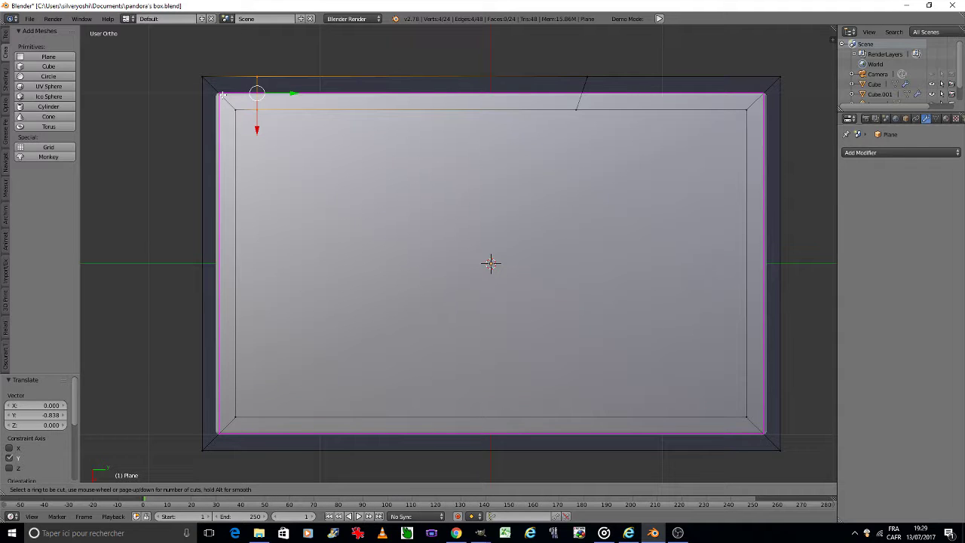
click(221, 95)
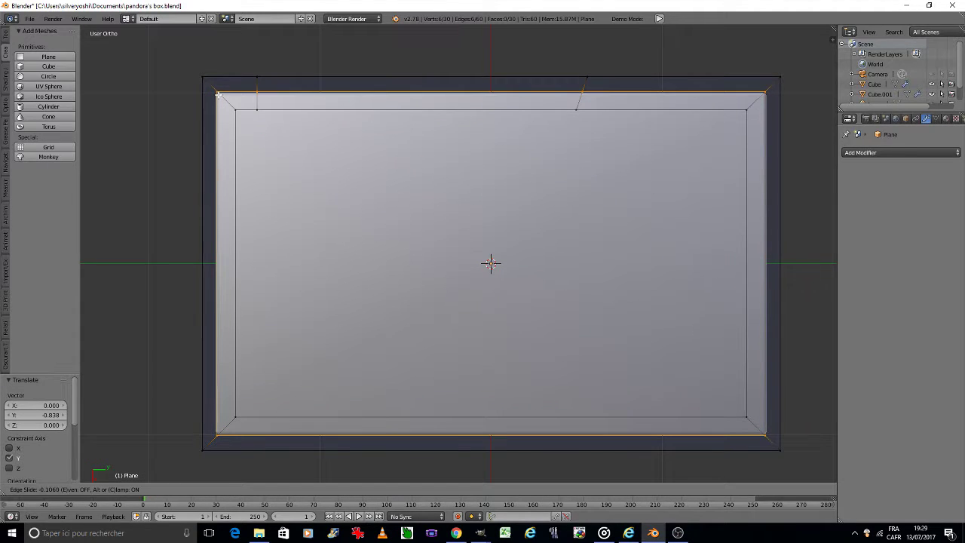
click(218, 93)
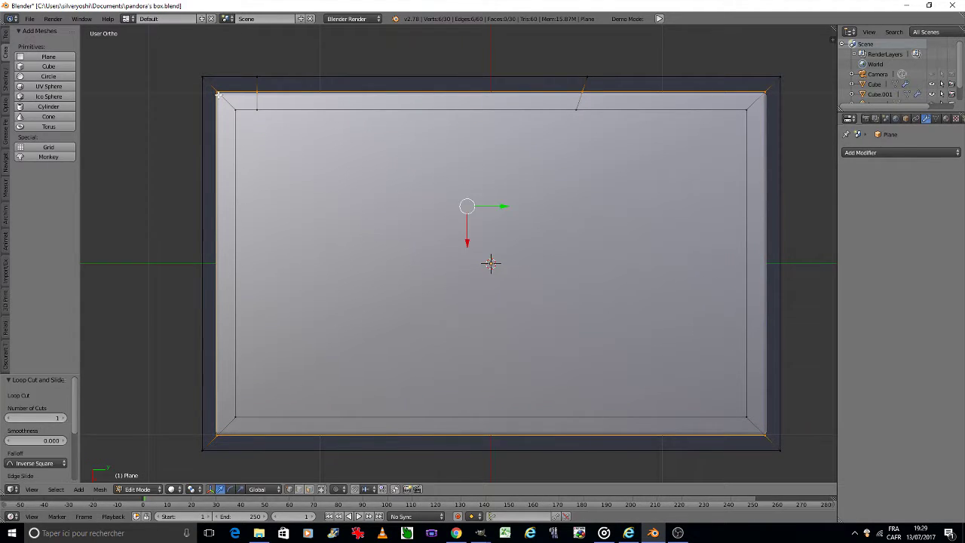
key(s)
key(y)
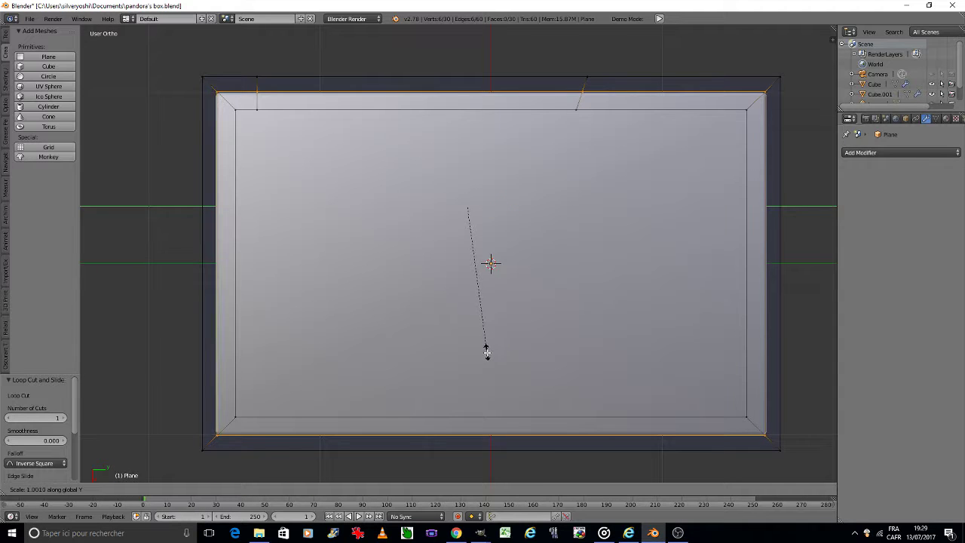
click(486, 354)
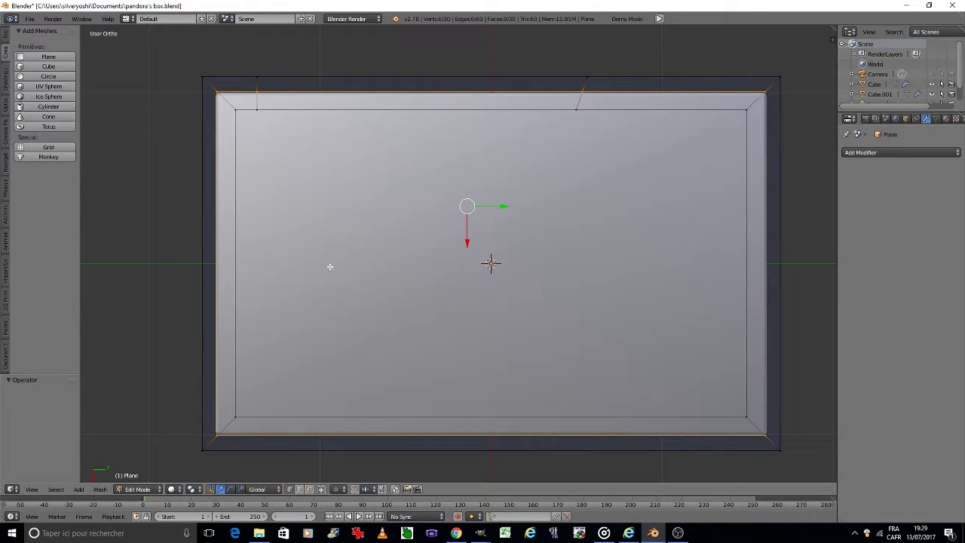
key(s)
key(y)
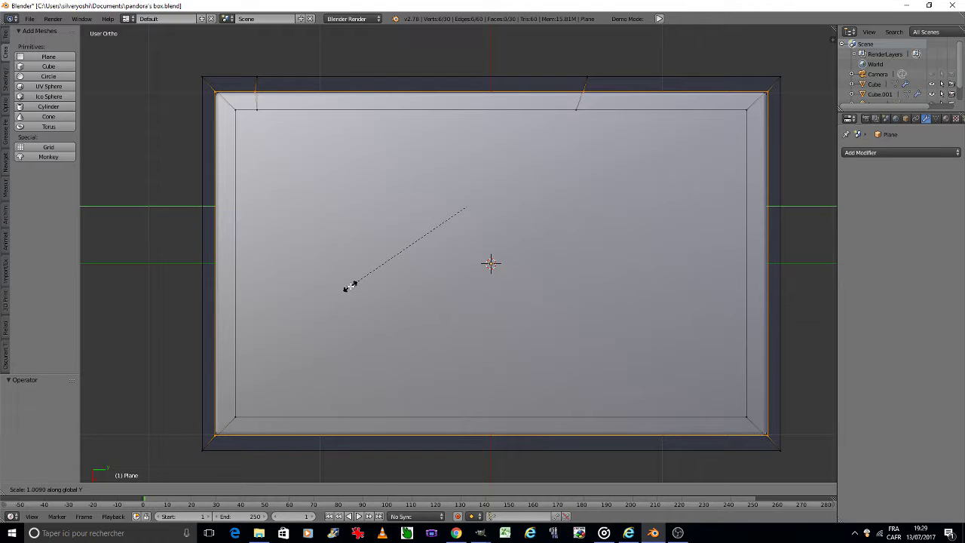
click(351, 285)
- Select the top cut's vertices and flatten them straight with a Y scale of 0
key(a)
key(c)
click(264, 81)
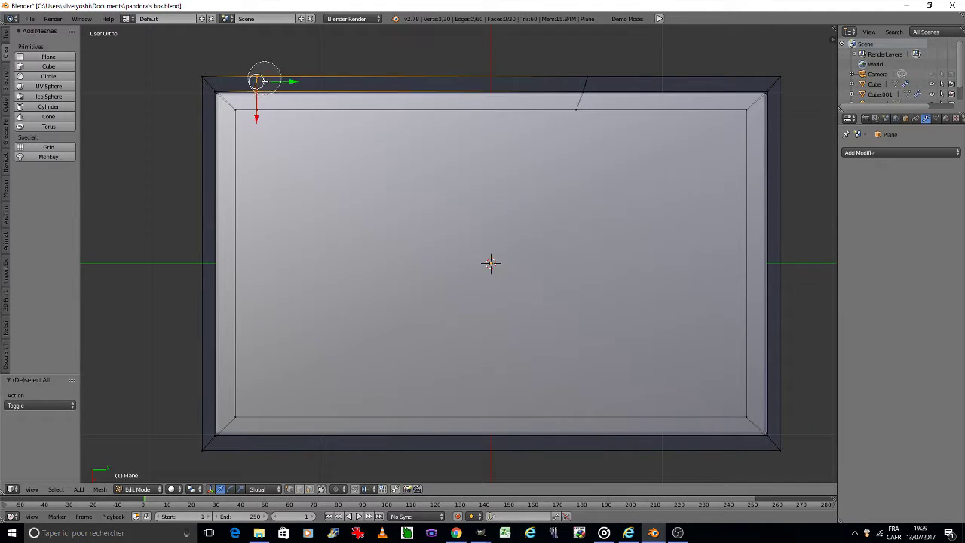
key(Escape)
key(s)
key(y)
key(0)
key(Return)
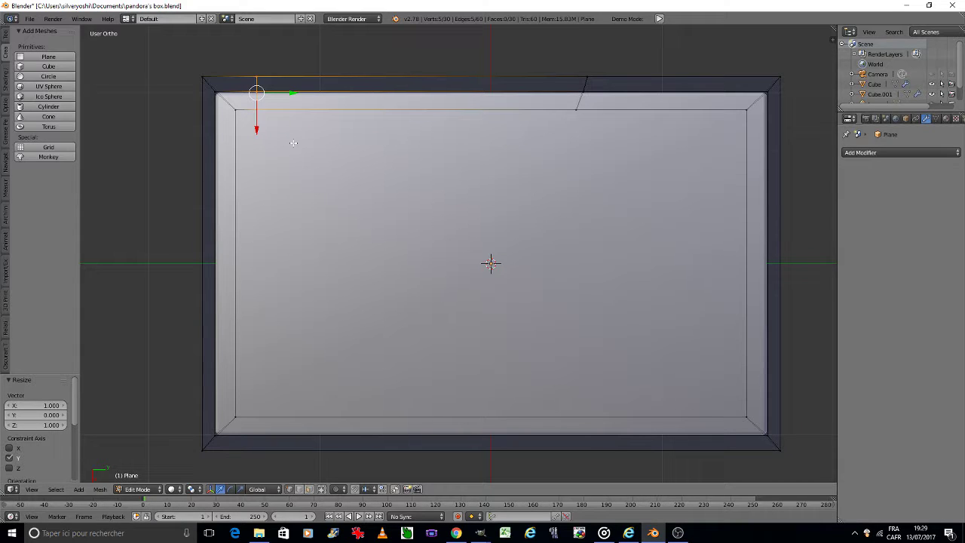
- Add two edge loops across the left side and select the upper left cut's vertices
key(ctrl+r)
scroll(211, 265, up, 1)
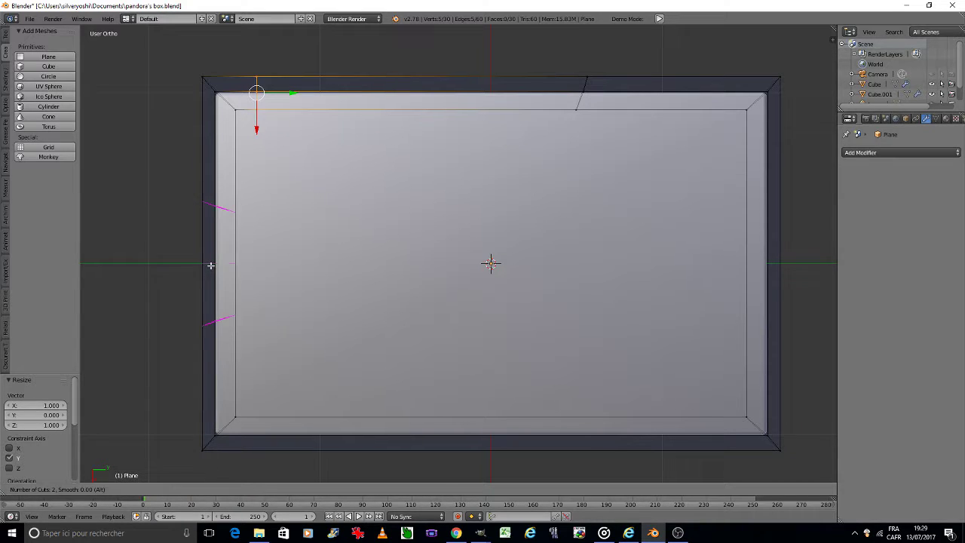
click(211, 265)
right_click(216, 263)
key(a)
key(c)
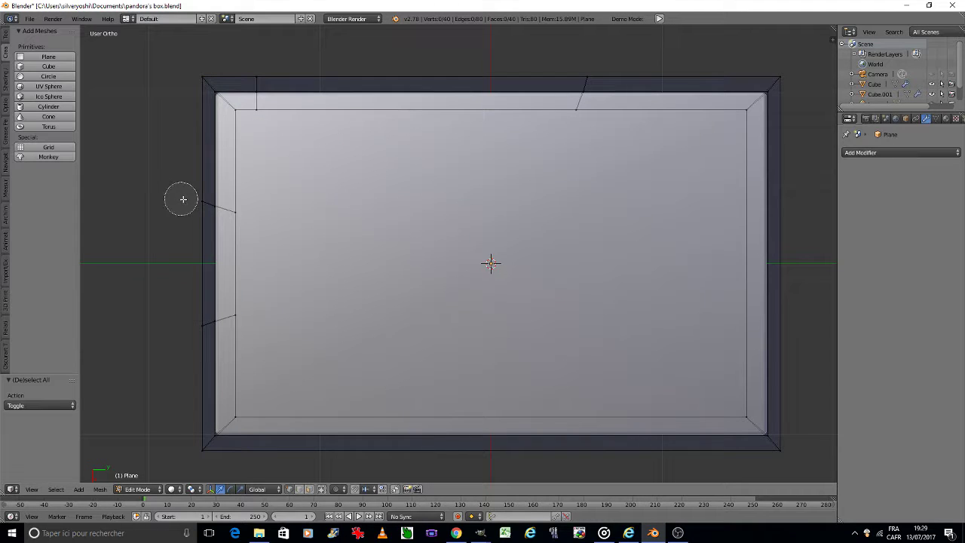
click(231, 214)
right_click(269, 217)
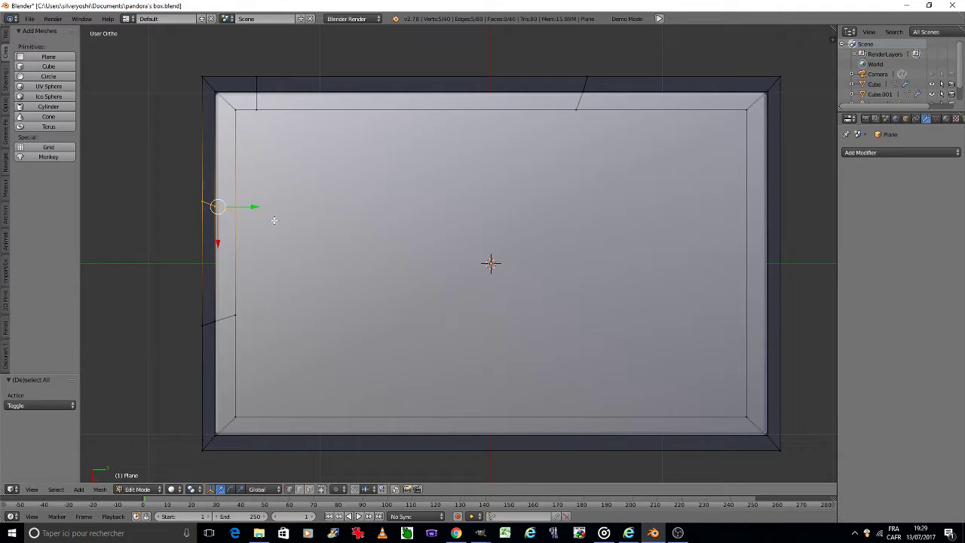
- Flatten the left cut to zero along X, move it -0.441 along X, and leave Edit Mode
key(s)
key(x)
key(0)
key(Return)
key(g)
key(x)
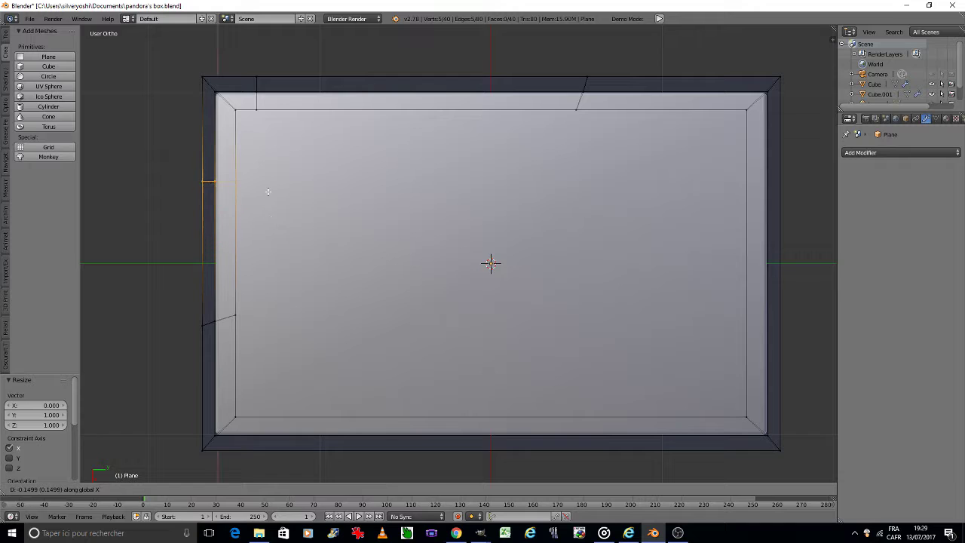
click(266, 144)
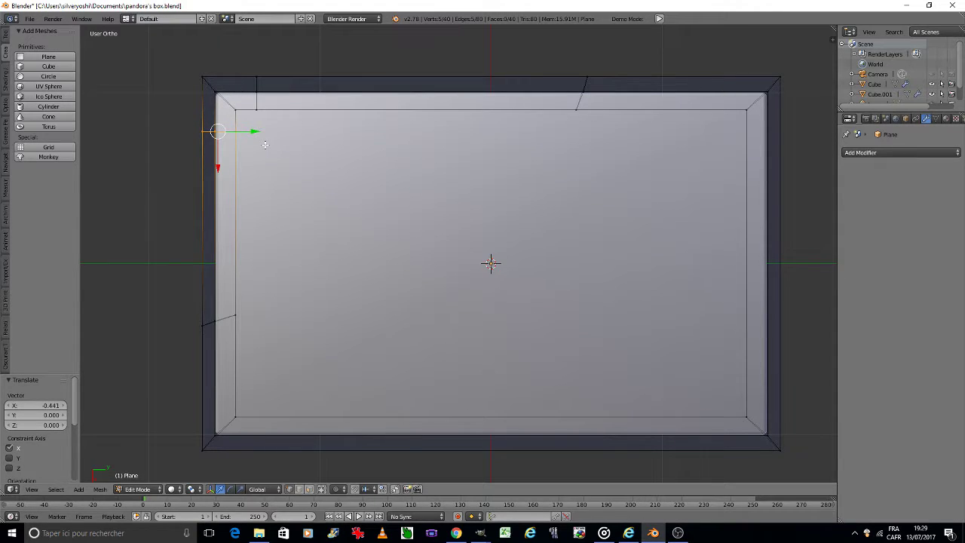
key(Tab)
- Apply the plane's rotation and scale, then select the whole mesh in Edit Mode
key(ctrl+a)
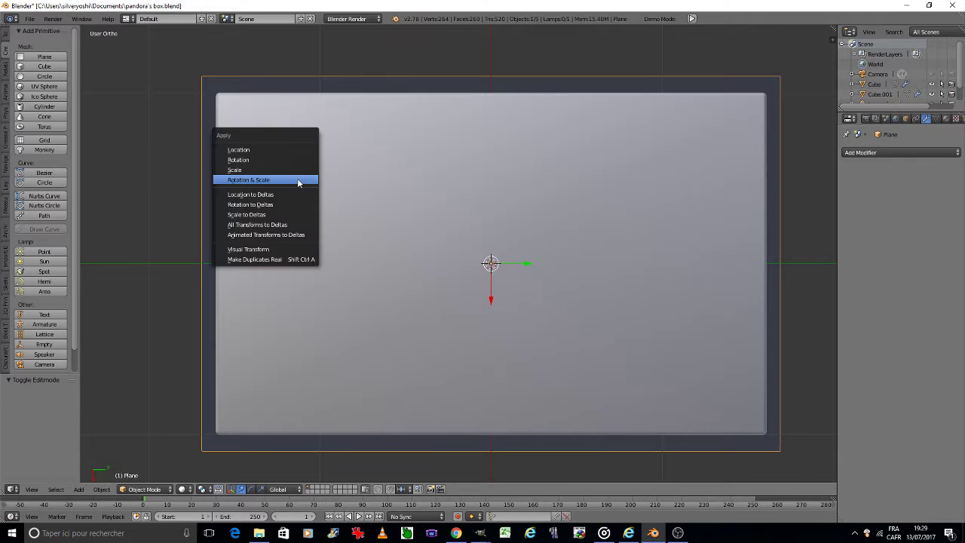
click(298, 183)
key(Tab)
click(374, 180)
key(a)
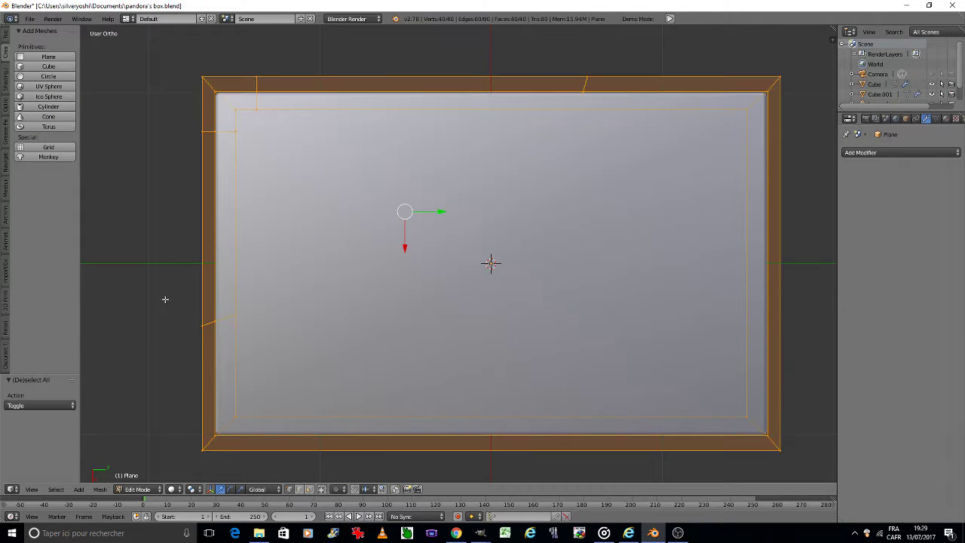
- Symmetrize the mesh -X to +X, then symmetrize again with direction -Y to +Y
click(99, 490)
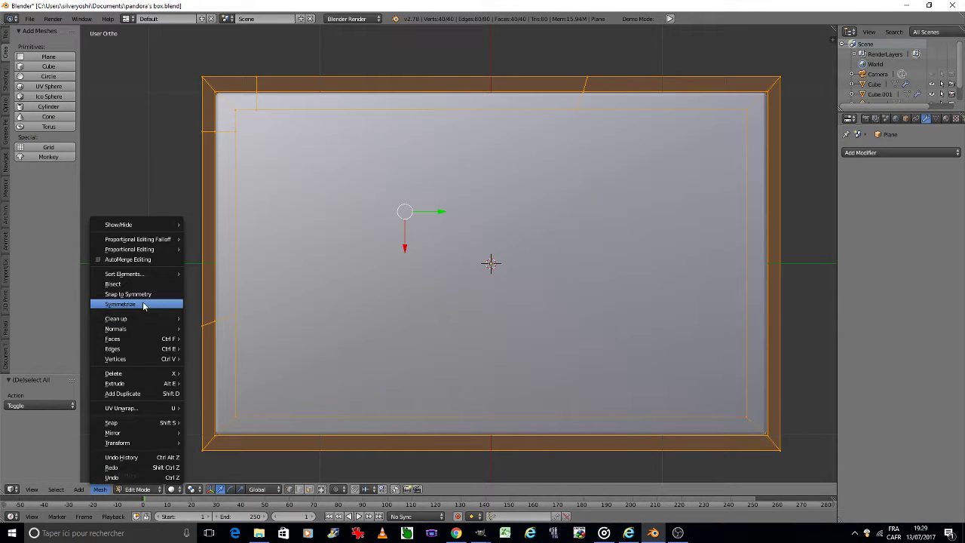
click(143, 303)
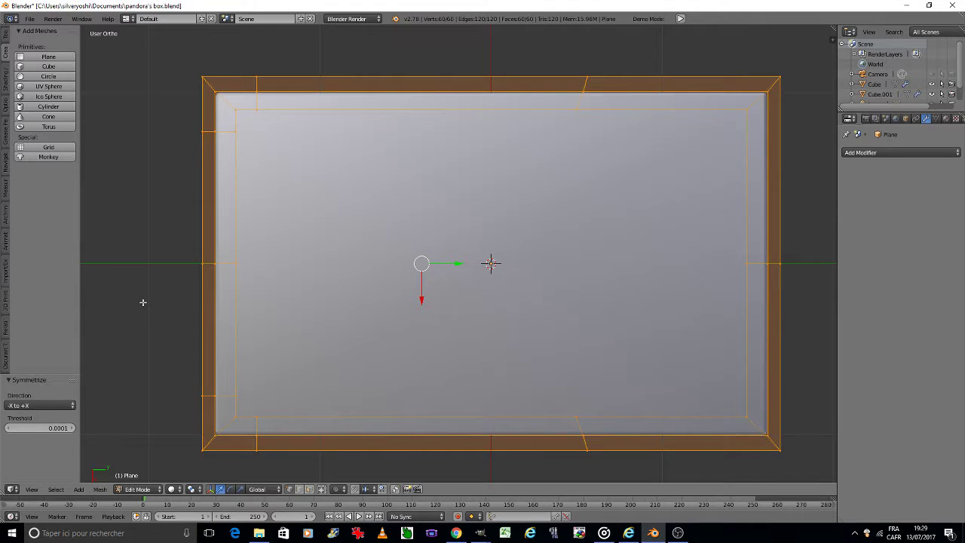
key(a)
key(a)
click(99, 489)
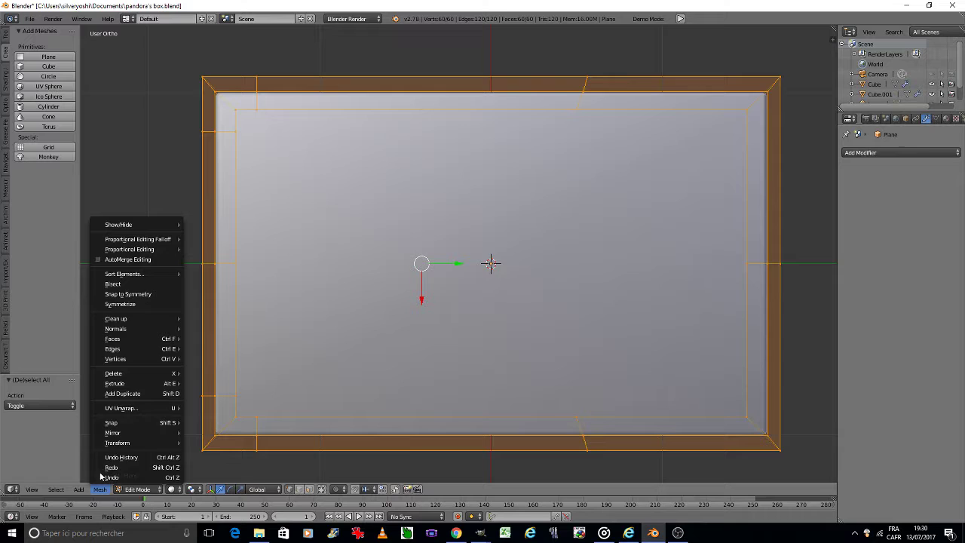
click(120, 304)
click(46, 406)
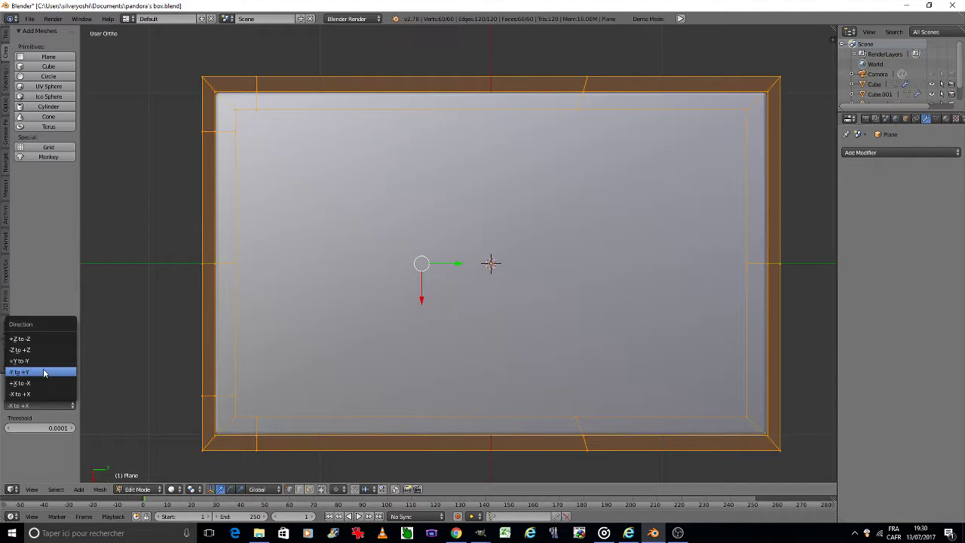
click(42, 372)
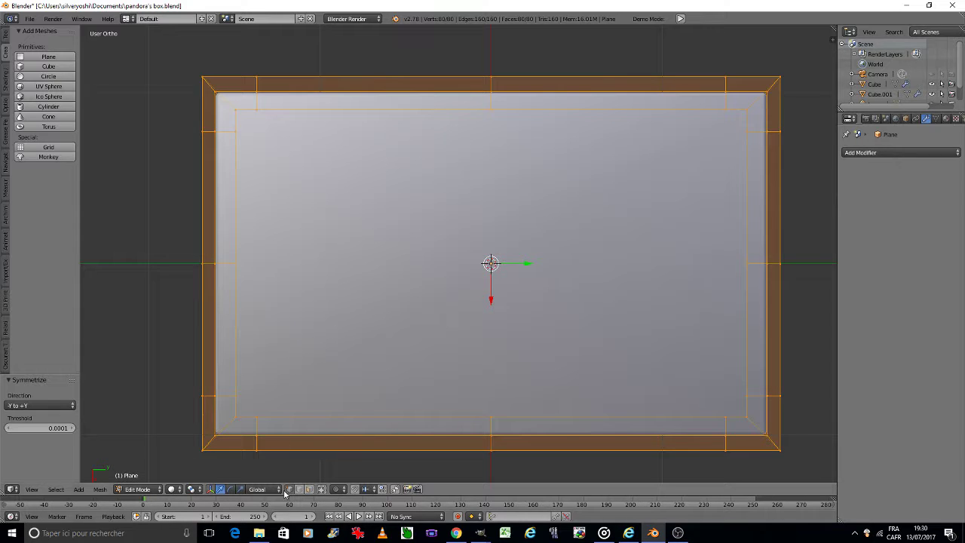
- Turn off X-ray and select the left-side corner faces of the frame
click(309, 490)
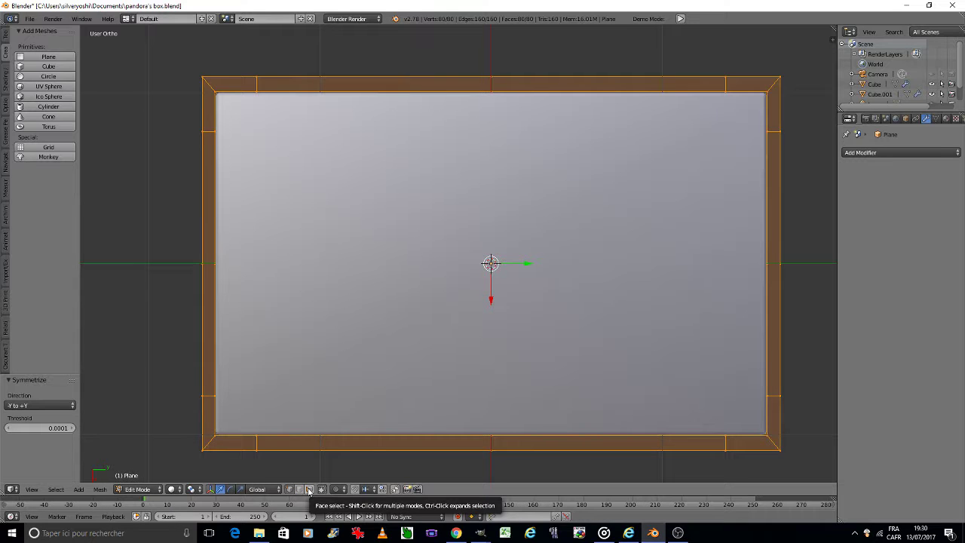
right_click(247, 444)
shift+right_click(211, 424)
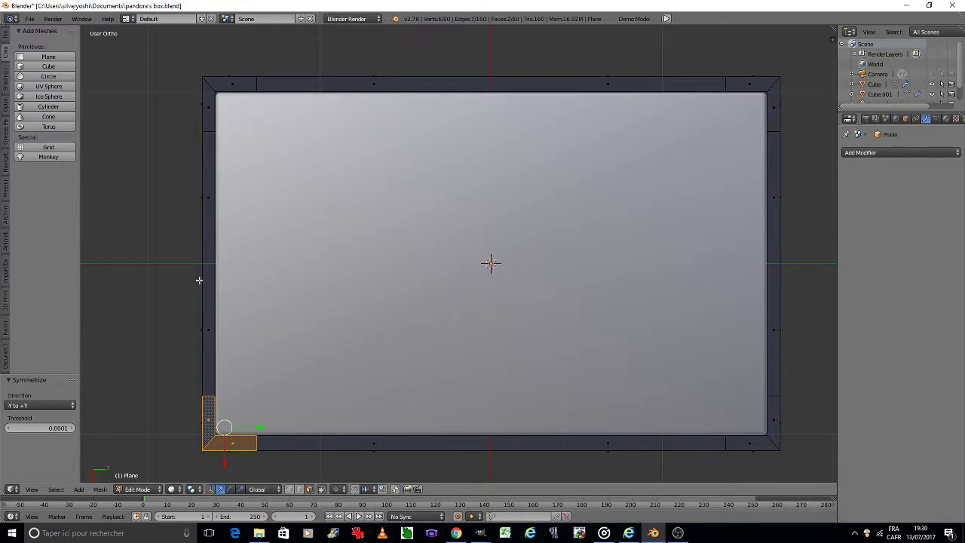
shift+right_click(197, 127)
shift+right_click(227, 89)
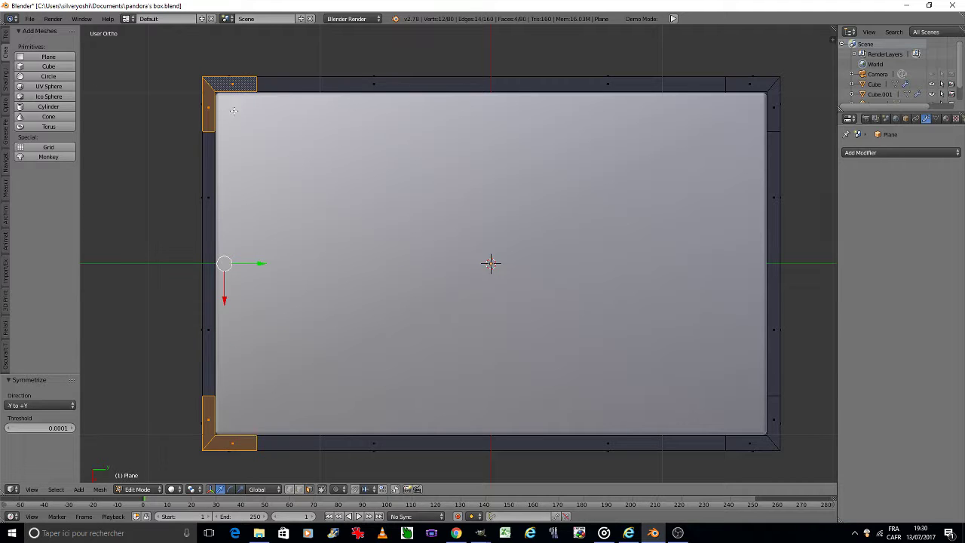
- Box-select the frame's left and right edge vertices through X-ray and scale them by 1.012
key(a)
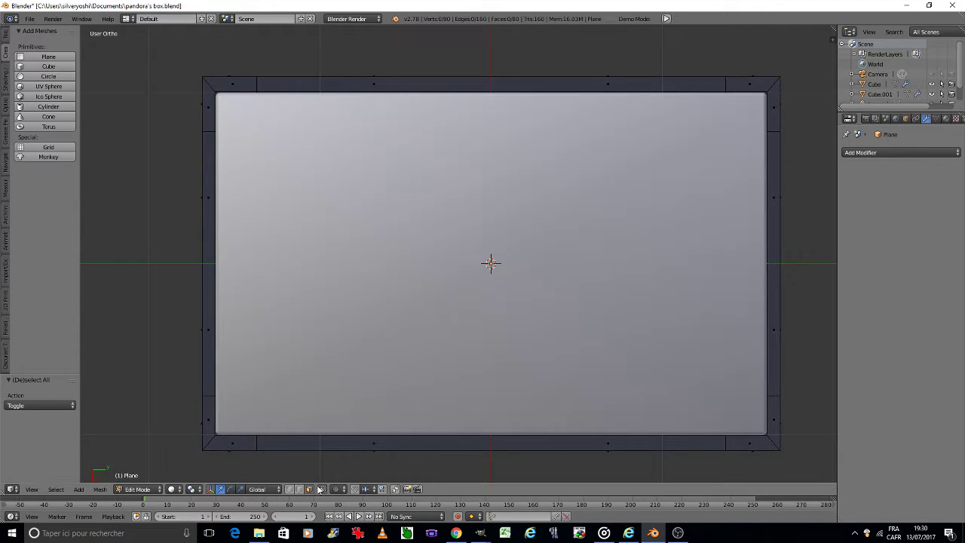
click(320, 490)
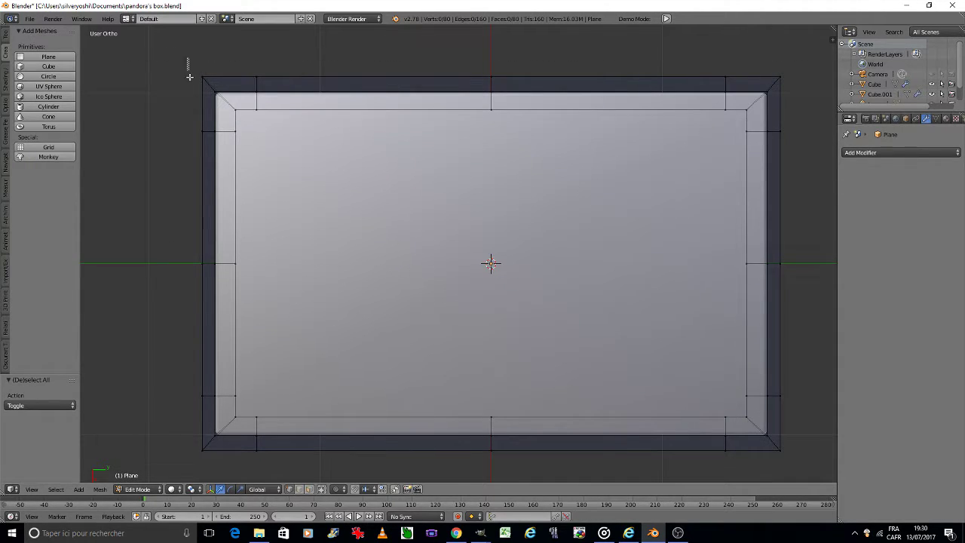
drag(189, 77, 213, 469)
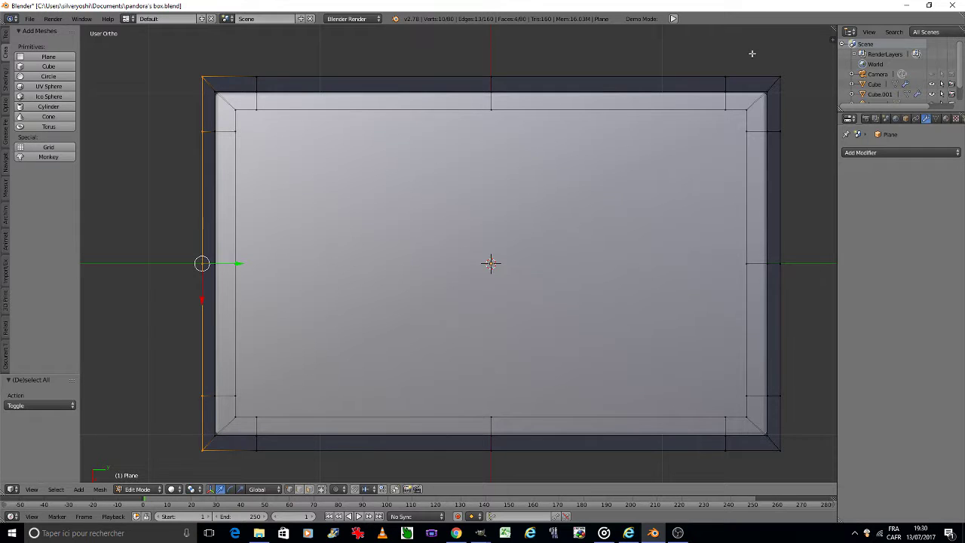
key(b)
drag(802, 63, 777, 460)
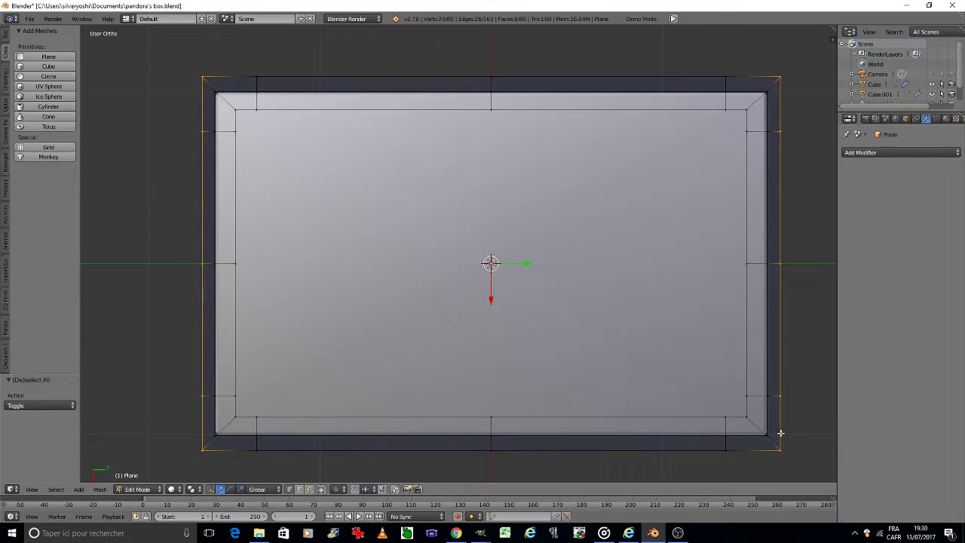
key(s)
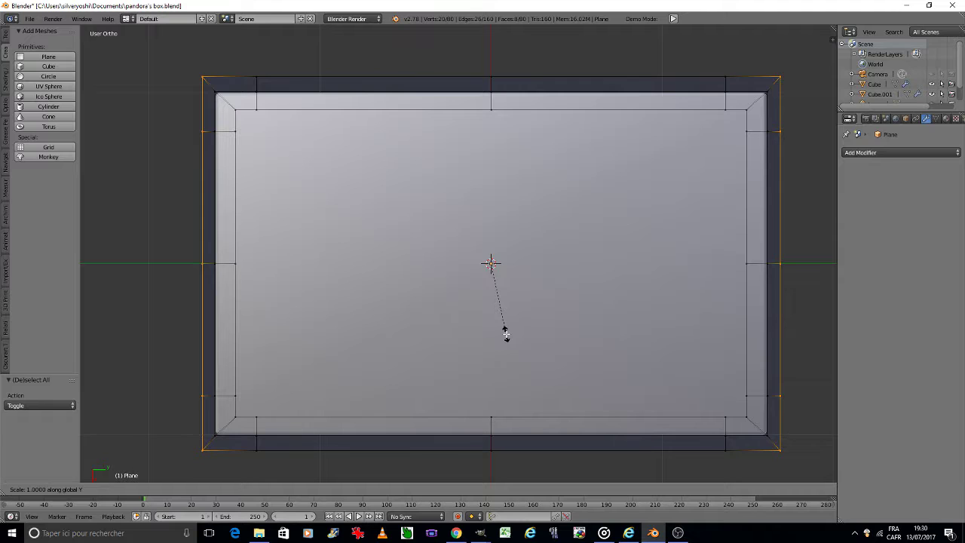
click(506, 334)
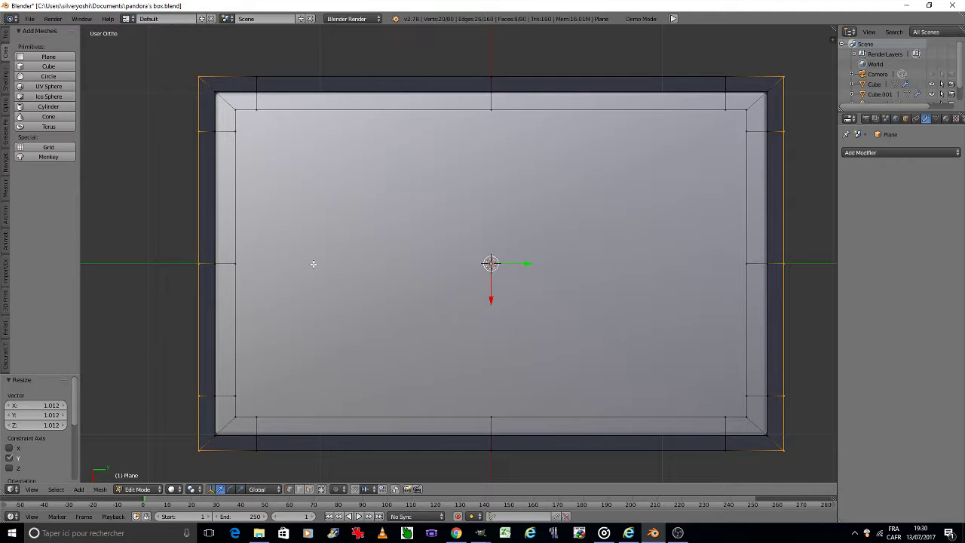
- With X-ray off, select both strips of all four L-shaped corners and orbit for a closer look
key(a)
click(315, 491)
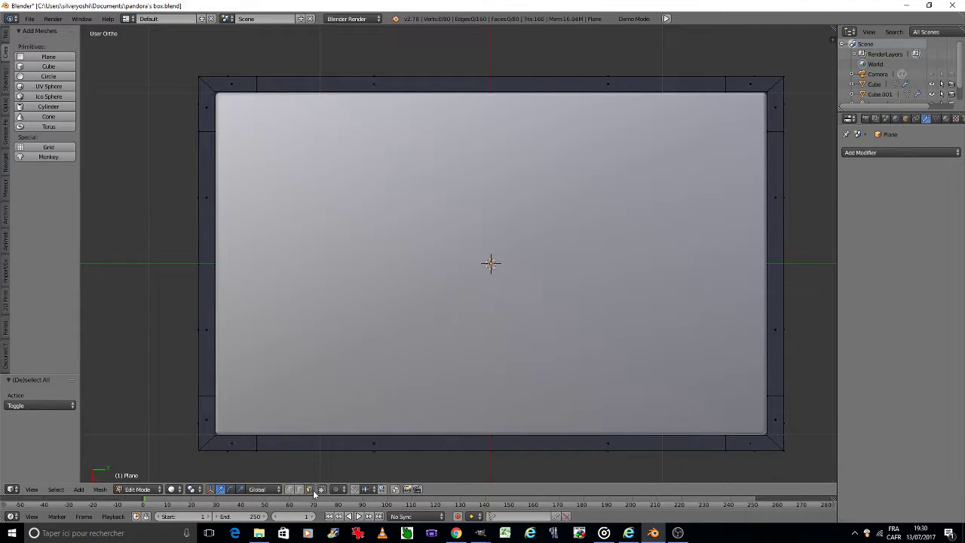
right_click(247, 444)
shift+right_click(208, 415)
shift+right_click(205, 111)
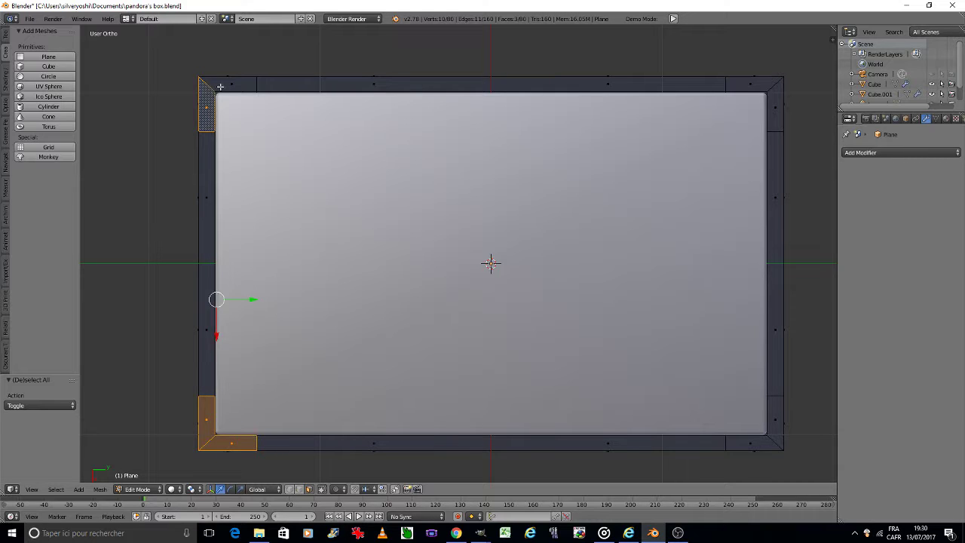
shift+right_click(220, 87)
shift+right_click(777, 98)
shift+right_click(762, 99)
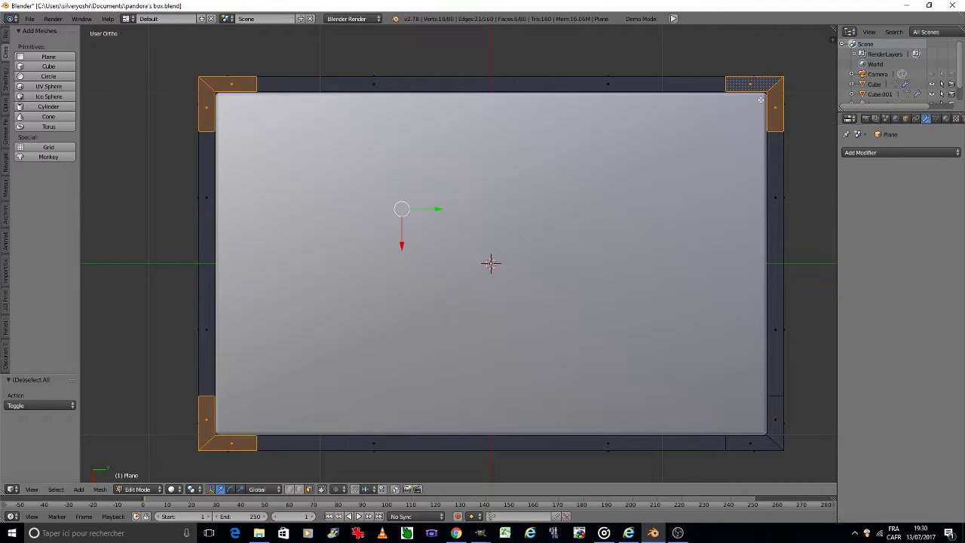
shift+right_click(771, 429)
shift+right_click(758, 442)
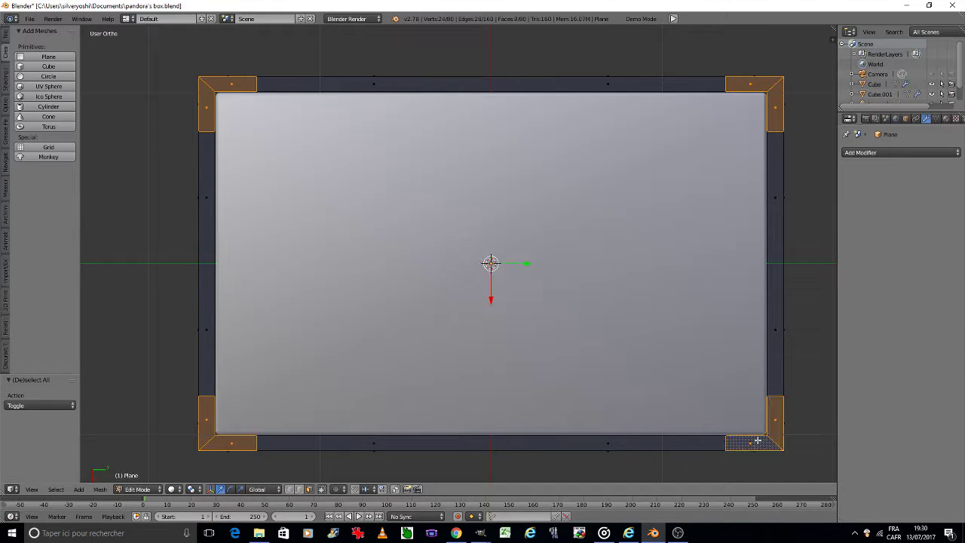
middle_drag(758, 440, 675, 422)
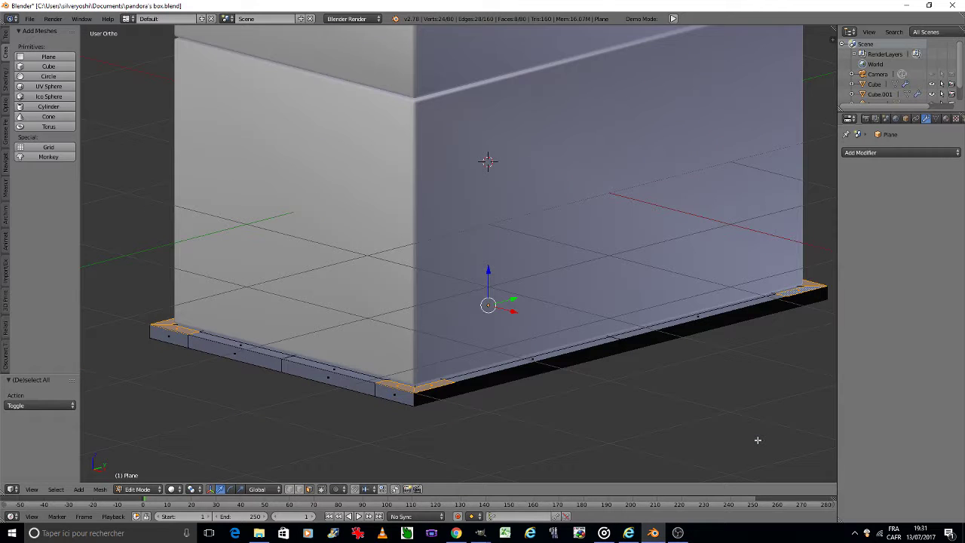
- Extrude the selected corner faces about 1.09 upward into posts and return to Object Mode
key(e)
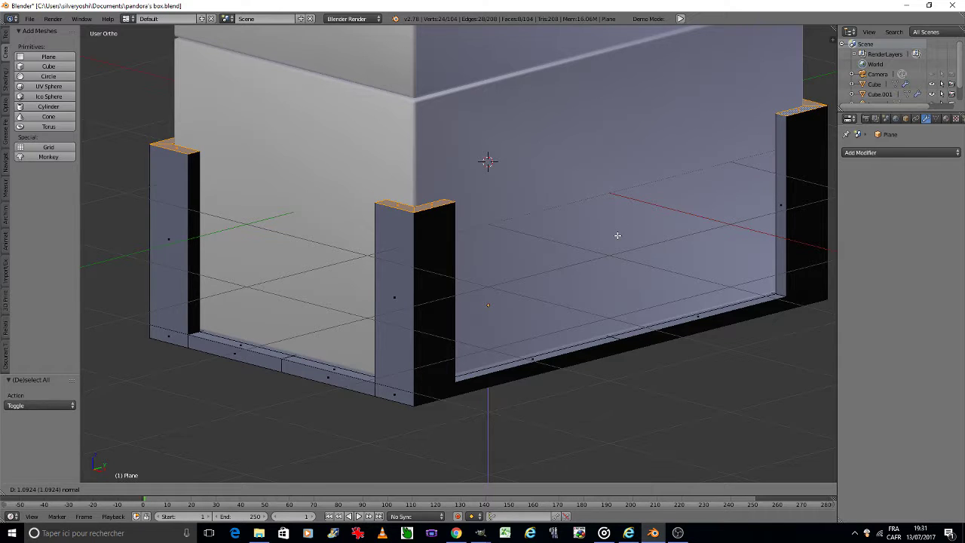
click(617, 235)
key(Tab)
click(539, 237)
scroll(540, 240, down, 4)
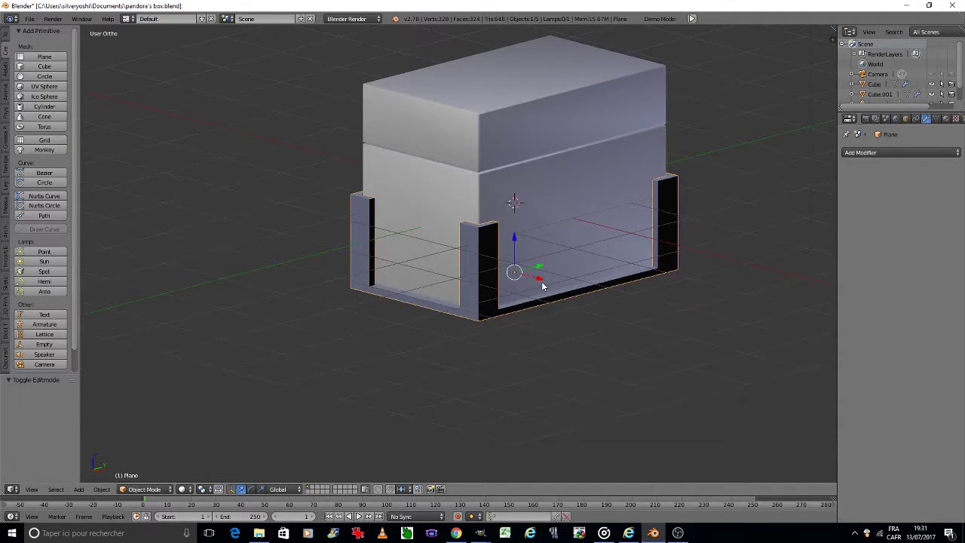
- Duplicate the base frame upward and flip the copy 180° about Y
key(shift+d)
key(z)
click(520, 164)
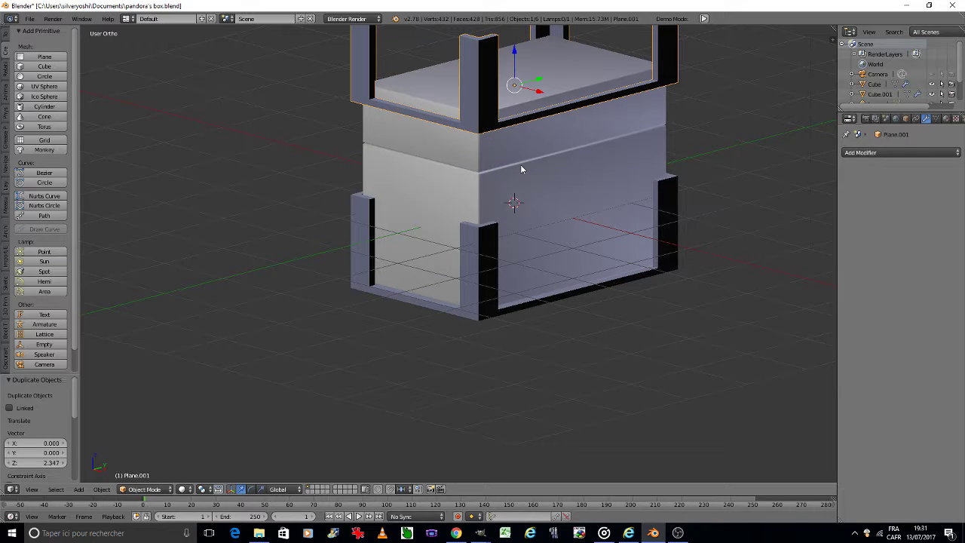
text(ry180)
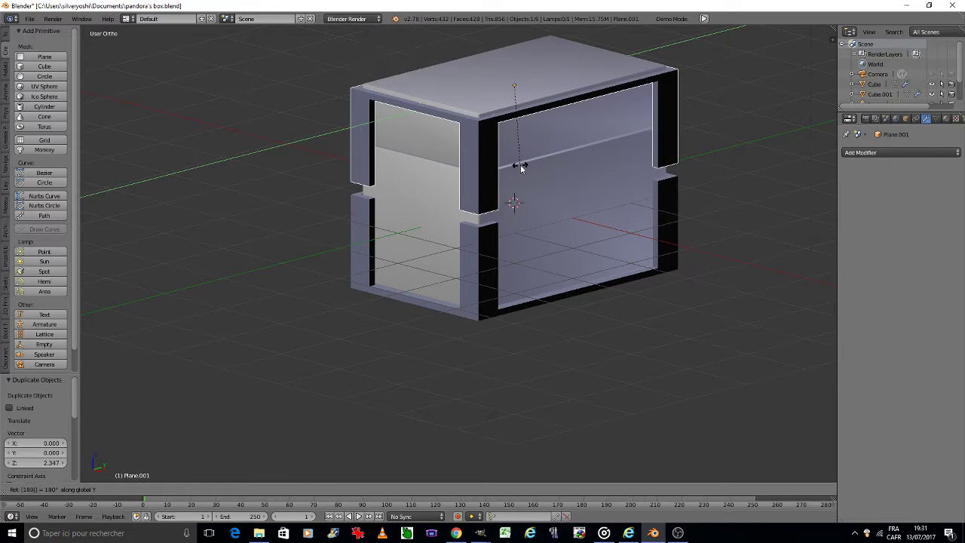
key(Return)
- Seat the flipped copy onto the box top and apply its rotation and scale
key(g)
key(z)
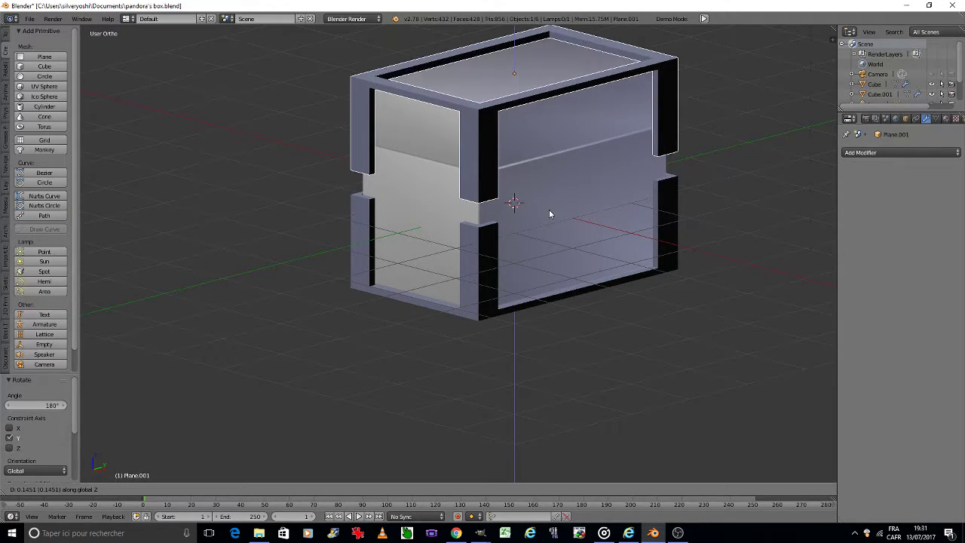
click(549, 208)
key(KP_3)
scroll(532, 94, up, 3)
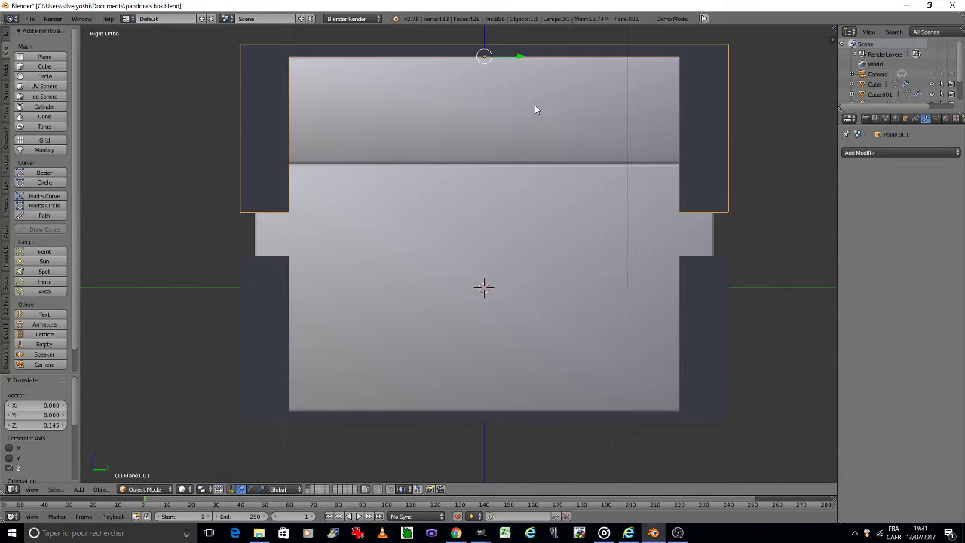
scroll(521, 277, up, 2)
key(g)
key(z)
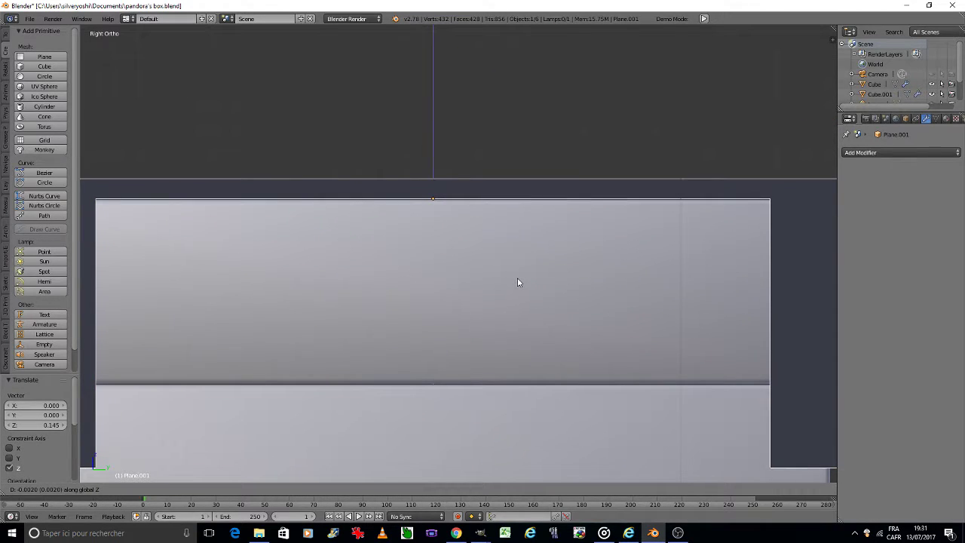
click(518, 281)
key(ctrl+a)
click(516, 282)
- Shorten the lid frame's posts by raising their lower vertices 0.347 along Z
scroll(514, 284, down, 5)
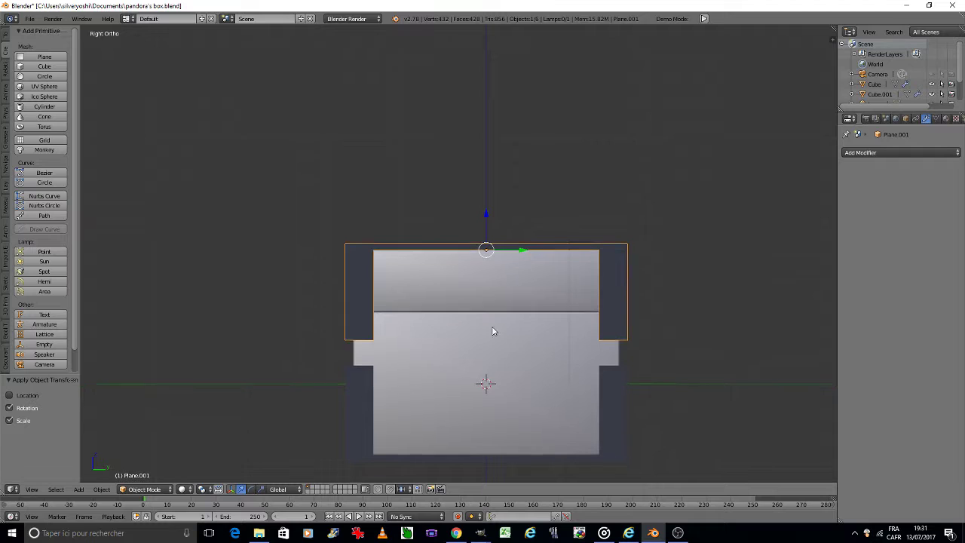
shift+middle_drag(493, 329, 488, 250)
key(Tab)
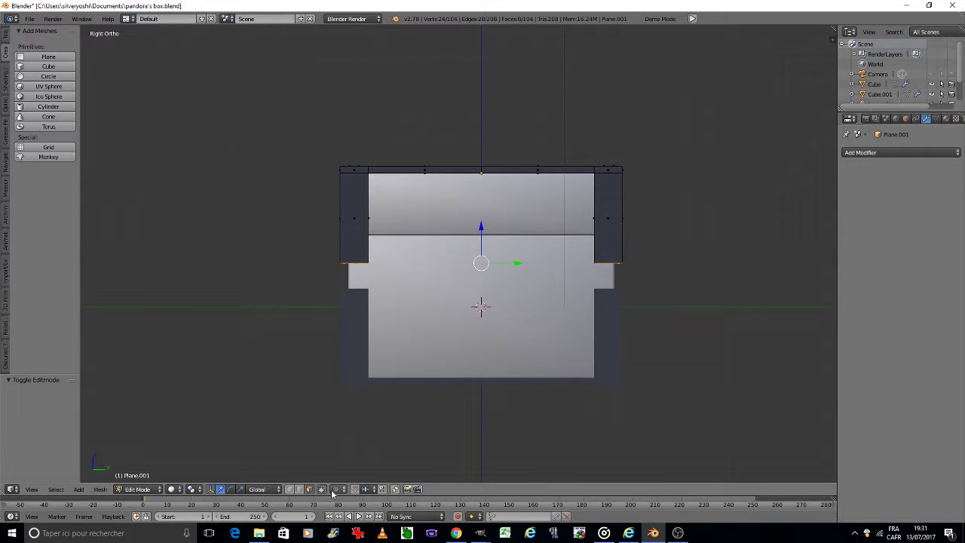
click(309, 489)
key(a)
key(b)
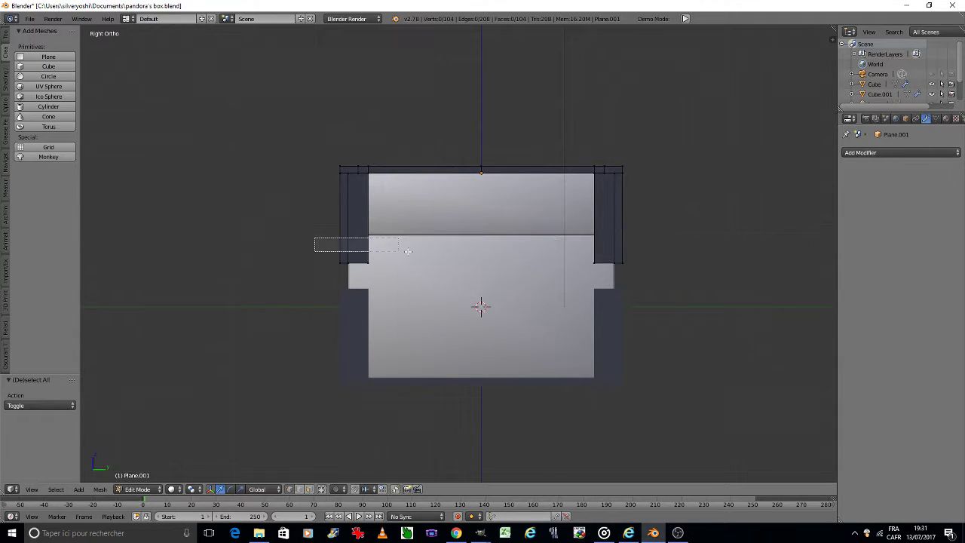
drag(317, 236, 626, 271)
scroll(538, 270, up, 4)
key(g)
key(z)
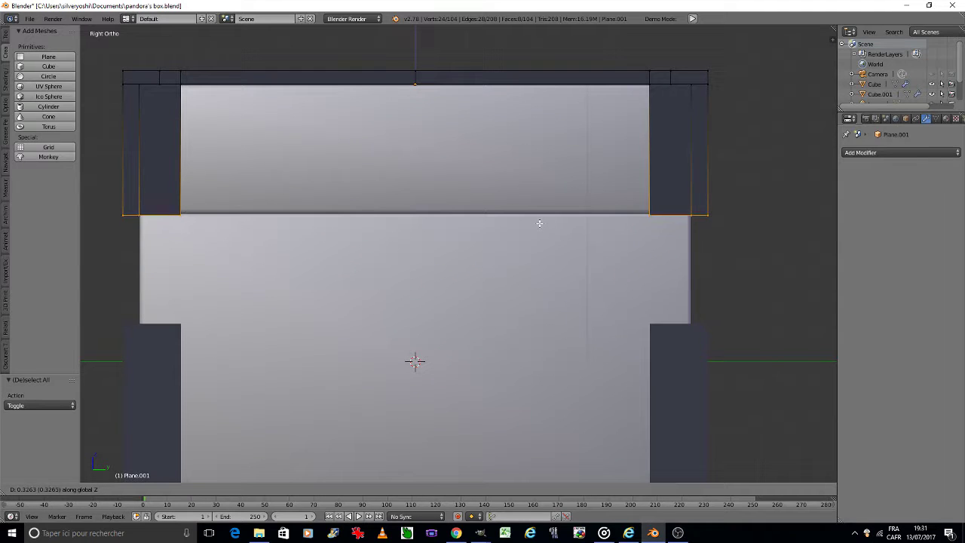
click(540, 220)
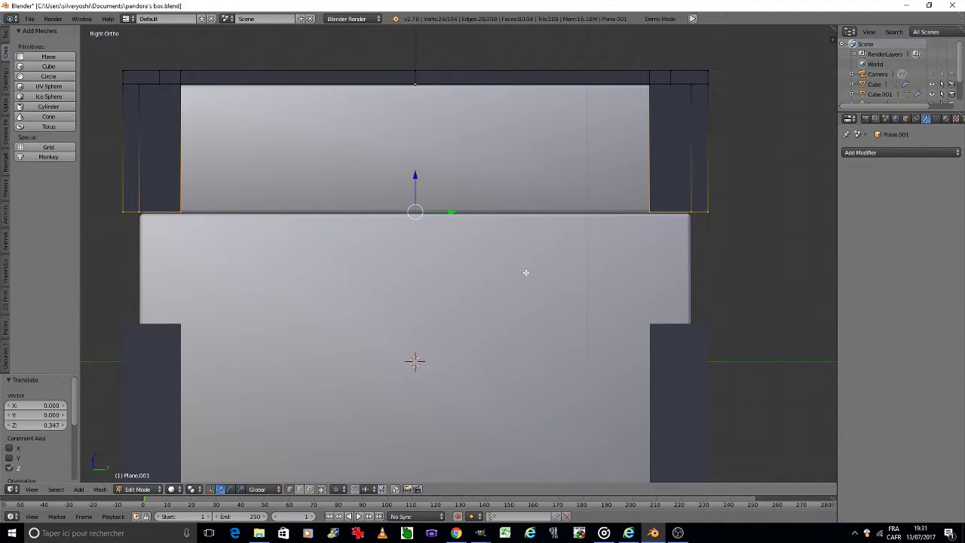
- Return to Object Mode and select the base frame
key(Tab)
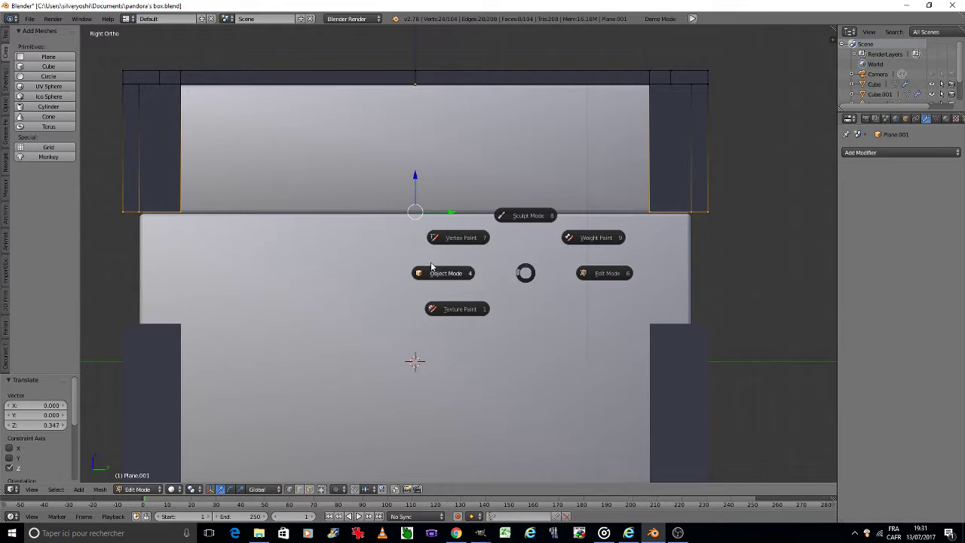
click(430, 265)
scroll(430, 266, down, 2)
scroll(417, 300, down, 2)
shift+middle_drag(417, 317, 455, 297)
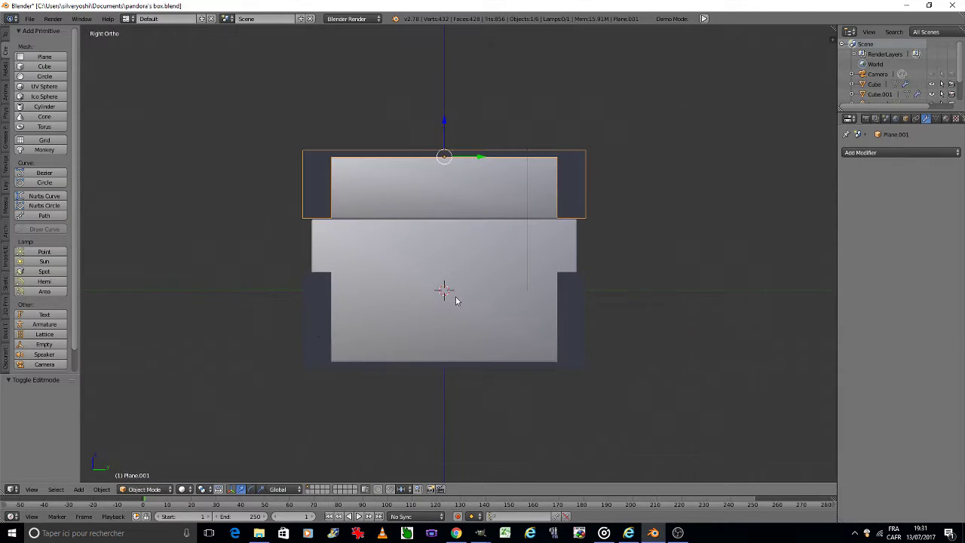
right_click(318, 335)
- Inspect the base frame's mesh in Edit Mode from above
key(Tab)
click(399, 329)
scroll(327, 377, up, 2)
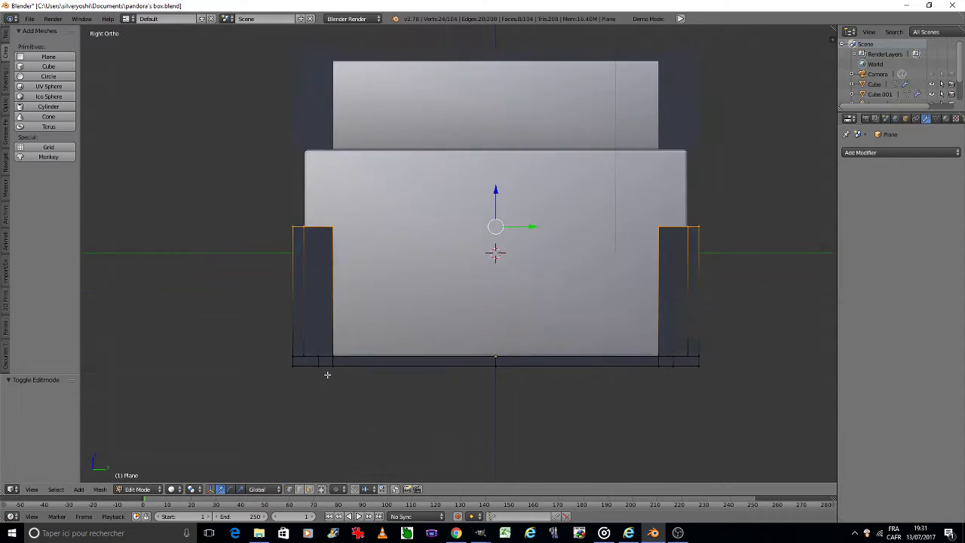
scroll(326, 371, up, 2)
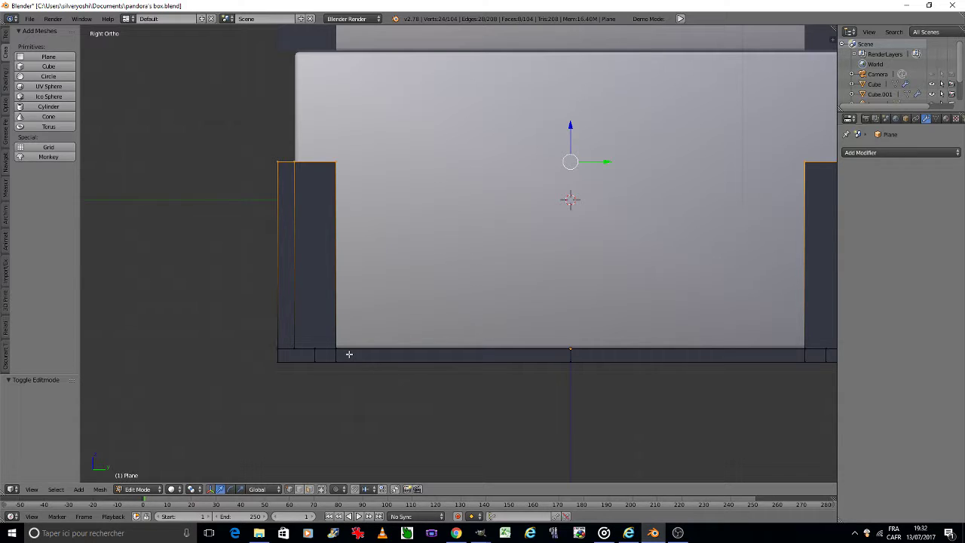
key(KP_2)
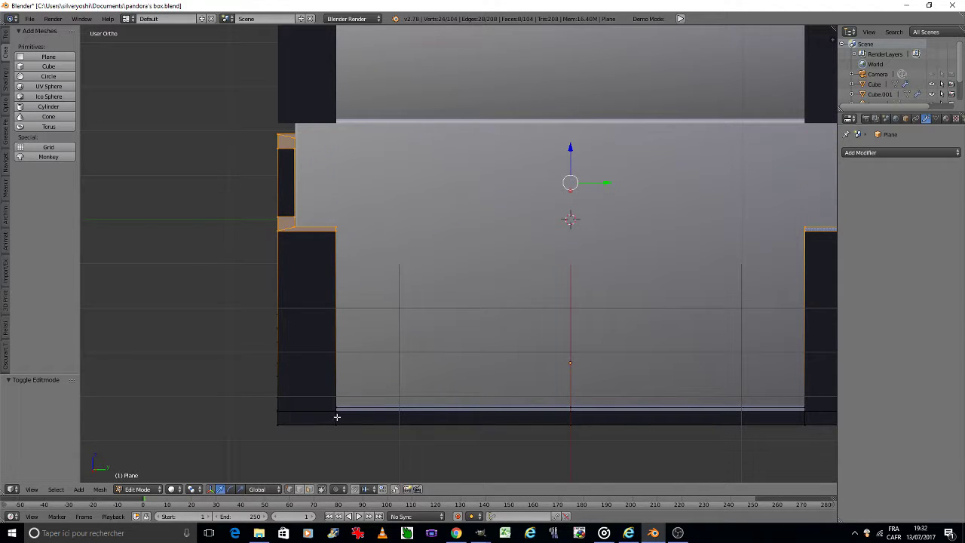
scroll(337, 417, down, 2)
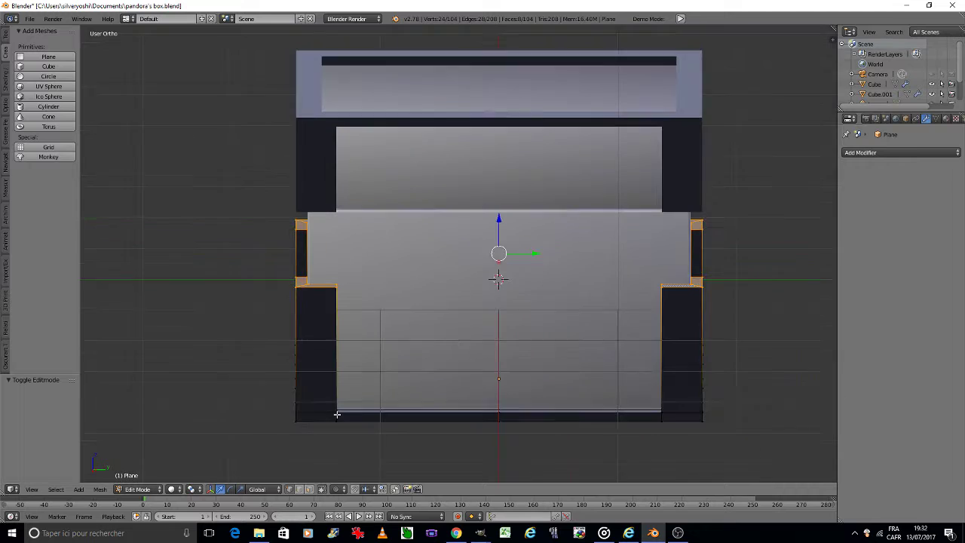
- Back in Object Mode, save over pandora's box.blend and switch to camera view
key(Tab)
click(308, 410)
key(a)
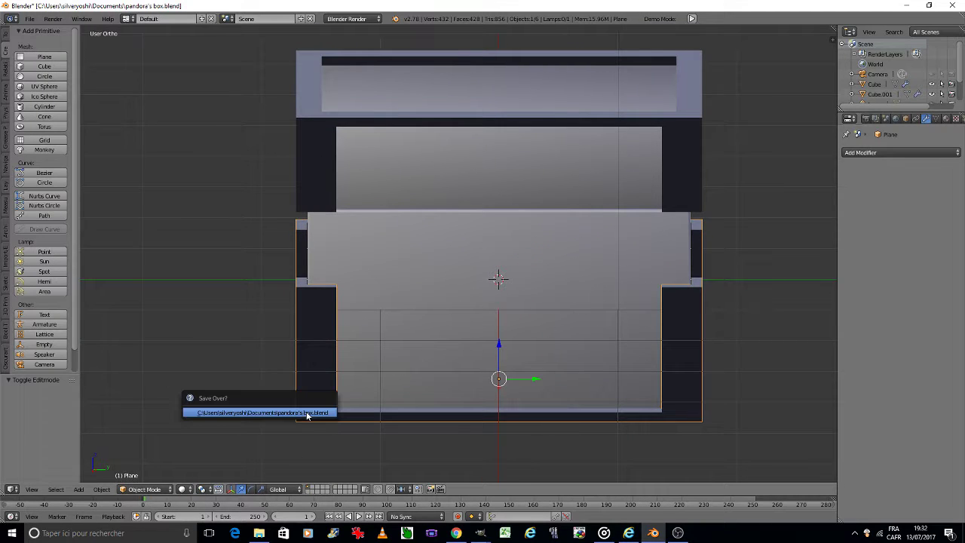
click(309, 413)
key(KP_0)
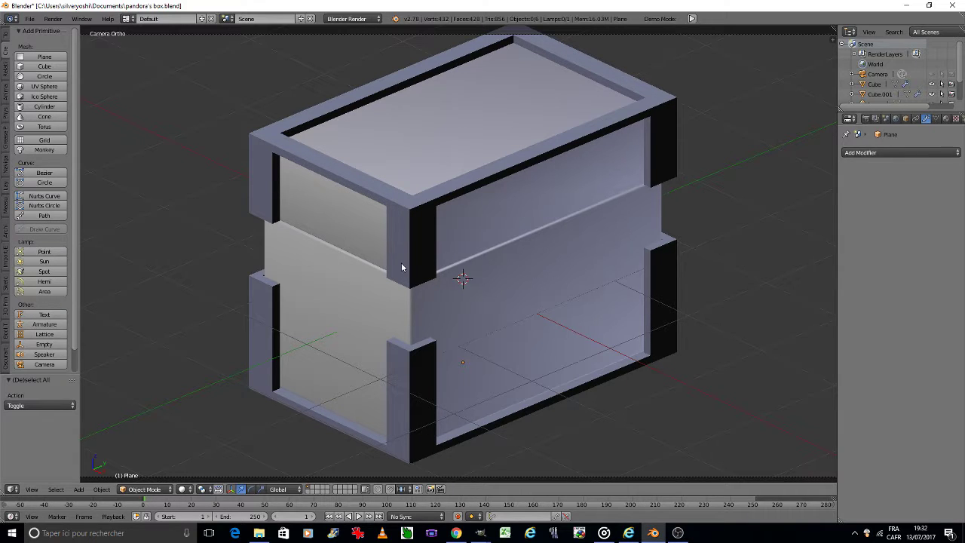
- Put the base frame into Edit Mode and view it from the front
right_click(416, 380)
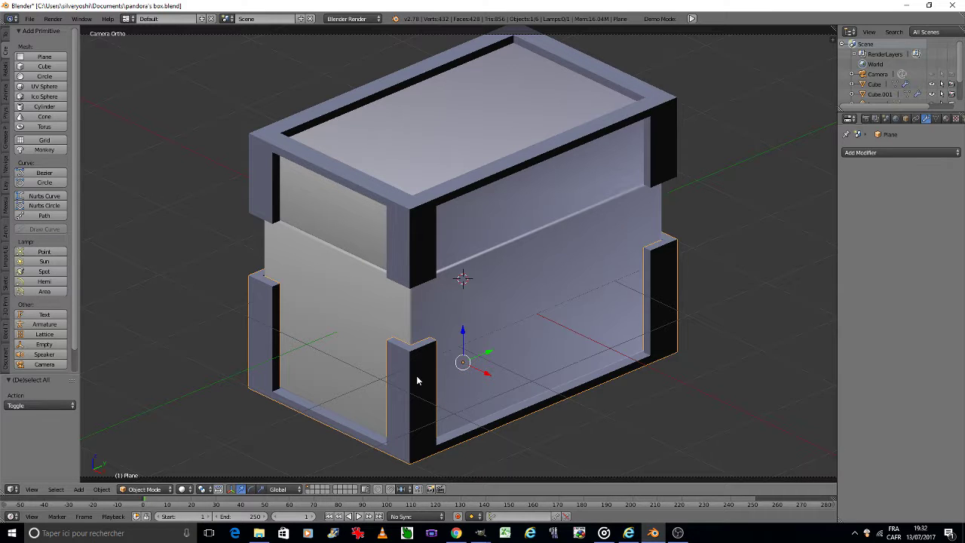
key(Tab)
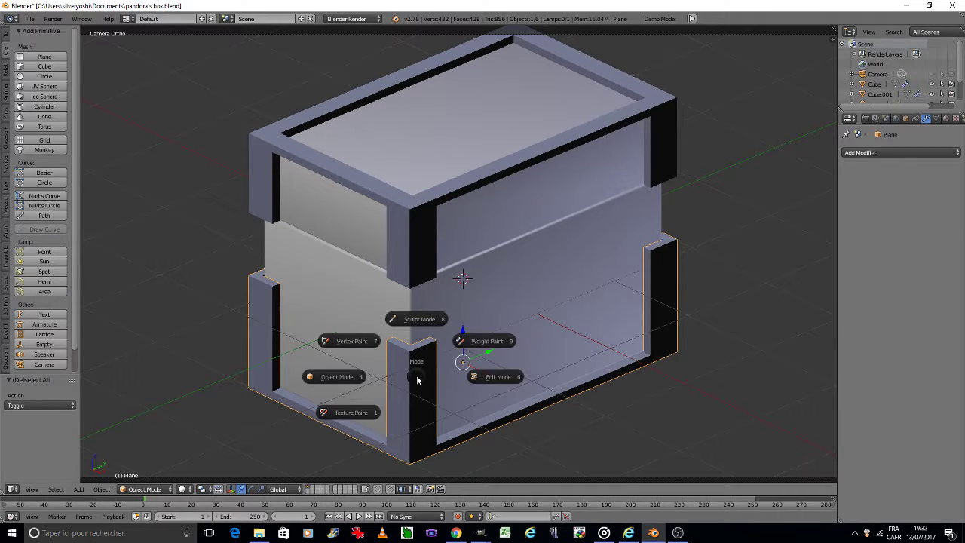
click(484, 373)
key(KP_1)
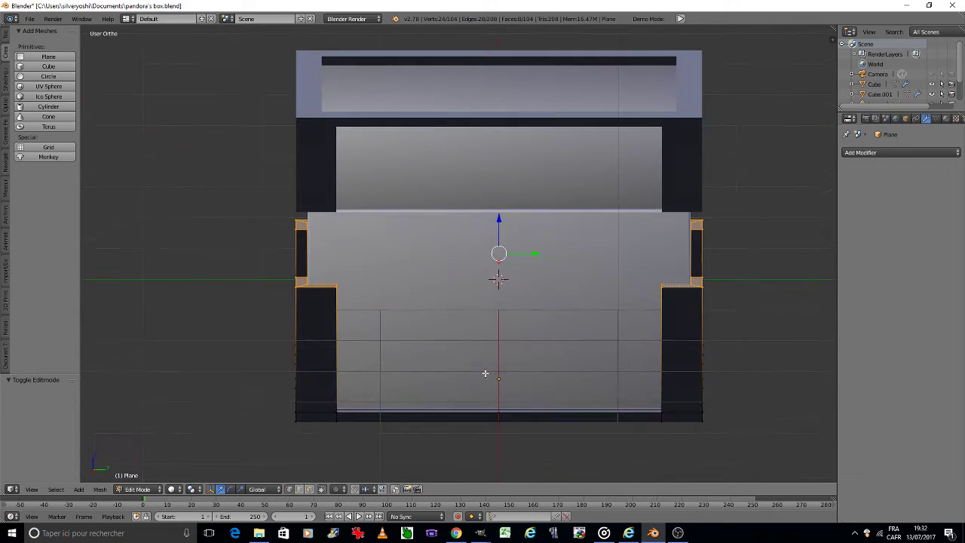
key(KP_8)
scroll(484, 370, up, 1)
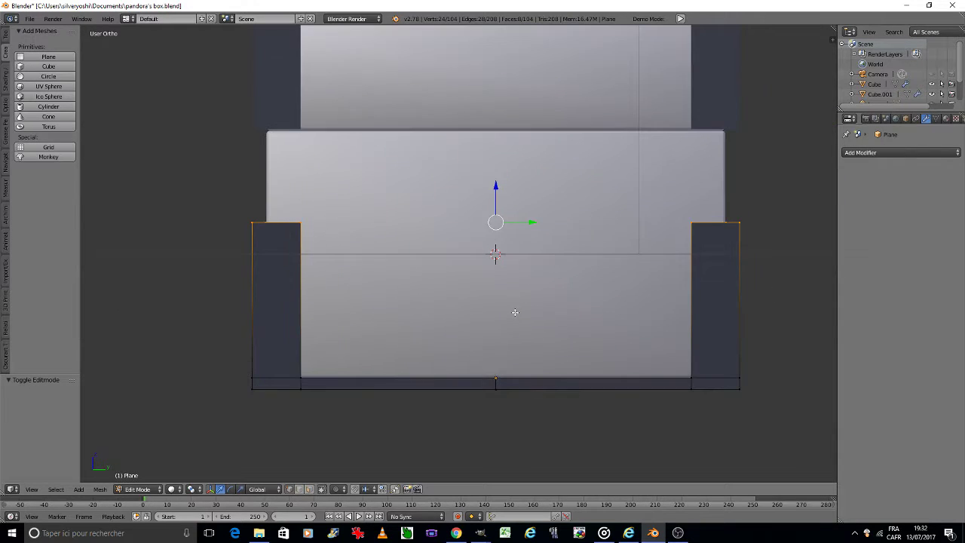
- Try raising the base frame's corner posts, then undo that move
key(g)
key(z)
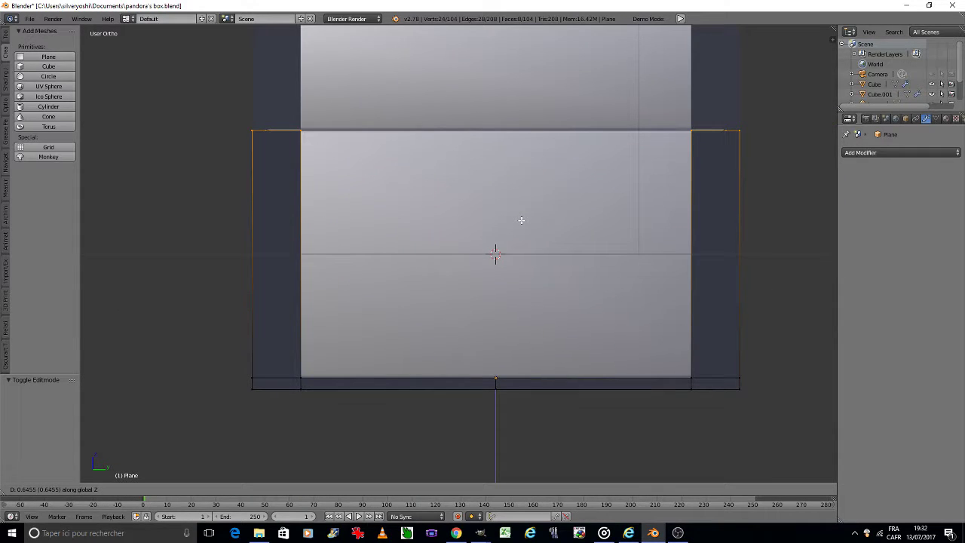
click(521, 220)
key(Tab)
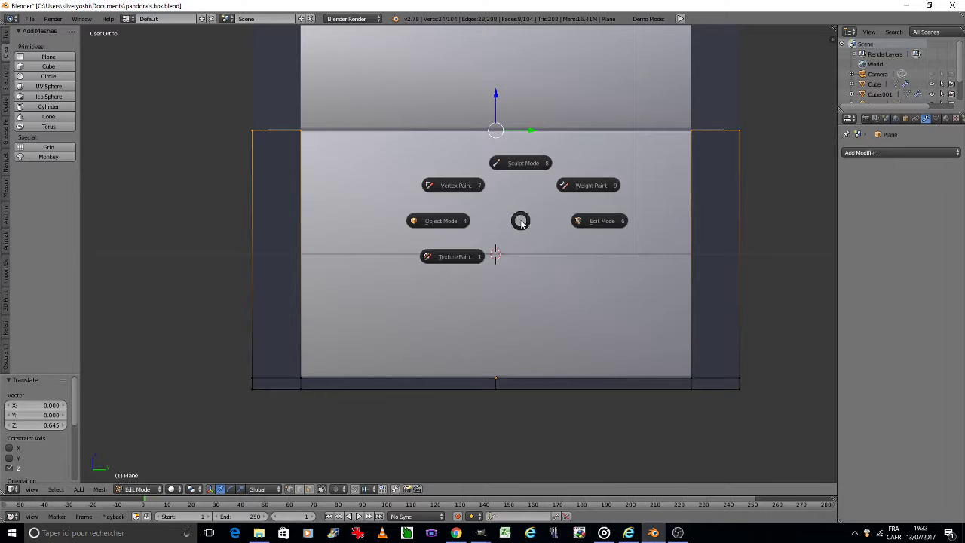
click(568, 221)
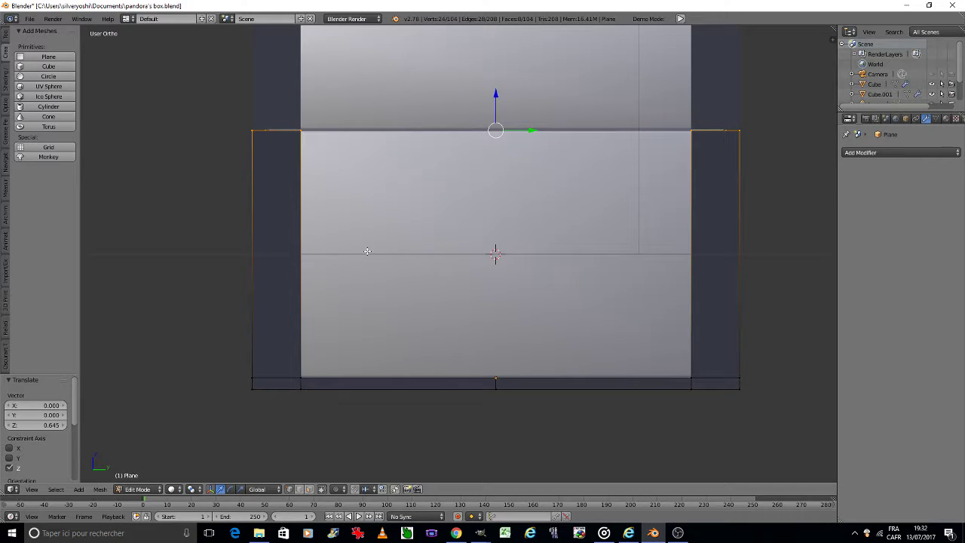
key(ctrl+z)
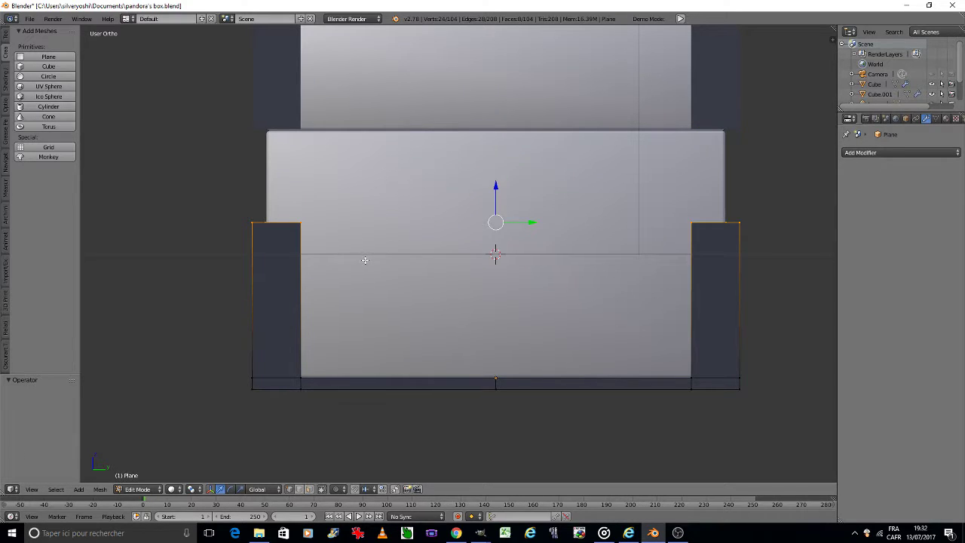
- Raise the side vertices 0.240 along Z, then extrude them 0.406 higher
key(g)
key(z)
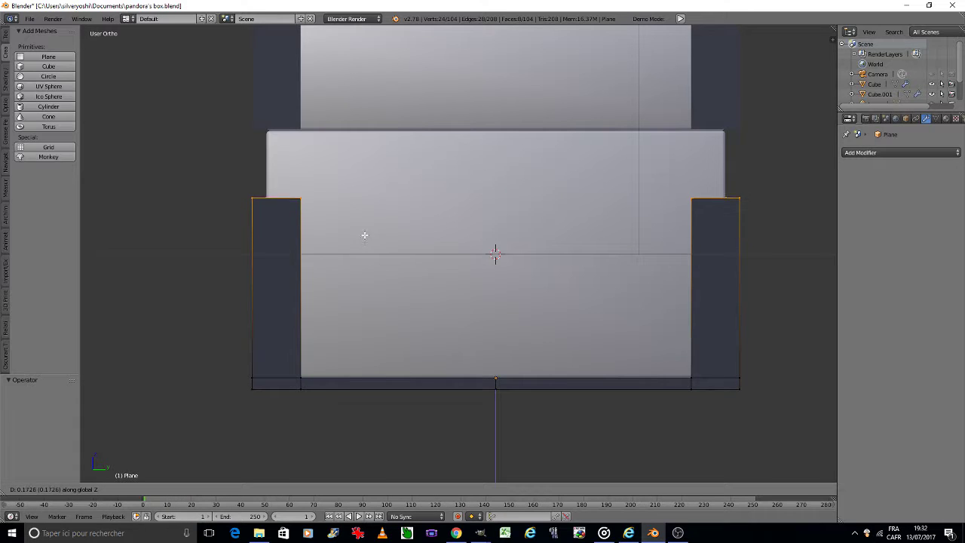
click(364, 225)
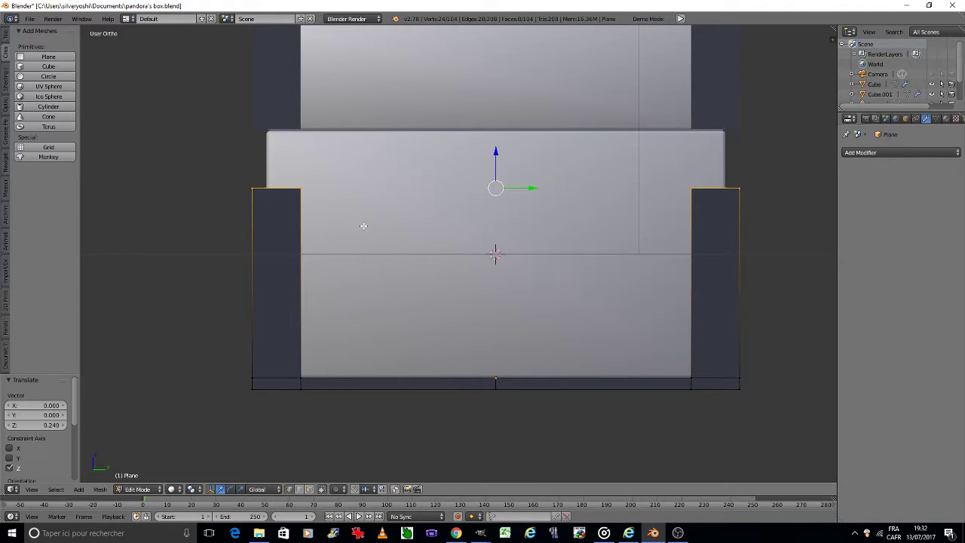
key(g)
key(z)
key(z)
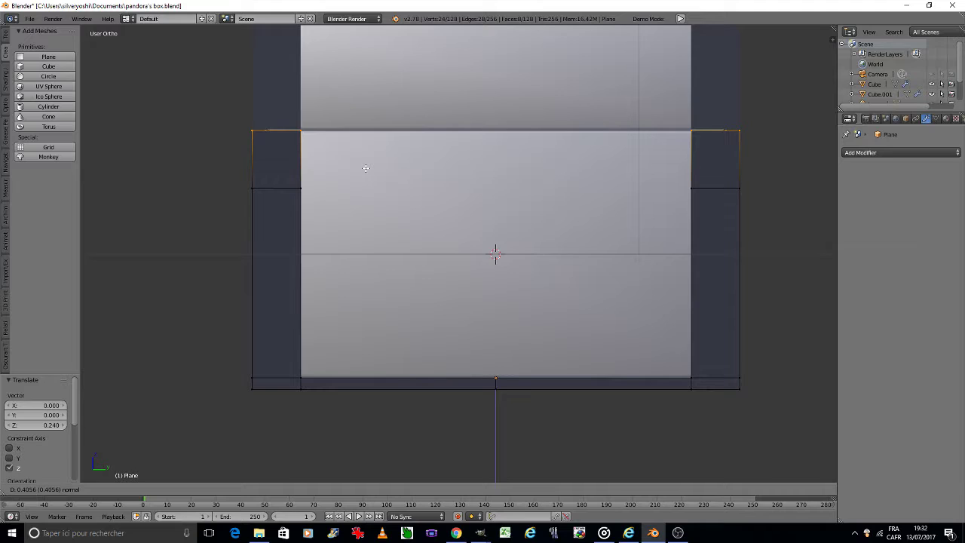
click(366, 167)
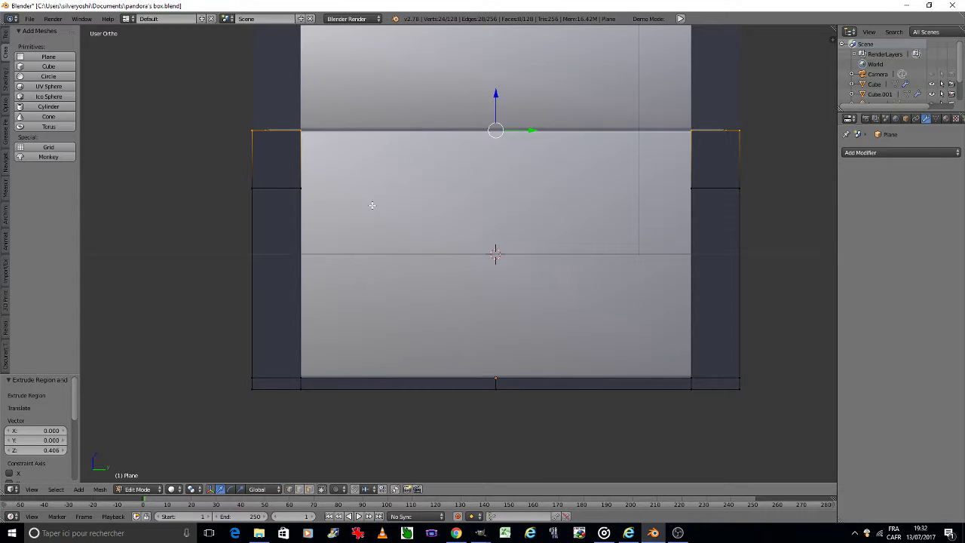
key(KP_4)
key(KP_4)
key(KP_8)
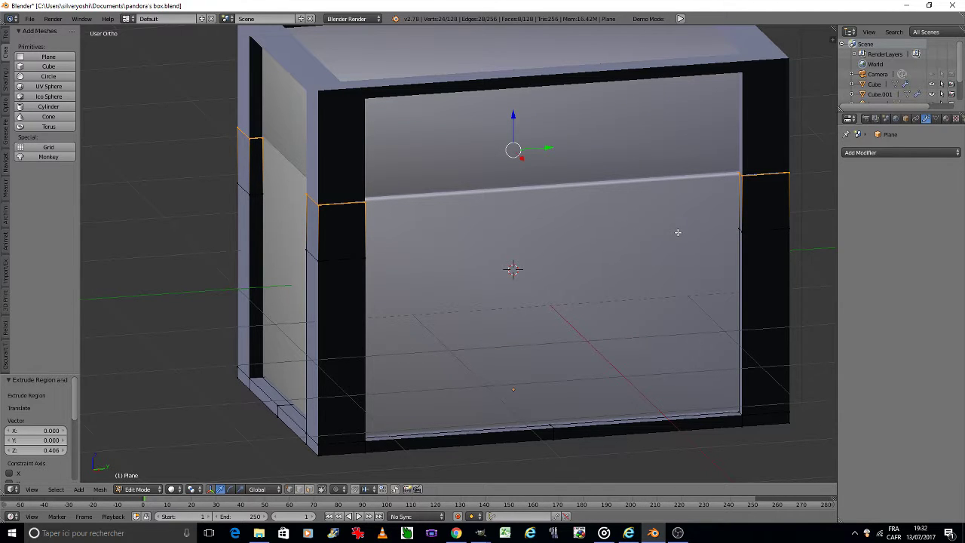
- Select the two small inner faces on the pillars and delete them
scroll(675, 231, up, 1)
scroll(640, 241, up, 1)
scroll(595, 268, up, 1)
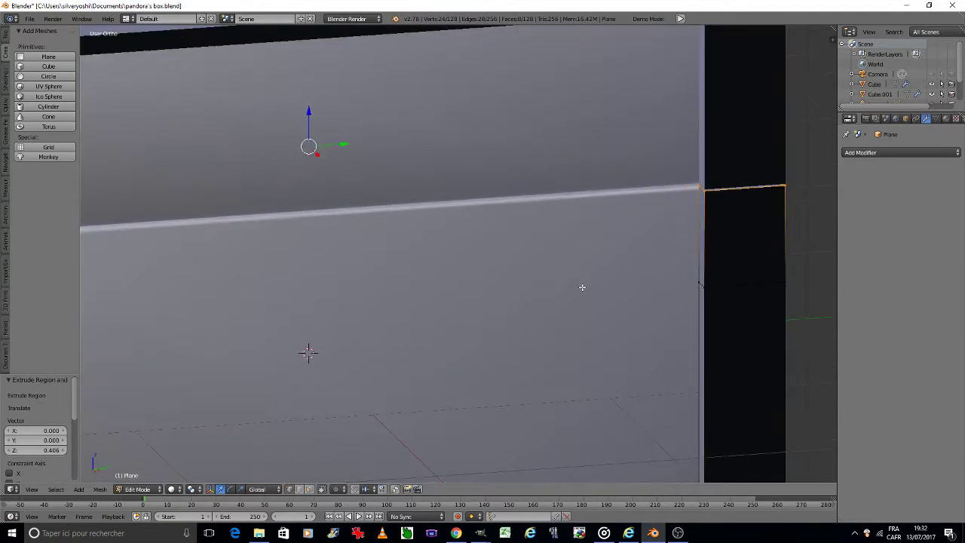
scroll(582, 283, up, 2)
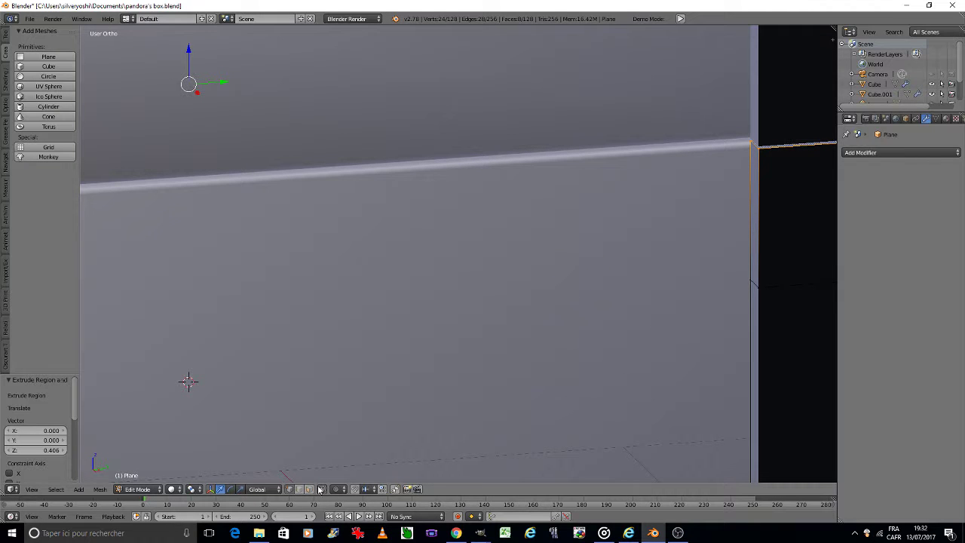
right_click(753, 170)
scroll(578, 215, down, 5)
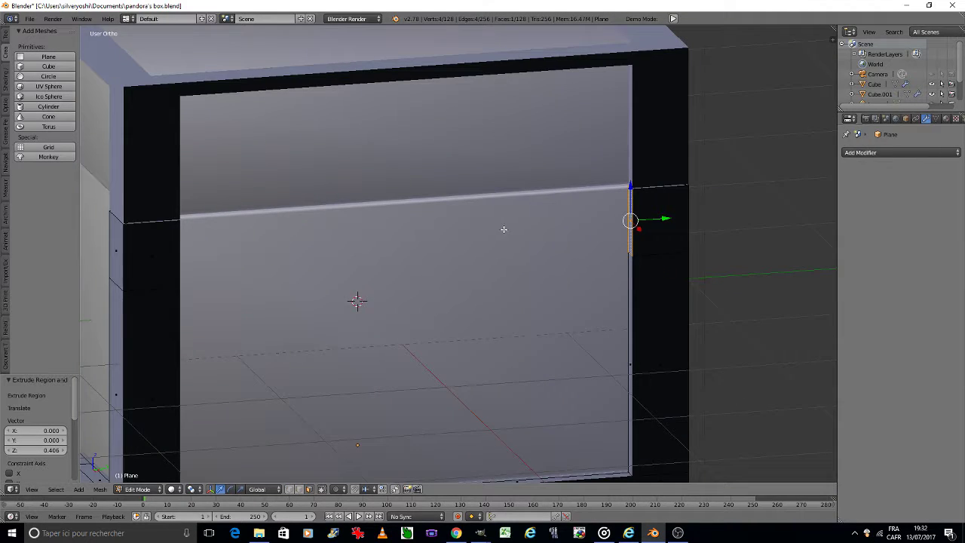
key(KP_6)
key(KP_6)
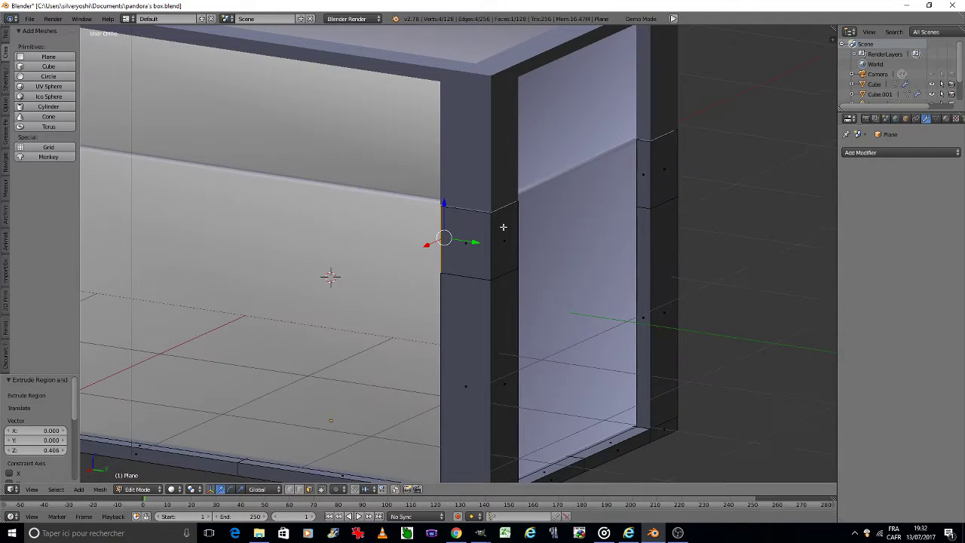
key(KP_4)
key(KP_4)
shift+right_click(332, 208)
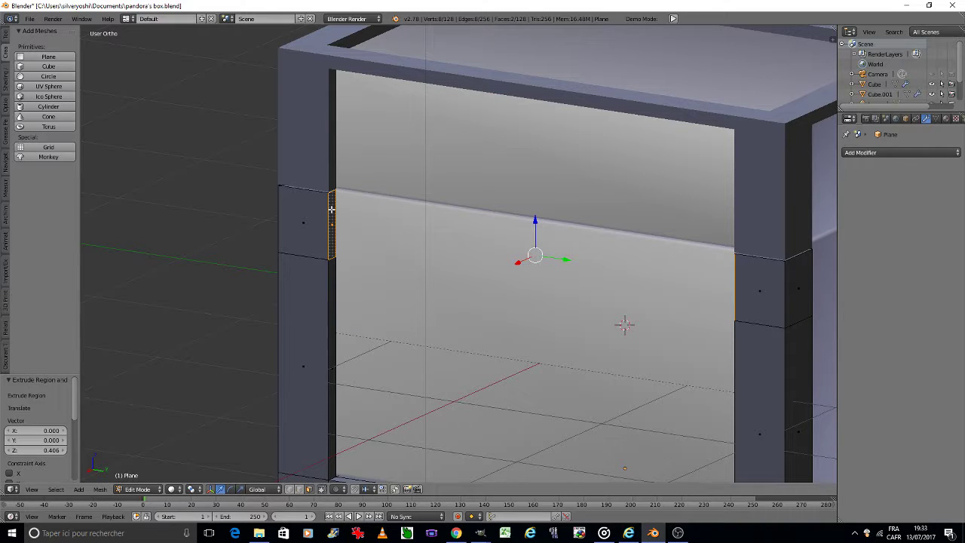
key(x)
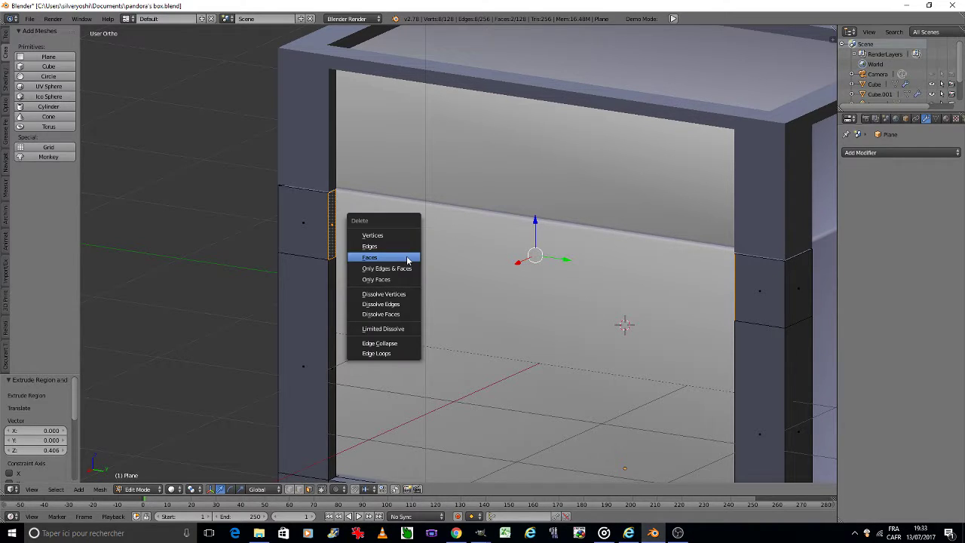
click(407, 260)
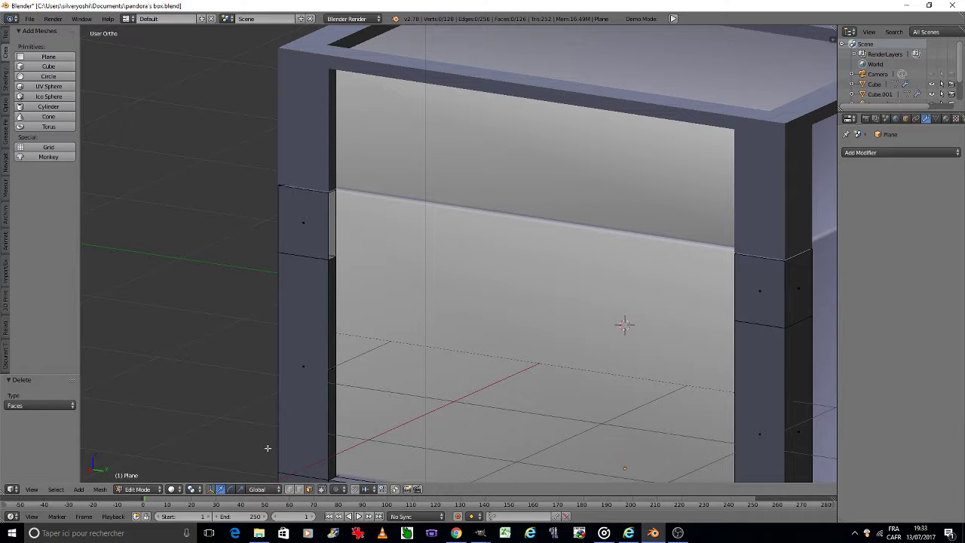
- Select both pillars' inner edge loops and bridge them into a band face
right_click(343, 226)
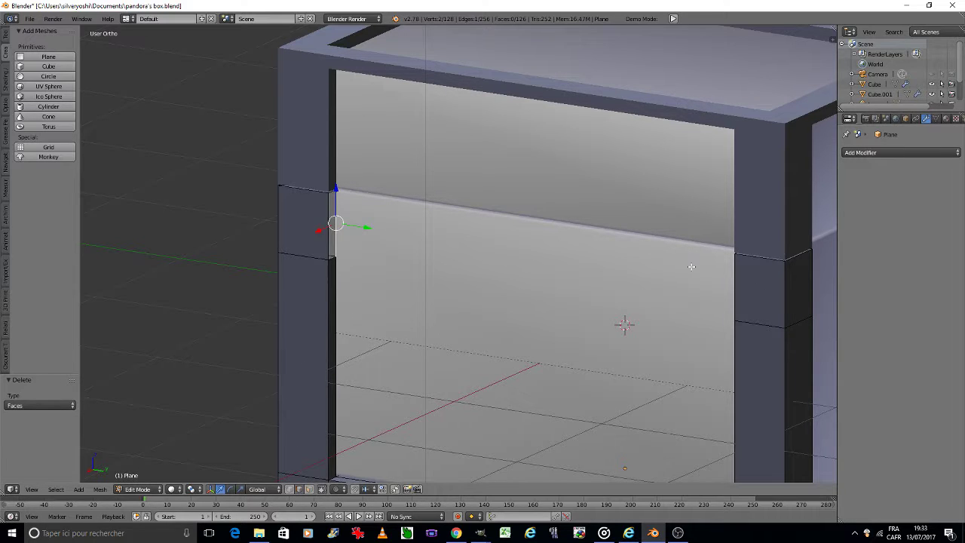
shift+right_click(735, 283)
key(ctrl+e)
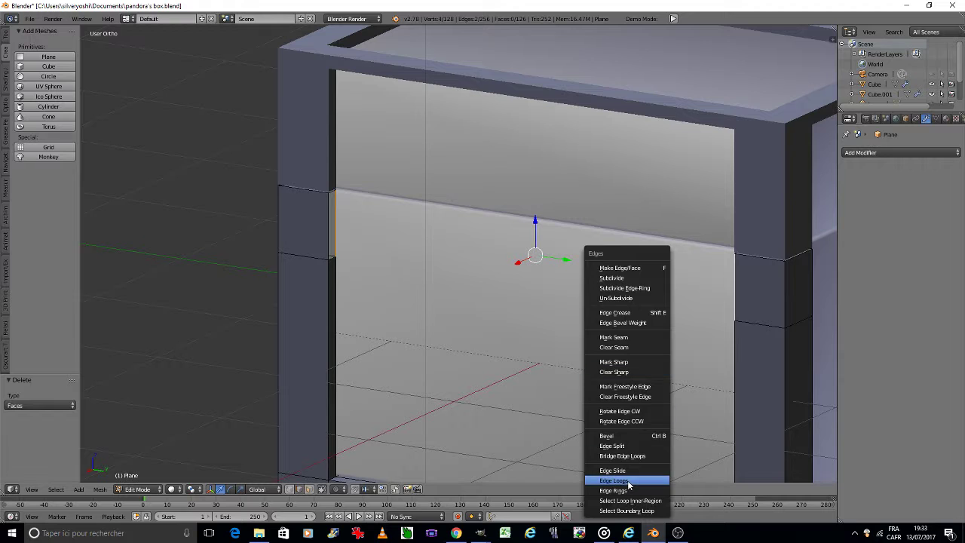
click(614, 480)
key(ctrl+e)
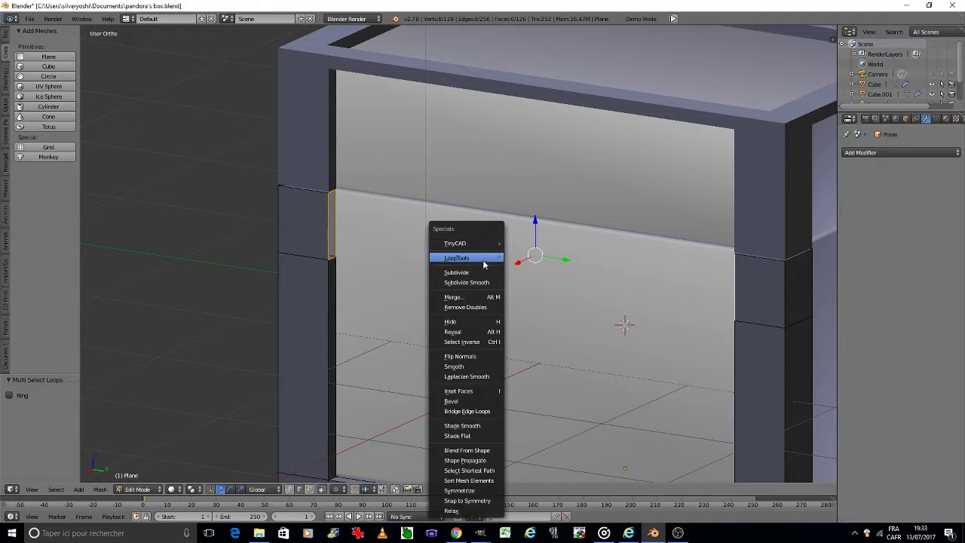
click(530, 255)
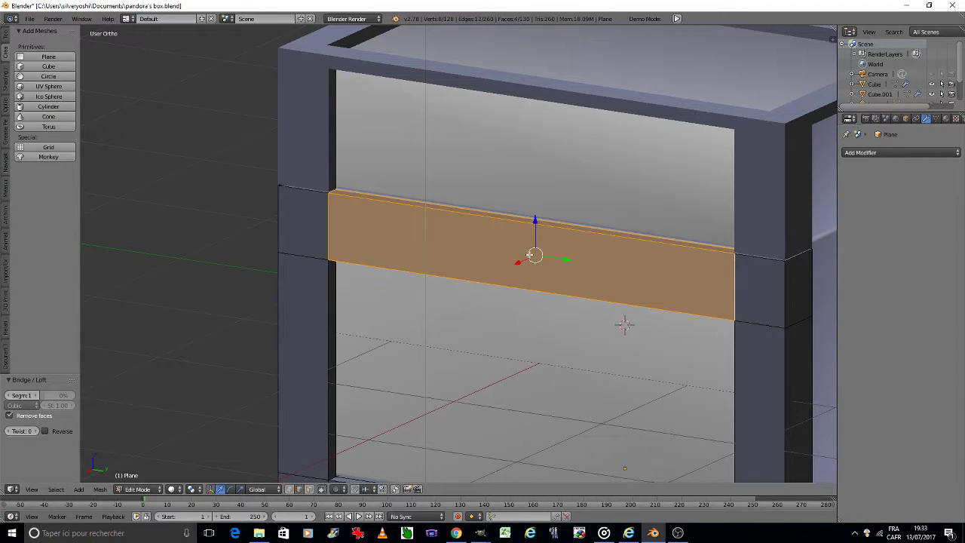
- Switch the base frame back to Object Mode
key(Tab)
click(486, 293)
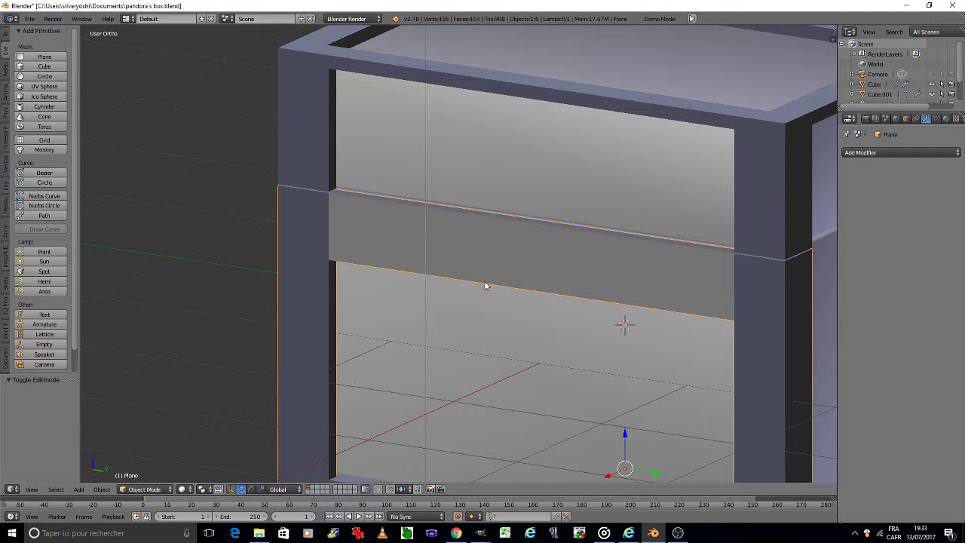
key(Tab)
- In Edit Mode, delete the thin face on the left side pillar
click(560, 280)
mouse_move(560, 281)
middle_down()
mouse_move(365, 303)
mouse_move(539, 258)
middle_up()
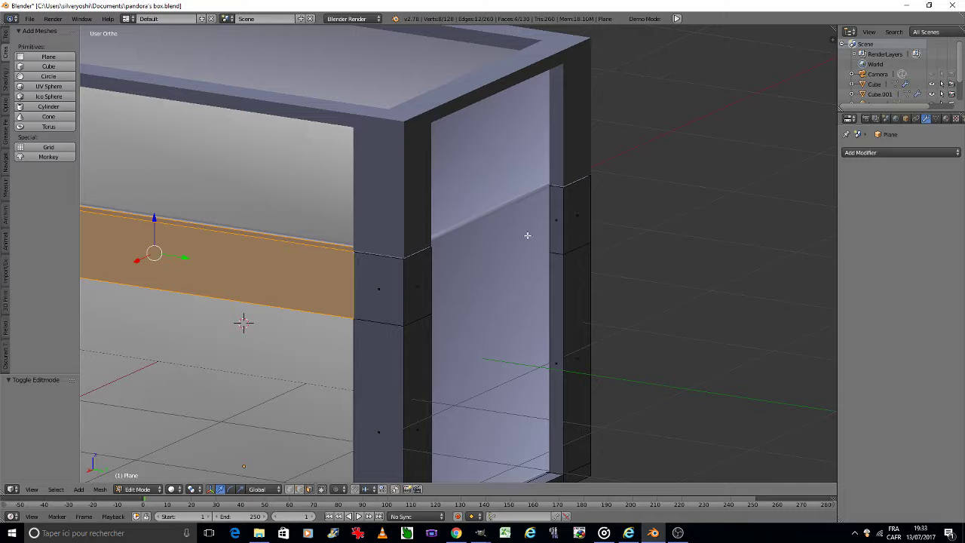
right_click(556, 221)
middle_drag(555, 220, 501, 208)
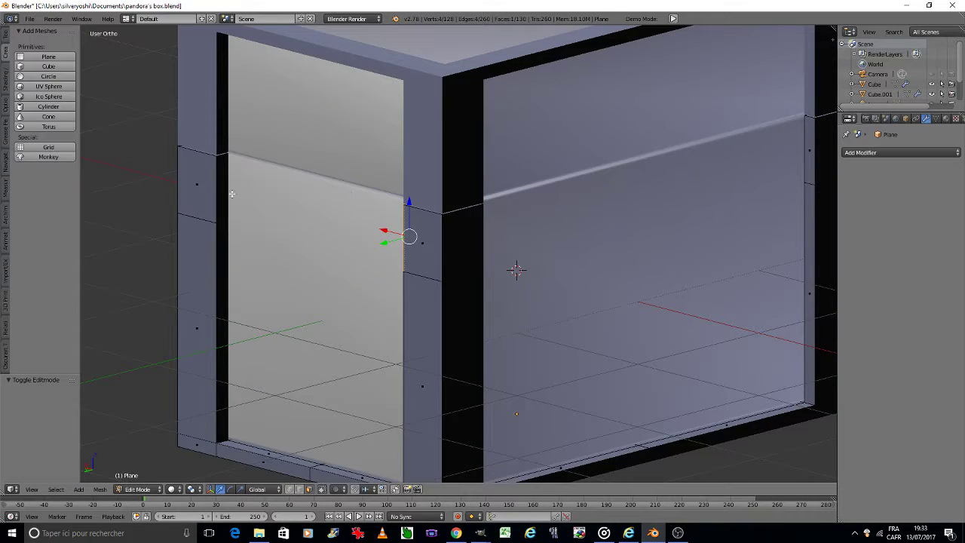
right_click(225, 188)
key(x)
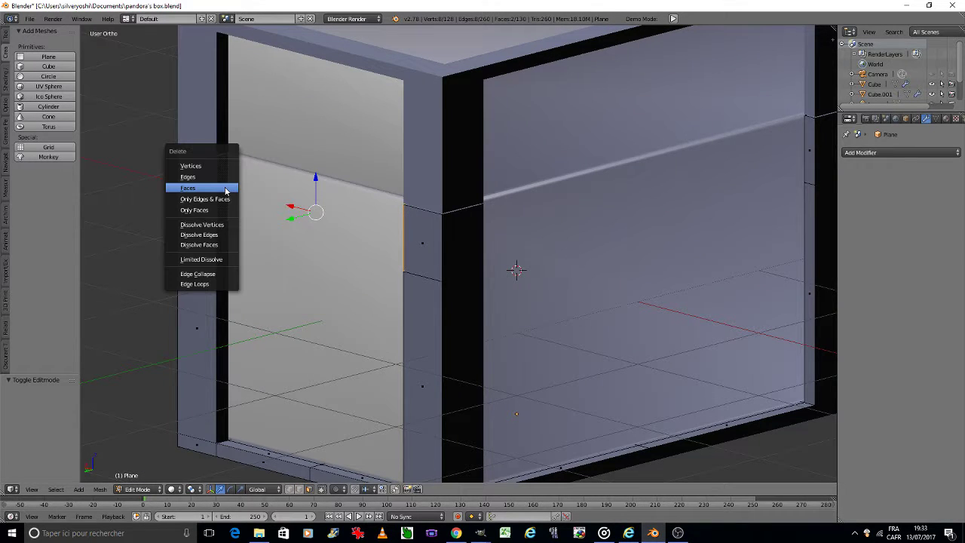
click(225, 187)
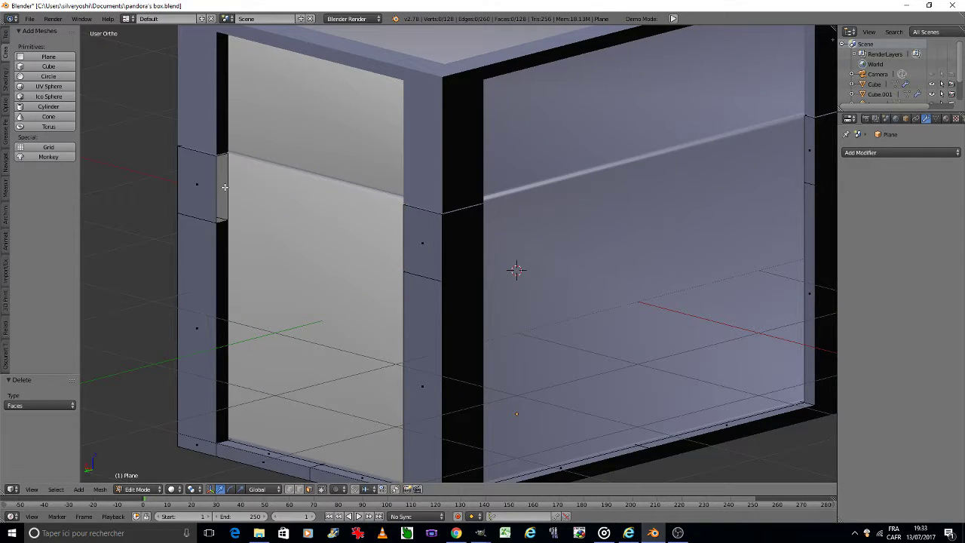
- Bridge the opposite pillar edge loops with LoopTools to fill the side band
right_click(409, 227)
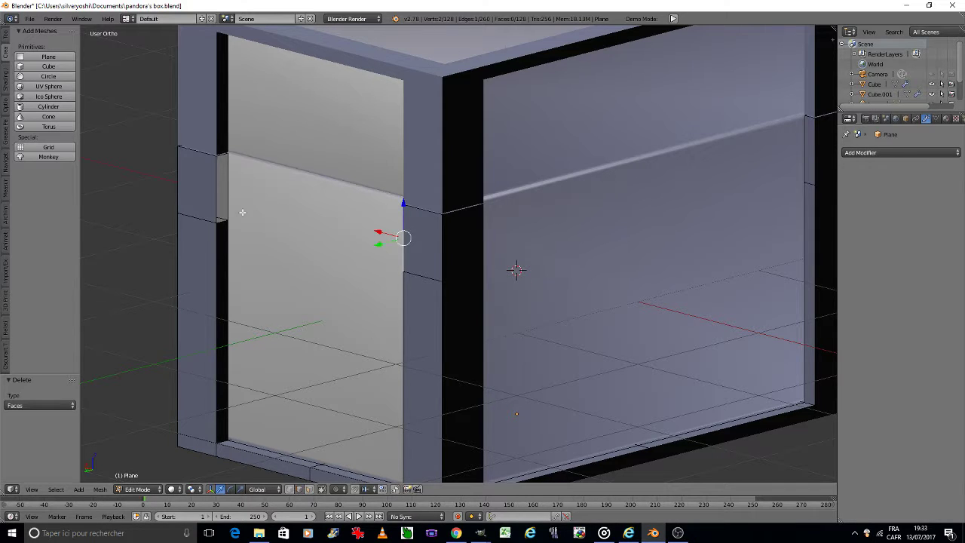
shift+right_click(213, 191)
key(ctrl+e)
click(319, 255)
key(w)
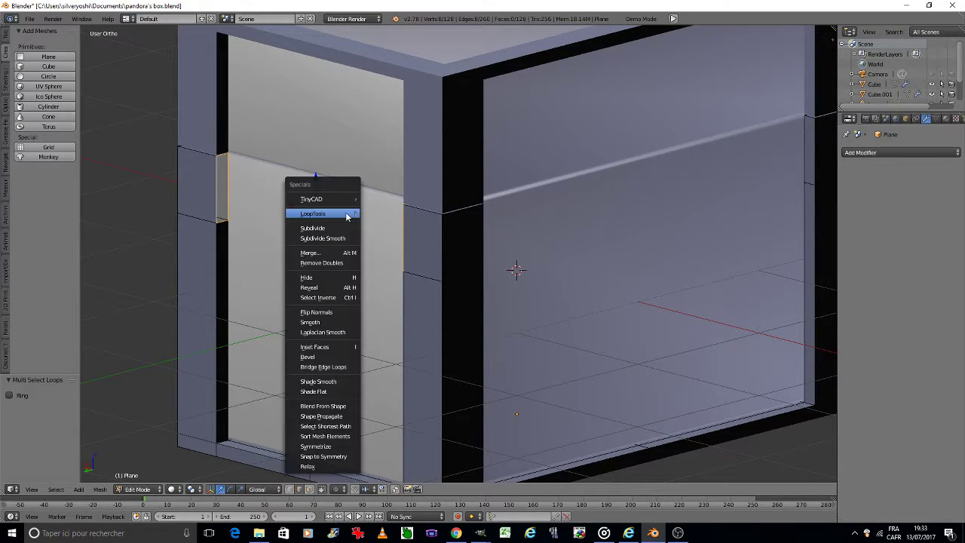
click(397, 217)
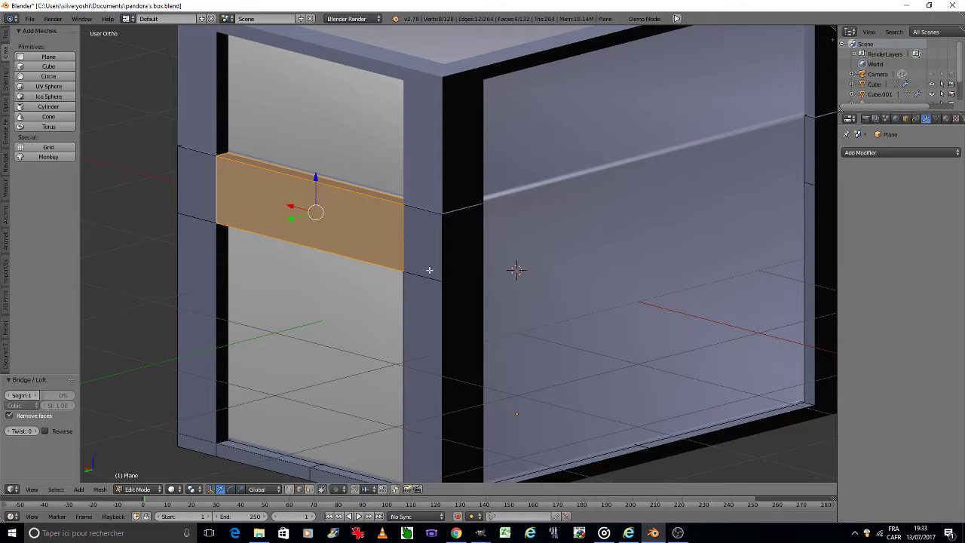
- On the next side of the box, delete the thin pillar faces
key(Tab)
middle_drag(370, 269, 364, 266)
scroll(364, 266, down, 3)
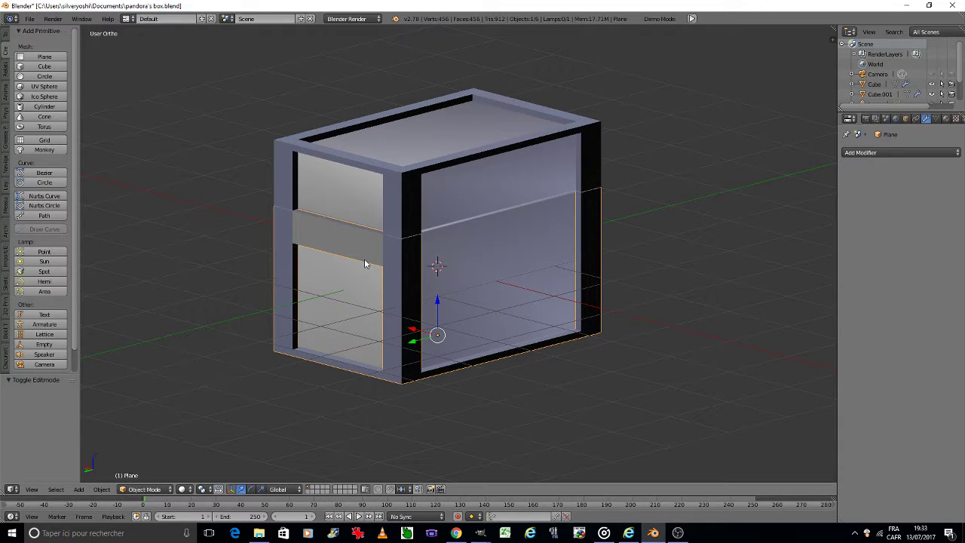
key(Tab)
click(441, 258)
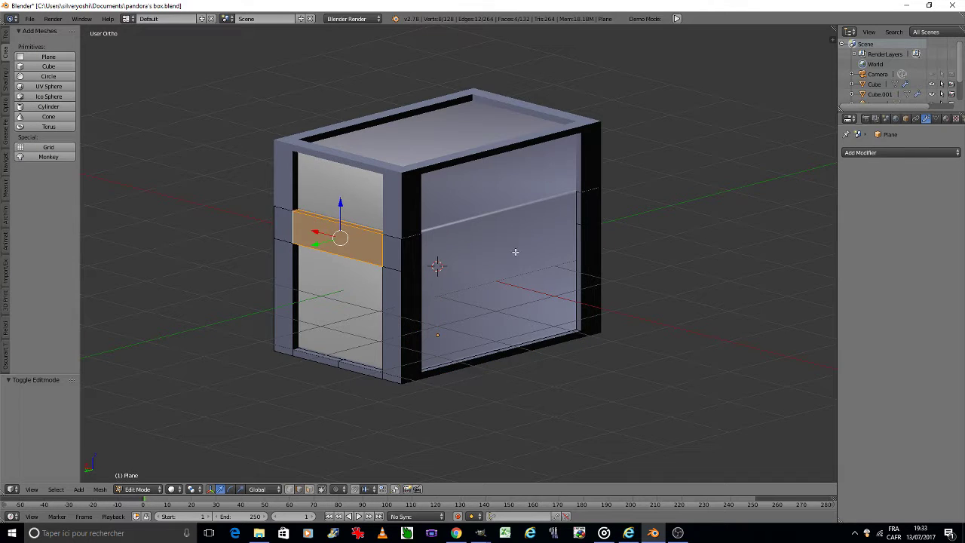
scroll(564, 217, up, 5)
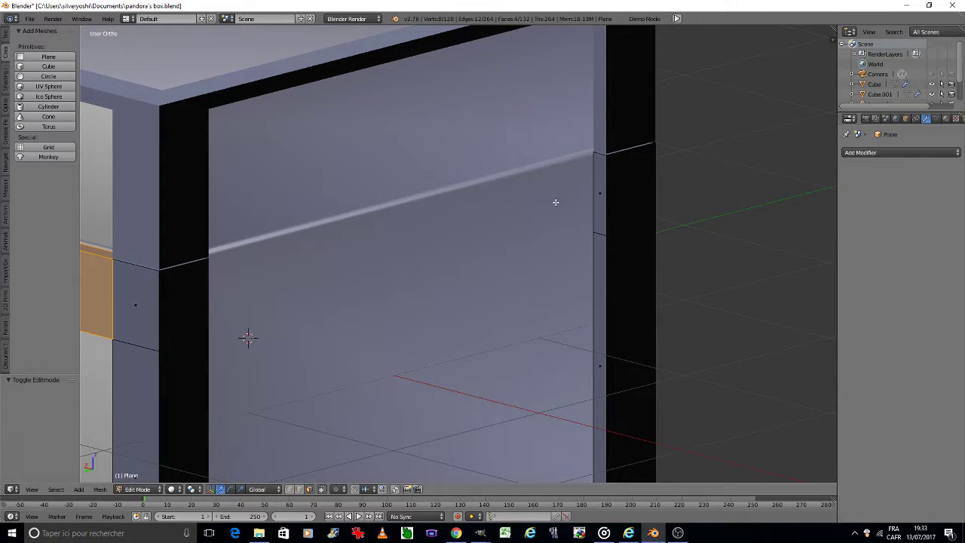
right_click(598, 192)
scroll(598, 191, down, 1)
key(KP_4)
key(KP_4)
key(KP_4)
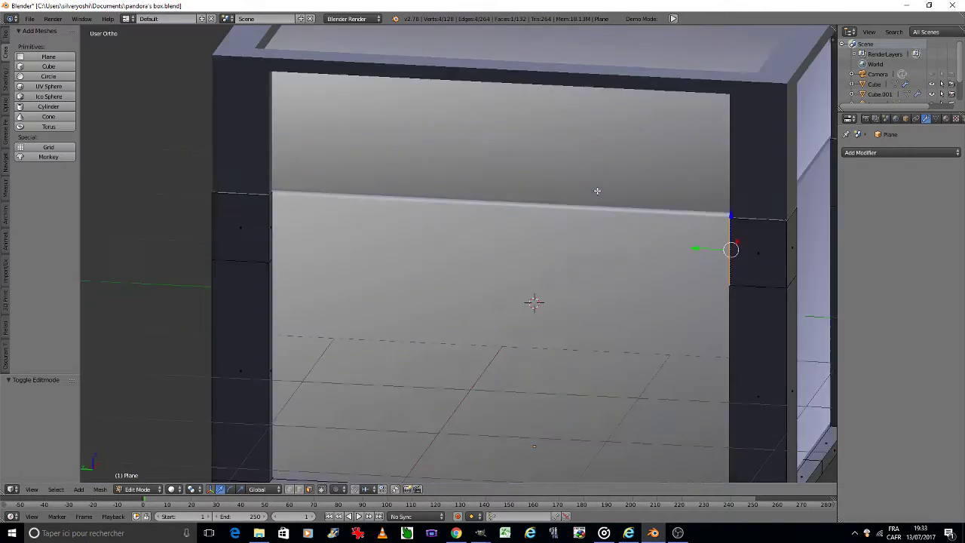
right_click(366, 196)
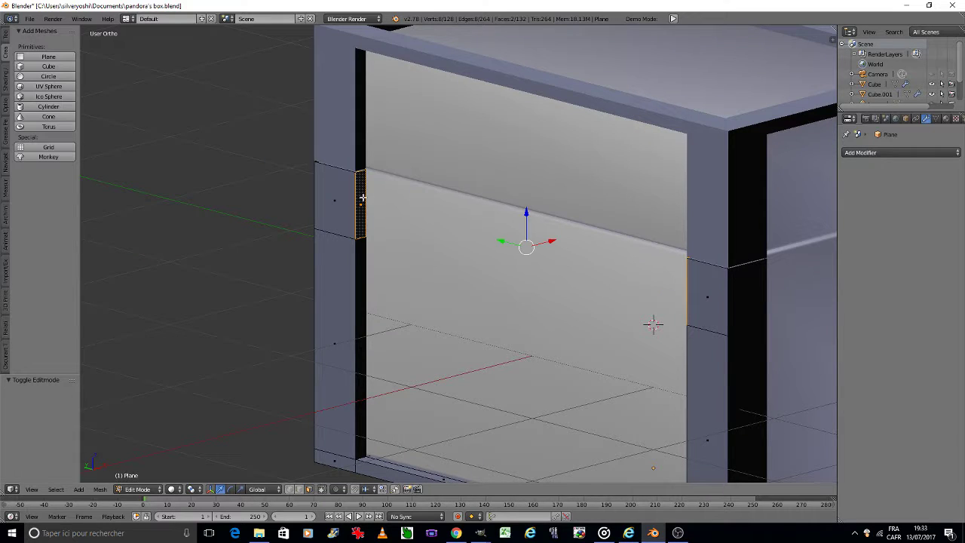
key(x)
click(437, 209)
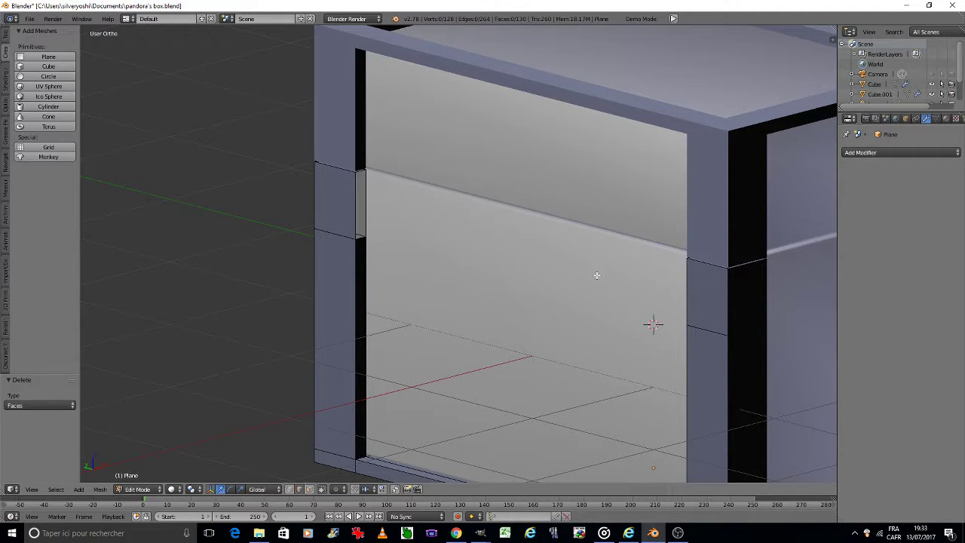
- Bridge the two pillar edge rings into a band face across that panel
right_click(689, 285)
ctrl+alt+right_click(351, 197)
key(ctrl+e)
key(Escape)
key(w)
mouse_move(392, 245)
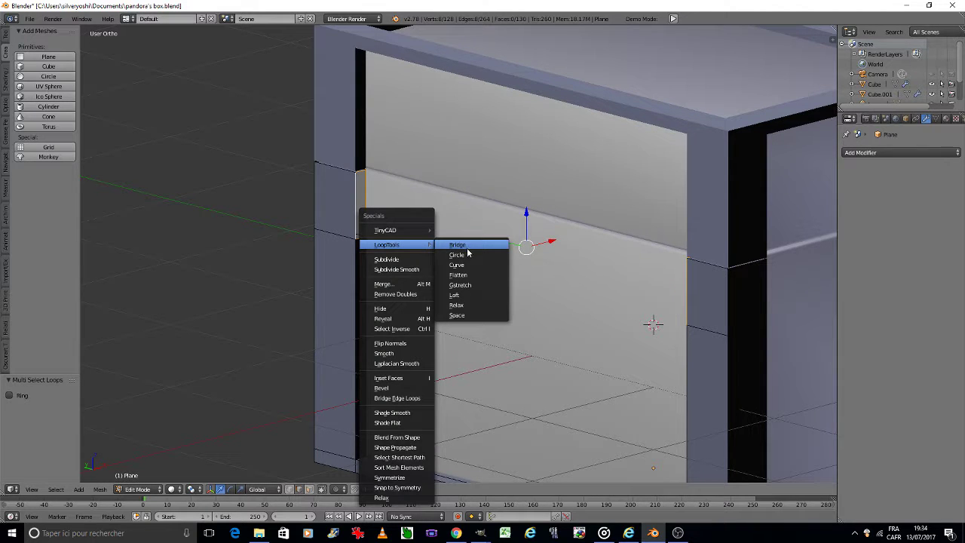
click(468, 249)
scroll(630, 243, down, 4)
scroll(630, 243, up, 1)
scroll(491, 244, up, 3)
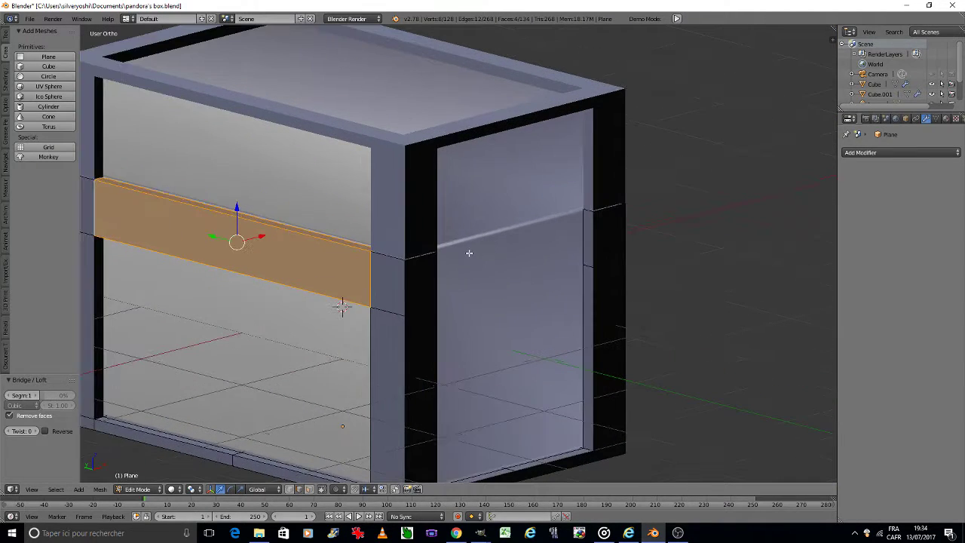
- Delete the two stray faces at the front gap's edges
right_click(586, 231)
key(KP_6)
key(KP_6)
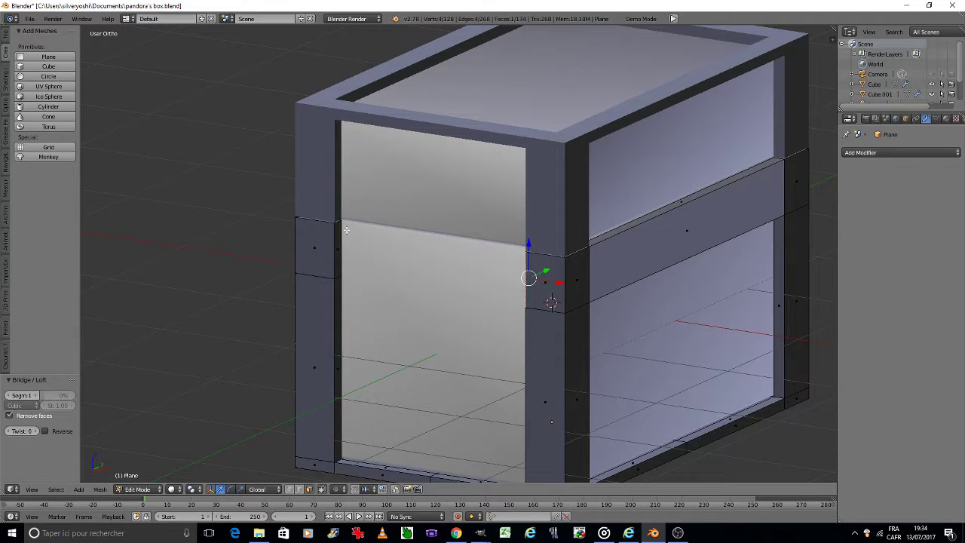
shift+right_click(343, 234)
right_click(339, 250)
key(shift+KP_1)
middle_drag(344, 248, 343, 248)
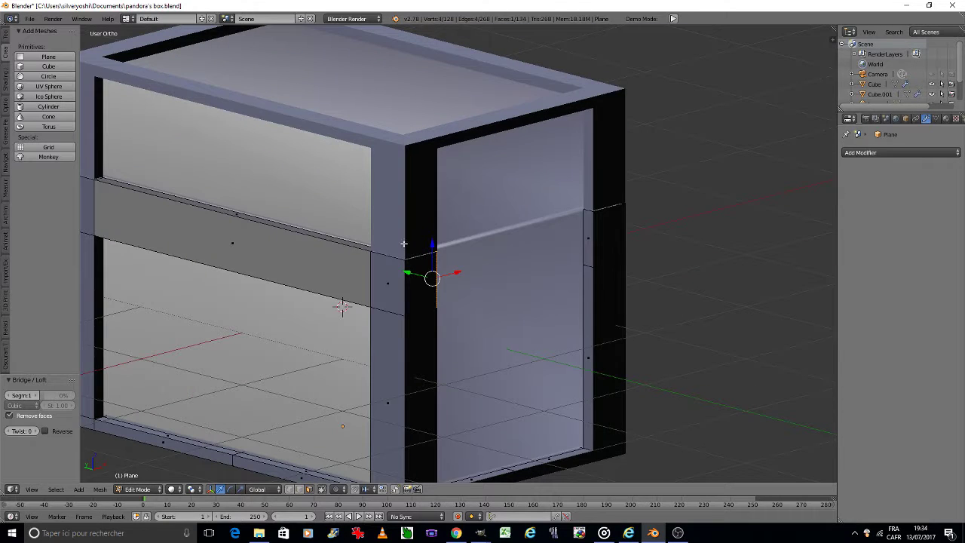
shift+right_click(588, 237)
key(x)
click(601, 249)
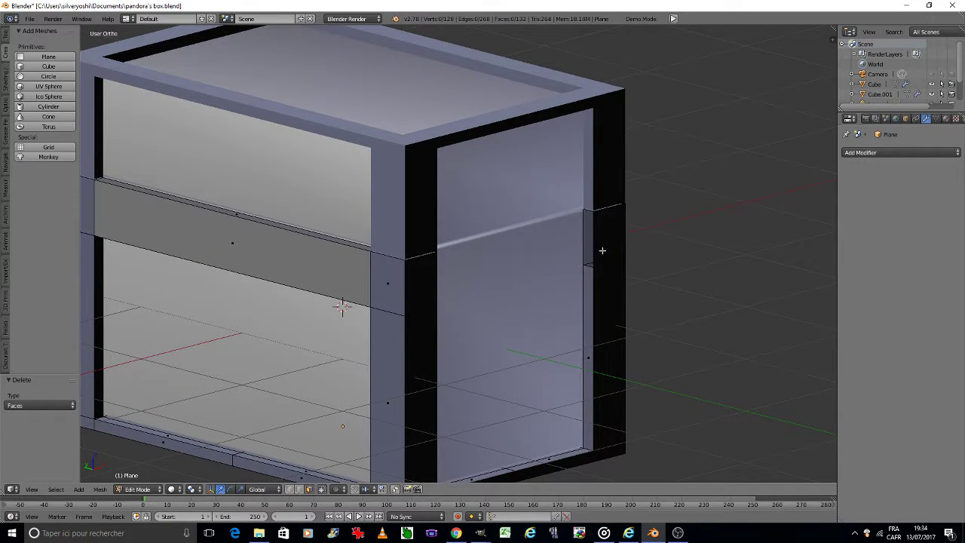
scroll(601, 249, up, 3)
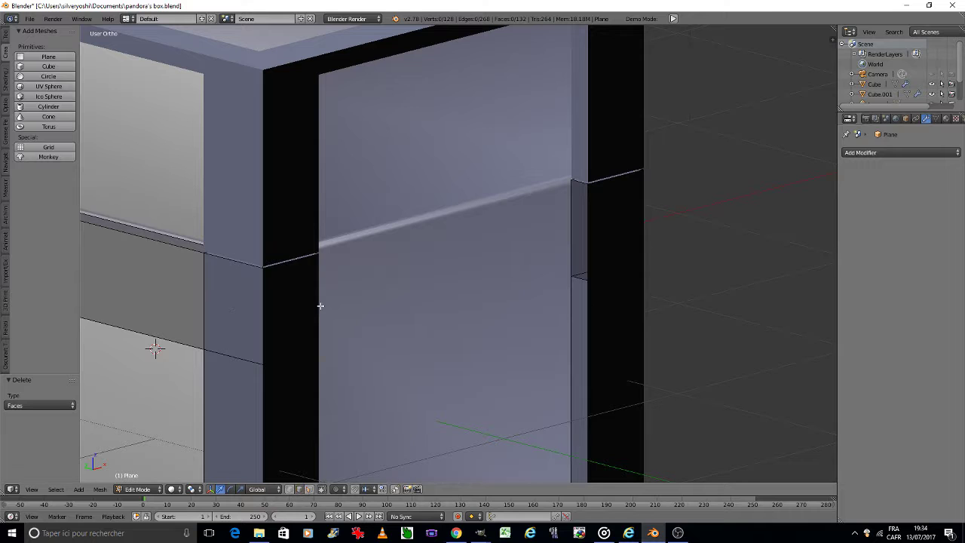
- Bridge the gap's left and right edge rings into a new face
right_click(319, 304)
shift+right_click(592, 234)
key(ctrl+e)
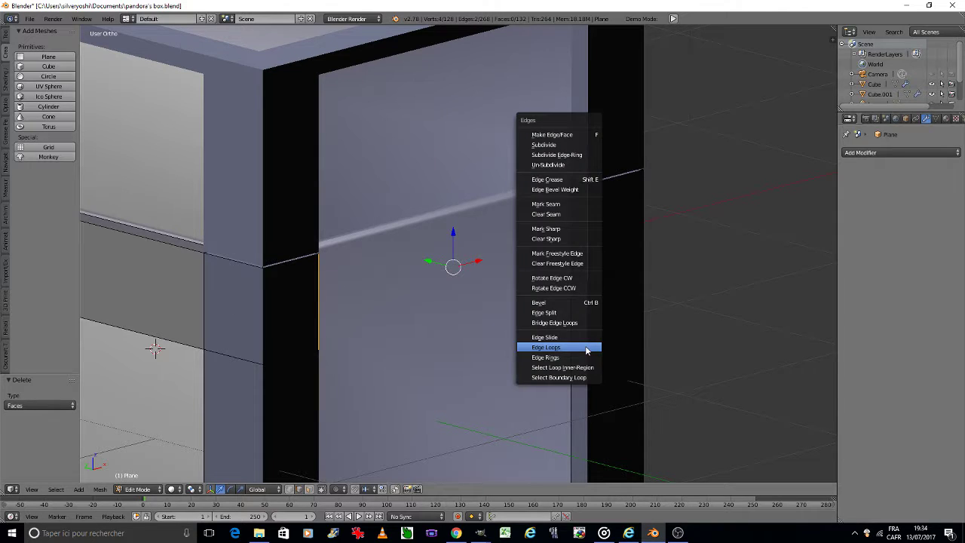
click(565, 340)
key(w)
click(718, 234)
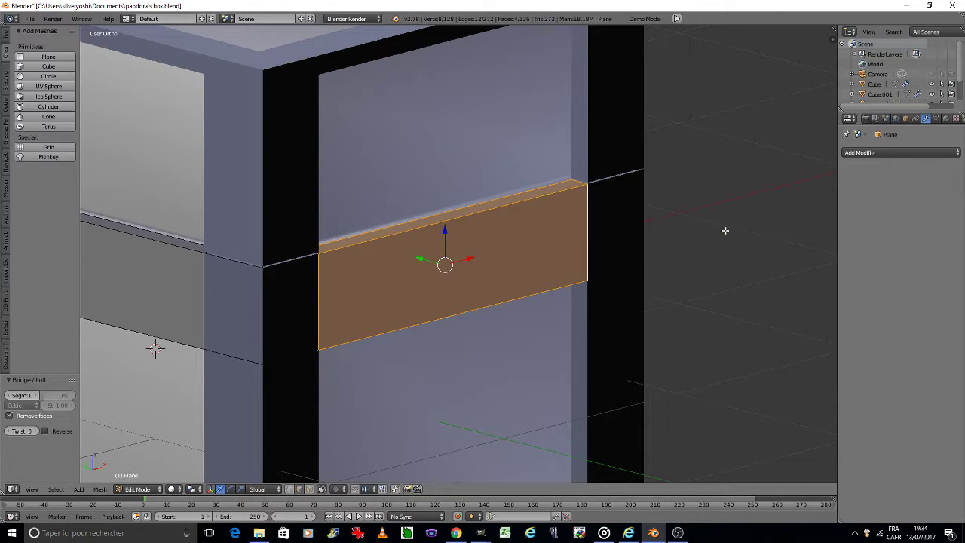
- Return to Object Mode and save over pandora's box.blend
key(Tab)
click(655, 234)
scroll(655, 234, down, 5)
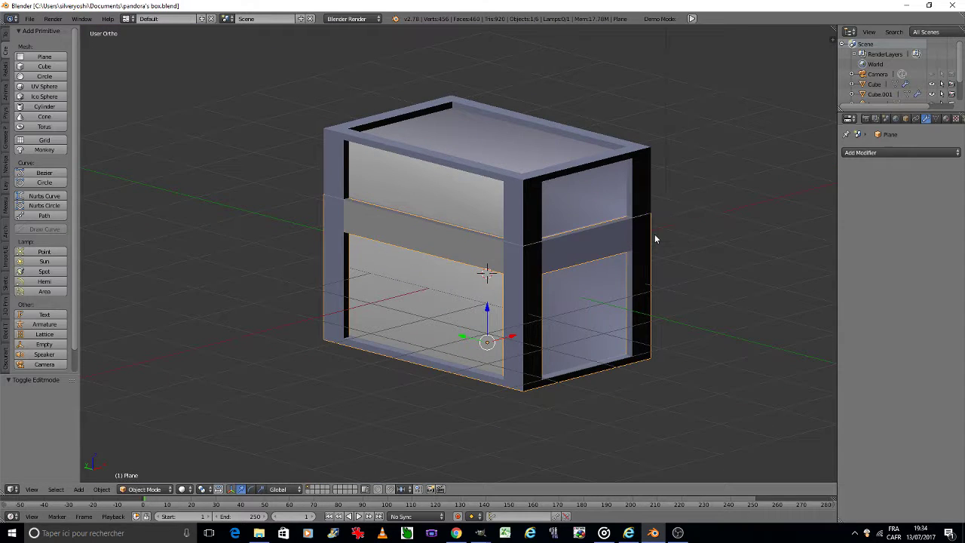
key(a)
key(KP_6)
key(KP_0)
key(ctrl+s)
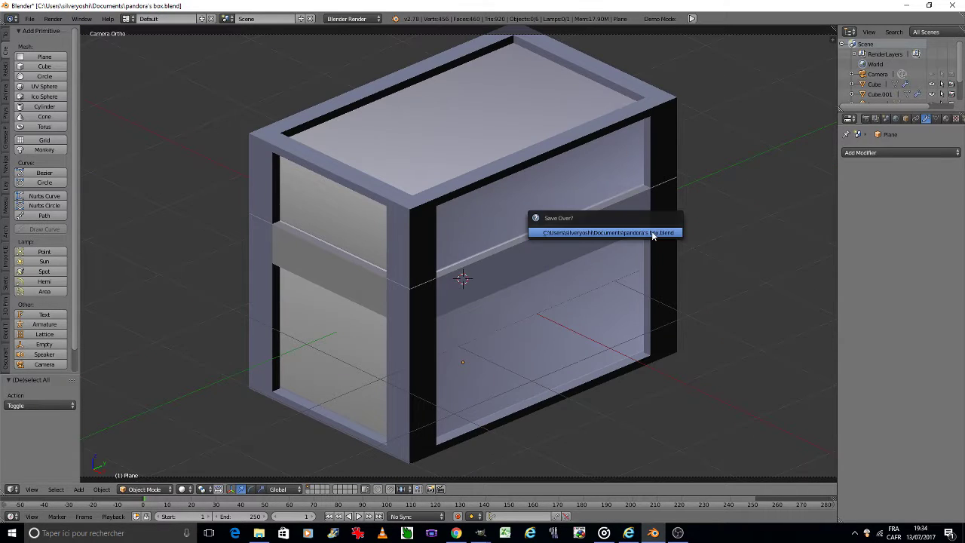
click(653, 236)
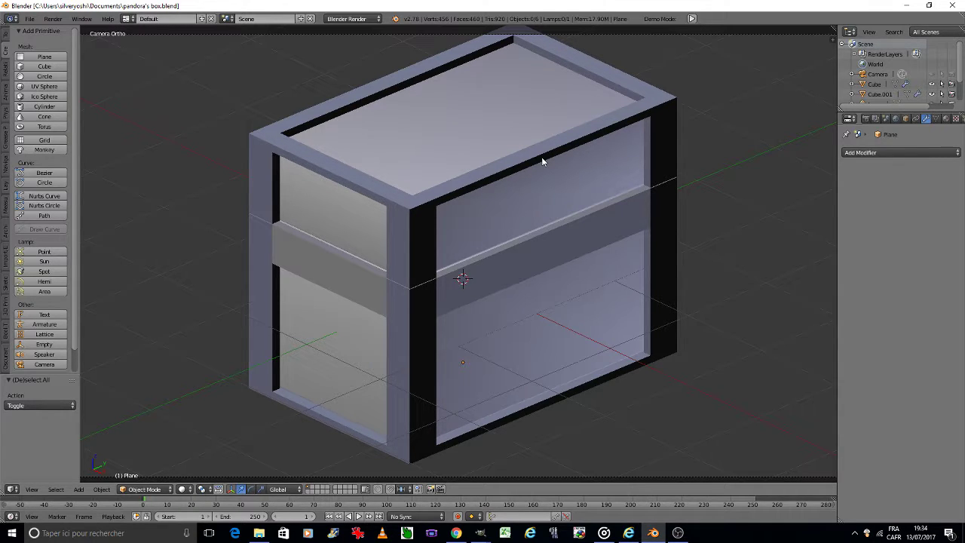
- In Edit Mode on the lid frame, add loop cuts across it
key(Tab)
click(595, 156)
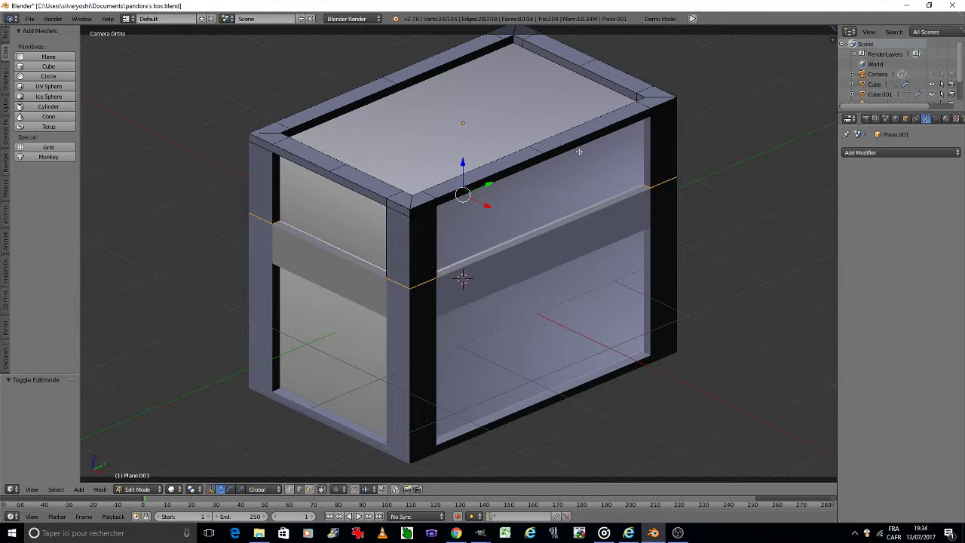
middle_drag(546, 149, 547, 150)
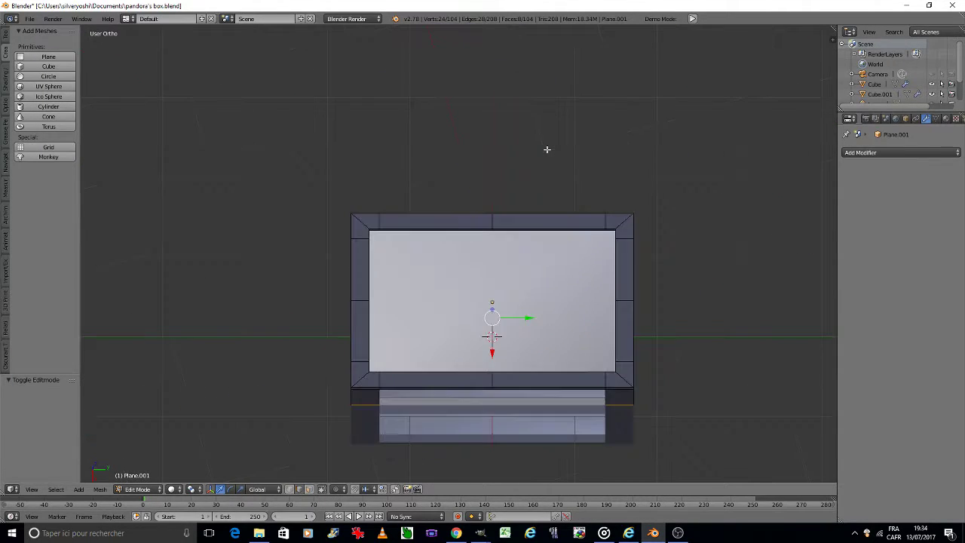
shift+scroll(567, 279, down, 3)
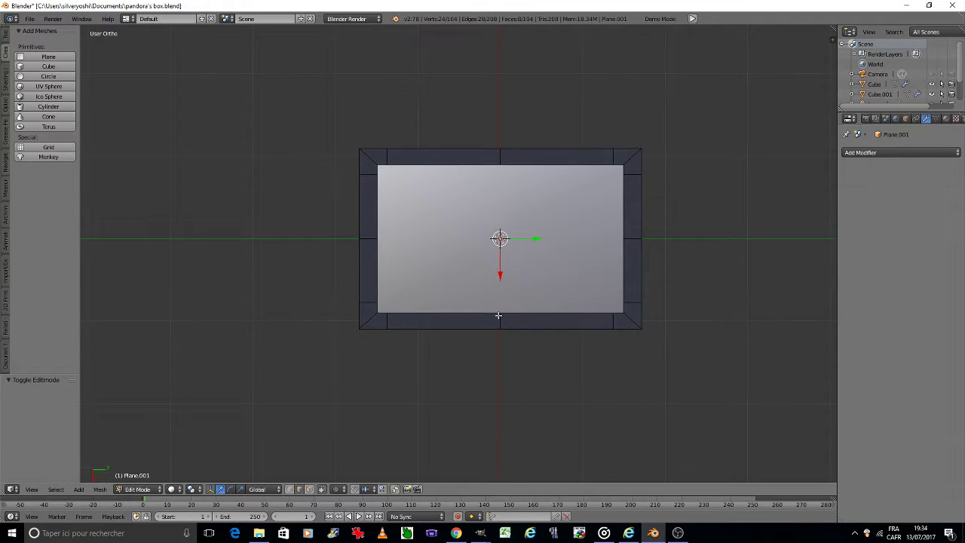
scroll(500, 317, up, 4)
scroll(441, 340, up, 1)
key(ctrl+r)
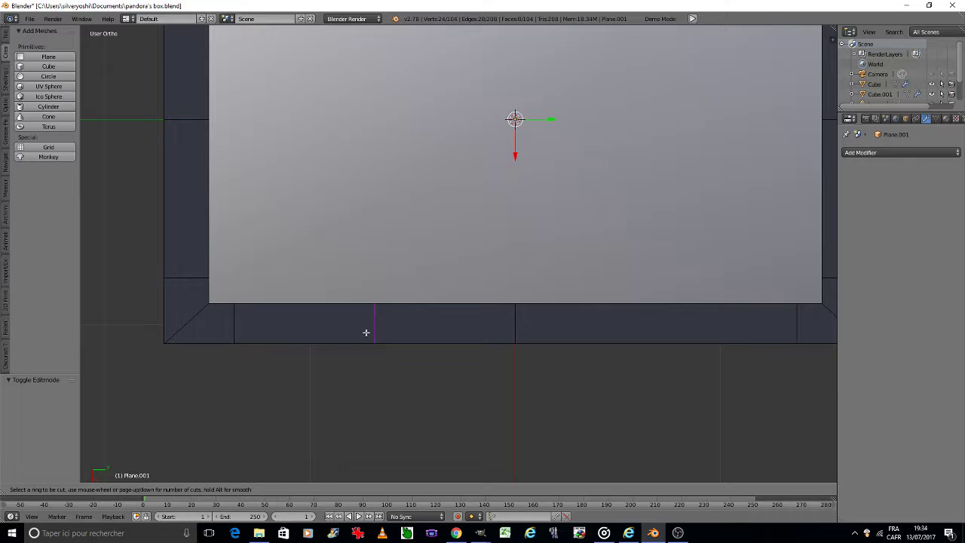
click(366, 333)
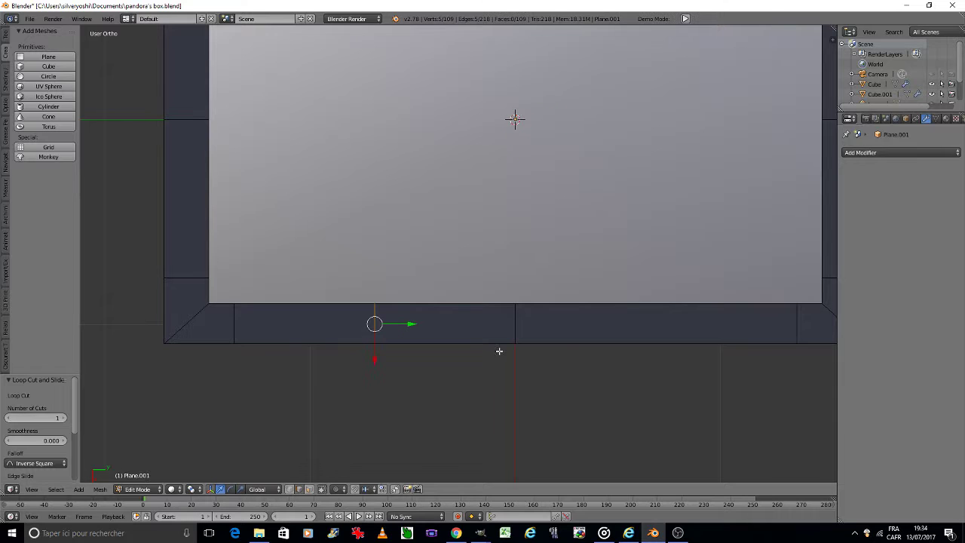
click(656, 337)
- Select both loops and scale them together along Y to 0.257
alt+shift+click(375, 333)
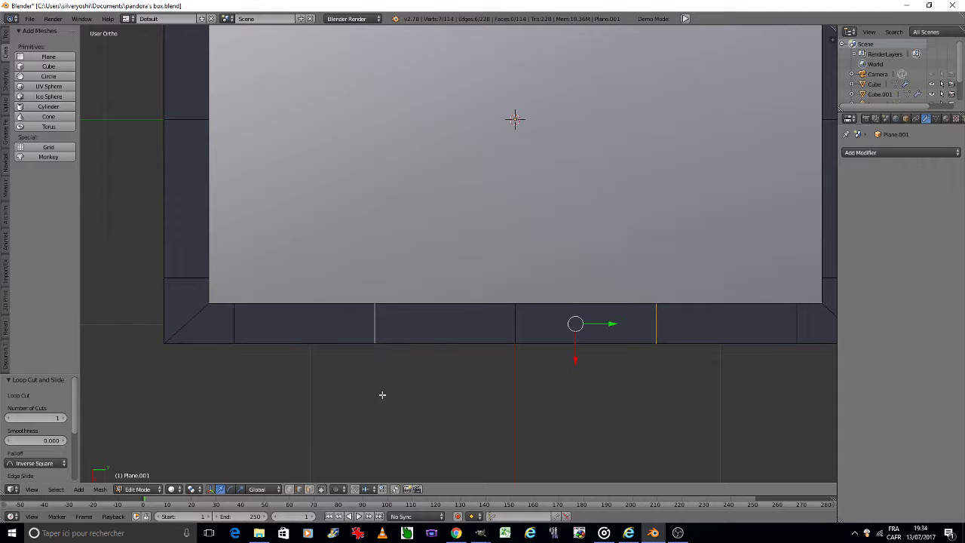
key(ctrl+e)
click(383, 400)
key(KP_8)
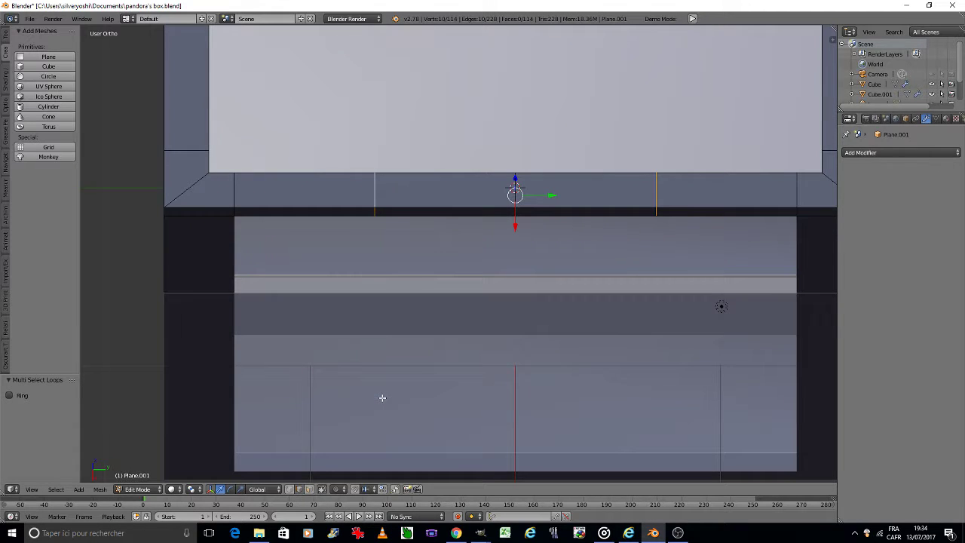
key(s)
key(y)
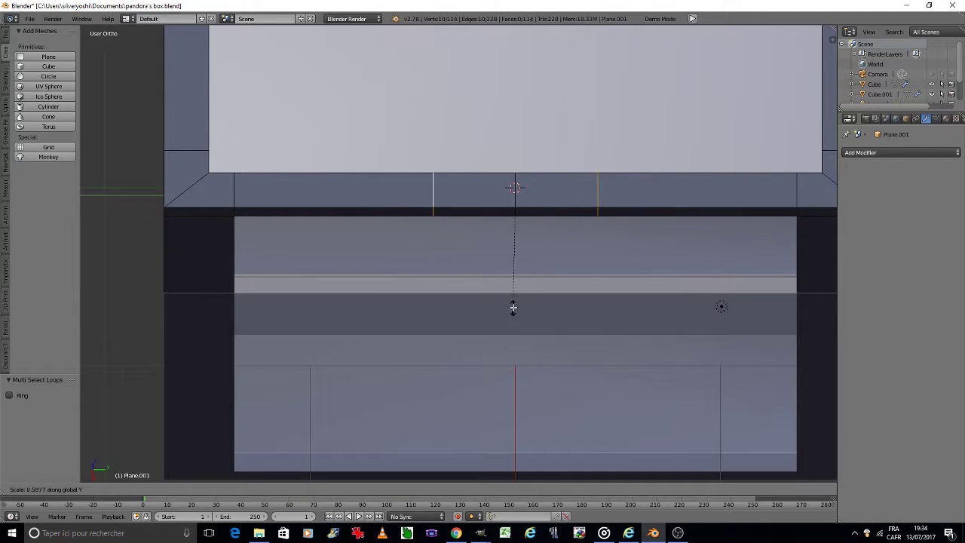
click(515, 243)
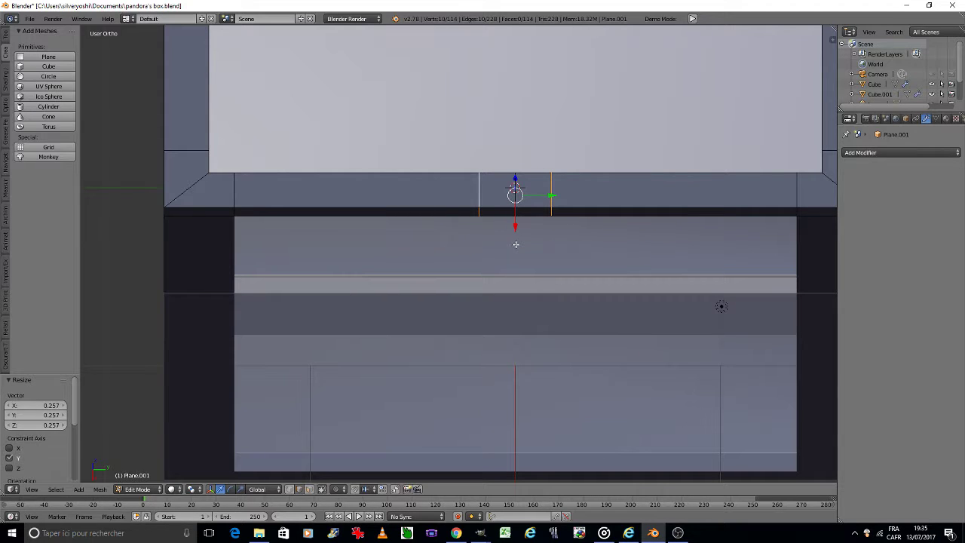
- Extrude the narrow middle face 0.751 down as a clasp, then return to Object Mode
key(KP_2)
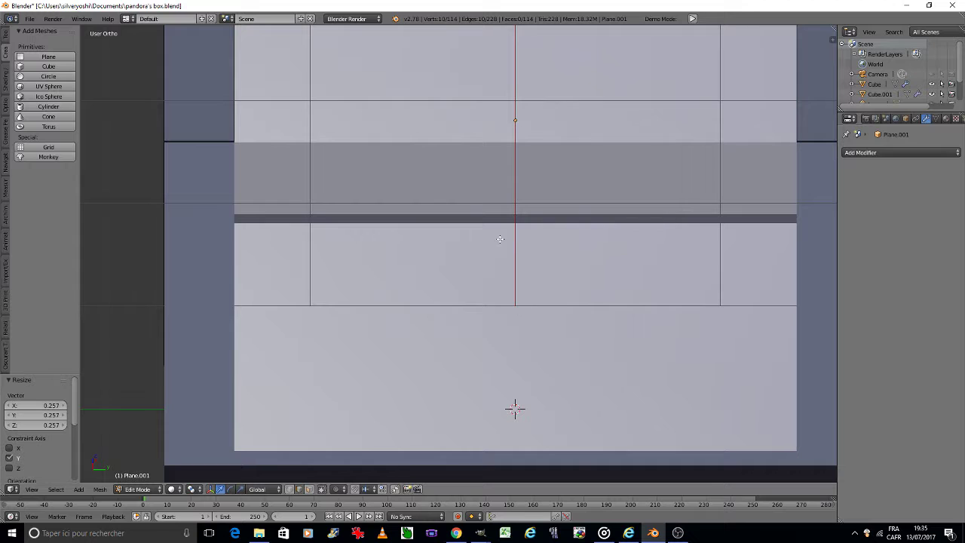
scroll(492, 263, down, 3)
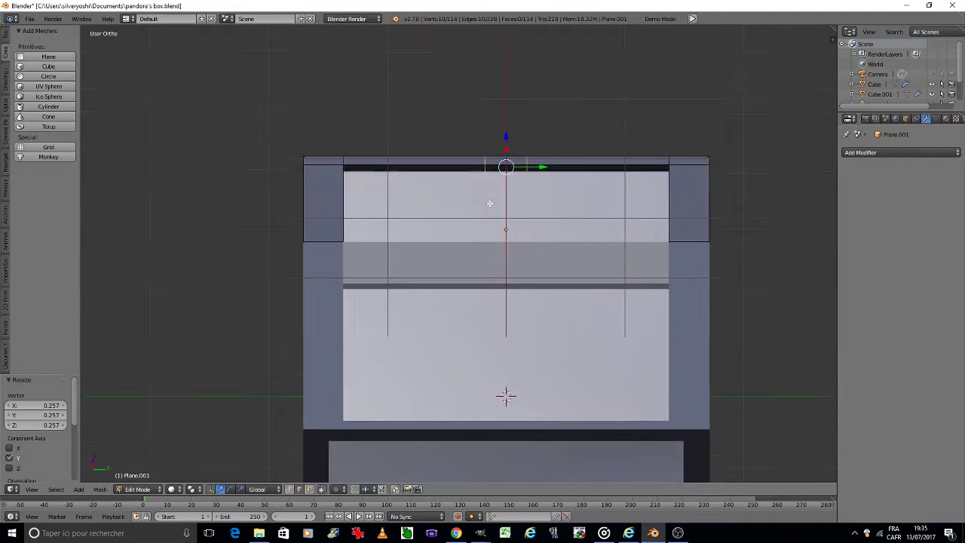
scroll(491, 226, up, 5)
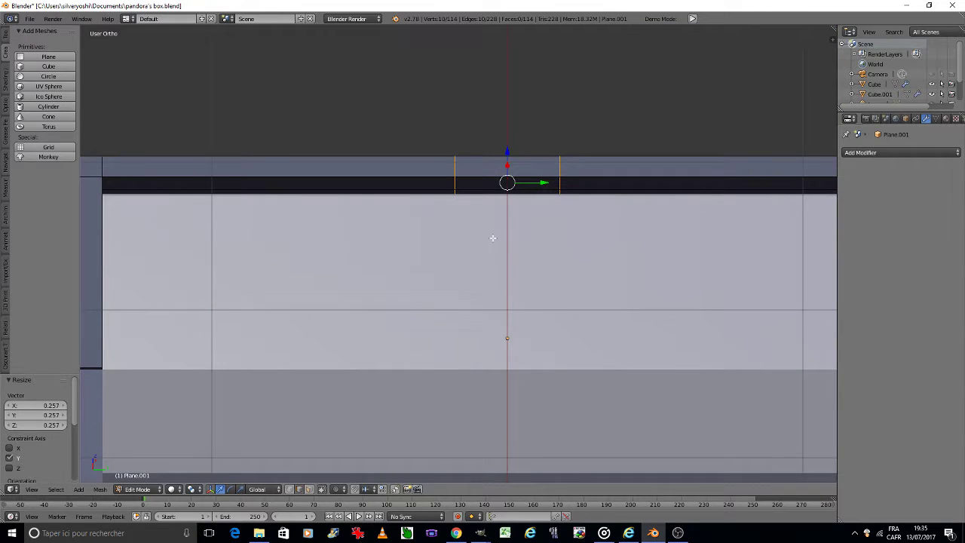
scroll(492, 239, up, 1)
click(309, 489)
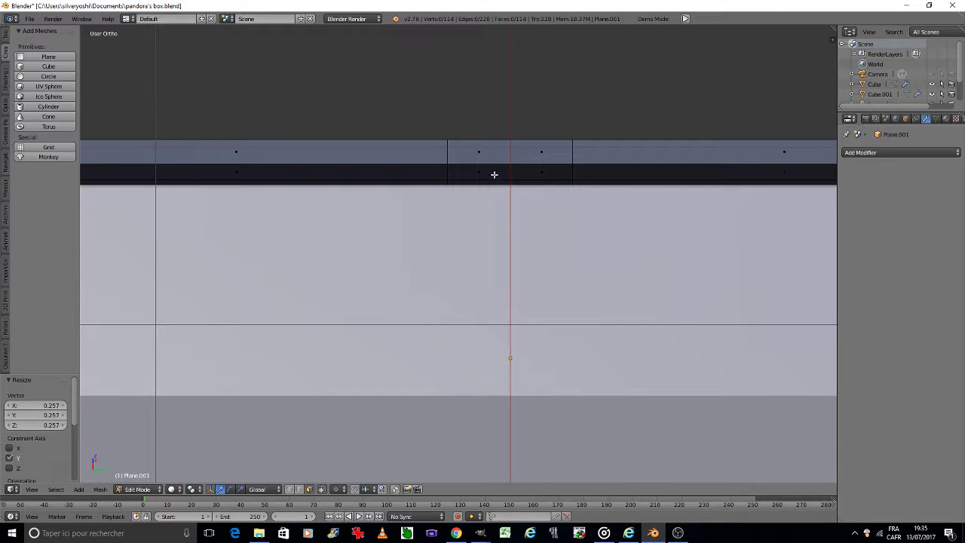
click(494, 172)
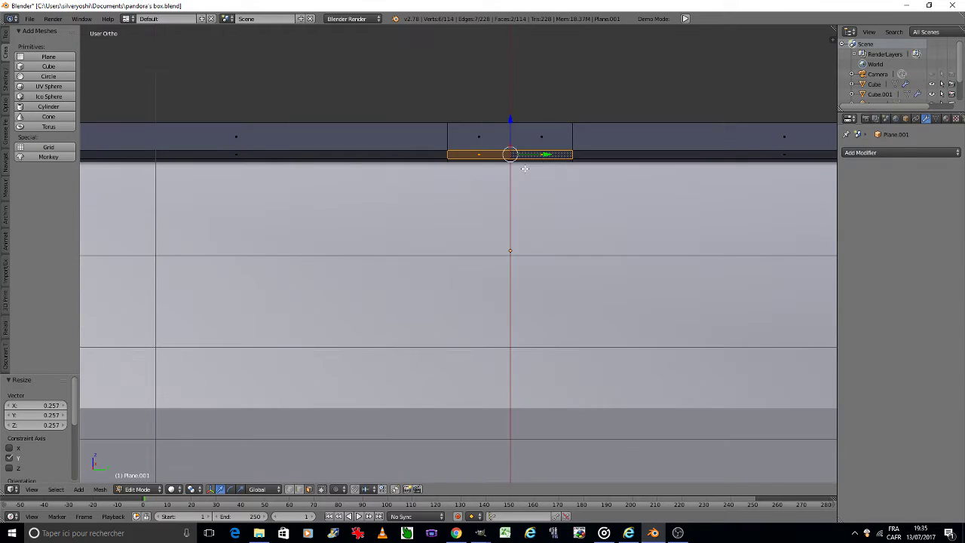
key(e)
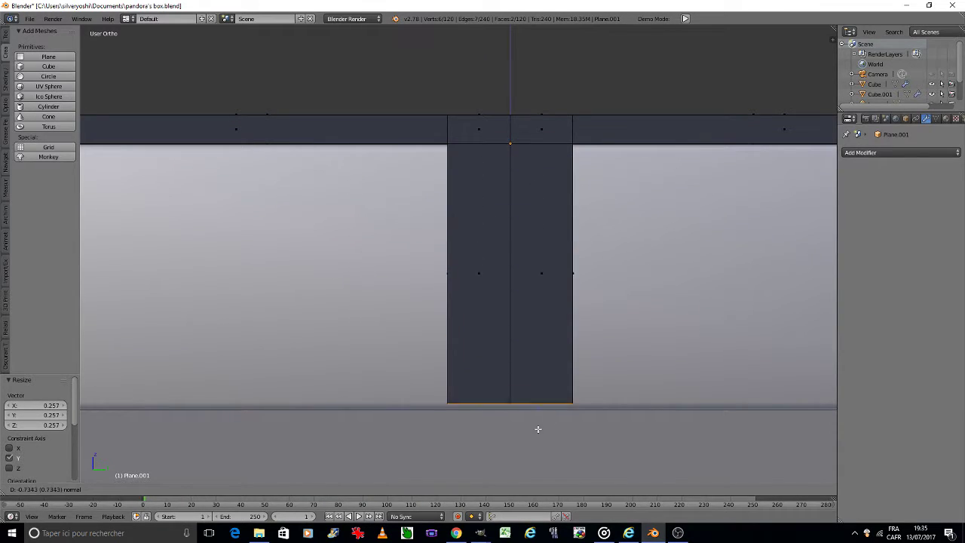
click(538, 434)
key(Tab)
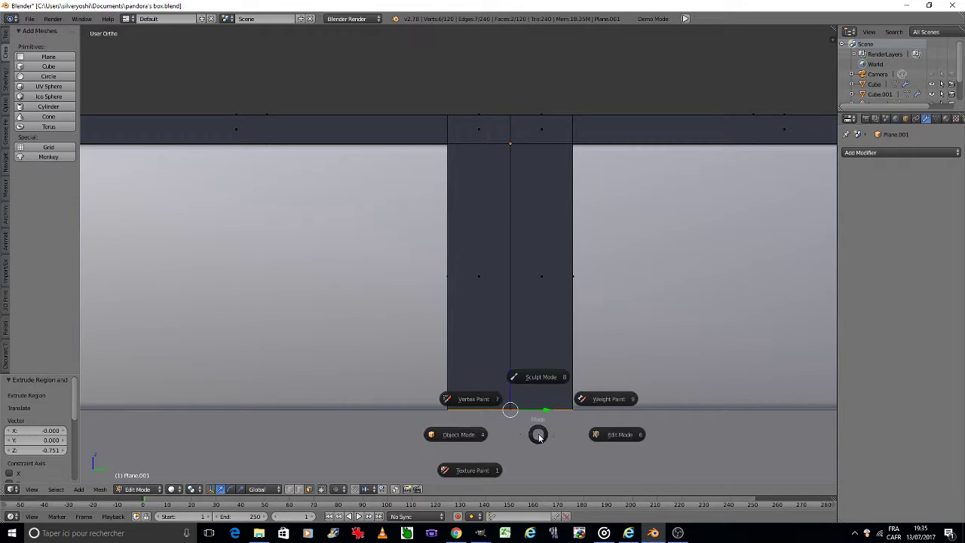
click(474, 438)
- Apply rotation and scale to the lid frame and the chest base
key(x)
key(a)
scroll(503, 369, down, 6)
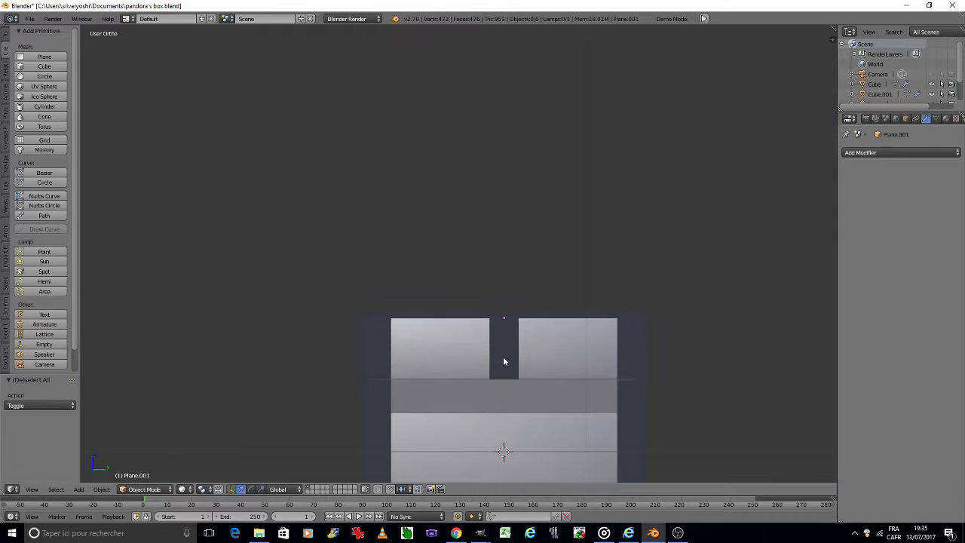
right_click(502, 356)
key(ctrl+a)
click(502, 356)
key(KP_0)
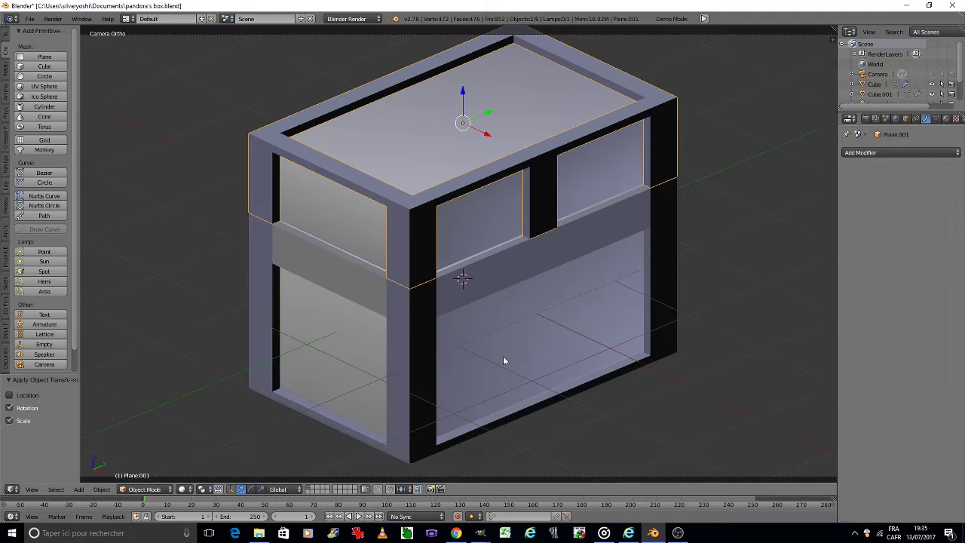
key(x)
key(a)
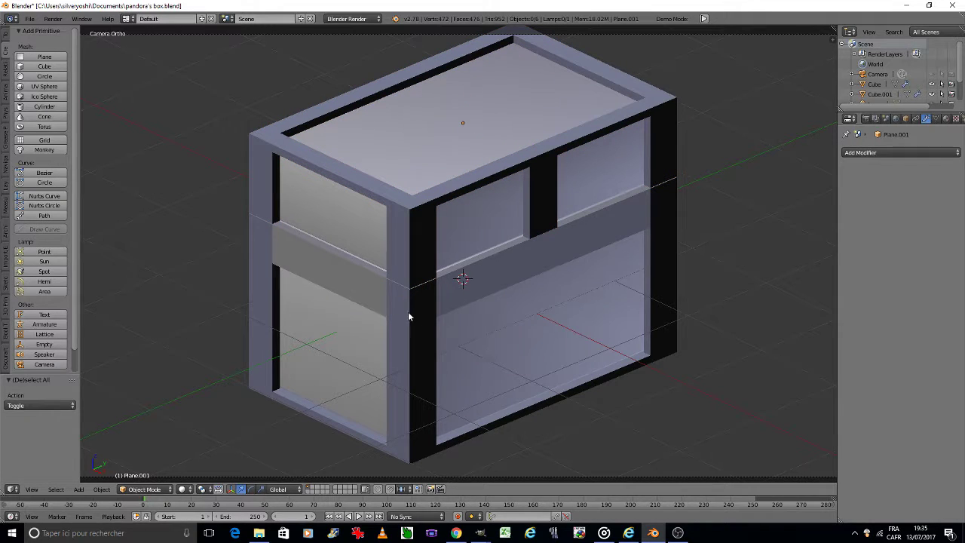
right_click(408, 316)
key(ctrl+a)
click(411, 312)
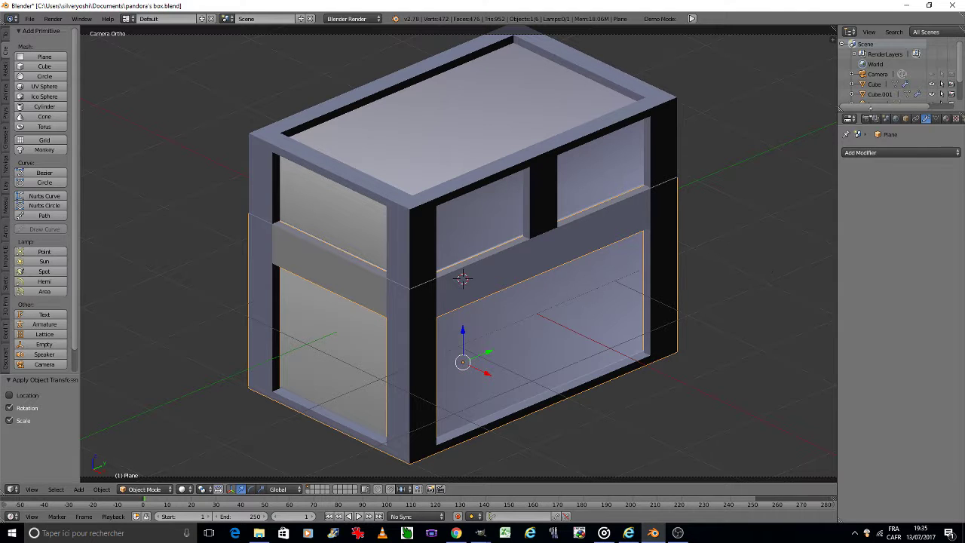
- Raise the camera 0.135 on Z and set its orthographic scale to 7.614
click(873, 75)
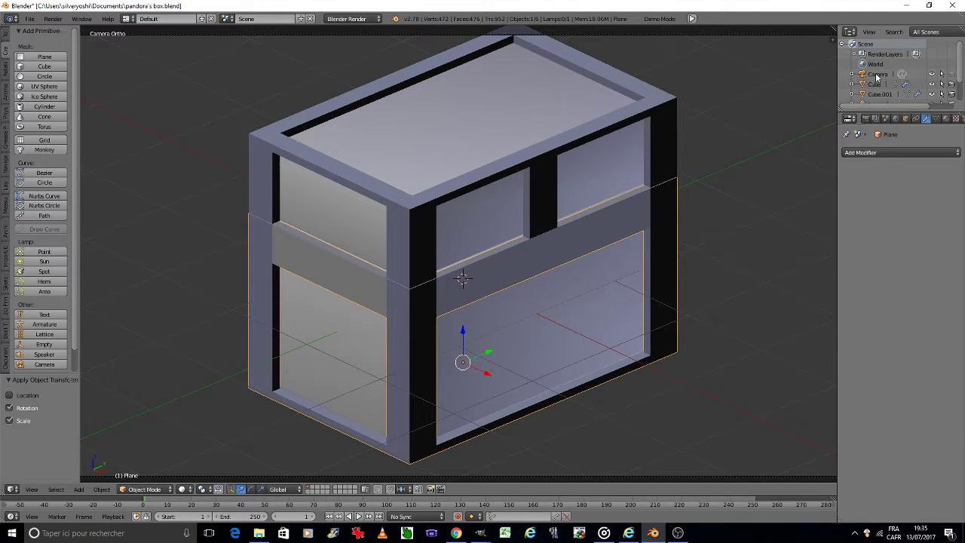
key(g)
key(z)
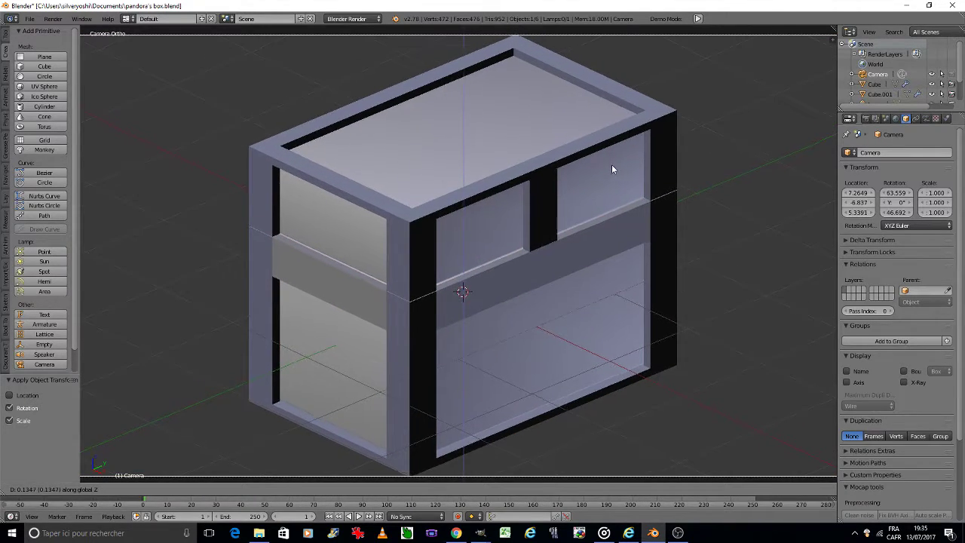
click(611, 166)
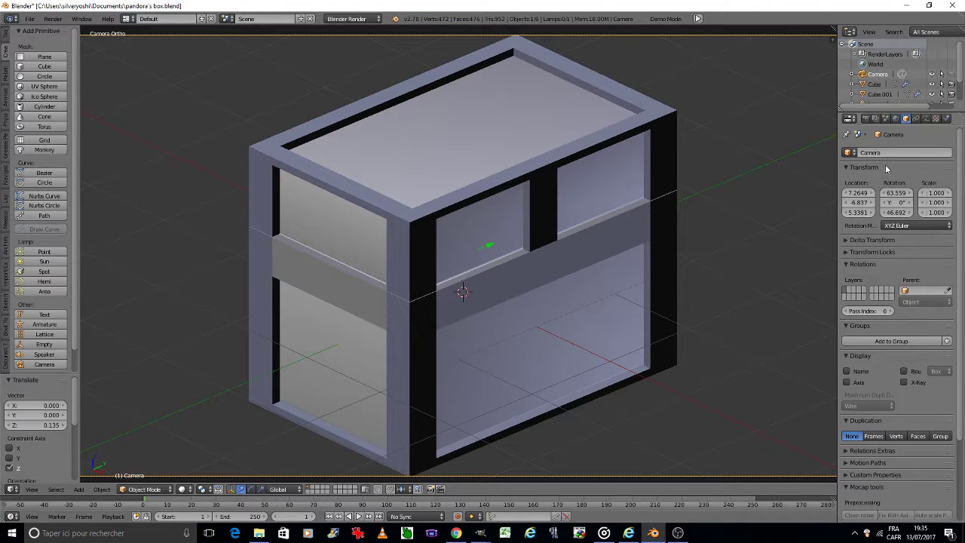
click(926, 119)
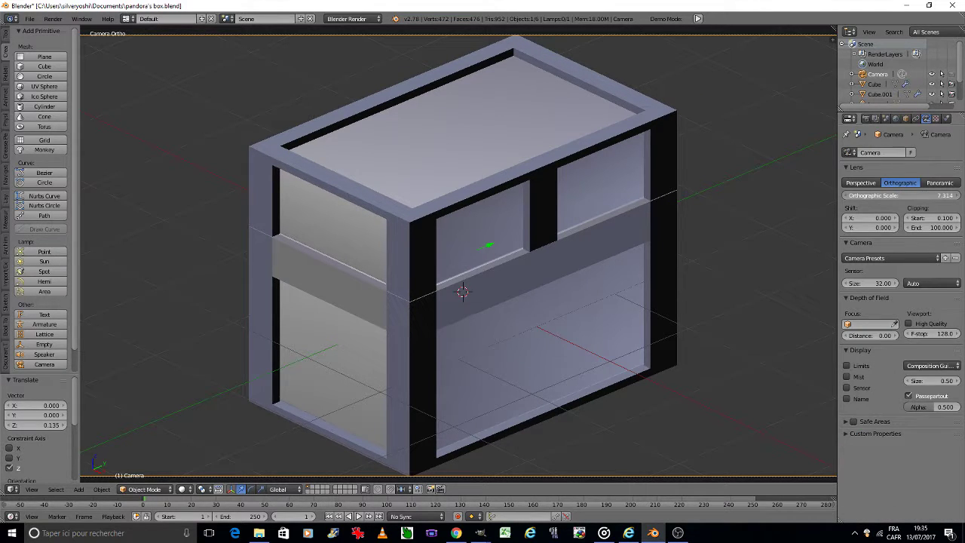
mouse_move(904, 196)
mouse_down()
mouse_move(958, 197)
mouse_move(882, 195)
mouse_up()
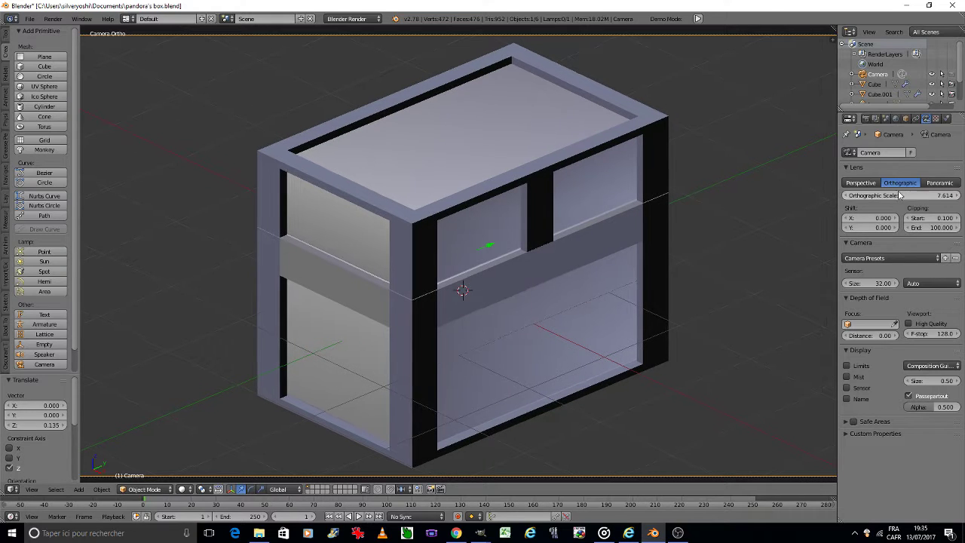
right_click(536, 254)
- Apply the Plane's rotation and scale and give it a 2-segment, angle-limited Bevel modifier
key(ctrl+a)
click(535, 257)
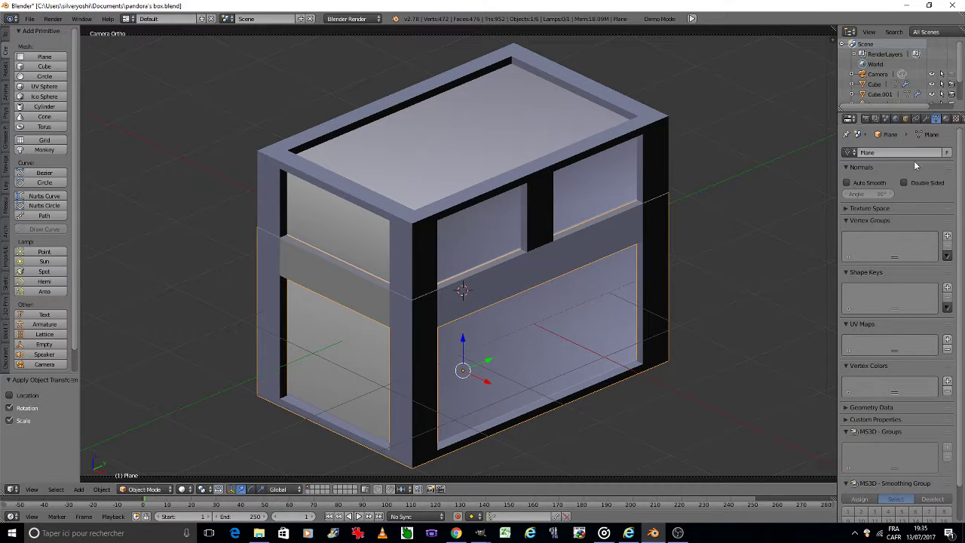
click(927, 120)
click(899, 175)
click(794, 189)
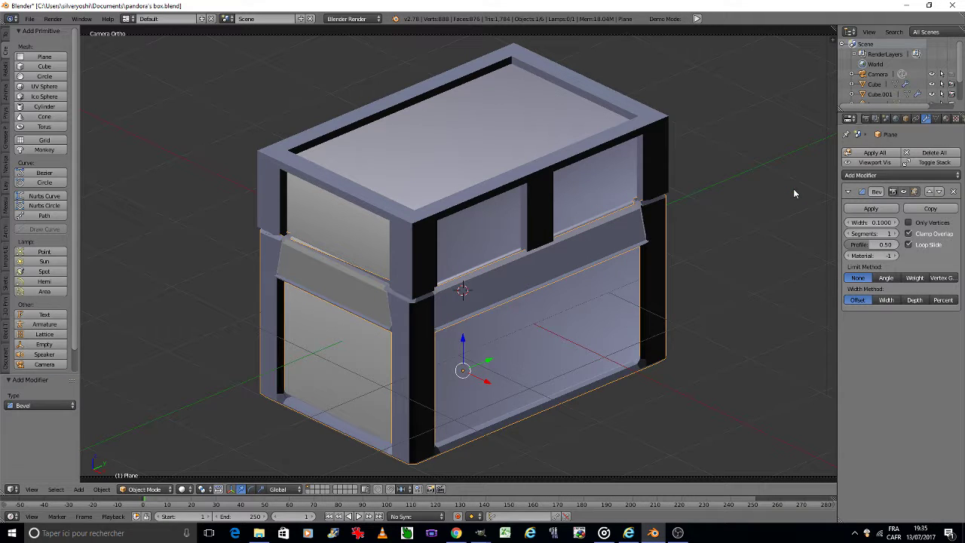
click(887, 278)
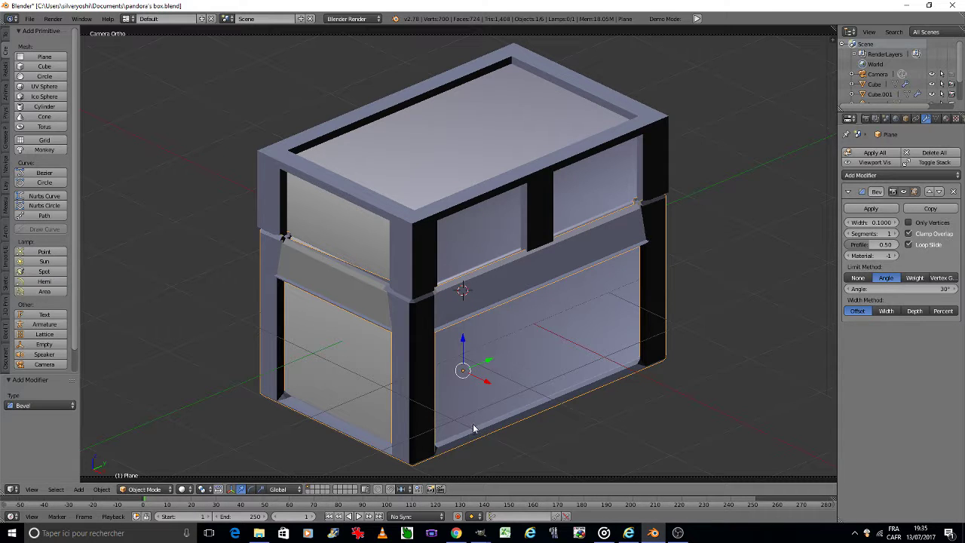
key(ctrl+a)
click(735, 316)
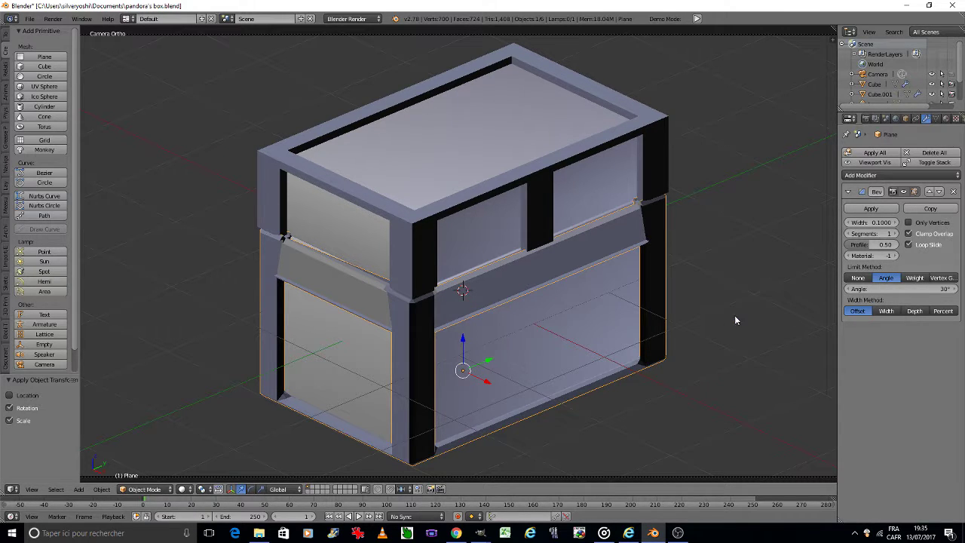
click(895, 233)
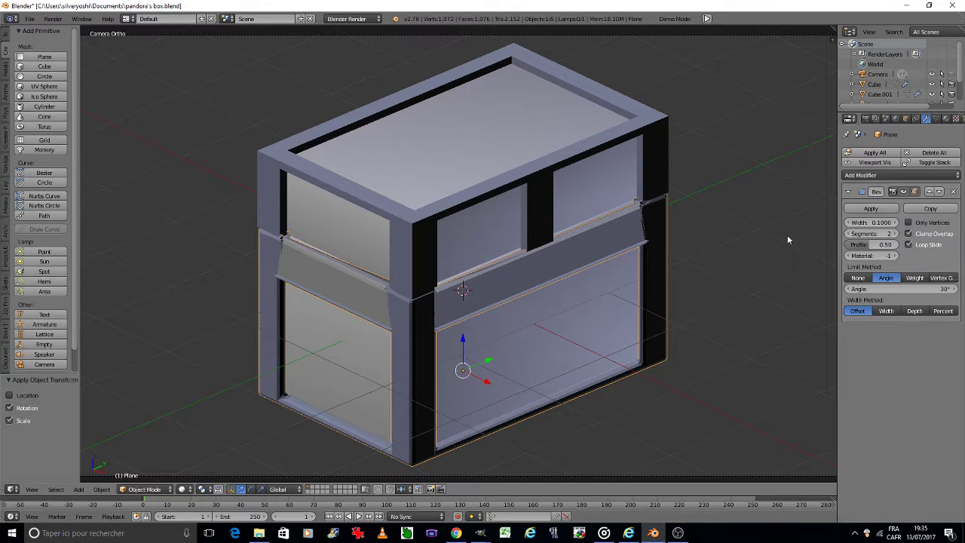
- Hide Cube.001, Plane.001 and the Cube to expose the base frame
right_click(501, 232)
click(933, 93)
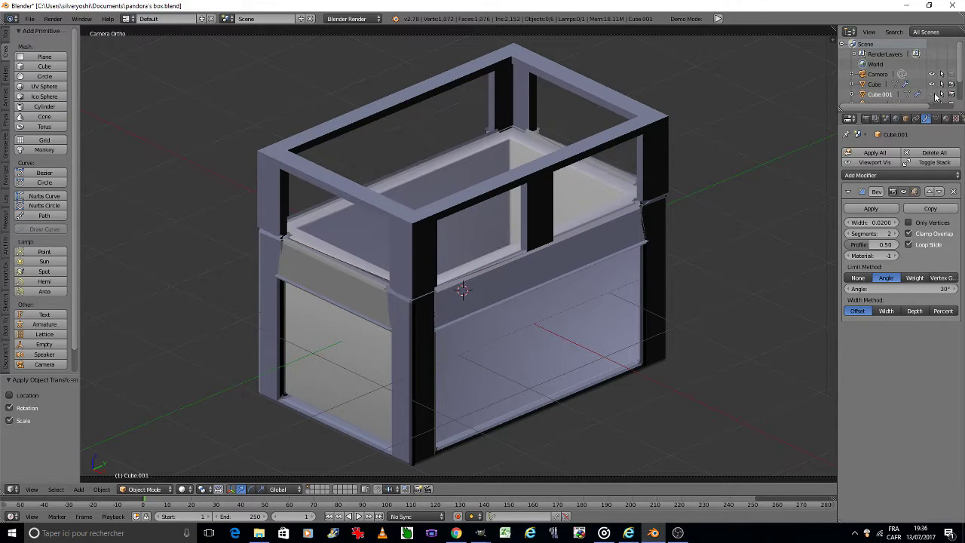
right_click(582, 164)
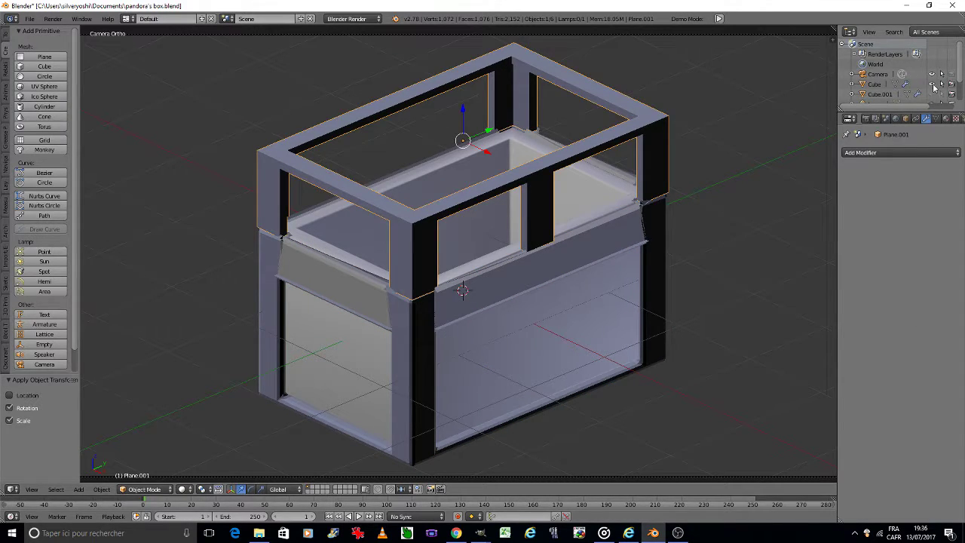
scroll(933, 89, down, 2)
scroll(933, 91, down, 1)
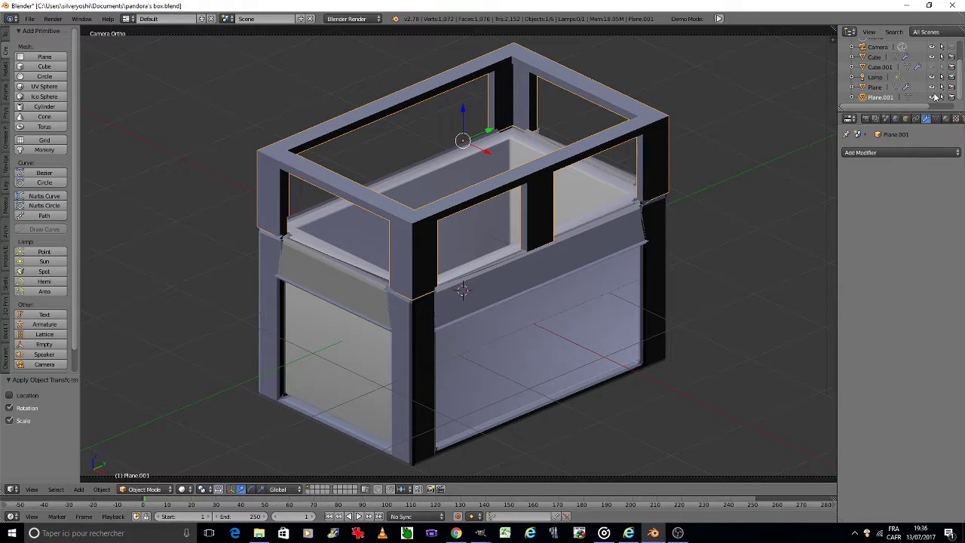
click(933, 98)
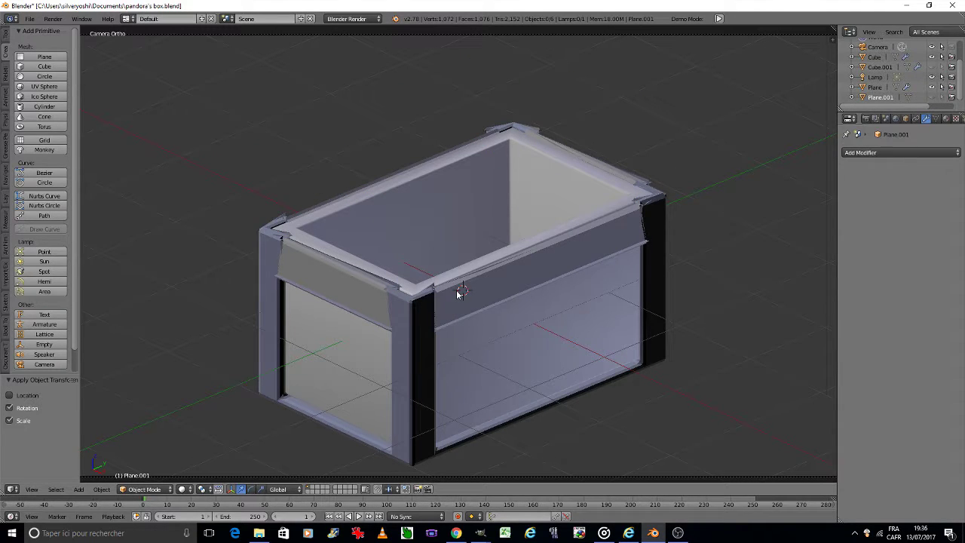
scroll(455, 290, up, 1)
scroll(448, 288, up, 5)
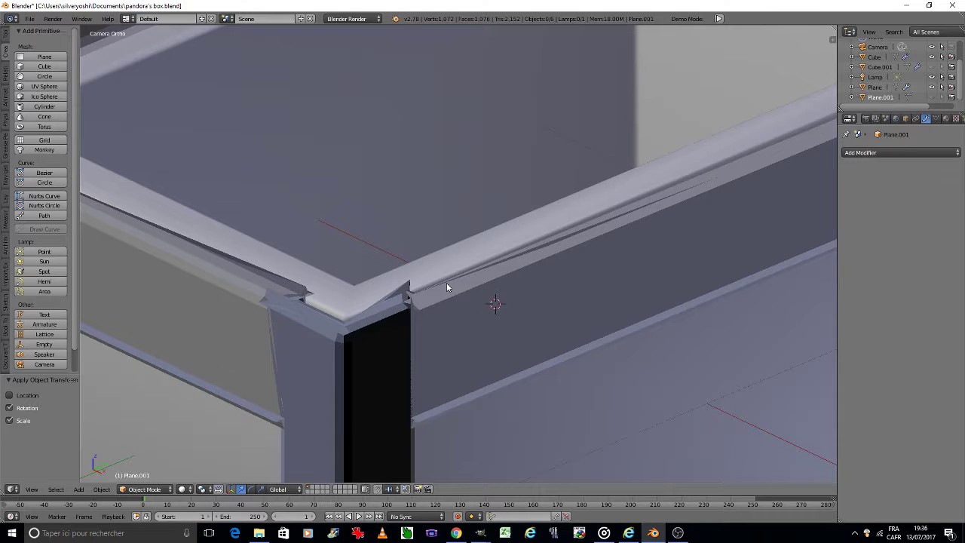
right_click(446, 282)
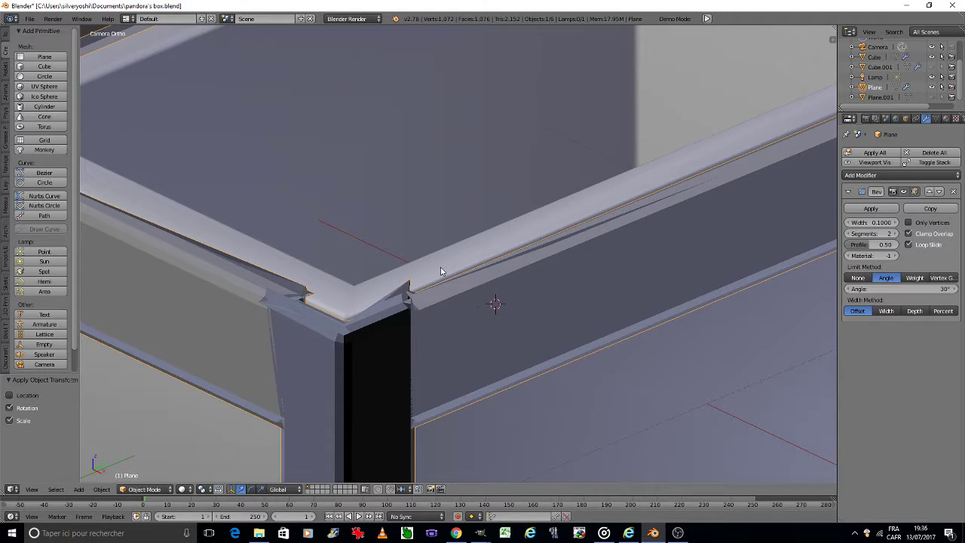
click(931, 56)
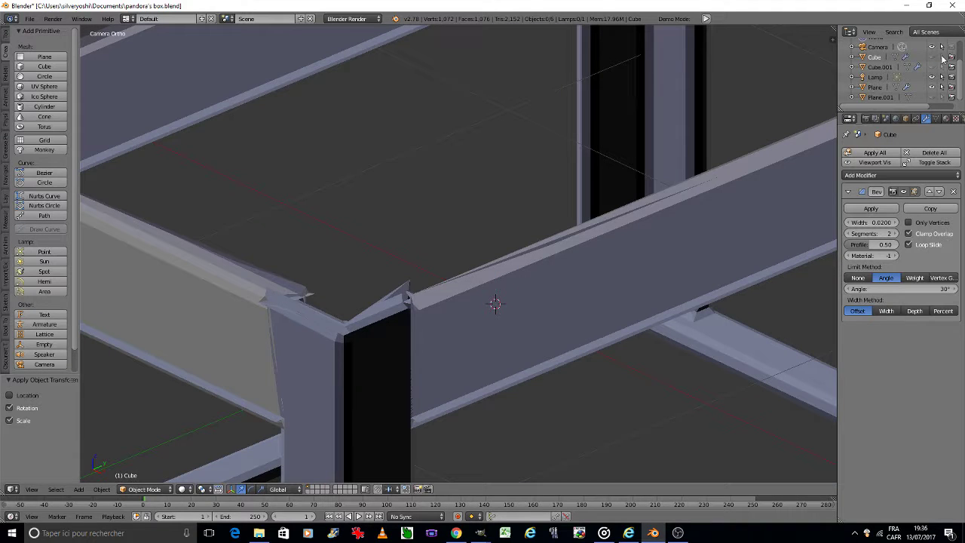
scroll(515, 228, down, 2)
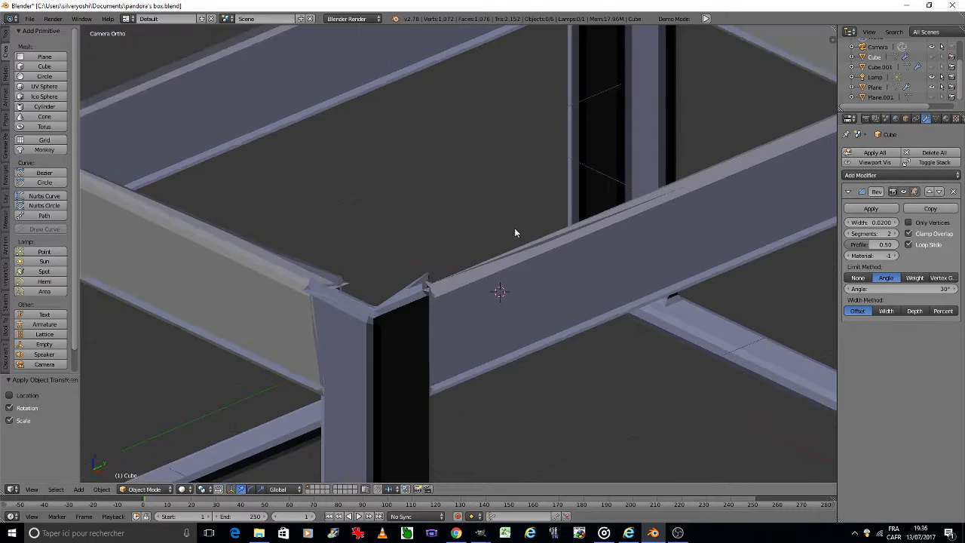
scroll(506, 228, down, 1)
mouse_move(516, 150)
middle_down()
mouse_move(472, 337)
mouse_move(509, 279)
middle_up()
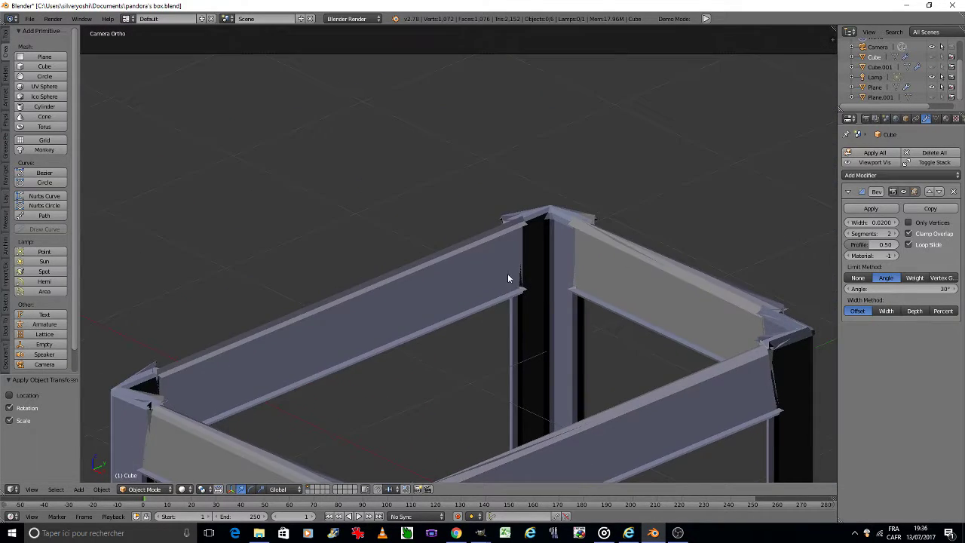
- Delete the Bevel modifiers from the Cube and the Plane
click(953, 191)
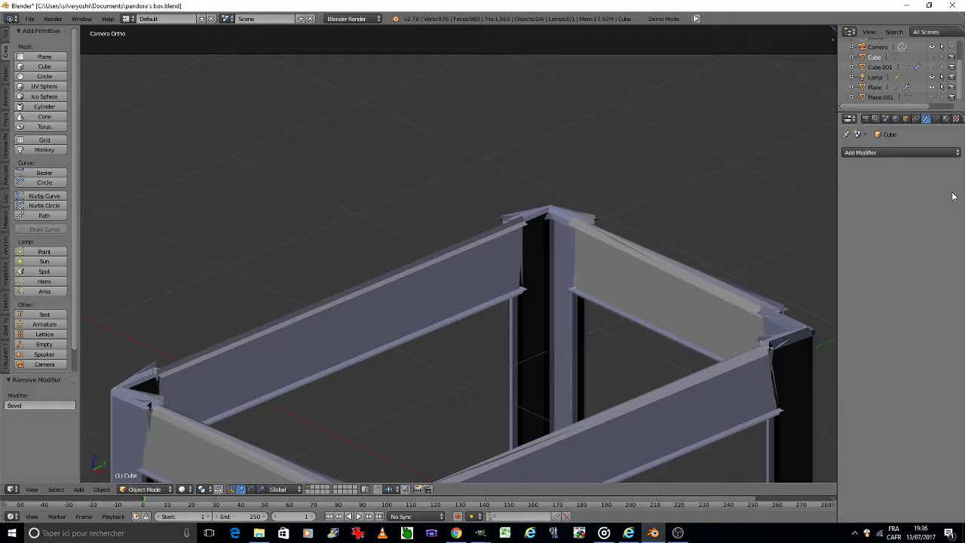
right_click(703, 297)
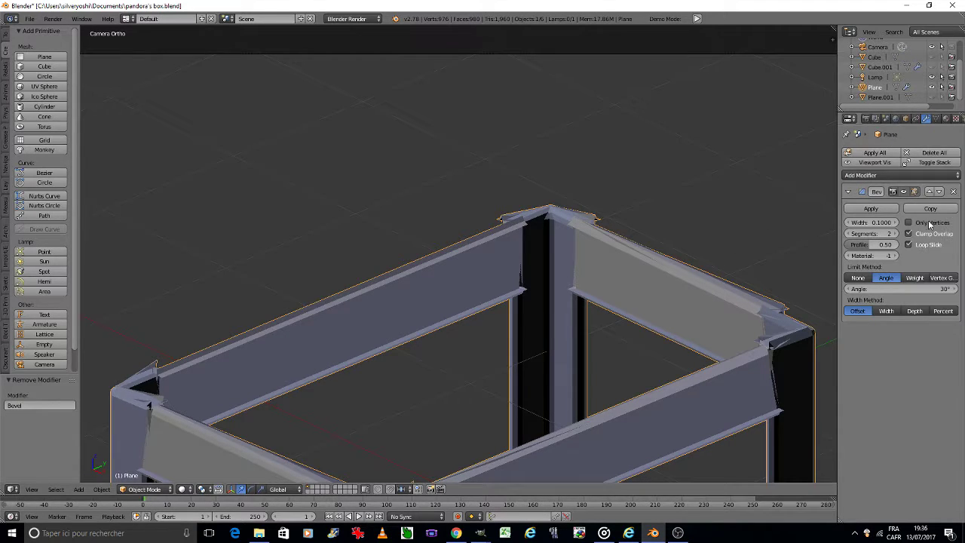
click(953, 192)
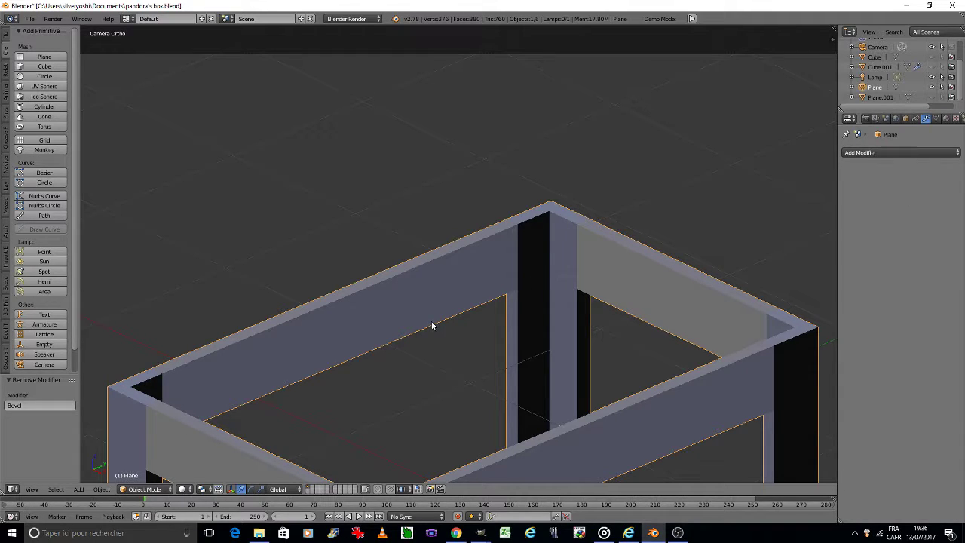
- Show face normals in Edit Mode and recalculate all the Plane's normals outside
key(Tab)
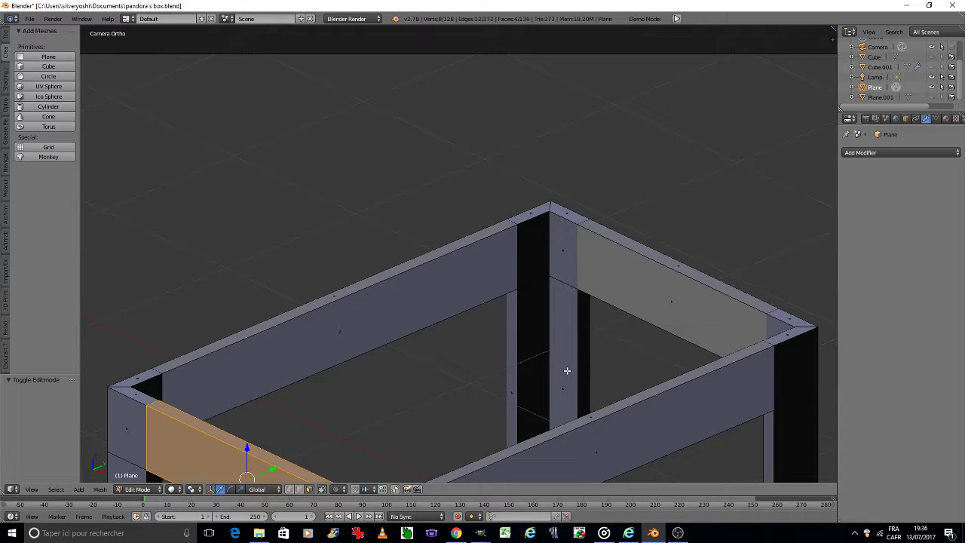
key(n)
scroll(754, 316, down, 3)
scroll(792, 315, down, 3)
scroll(809, 313, down, 3)
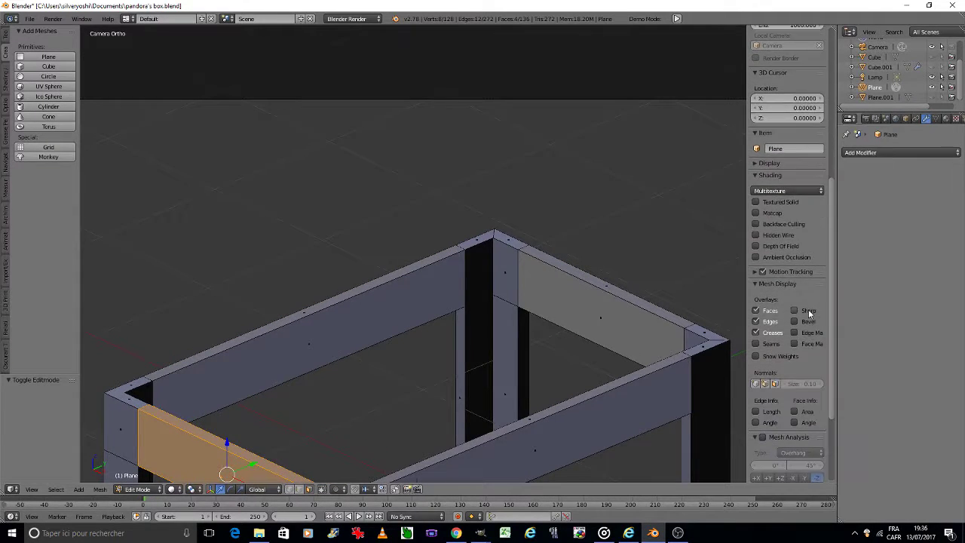
click(775, 383)
key(a)
key(a)
click(98, 489)
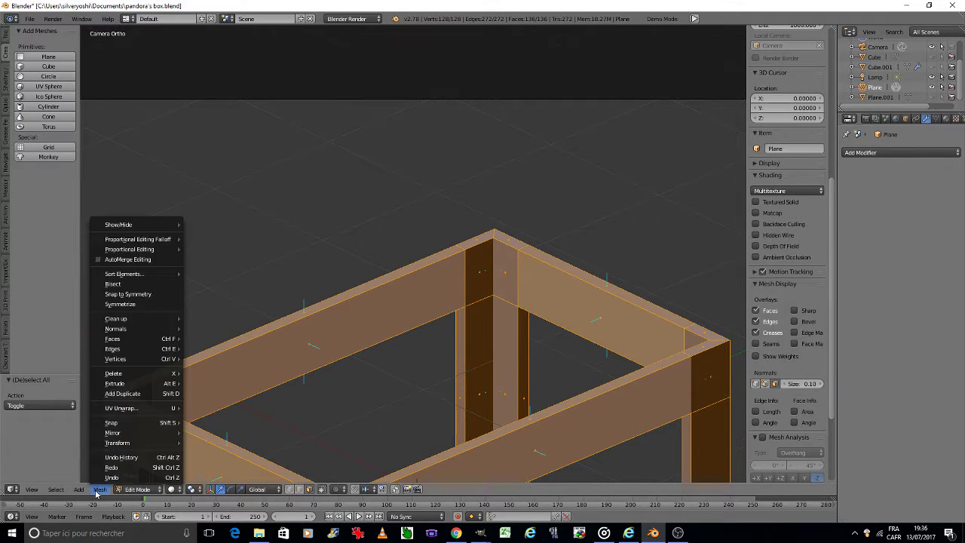
click(205, 325)
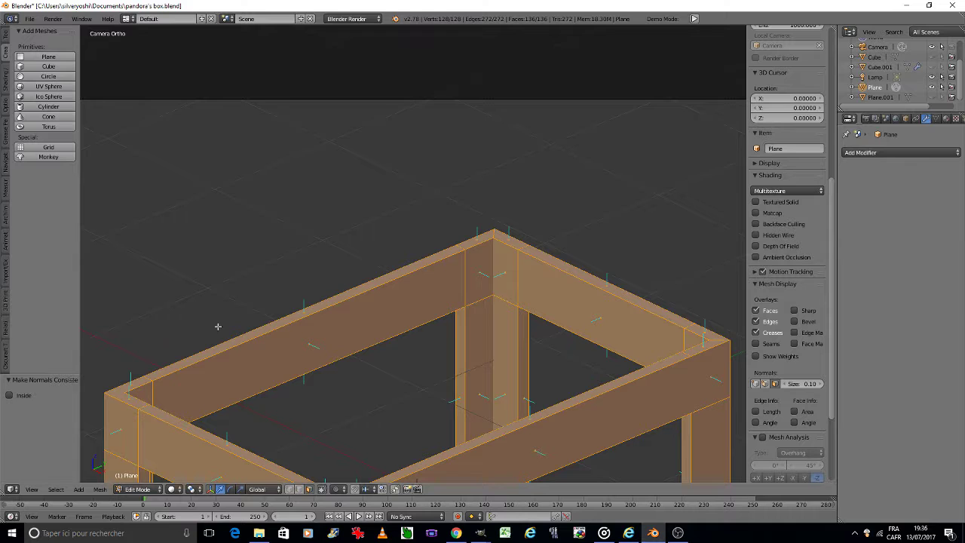
key(Tab)
- Apply rotation and scale to the base frame and add a Bevel modifier to it
click(392, 334)
key(ctrl+a)
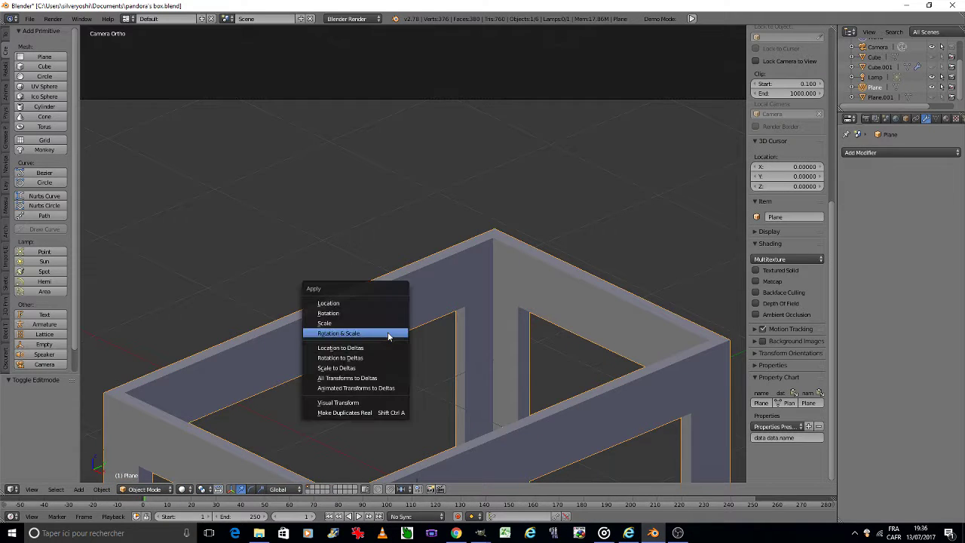
click(389, 333)
click(883, 153)
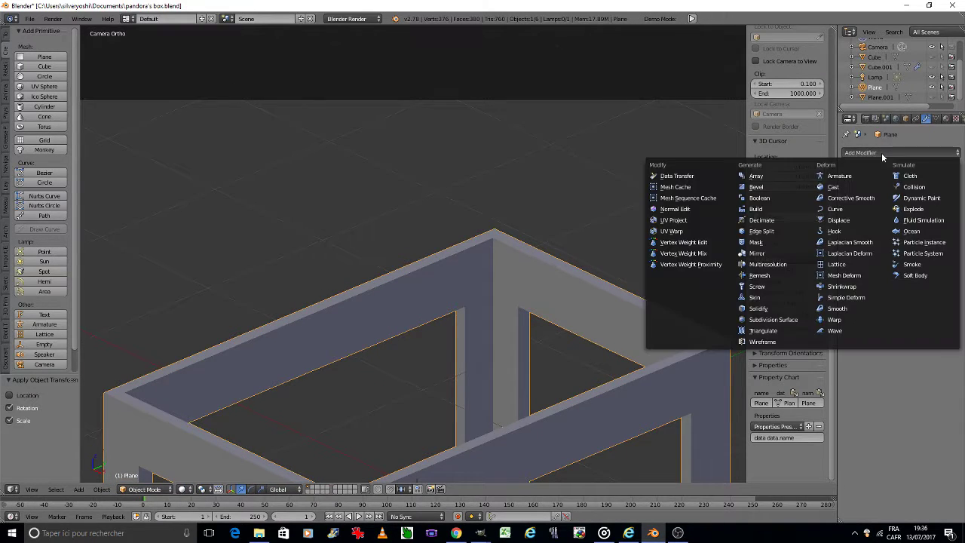
click(788, 187)
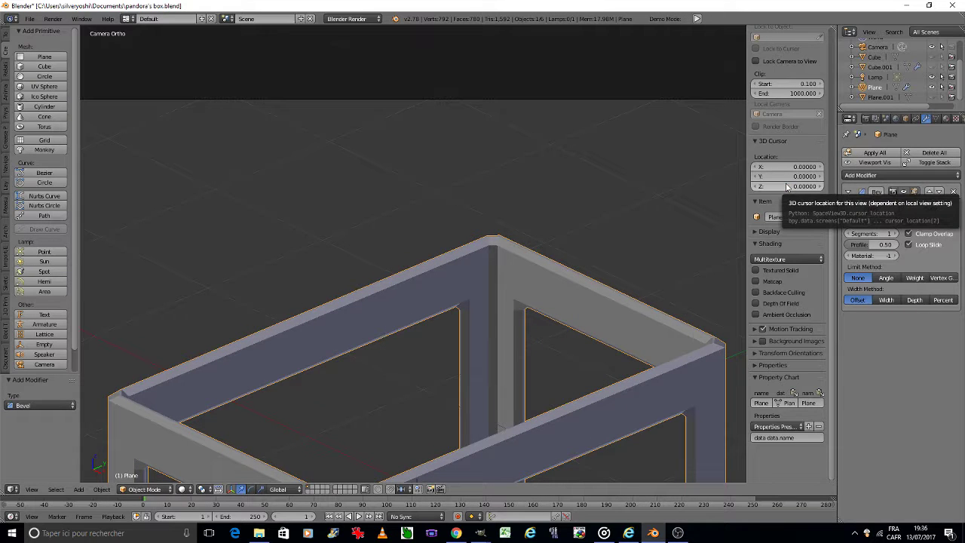
key(ctrl+z)
key(ctrl+shift+z)
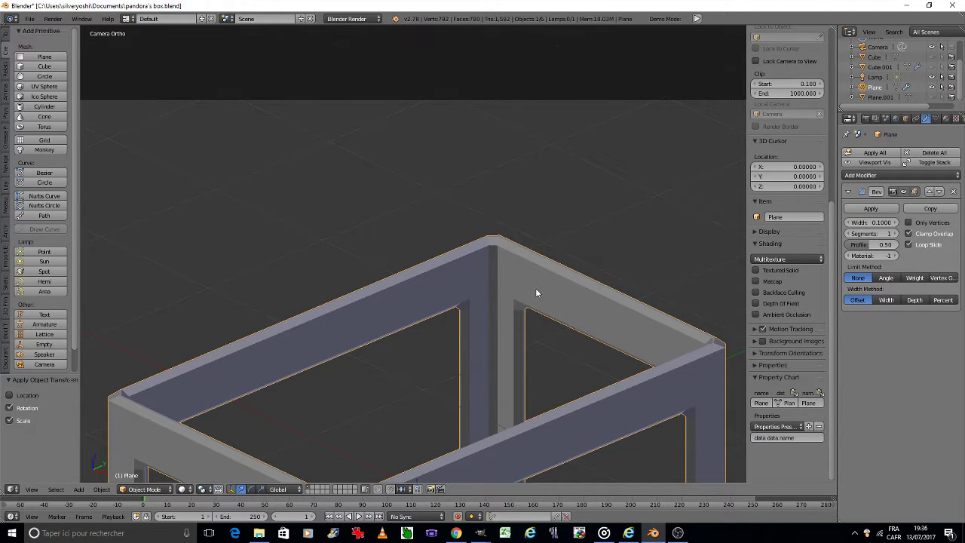
- Set the base frame's bevel to Angle limit, 2 segments and 0.02 width
scroll(536, 288, down, 2)
shift+scroll(440, 264, down, 3)
scroll(442, 197, up, 2)
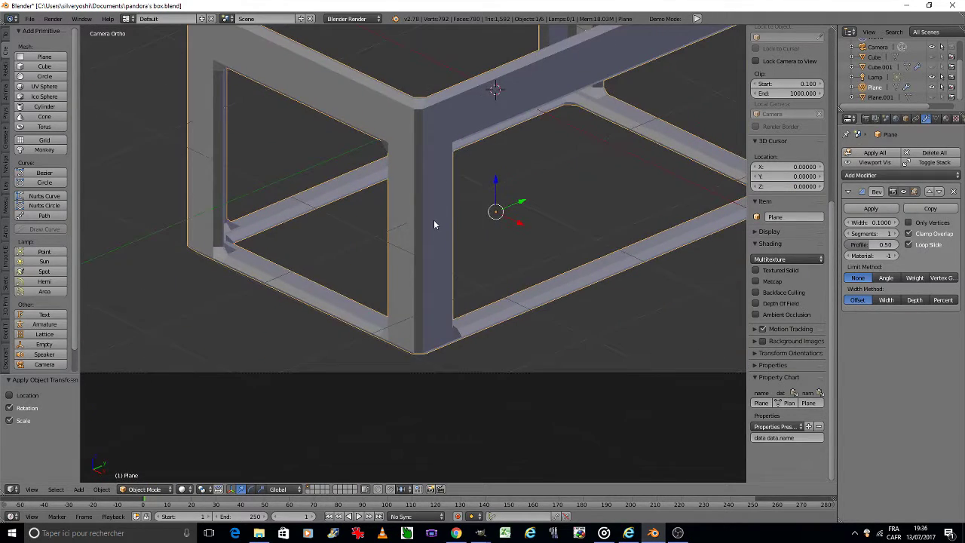
scroll(263, 261, up, 3)
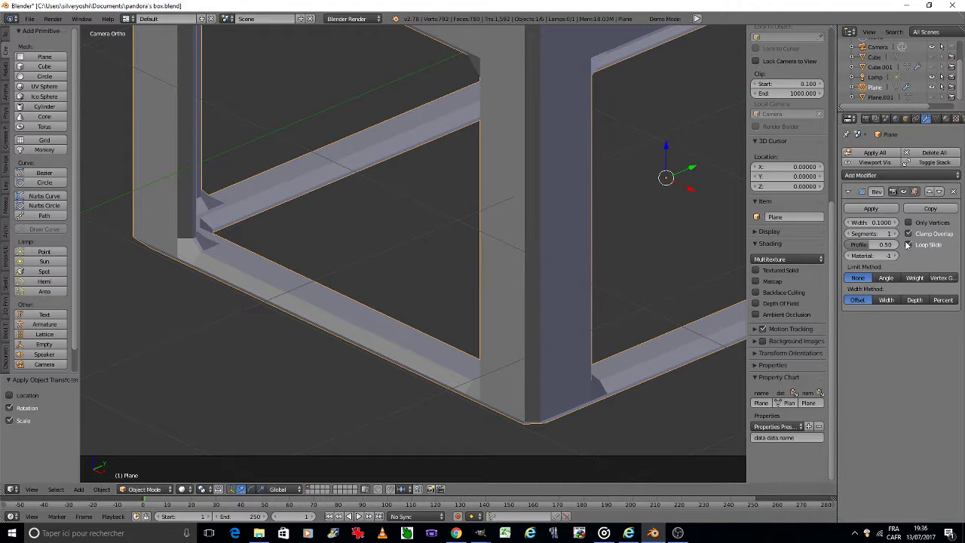
click(886, 278)
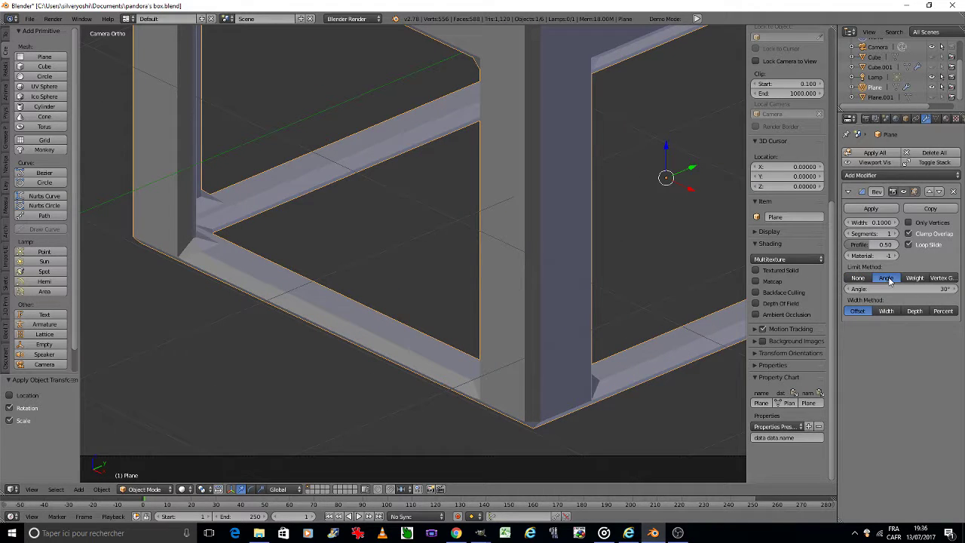
click(895, 234)
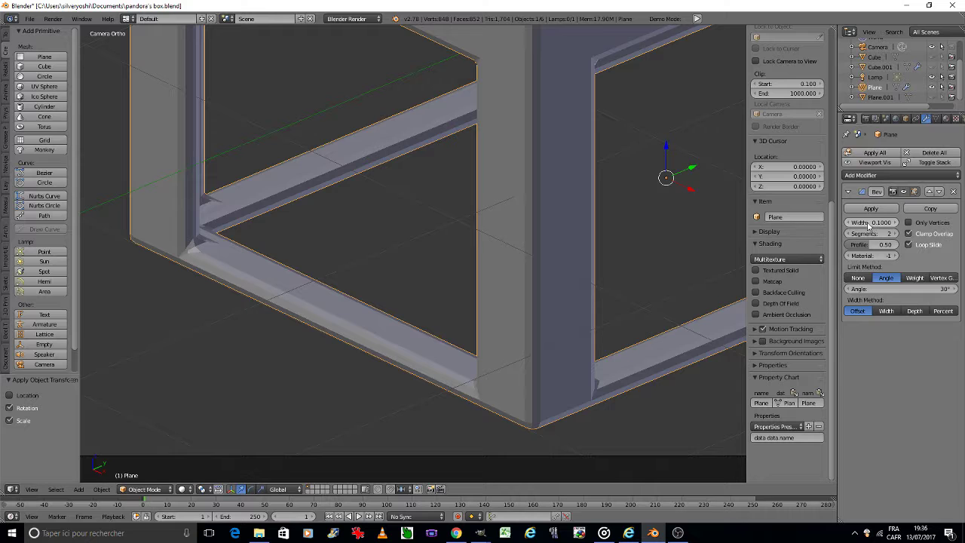
click(867, 223)
text(0.02)
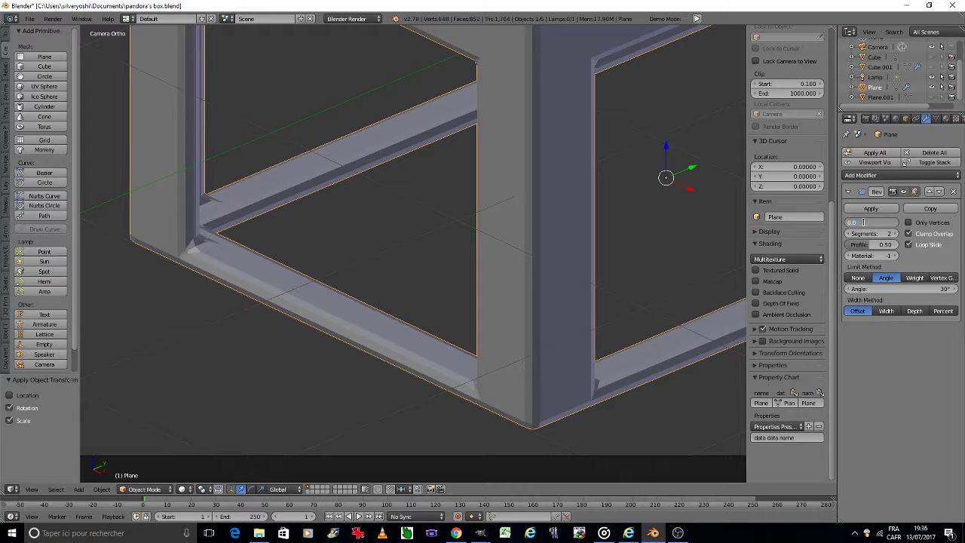
key(Return)
- Smooth-shade the base frame and save the file
scroll(312, 234, down, 3)
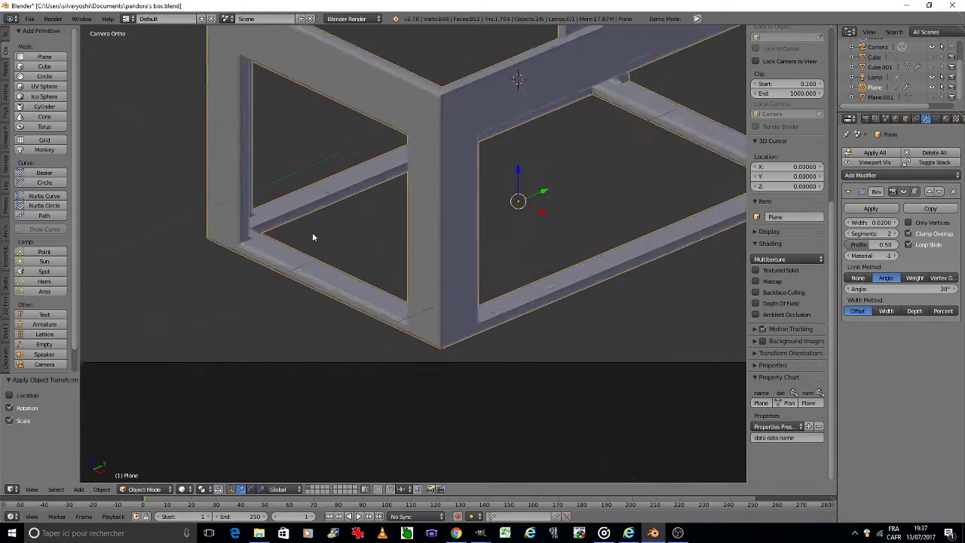
scroll(386, 184, down, 2)
scroll(355, 310, down, 2)
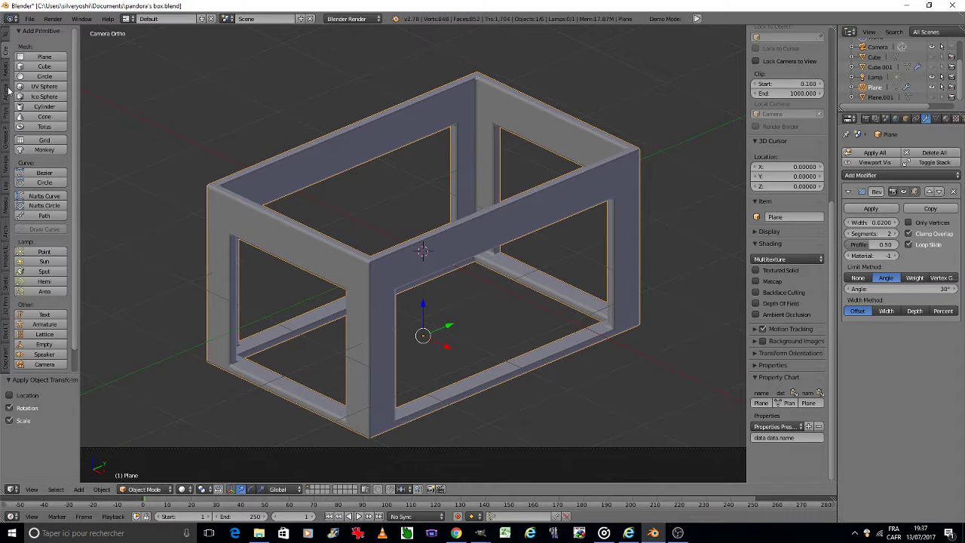
click(6, 38)
click(31, 176)
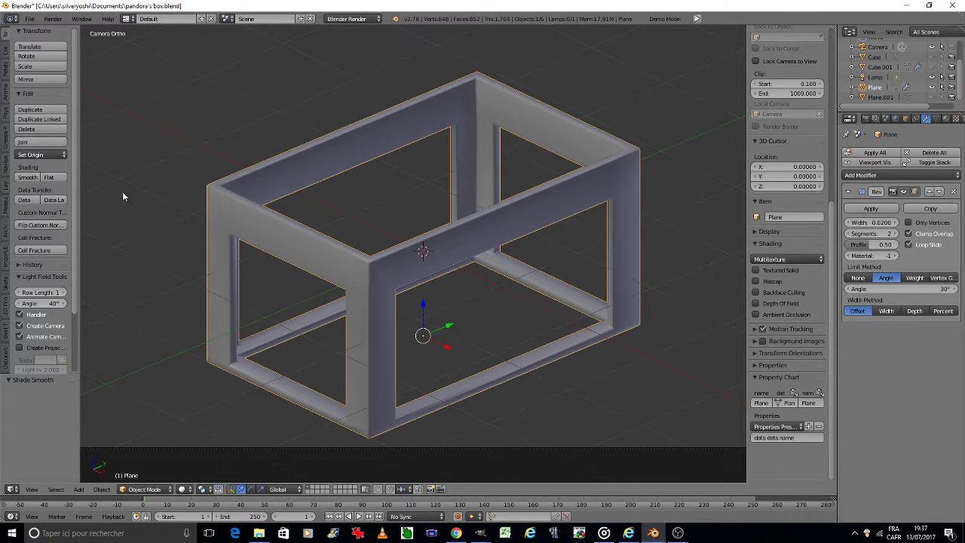
key(ctrl+s)
- Confirm saving over the file and unhide the lid, lid frame and side panels
click(244, 214)
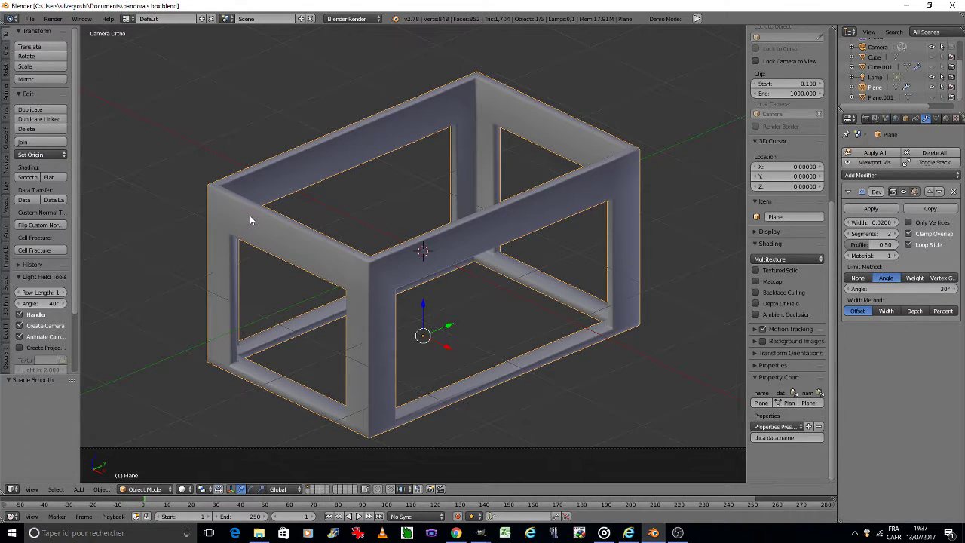
click(933, 68)
click(932, 97)
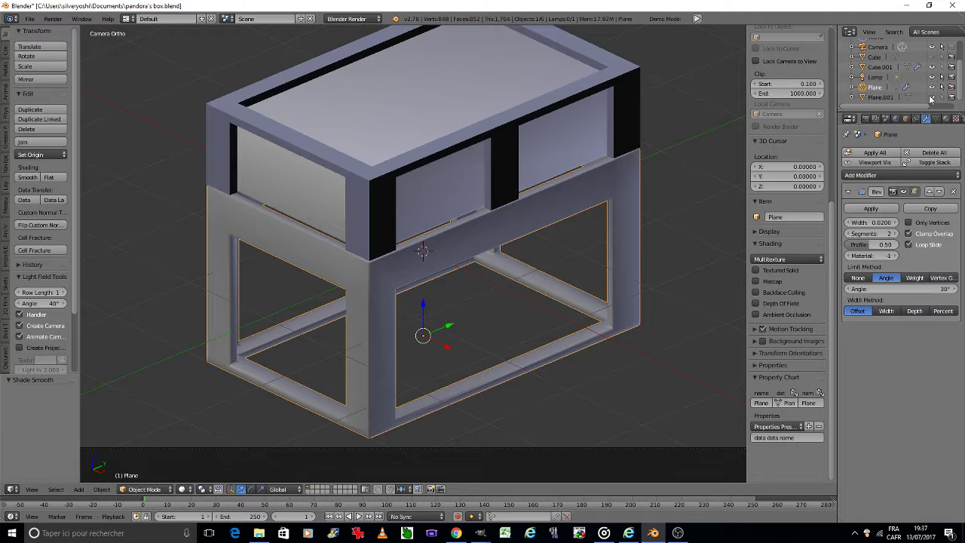
click(932, 58)
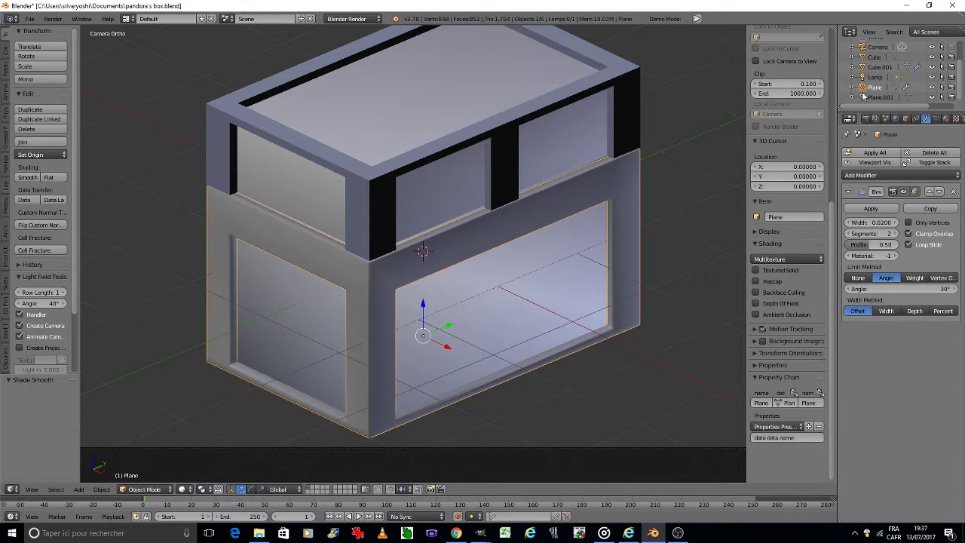
- Give the side panels an Angle-limited Bevel with 2 segments and 0.02 width, then save over
right_click(551, 260)
click(901, 152)
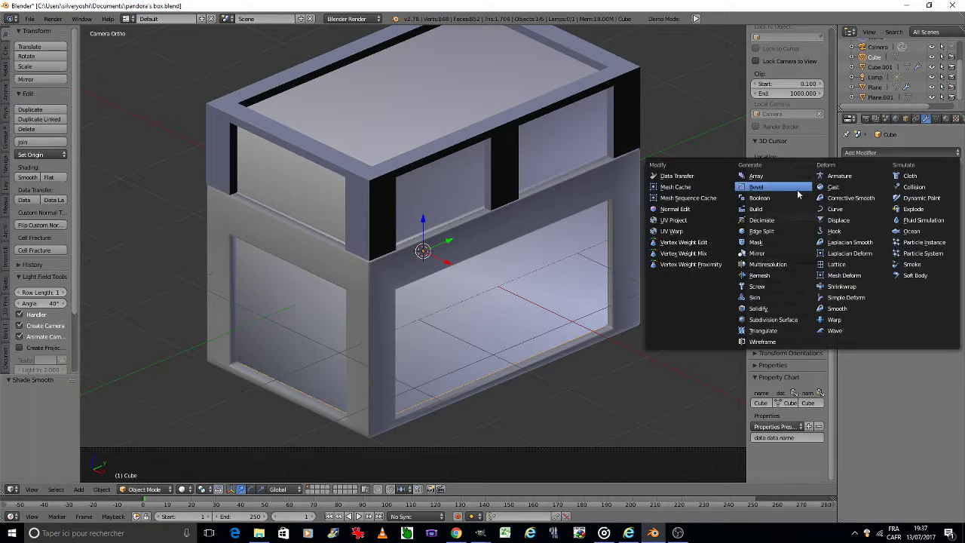
click(788, 191)
click(884, 278)
click(895, 233)
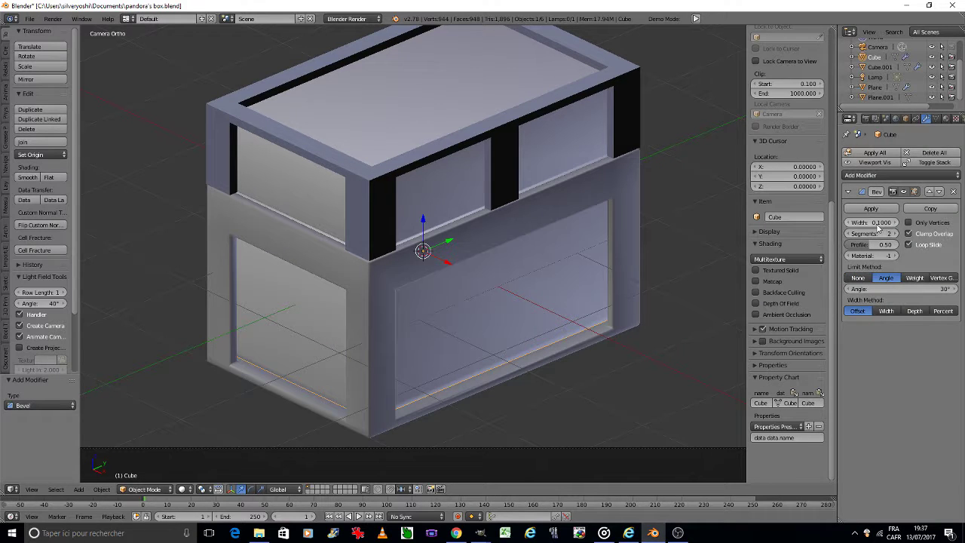
click(875, 222)
text(0.02)
key(Return)
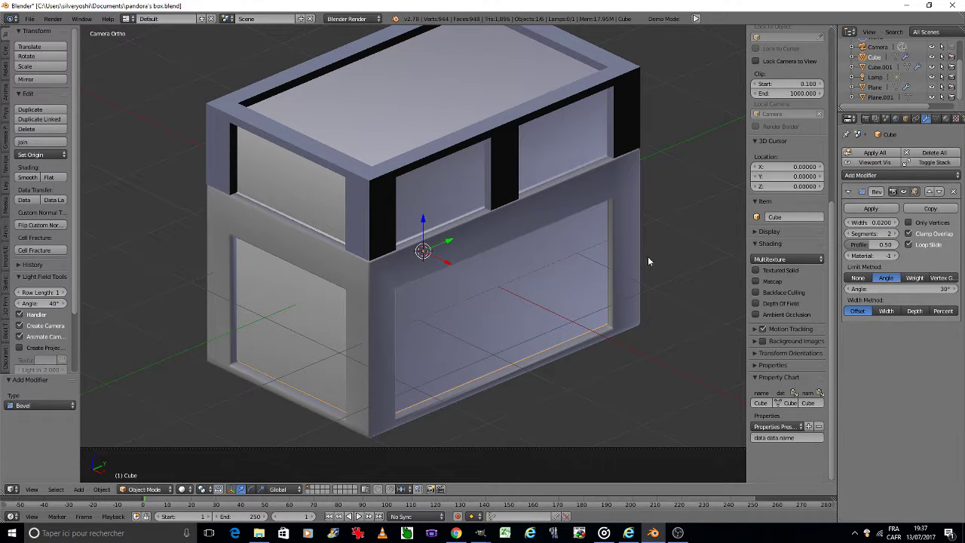
key(ctrl+s)
click(607, 285)
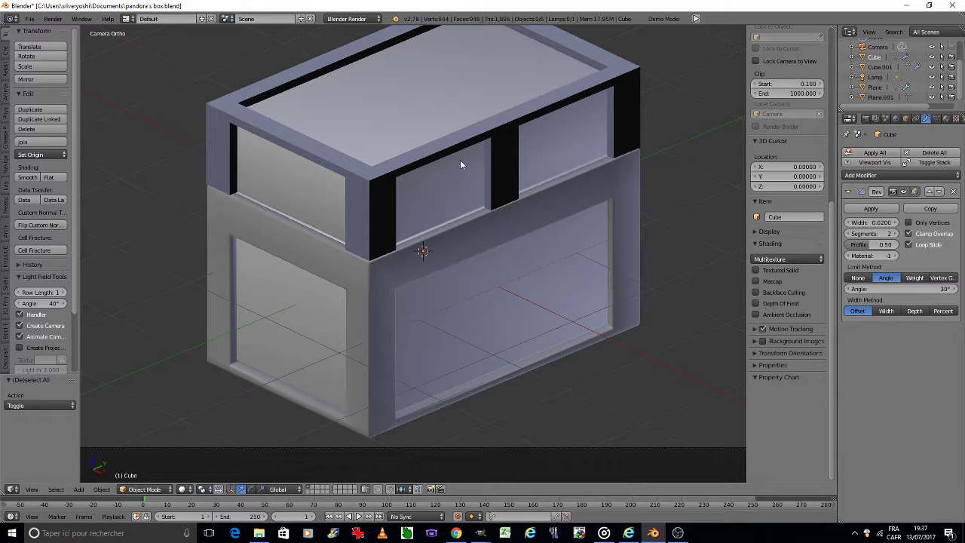
- Recalculate the lid frame's normals to face outside, in Edit Mode with all geometry selected
right_click(441, 140)
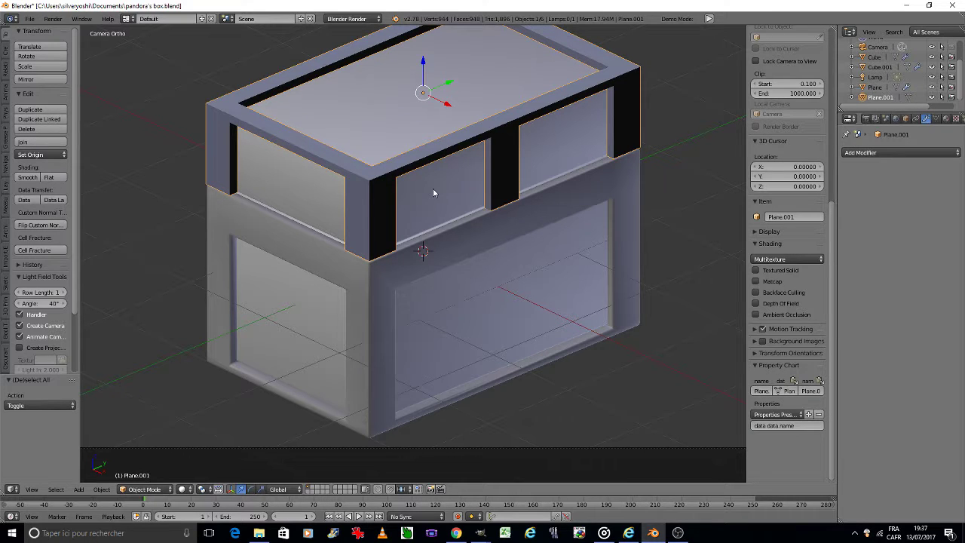
key(Tab)
click(493, 192)
key(a)
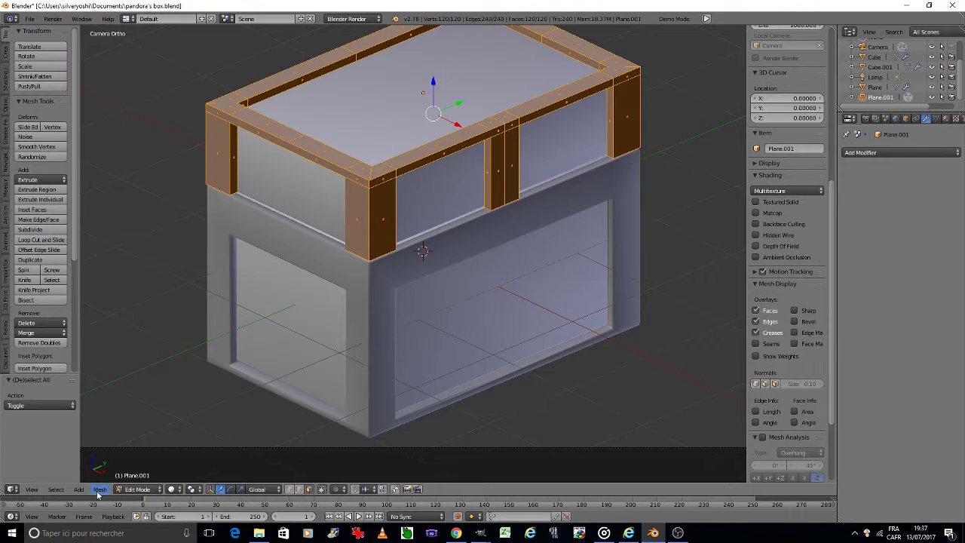
click(99, 488)
click(218, 329)
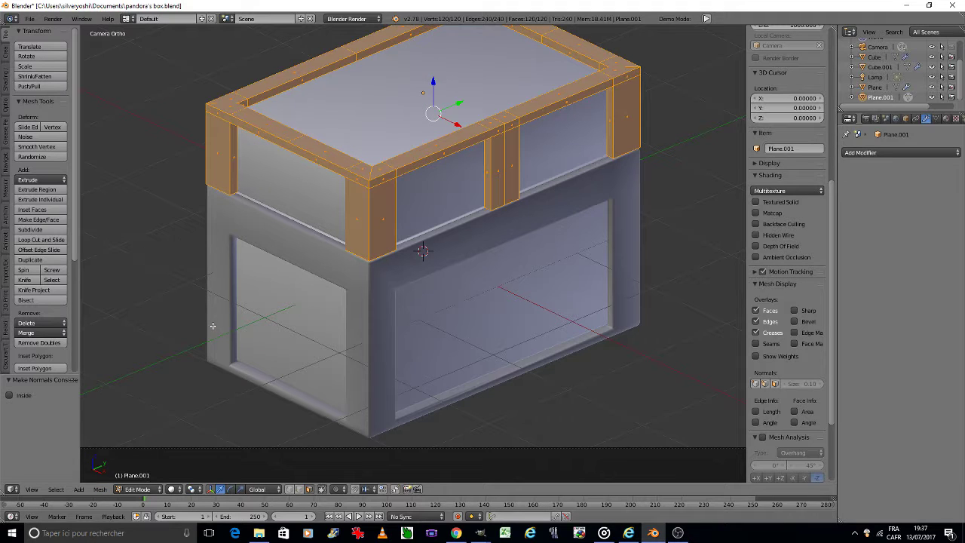
key(Tab)
click(453, 332)
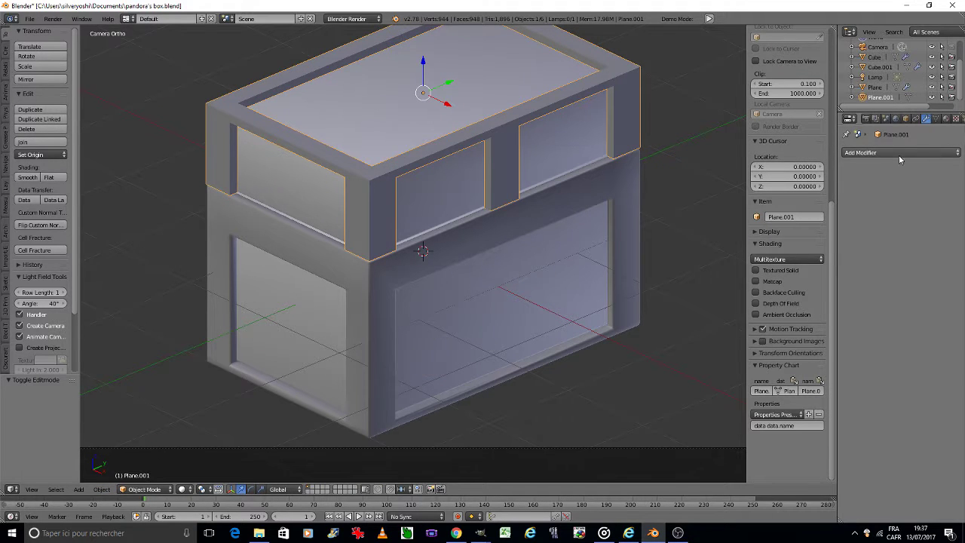
- Add an Angle-limited Bevel with 2 segments and 0.02 width to the lid frame and smooth-shade it
click(860, 153)
click(796, 190)
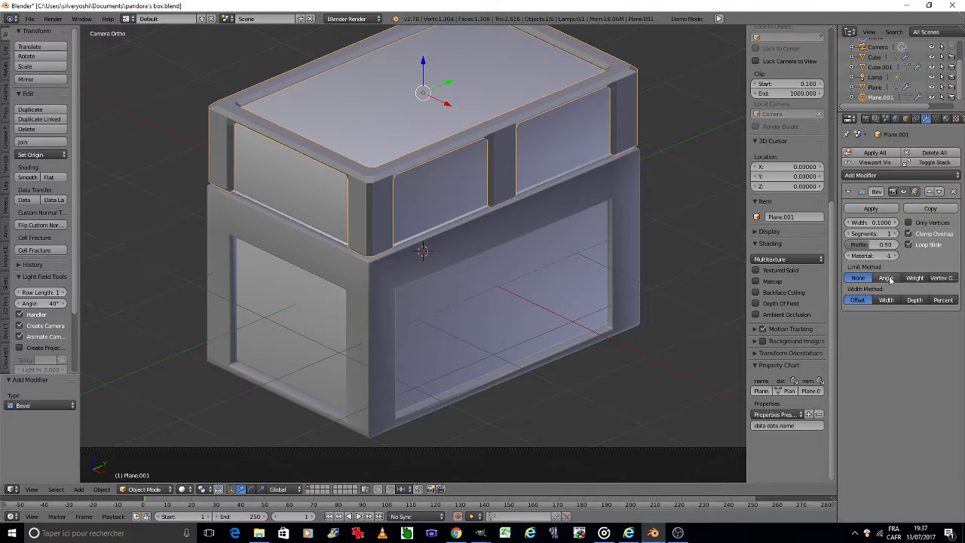
click(886, 277)
click(896, 235)
click(870, 221)
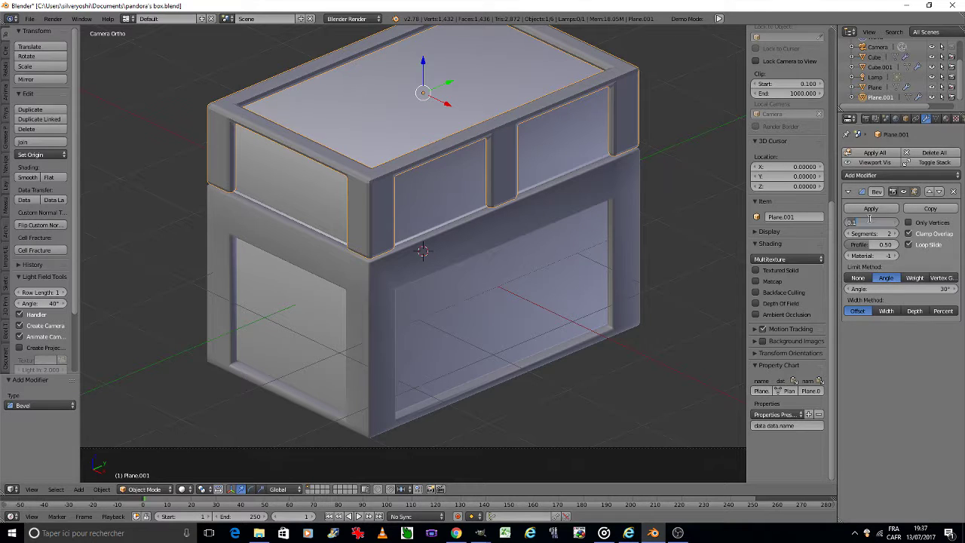
text(0.02)
key(Return)
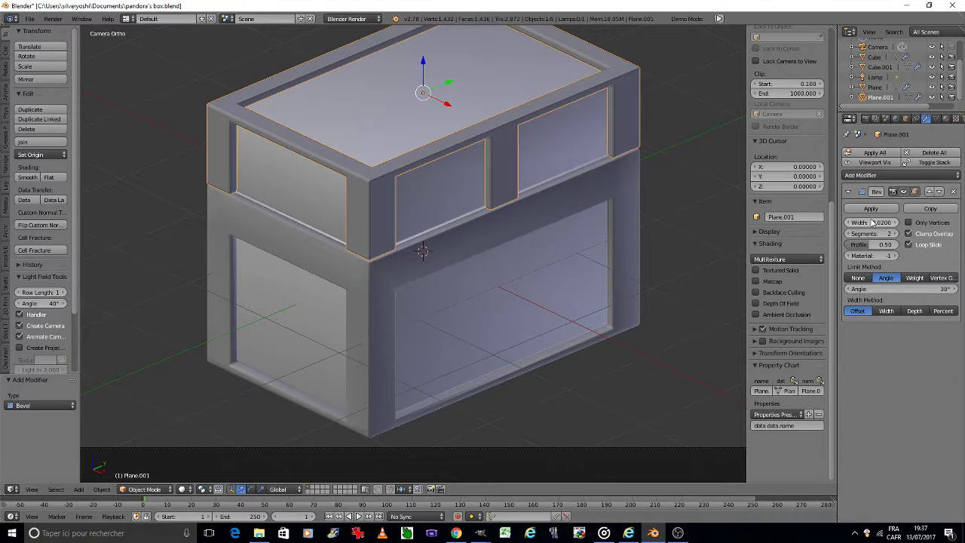
click(31, 178)
- Save over pandora's box.blend and deselect everything
key(ctrl+s)
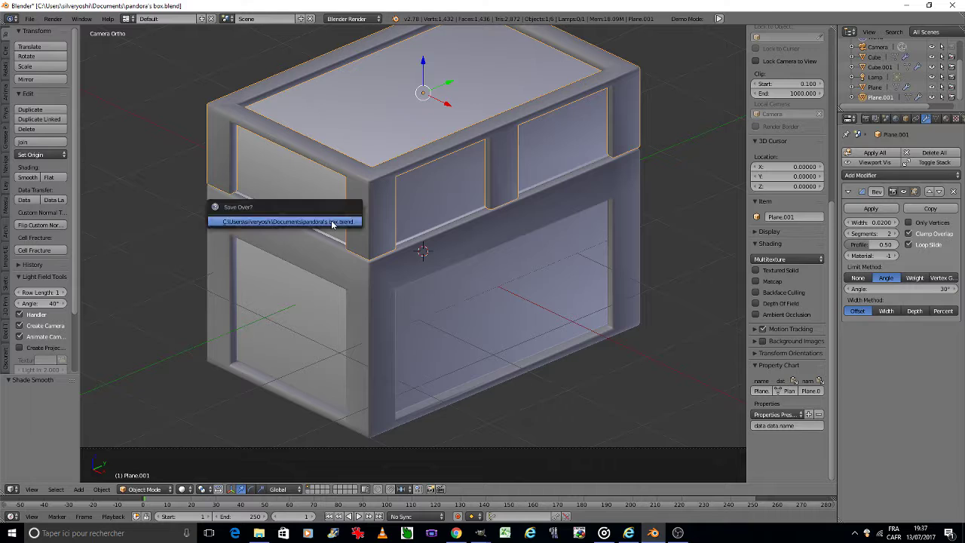
click(332, 222)
key(a)
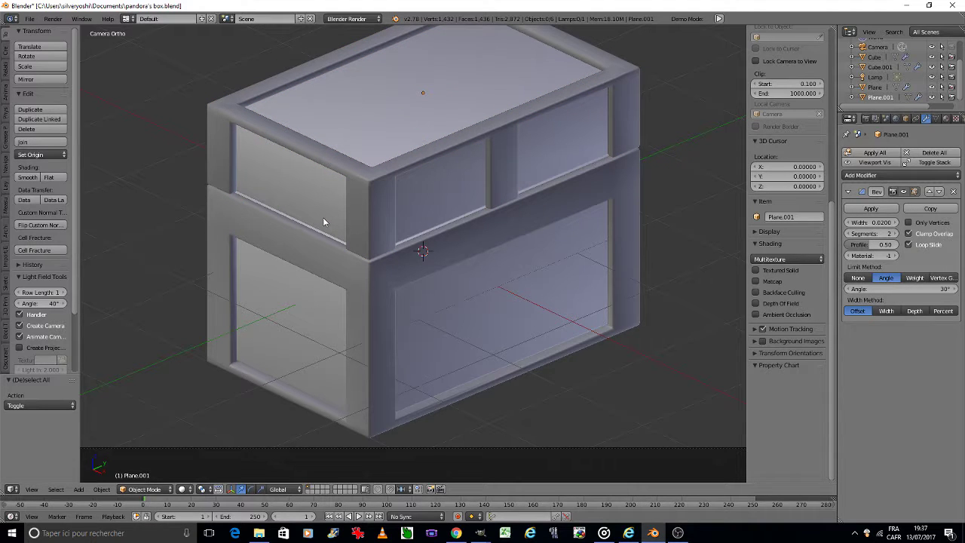
- Check the chest, return to a viewport-filling camera view and hide the properties sidebar
key(KP_0)
scroll(447, 361, up, 5)
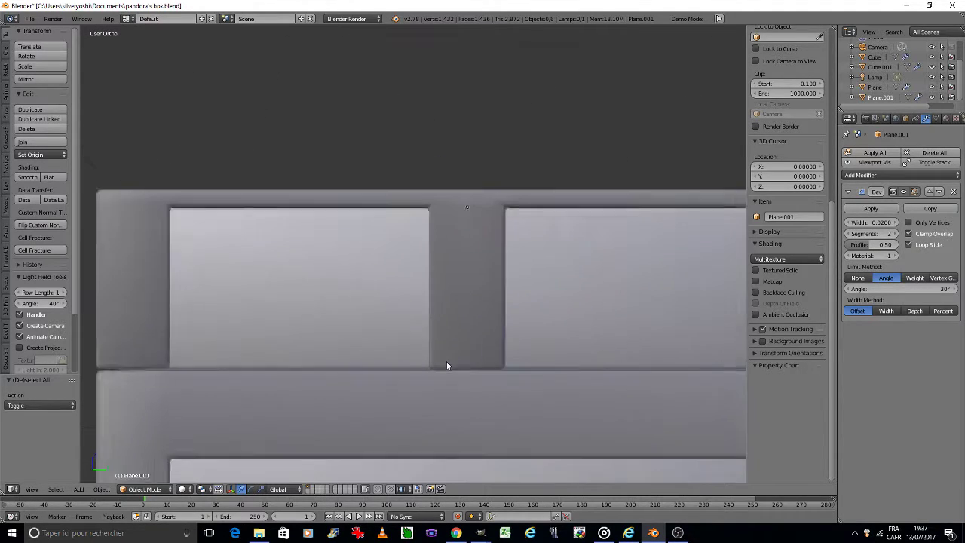
scroll(447, 361, up, 1)
scroll(446, 361, down, 3)
scroll(436, 358, down, 3)
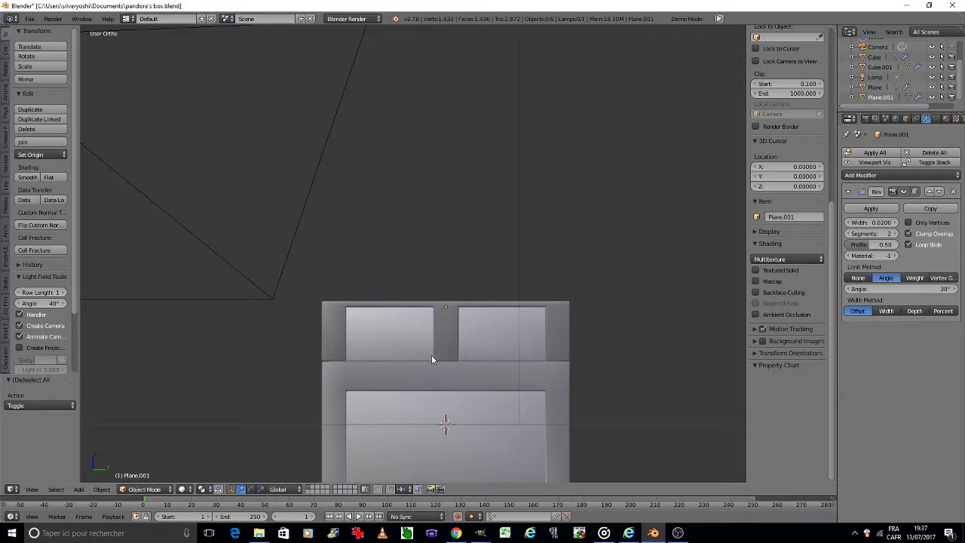
key(KP_0)
key(Home)
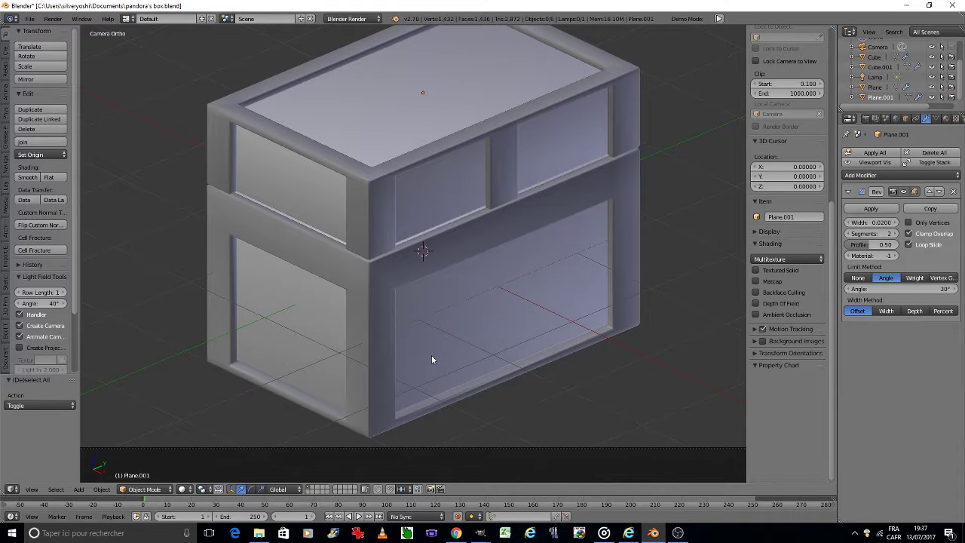
key(n)
scroll(473, 326, down, 1)
scroll(486, 313, up, 1)
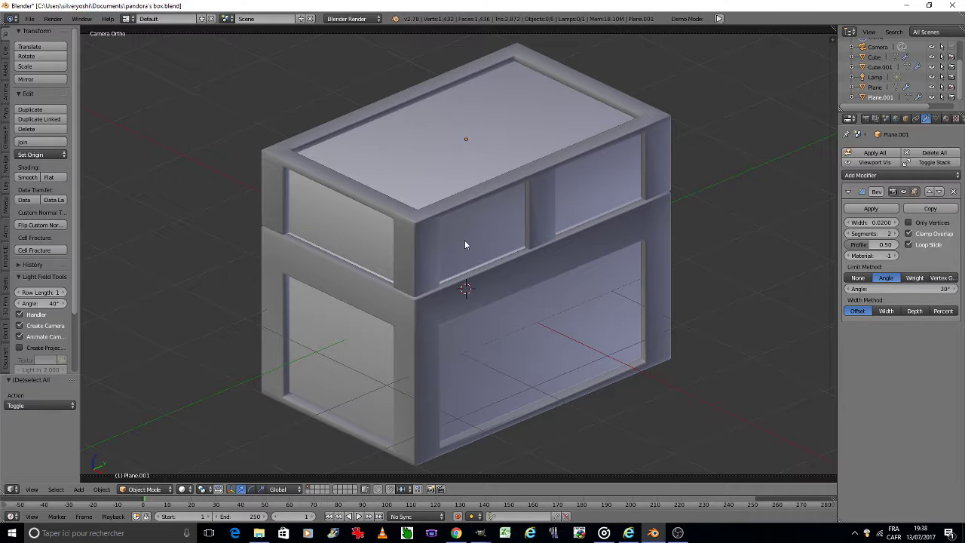
- Add a cylinder and rotate it 90° on the Y axis
click(4, 53)
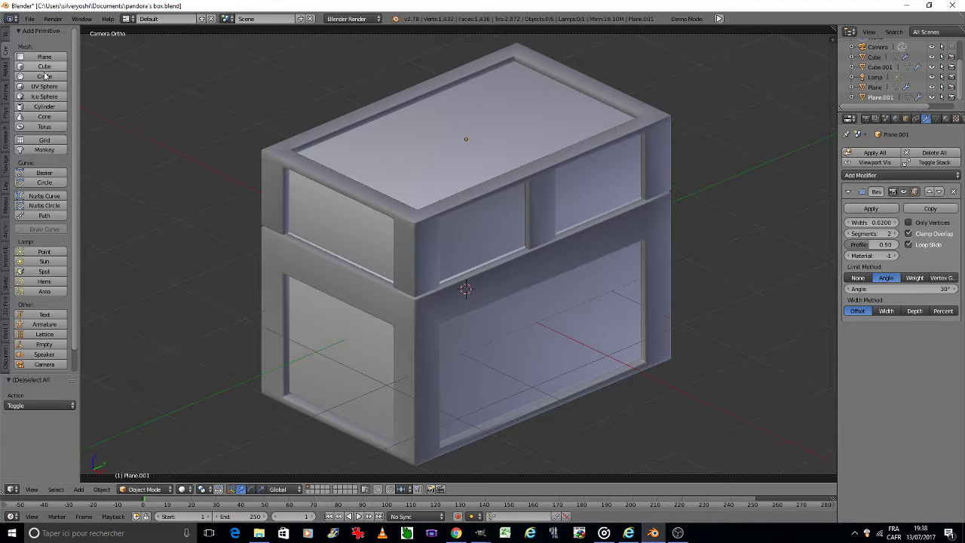
click(45, 106)
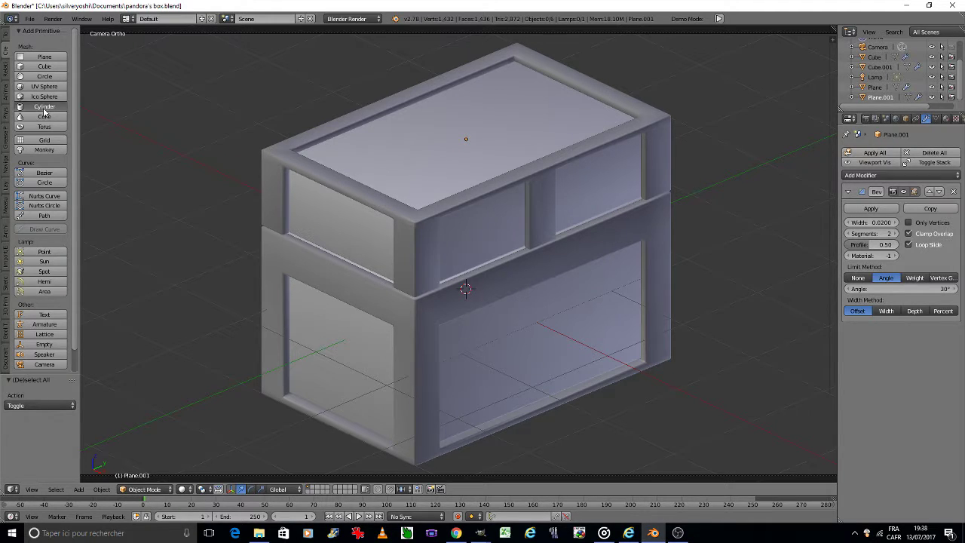
key(r)
key(y)
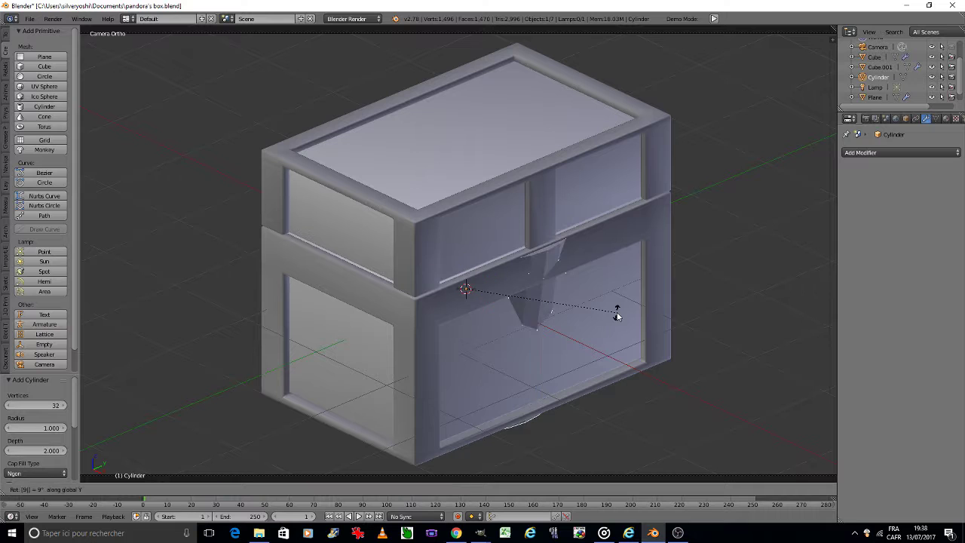
key(9)
key(0)
key(Return)
- Move the cylinder out along X, flatten it on X, and scale it to 0.655
key(g)
key(x)
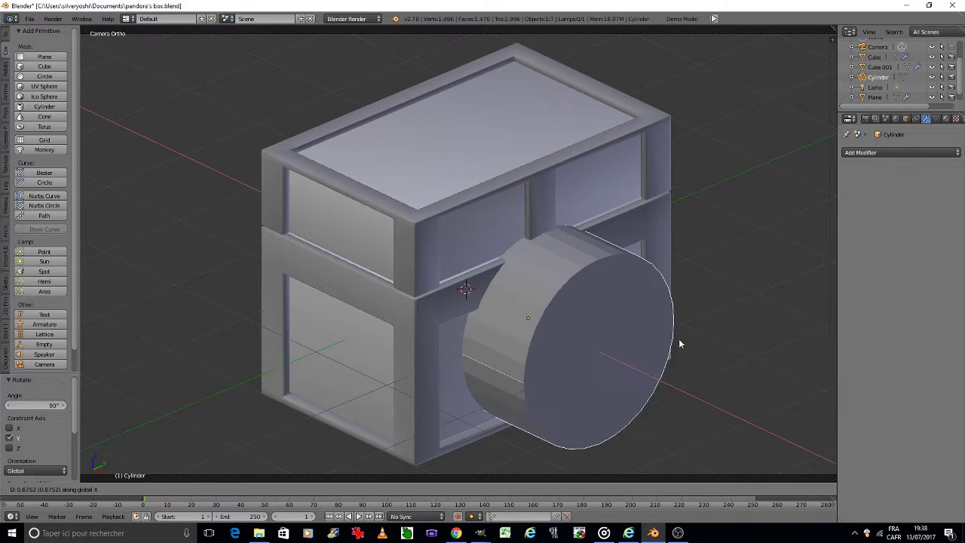
click(777, 385)
key(s)
key(x)
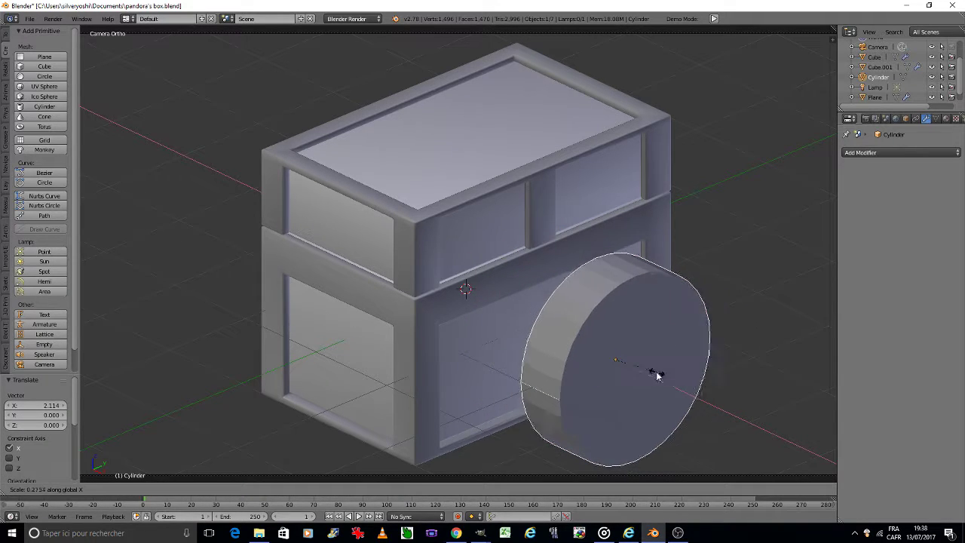
click(627, 367)
key(s)
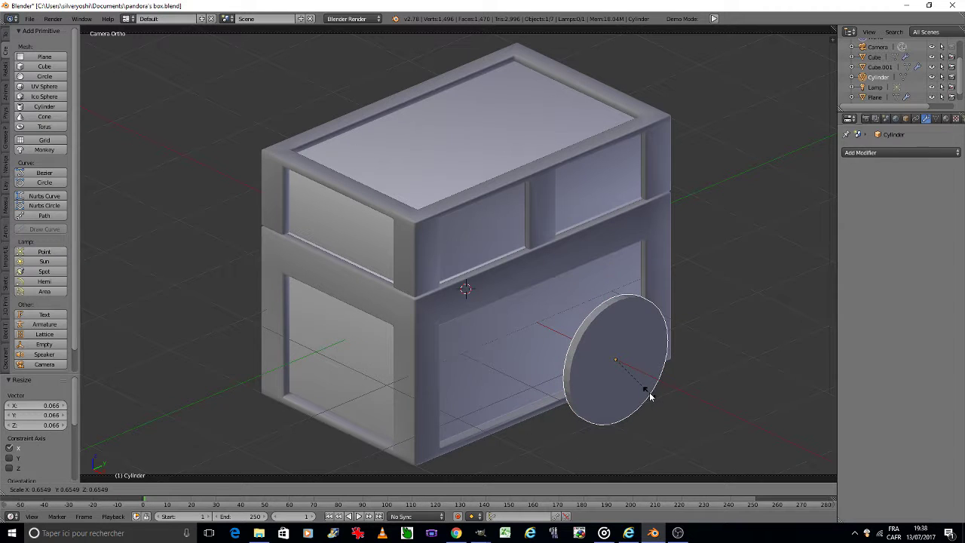
click(650, 395)
- Raise the disc 0.701 on Z and slide it to X -0.975 against the chest front
key(KP_1)
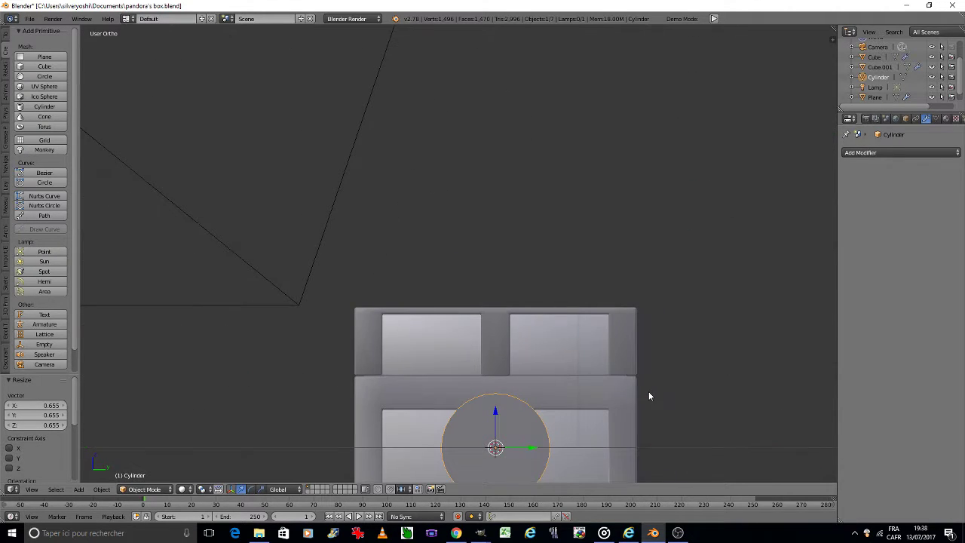
key(g)
key(z)
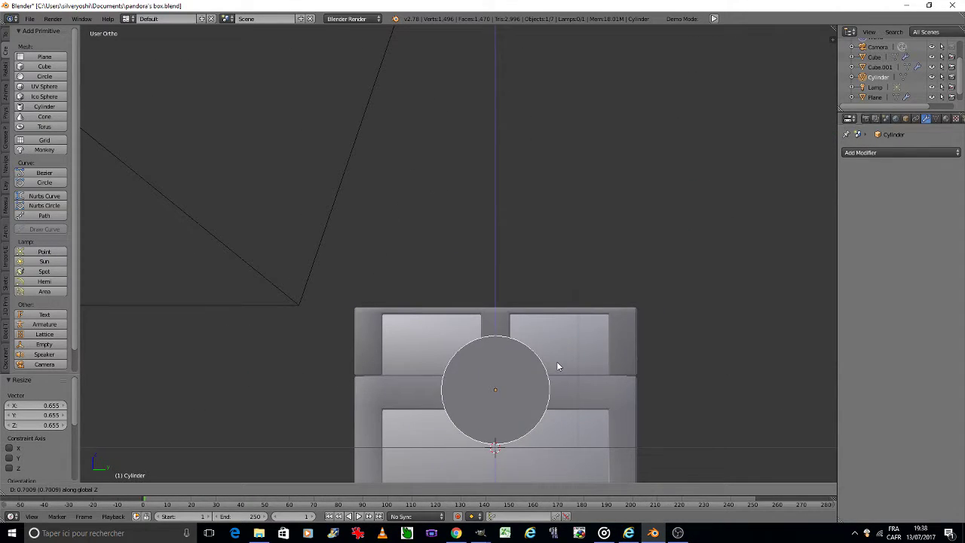
click(558, 367)
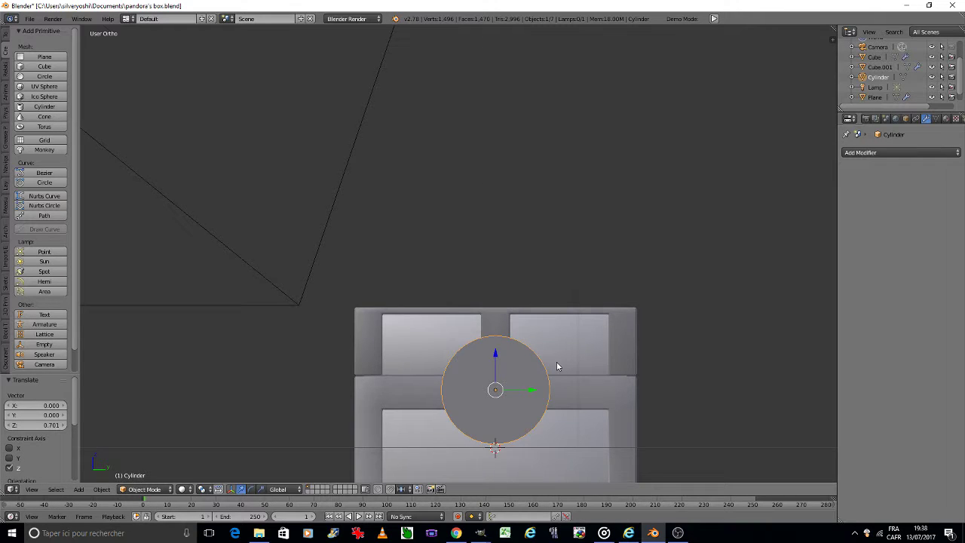
key(KP_4)
key(KP_4)
key(KP_4)
key(KP_4)
key(KP_4)
key(KP_4)
key(g)
key(x)
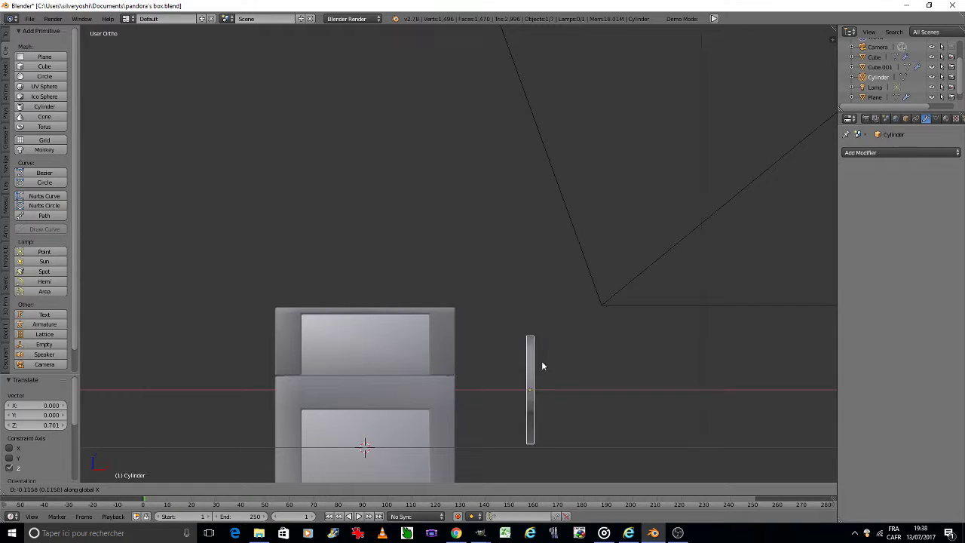
click(476, 371)
- Save pandora's box.blend, smooth-shade the disc, and return to camera view
key(ctrl+s)
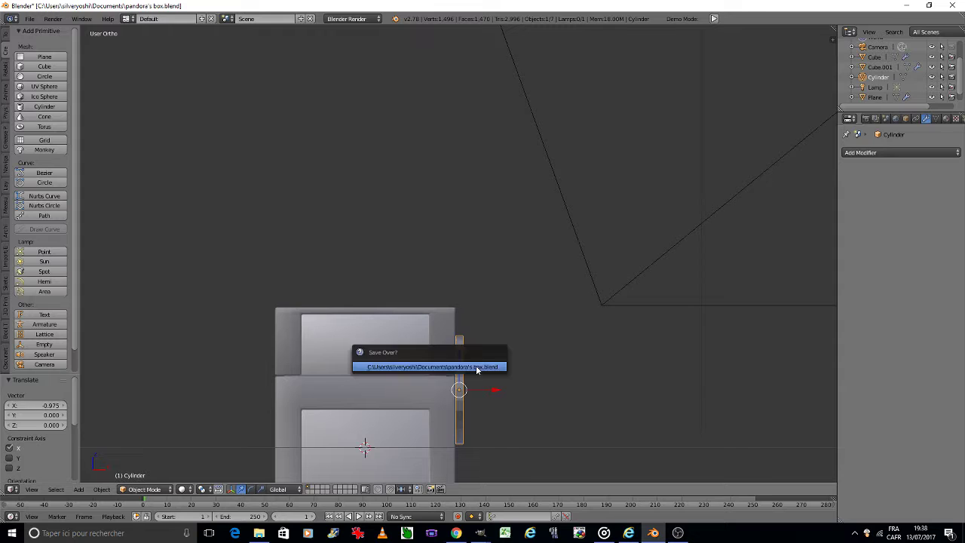
click(475, 368)
click(6, 41)
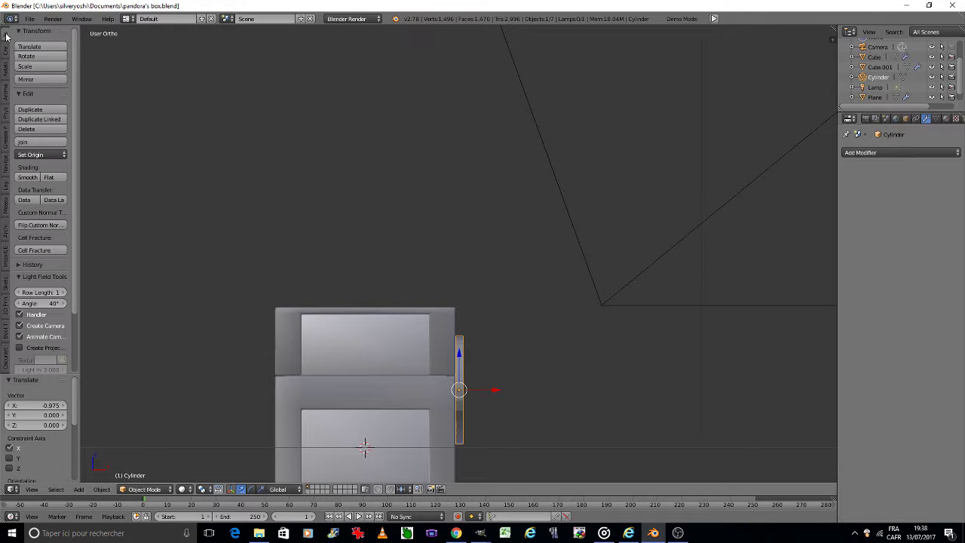
click(27, 177)
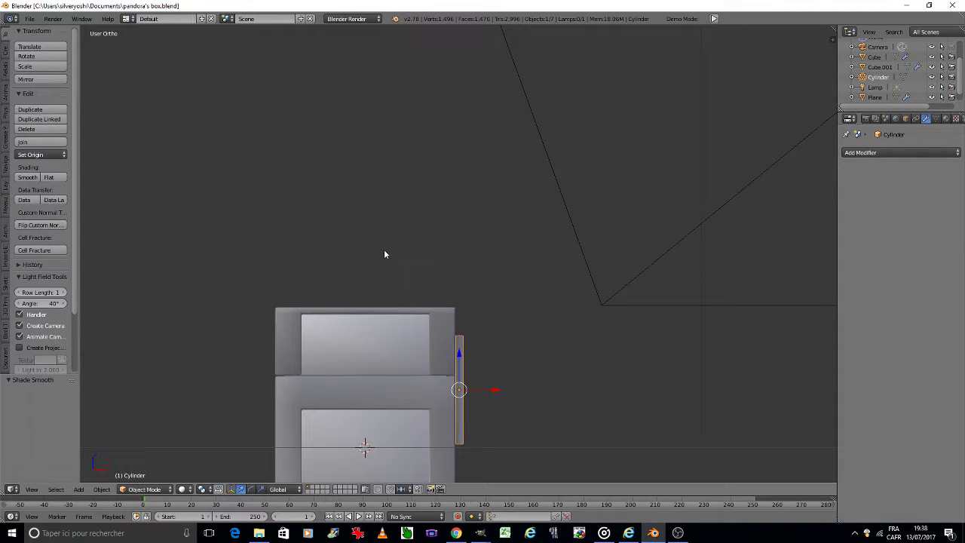
key(KP_0)
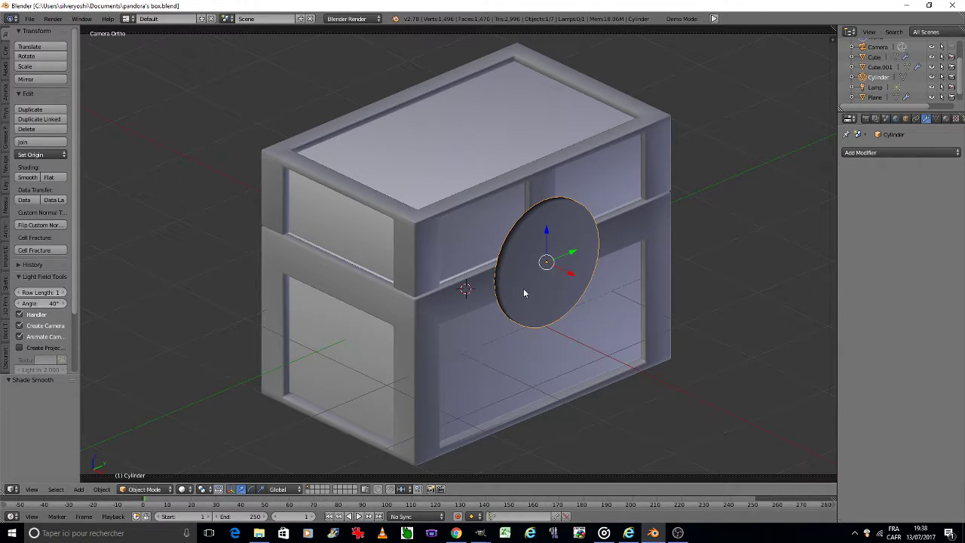
- Thin the disc along X and apply its rotation and scale
scroll(563, 235, up, 5)
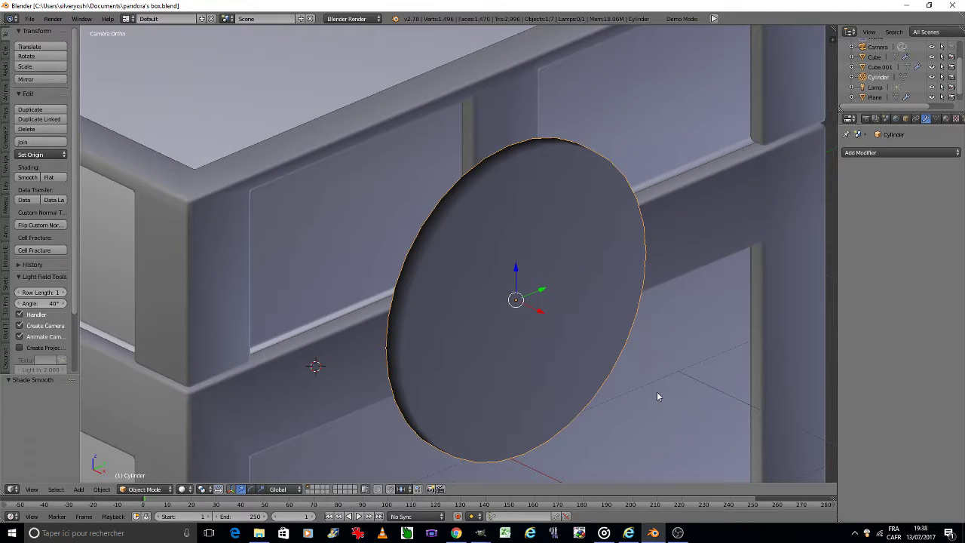
key(s)
key(x)
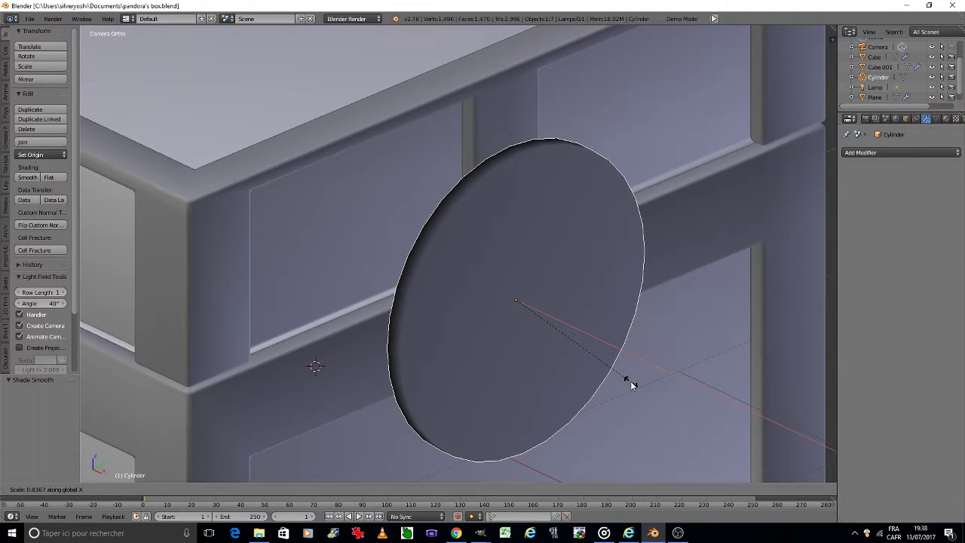
click(631, 385)
key(ctrl+a)
click(631, 379)
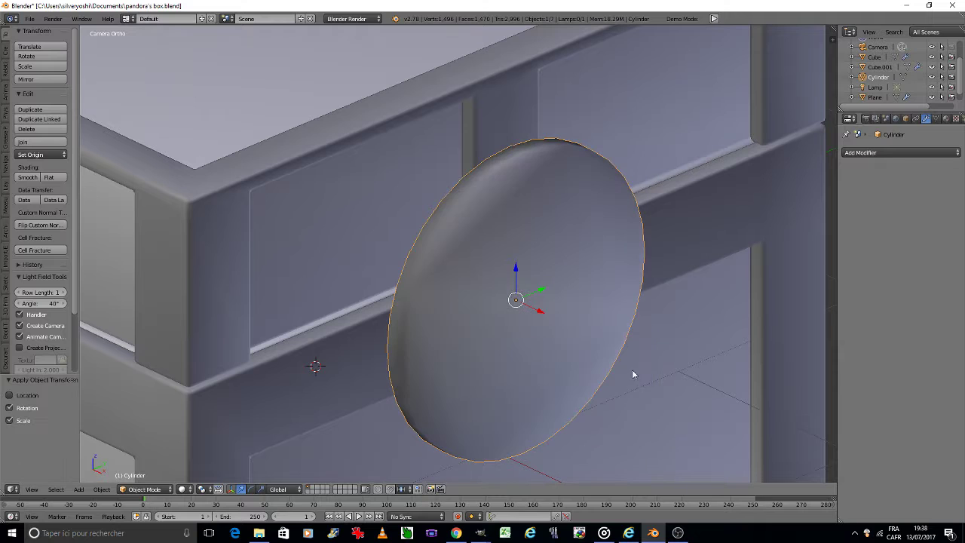
- Add a Bevel modifier with Angle limit method, 2 segments and 0.02 width
click(884, 154)
click(773, 198)
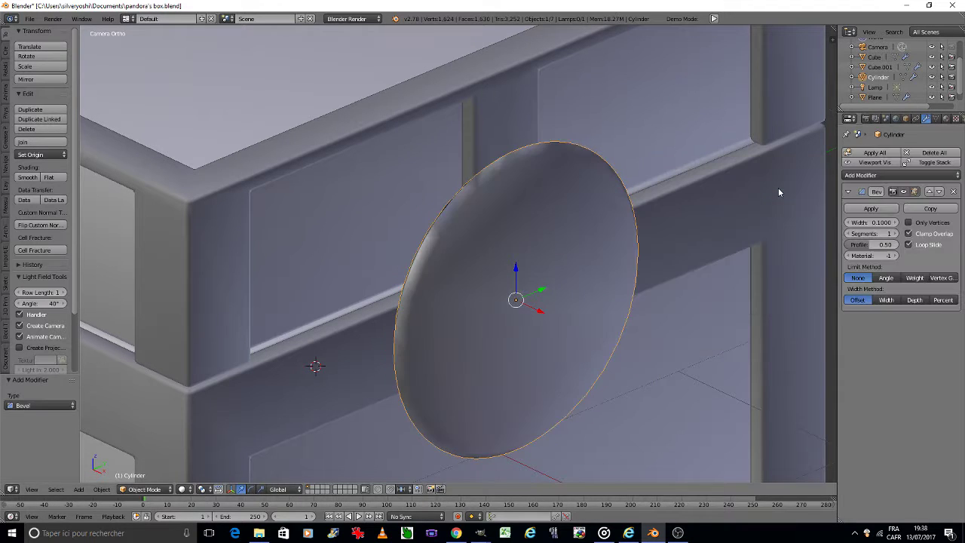
click(885, 277)
click(893, 234)
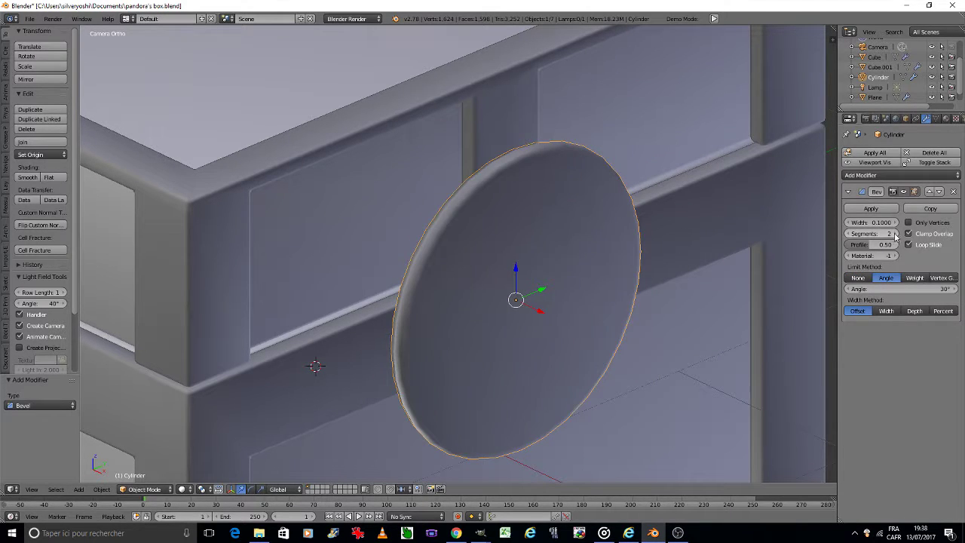
click(867, 222)
text(0.02)
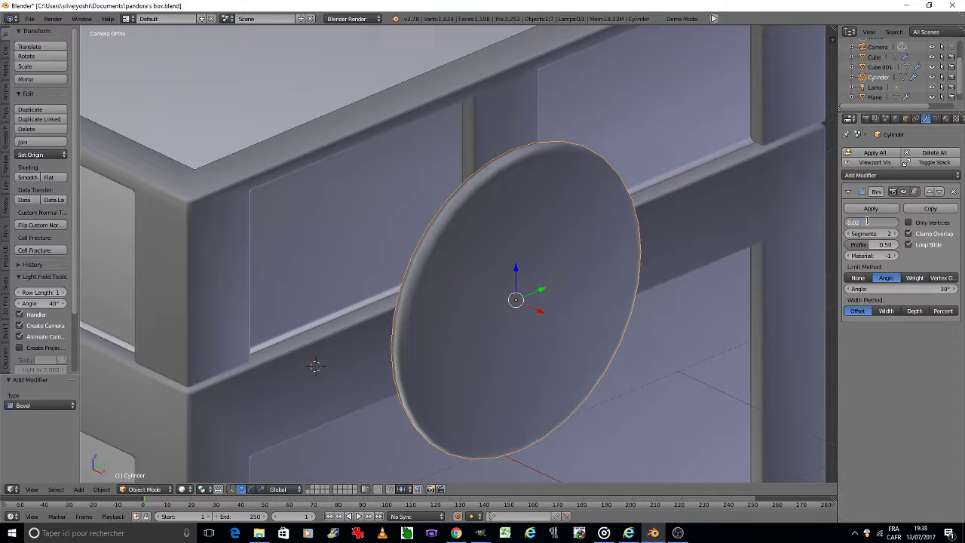
key(Return)
- Deselect all, recentre the chest in view, and reselect the disc
key(a)
scroll(620, 211, down, 5)
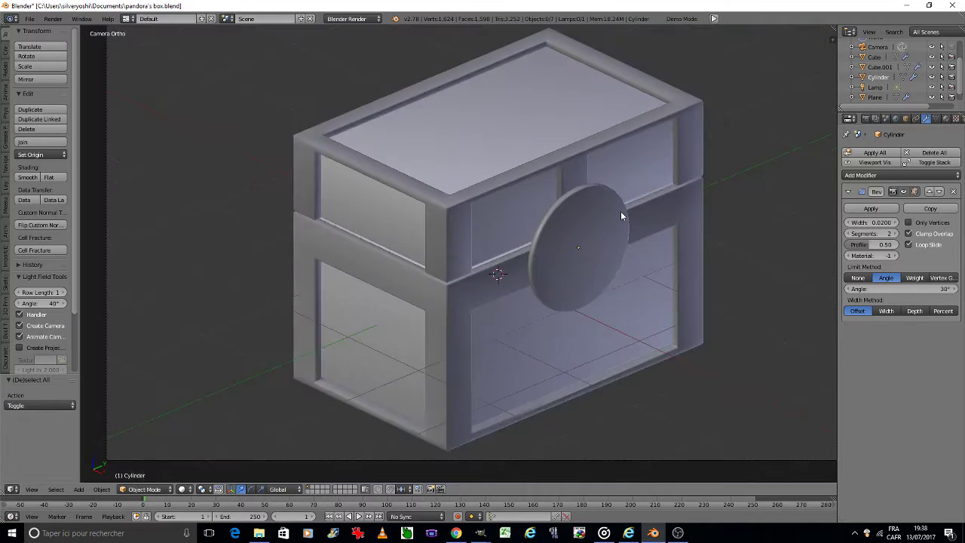
scroll(621, 211, down, 2)
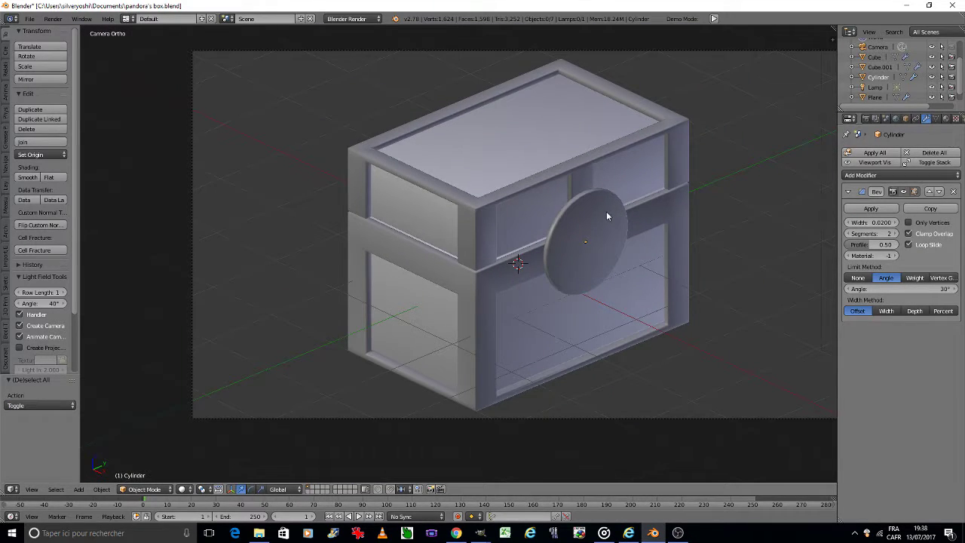
scroll(605, 211, up, 2)
shift+middle_drag(612, 211, 578, 229)
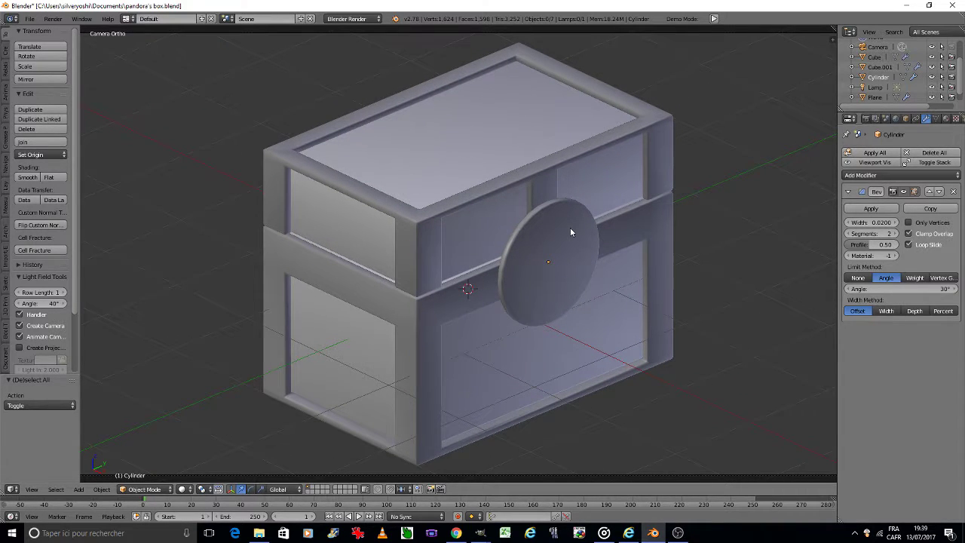
right_click(571, 232)
- Enter Edit Mode on the disc, select its front face, and inset it
key(Tab)
click(587, 233)
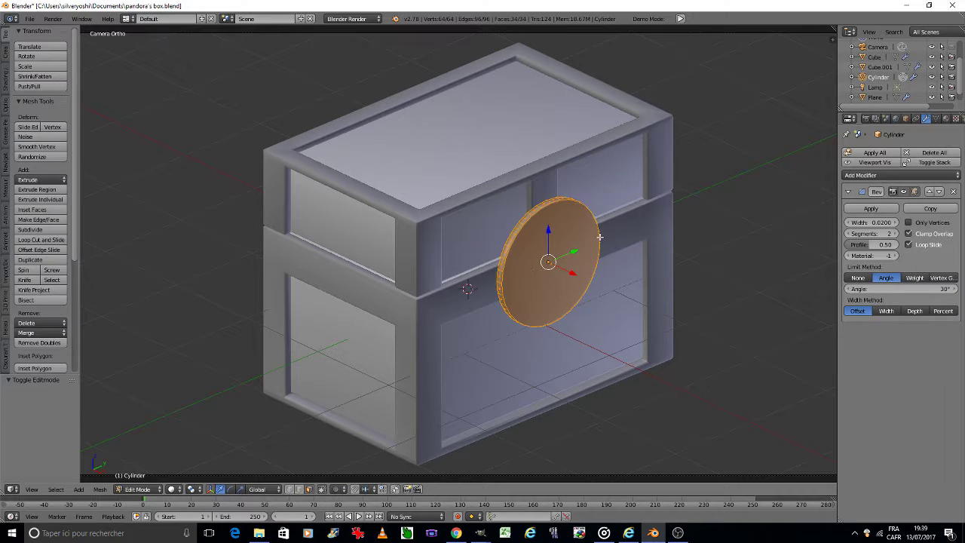
scroll(513, 257, up, 3)
scroll(511, 254, up, 1)
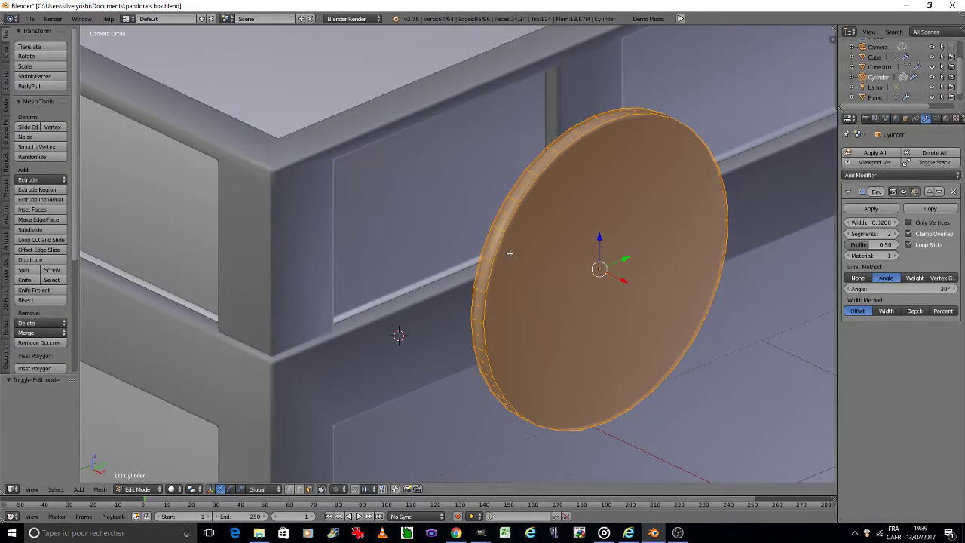
right_click(579, 264)
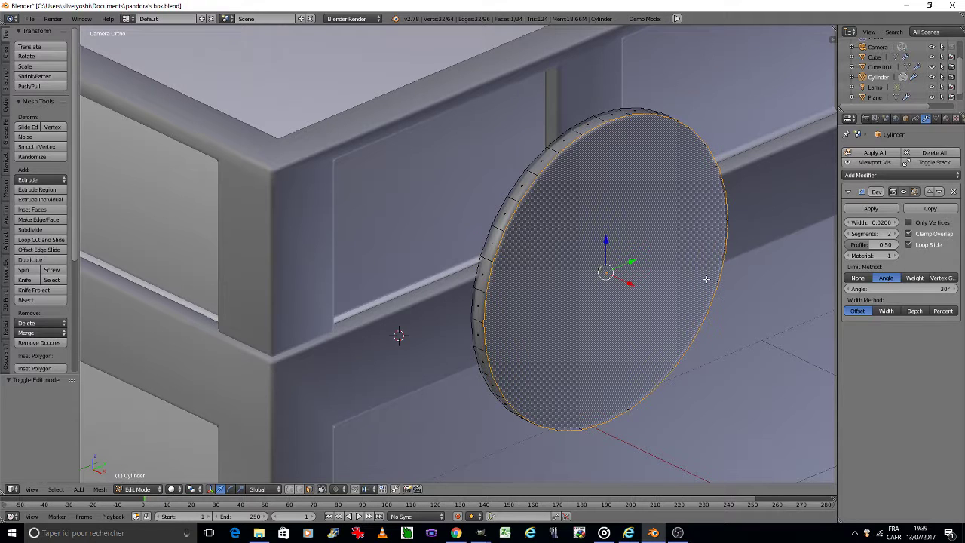
key(i)
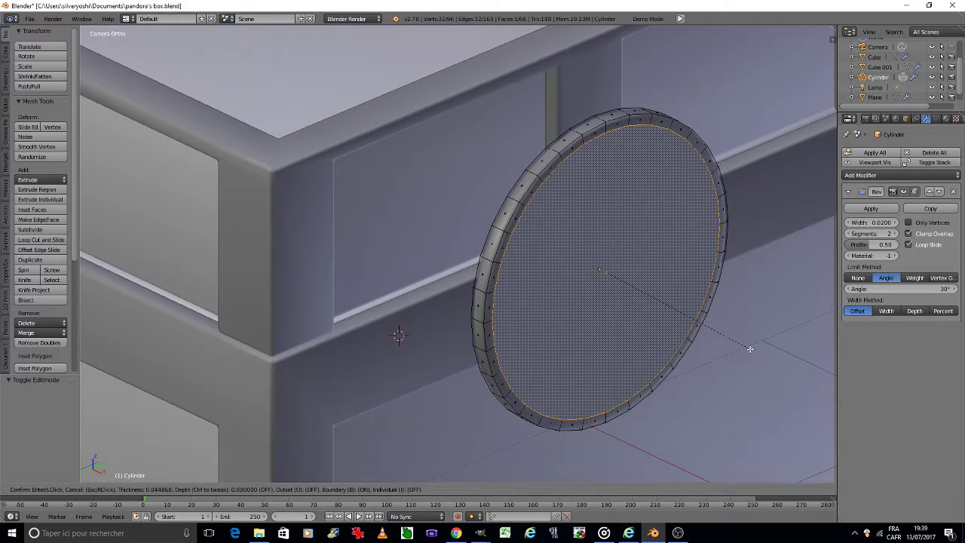
click(750, 350)
- Try further inset rings, then cancel and undo the extra insets
key(i)
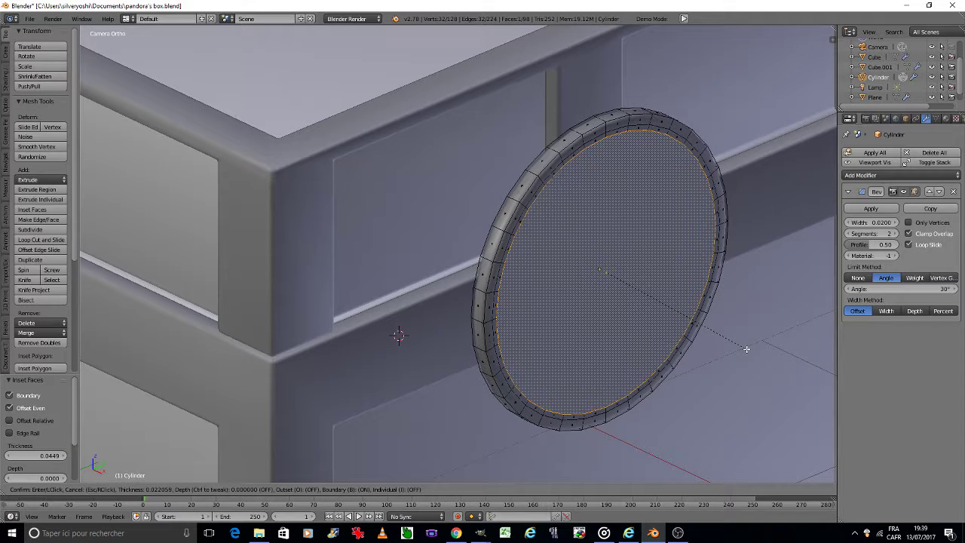
click(728, 349)
key(i)
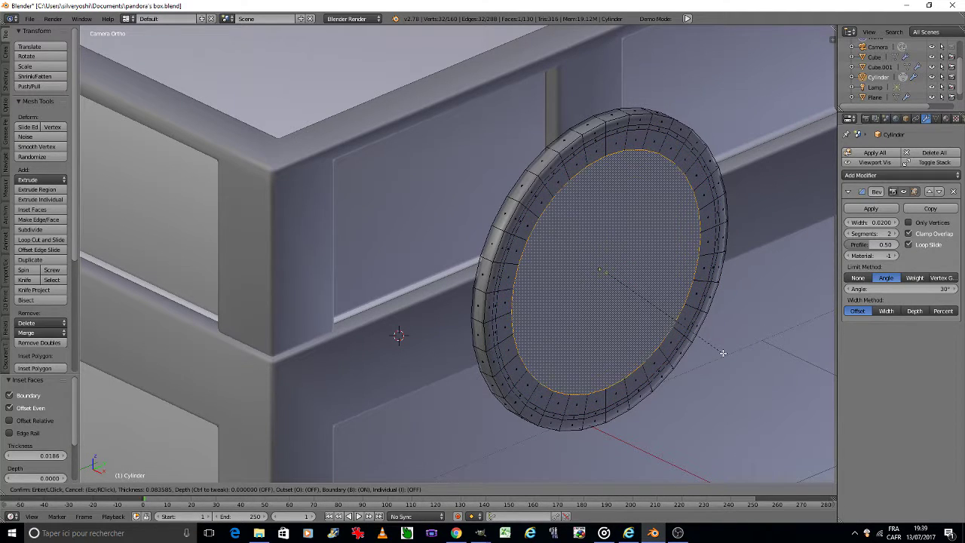
click(716, 351)
key(i)
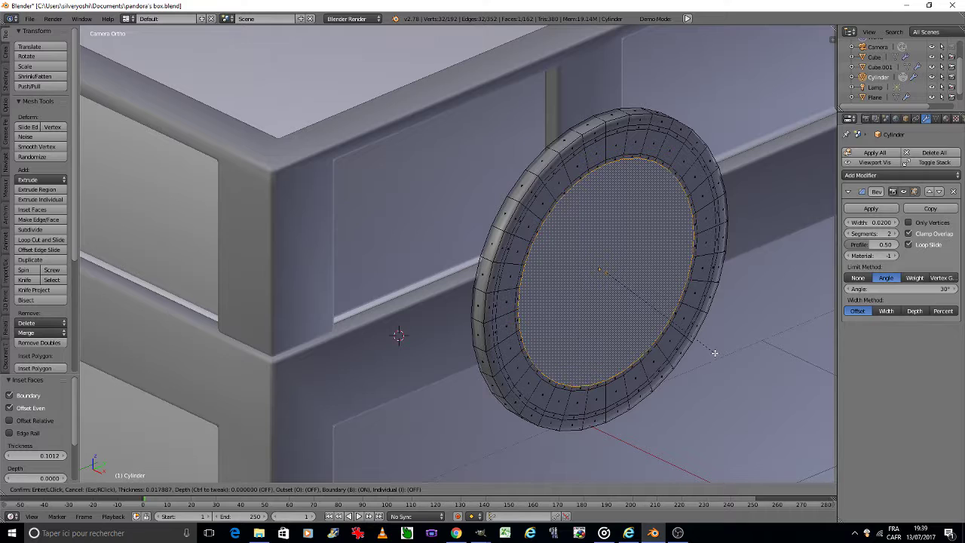
key(Escape)
key(ctrl+z)
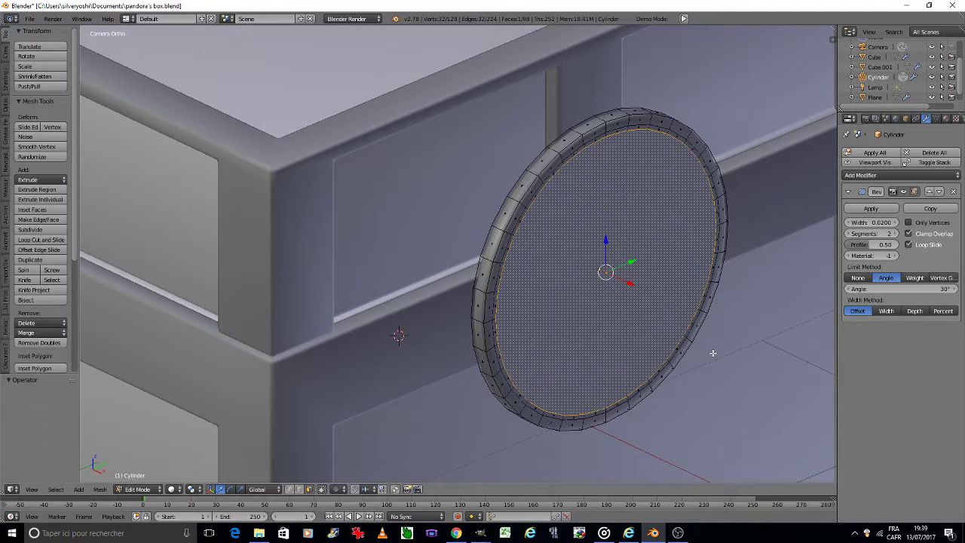
key(ctrl+z)
- Enlarge the front face to 1.034 and inset it into rings, one at 0.0719
key(s)
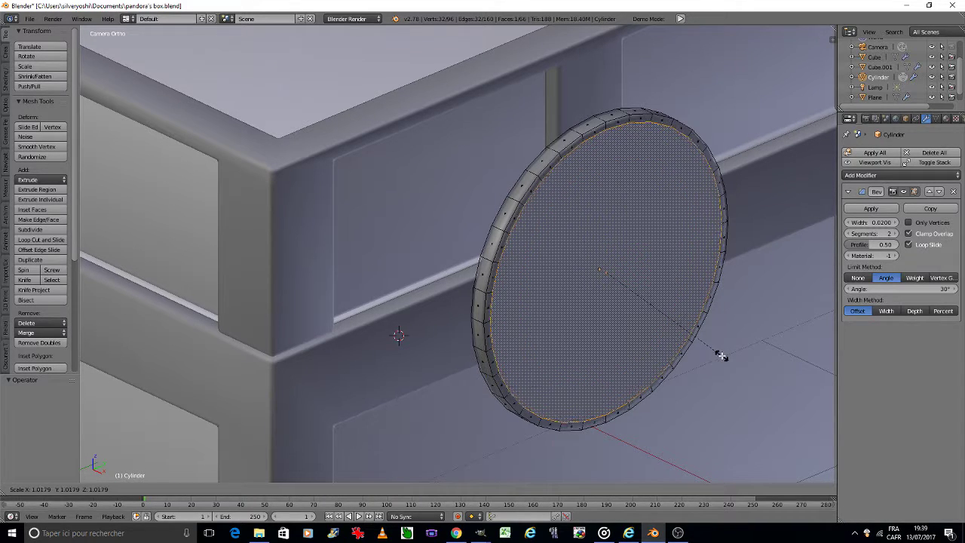
click(722, 358)
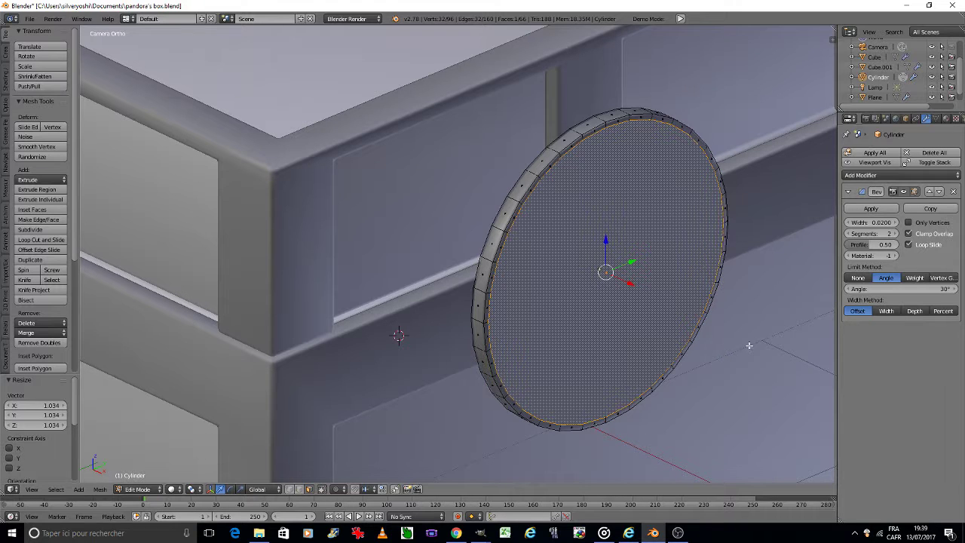
key(i)
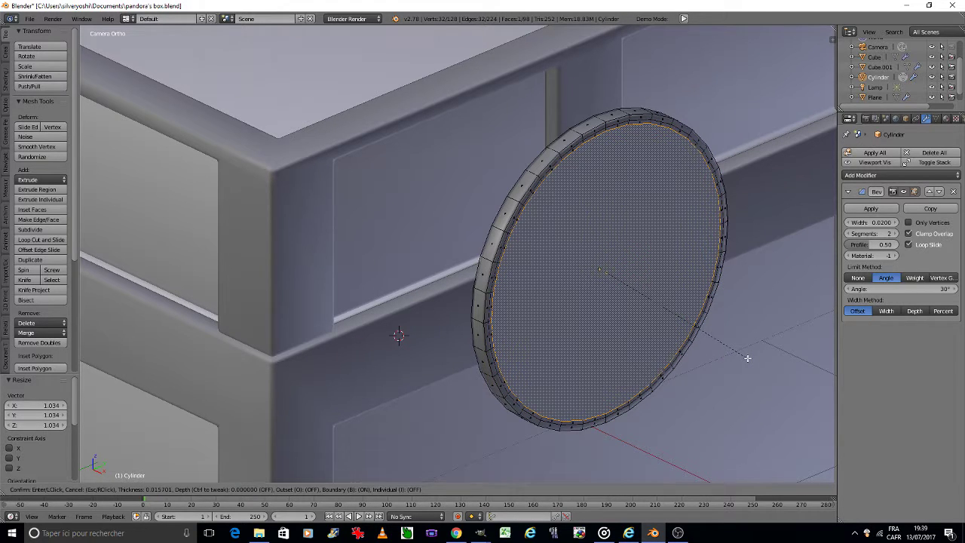
click(747, 358)
key(i)
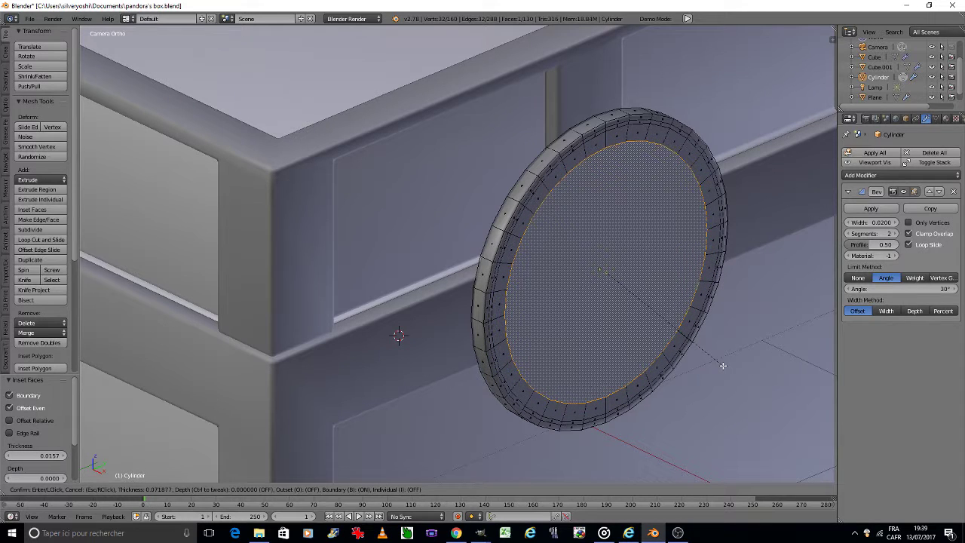
click(722, 366)
key(i)
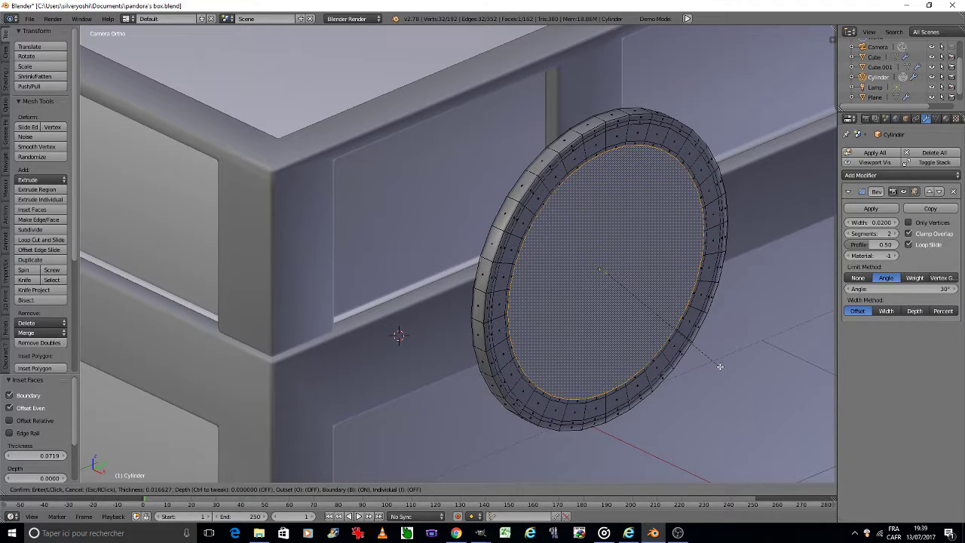
click(720, 366)
- Apply the cylinder's rotation and scale in Object Mode, then return to Edit Mode in right view
key(Tab)
key(ctrl+a)
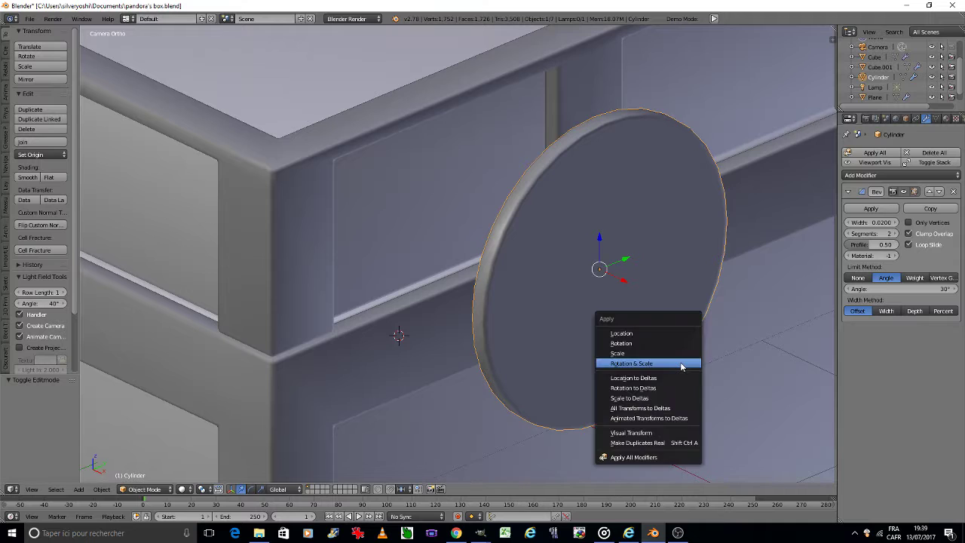
click(681, 367)
key(Tab)
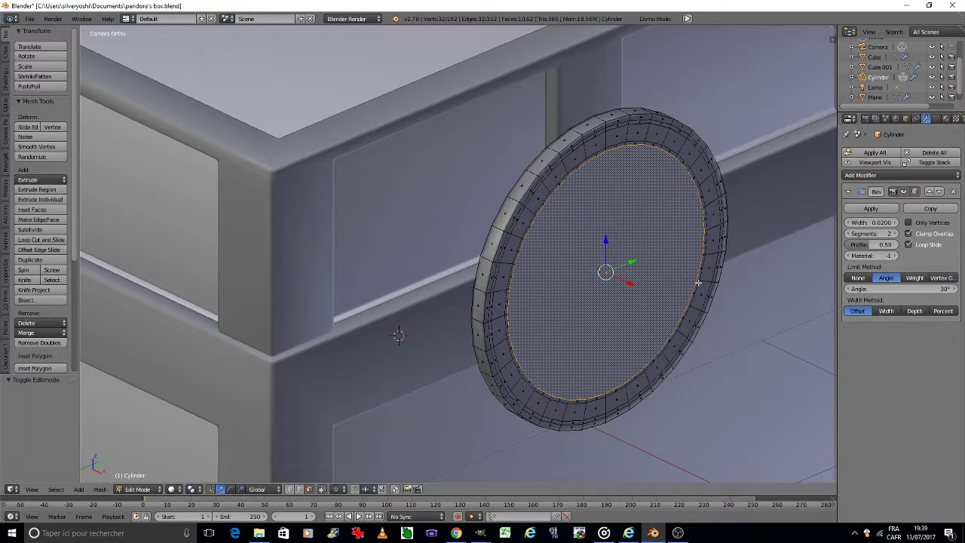
middle_drag(411, 332, 414, 330)
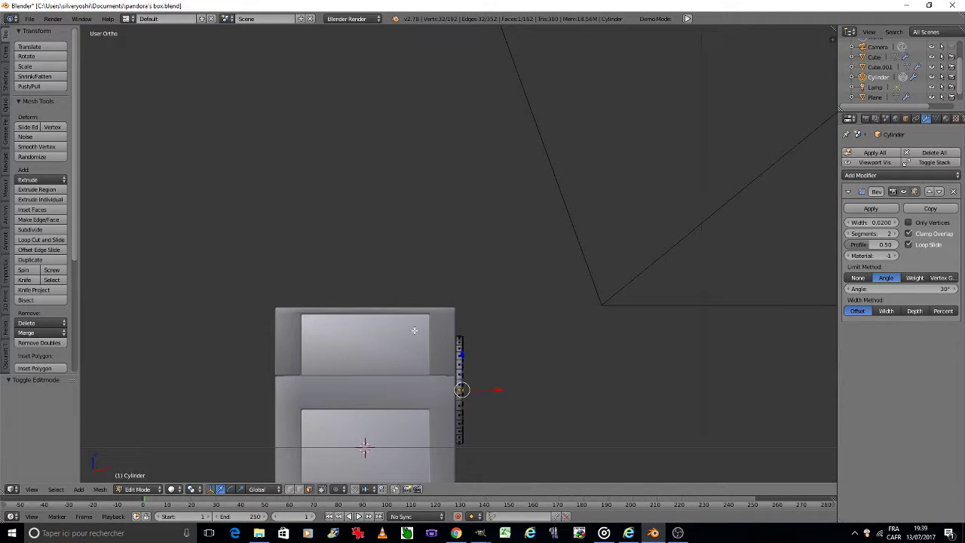
key(KP_3)
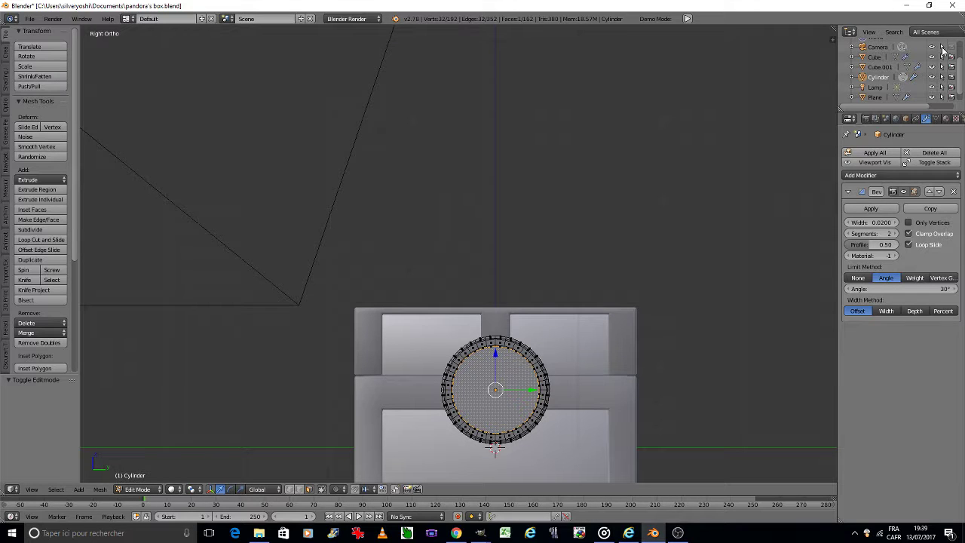
scroll(482, 379, up, 4)
- Select the outer edge loop around the cylinder's rim
scroll(490, 369, up, 3)
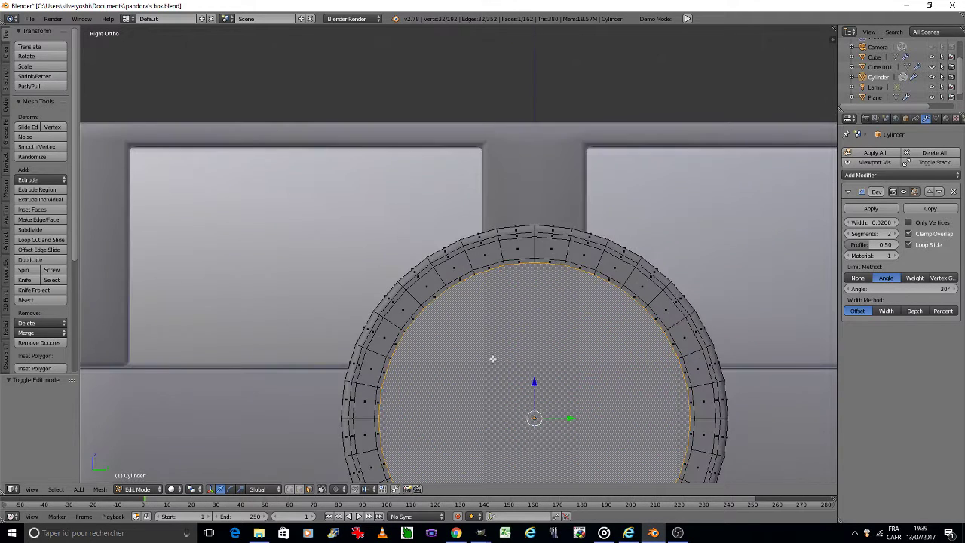
shift+middle_drag(493, 357, 484, 186)
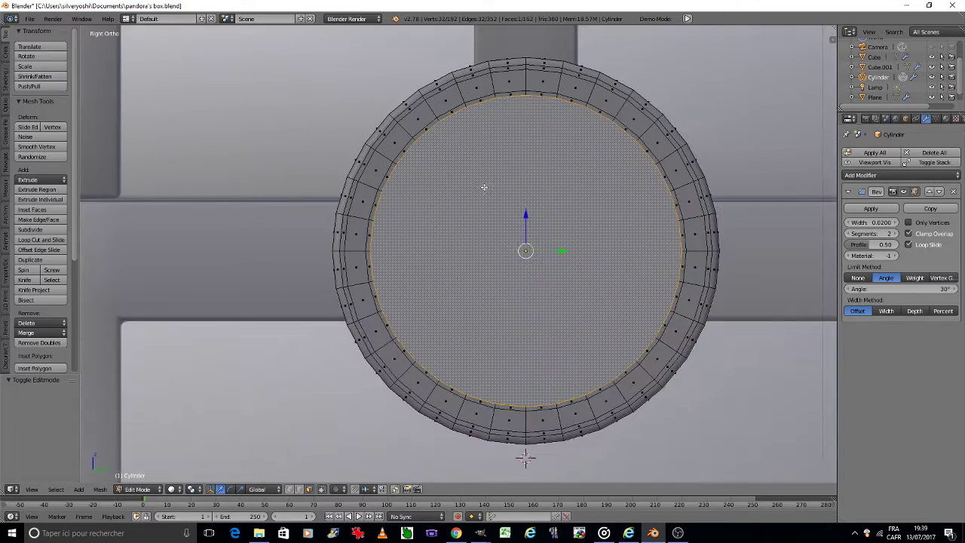
right_click(377, 359)
ctrl+right_click(401, 115)
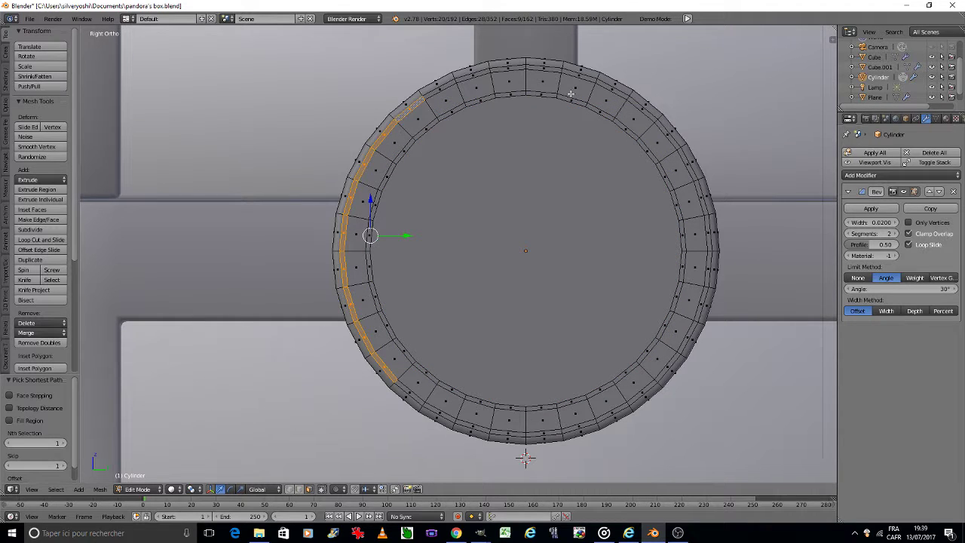
ctrl+right_click(692, 171)
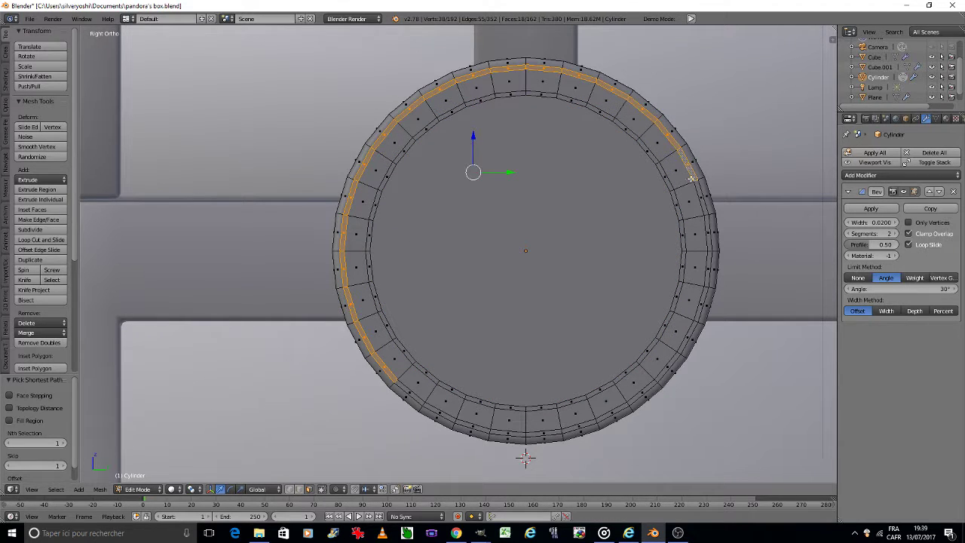
ctrl+right_click(634, 396)
ctrl+right_click(410, 389)
- Add the inner edge loop of the rim to the selection
ctrl+right_click(420, 369)
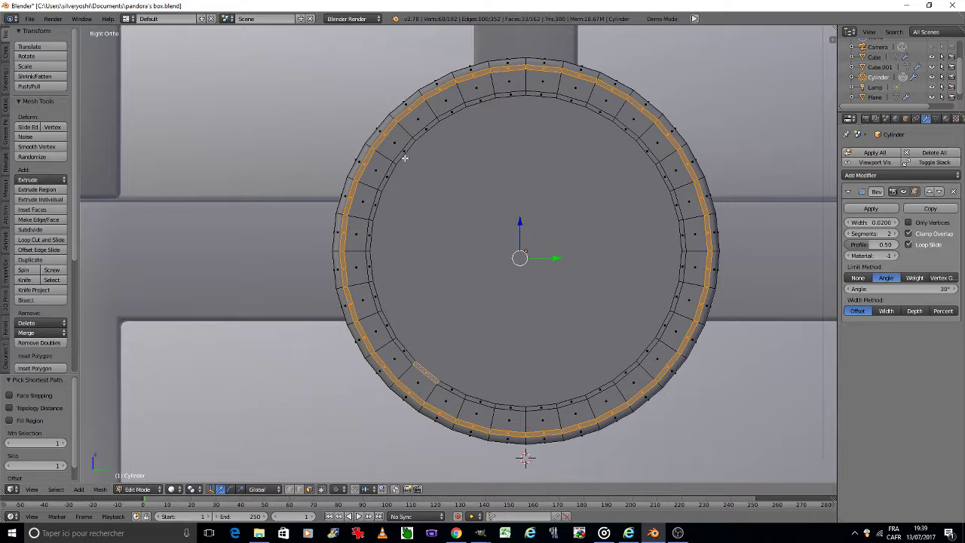
ctrl+right_click(404, 150)
ctrl+right_click(648, 150)
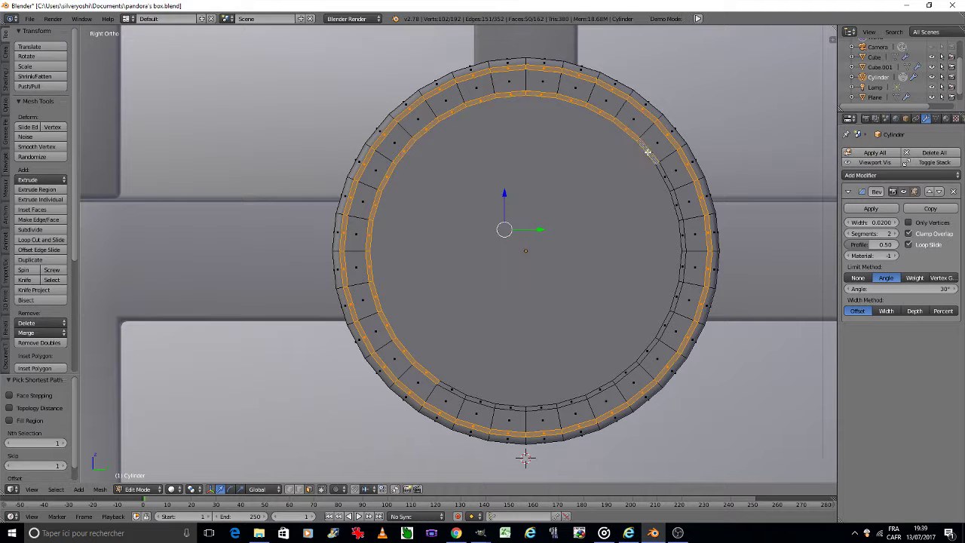
ctrl+right_click(564, 403)
ctrl+right_click(455, 390)
- Bevel both selected loops by about 0.0159 and switch to Object Mode
scroll(489, 369, down, 2)
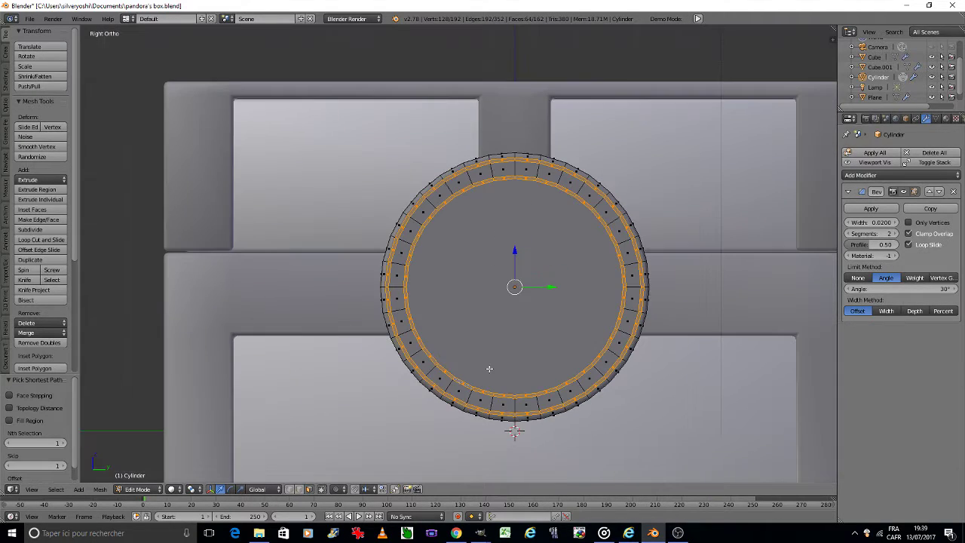
key(KP_4)
key(KP_8)
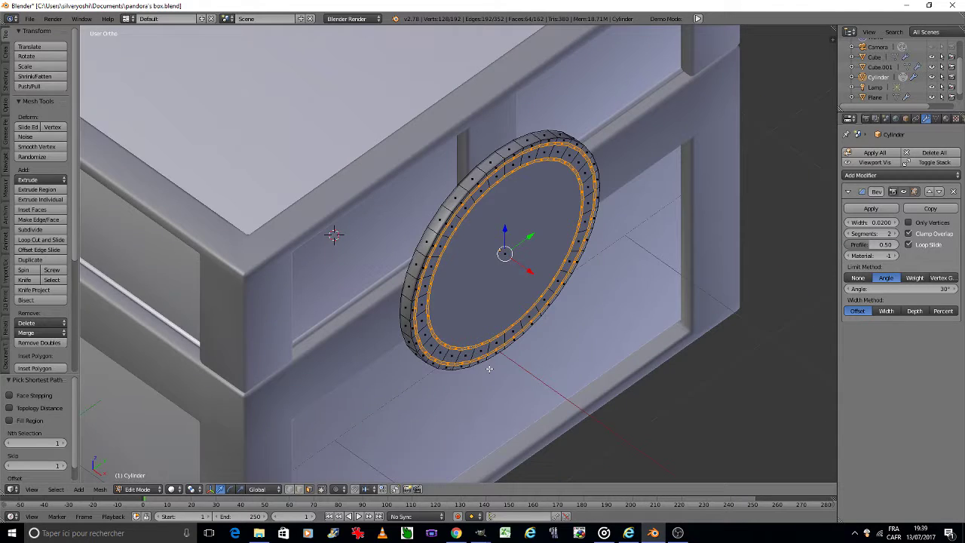
scroll(563, 332, up, 1)
key(ctrl+b)
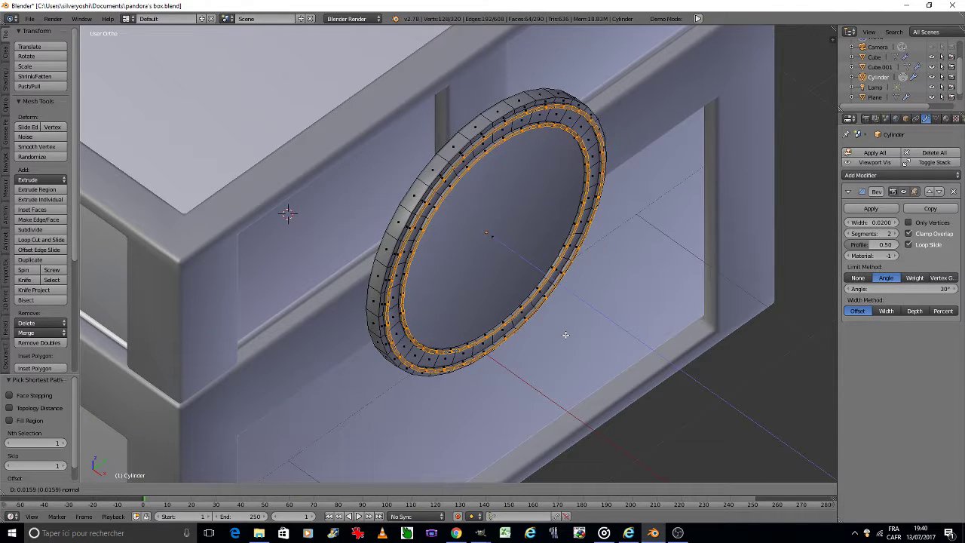
click(566, 334)
key(Tab)
click(526, 343)
- Apply the grooved cylinder's rotation and scale
key(ctrl+a)
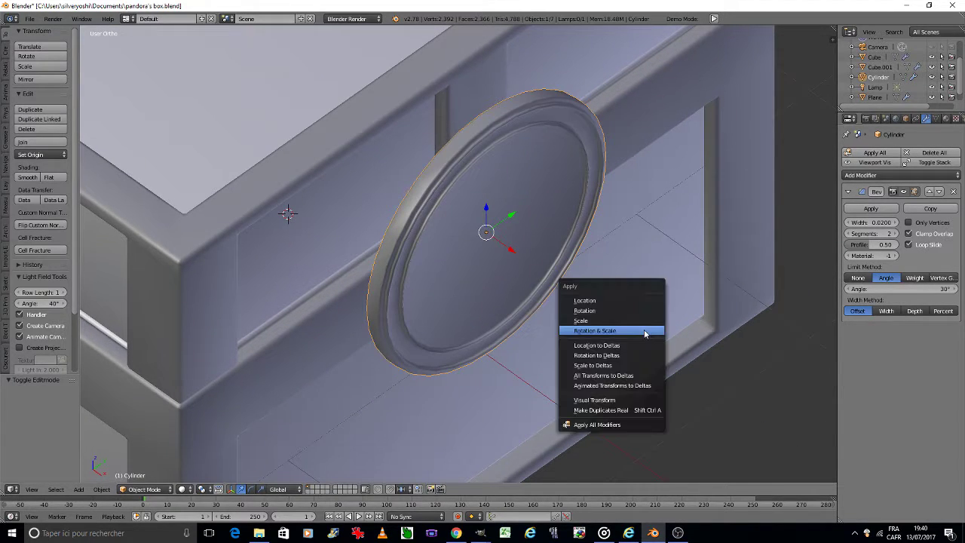
click(644, 334)
scroll(639, 326, down, 2)
scroll(630, 325, down, 3)
- Inspect the bevelled rim through the camera and face-on from the front
key(KP_0)
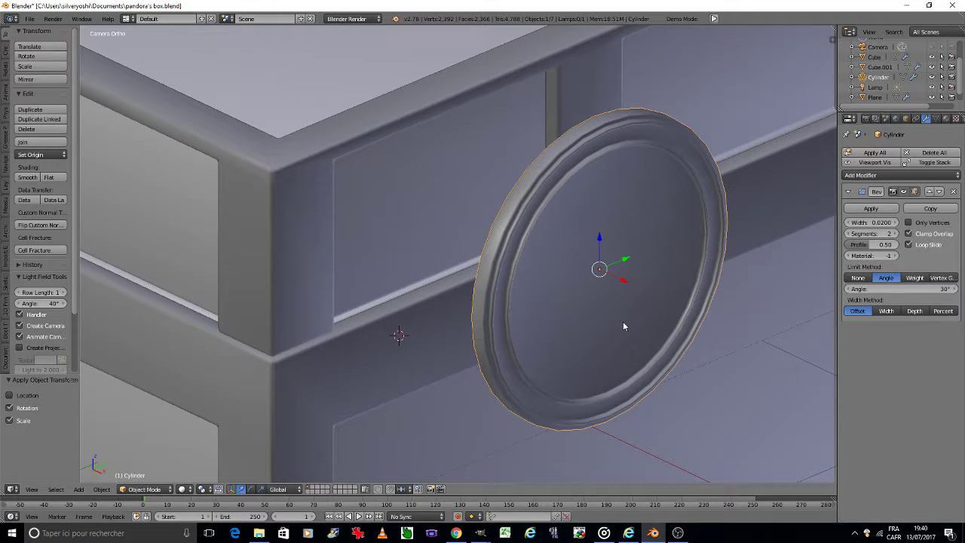
scroll(623, 326, down, 1)
scroll(623, 326, down, 5)
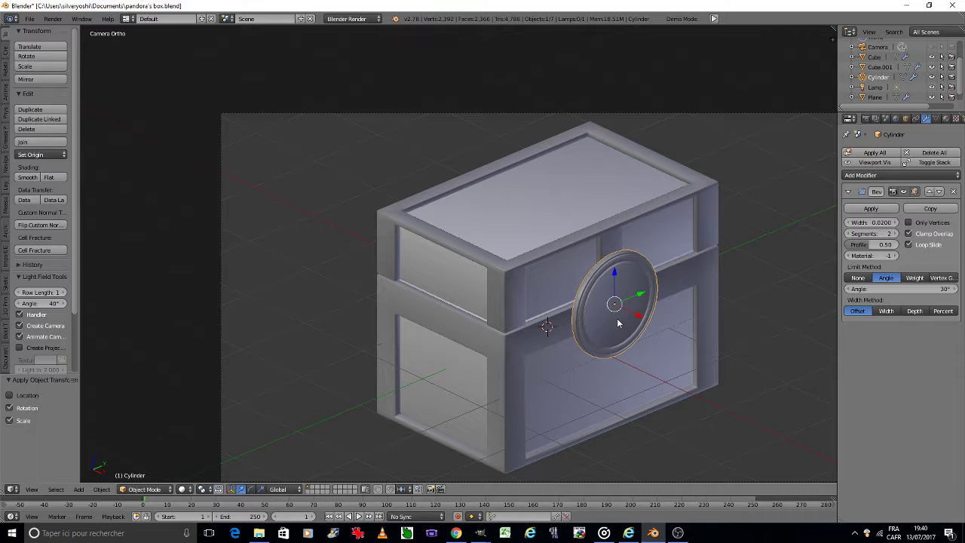
middle_drag(617, 323, 573, 339)
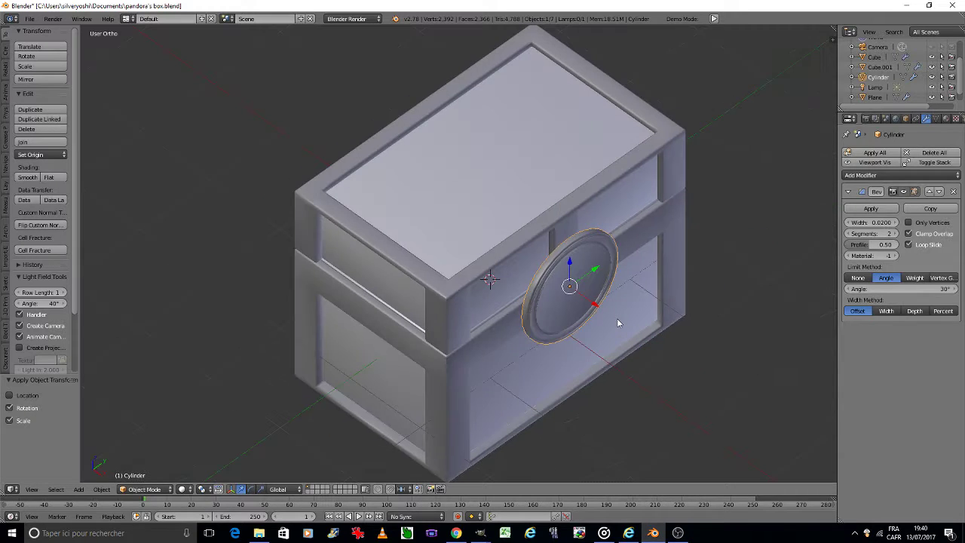
key(KP_1)
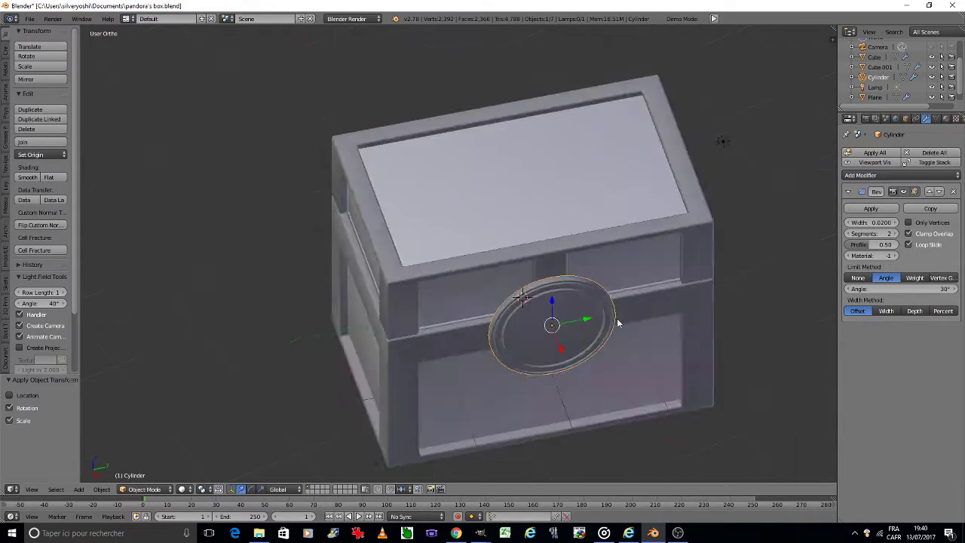
key(KP_8)
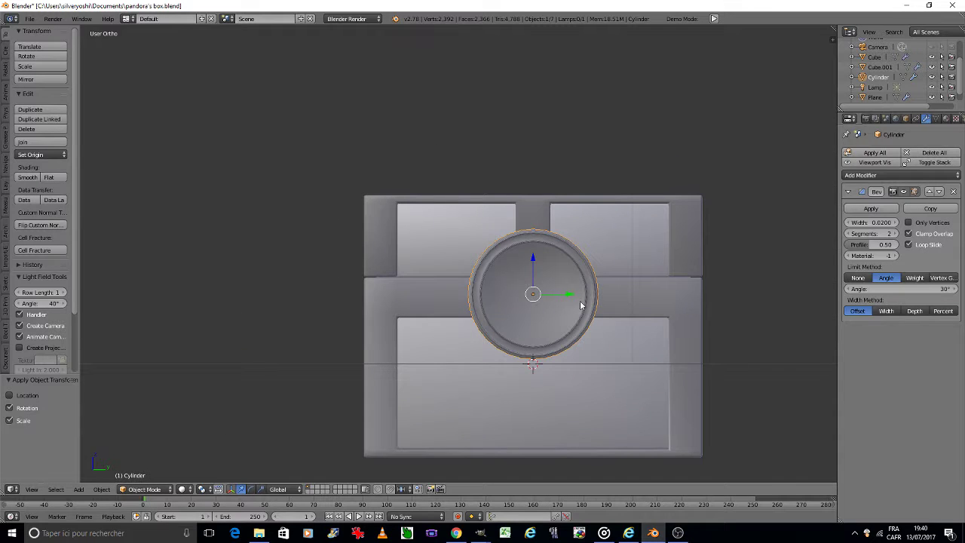
scroll(546, 284, up, 2)
scroll(540, 287, up, 3)
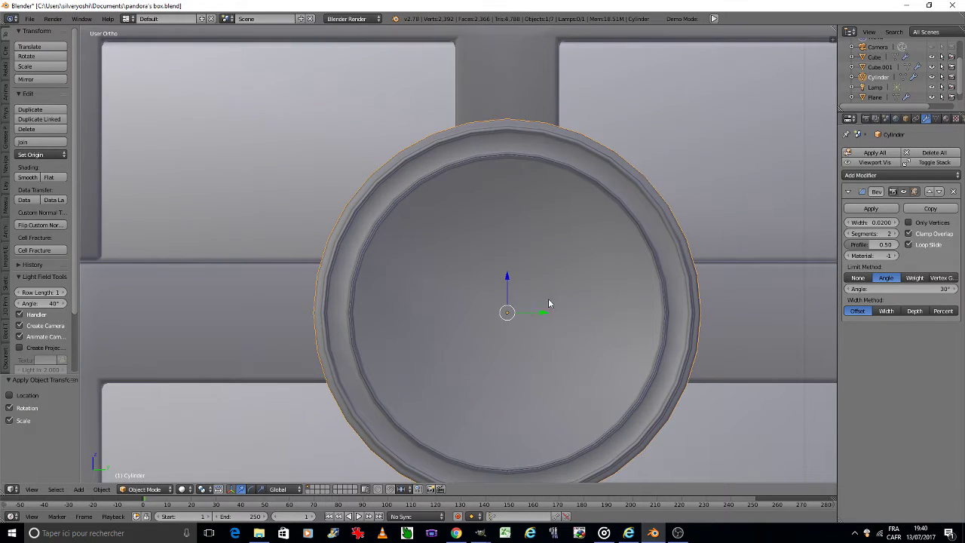
shift+middle_drag(548, 299, 542, 239)
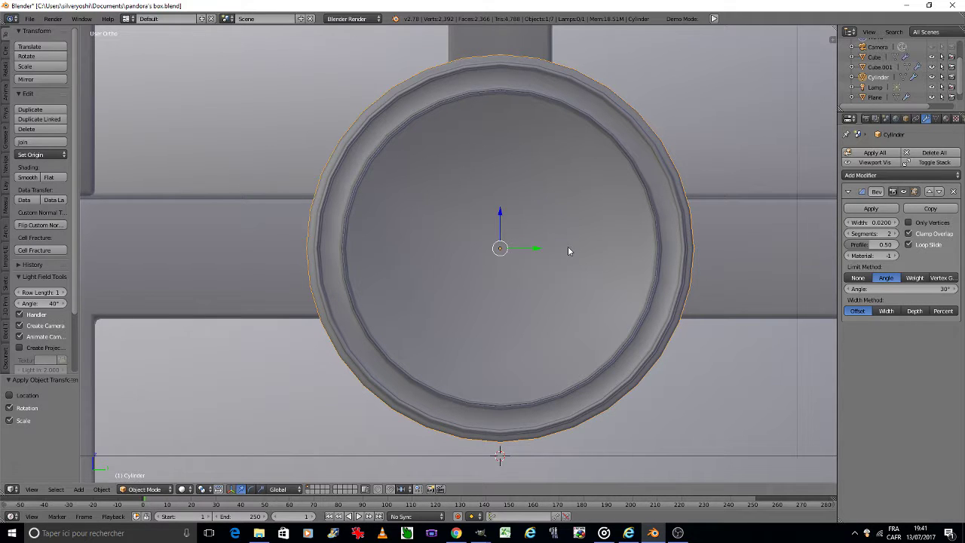
scroll(569, 250, down, 3)
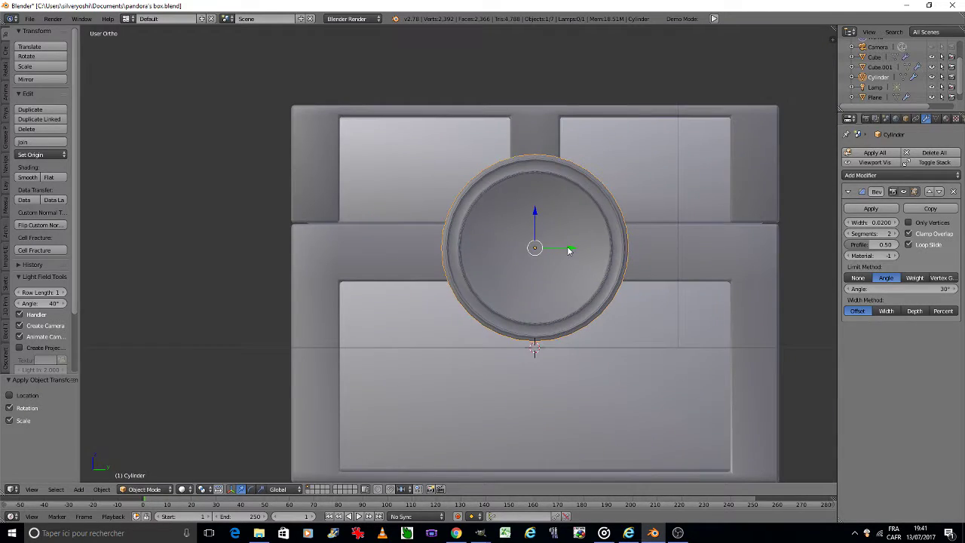
- Duplicate the cylinder, slide the copy along X, and shrink it keeping X unchanged
key(KP_1)
scroll(598, 245, up, 3)
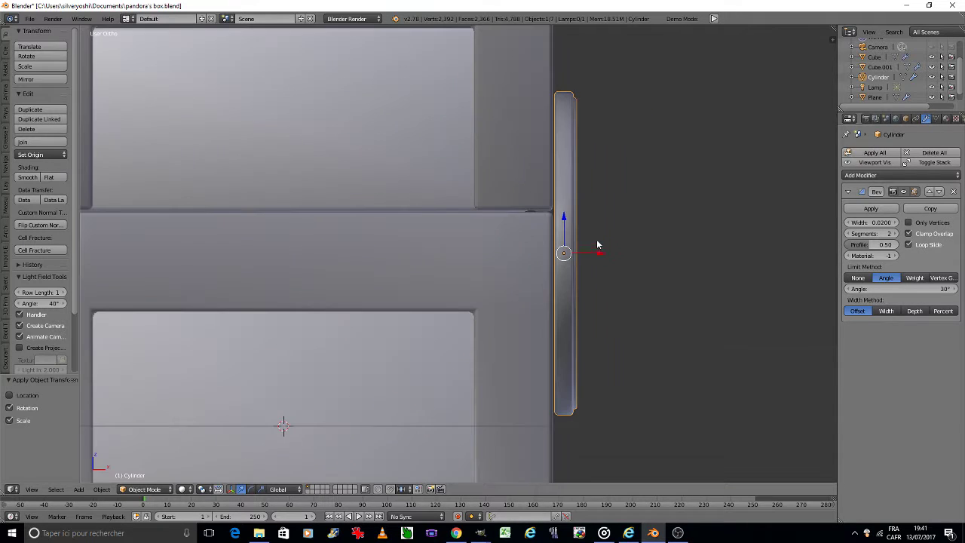
key(shift+d)
key(x)
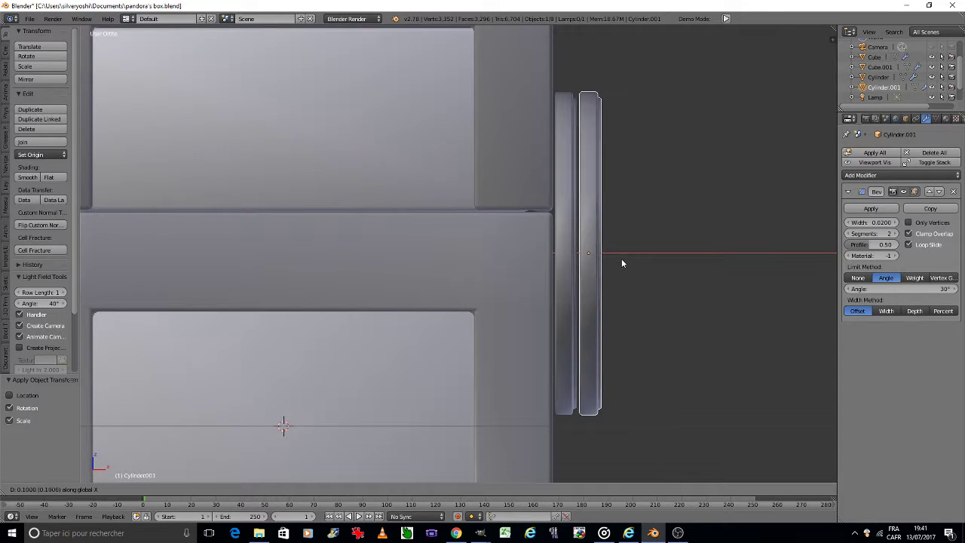
click(622, 263)
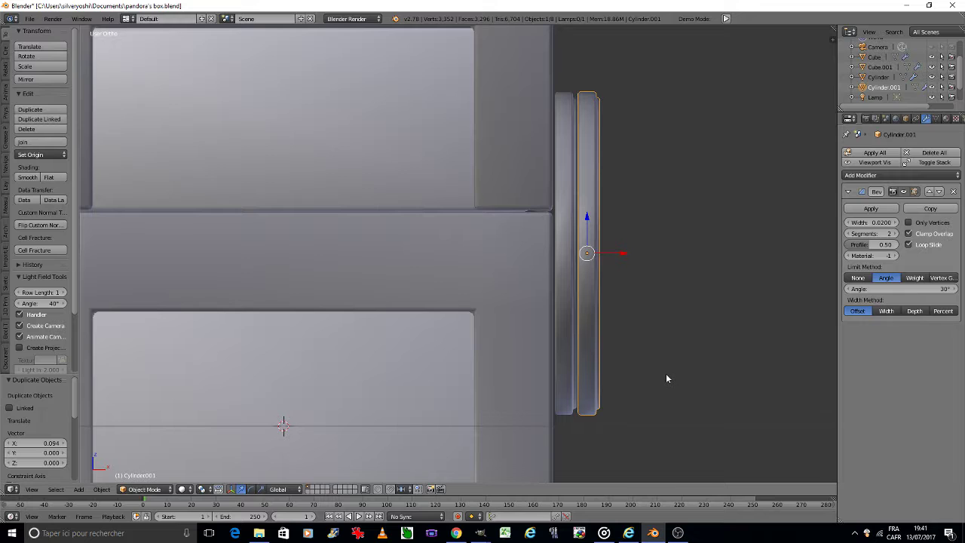
key(s)
key(shift+x)
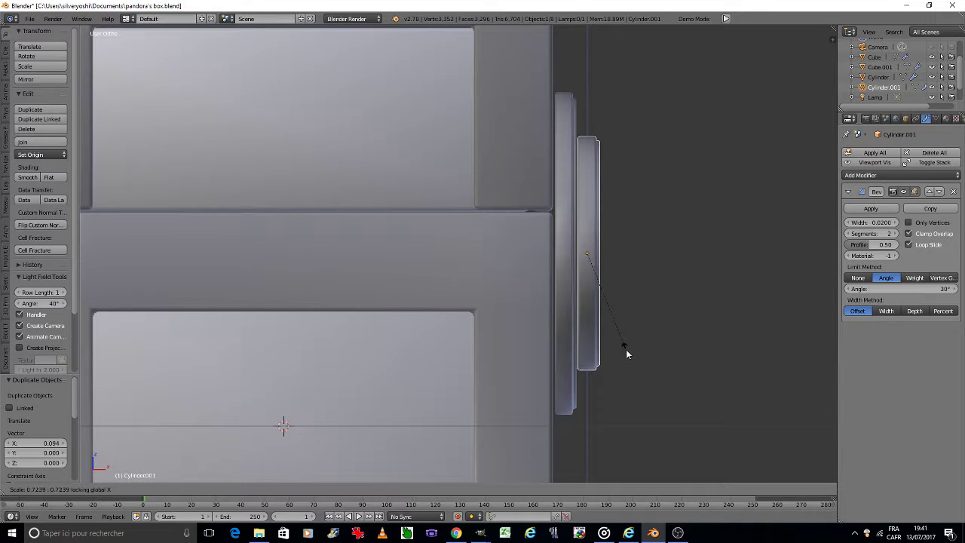
click(626, 354)
- Enlarge the lock ring to 1.116, keeping its X thickness
key(KP_6)
key(KP_6)
key(KP_6)
key(ctrl+KP_6)
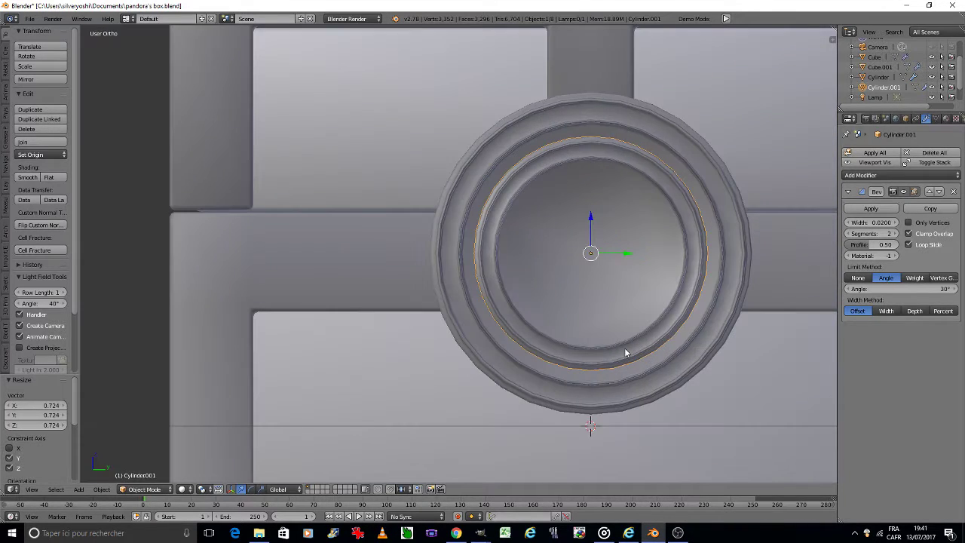
key(s)
key(shift+x)
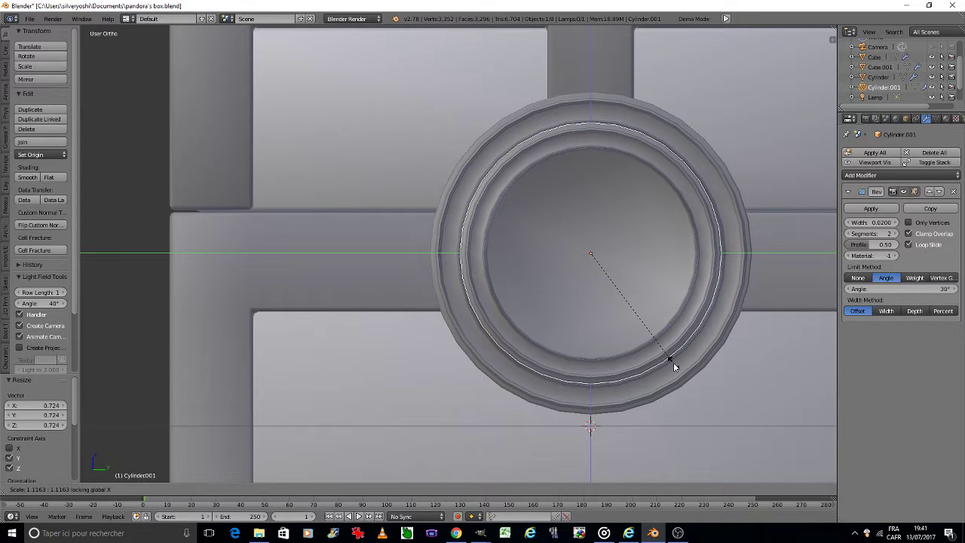
click(673, 362)
- Apply the ring's rotation and scale, then duplicate it as Cylinder.002
key(KP_4)
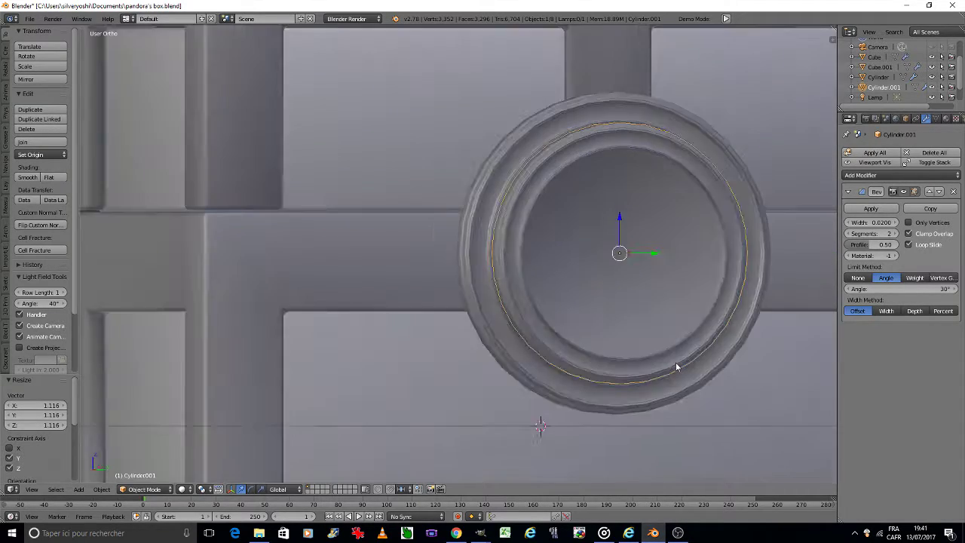
key(KP_4)
key(KP_4)
key(KP_4)
key(KP_4)
key(KP_4)
scroll(662, 333, up, 2)
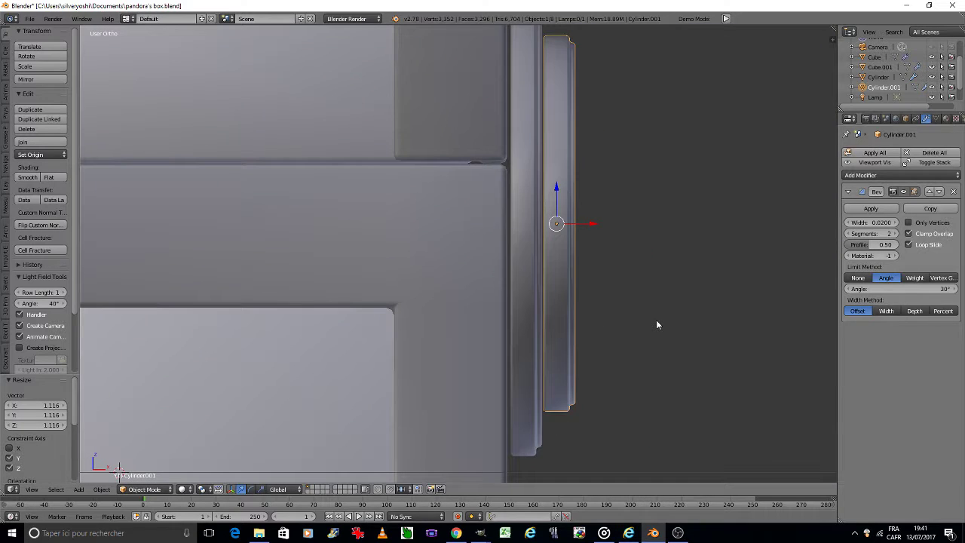
key(ctrl+a)
click(656, 323)
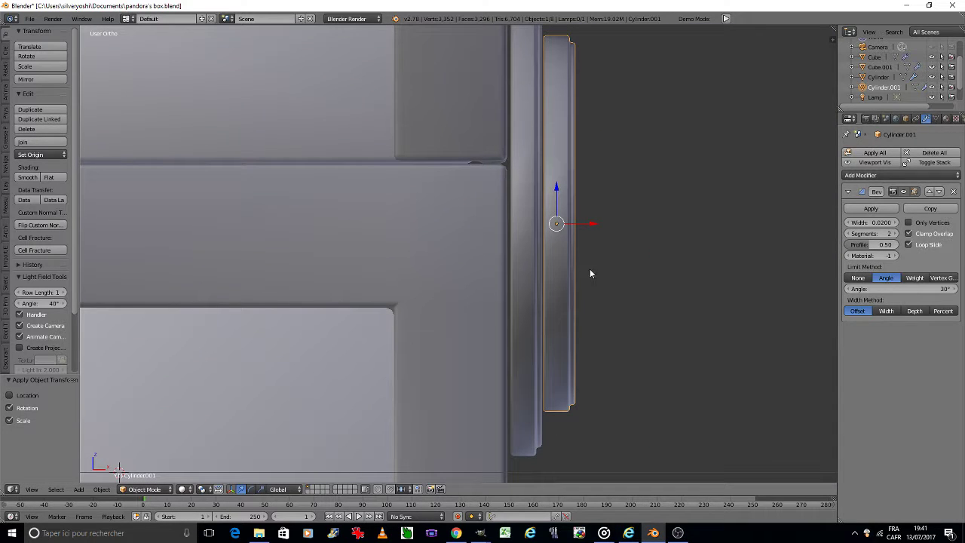
key(shift+d)
- Move the copied ring 0.094 along X in front of the original ring
key(x)
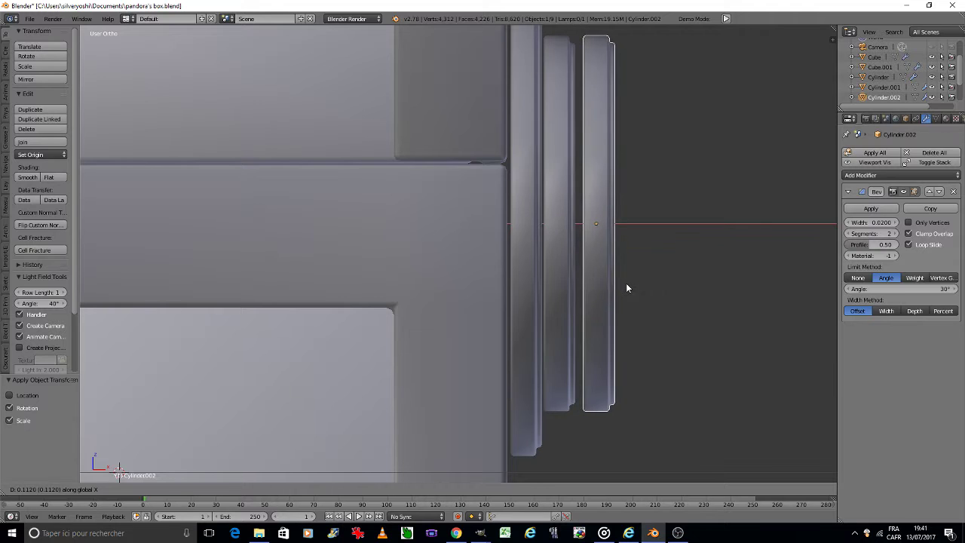
click(620, 288)
key(KP_6)
key(KP_6)
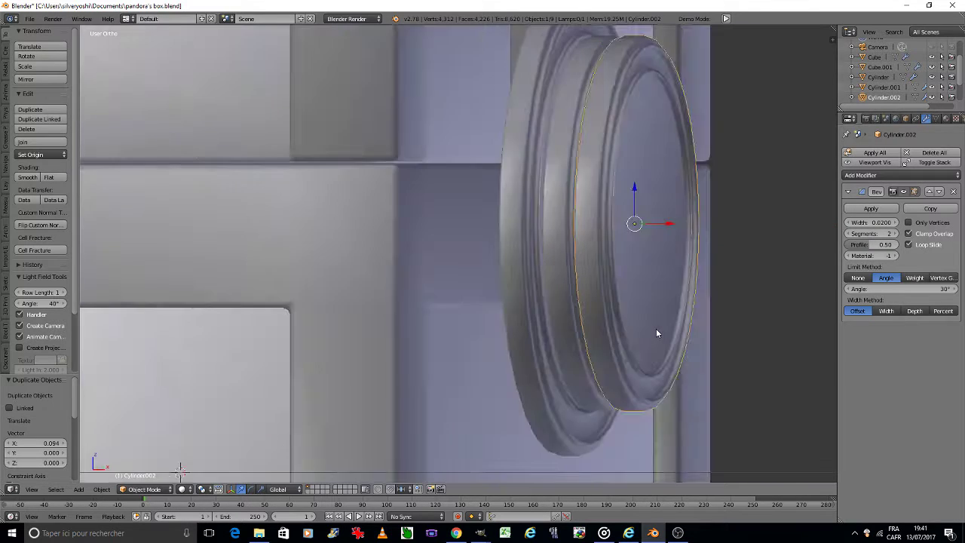
key(KP_6)
key(KP_6)
key(KP_6)
key(KP_6)
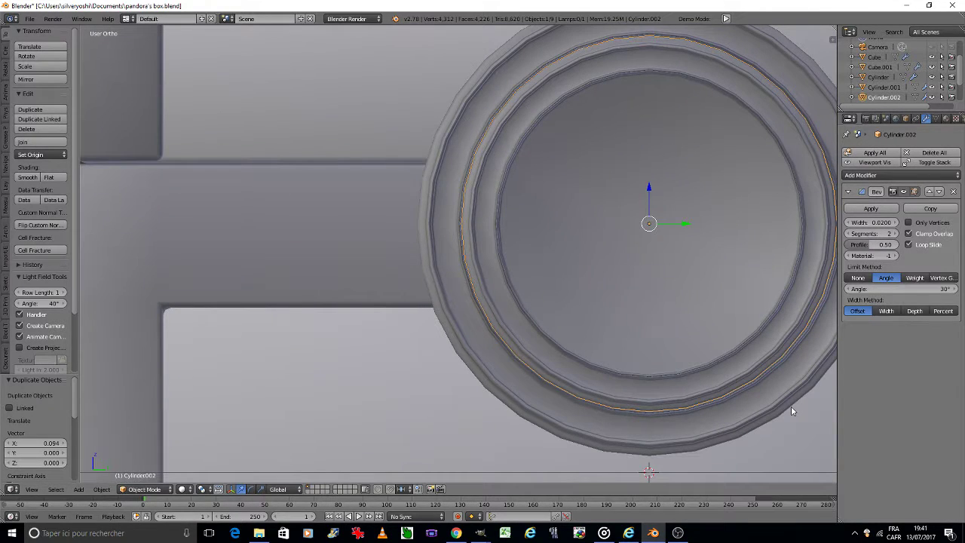
- Shrink the copied ring to 0.802 and apply its rotation and scale
key(s)
key(shift+x)
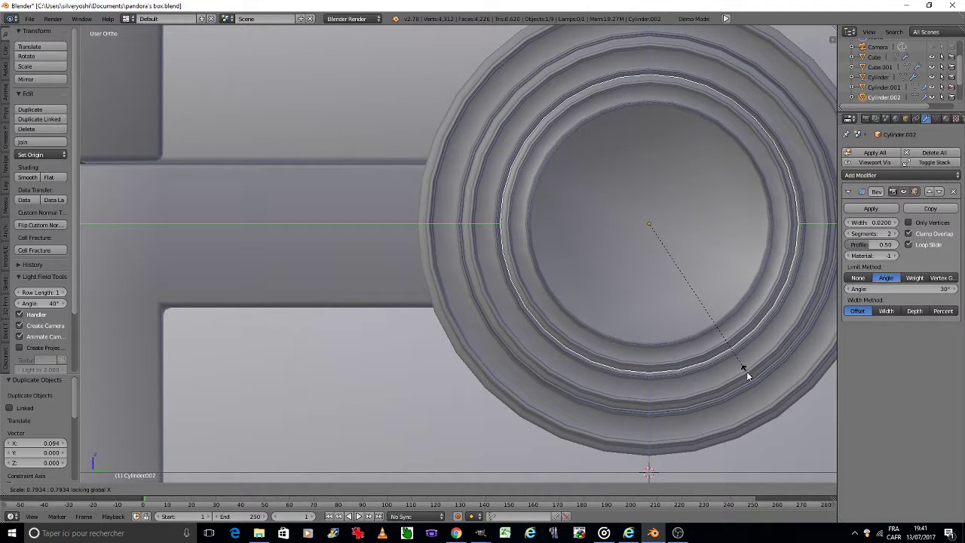
click(747, 374)
scroll(651, 332, down, 2)
key(ctrl+a)
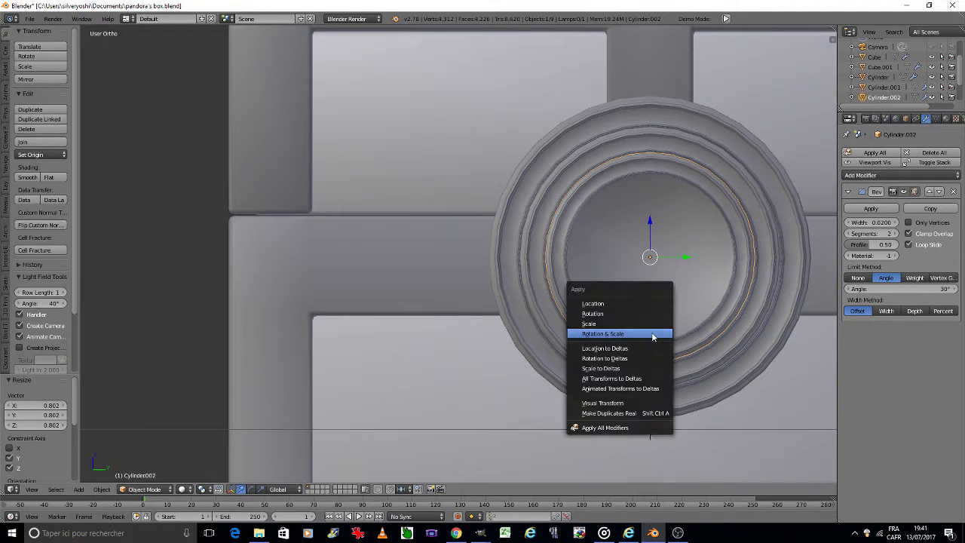
click(651, 331)
scroll(646, 328, down, 2)
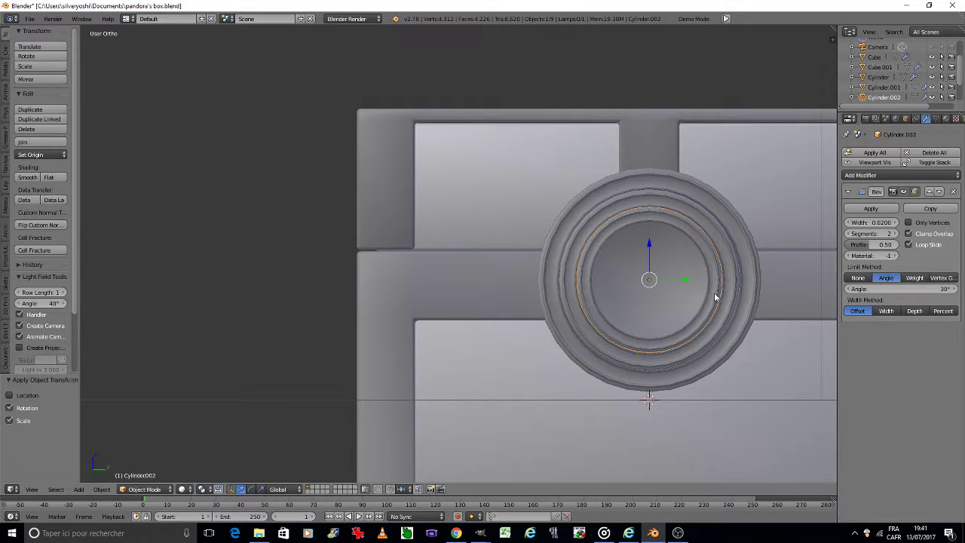
- Deselect everything and view the chest through the scene camera
scroll(697, 292, up, 3)
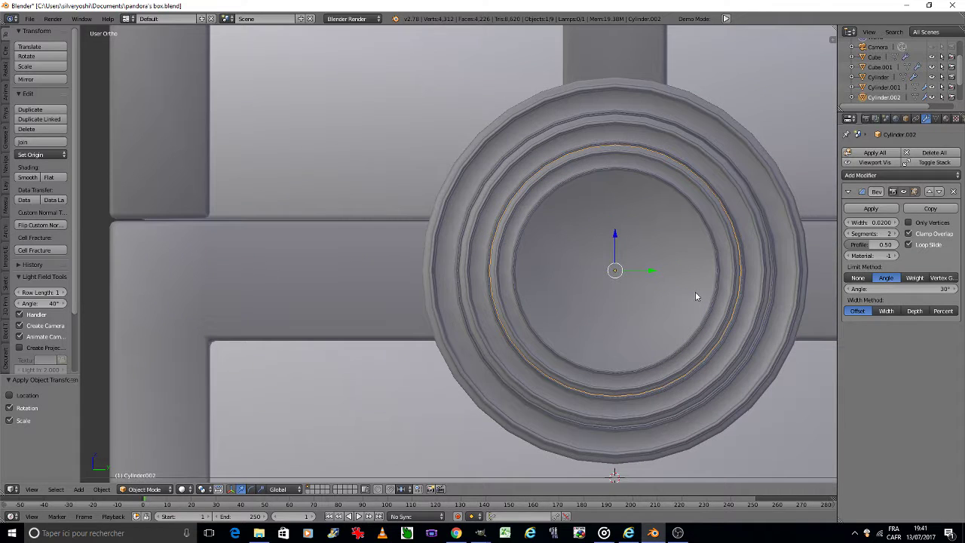
scroll(693, 296, down, 4)
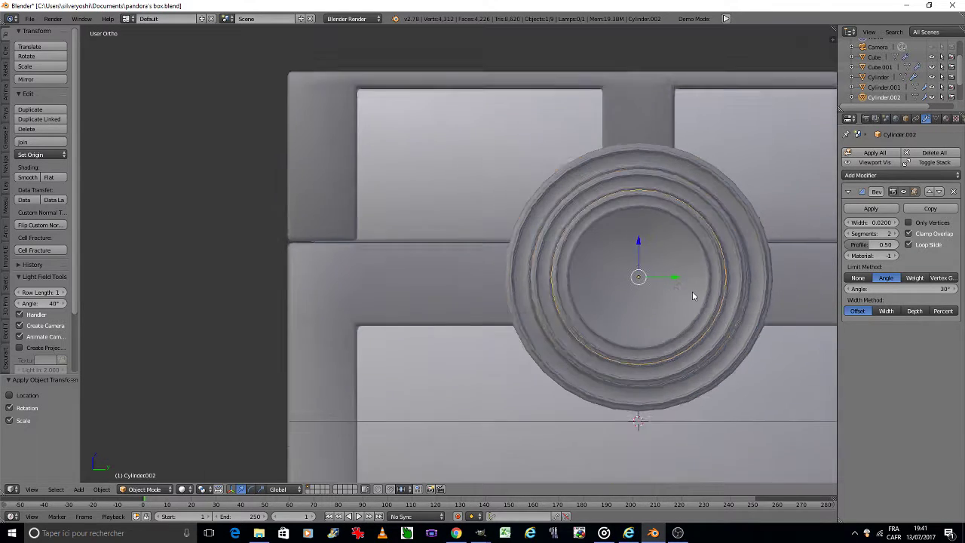
scroll(692, 291, down, 3)
key(a)
key(KP_0)
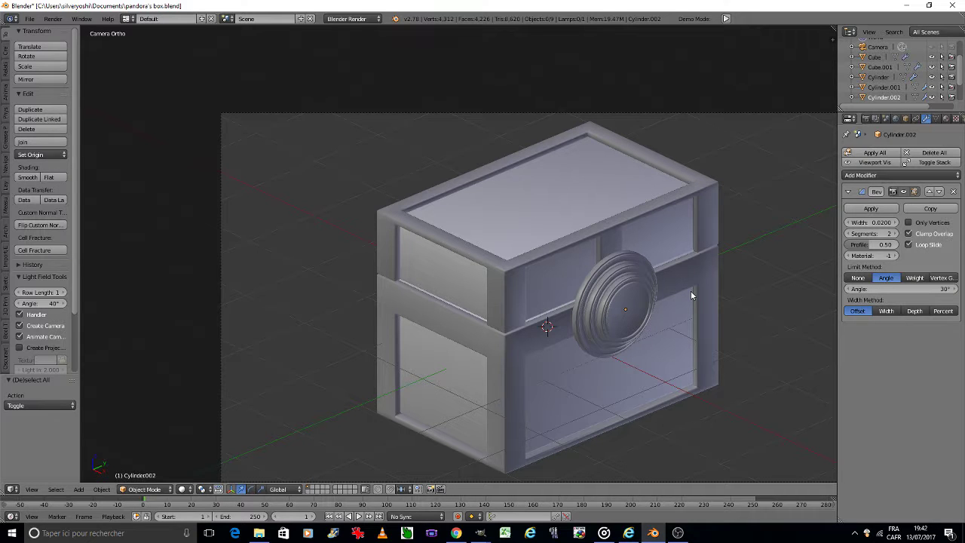
- Switch to a straight front view with the lock rings centred and zoomed in
scroll(476, 159, up, 3)
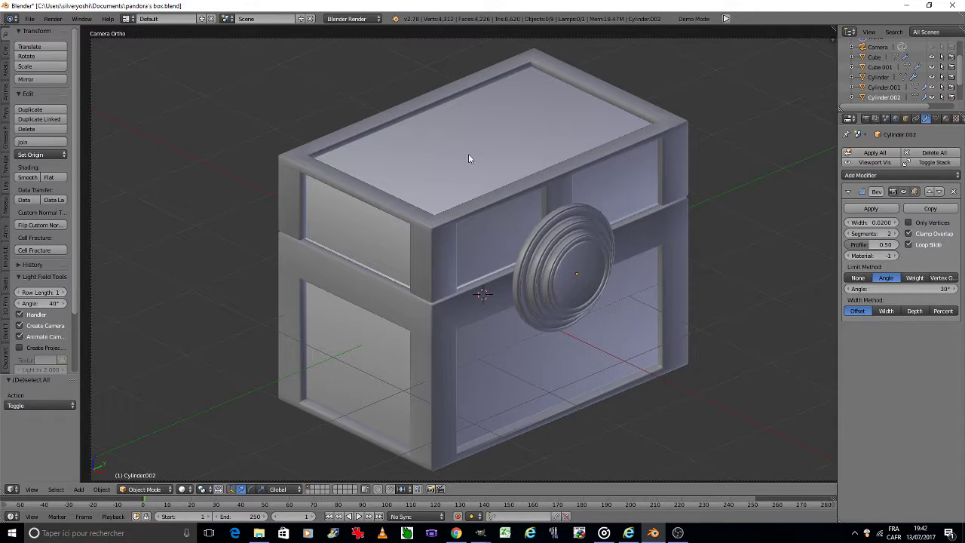
shift+middle_drag(475, 172, 471, 158)
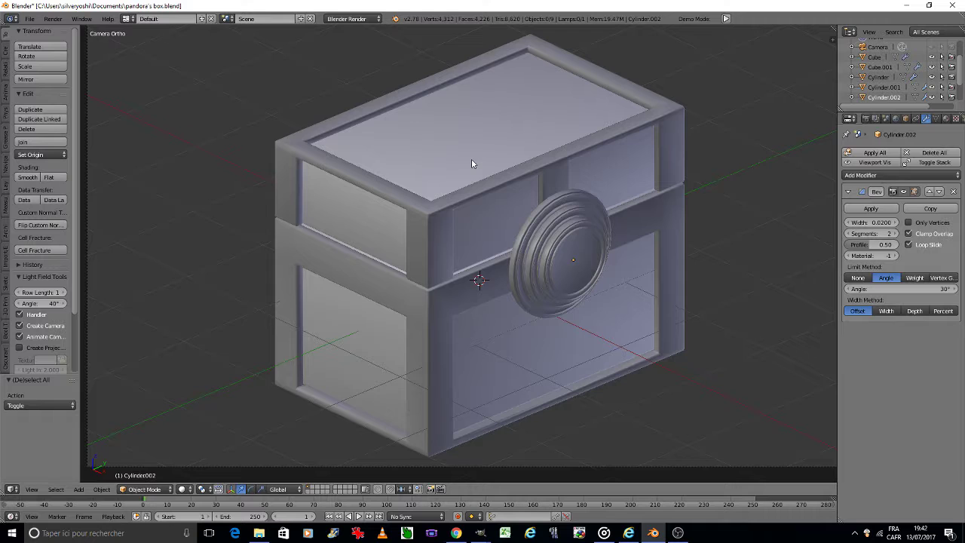
key(KP_1)
shift+middle_drag(665, 265, 556, 204)
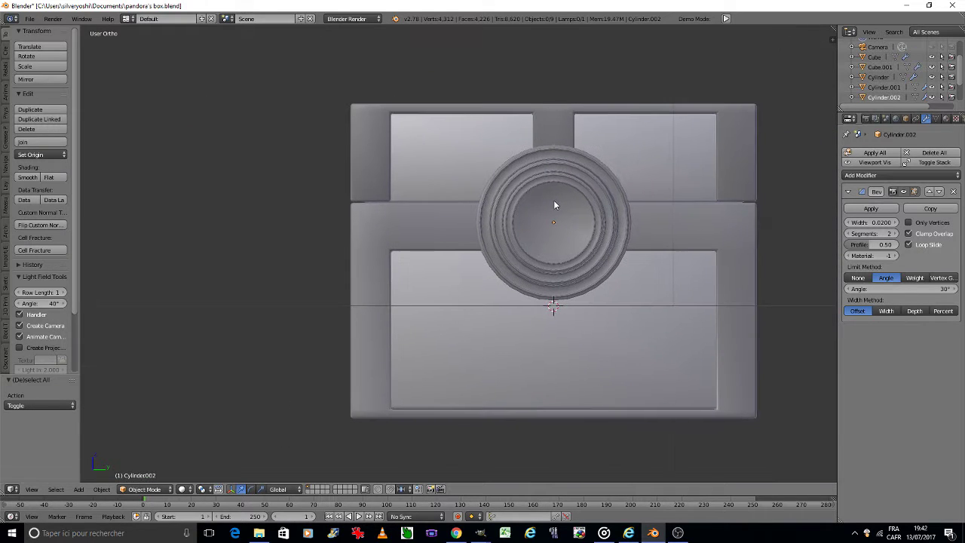
scroll(558, 202, up, 3)
scroll(643, 178, up, 2)
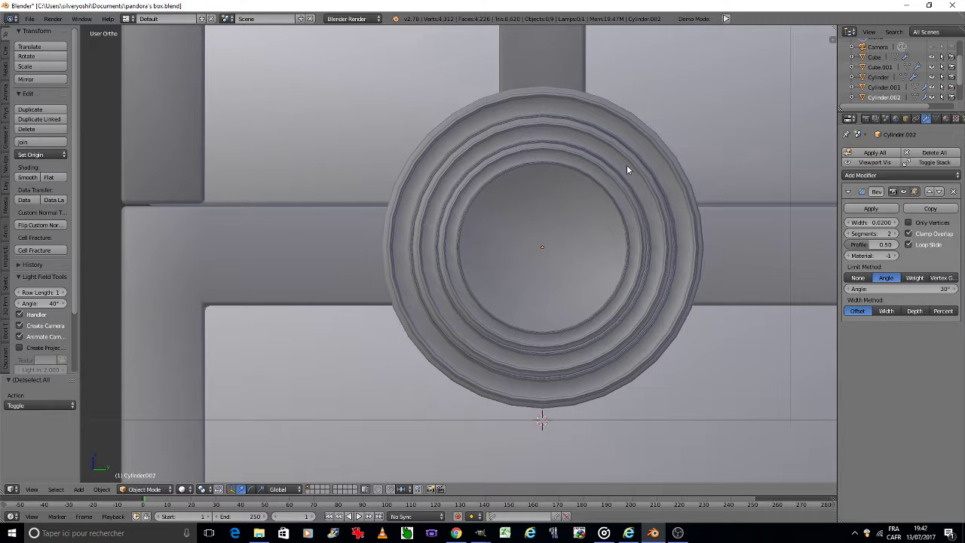
- Delete the frontmost copied ring, Cylinder.002
right_click(627, 169)
key(x)
right_click(583, 190)
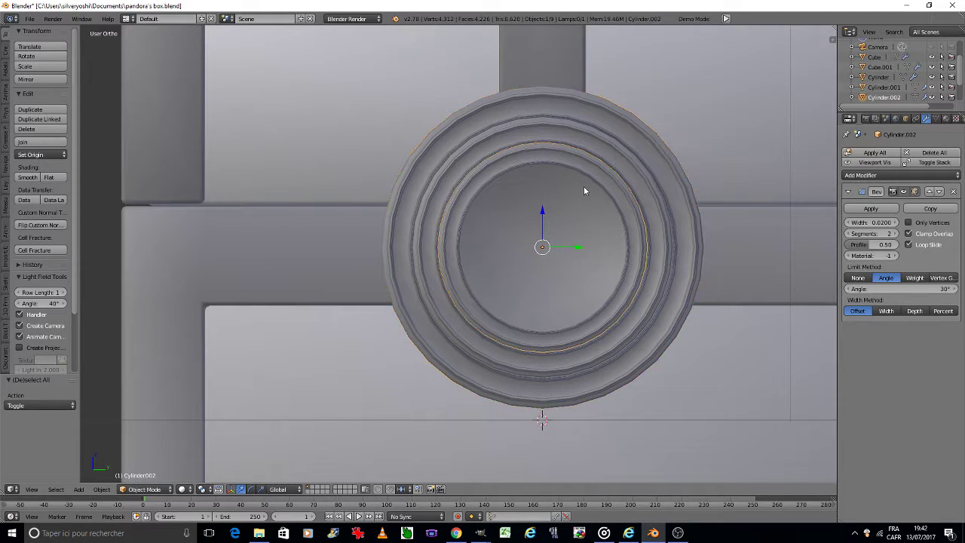
key(x)
click(583, 189)
- Delete the other added lock ring, leaving only the original outer ring
right_click(600, 170)
key(x)
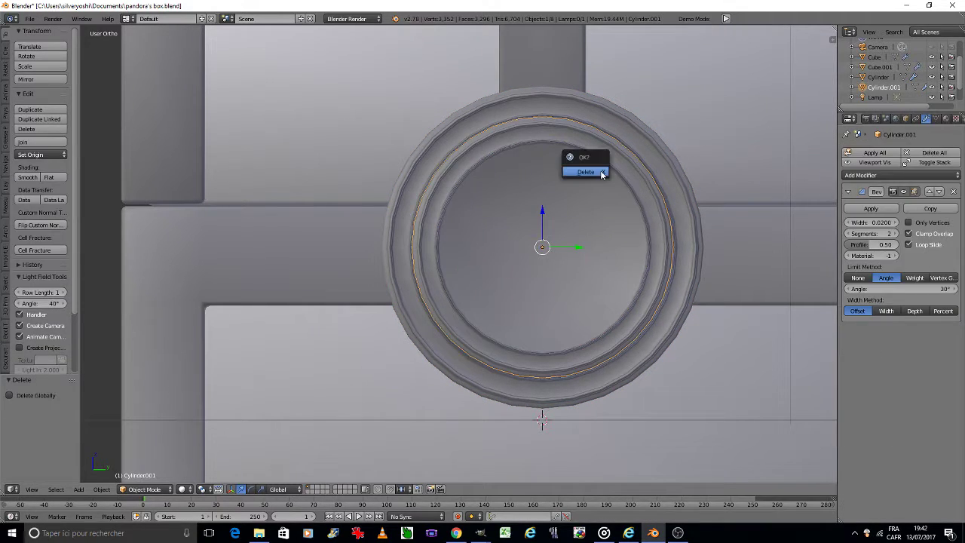
click(596, 173)
scroll(569, 187, down, 3)
- Snap the 3D cursor to the world centre and add a new cylinder there
click(6, 53)
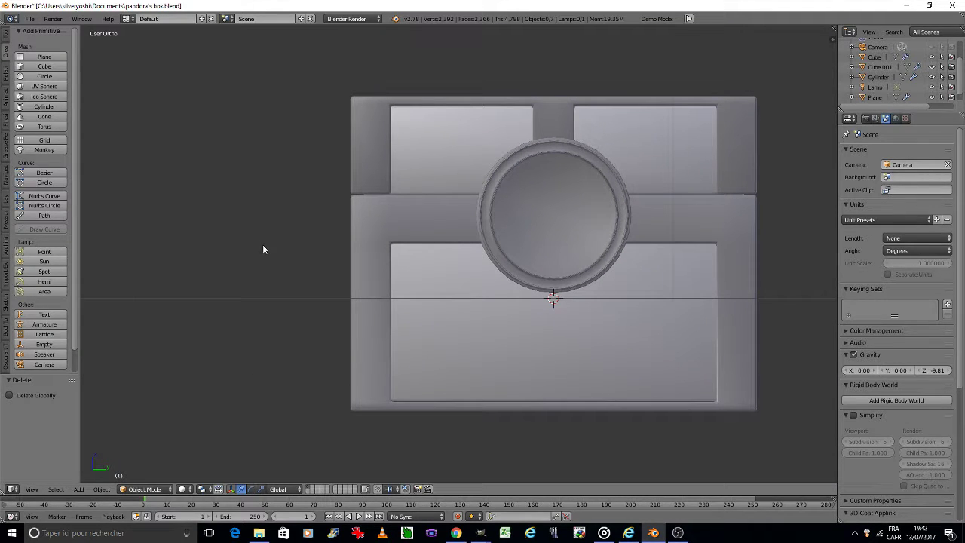
key(shift+s)
click(254, 301)
click(45, 107)
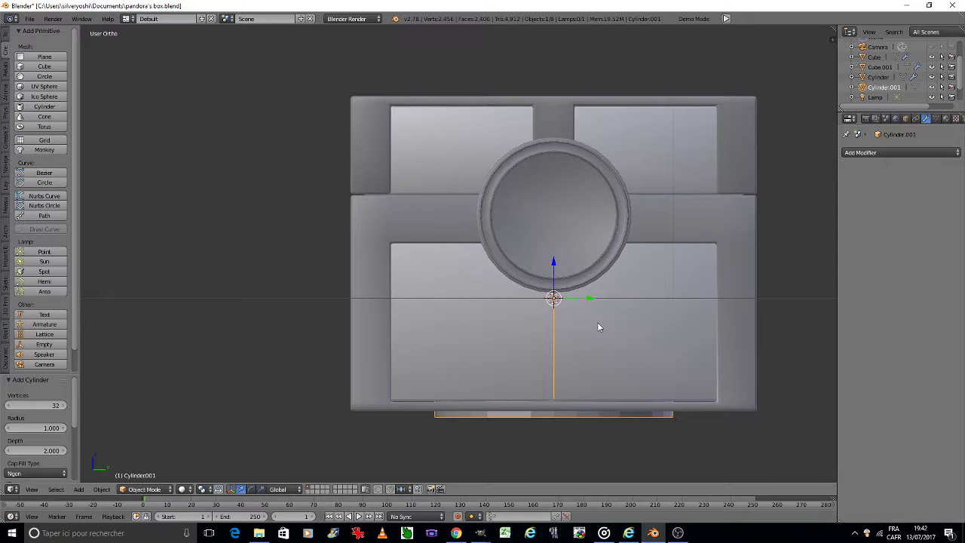
- Rotate the new cylinder 90° around the Y axis
key(KP_4)
key(KP_4)
key(KP_4)
key(KP_4)
key(KP_4)
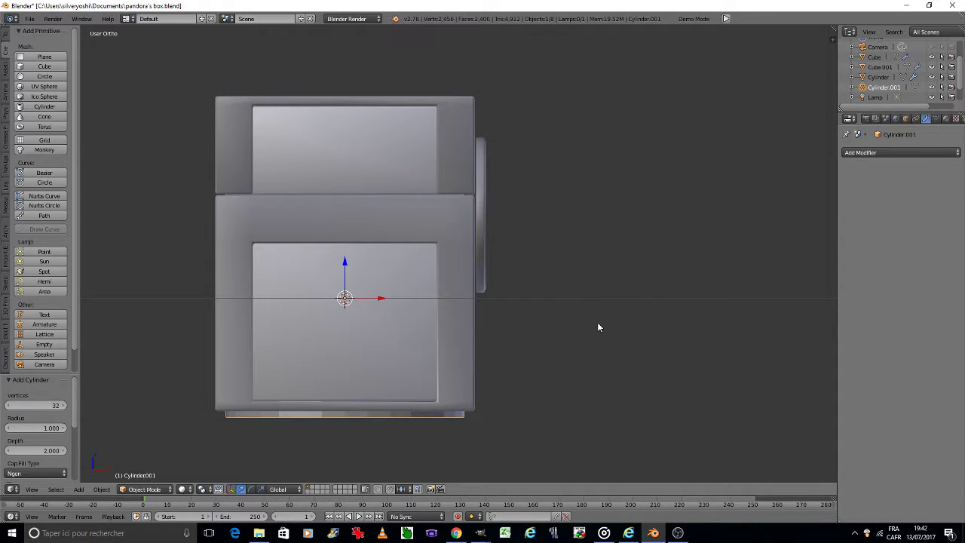
key(KP_4)
key(r)
key(y)
key(9)
key(0)
key(Return)
- Move the cylinder along X in front of the chest and raise it 0.940 on Z
key(g)
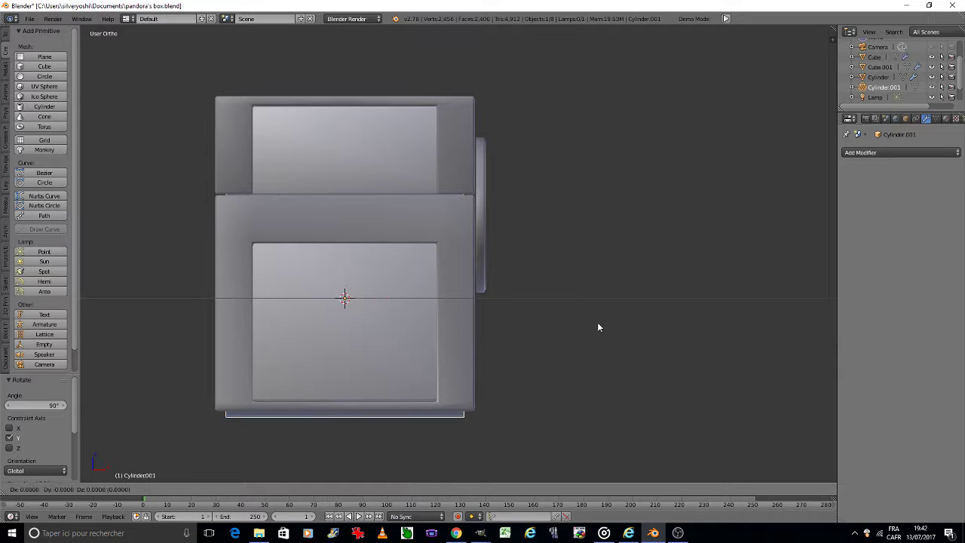
key(x)
click(724, 339)
key(g)
key(z)
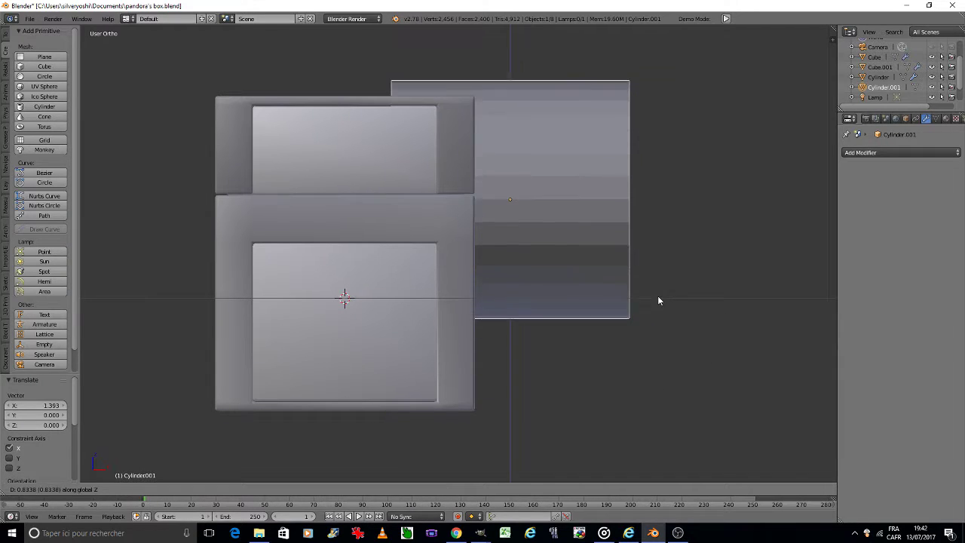
click(653, 322)
- Shrink the cylinder to 0.735 and lower it 0.275 on Z
key(s)
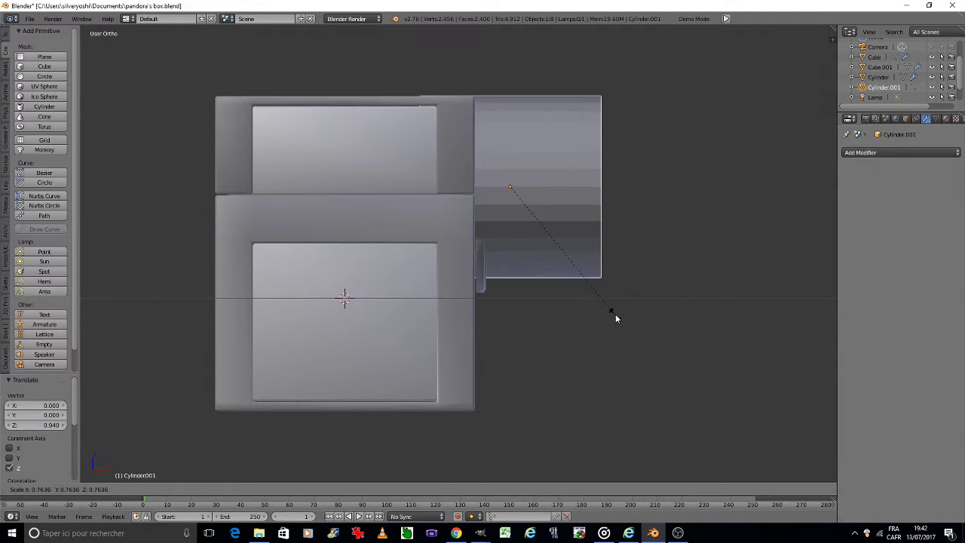
click(610, 315)
key(g)
key(z)
click(608, 342)
- Flatten the cylinder to 0.085 along X and apply its rotation and scale
key(s)
key(x)
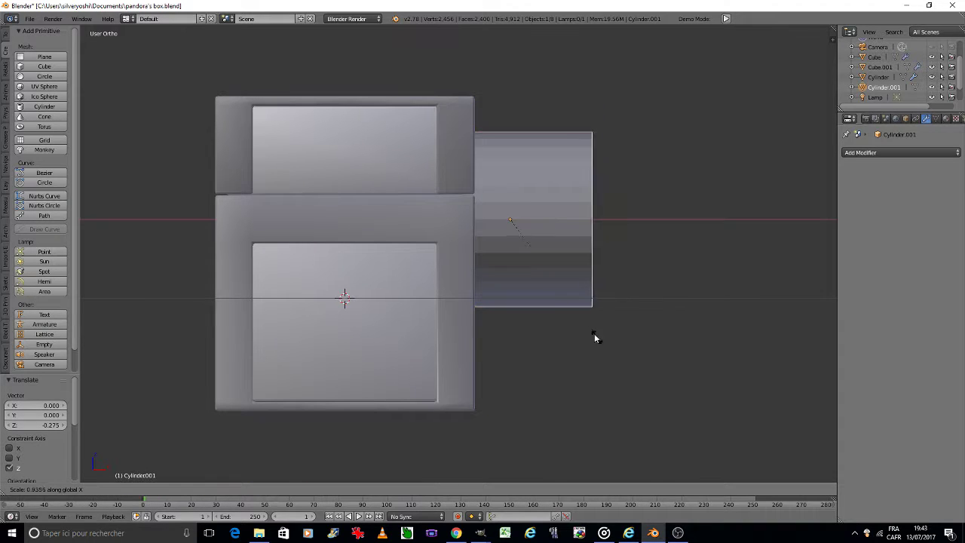
click(509, 236)
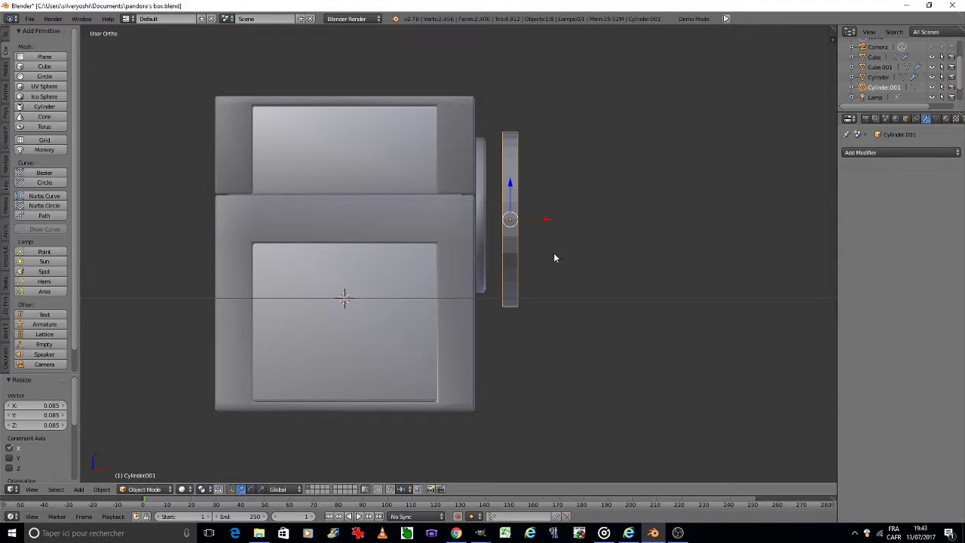
key(ctrl+a)
click(528, 259)
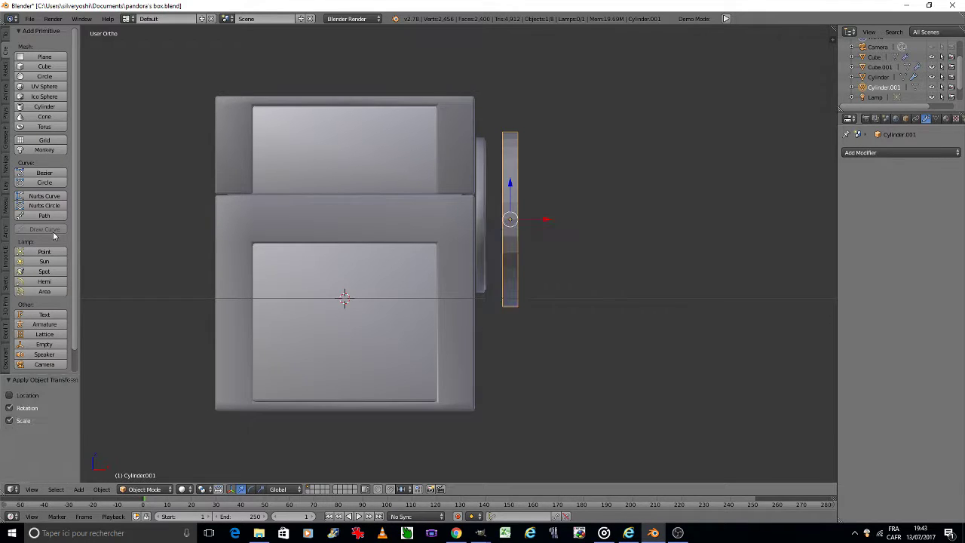
click(3, 35)
- Add a Bevel modifier limited by angle, with 2 segments and 0.02 width
click(908, 154)
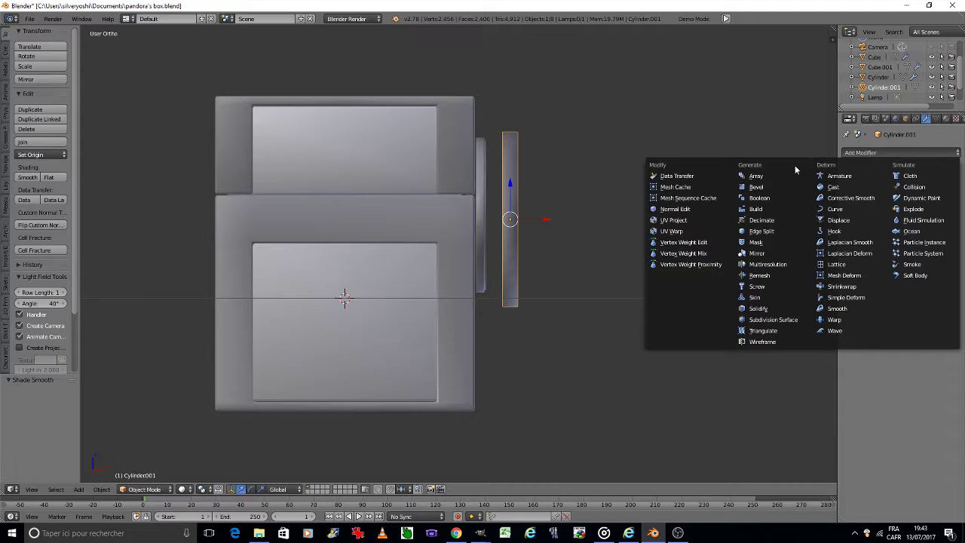
click(762, 187)
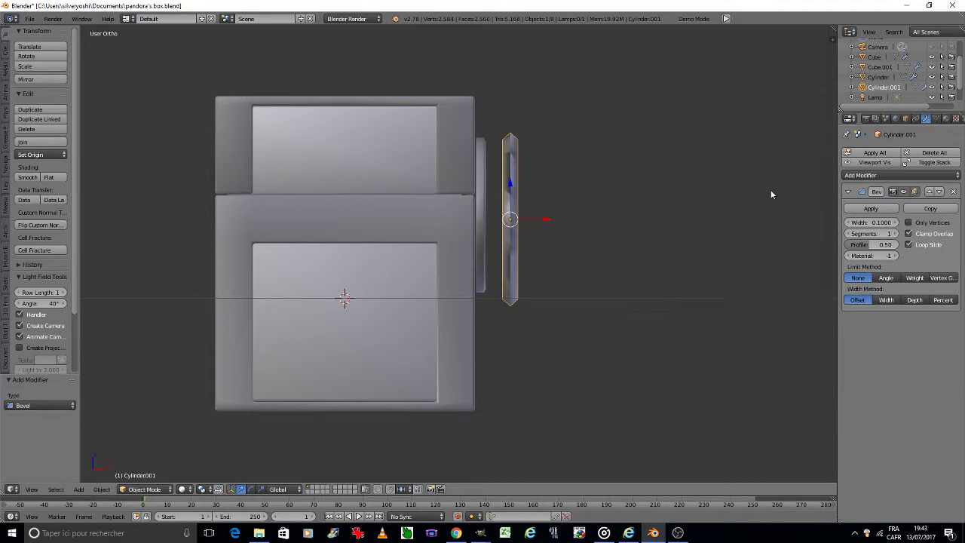
click(886, 278)
click(891, 234)
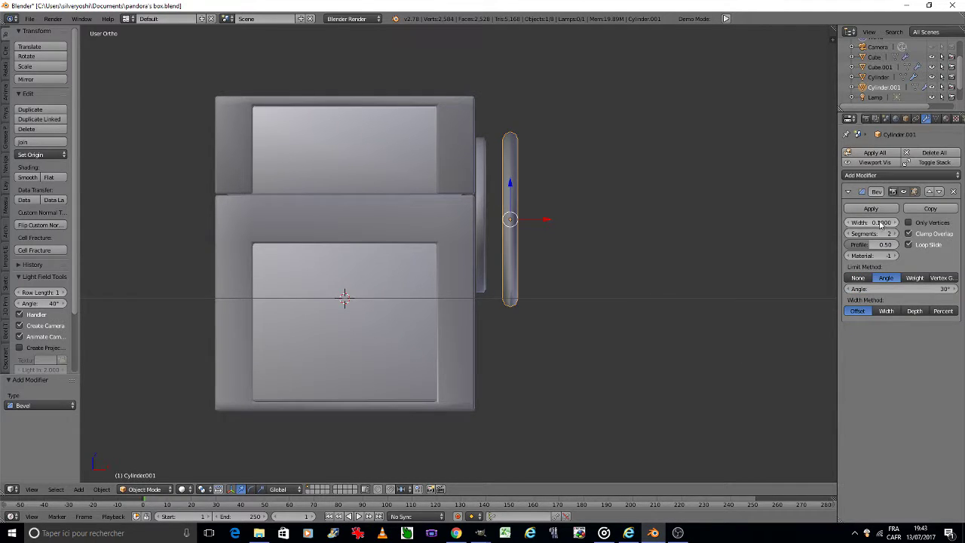
click(869, 223)
text(0.02)
key(Return)
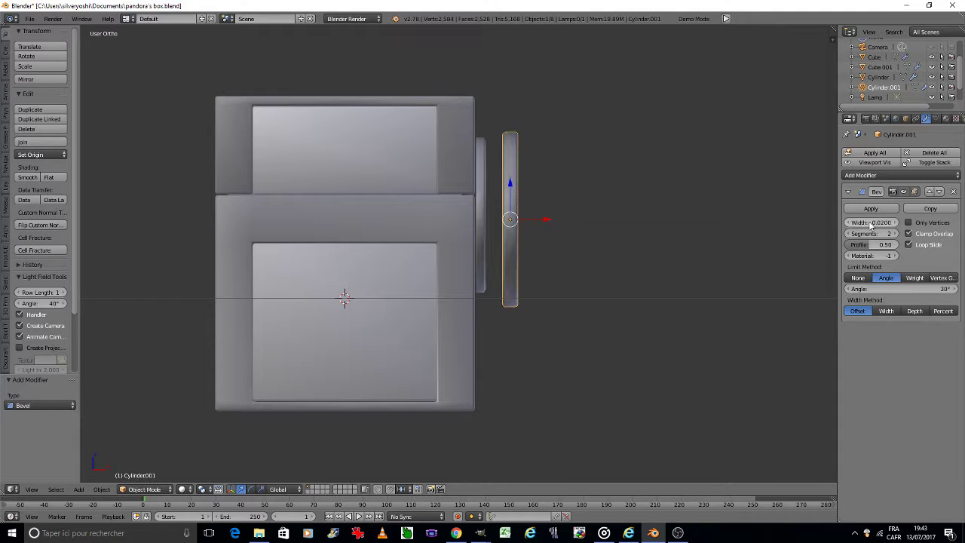
- Apply the transforms, enter Edit Mode and select the cylinder's round cap face
key(ctrl+a)
click(654, 208)
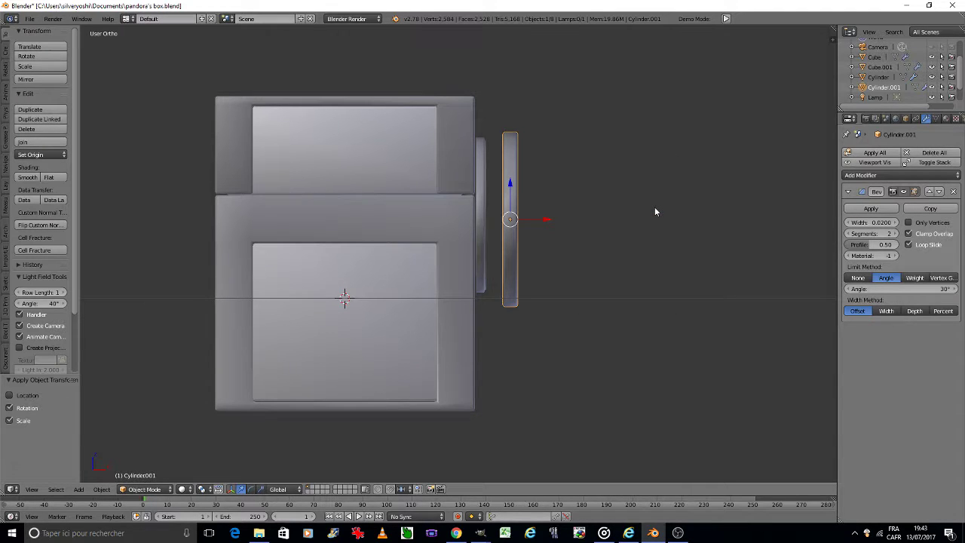
key(KP_6)
key(KP_6)
key(KP_6)
key(KP_Decimal)
key(Tab)
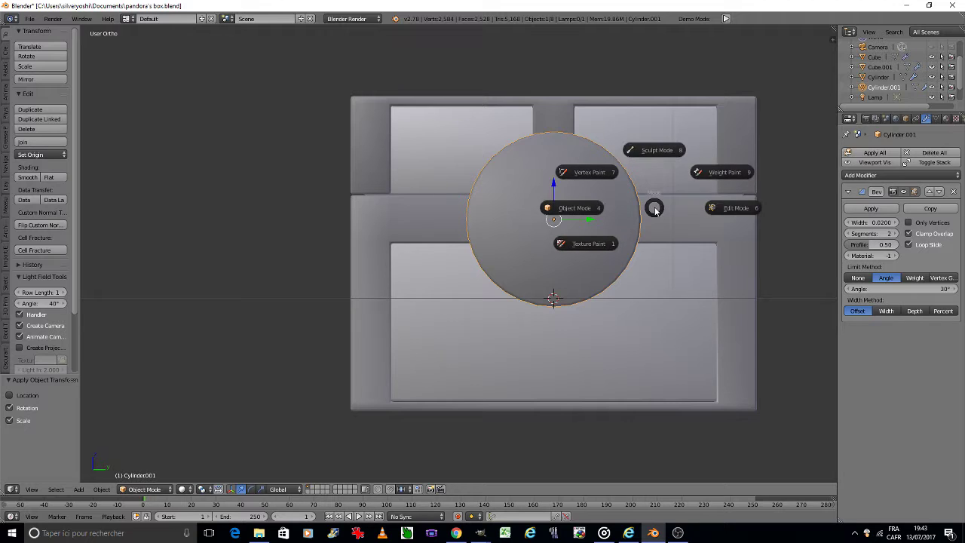
click(656, 209)
key(KP_Decimal)
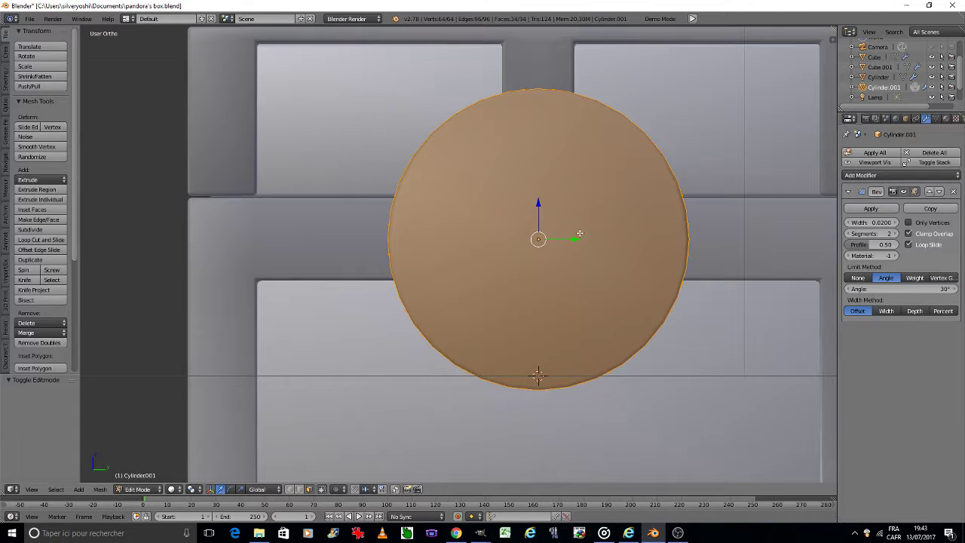
right_click(578, 235)
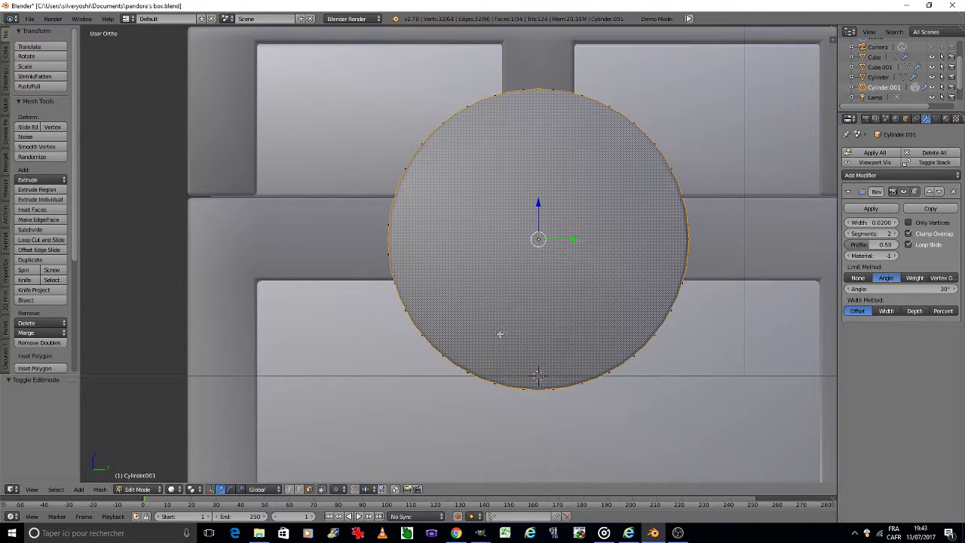
- Inset the cap face four times into concentric rings, ending with a 0.0256 inset
key(i)
click(735, 334)
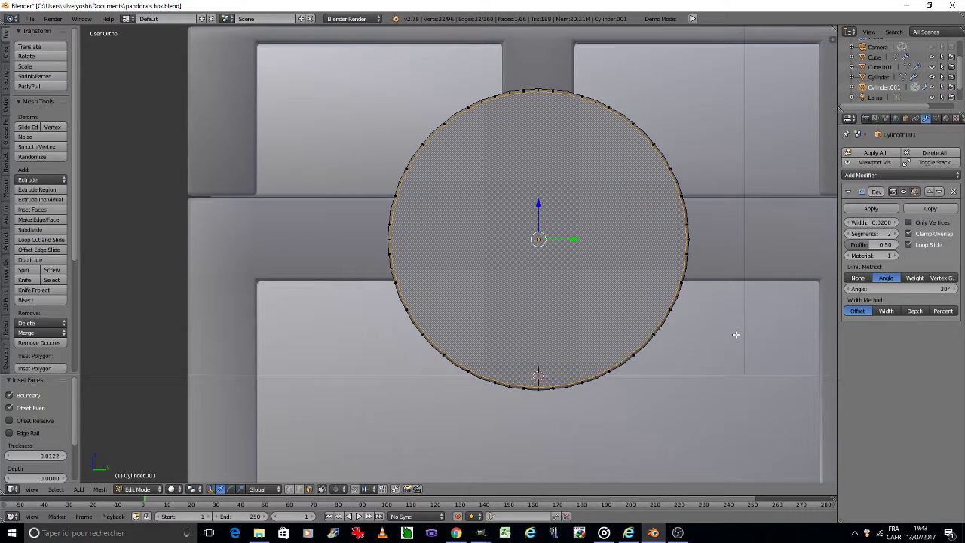
key(i)
click(733, 334)
key(i)
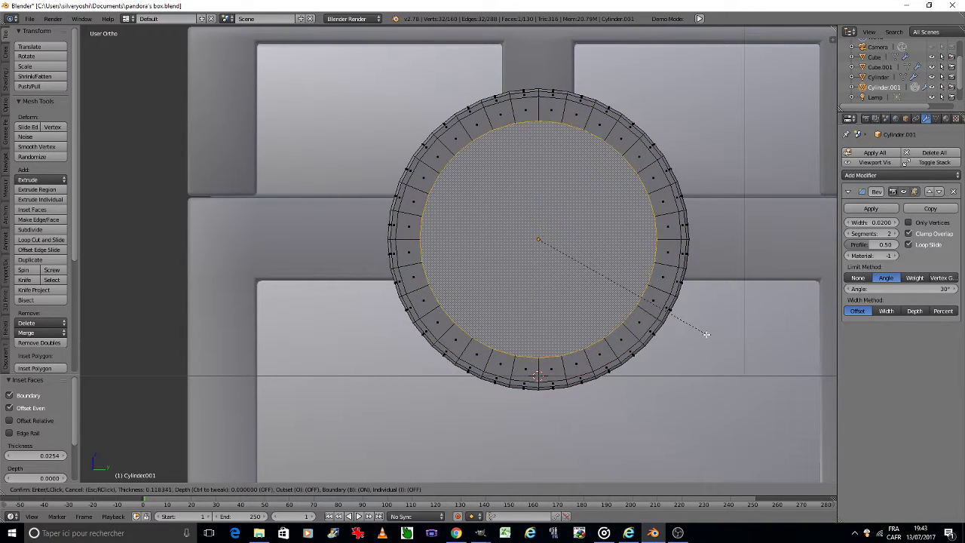
click(674, 334)
key(i)
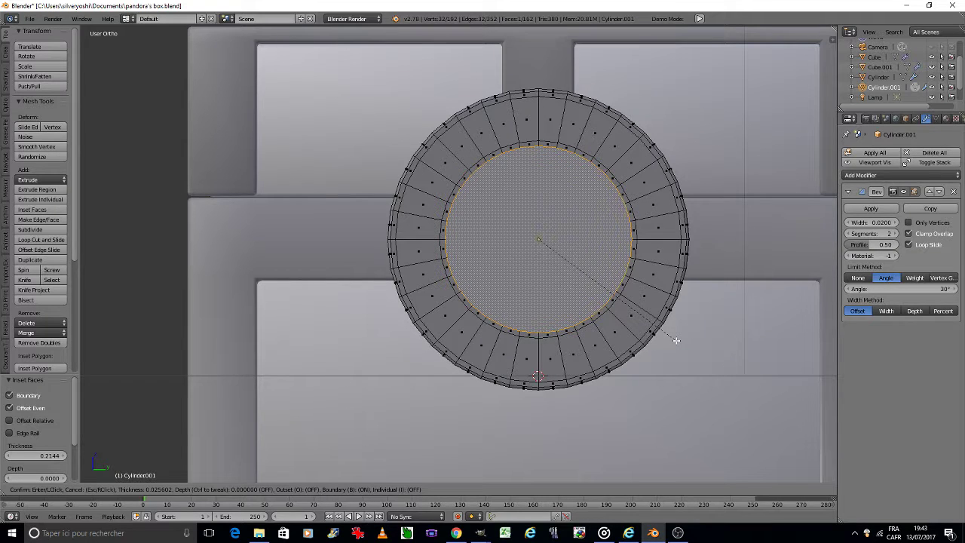
click(676, 340)
scroll(676, 339, down, 2)
scroll(674, 338, down, 1)
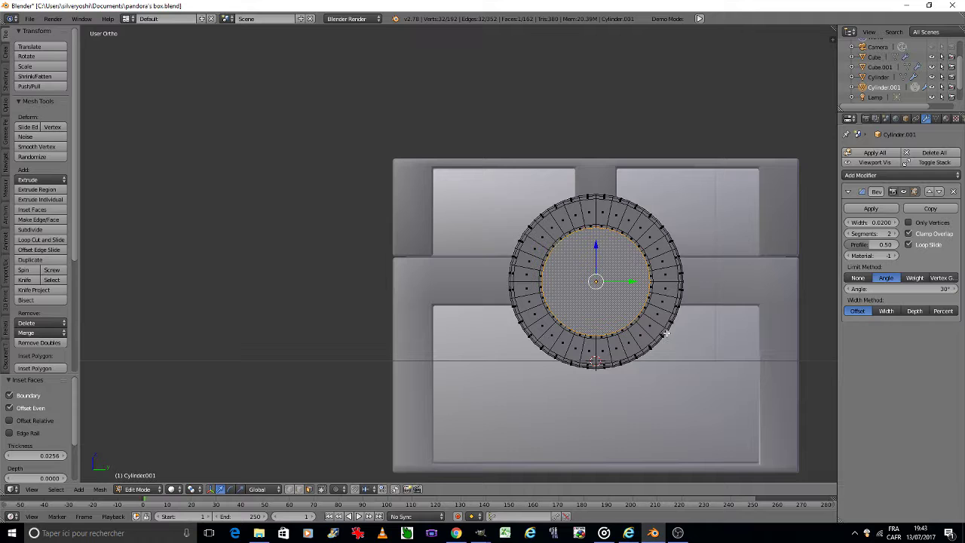
key(Tab)
- Back in Edit Mode, path-select the faces of the inner ring on the disc
click(604, 334)
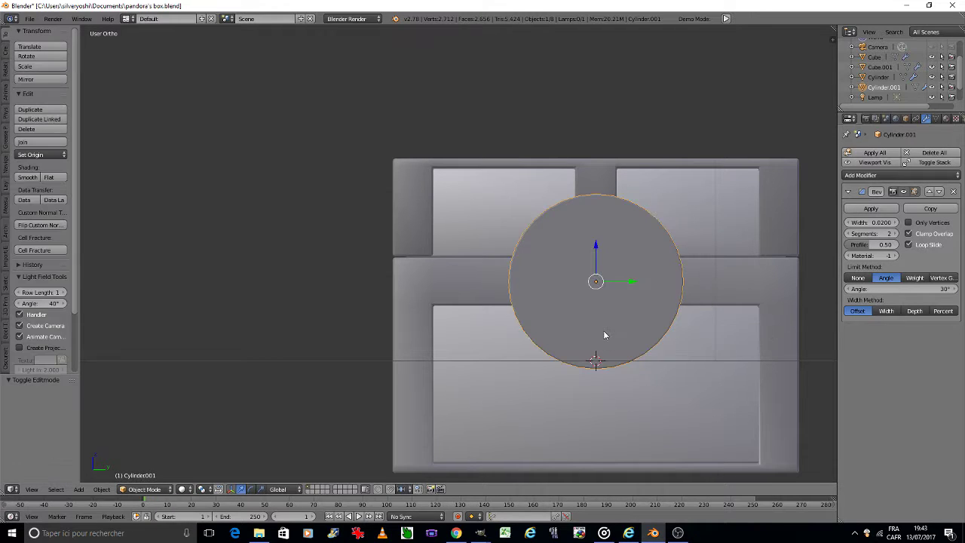
key(Tab)
key(KP_Decimal)
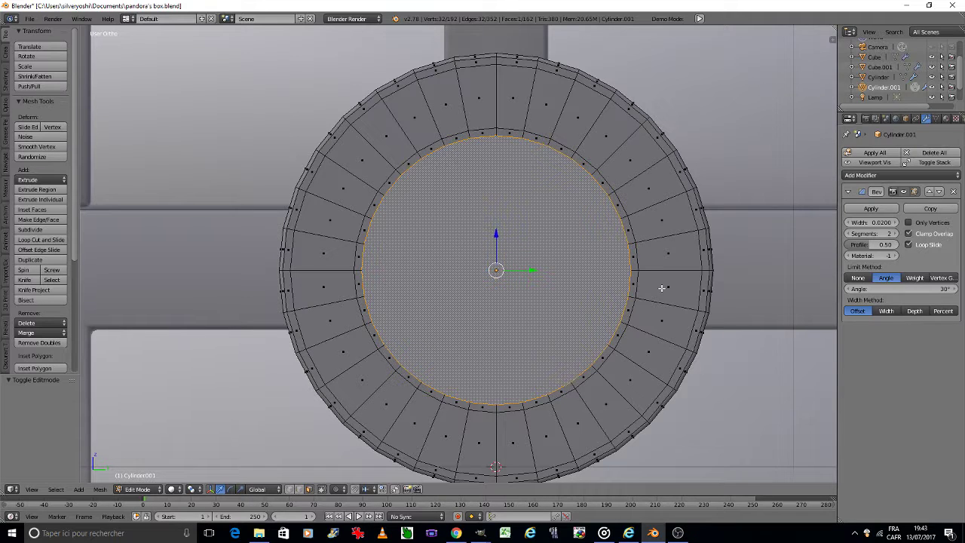
right_click(607, 189)
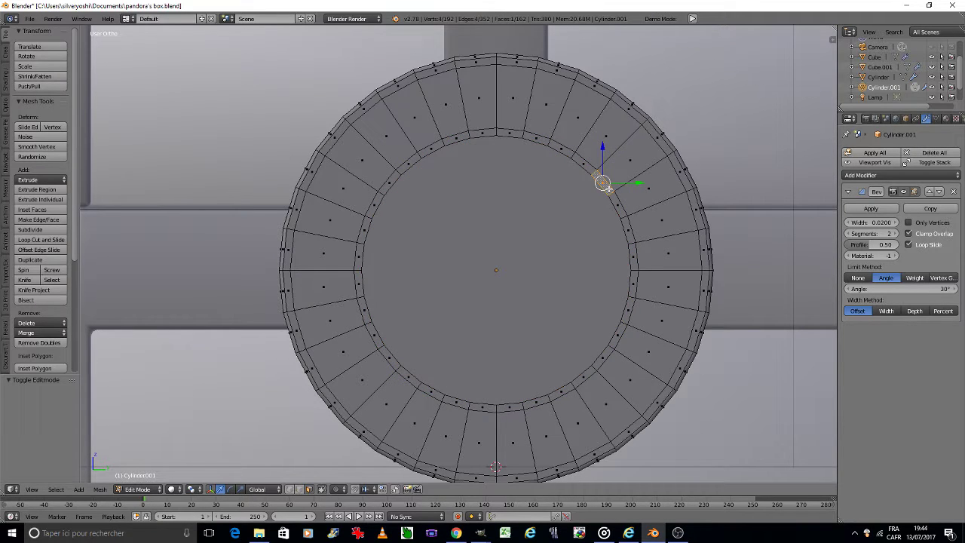
ctrl+right_click(602, 351)
ctrl+right_click(374, 341)
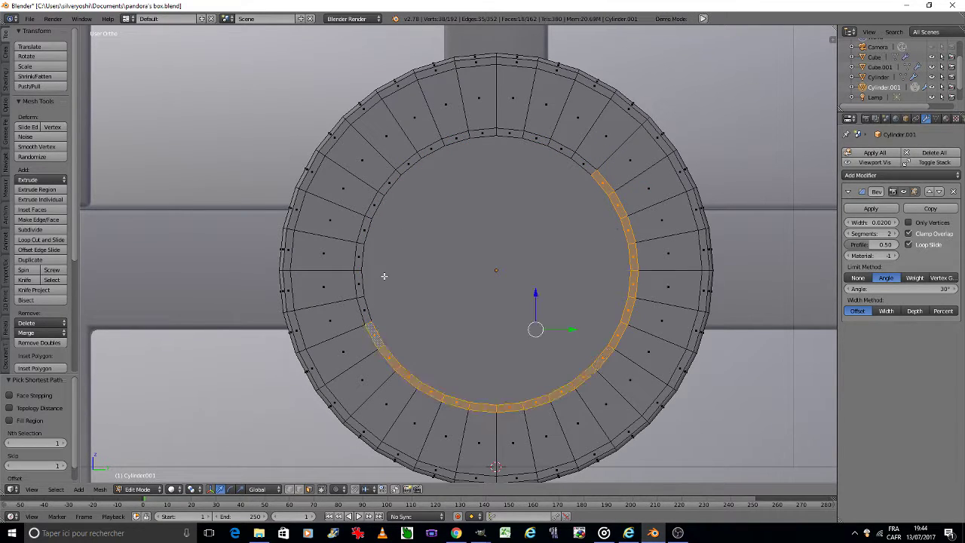
ctrl+right_click(476, 139)
- Add the outer rim ring faces to the selection
ctrl+right_click(579, 158)
ctrl+right_click(641, 118)
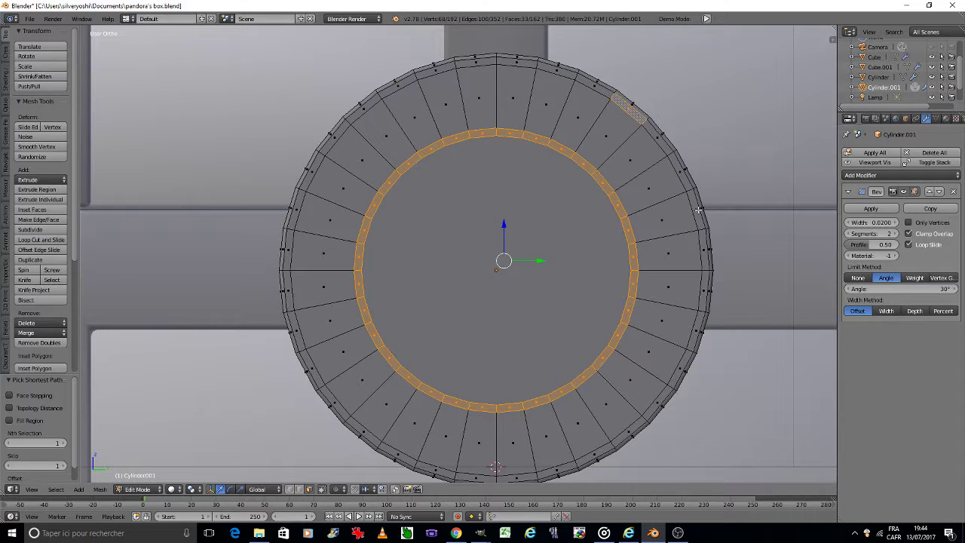
ctrl+right_click(684, 361)
ctrl+right_click(395, 454)
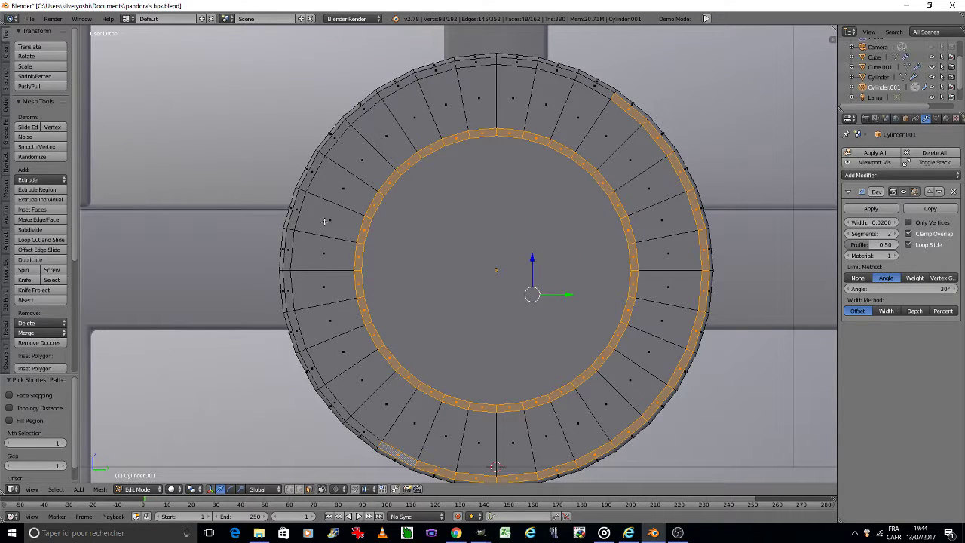
ctrl+right_click(310, 176)
ctrl+click(597, 85)
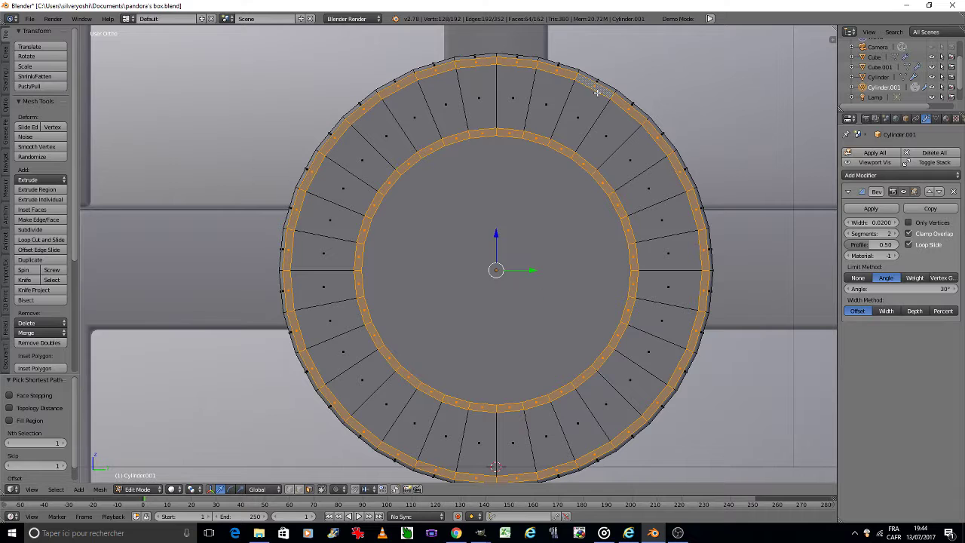
- Push the selected rings outward about 0.017, return to Object Mode and apply transforms
key(KP_3)
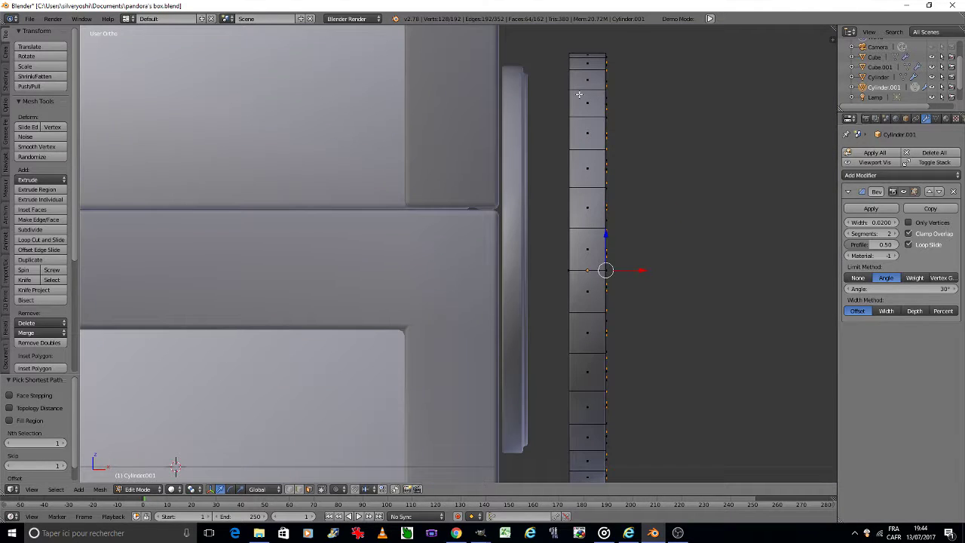
key(g)
key(z)
key(z)
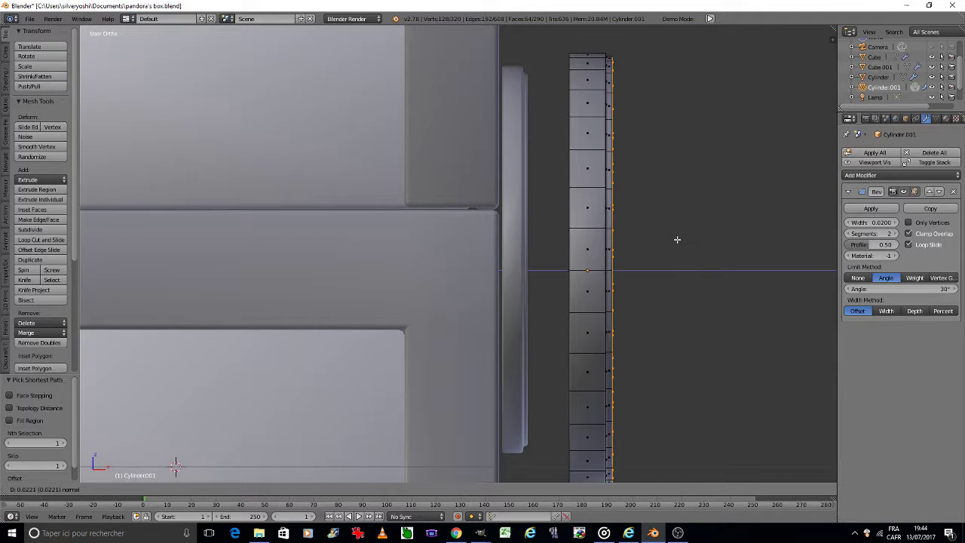
click(675, 239)
key(Tab)
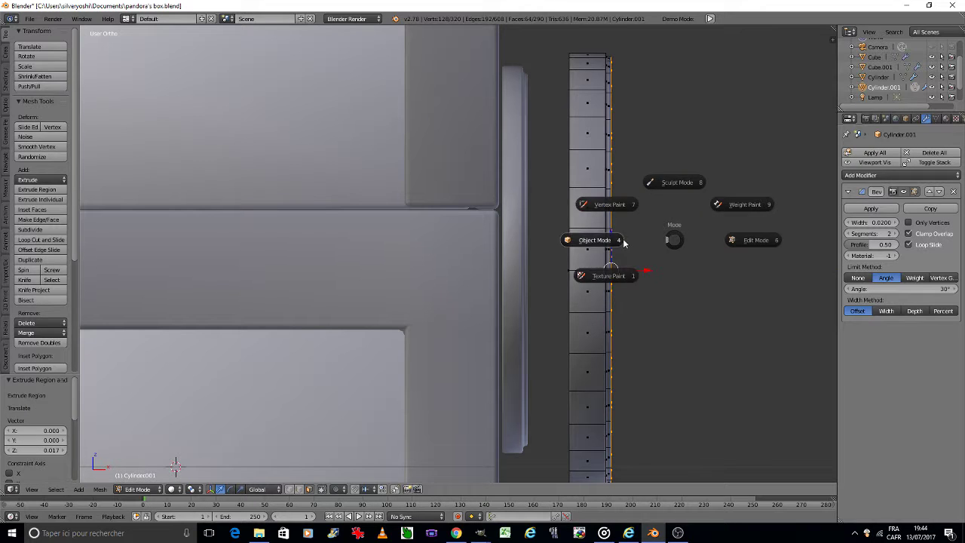
click(626, 236)
key(ctrl+a)
click(679, 246)
- Delete the old side cylinder
right_click(534, 228)
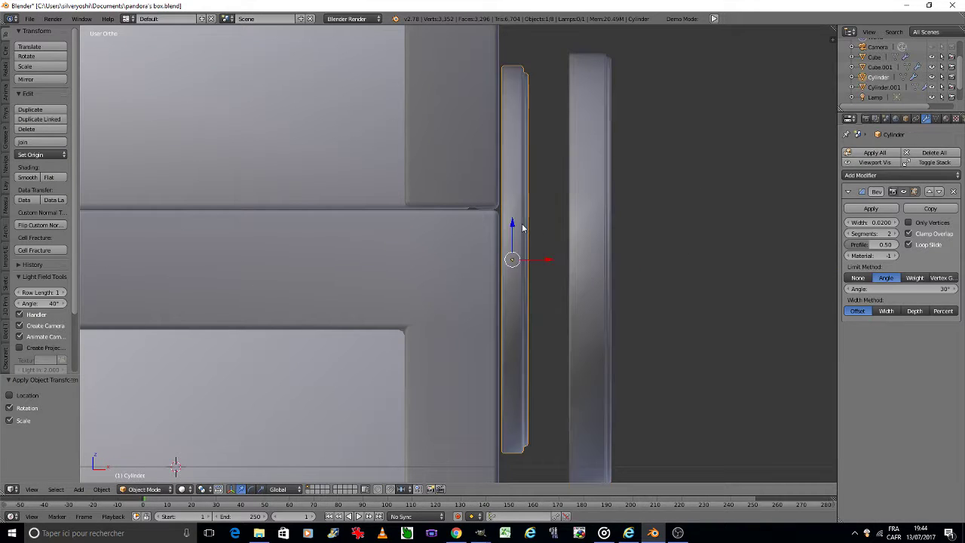
key(x)
click(526, 225)
- Move the ringed cylinder along X against the box side and save the file
right_click(590, 229)
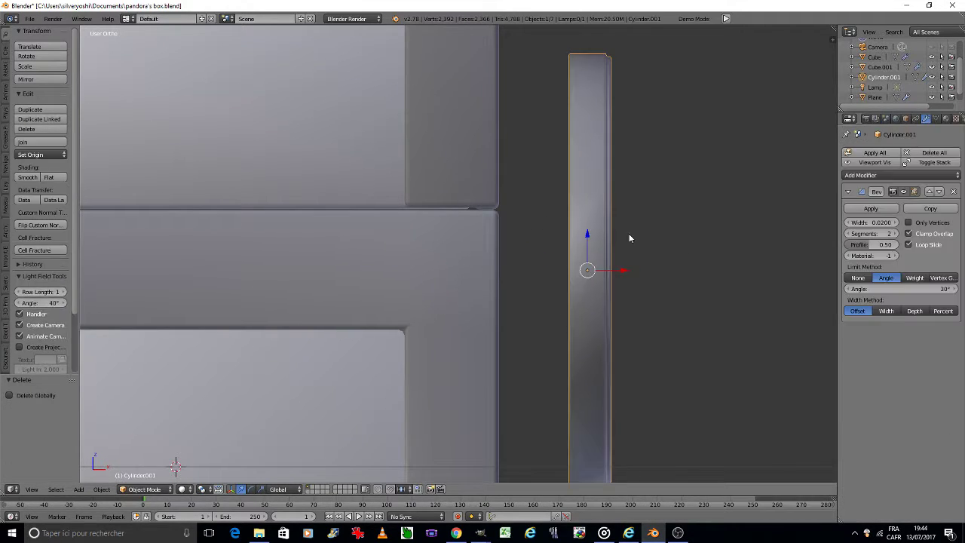
key(g)
key(x)
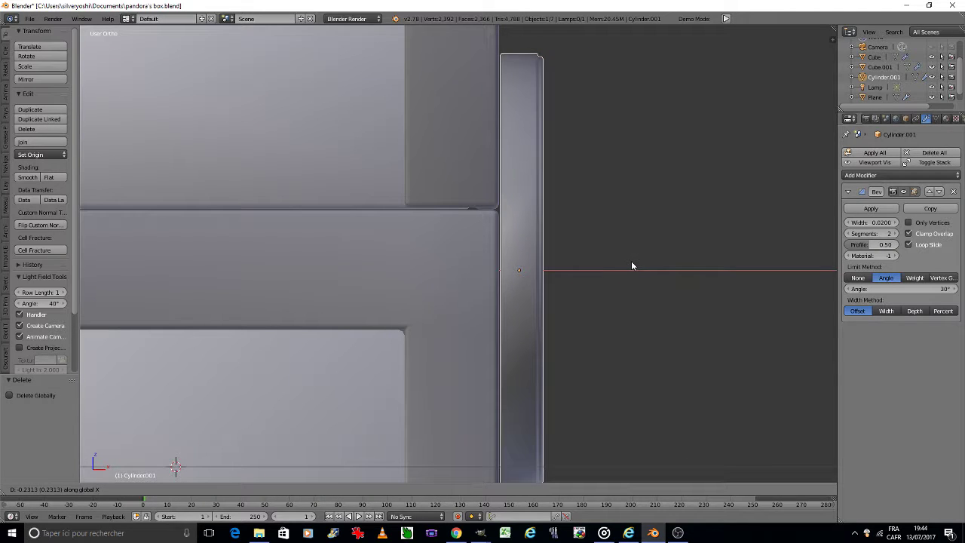
click(631, 262)
key(ctrl+s)
click(631, 262)
- Scale the ringed cylinder to 0.575 along X and apply its rotation and scale
key(a)
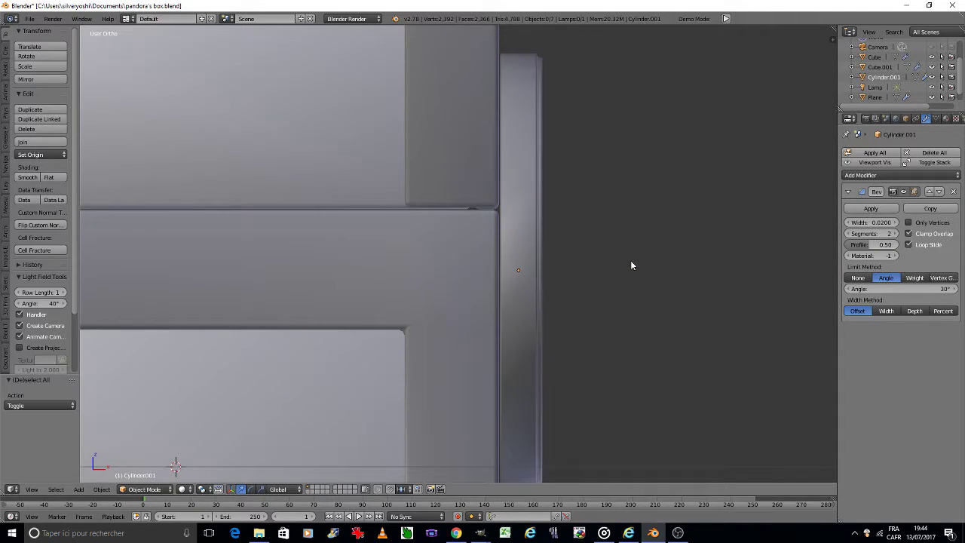
key(KP_6)
key(KP_6)
key(KP_6)
key(KP_6)
key(KP_6)
key(KP_6)
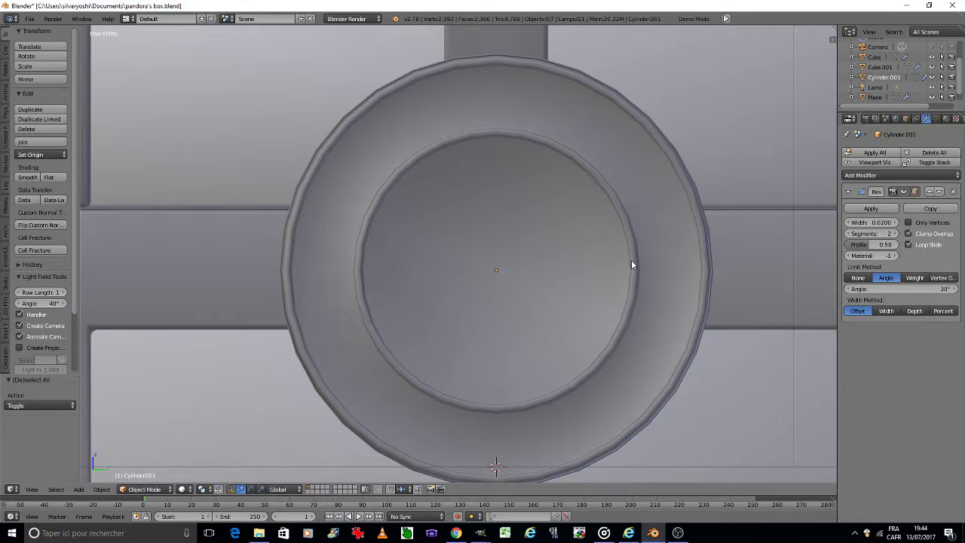
scroll(607, 252, down, 3)
scroll(608, 252, down, 5)
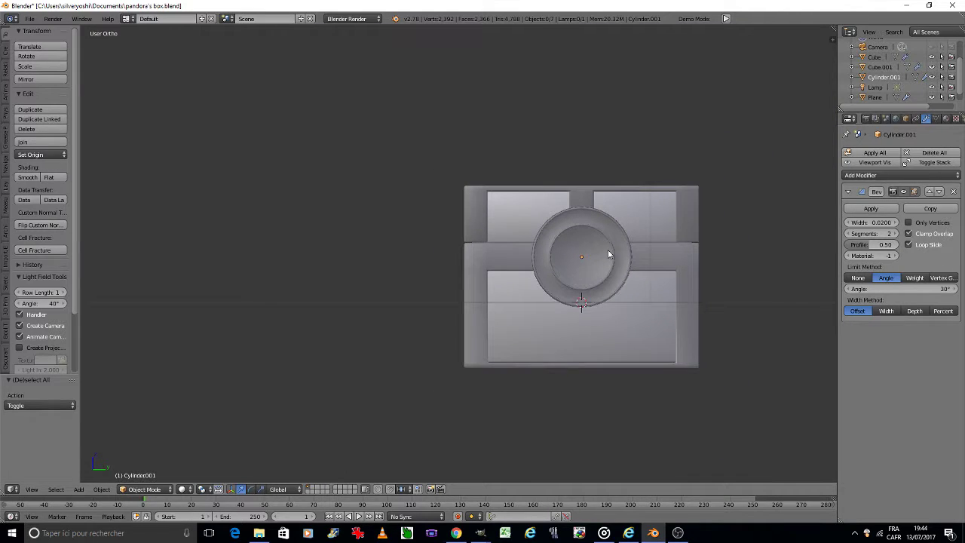
right_click(608, 255)
key(KP_4)
key(KP_4)
key(KP_4)
key(KP_4)
key(KP_4)
key(KP_4)
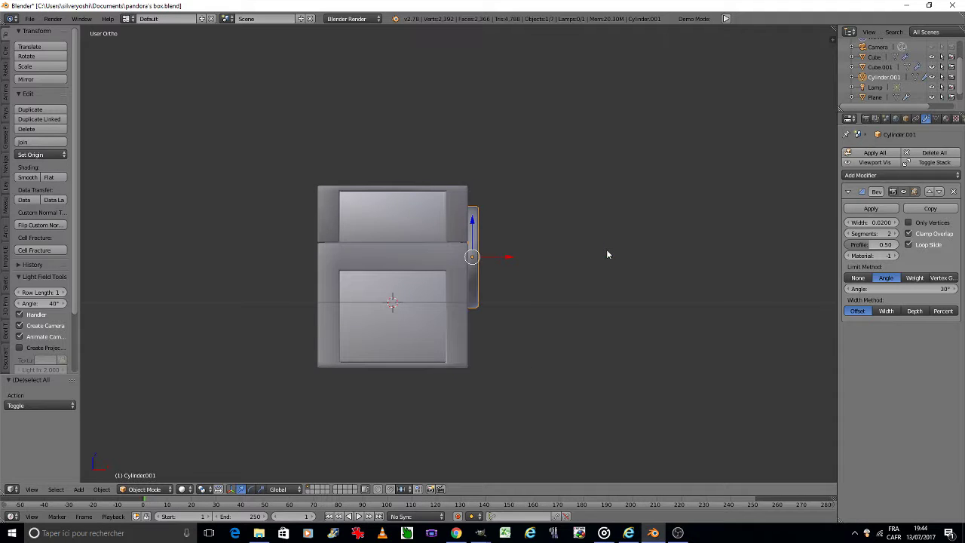
scroll(490, 260, up, 4)
scroll(481, 260, up, 1)
key(s)
key(x)
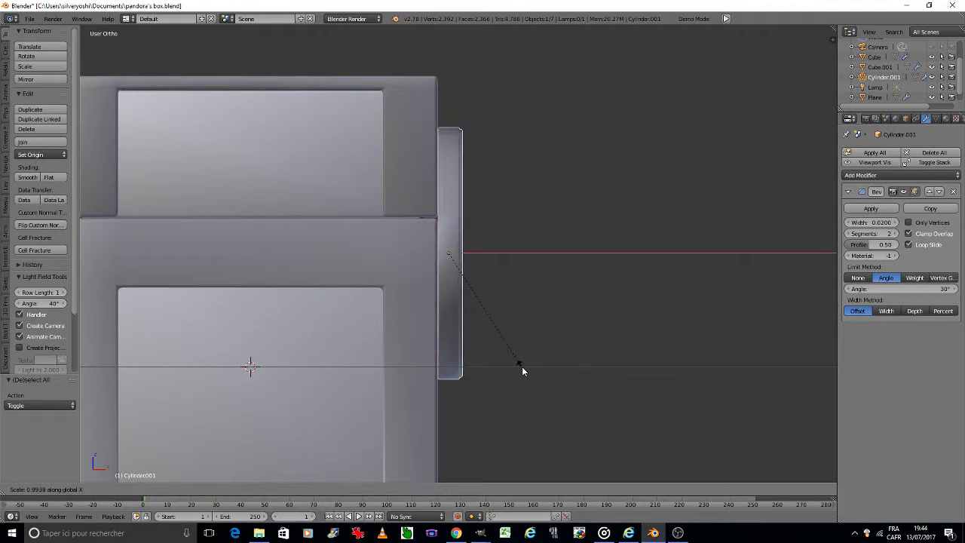
click(481, 323)
key(ctrl+a)
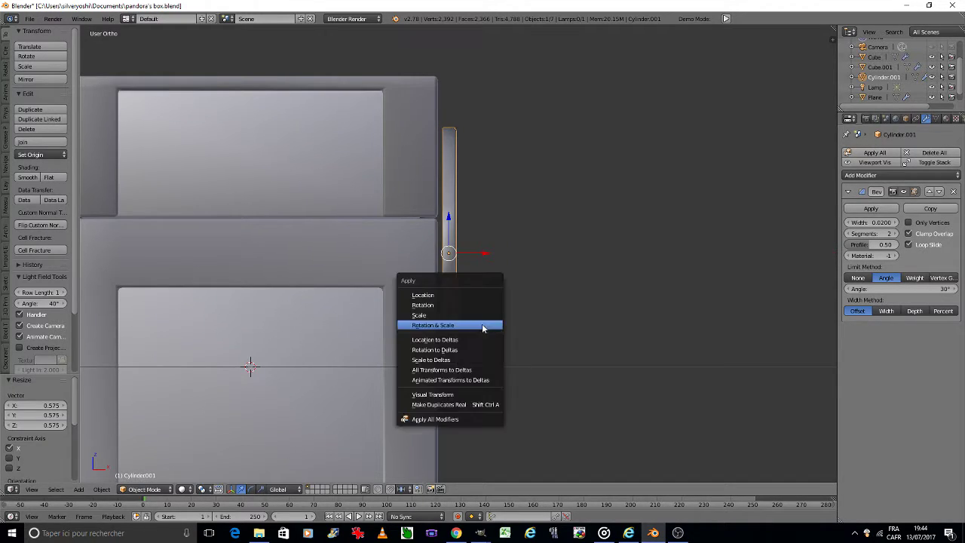
click(482, 323)
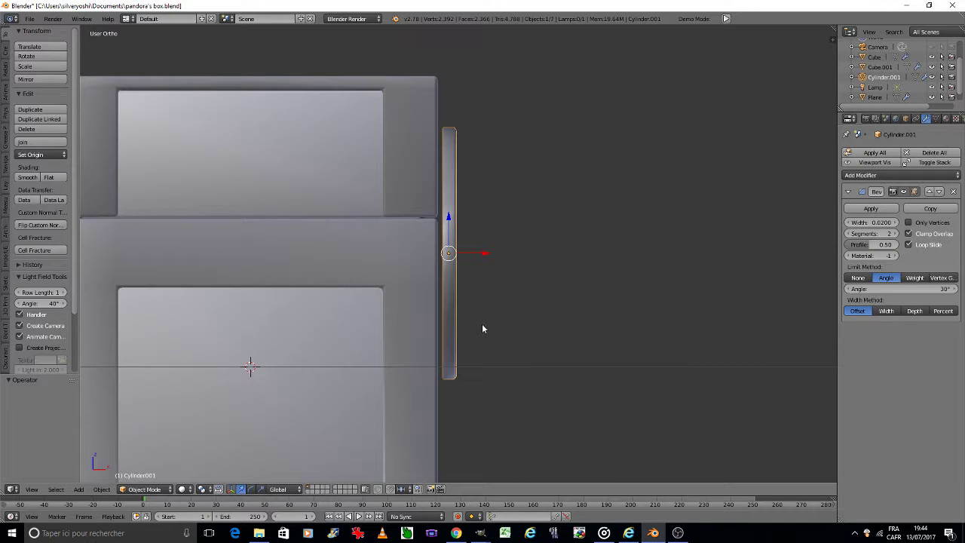
- Thicken the lock cylinder by moving its outer column of vertices outward along X
key(Tab)
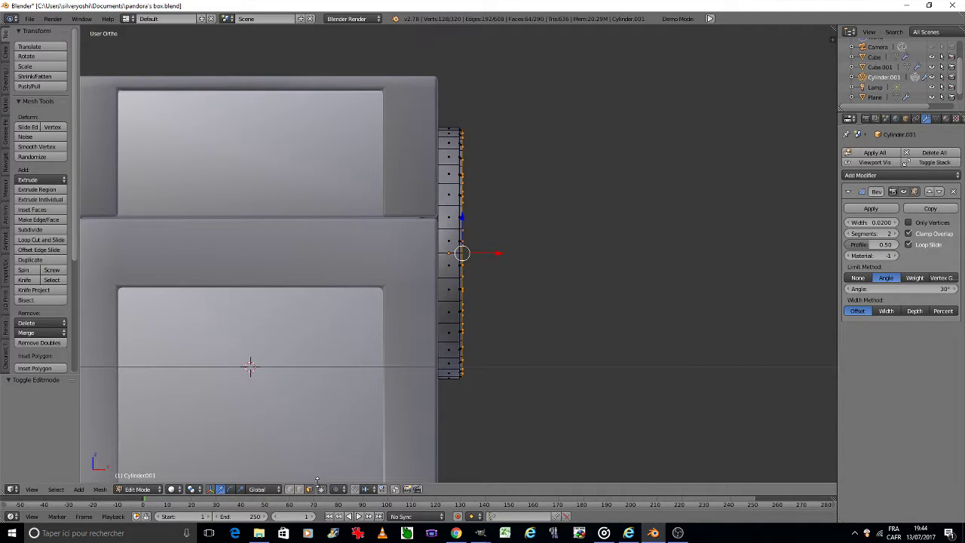
key(a)
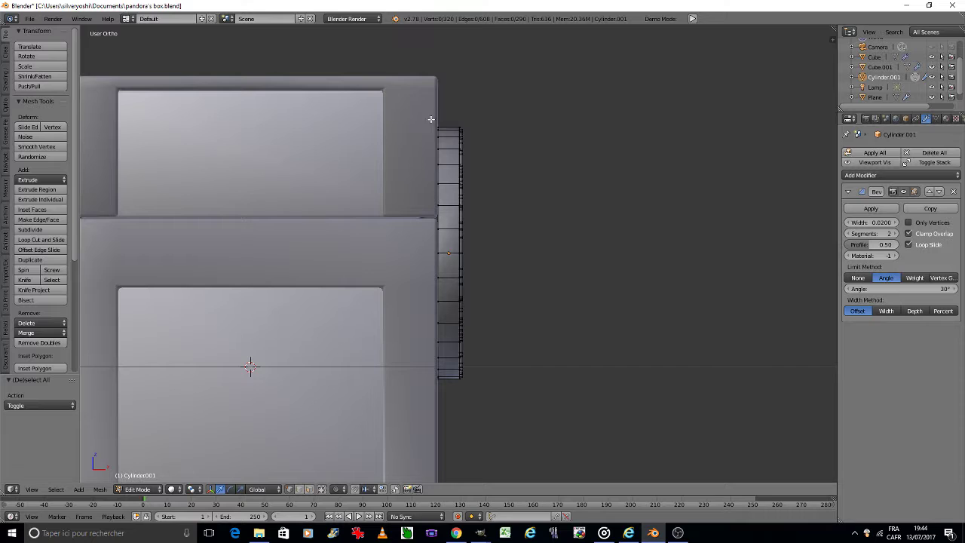
key(b)
drag(428, 117, 489, 381)
key(g)
key(x)
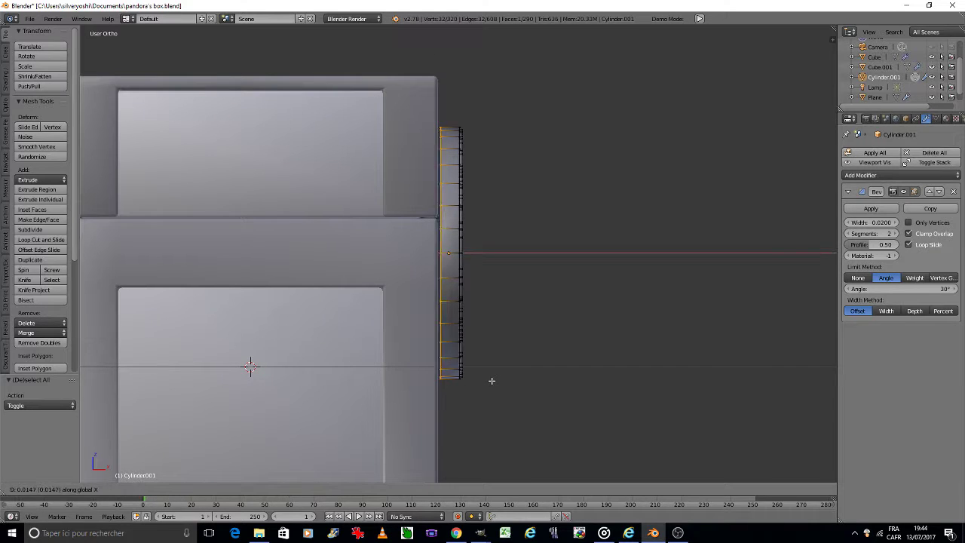
click(498, 381)
key(Tab)
click(482, 374)
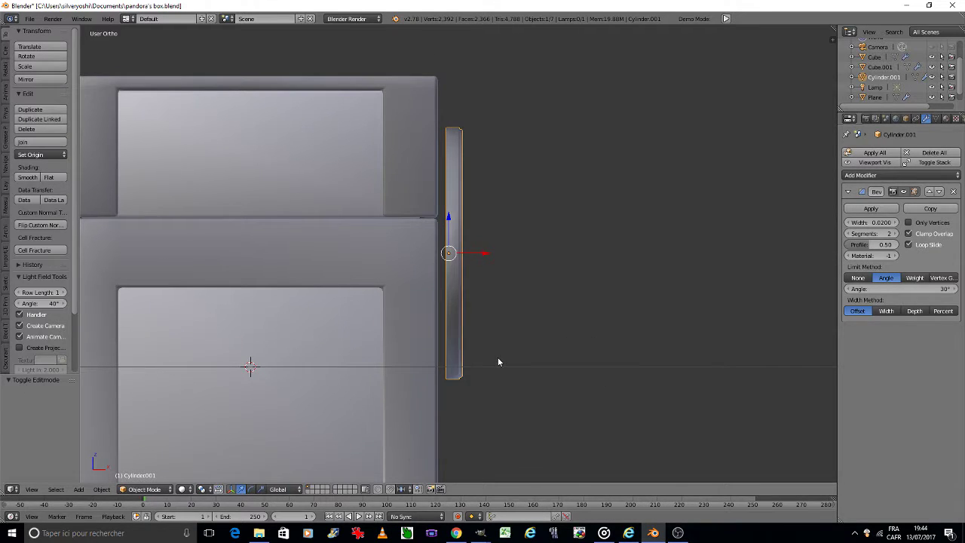
- Apply rotation and scale to the cylinder and nudge it along X
key(ctrl+a)
click(498, 355)
key(g)
key(x)
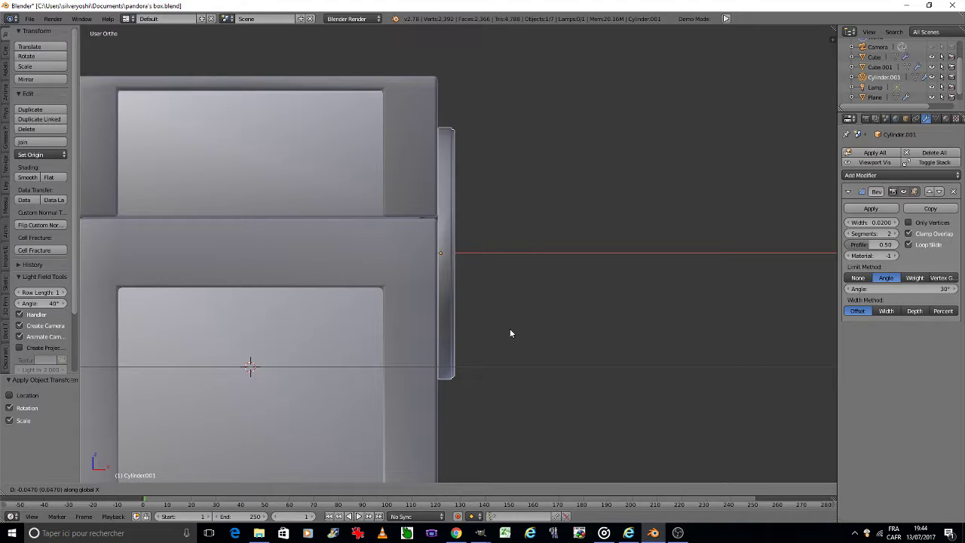
click(511, 331)
- Duplicate the cylinder just outside the first ring and shrink the copy to about 0.62
key(shift+d)
key(x)
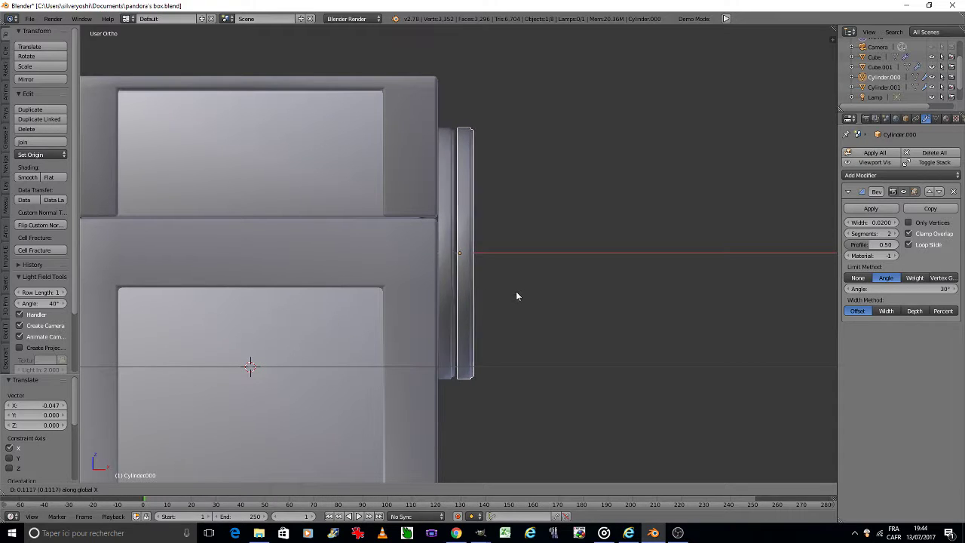
click(515, 294)
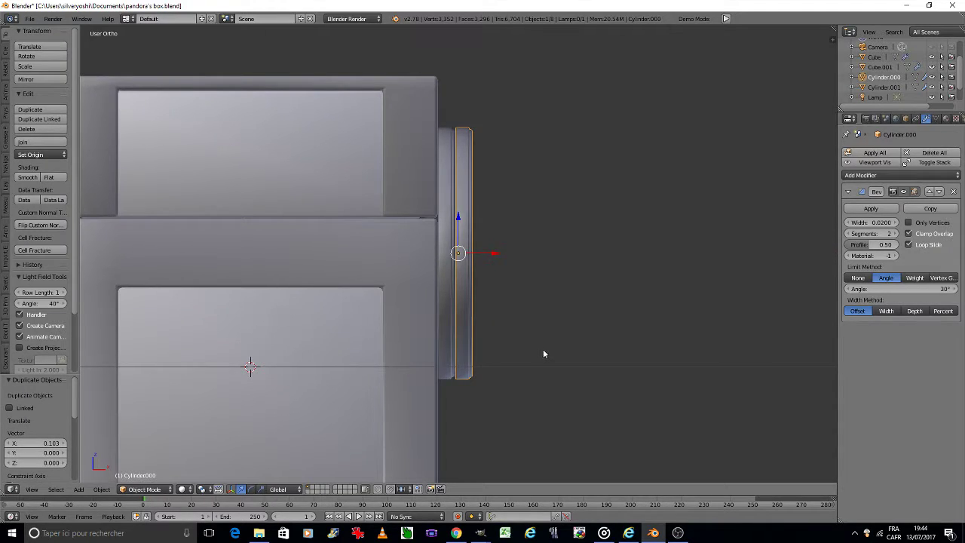
key(KP_6)
key(KP_6)
key(KP_6)
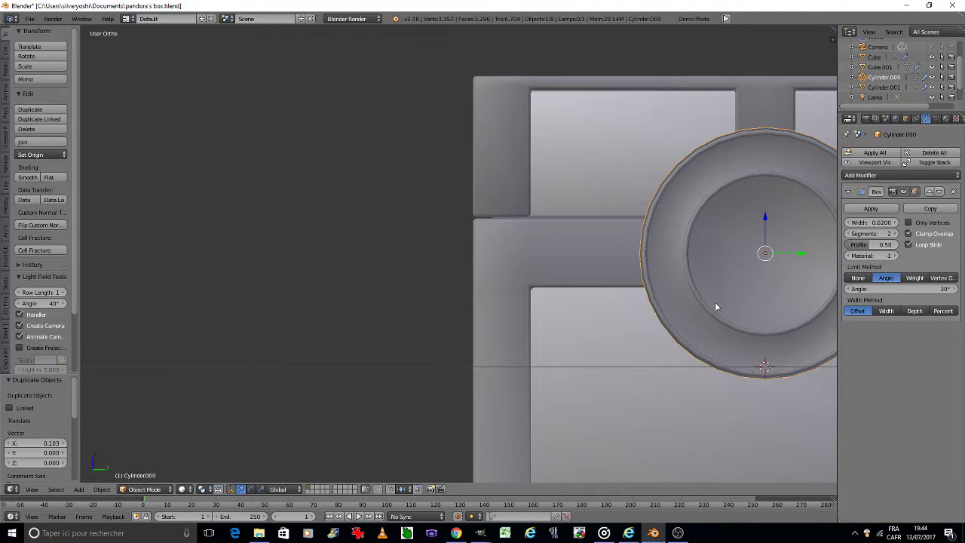
shift+middle_drag(716, 307, 566, 310)
key(Tab)
key(s)
key(shift+x)
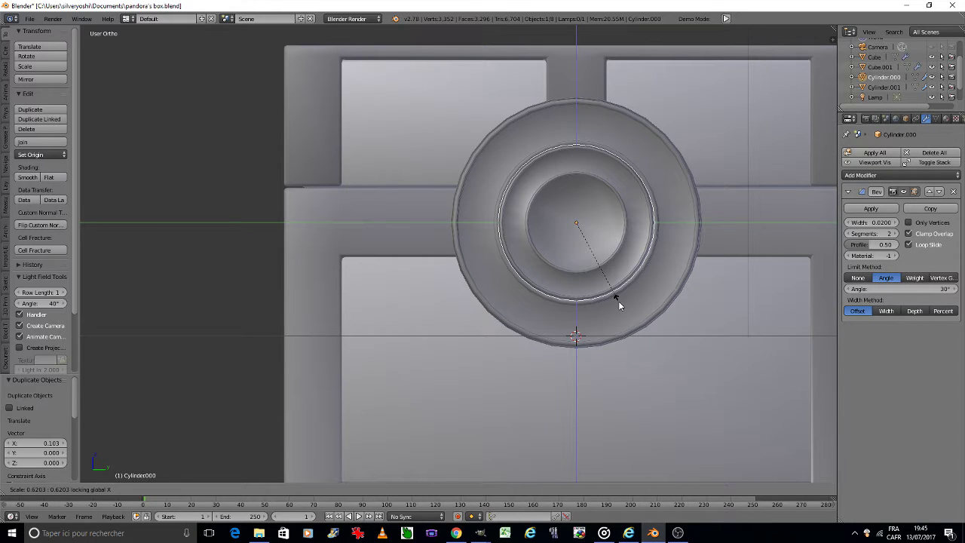
click(618, 300)
- Apply rotation and scale to the smaller ring and seat it against the larger one along X
key(KP_4)
key(KP_4)
key(KP_4)
key(KP_4)
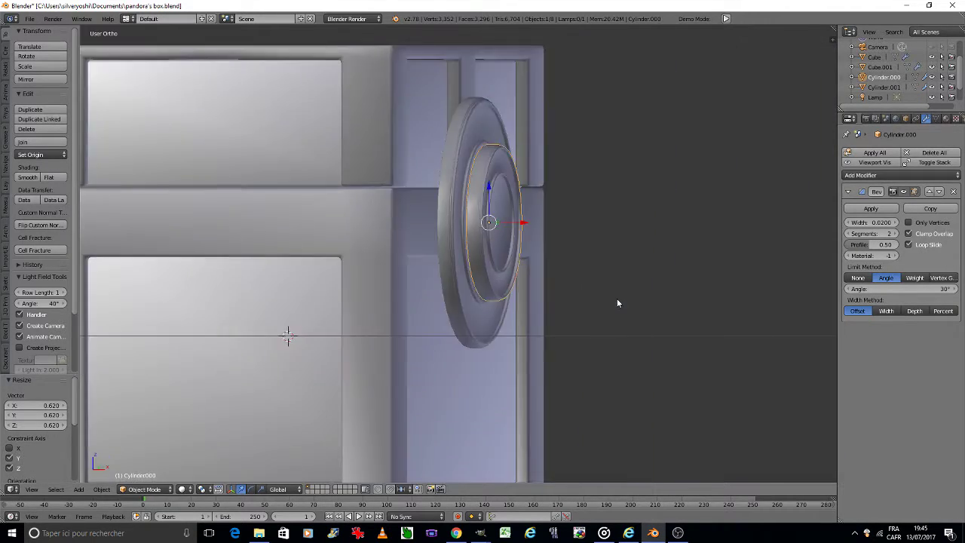
key(KP_4)
key(KP_4)
scroll(539, 245, up, 2)
key(ctrl+a)
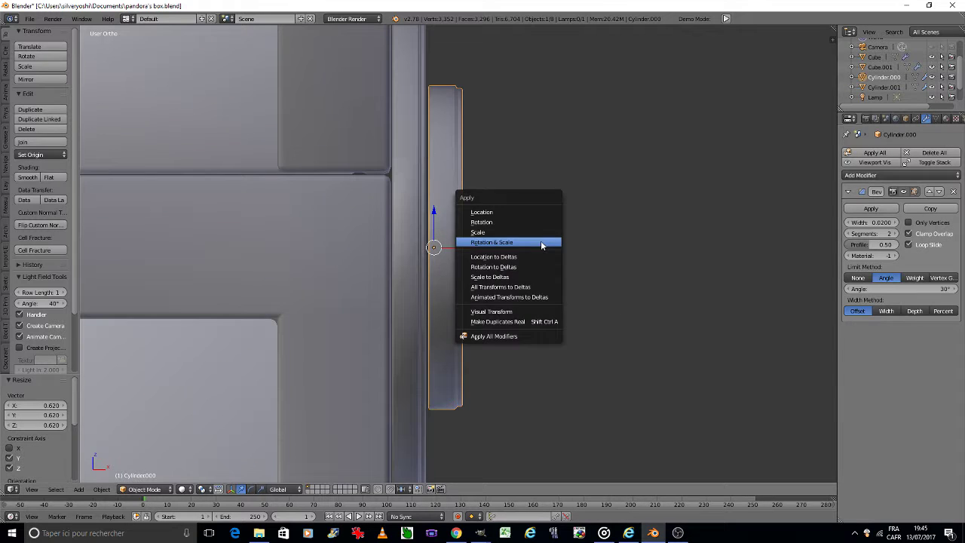
click(540, 242)
key(g)
key(x)
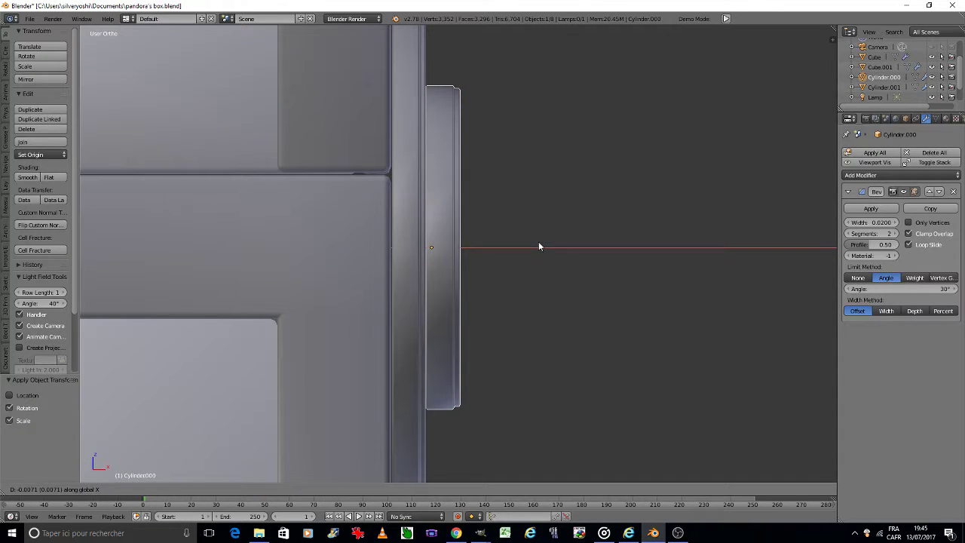
click(539, 241)
- Deselect everything, view through the scene camera, and save the chest file over the old one
key(a)
scroll(538, 241, down, 4)
key(KP_0)
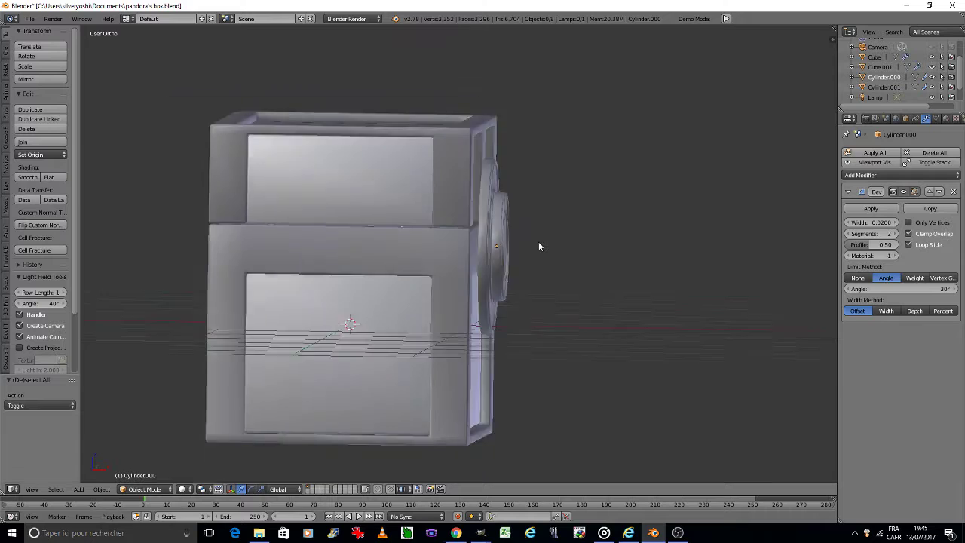
key(ctrl+s)
click(538, 243)
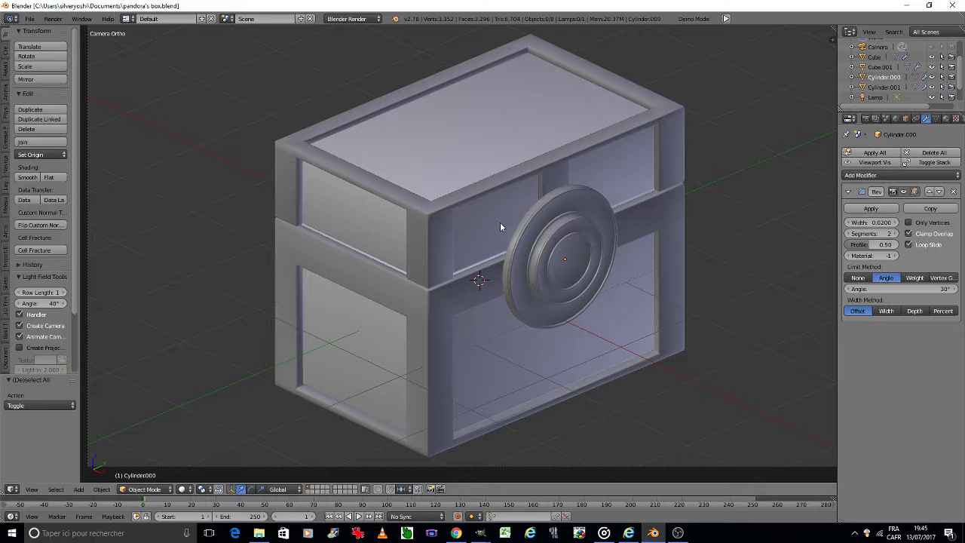
key(x)
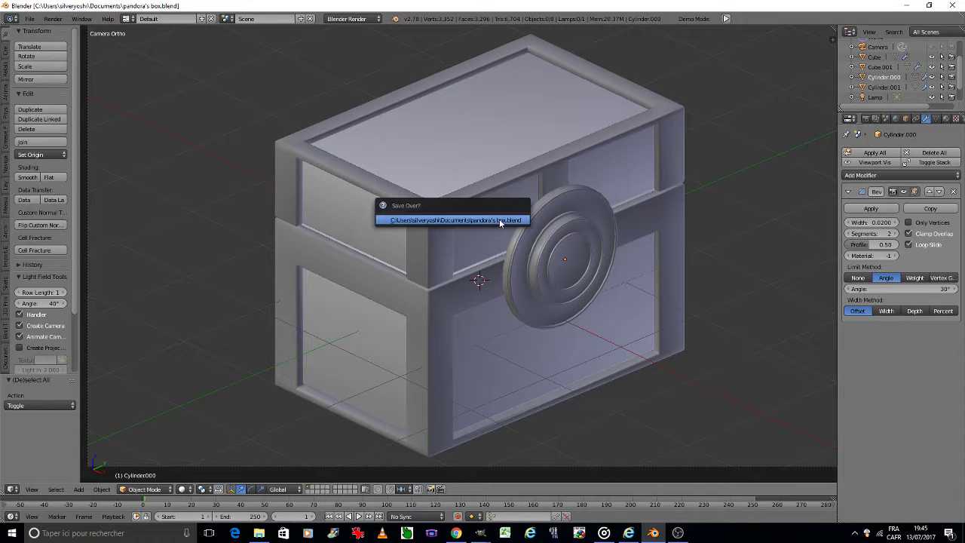
key(Escape)
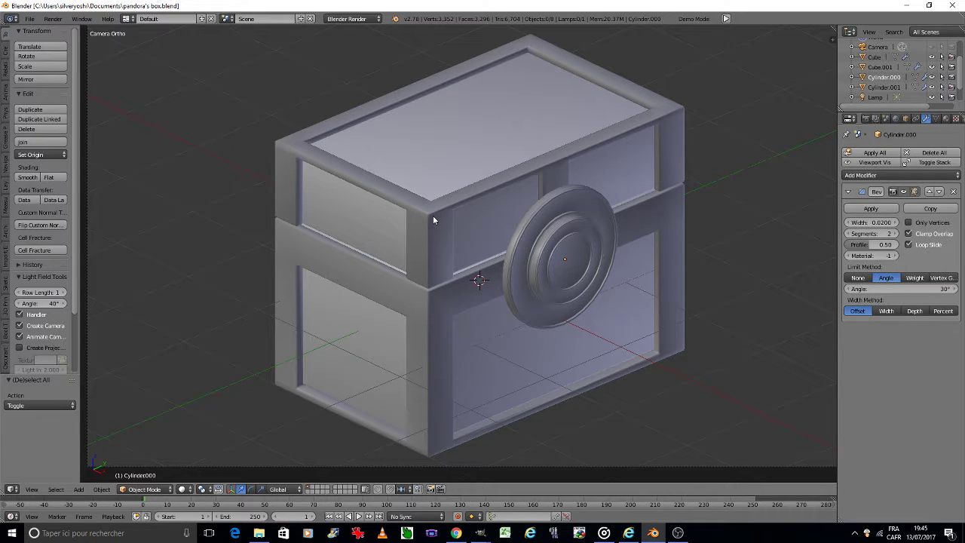
- From an overhead view, move the lamp to a new spot near the chest
key(KP_3)
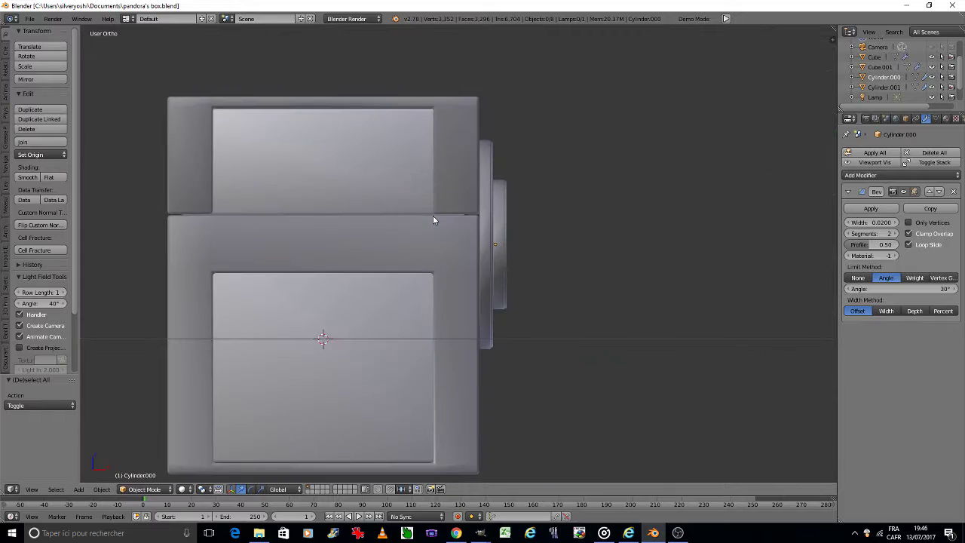
scroll(435, 218, down, 5)
key(KP_8)
key(KP_8)
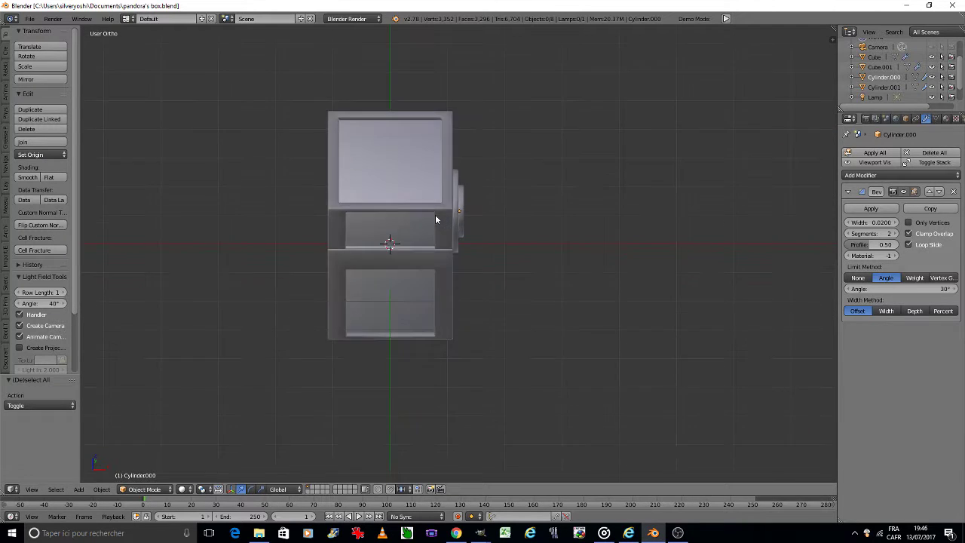
key(KP_8)
key(KP_8)
key(KP_8)
key(KP_8)
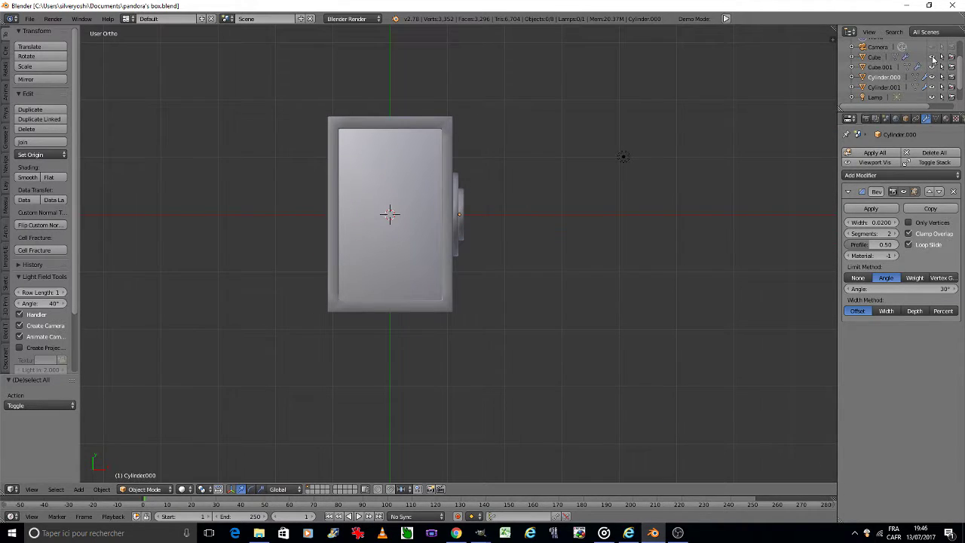
right_click(626, 157)
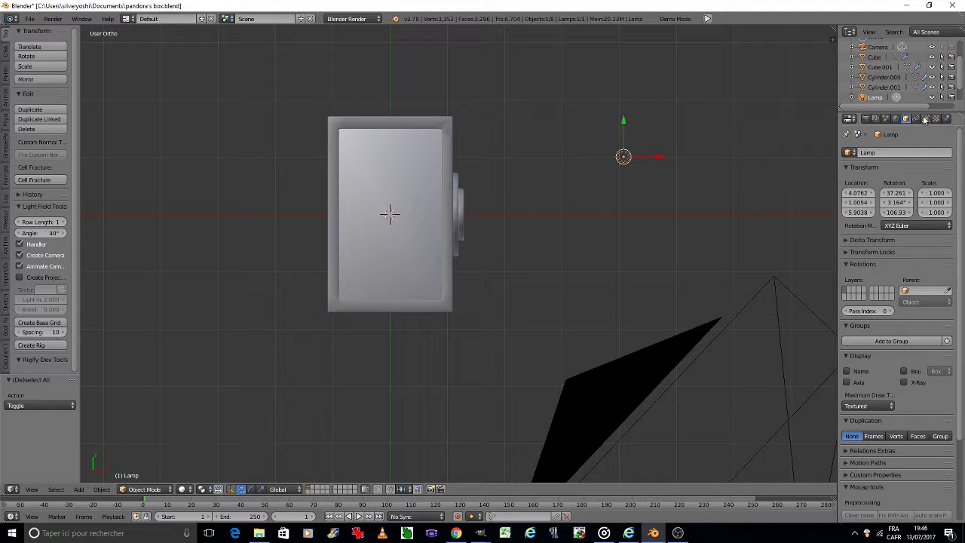
scroll(677, 209, down, 2)
key(g)
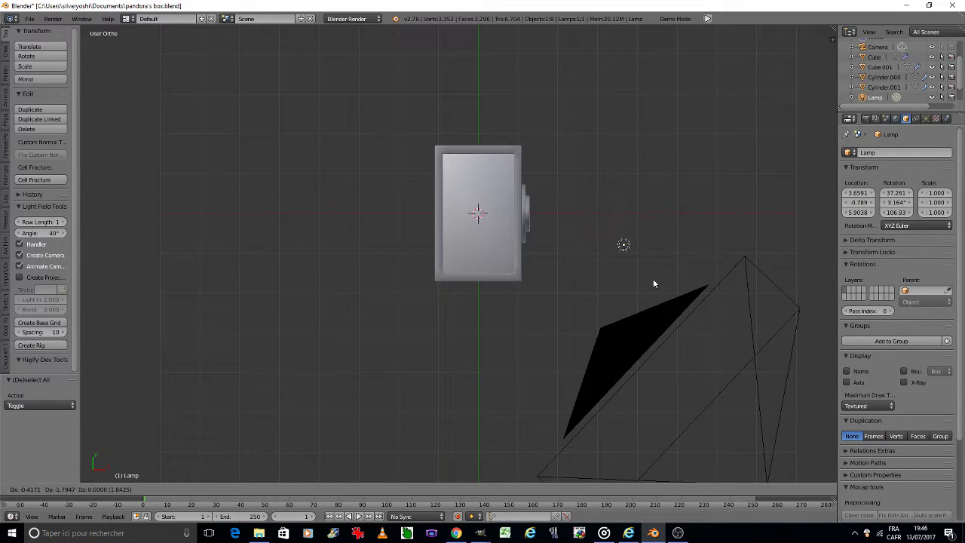
click(703, 268)
- Add two copies of the lamp, one below the chest and one upper left
key(shift+d)
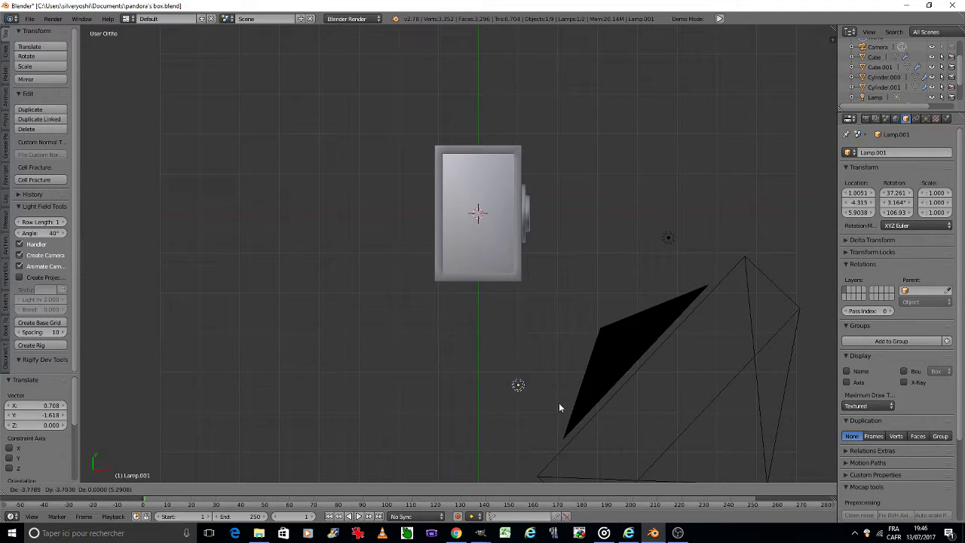
click(558, 402)
key(shift+d)
click(382, 172)
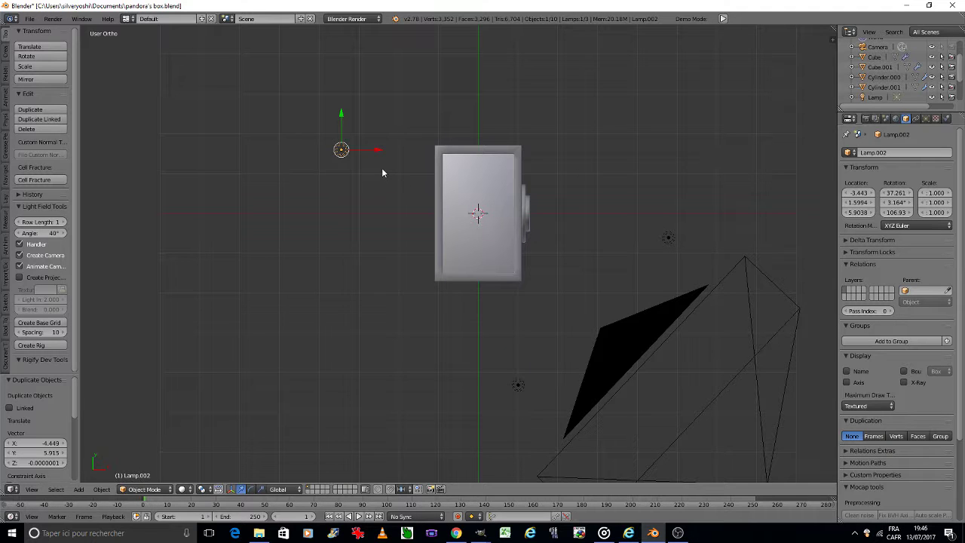
- Set the original lamp's energy to 3
key(KP_0)
scroll(403, 172, down, 3)
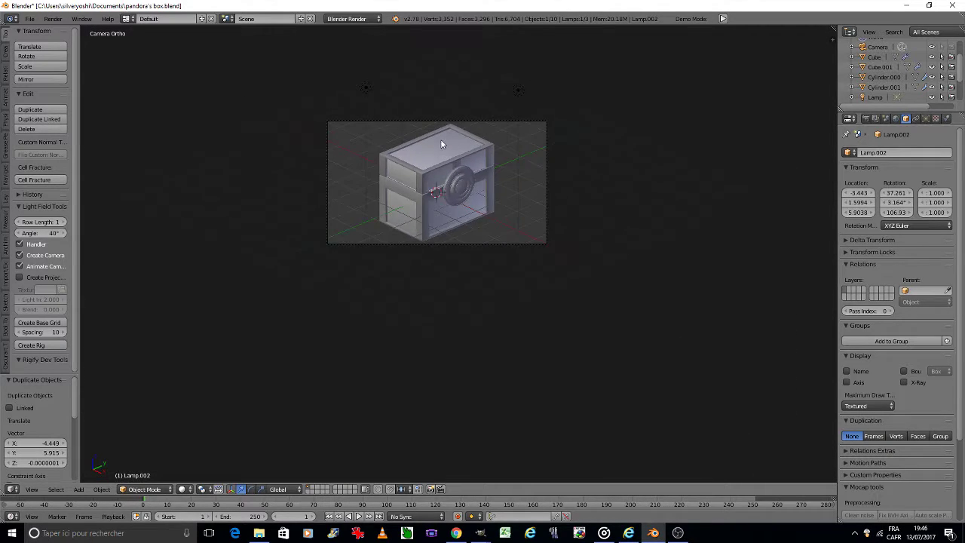
shift+middle_drag(440, 139, 495, 258)
right_click(550, 223)
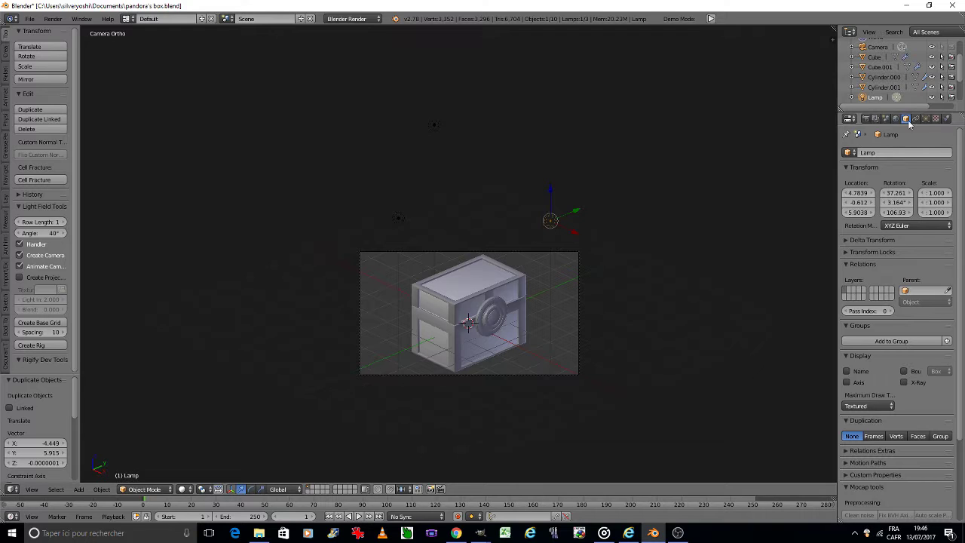
click(926, 119)
text(3)
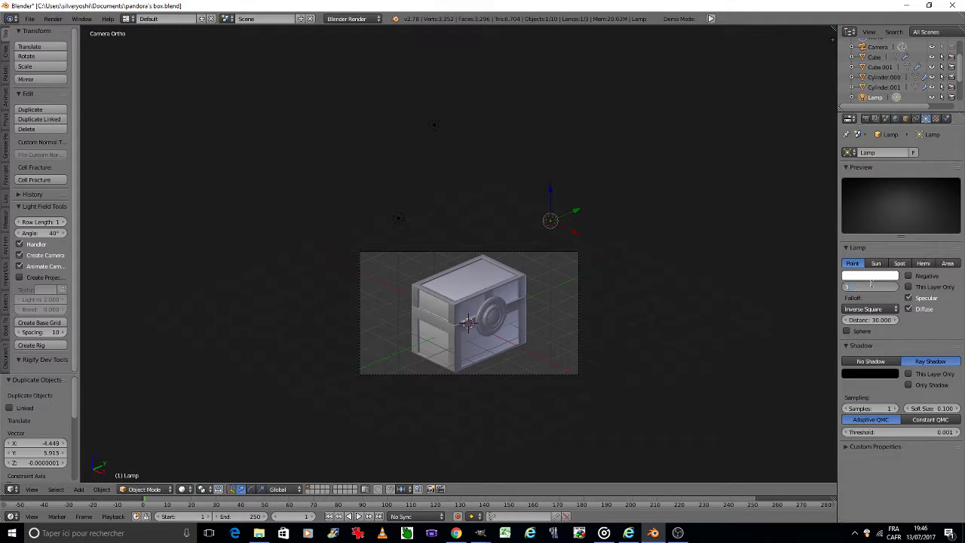
key(Return)
- Lower all three lamps together along Z by about 2.49
key(KP_7)
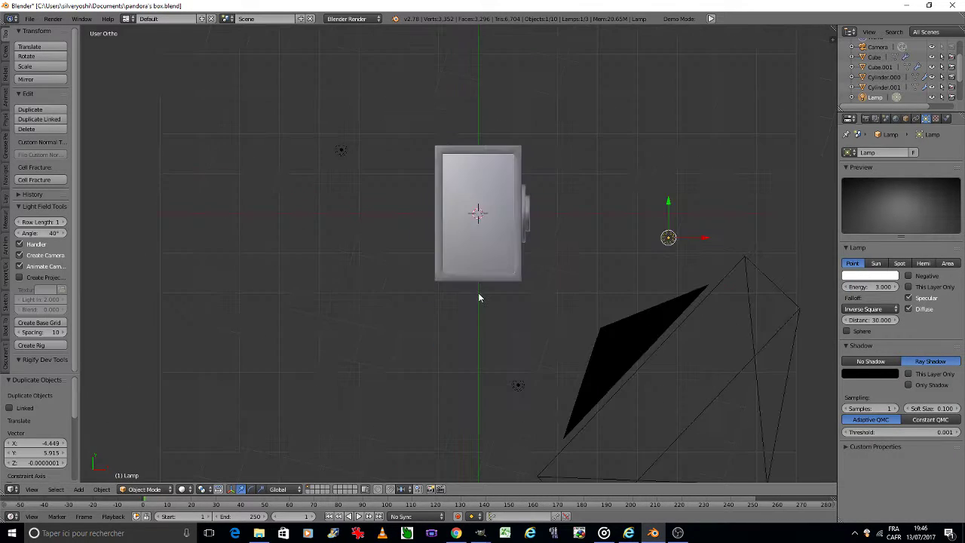
key(KP_8)
key(KP_8)
key(KP_8)
key(KP_8)
key(KP_8)
key(KP_8)
key(KP_8)
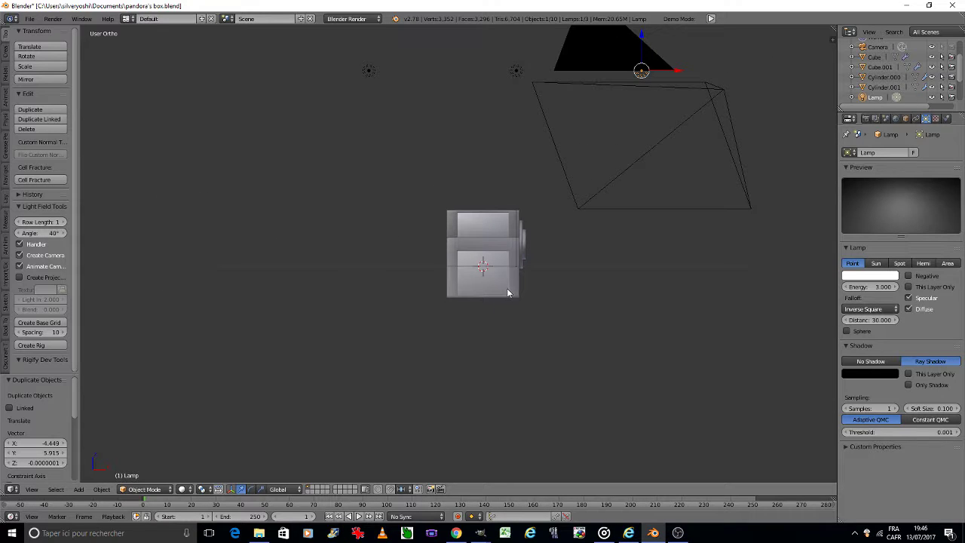
shift+click(513, 73)
shift+click(369, 71)
key(g)
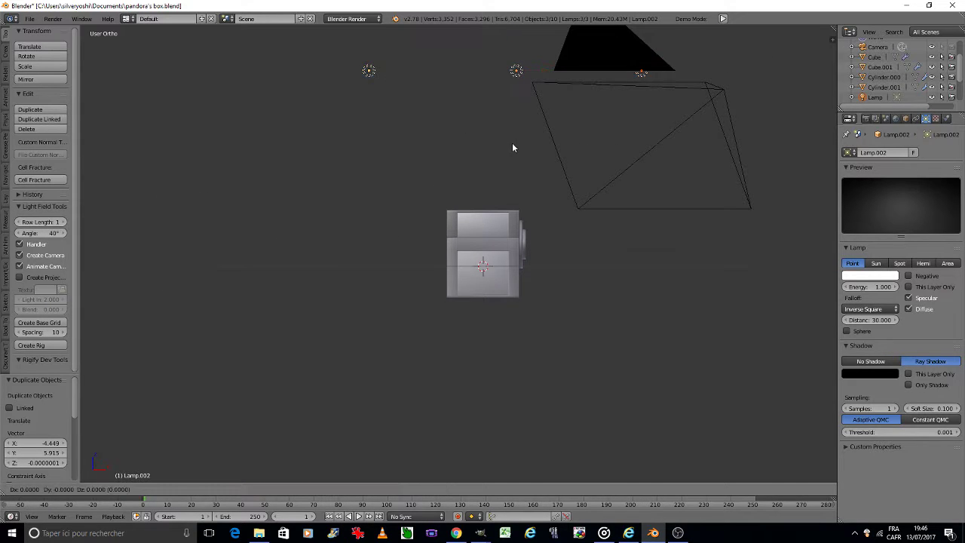
key(z)
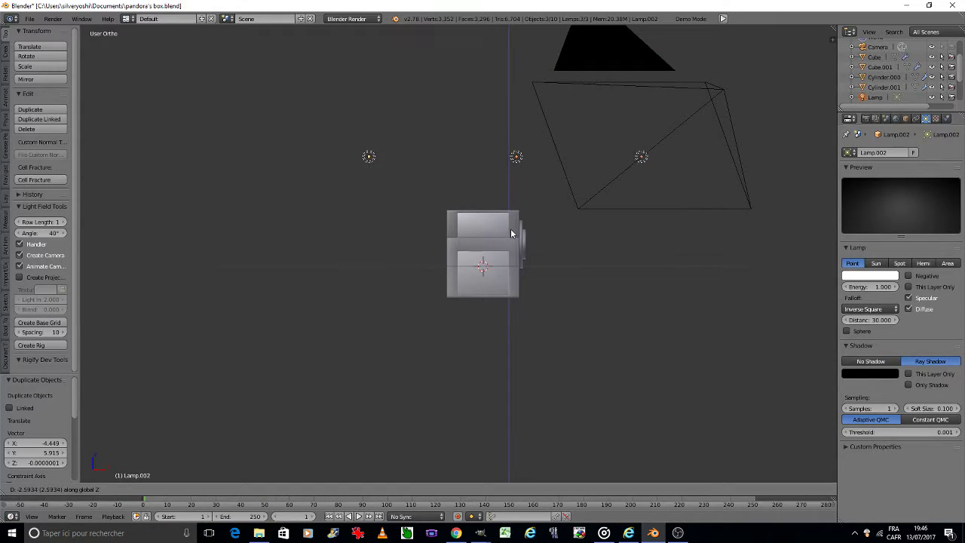
click(511, 230)
- Remove the duplicate lamps, switch to camera view, and save pandora's box.blend
key(x)
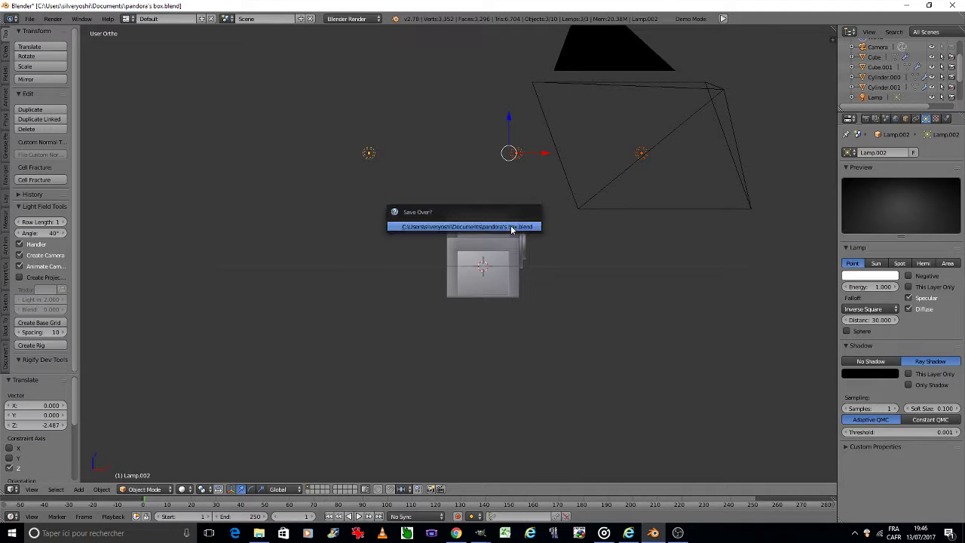
click(513, 225)
key(a)
key(KP_0)
key(ctrl+s)
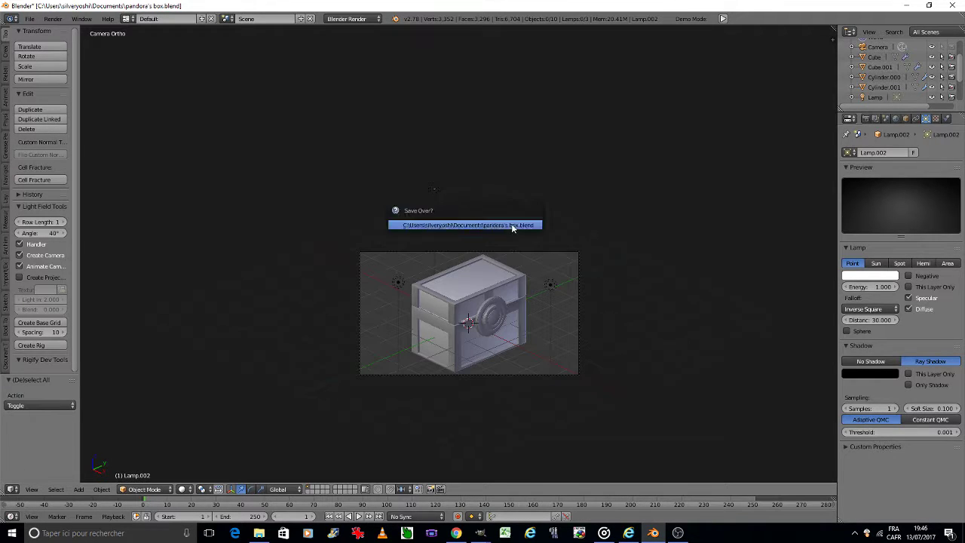
click(511, 223)
scroll(488, 321, up, 5)
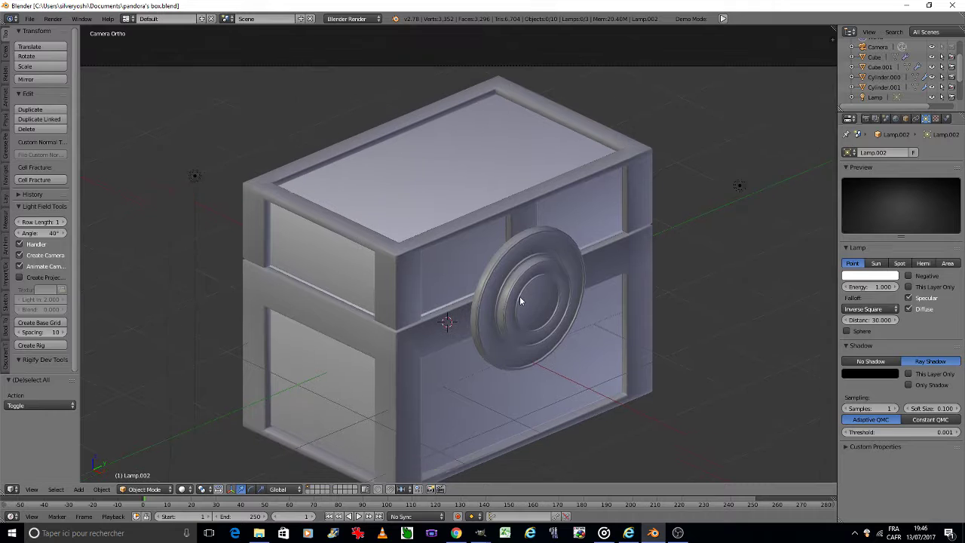
- Preview the chest in Rendered shading, then return to Solid shading
scroll(520, 295, down, 1)
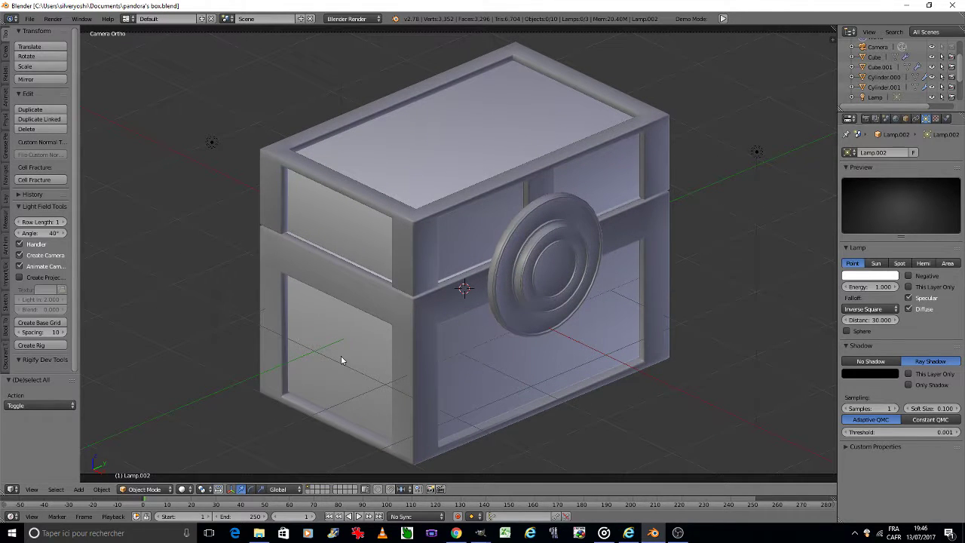
click(184, 489)
click(194, 423)
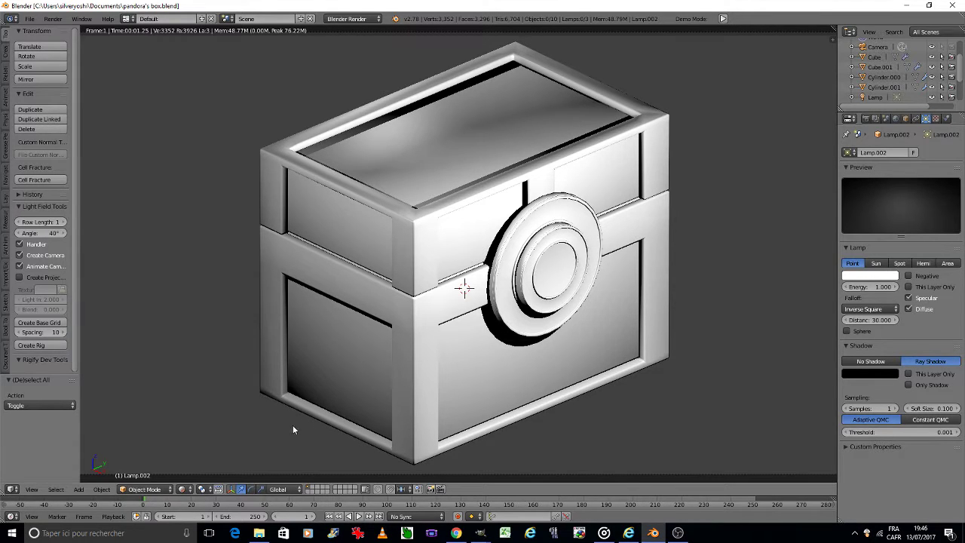
click(183, 488)
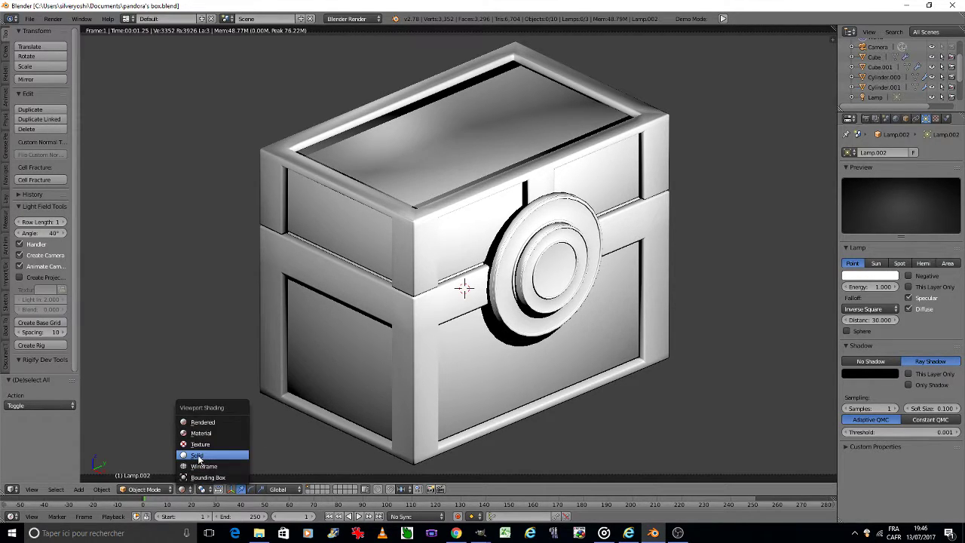
click(198, 456)
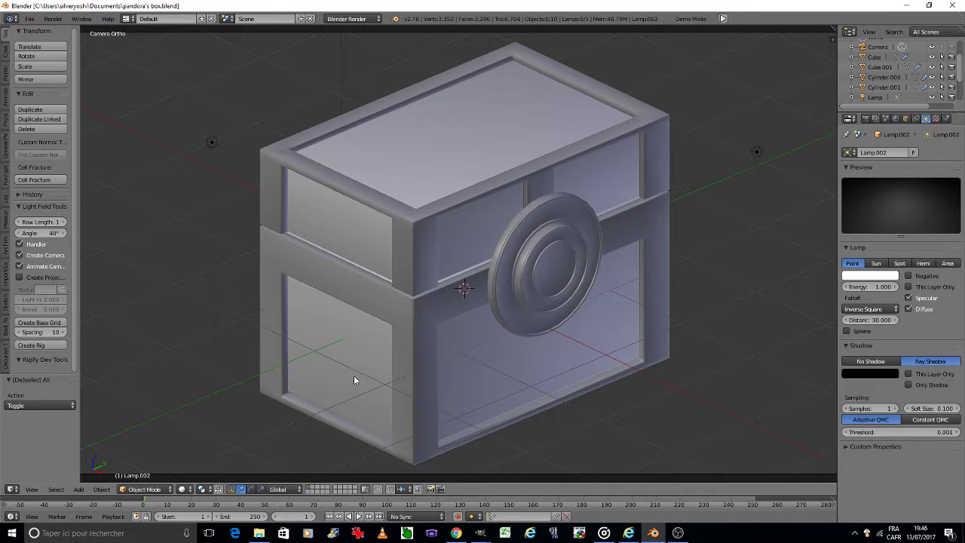
- Select the Cube and show its material's texture settings
right_click(365, 343)
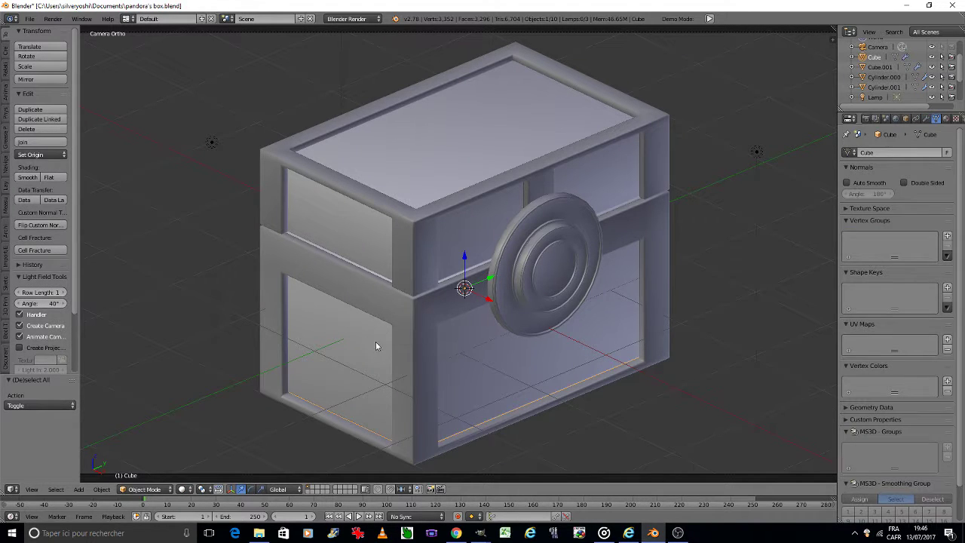
click(946, 119)
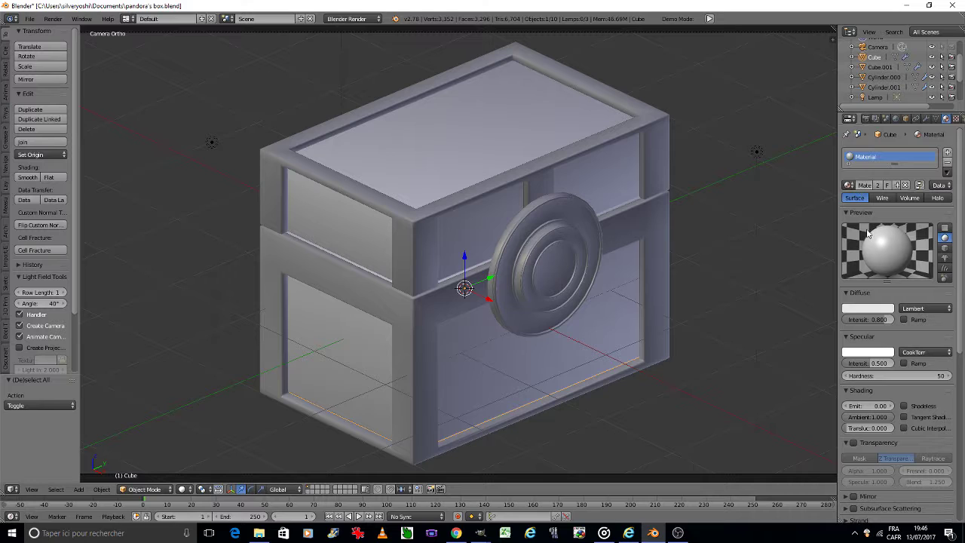
click(956, 118)
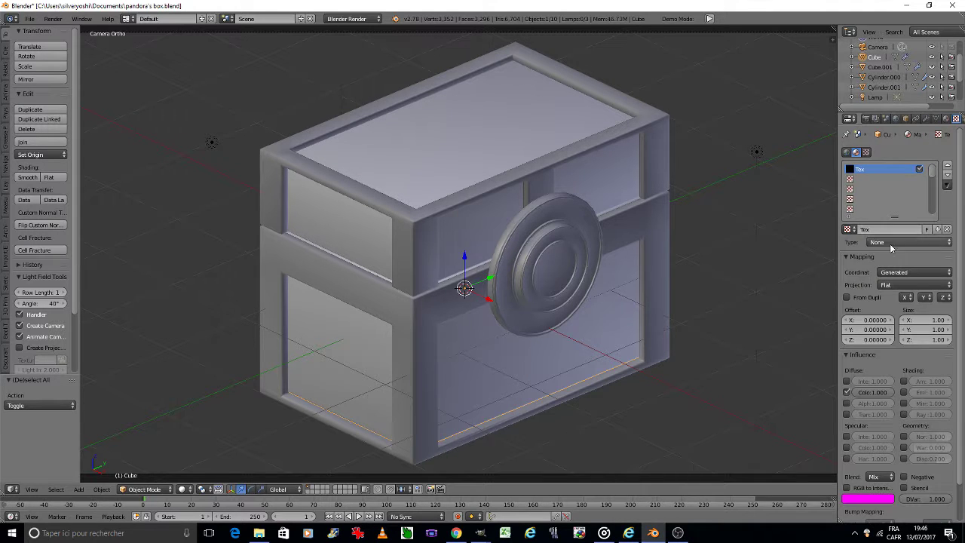
- Set the Tex slot to Image or Movie and load texture métal ancien.jpg from the home folder
click(908, 241)
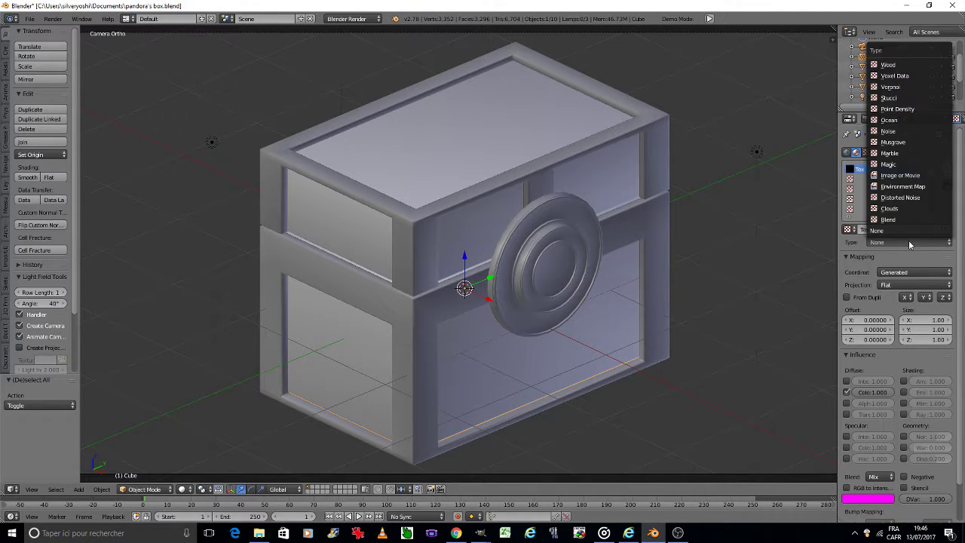
click(898, 175)
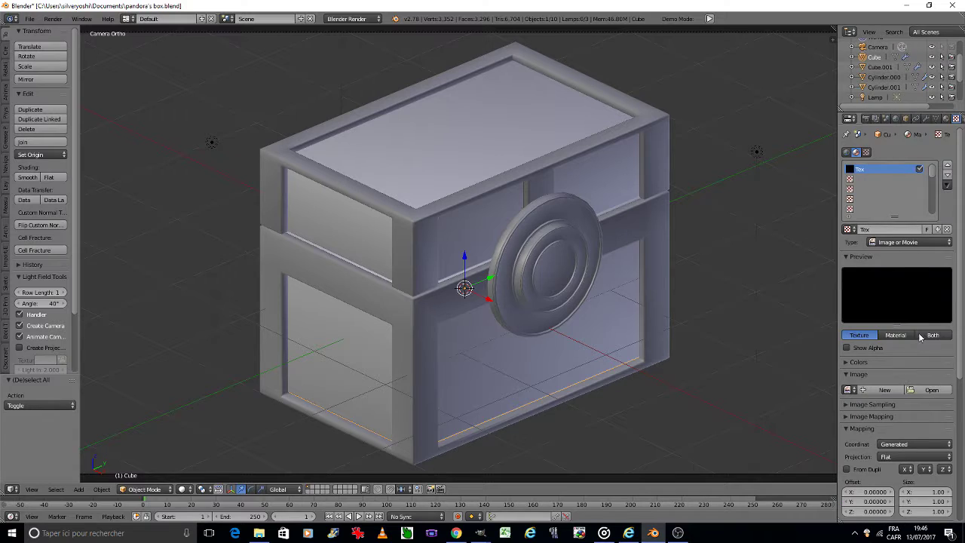
click(939, 389)
click(47, 280)
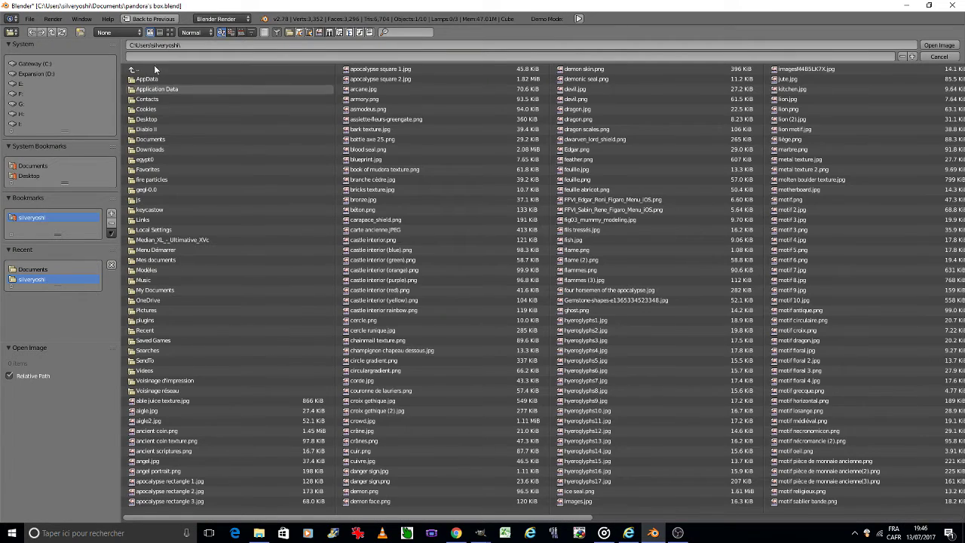
click(171, 31)
scroll(389, 305, down, 3)
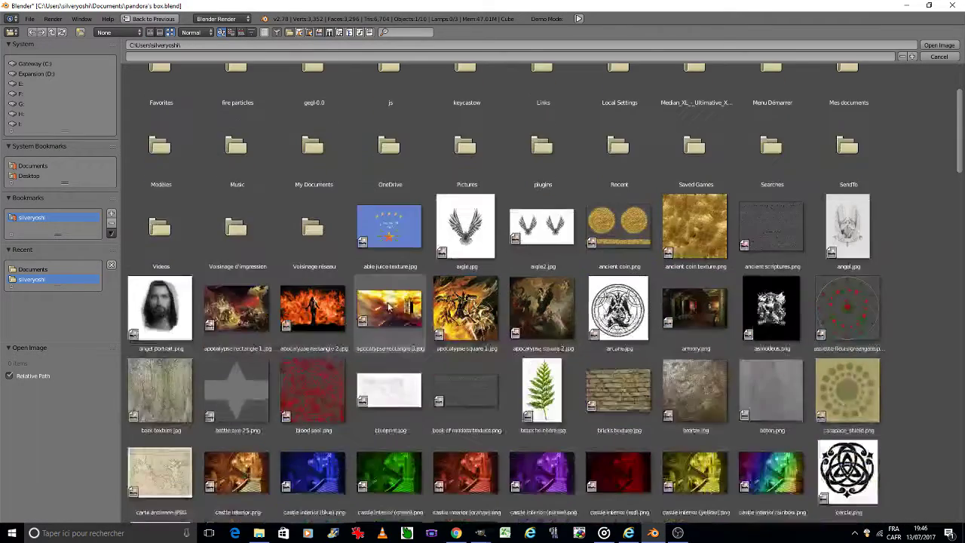
scroll(389, 305, down, 2)
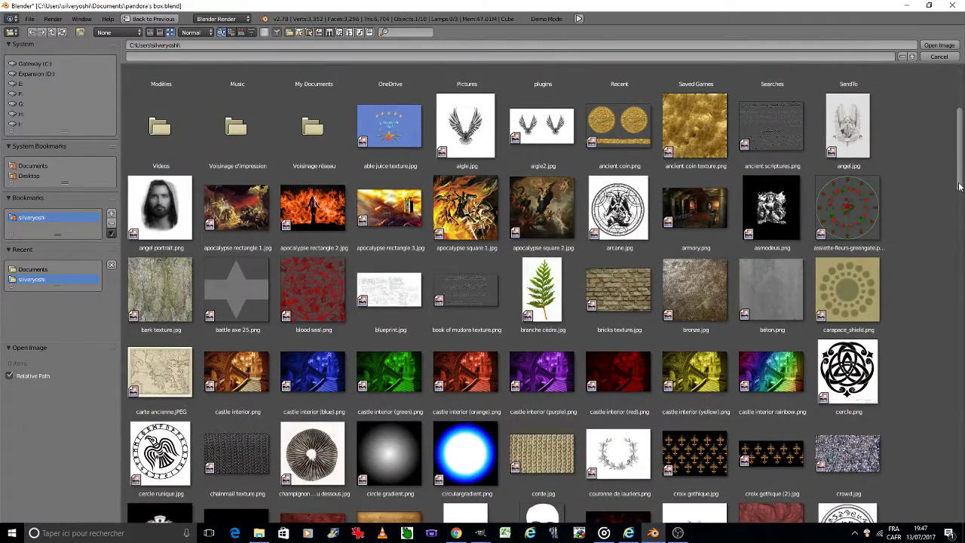
drag(960, 186, 962, 437)
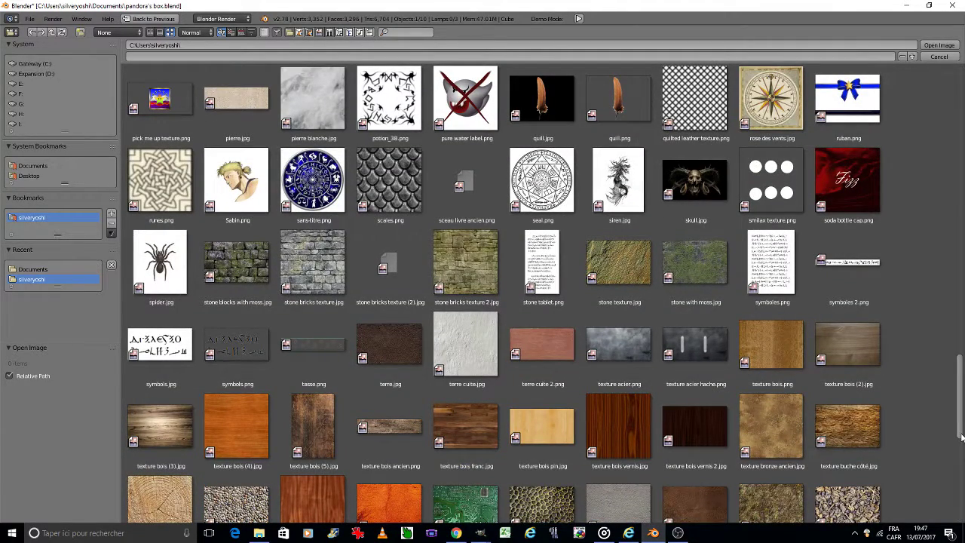
drag(961, 438, 963, 488)
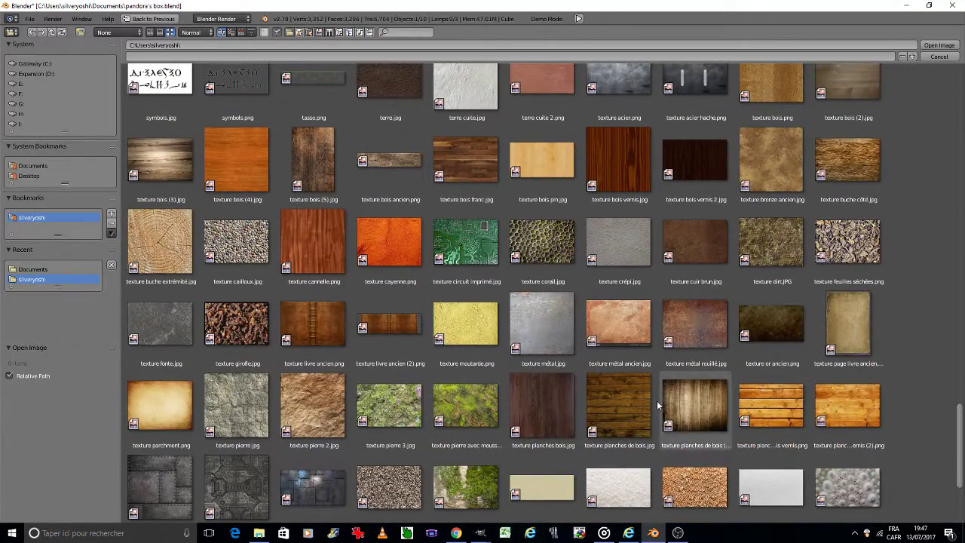
double_click(624, 337)
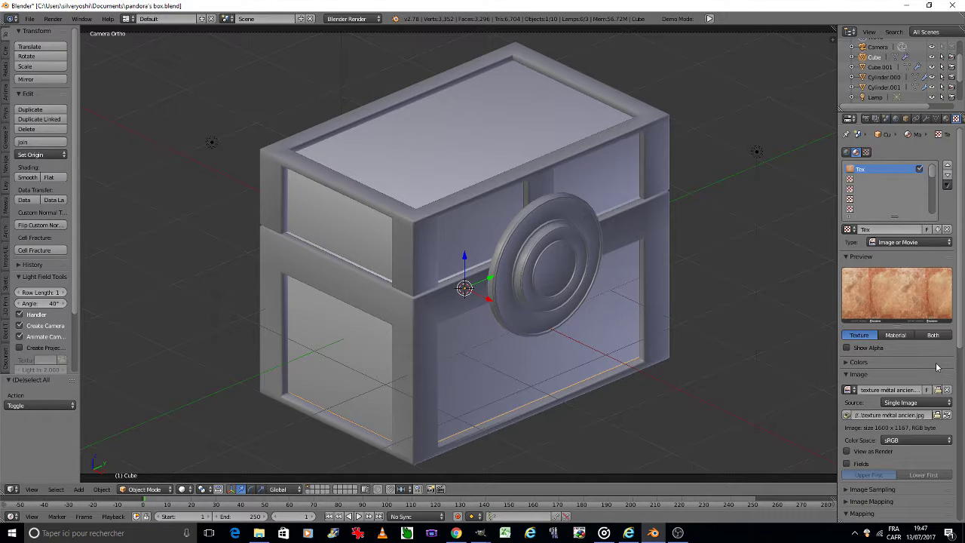
- Replace the texture image with texture bronze ancien.jpg
click(937, 390)
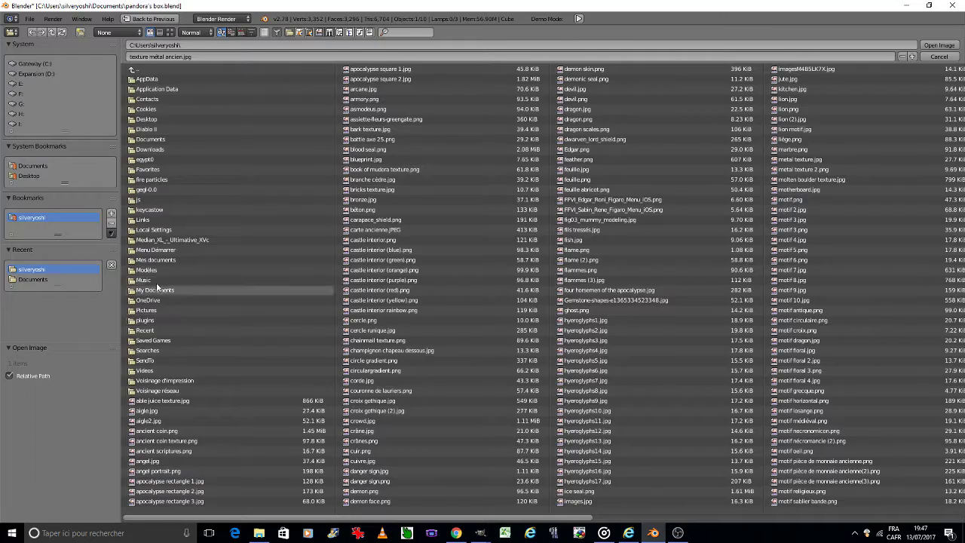
click(169, 32)
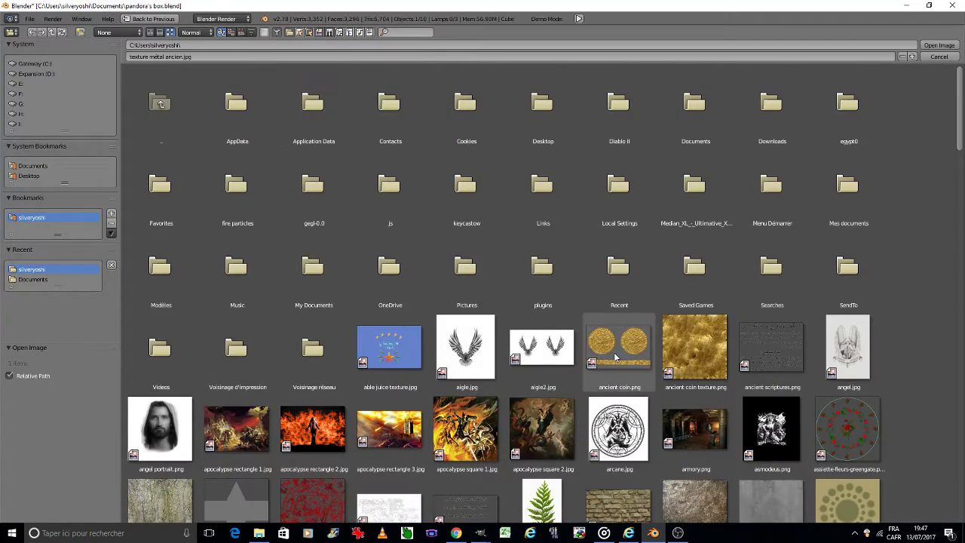
scroll(615, 357, down, 4)
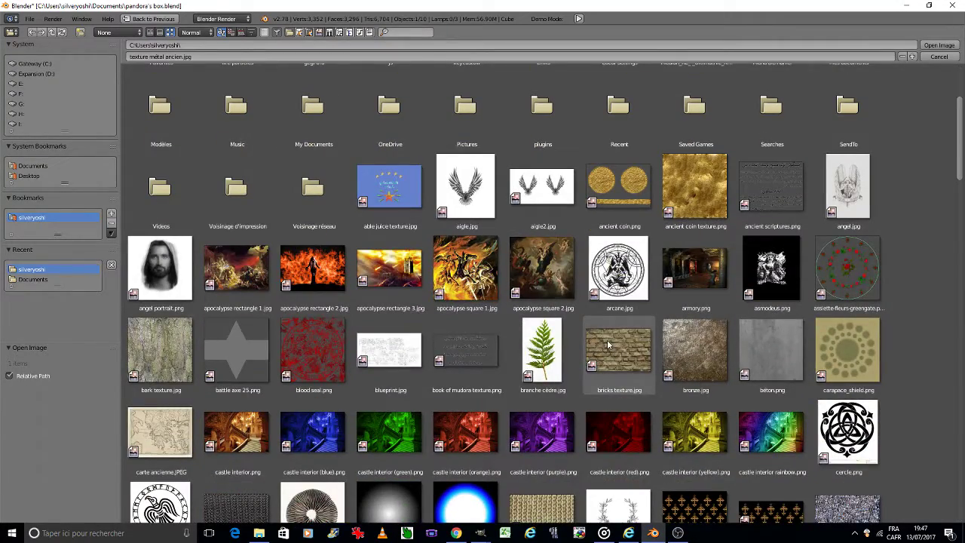
scroll(609, 344, down, 4)
scroll(609, 344, down, 1)
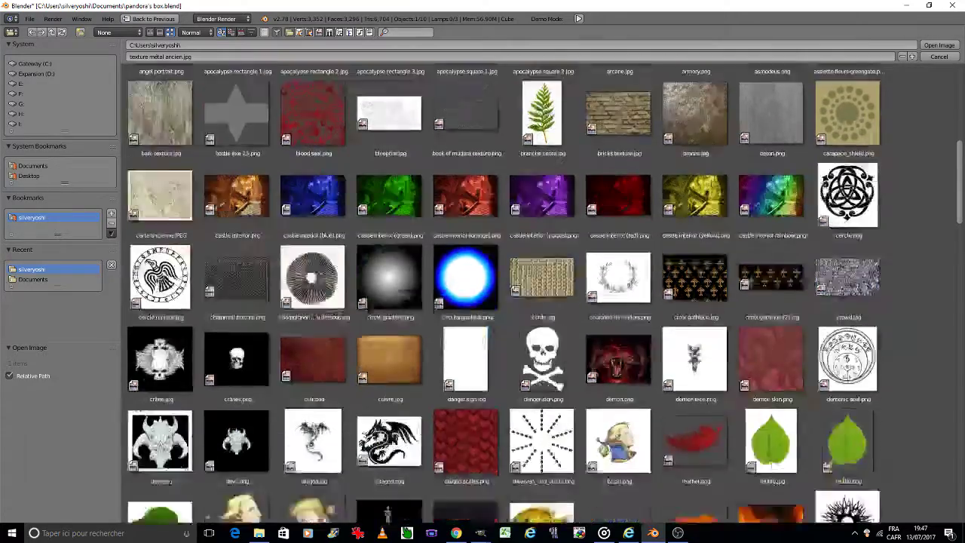
scroll(542, 296, down, 15)
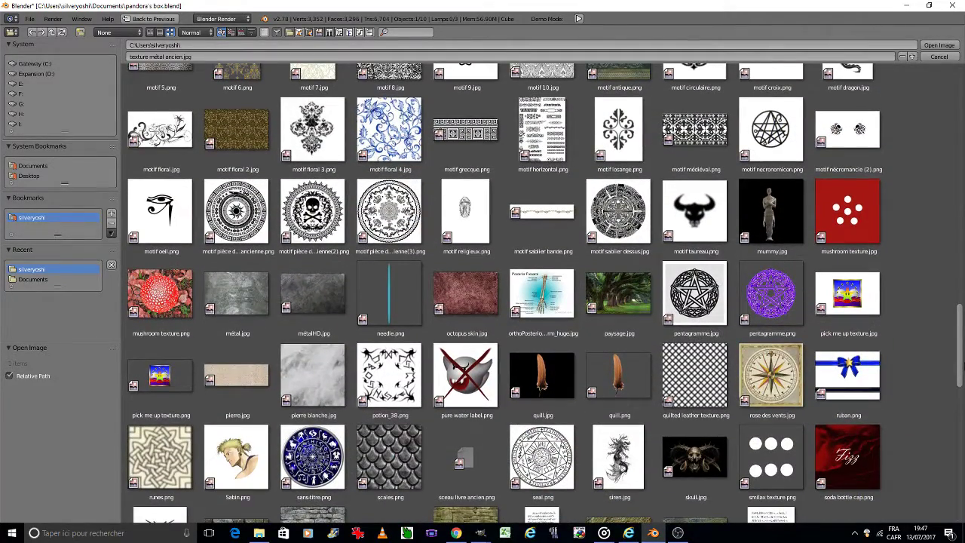
scroll(542, 297, down, 2)
scroll(541, 296, down, 5)
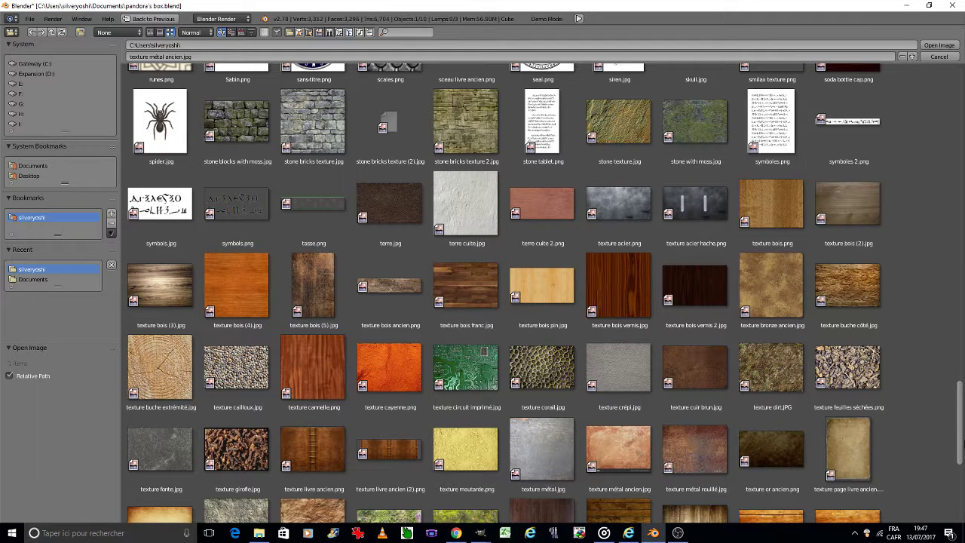
double_click(780, 296)
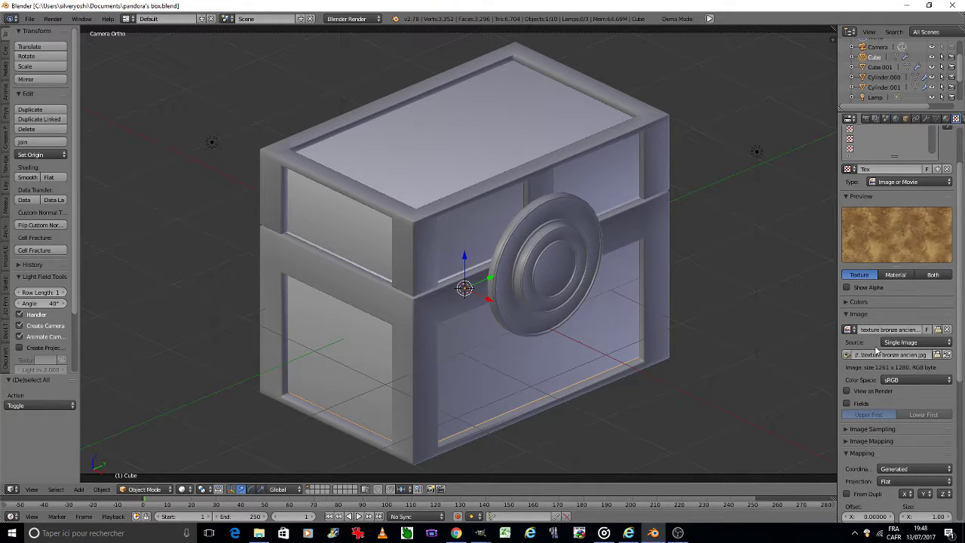
- Map the bronze texture with Global coordinates and Cube projection
scroll(877, 349, down, 4)
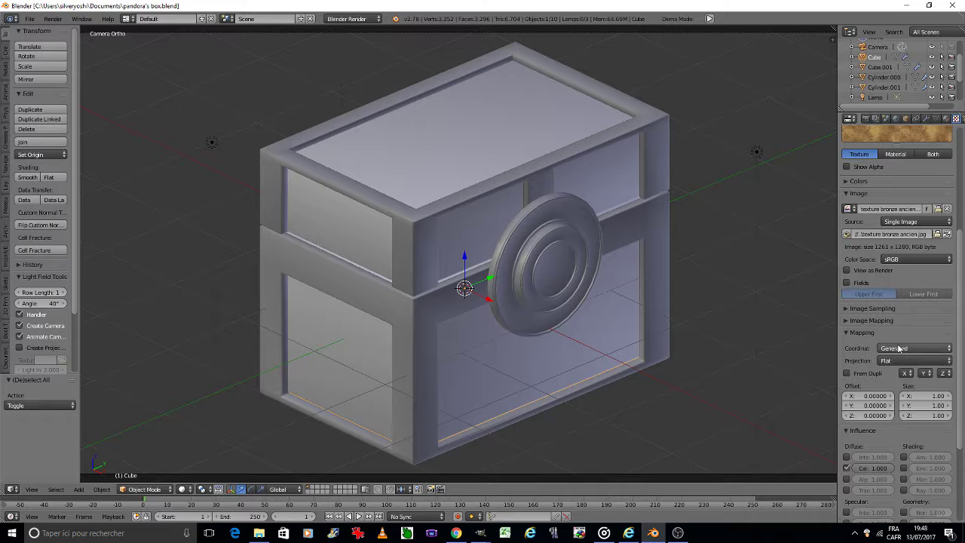
click(897, 348)
click(894, 340)
click(897, 361)
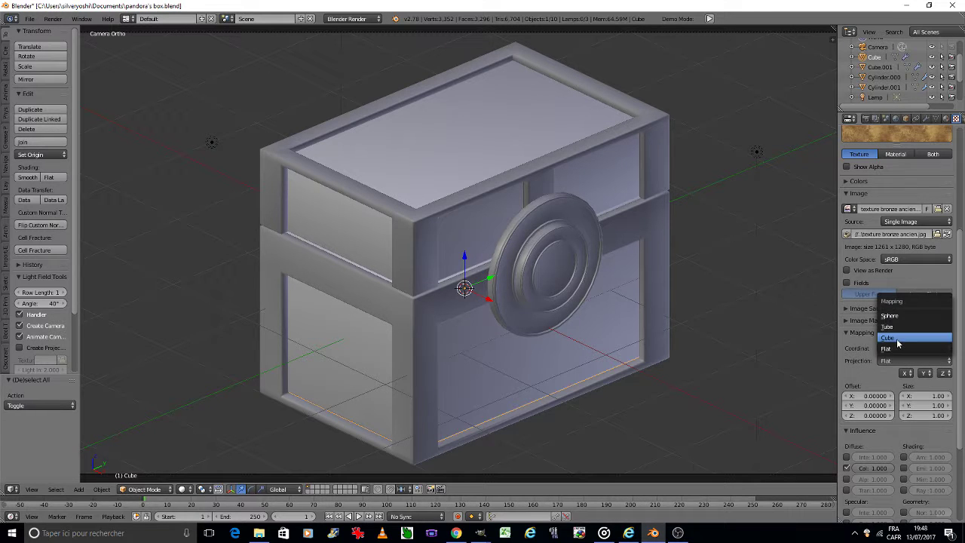
click(898, 346)
scroll(897, 344, down, 3)
scroll(895, 341, up, 2)
scroll(893, 338, up, 5)
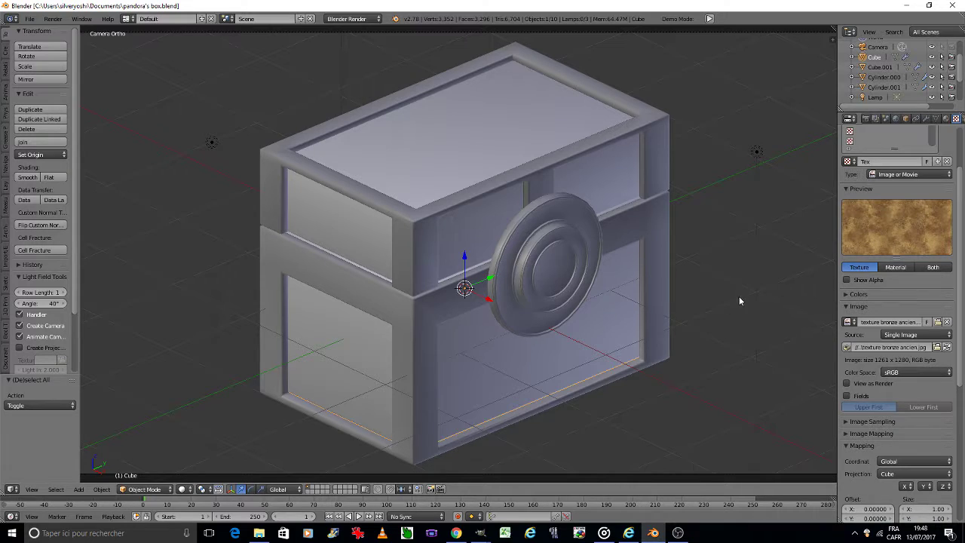
mouse_move(480, 533)
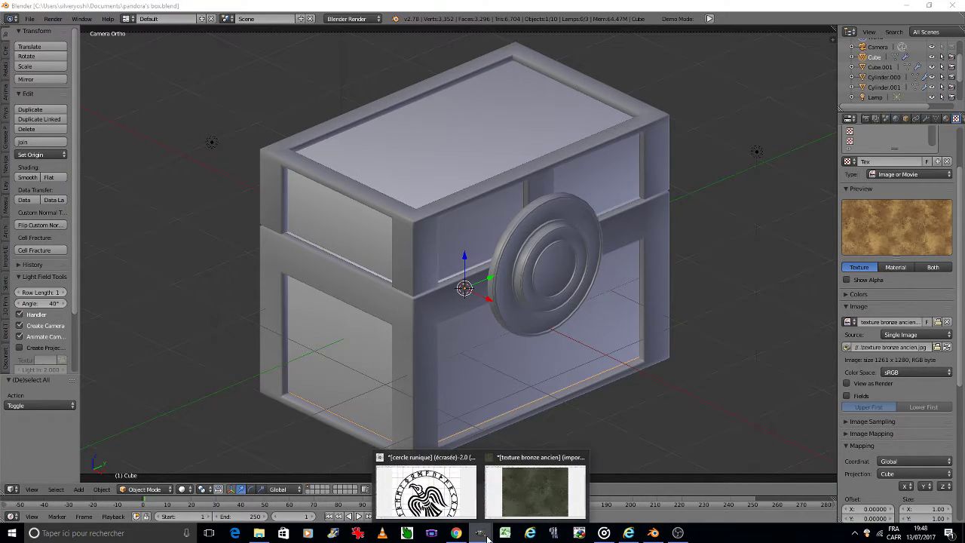
- In GIMP, overwrite texture bronze ancien.jpg with the green version at slightly higher JPEG quality
click(550, 494)
click(15, 18)
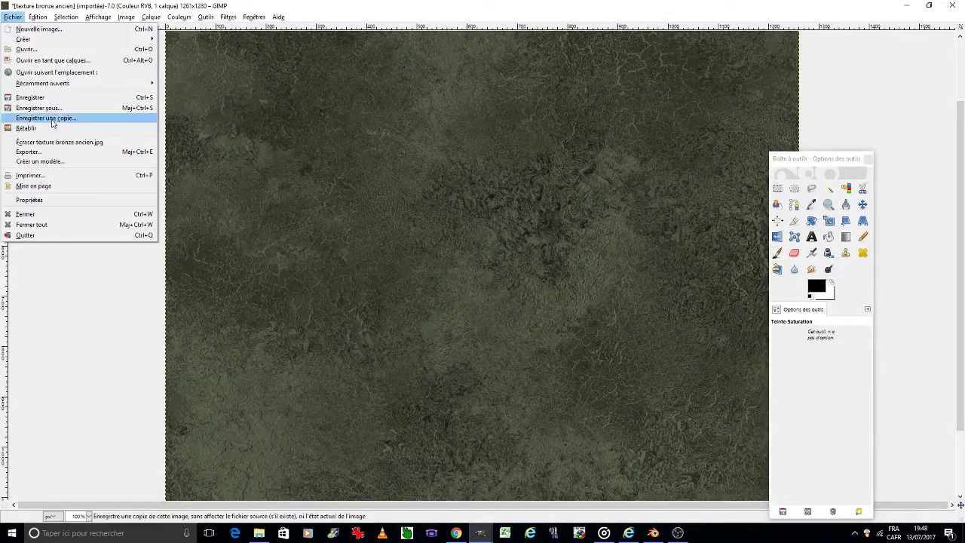
click(55, 146)
drag(180, 102, 190, 103)
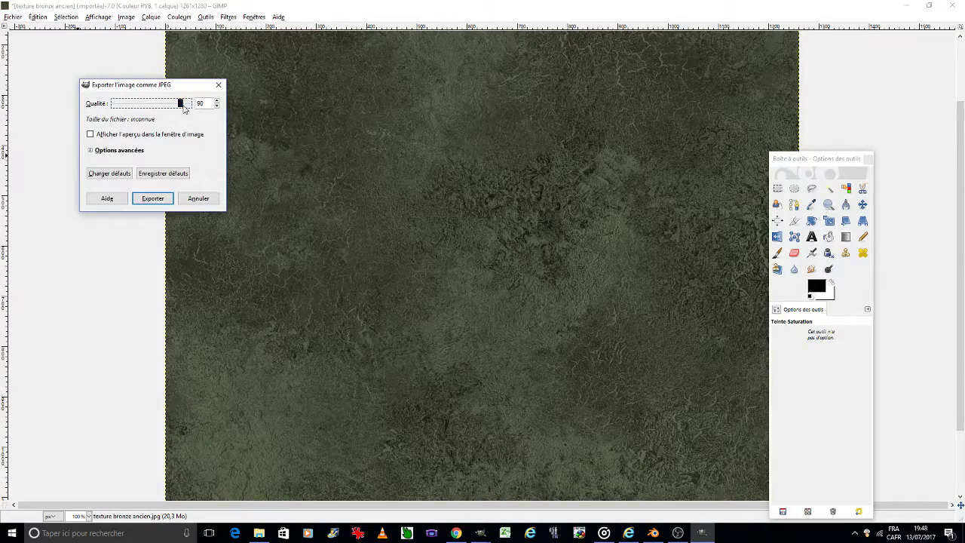
click(155, 200)
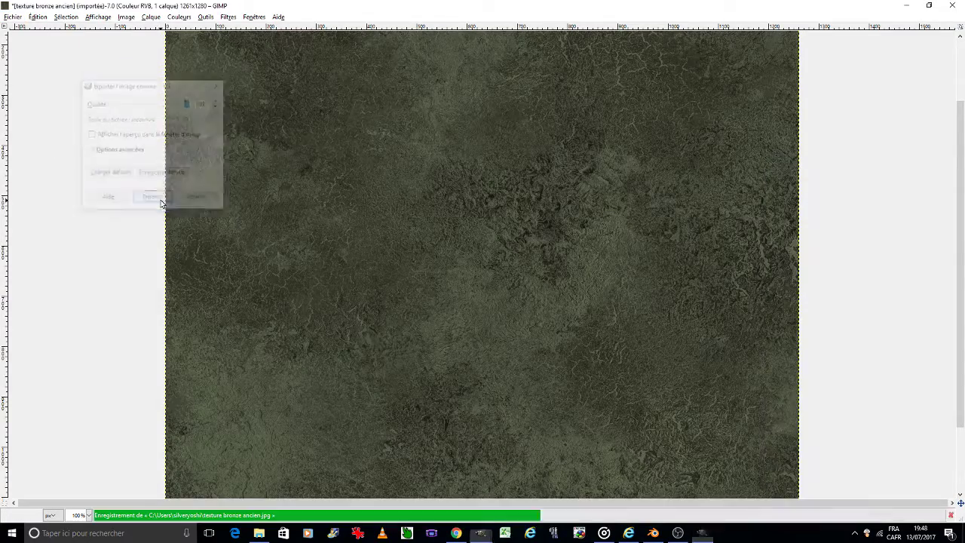
click(653, 533)
- Reload the green bronze texture, save the file, and switch the viewport to Rendered shading
click(946, 347)
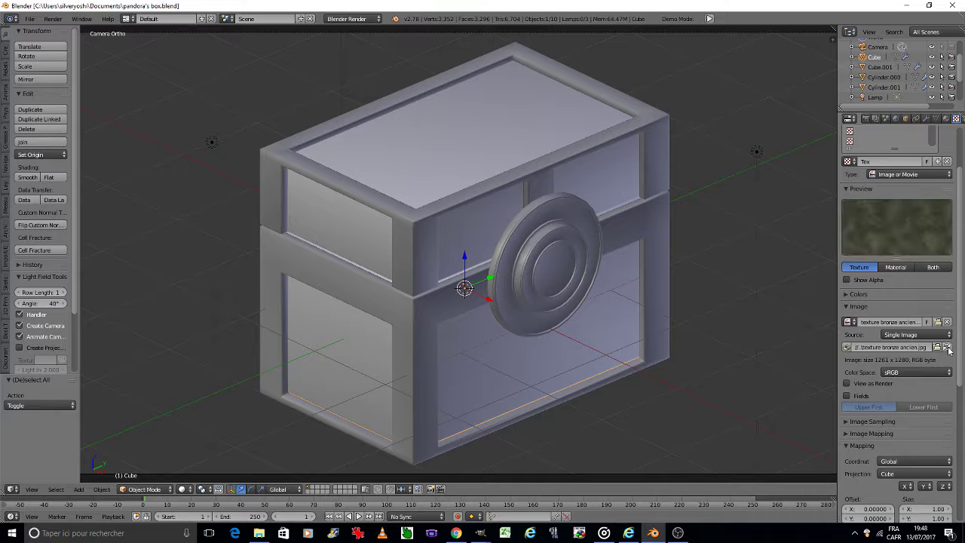
key(ctrl+s)
click(735, 286)
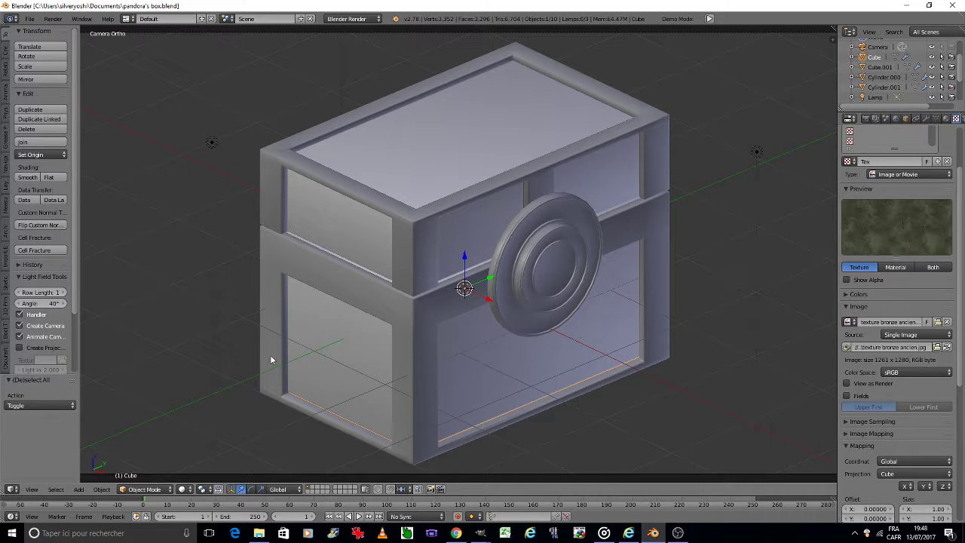
click(182, 489)
click(200, 420)
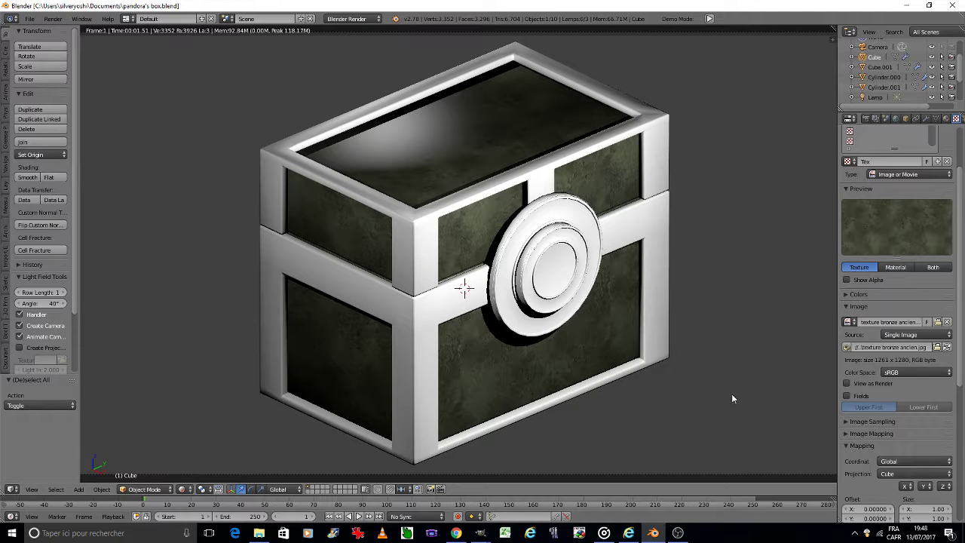
- Set the image mapping Repeat to 2 for both X and Y
scroll(888, 392, down, 3)
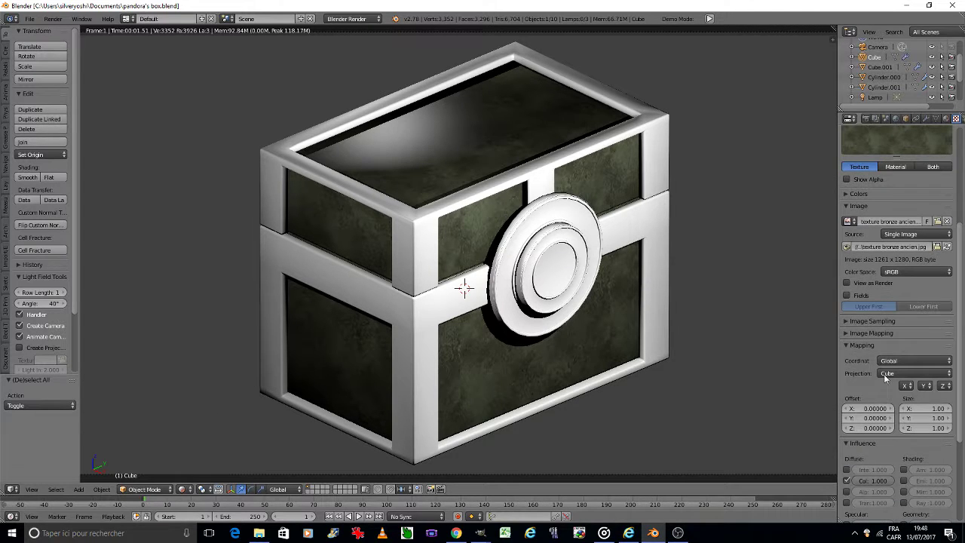
click(847, 334)
click(889, 371)
click(891, 380)
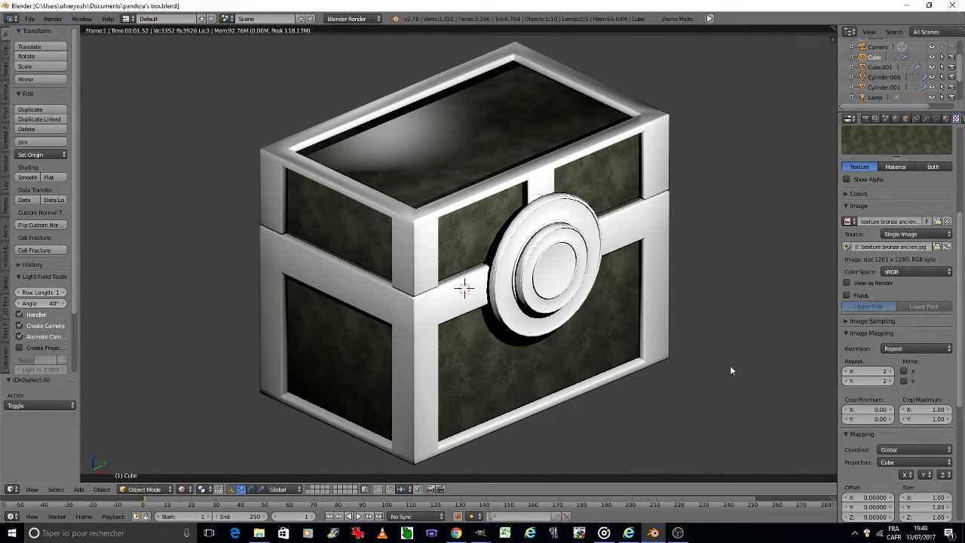
- Give the material a light green specular colour (0.607, 1.0, 0.538) and specular intensity 0
click(945, 118)
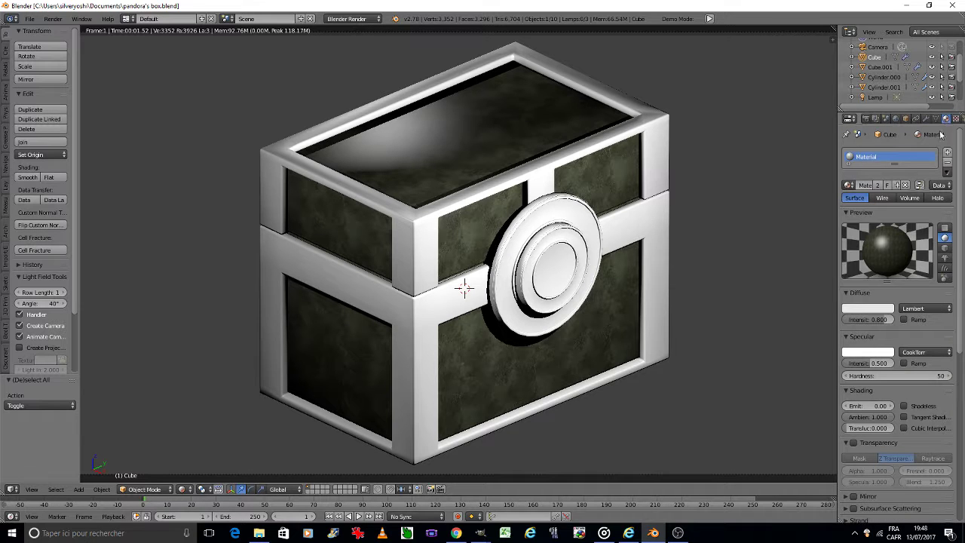
click(872, 353)
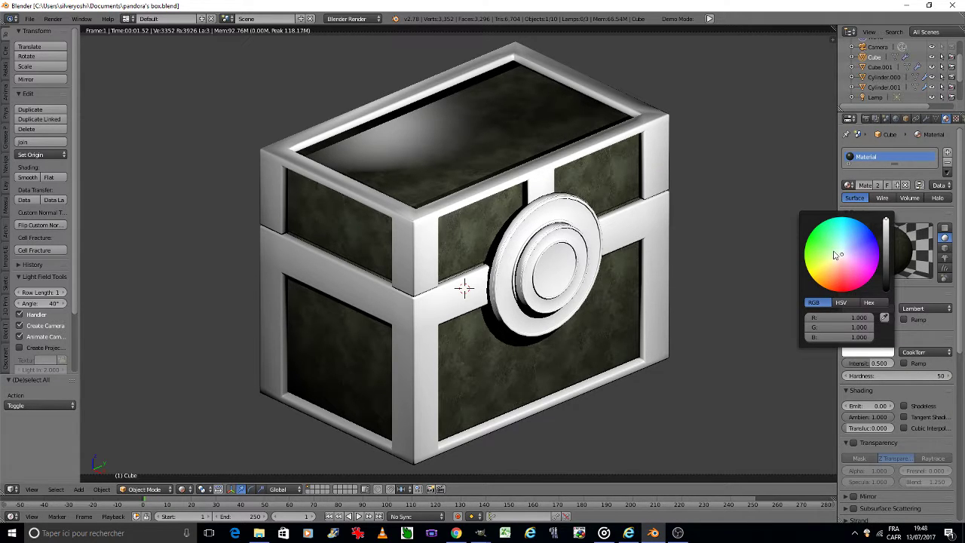
click(834, 254)
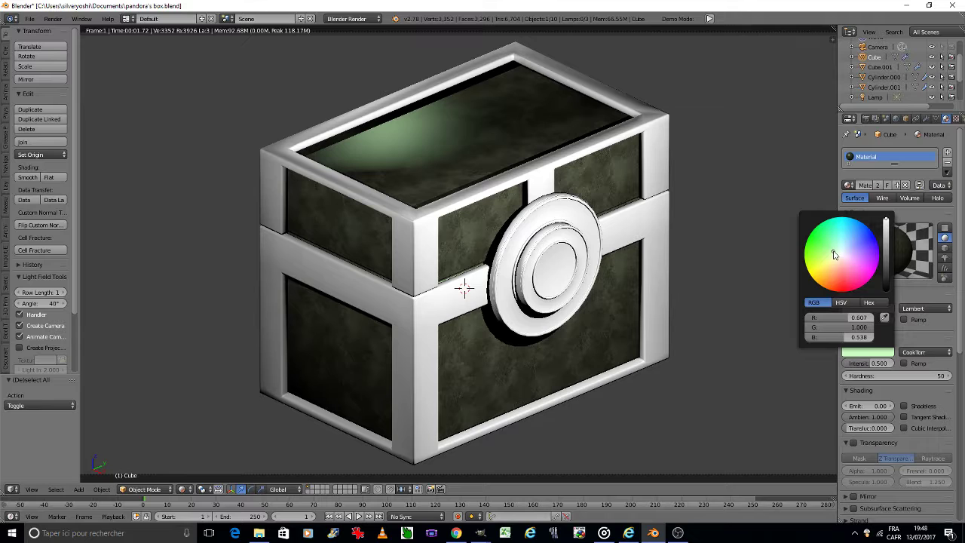
drag(879, 363, 858, 364)
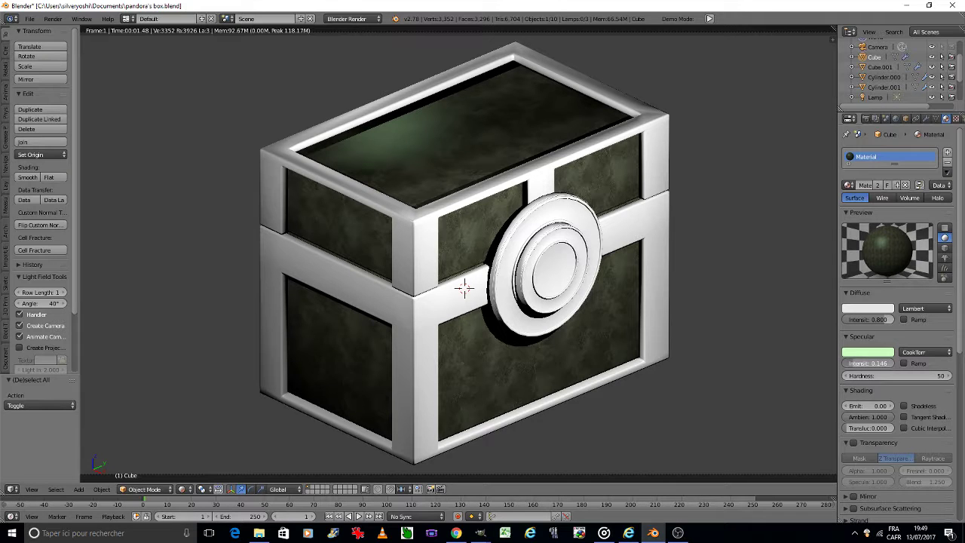
drag(858, 363, 848, 365)
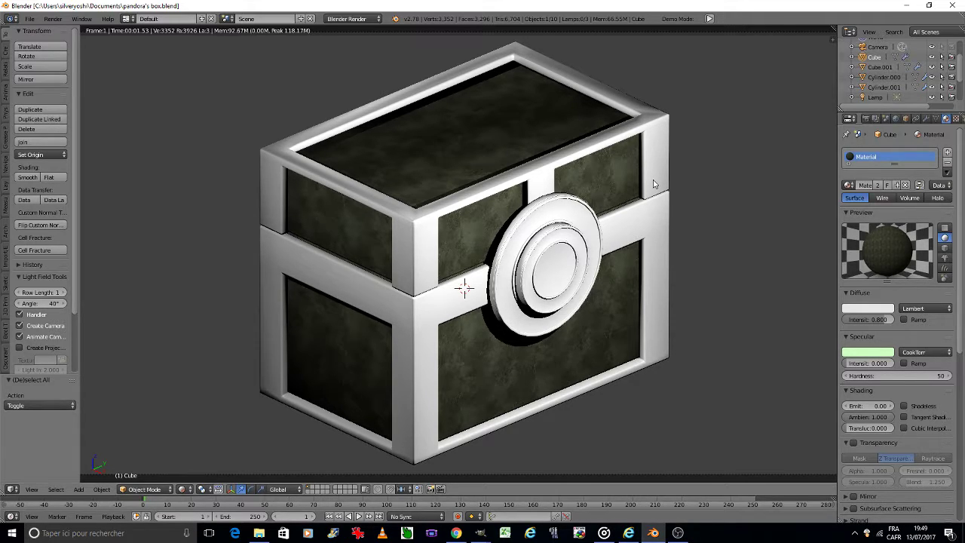
- Give the lid frame Plane.001 a new material with specular intensity 0
right_click(654, 184)
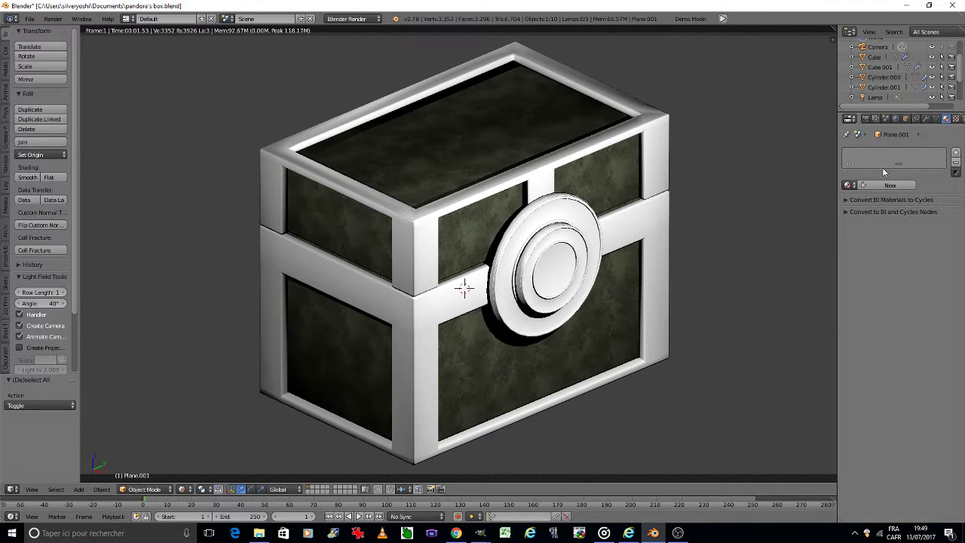
click(890, 186)
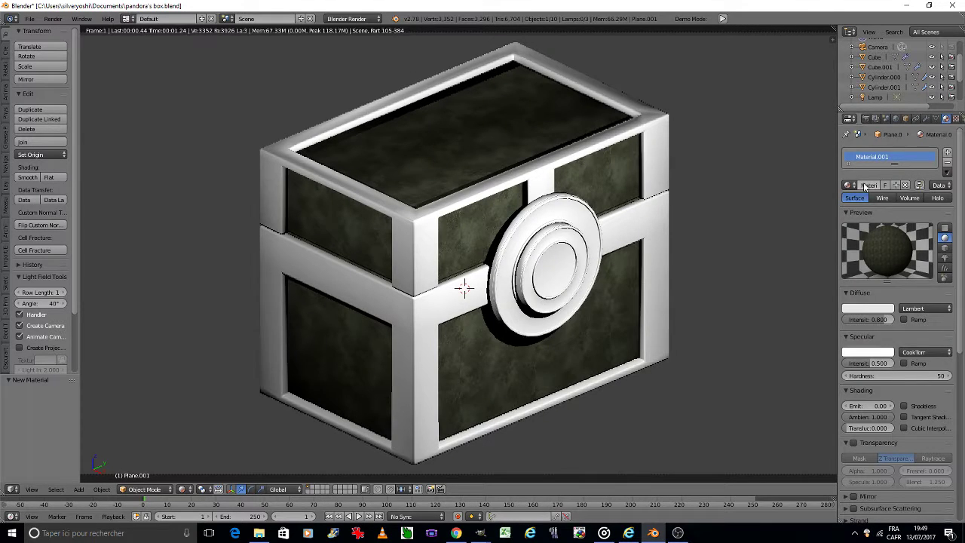
drag(878, 363, 848, 347)
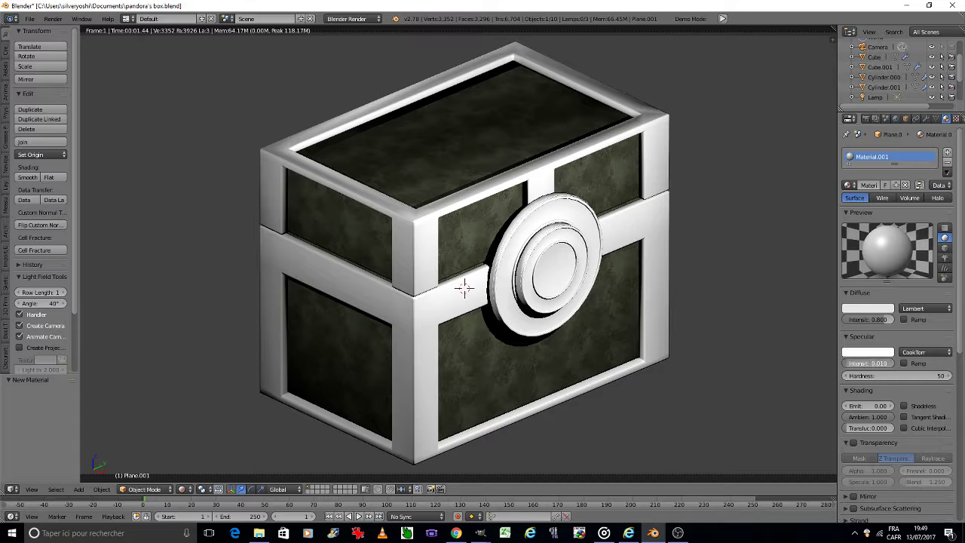
- Add a new image texture to the frame, loading métal.jpg from the home folder
click(956, 119)
click(919, 202)
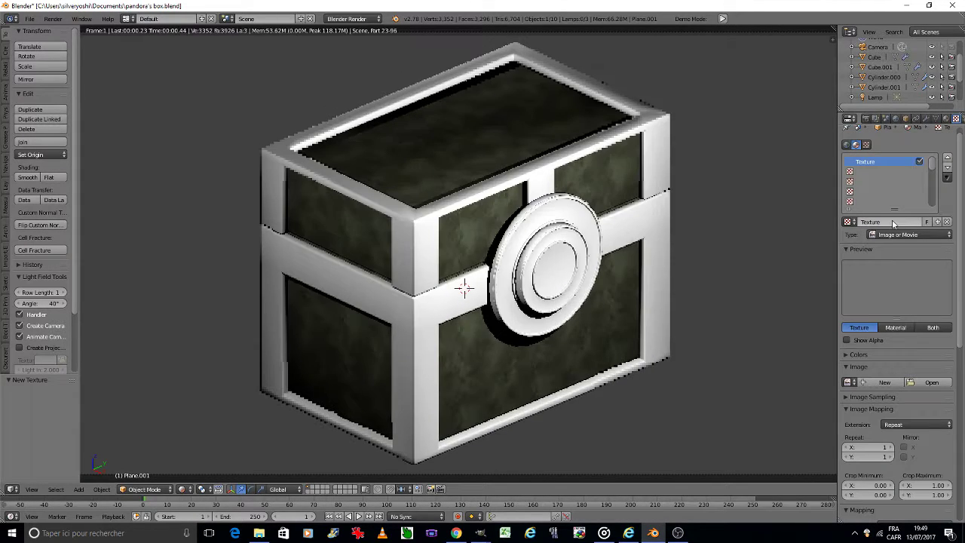
click(927, 383)
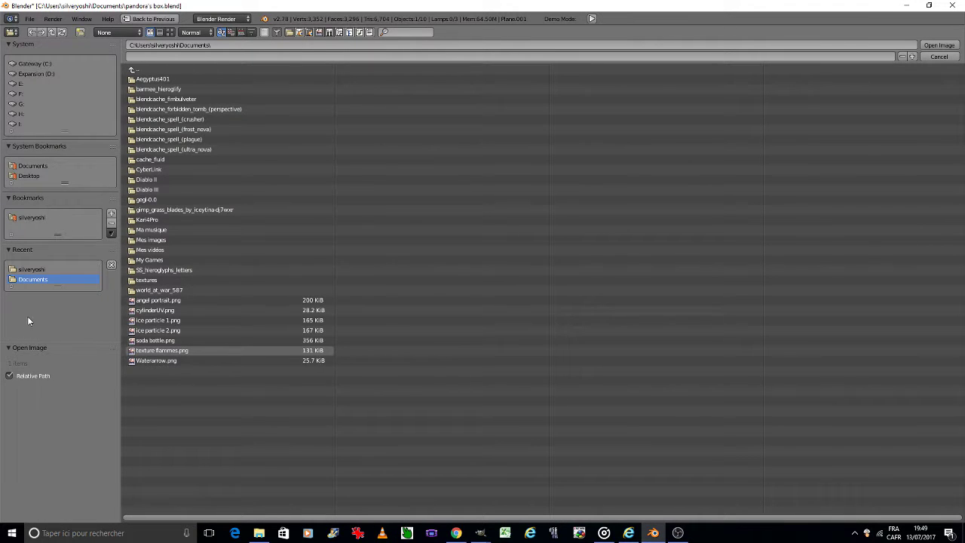
click(47, 270)
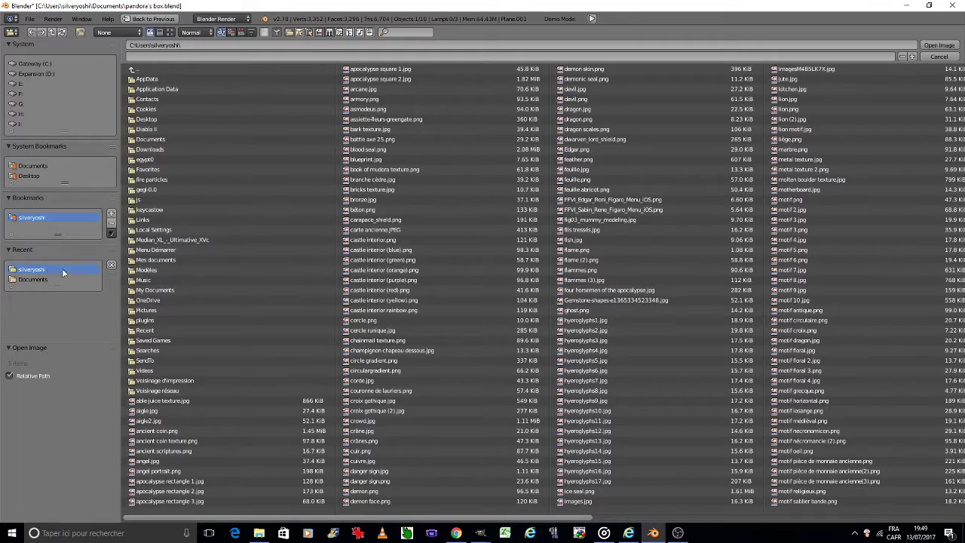
click(171, 33)
drag(959, 93, 958, 370)
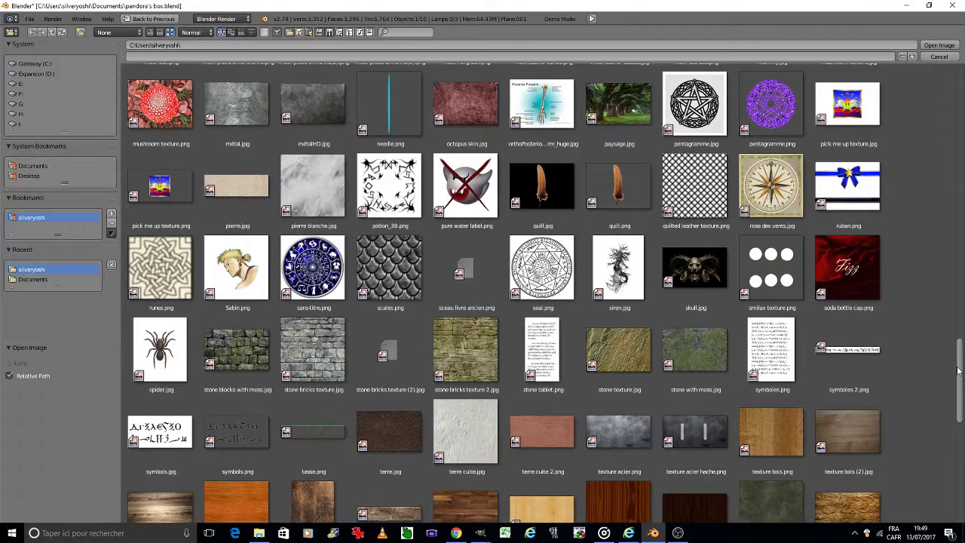
double_click(257, 107)
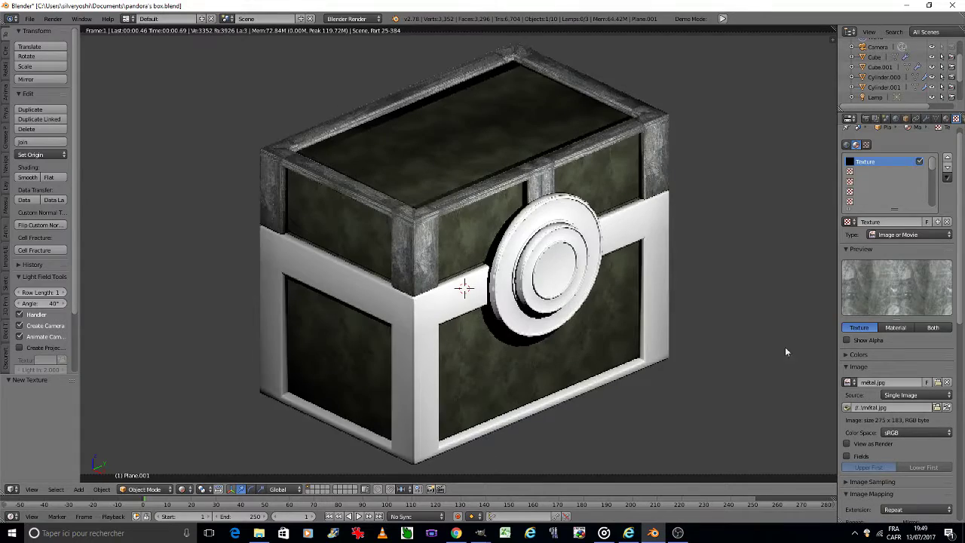
- Map the metal texture with Global coordinates and Cube projection
scroll(928, 374, down, 3)
scroll(929, 374, down, 2)
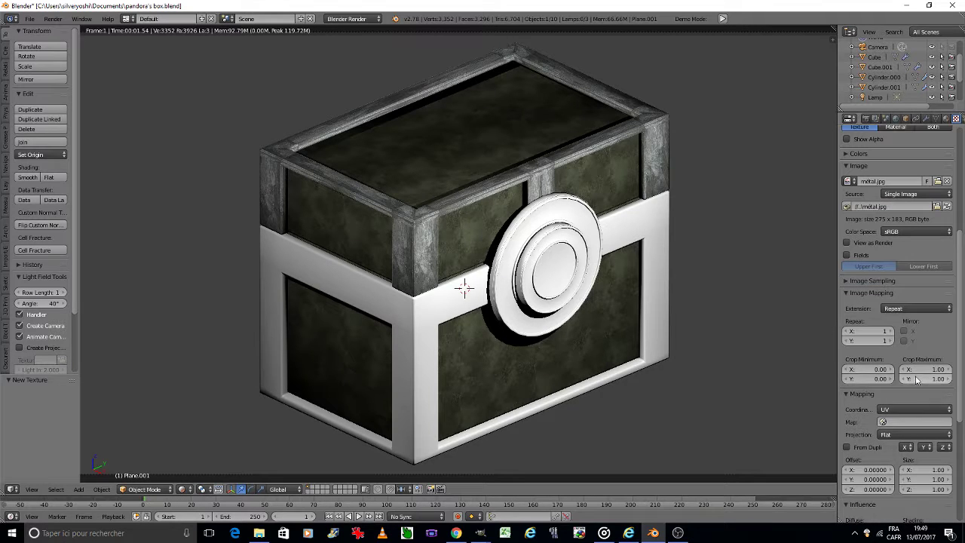
click(909, 409)
click(898, 398)
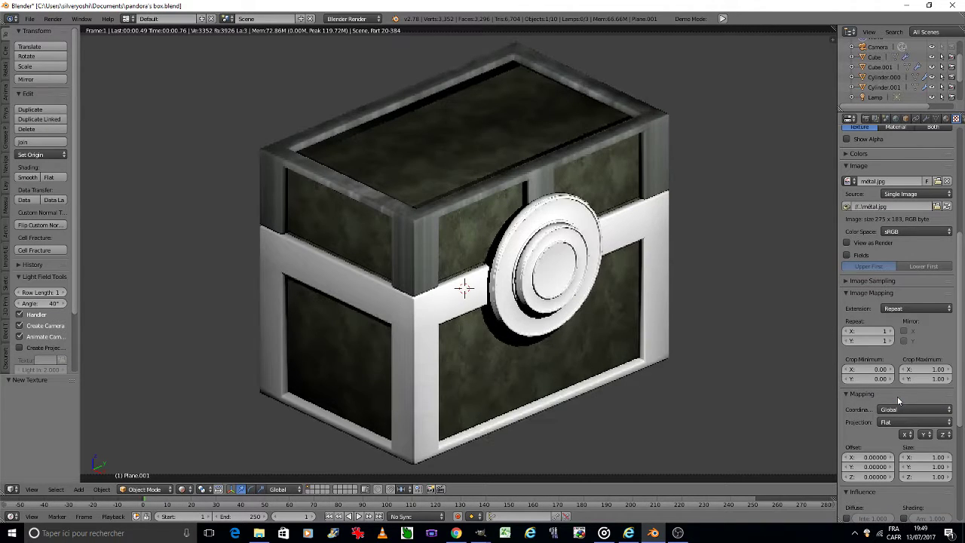
click(897, 420)
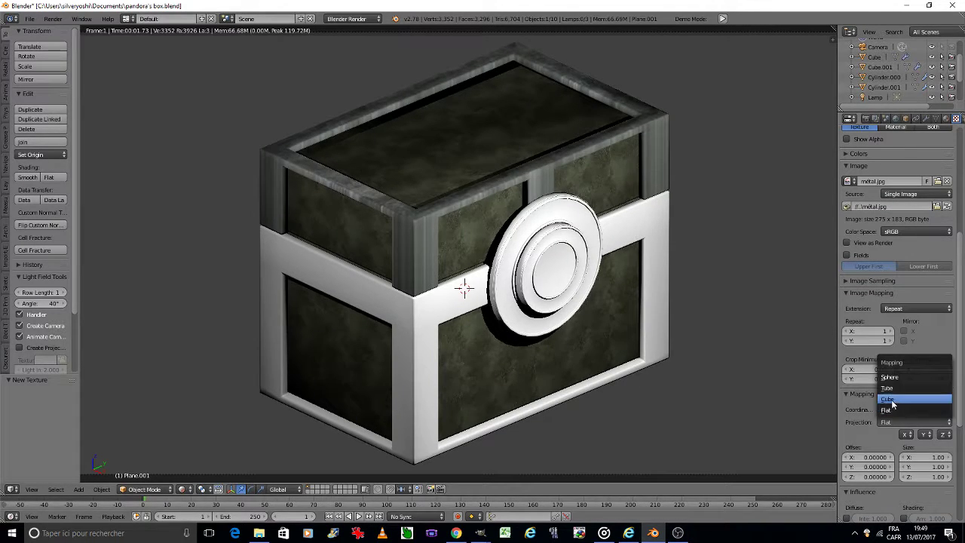
click(893, 398)
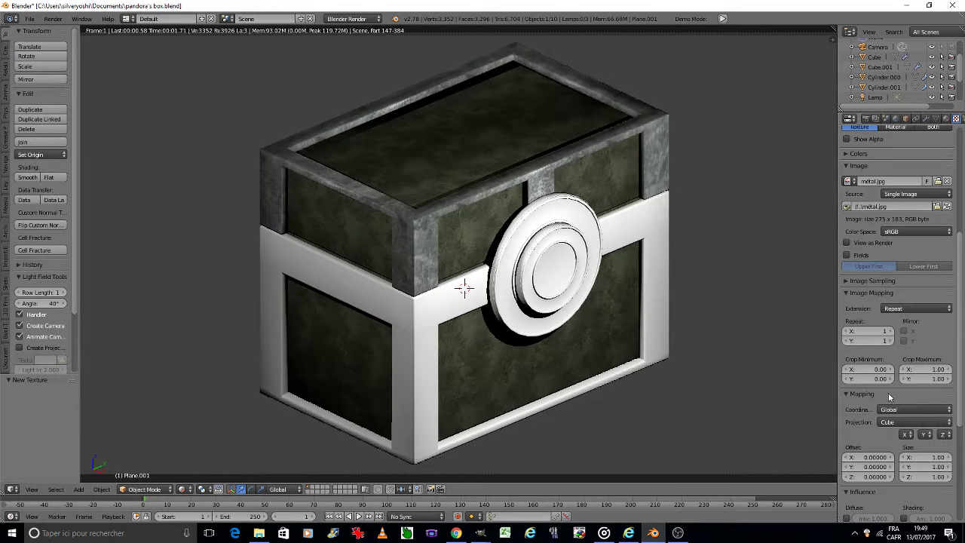
- Tile the metal texture 3×3, then adjust the bronze box Cube.001's texture tiling
click(890, 331)
click(890, 341)
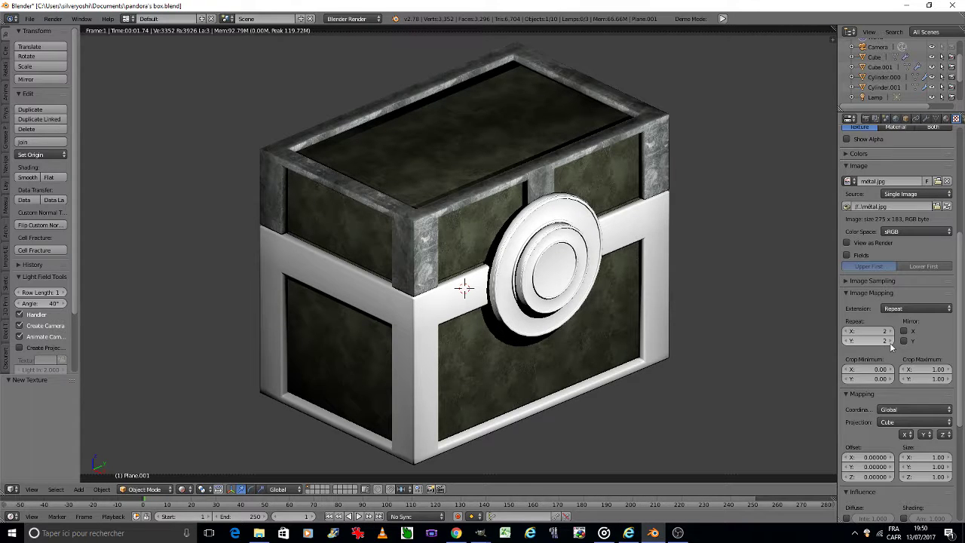
click(891, 341)
click(890, 332)
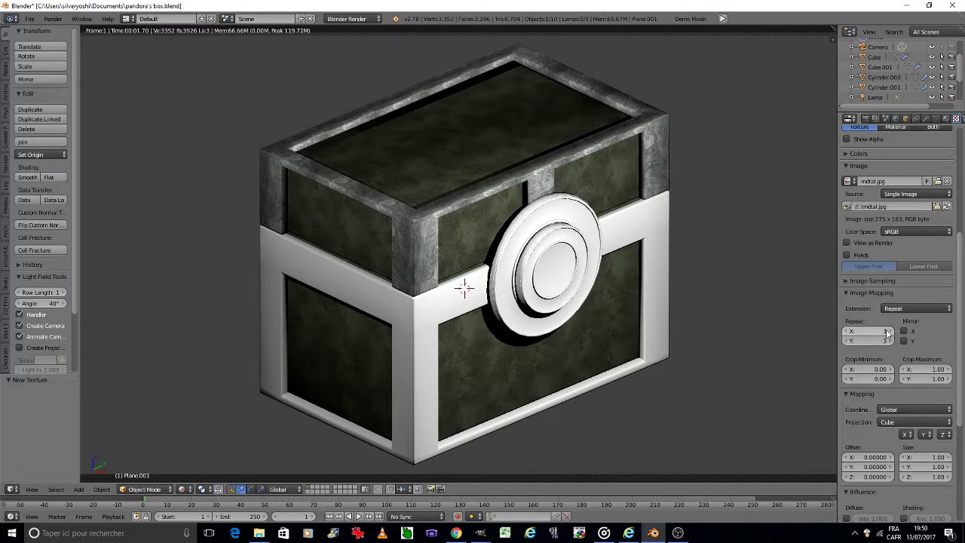
right_click(606, 190)
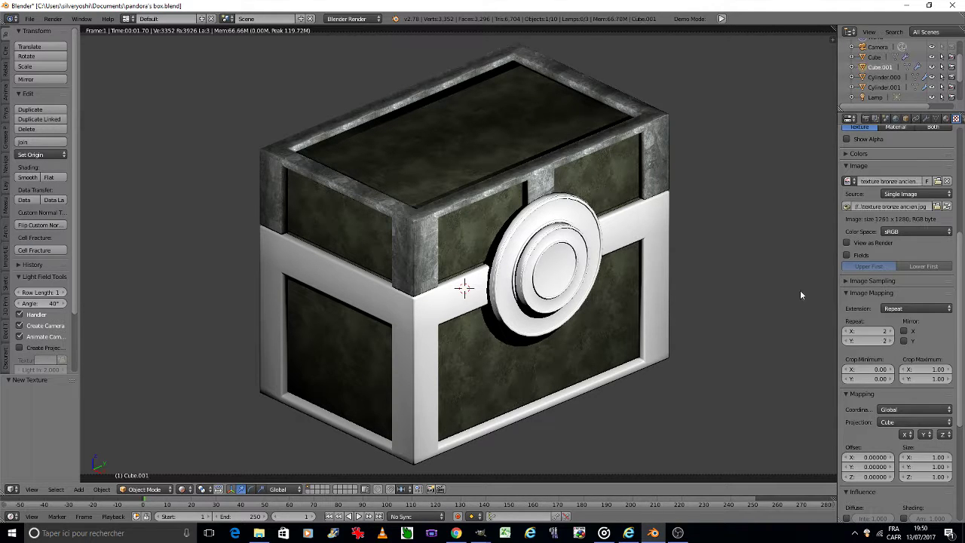
click(891, 340)
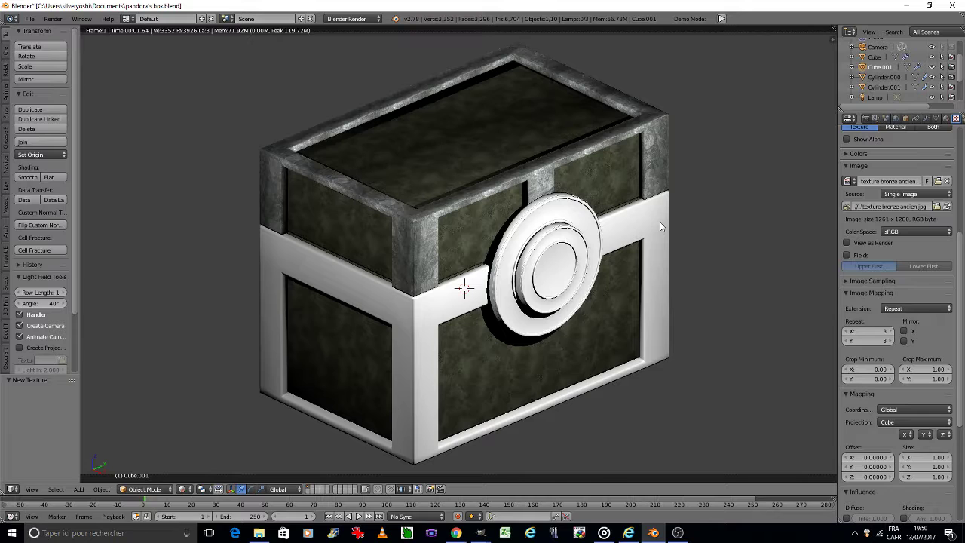
- Assign Material.001 to the lower frame Plane and save over the blend file
right_click(660, 226)
click(946, 118)
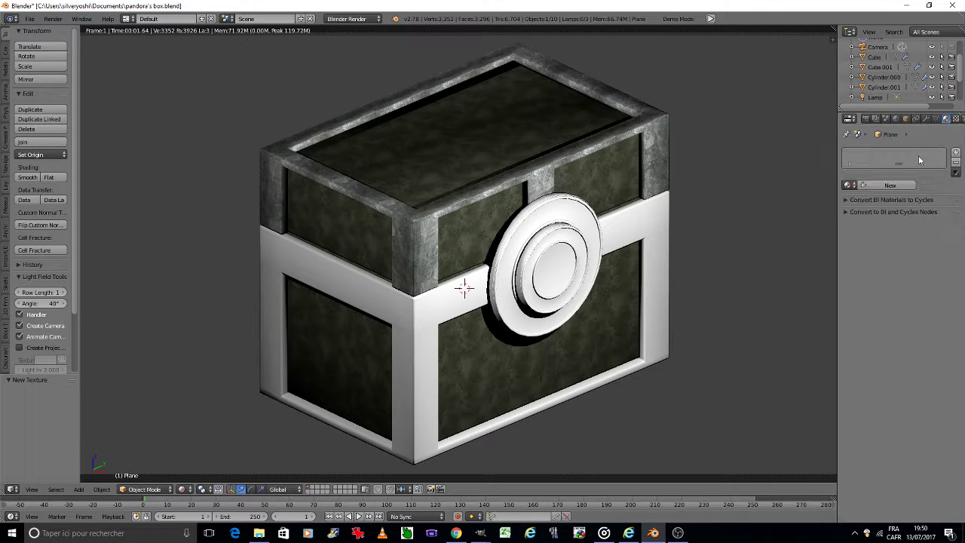
click(848, 188)
click(834, 212)
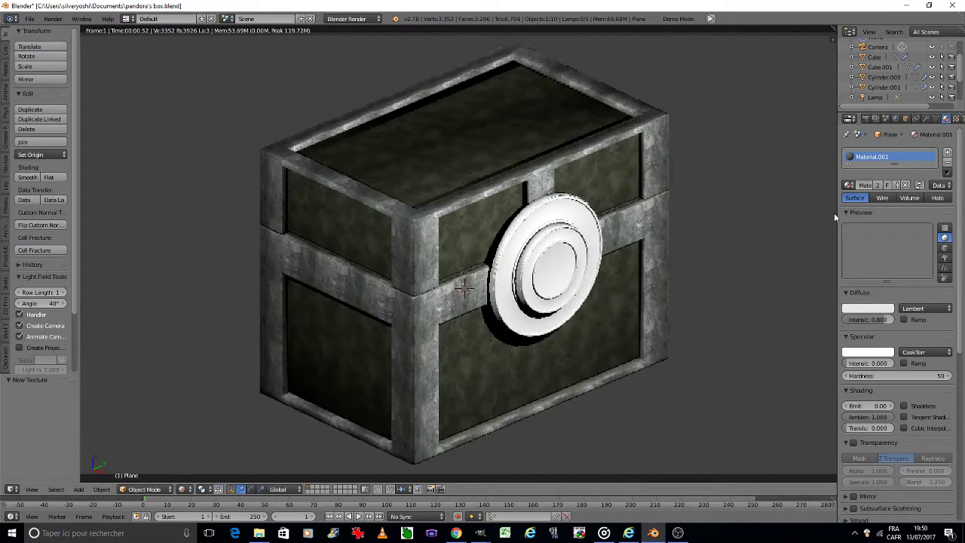
key(ctrl+s)
click(701, 343)
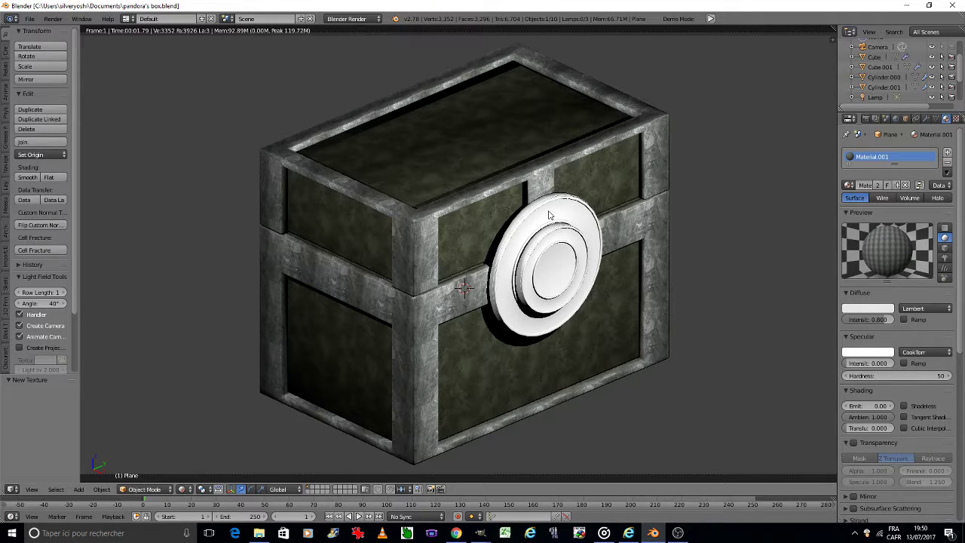
- Give the lock ring Cylinder.001 a new material with specular intensity 0
right_click(550, 216)
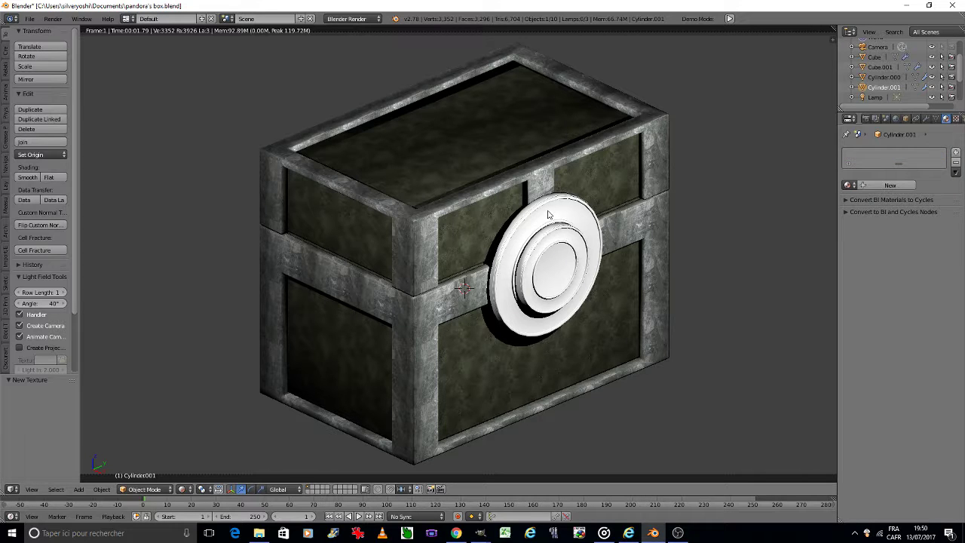
click(890, 185)
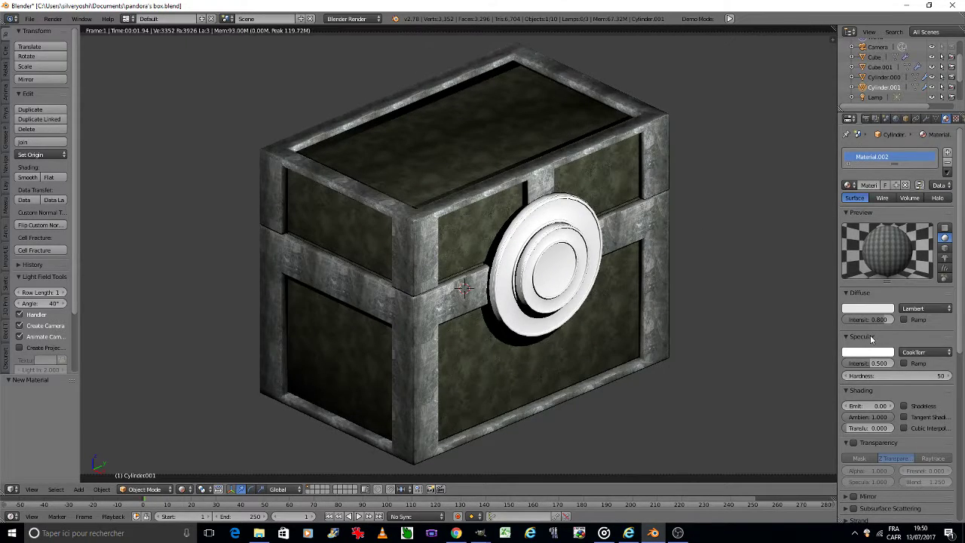
drag(879, 363, 846, 363)
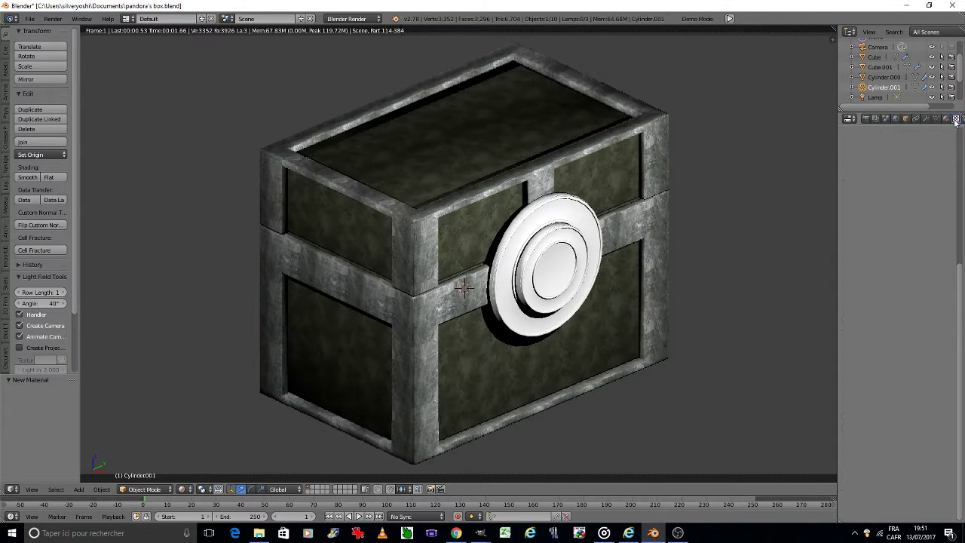
- Add a new image texture to the ring, loading metal.jpg from the home folder
click(954, 120)
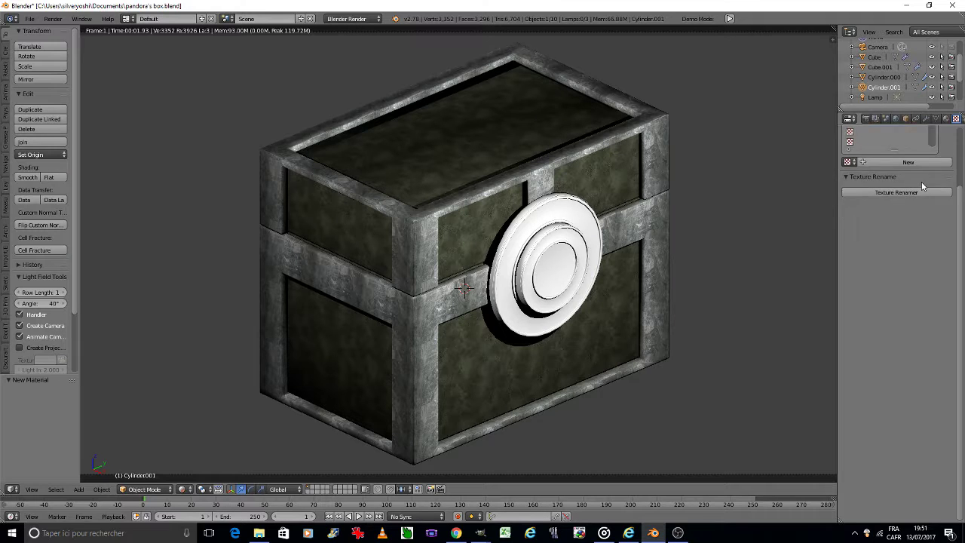
click(866, 203)
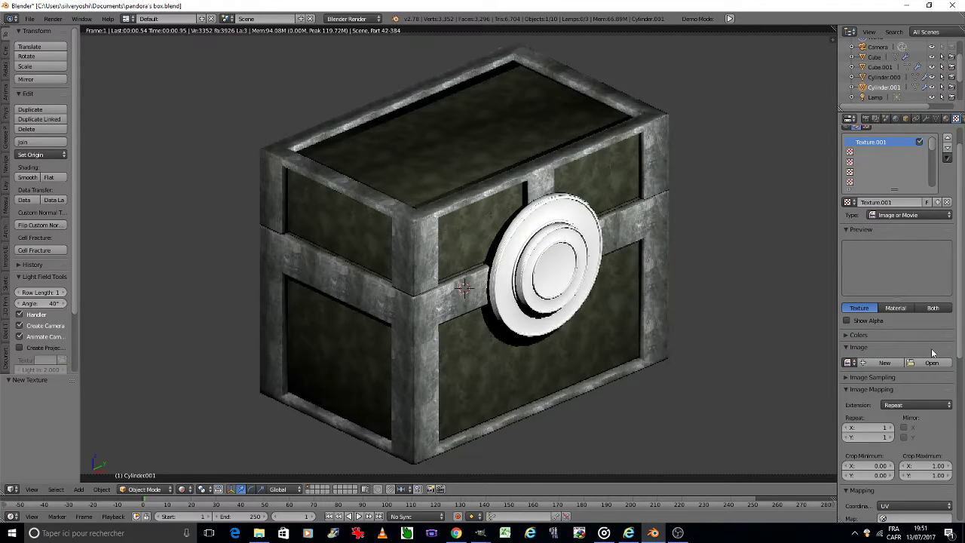
click(924, 308)
click(76, 269)
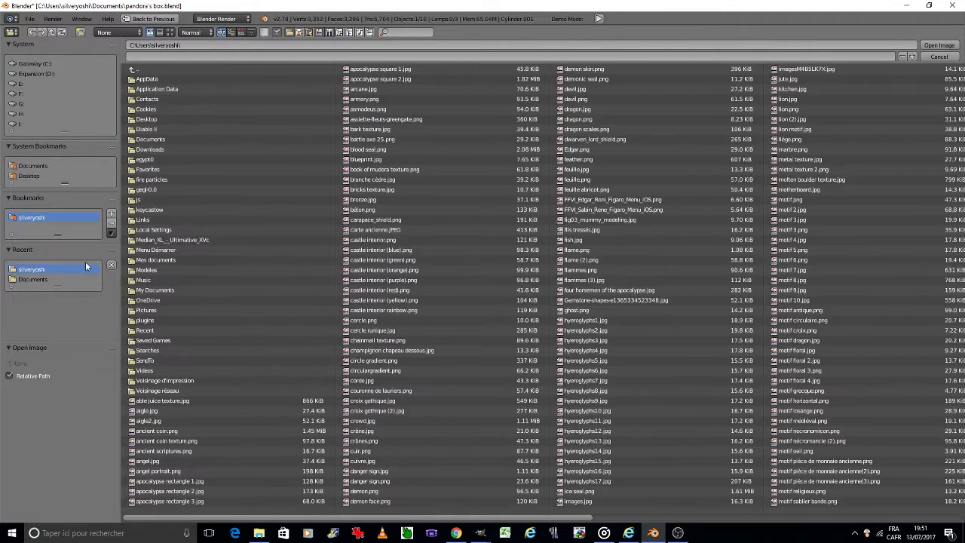
click(171, 31)
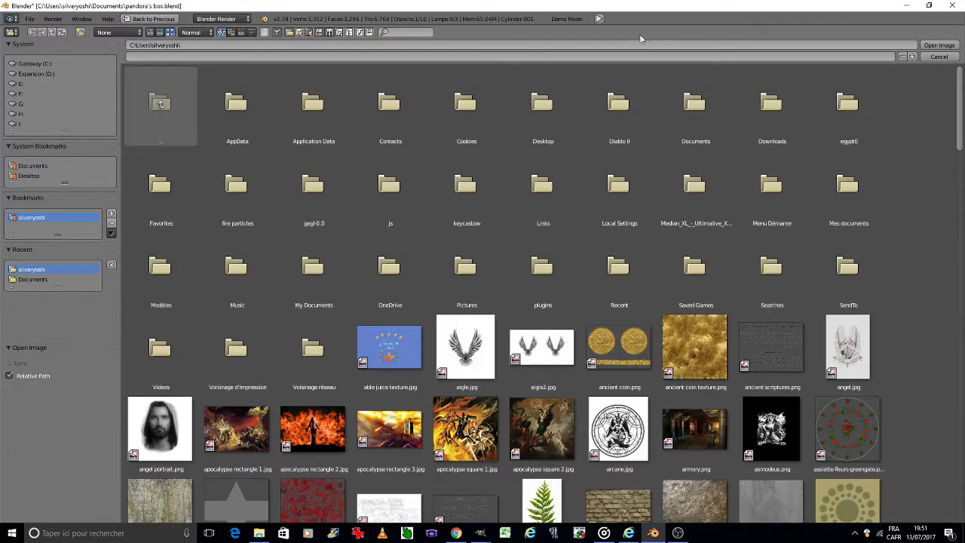
scroll(543, 294, down, 5)
scroll(226, 356, down, 3)
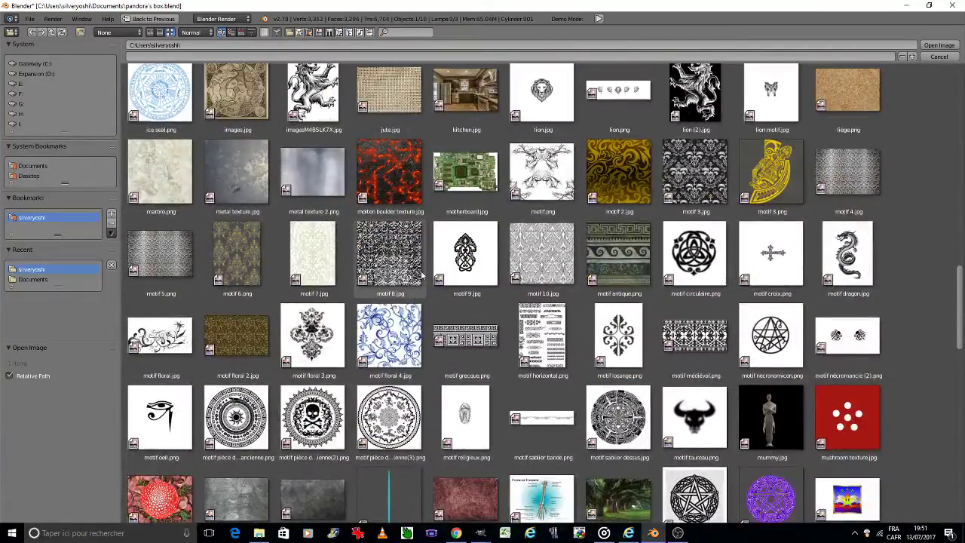
scroll(226, 356, down, 2)
double_click(227, 357)
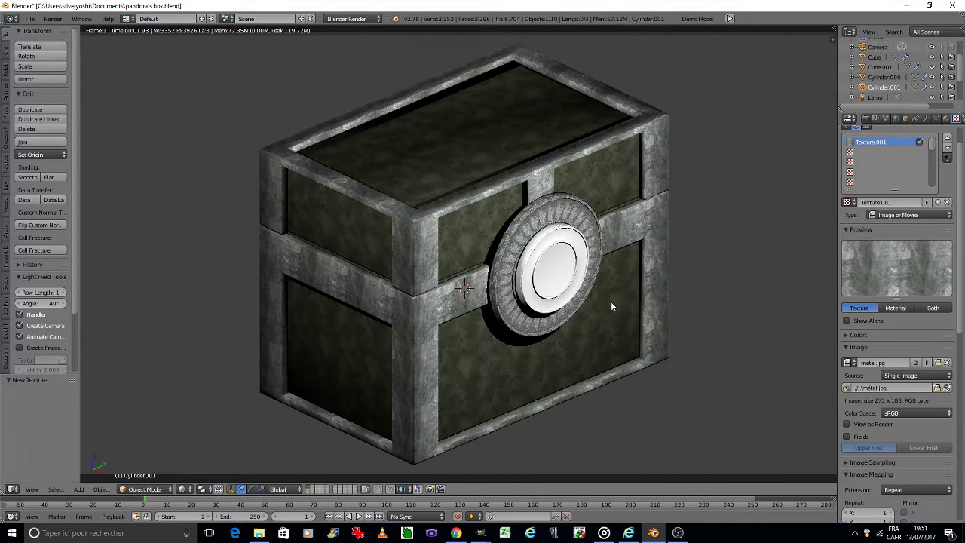
- Assign Material.002 to the inner lock ring Cylinder.000 and save over the chest file
right_click(557, 242)
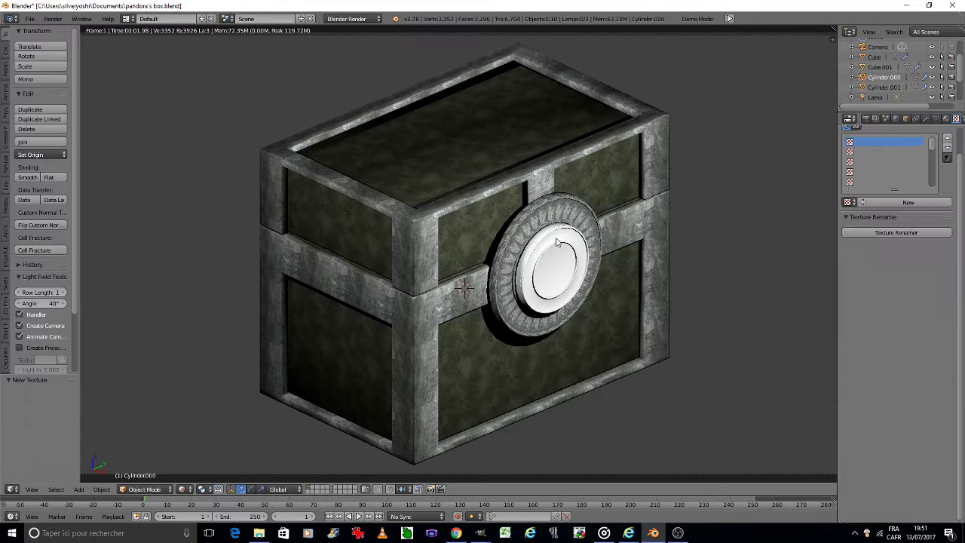
click(946, 118)
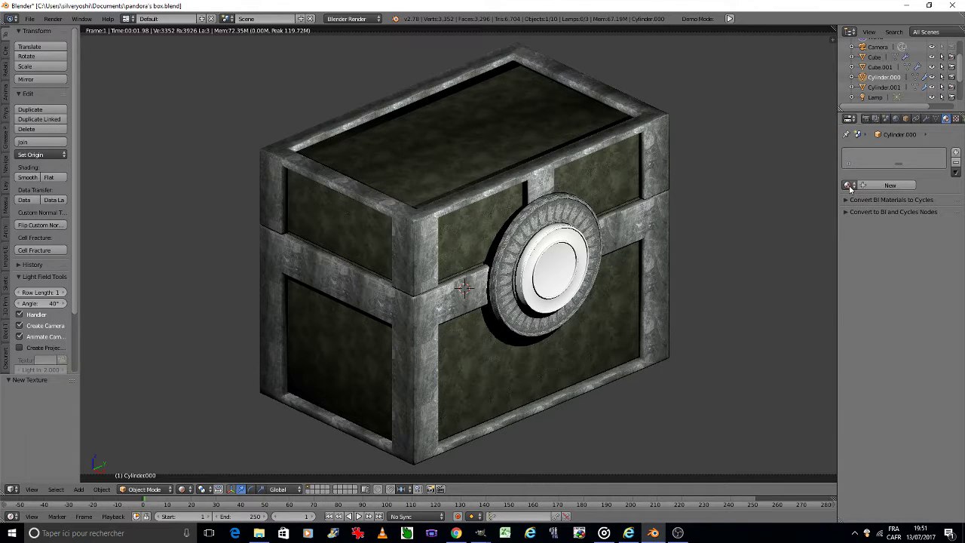
click(848, 185)
click(817, 217)
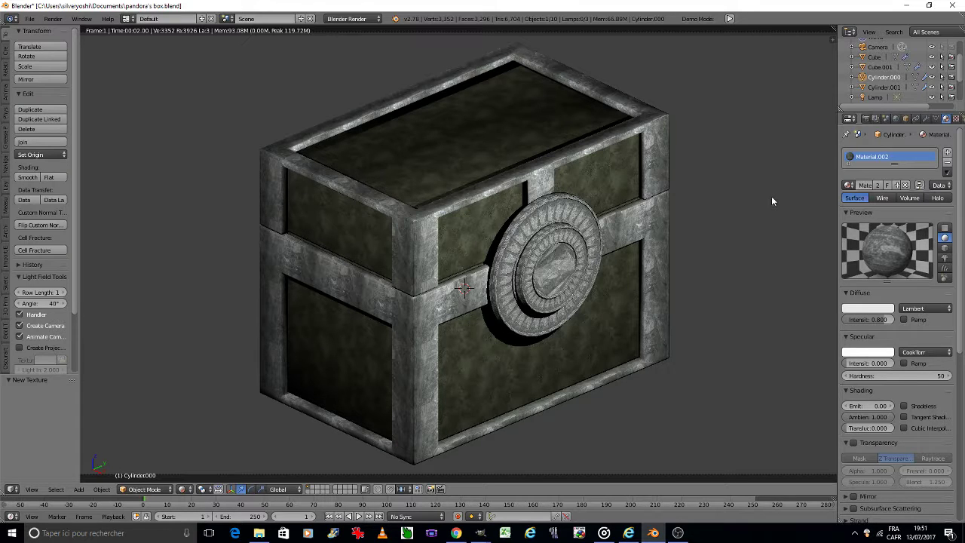
key(ctrl+s)
click(770, 194)
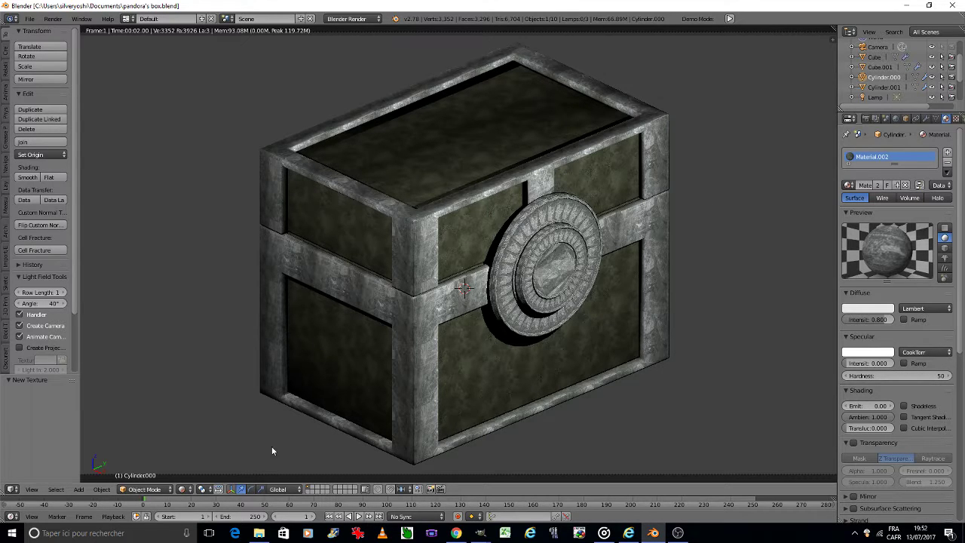
- Switch to Solid shading and frame the chest's front in front orthographic view
click(188, 488)
click(197, 456)
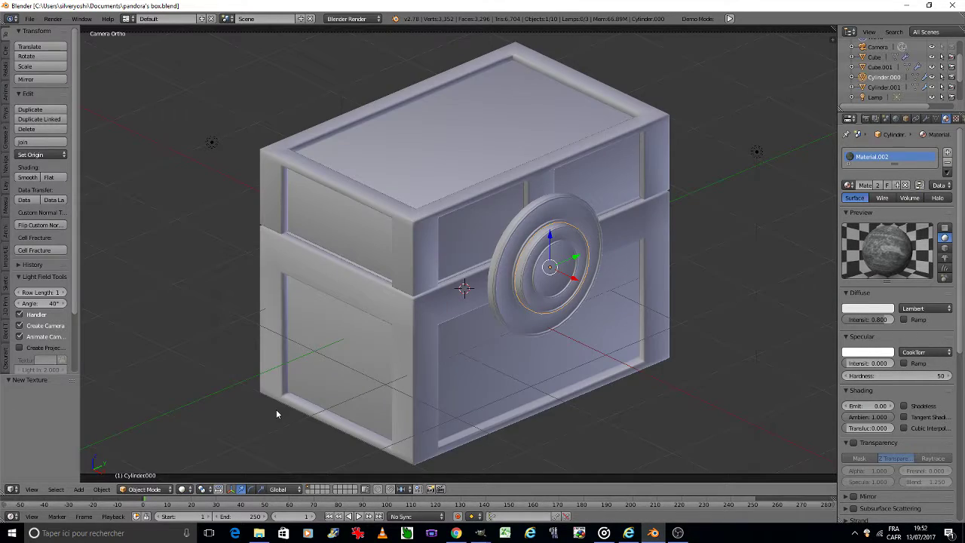
key(KP_0)
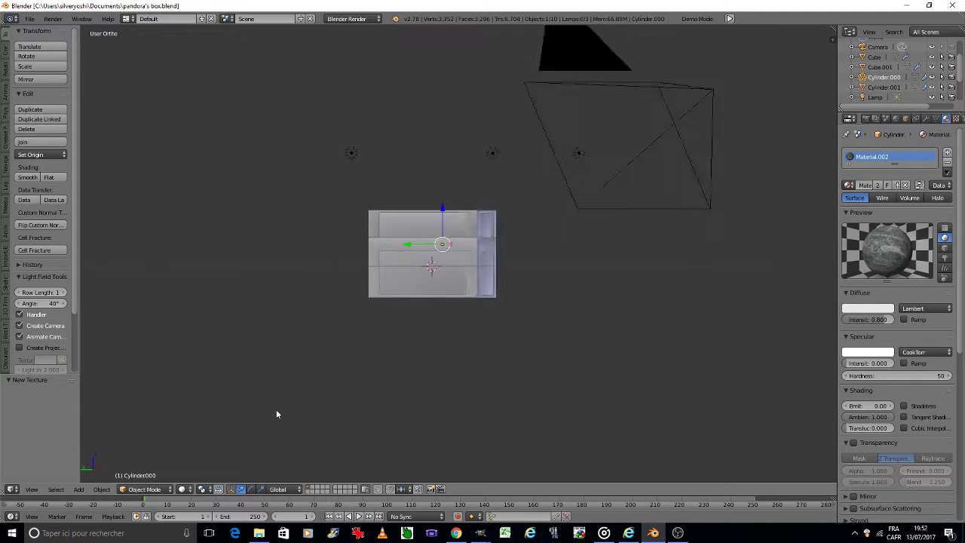
key(space)
click(276, 409)
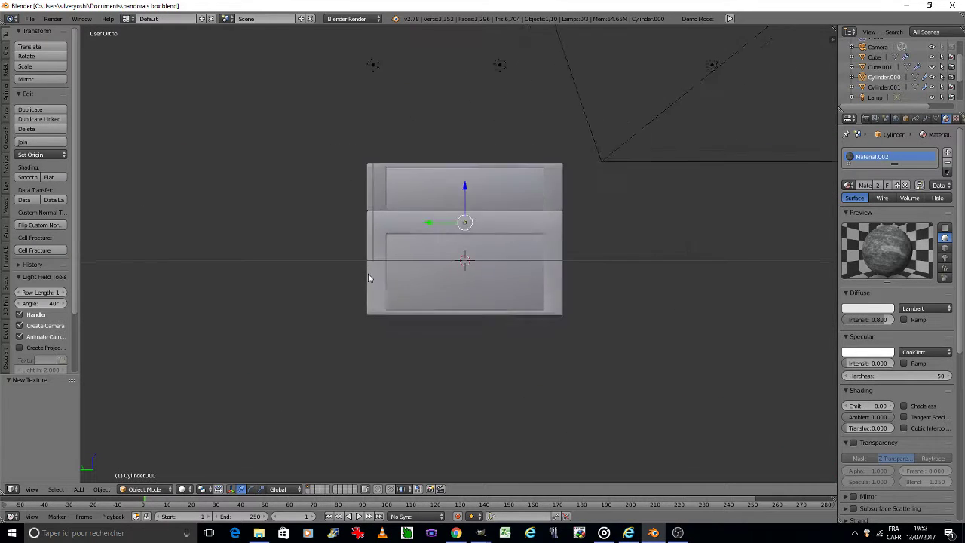
scroll(368, 273, up, 2)
scroll(367, 273, up, 2)
mouse_move(460, 275)
shift+middle_down()
mouse_move(406, 309)
mouse_move(398, 326)
shift+middle_up()
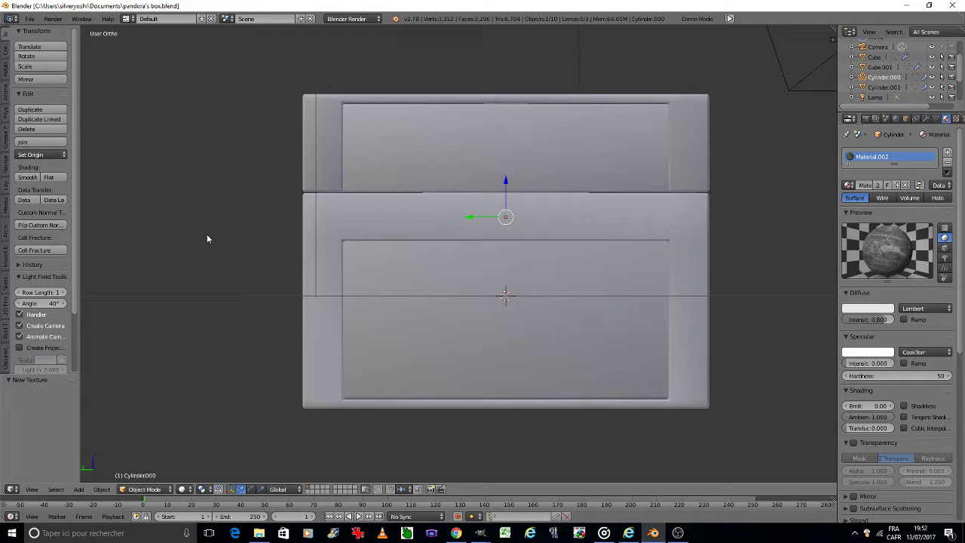
- Add a cylinder and move it along X to the lock's centre
click(4, 60)
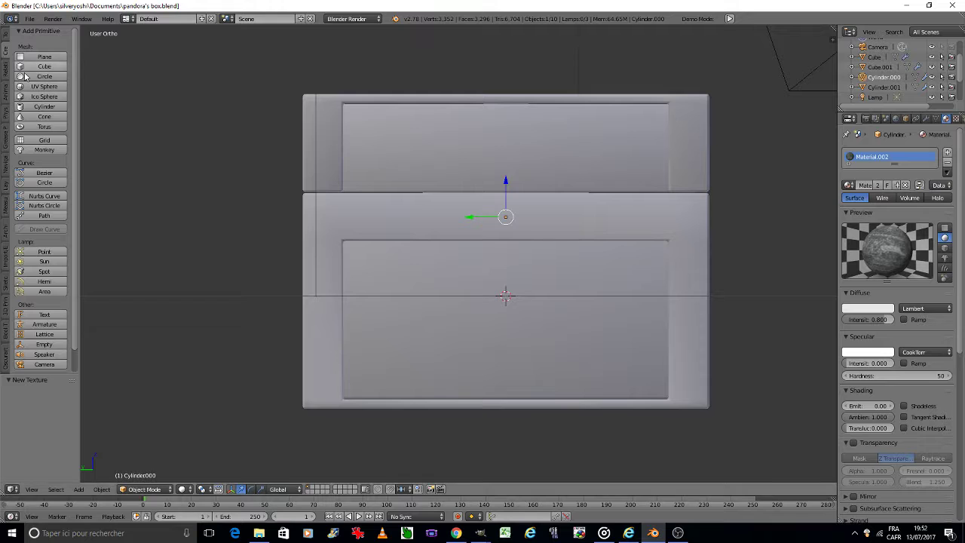
click(45, 107)
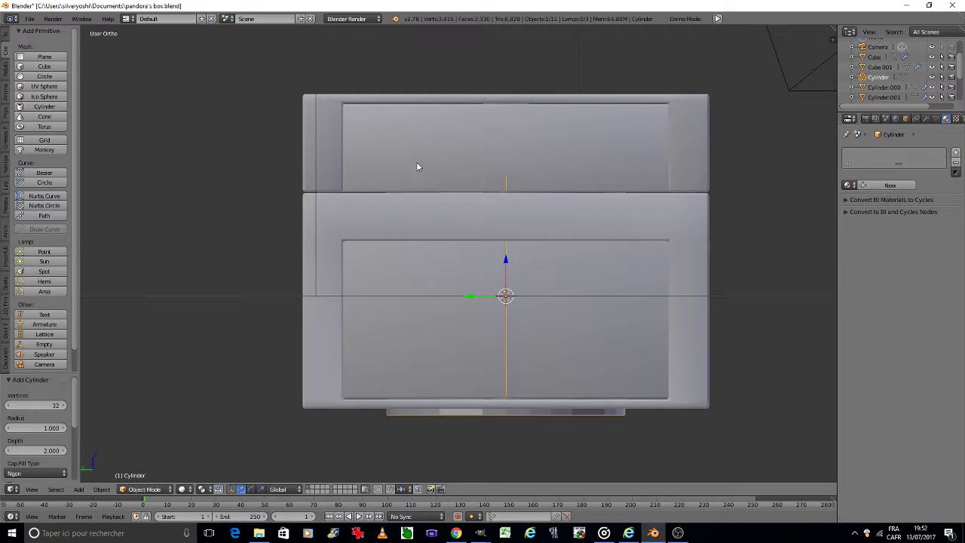
key(KP_8)
key(KP_8)
key(KP_8)
key(KP_8)
key(KP_8)
key(KP_8)
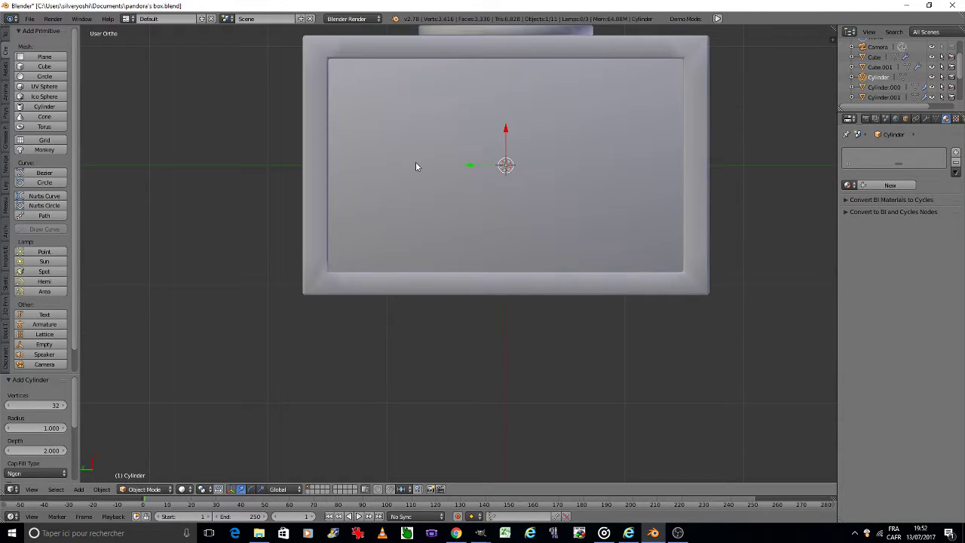
key(g)
key(x)
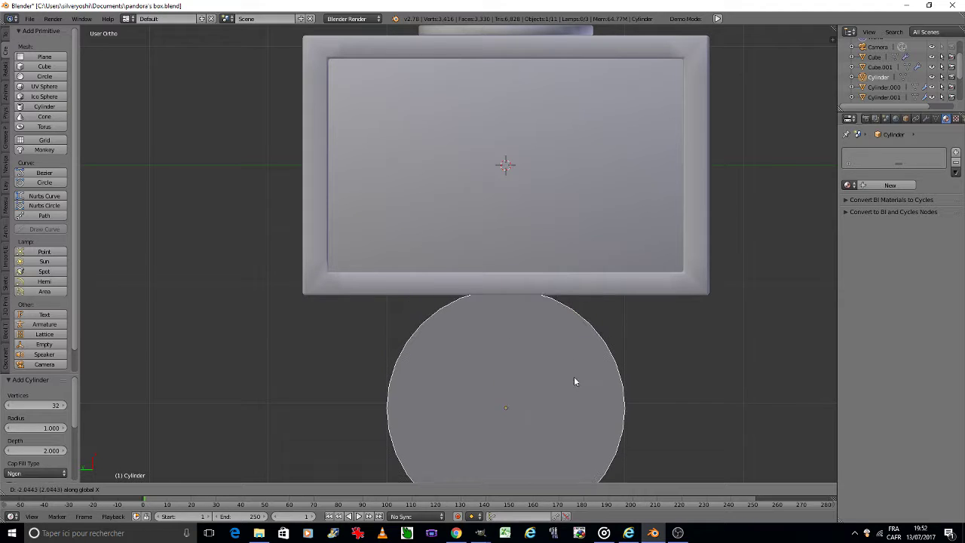
click(571, 385)
- Rotate the cylinder 90° and shrink it to 0.055
key(KP_2)
key(KP_2)
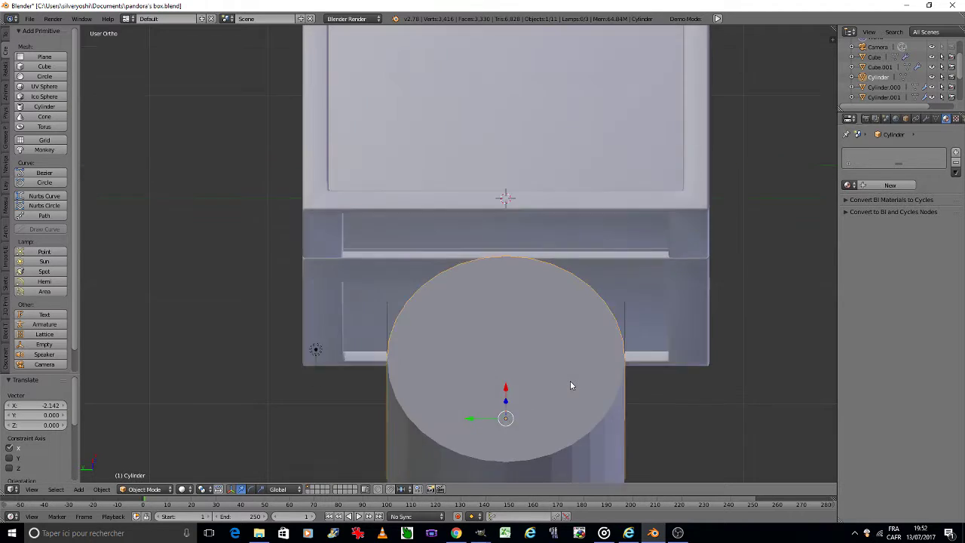
key(KP_2)
key(KP_2)
key(KP_2)
key(KP_2)
text(r90)
key(Return)
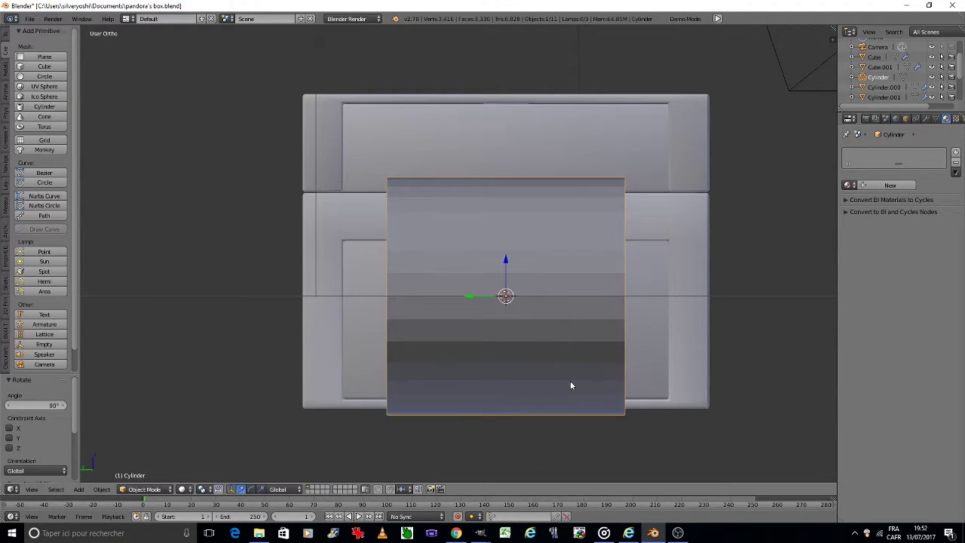
key(s)
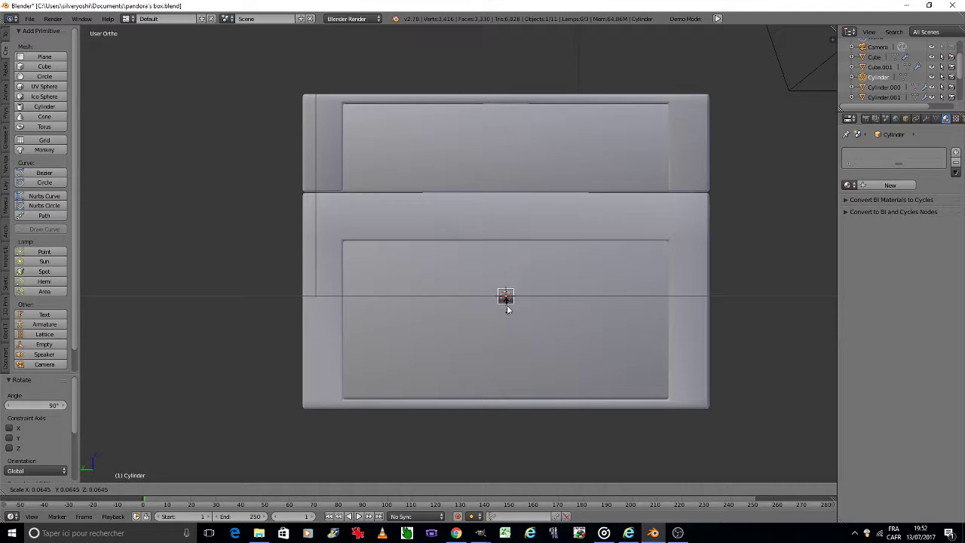
click(508, 307)
- Stretch the small cylinder by 1.615 along the Y axis
key(s)
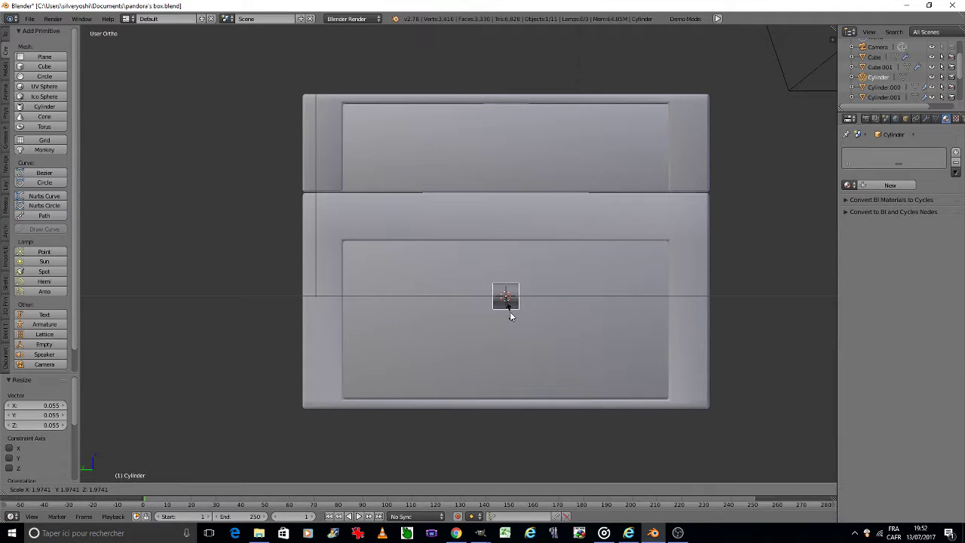
key(Escape)
key(s)
key(y)
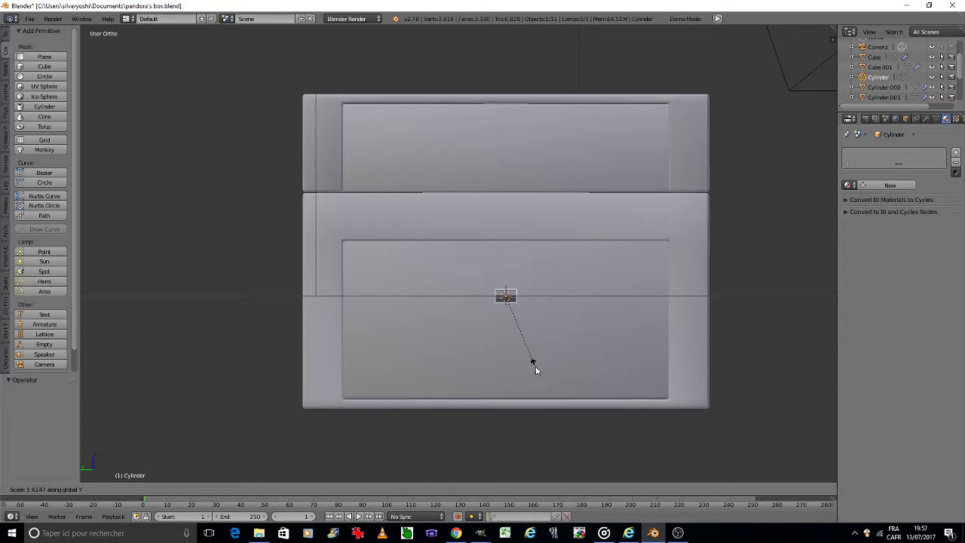
click(536, 368)
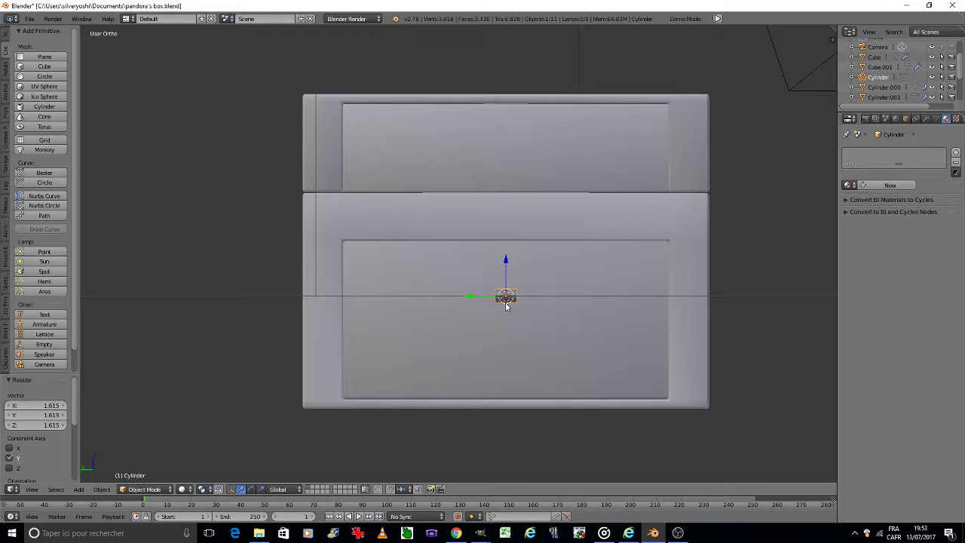
- Smooth-shade the small cylinder, apply its rotation and scale, and assign Material.001
scroll(507, 302, up, 4)
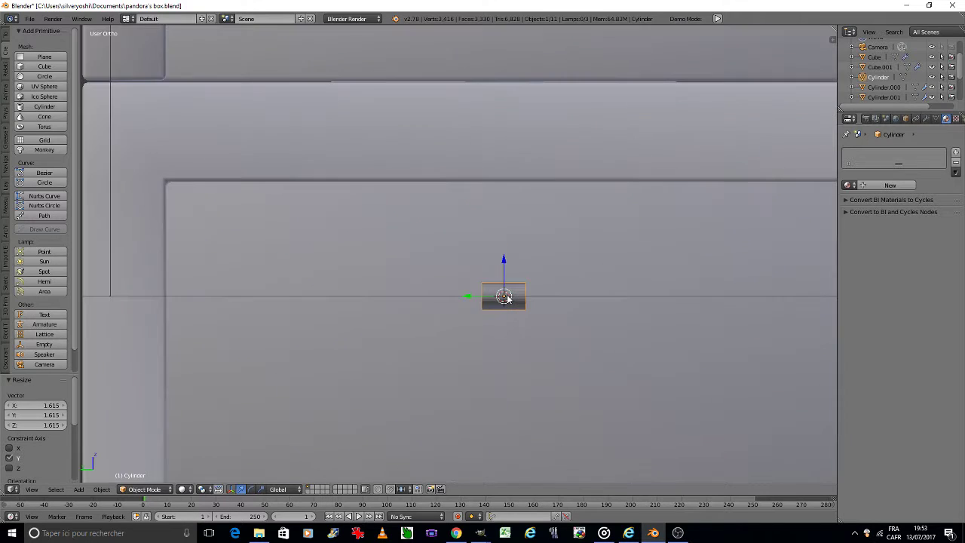
scroll(508, 299, down, 3)
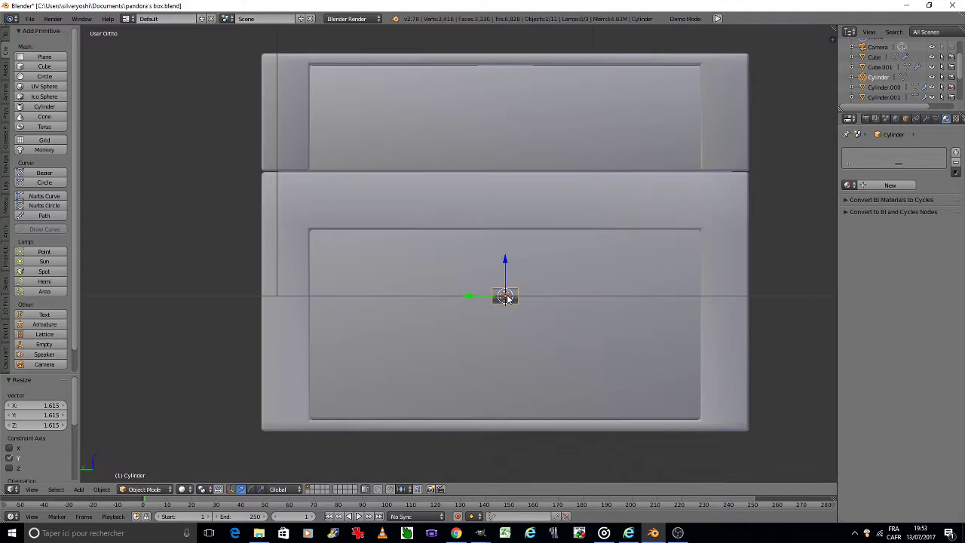
click(6, 42)
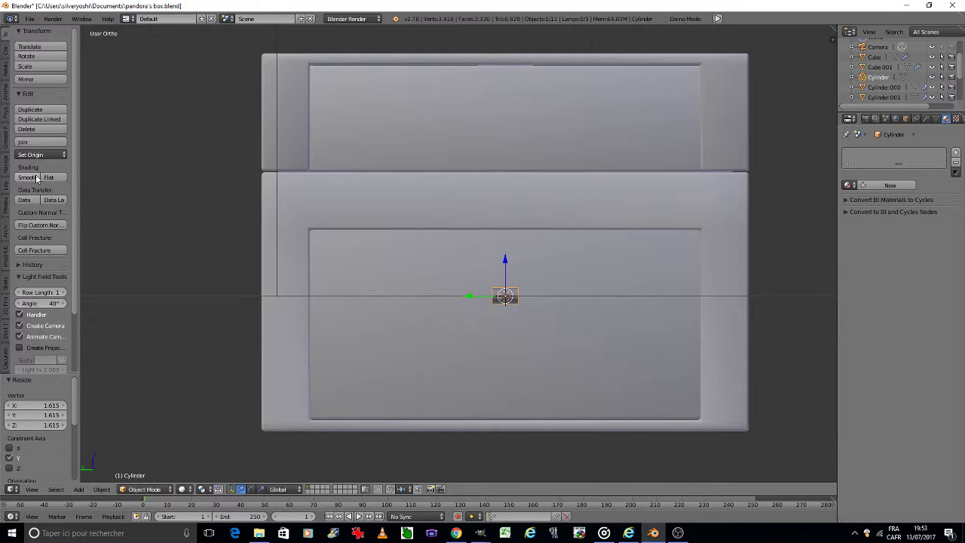
click(30, 178)
key(ctrl+a)
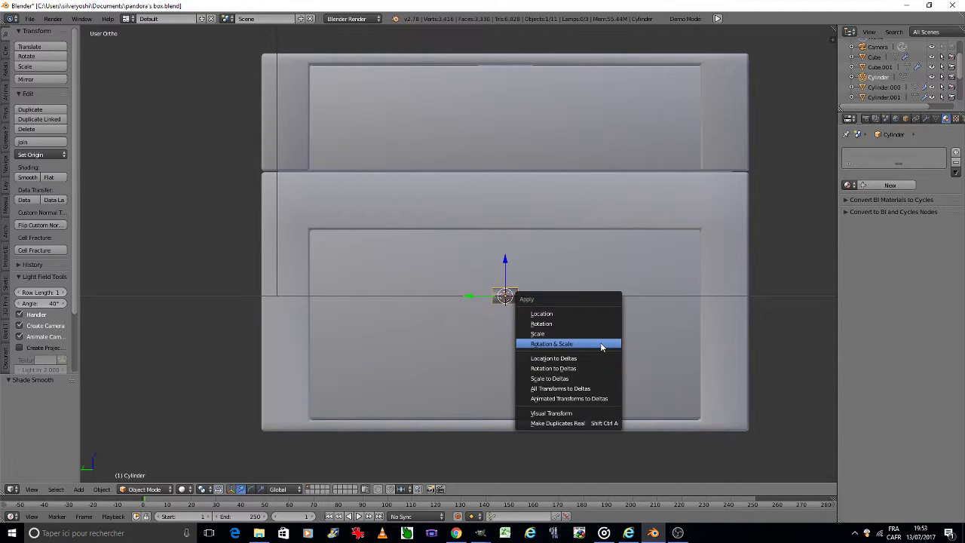
click(598, 342)
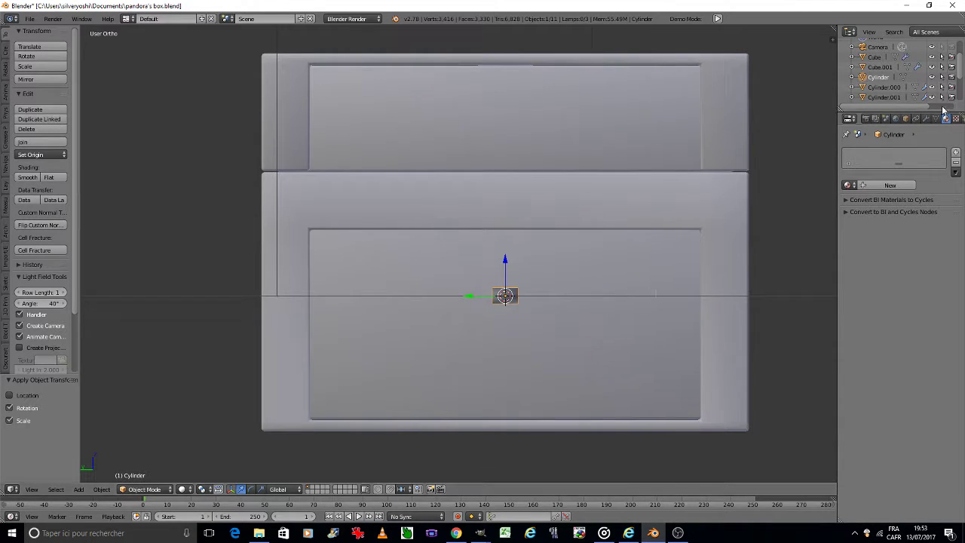
click(851, 185)
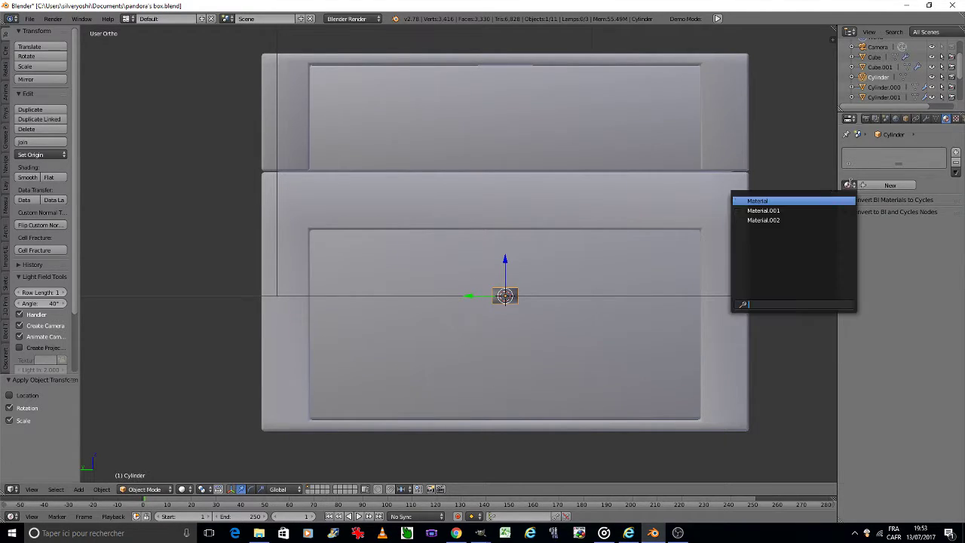
click(820, 212)
- Place the cylinder at the lid's right seam, scale it to 0.770, and adjust it along Y
key(g)
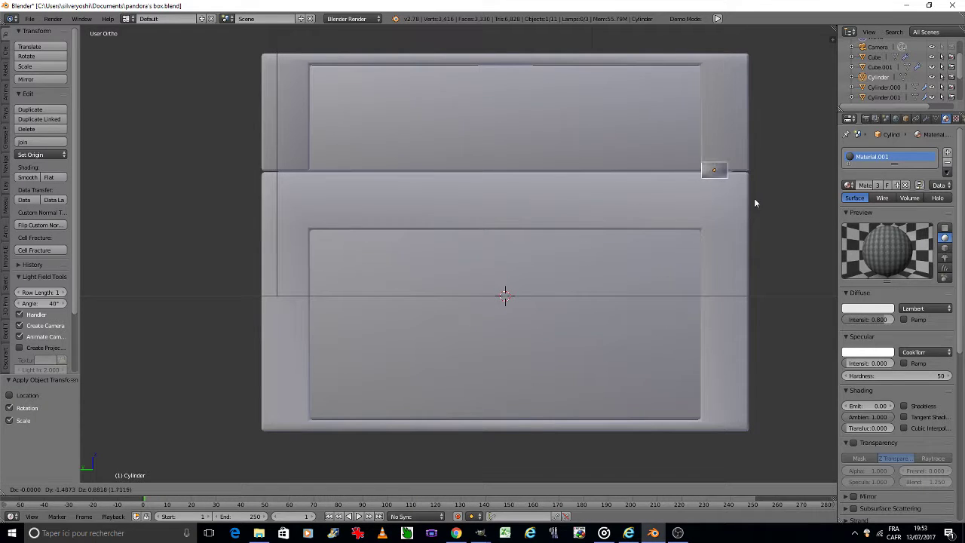
click(754, 198)
key(KP_Decimal)
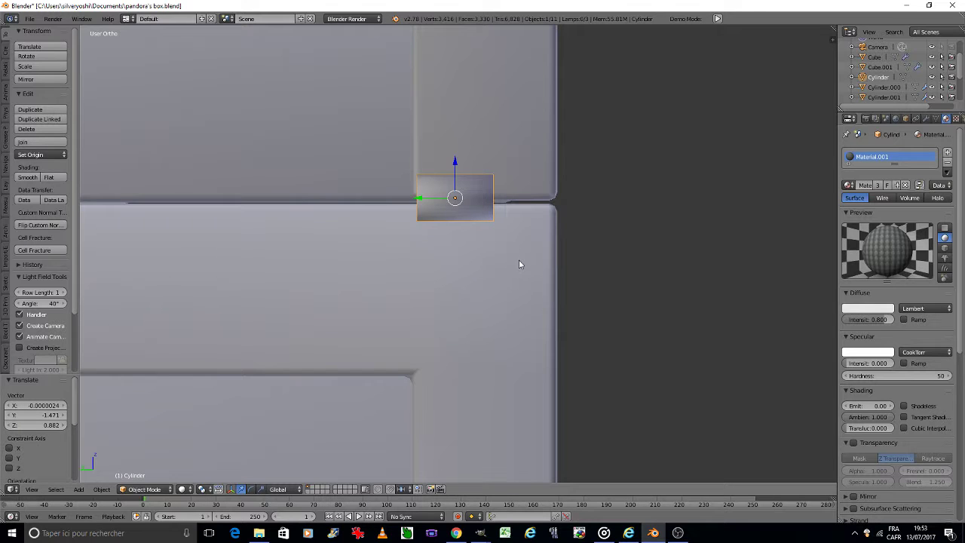
key(s)
click(496, 257)
key(g)
key(y)
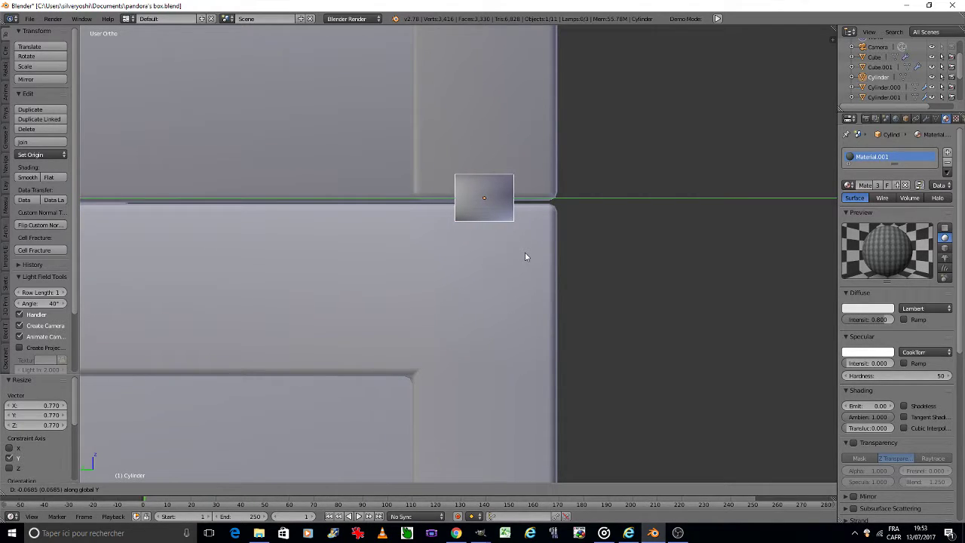
click(524, 257)
- Add an Angle-limited Bevel modifier with 2 segments and 0.02 width, applying the transforms
click(926, 119)
click(915, 152)
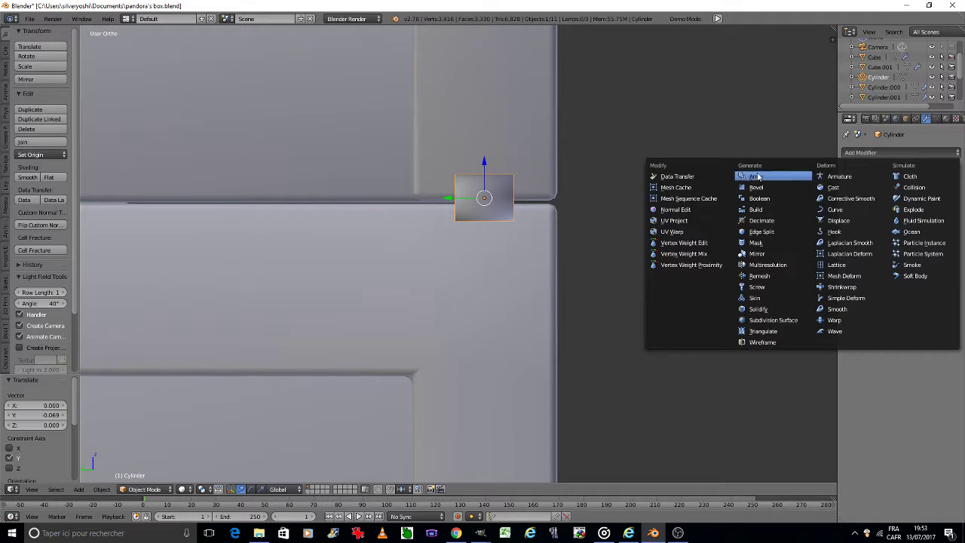
click(757, 187)
click(885, 278)
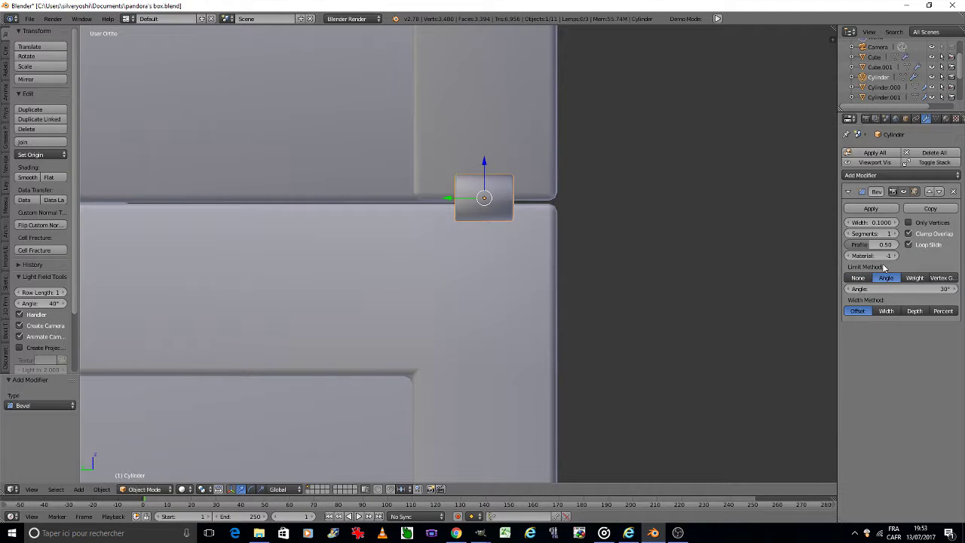
click(890, 234)
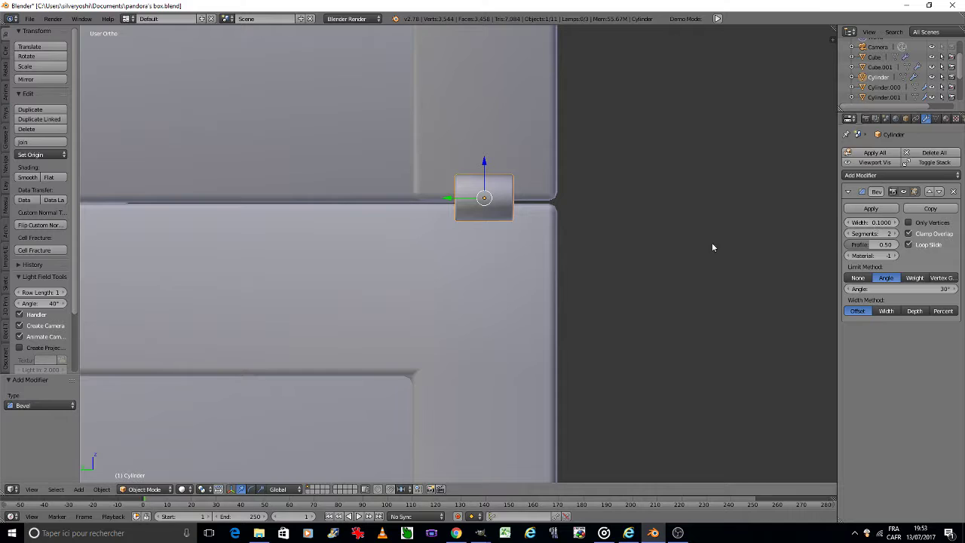
key(ctrl+a)
click(712, 244)
click(876, 224)
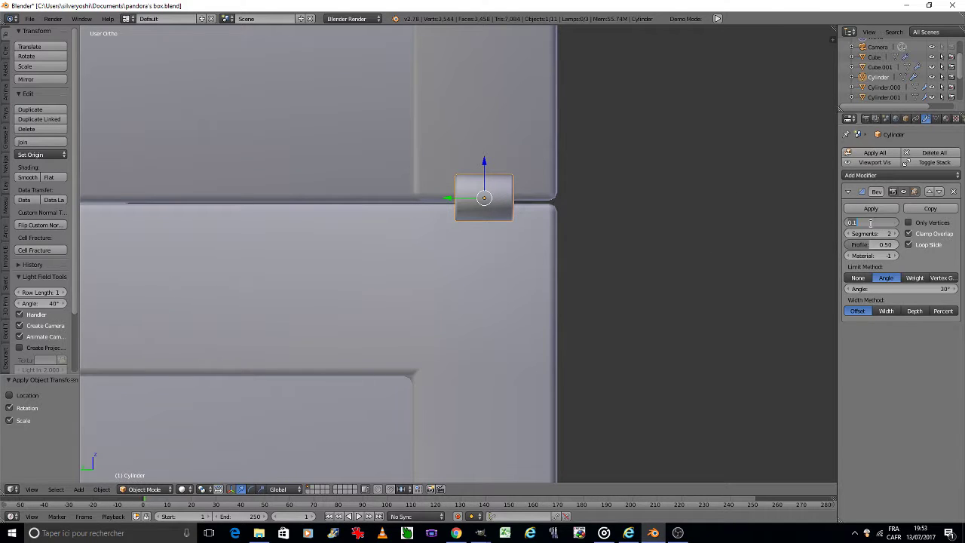
text(0.02)
key(Return)
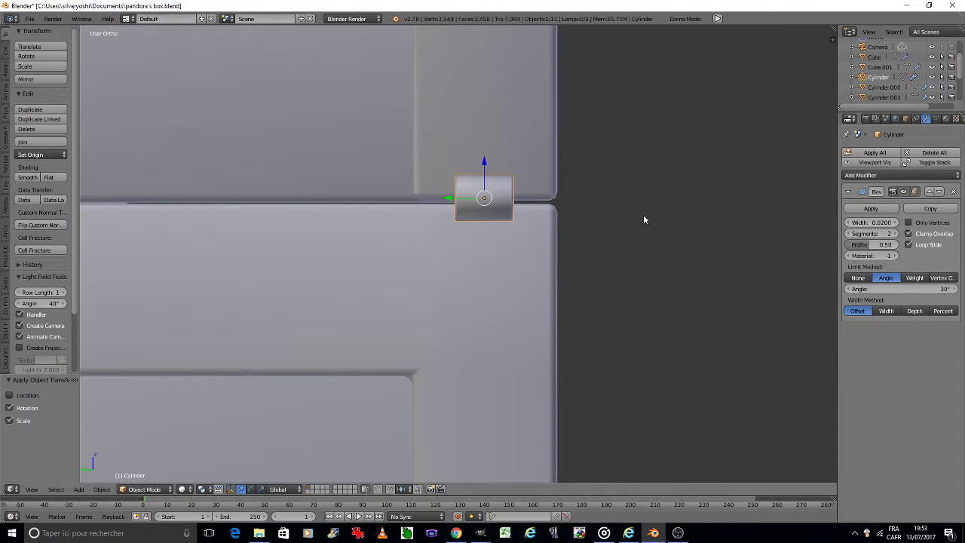
key(ctrl+a)
click(643, 214)
- Duplicate the hinge cylinder, shorten the copy along Y, and butt it against the first piece
key(shift+d)
key(y)
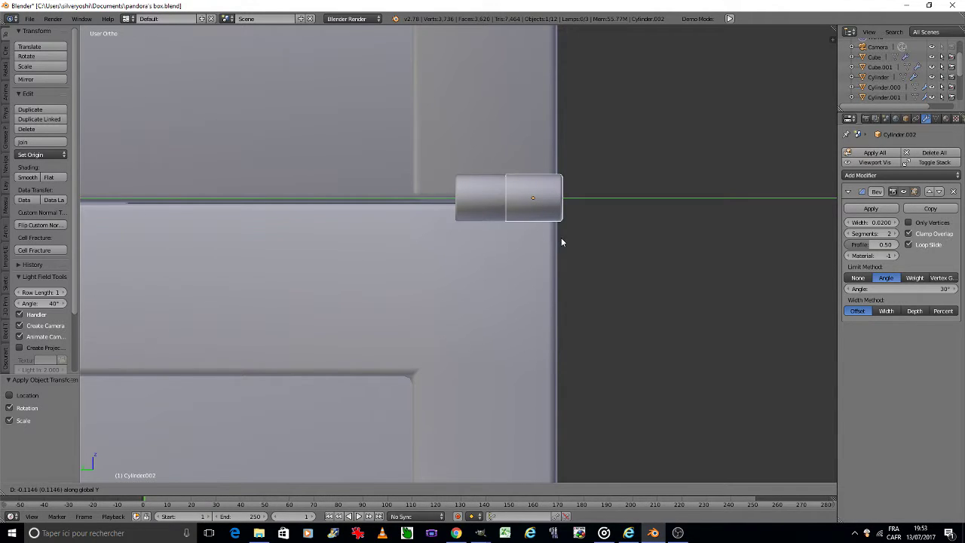
click(564, 241)
key(s)
key(y)
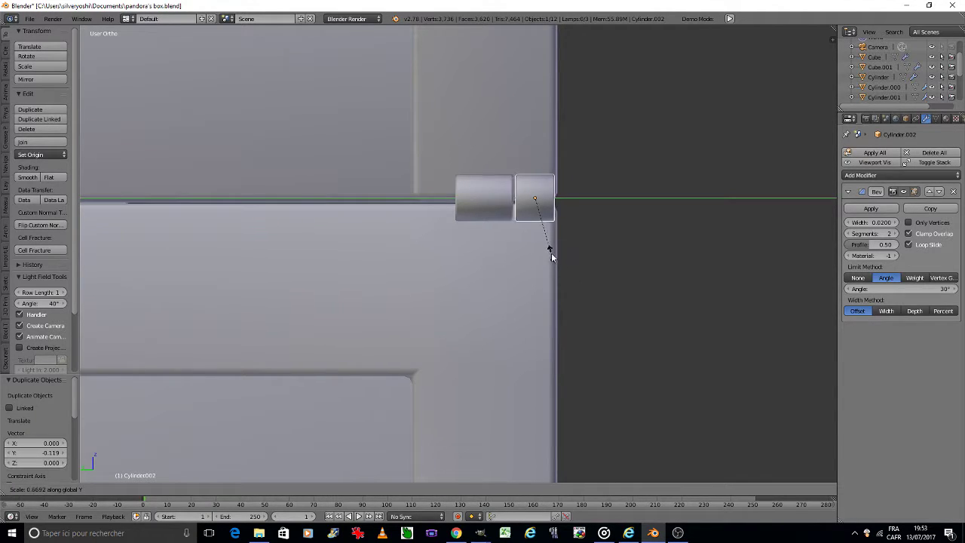
click(550, 252)
key(ctrl+a)
click(550, 254)
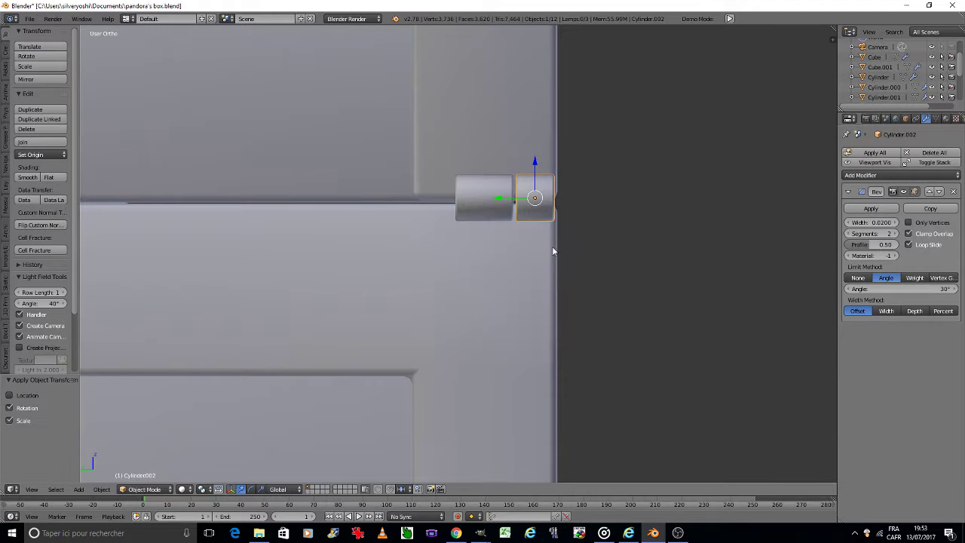
scroll(550, 241, up, 2)
key(g)
key(y)
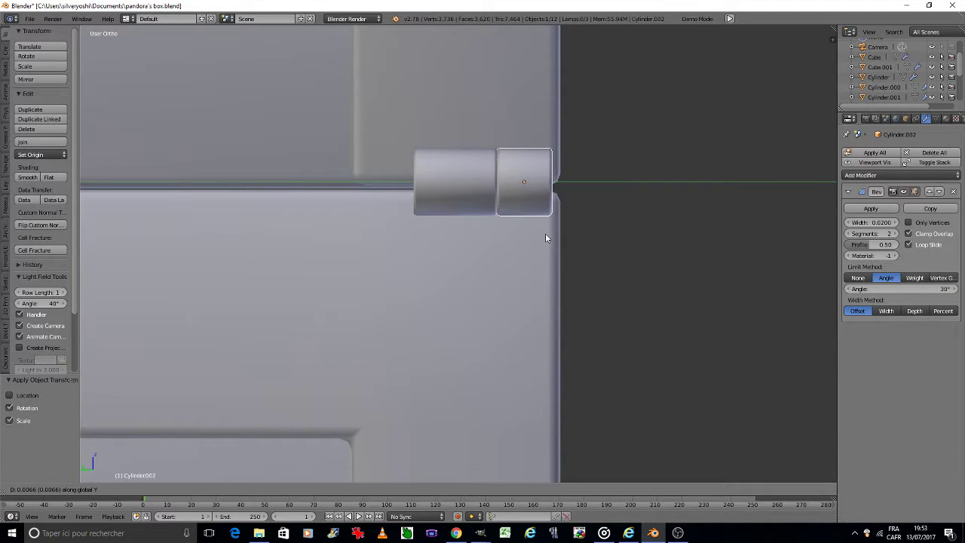
click(546, 234)
- Add a third short hinge piece on the other side and select all three pieces
key(shift+d)
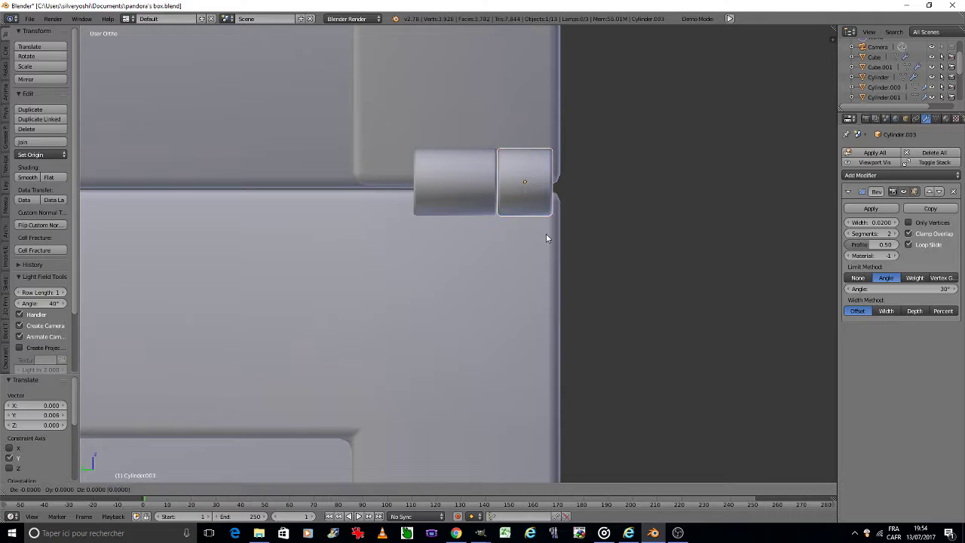
key(y)
click(405, 239)
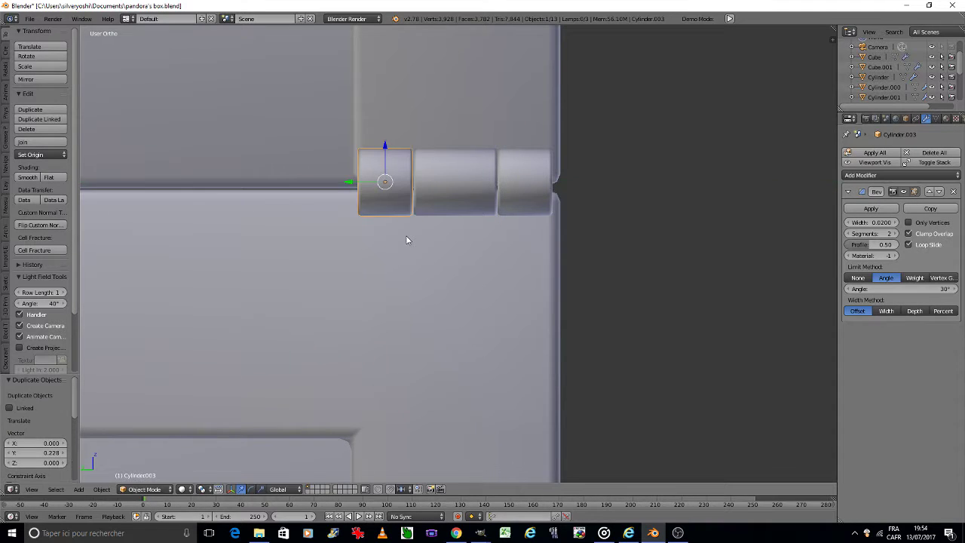
scroll(406, 239, down, 2)
scroll(405, 239, down, 2)
shift+right_click(434, 221)
shift+right_click(411, 220)
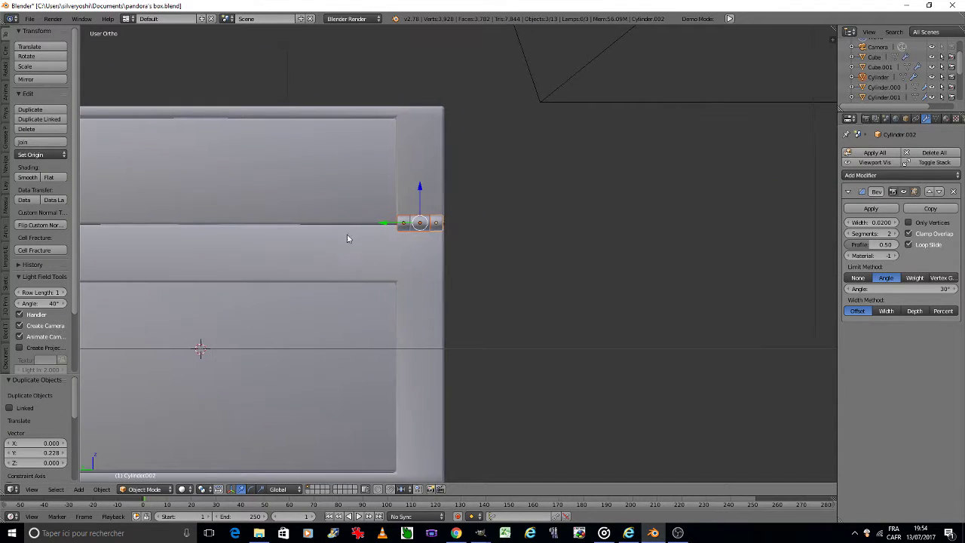
- Copy the three-piece hinge along Y to the box's left edge
shift+middle_drag(349, 237, 645, 249)
key(shift+d)
key(y)
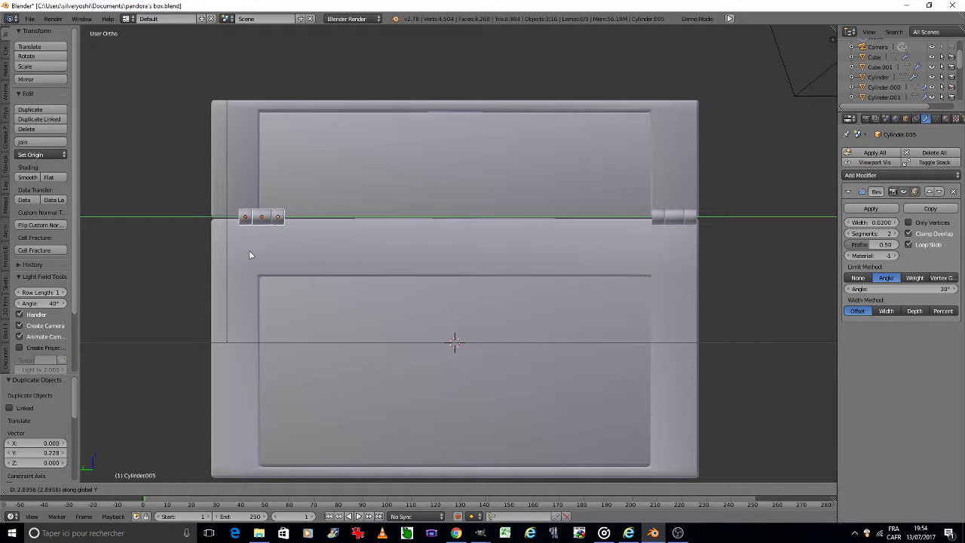
click(224, 258)
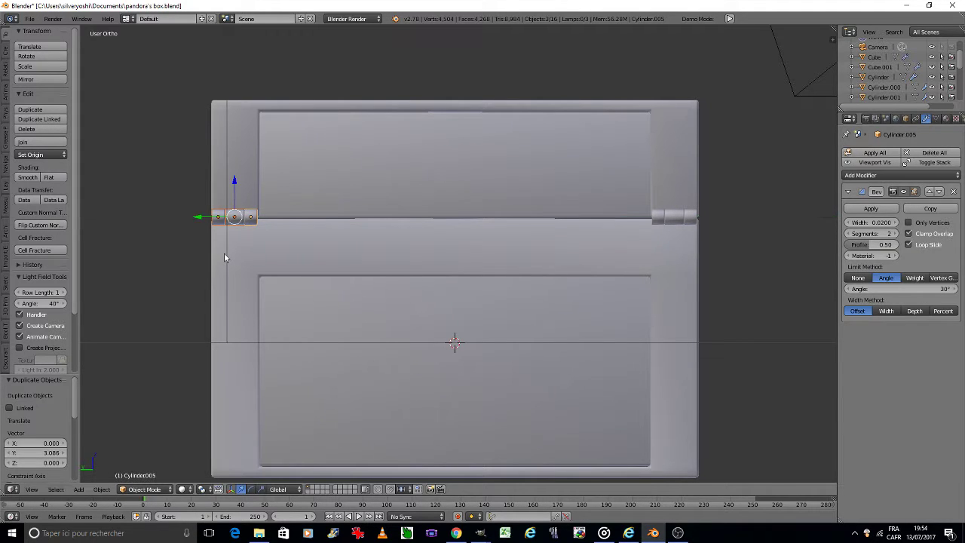
- Select one left hinge piece, check its material settings, and save the file
key(a)
scroll(225, 258, up, 3)
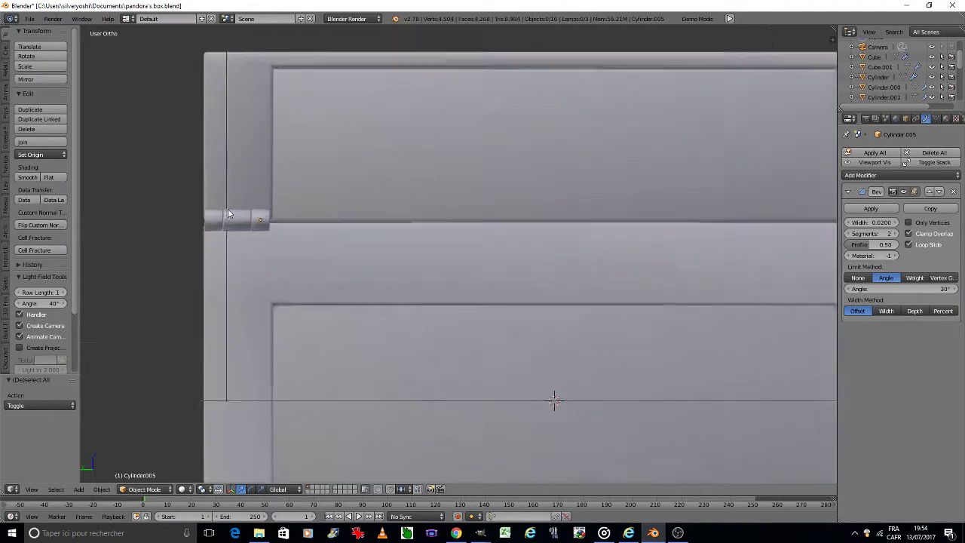
scroll(230, 218, up, 1)
right_click(241, 224)
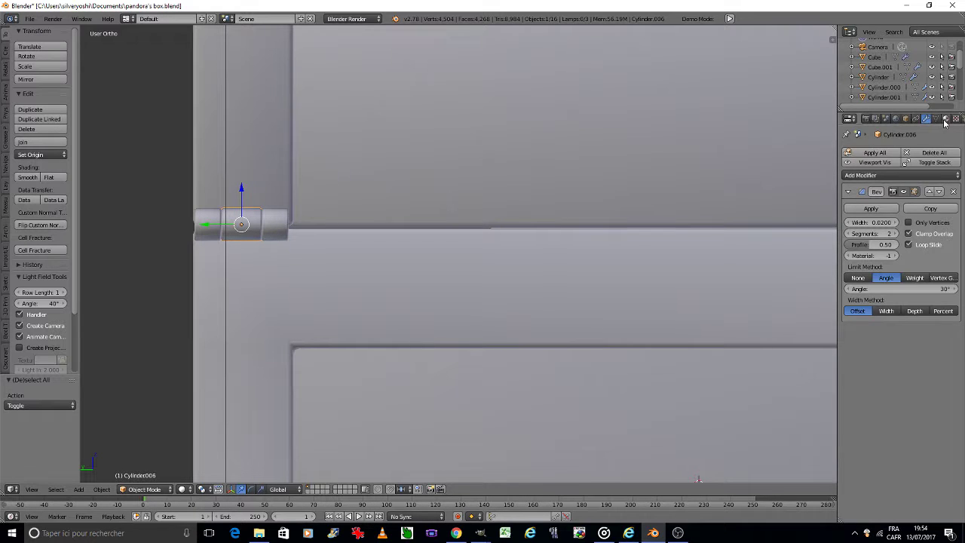
click(946, 119)
scroll(590, 254, down, 5)
key(ctrl+s)
- Confirm the file overwrite, select the small sphere, and start moving it along X
click(590, 256)
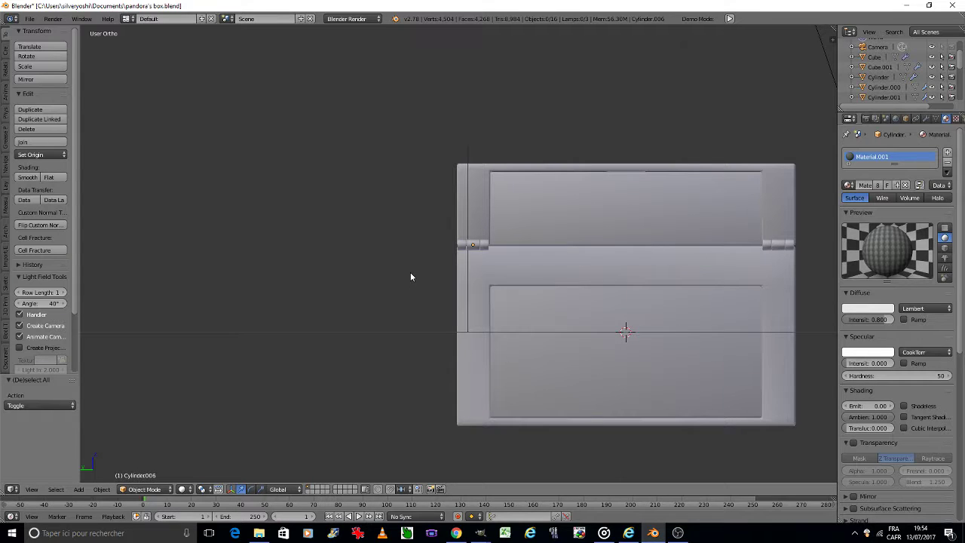
key(KP_6)
key(KP_6)
key(KP_6)
key(KP_6)
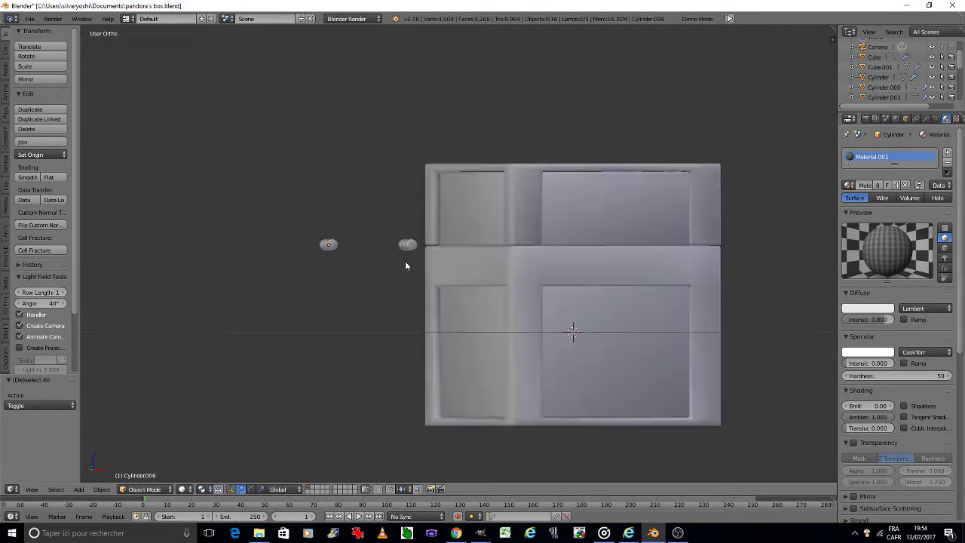
key(KP_6)
key(KP_6)
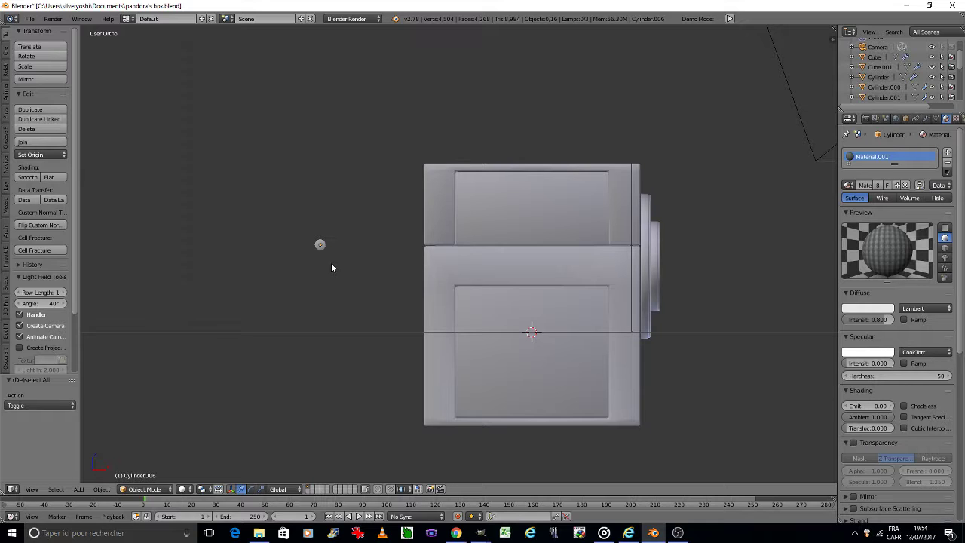
right_click(321, 247)
key(KP_8)
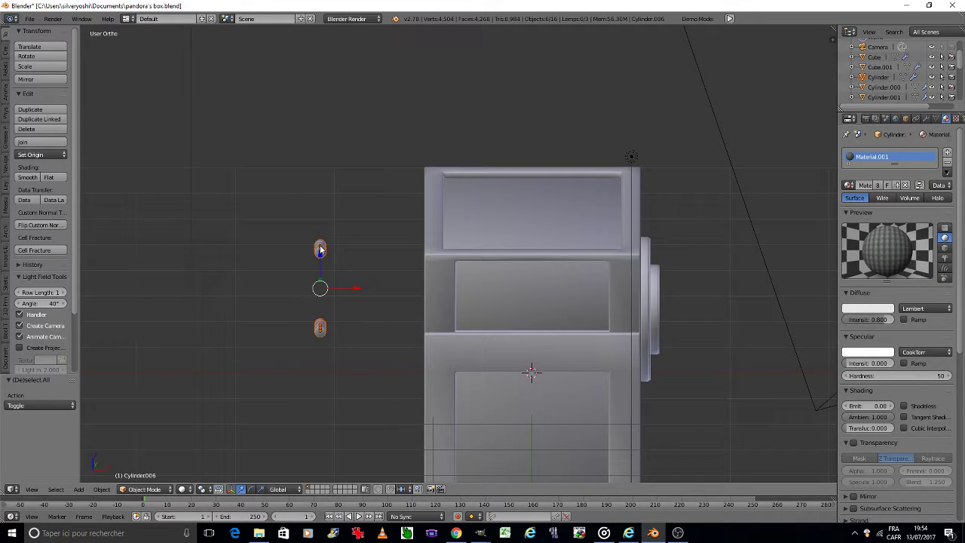
key(KP_2)
scroll(363, 262, up, 2)
key(g)
key(x)
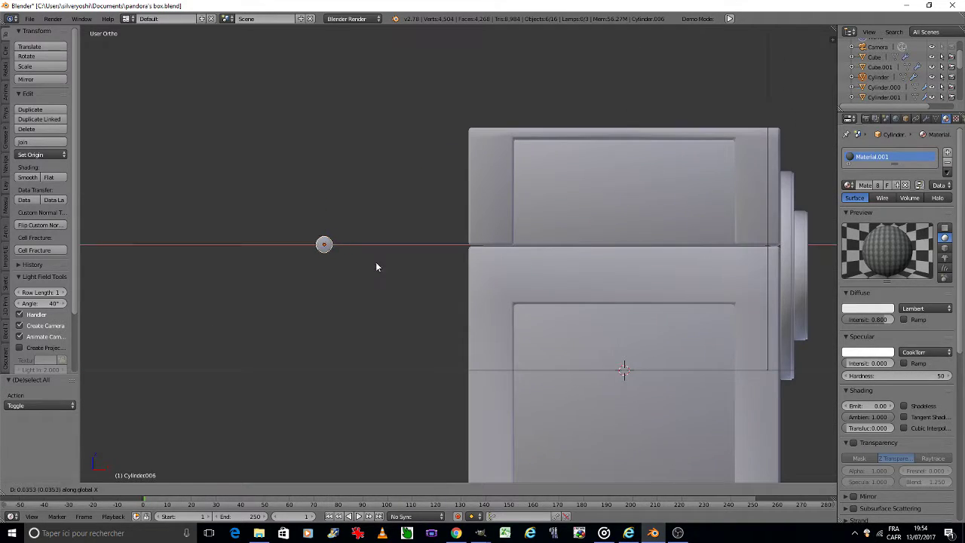
- Set the sphere against the box, then add a cube scaled thin on X and Z
click(503, 269)
click(7, 60)
click(45, 67)
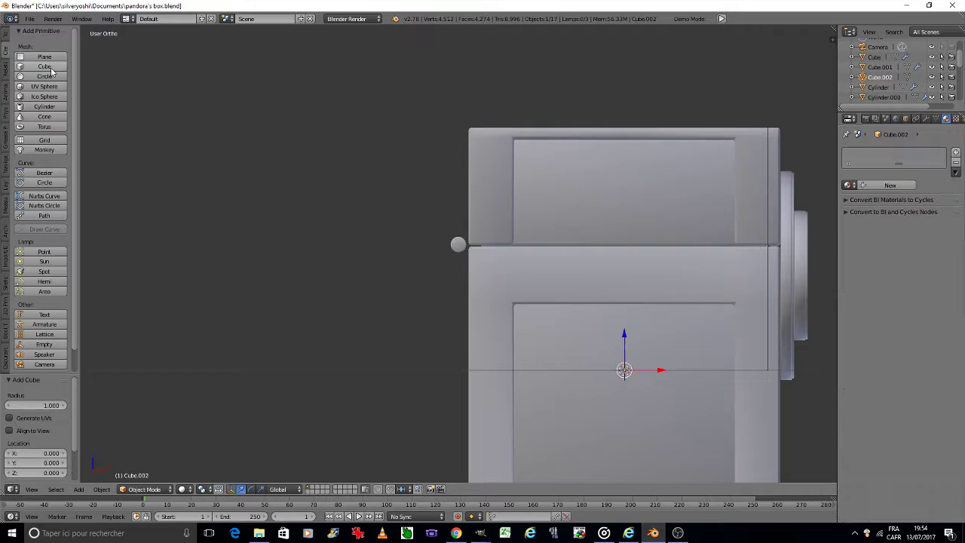
key(g)
click(320, 205)
key(s)
key(x)
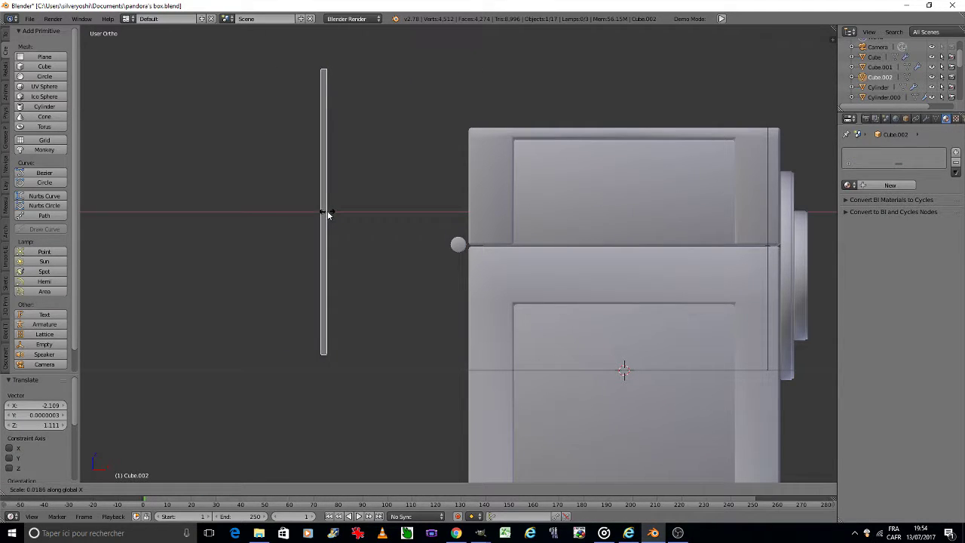
click(327, 212)
key(s)
key(z)
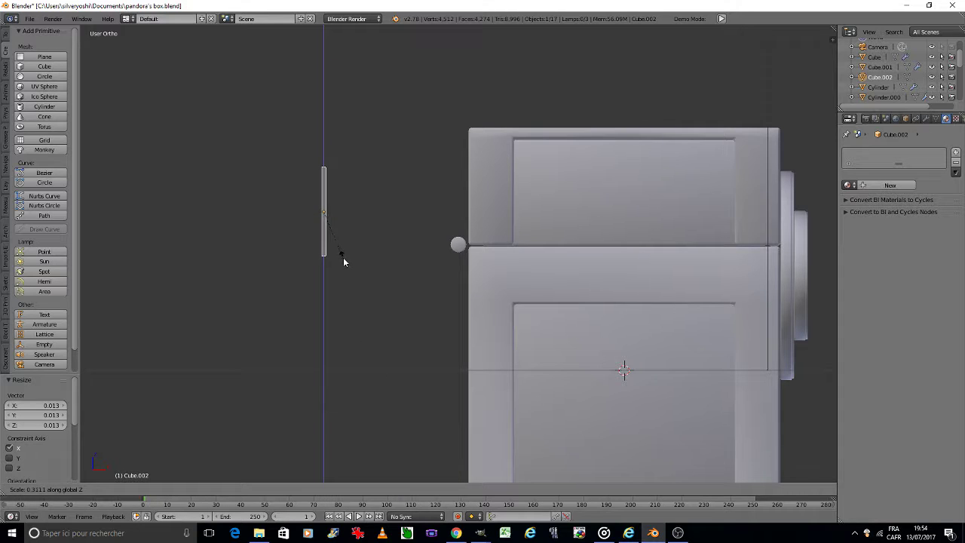
click(332, 231)
- Place the thin bar next to the sphere against the box edge and apply its rotation and scale
key(g)
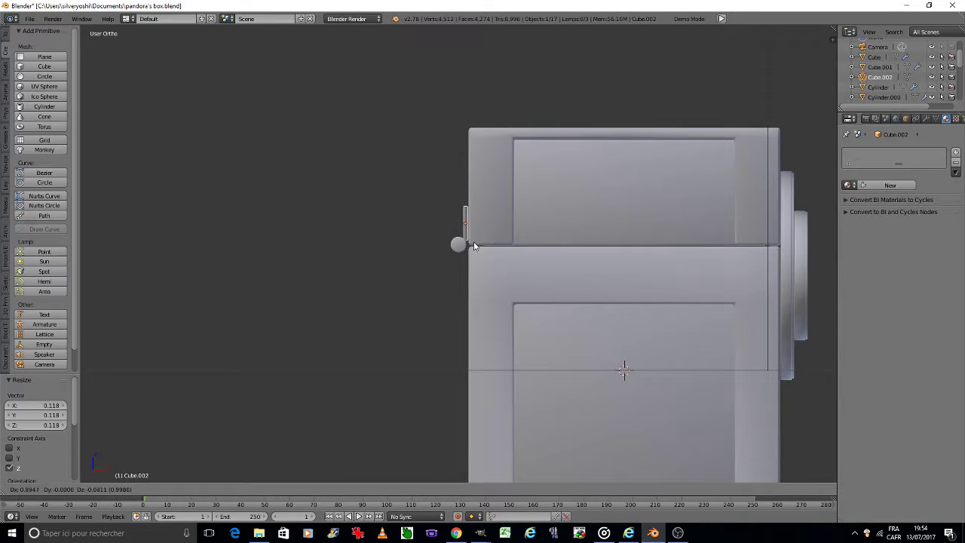
click(473, 247)
key(ctrl+a)
click(467, 242)
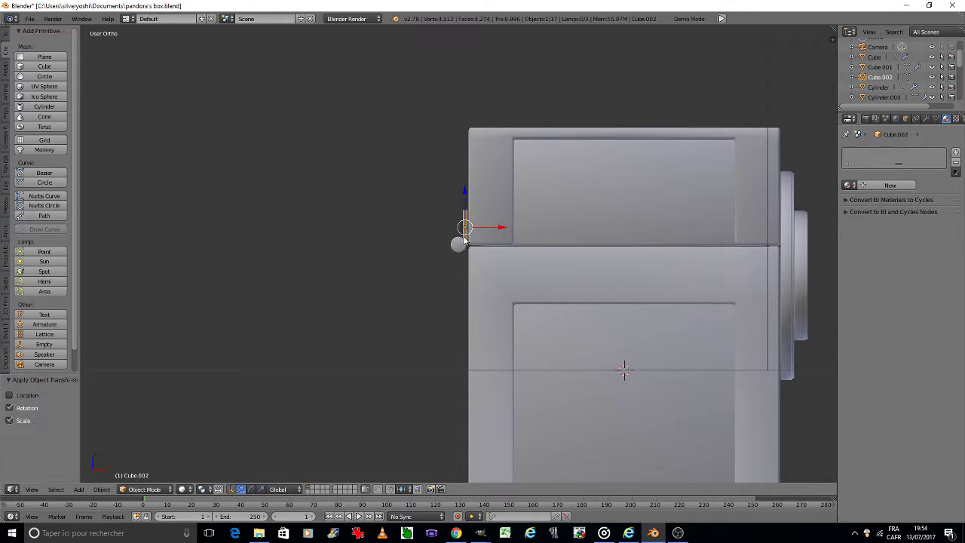
scroll(465, 240, up, 6)
scroll(463, 235, up, 5)
key(g)
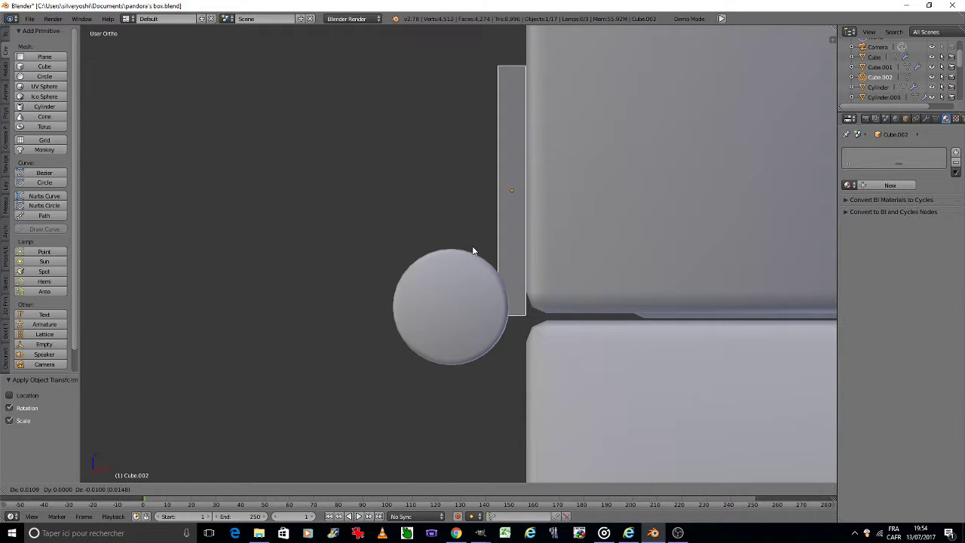
click(474, 250)
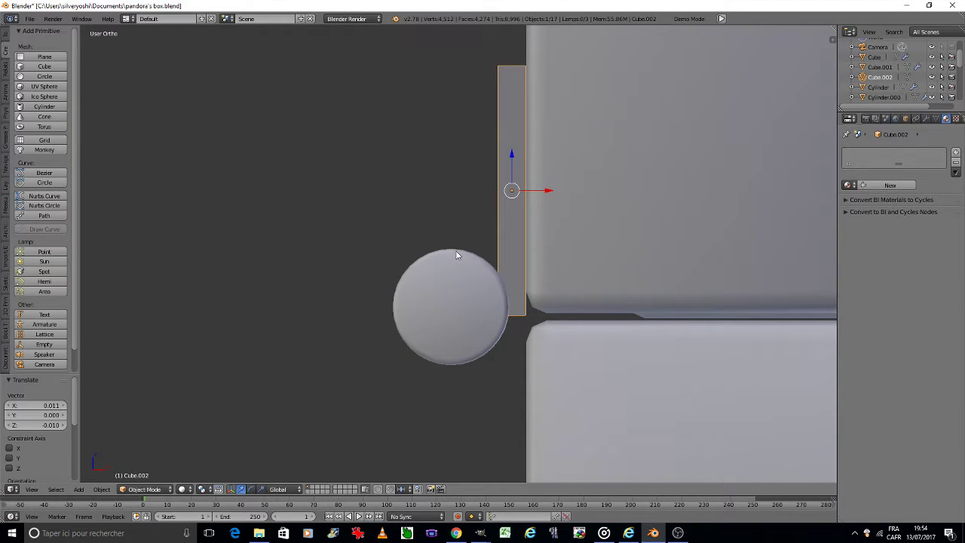
- Add an Angle-limited Bevel modifier to the bar with 2 segments and 0.02 width
click(926, 118)
click(890, 156)
click(793, 191)
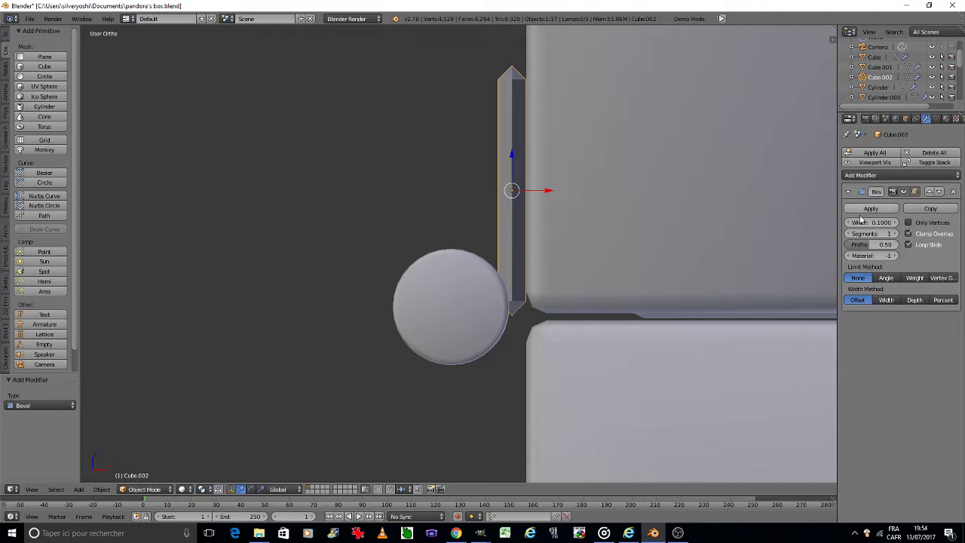
click(893, 279)
click(891, 234)
click(868, 221)
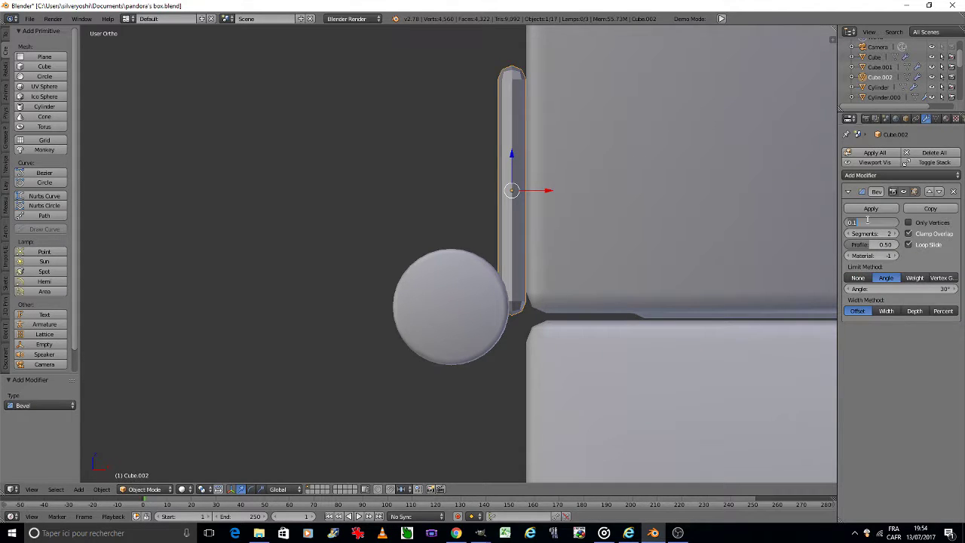
text(0.02)
key(Return)
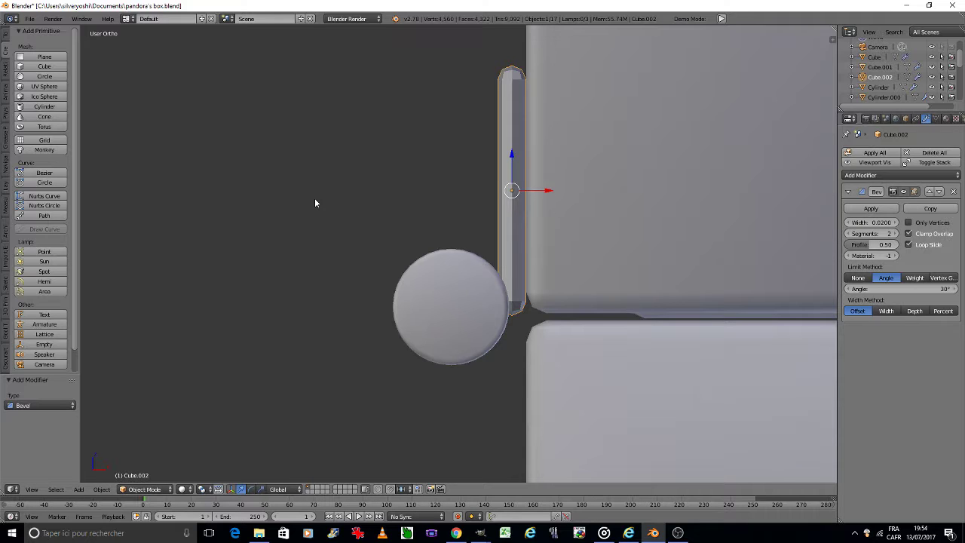
- Smooth-shade the bar and reduce its bevel width to 0.01
click(6, 47)
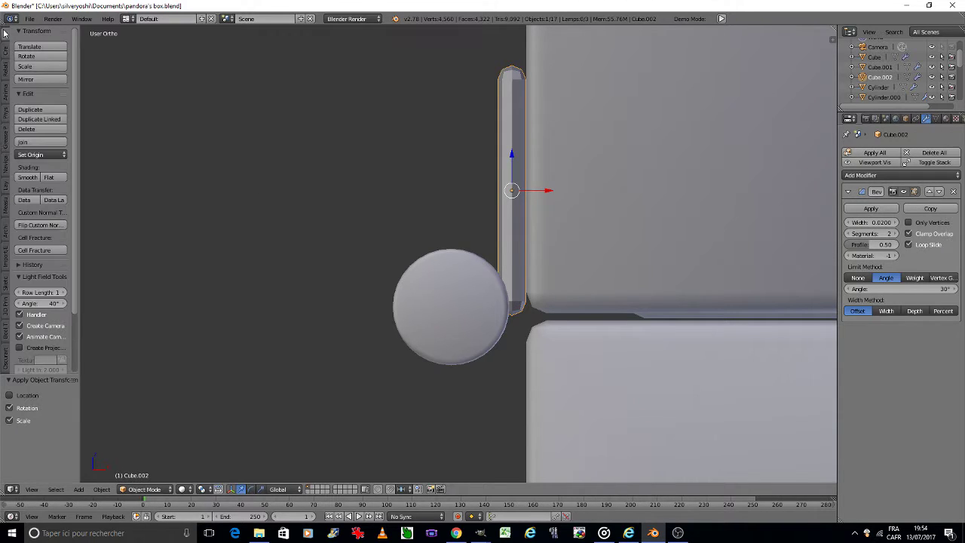
click(29, 176)
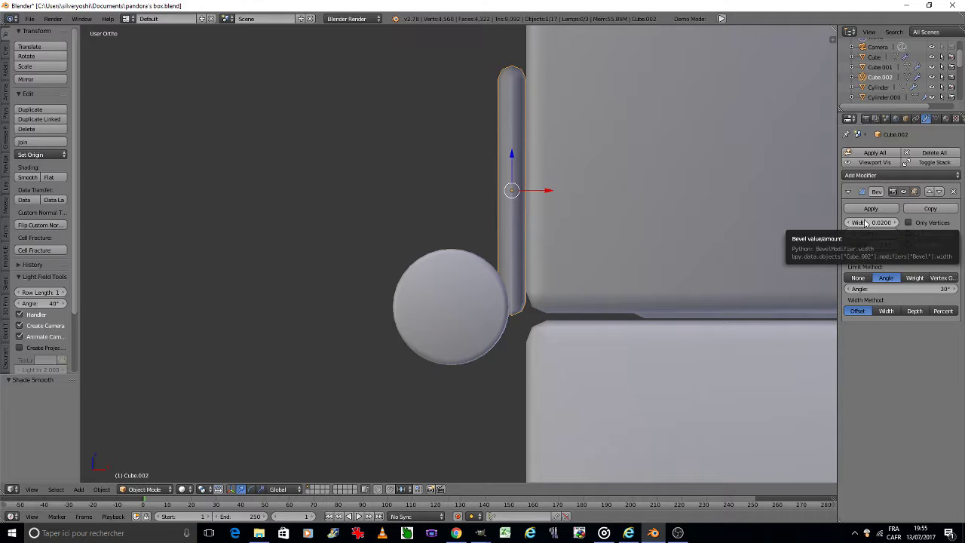
click(865, 219)
text(0.02)
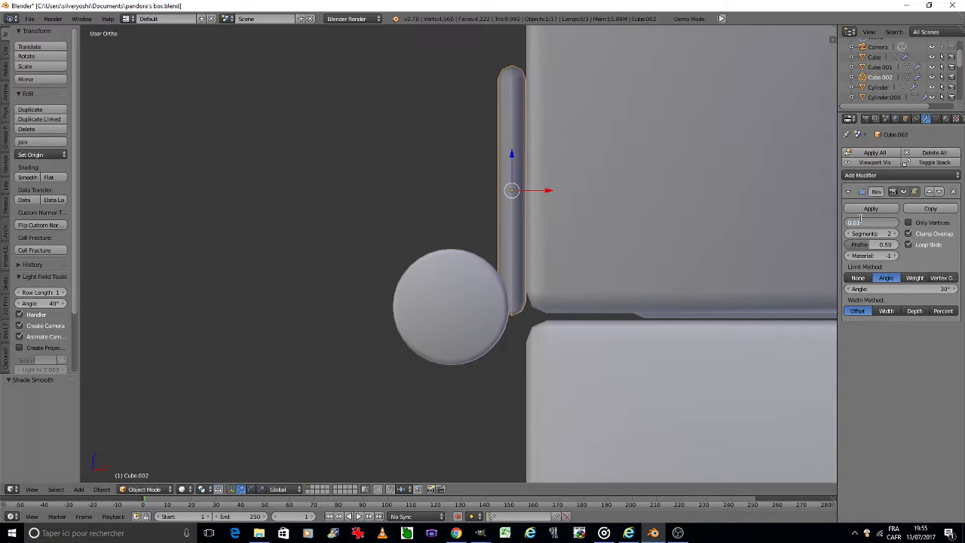
key(Return)
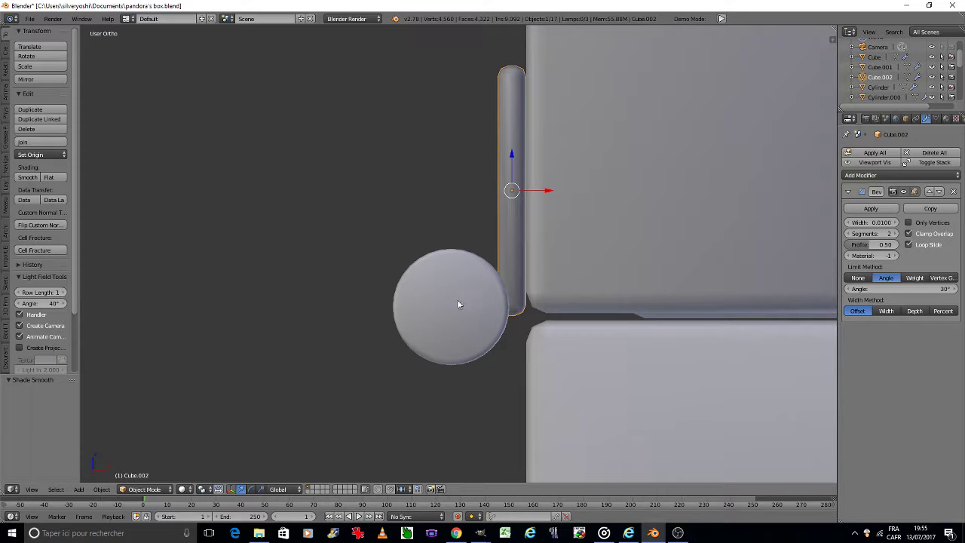
- Select the sphere and nudge it slightly left along X
key(a)
key(c)
drag(437, 268, 436, 324)
key(Escape)
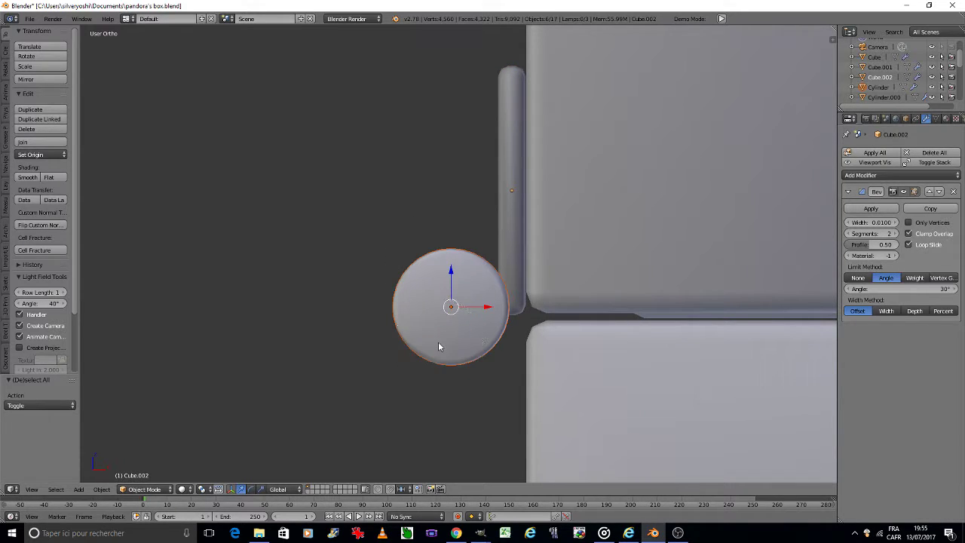
key(g)
key(x)
click(426, 338)
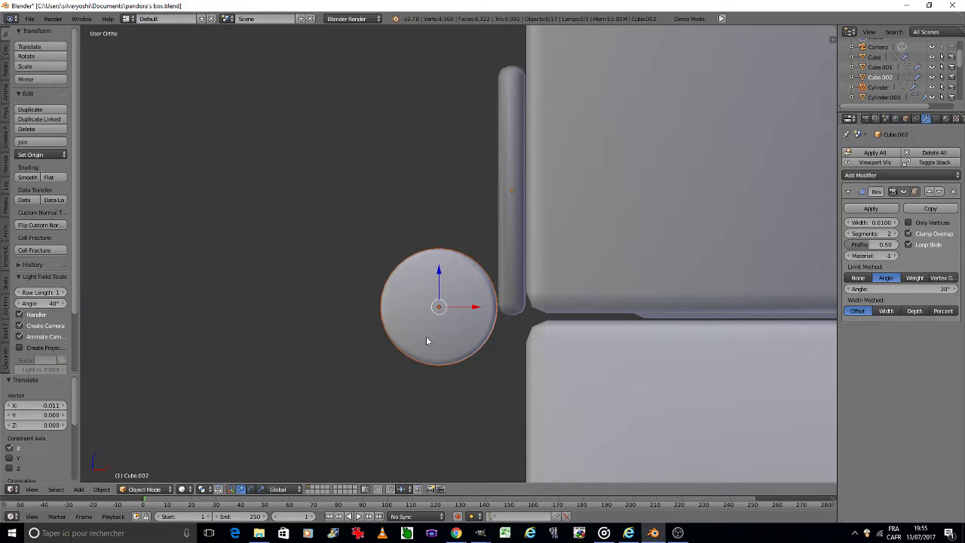
- Assign Material.001 to the thin hinge bar
right_click(510, 226)
click(948, 119)
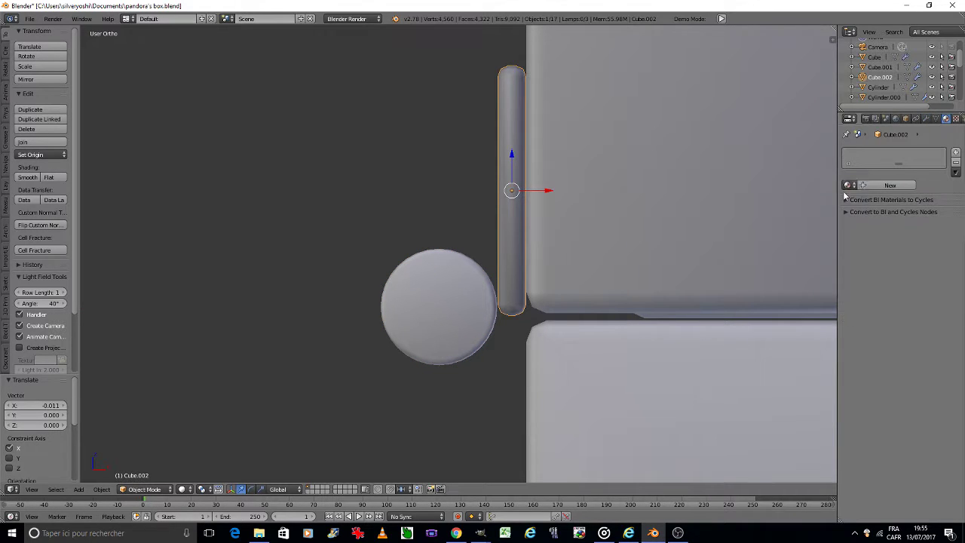
click(849, 185)
click(797, 212)
scroll(583, 260, down, 3)
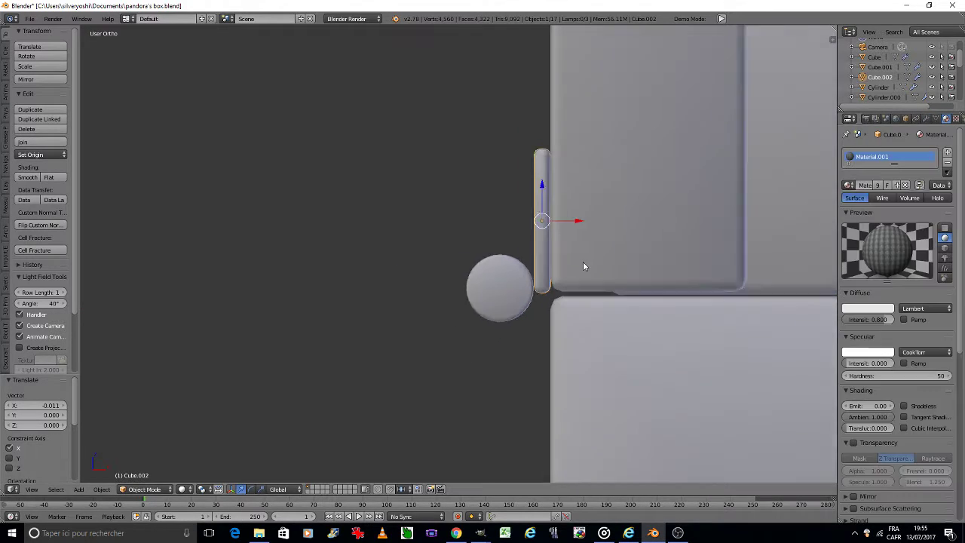
key(shift+d)
- Place the bar copy below the sphere, then shrink the original bar into a small block
key(z)
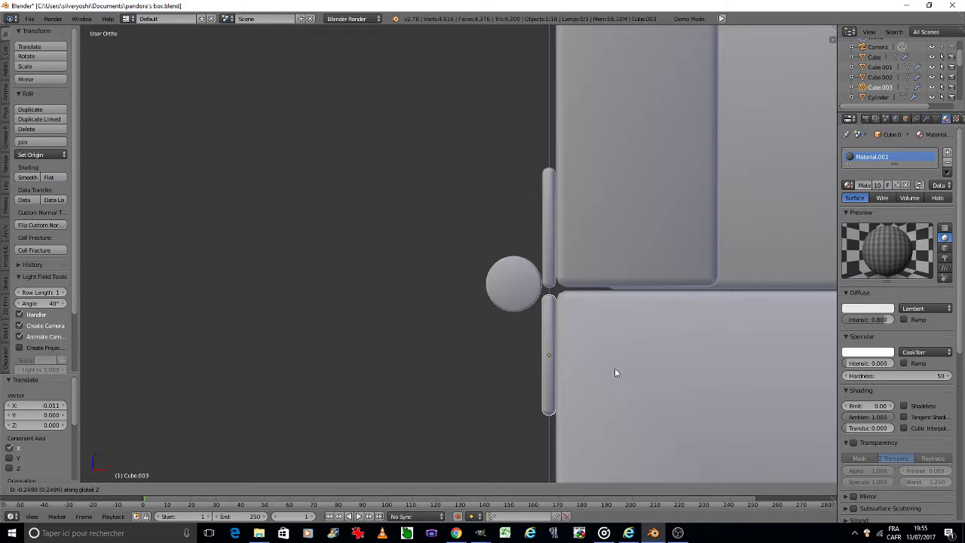
click(614, 365)
right_click(549, 238)
middle_drag(548, 239, 550, 241)
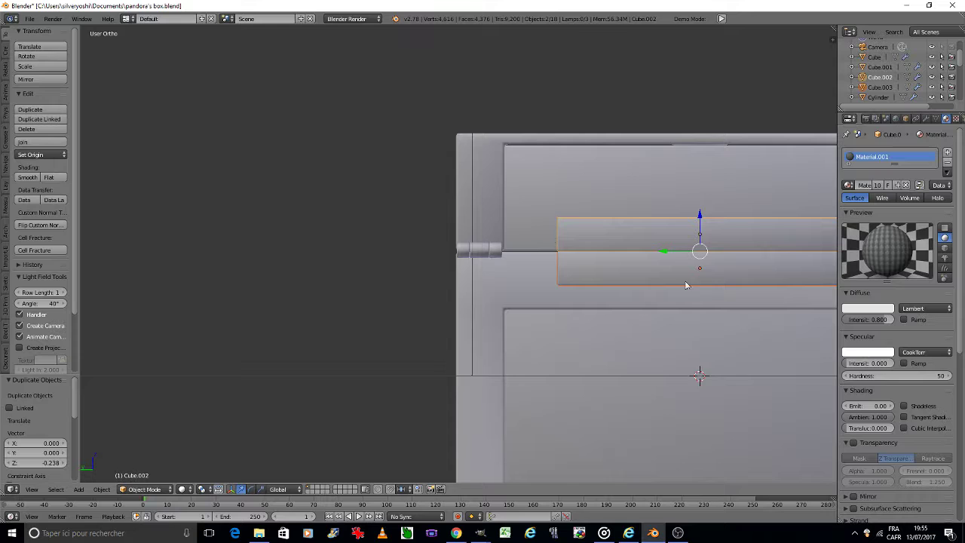
shift+middle_drag(689, 285, 496, 290)
key(s)
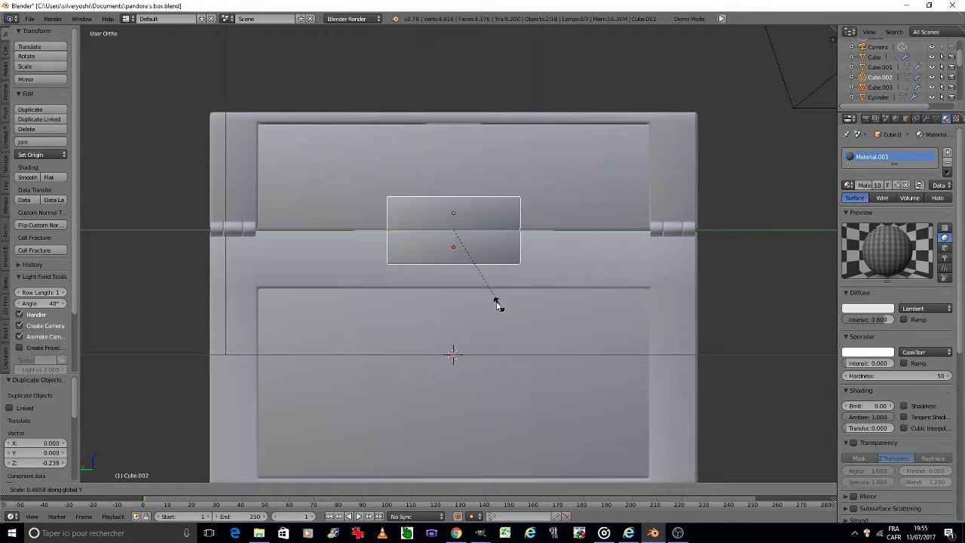
click(454, 262)
- Move the block along Y over the right hinge, widen it on Y, and apply its scale
key(g)
key(y)
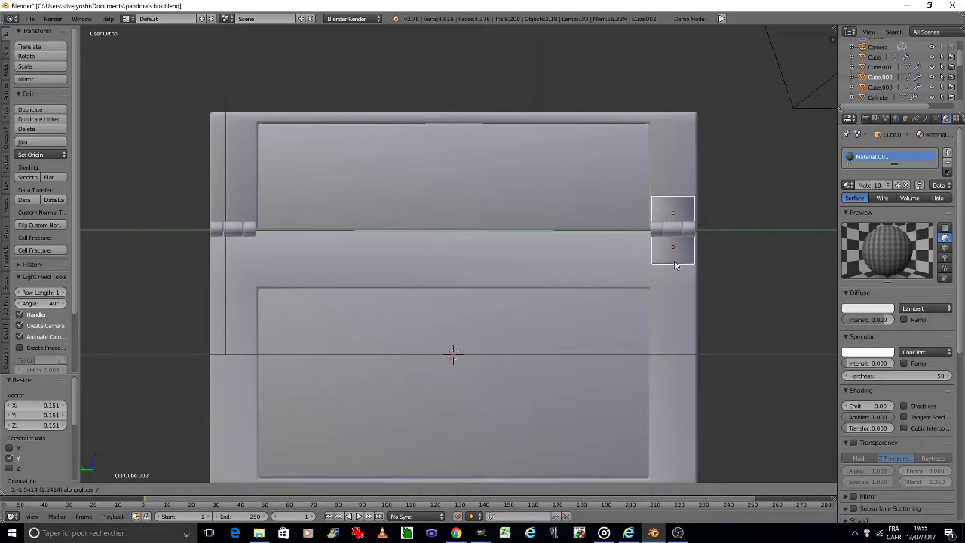
click(677, 264)
key(KP_Decimal)
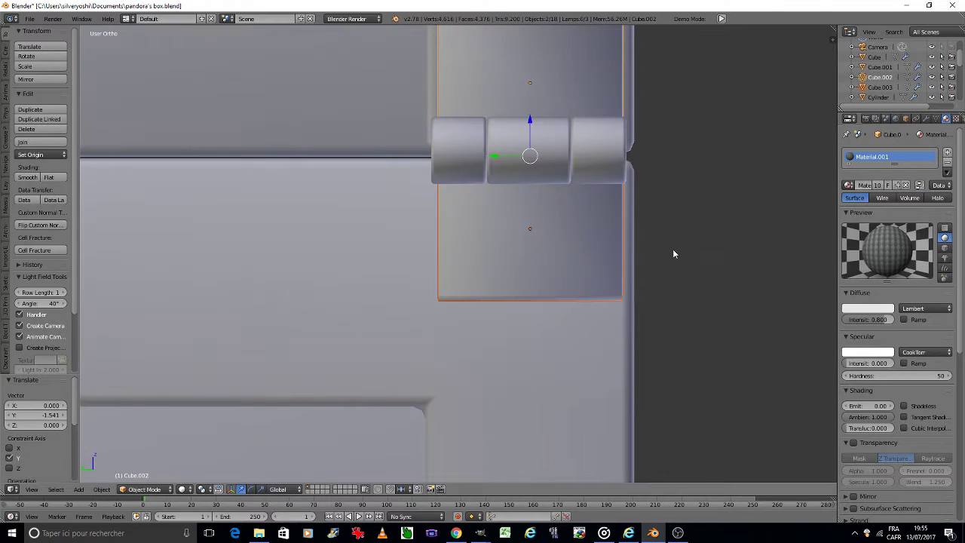
key(s)
key(y)
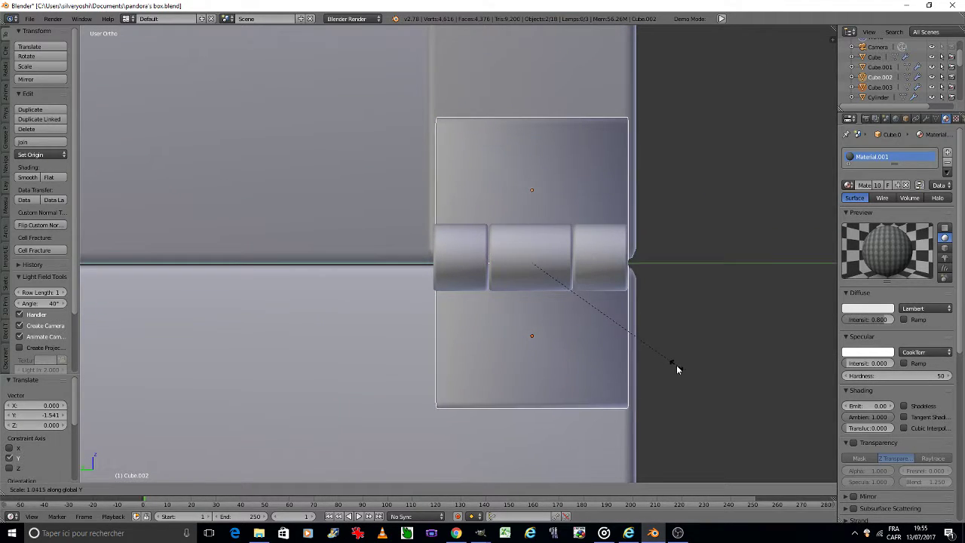
click(687, 376)
key(ctrl+a)
click(688, 377)
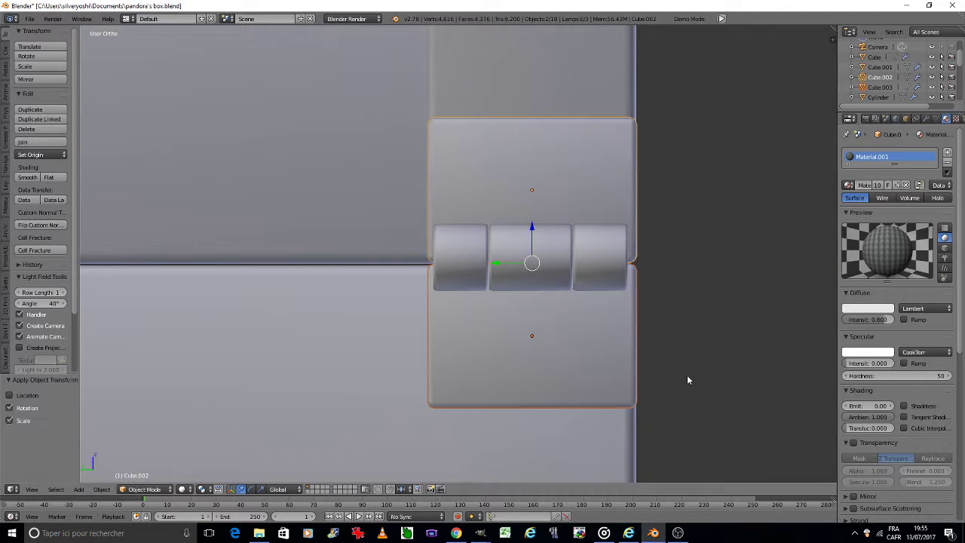
- Save the blend file and zoom out to see the whole lid
key(ctrl+s)
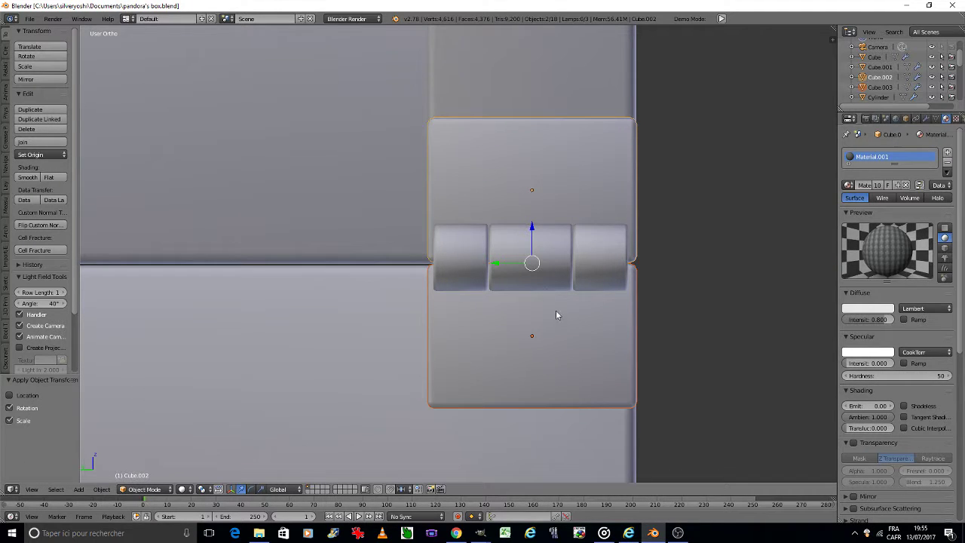
scroll(556, 315, down, 5)
scroll(603, 306, up, 5)
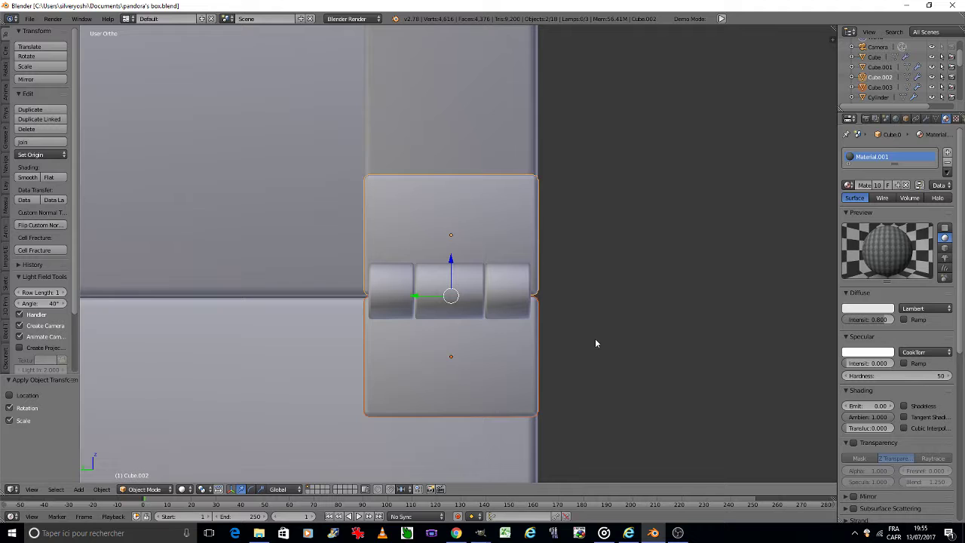
scroll(595, 339, down, 5)
shift+middle_drag(355, 346, 538, 282)
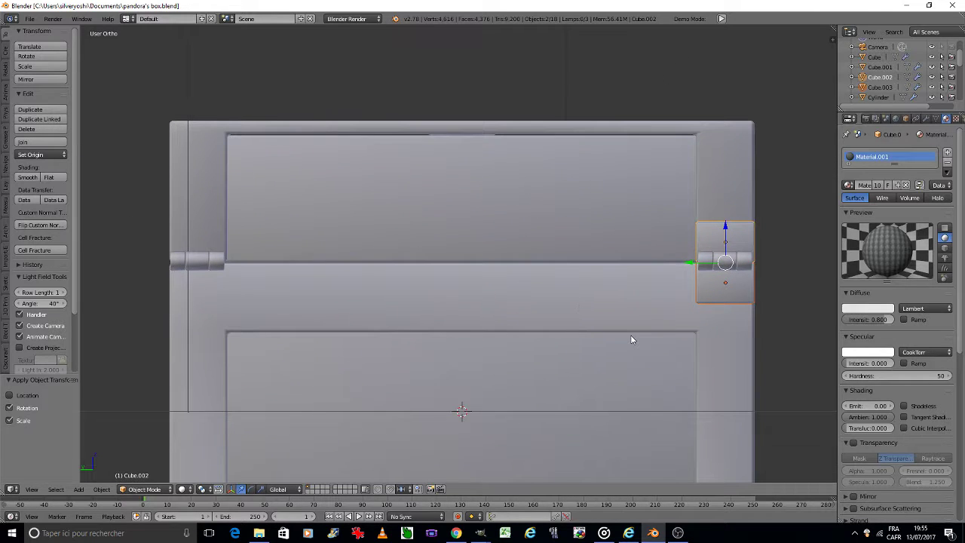
- Copy the hinge along Y to the lid's left edge and deselect everything
key(shift+d)
key(y)
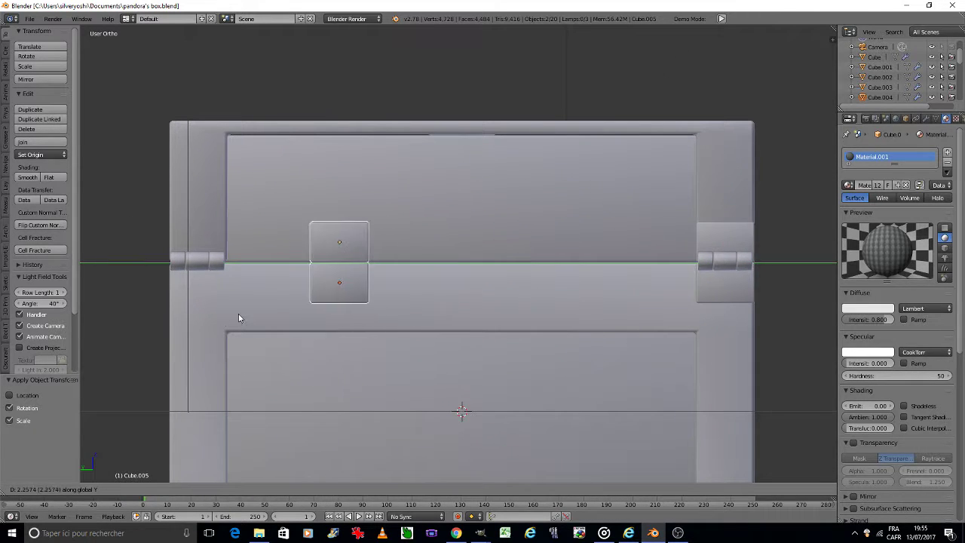
click(104, 339)
key(a)
scroll(362, 324, down, 1)
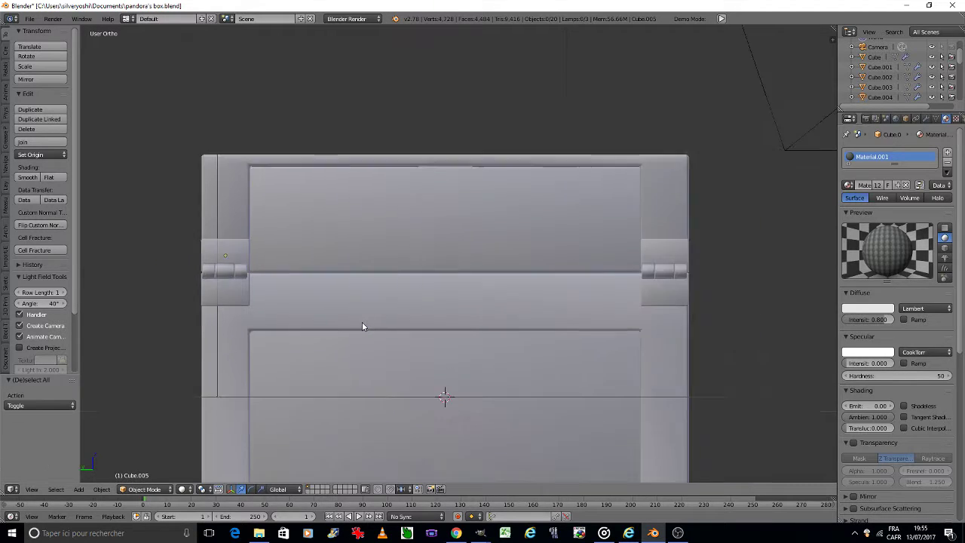
scroll(362, 326, down, 2)
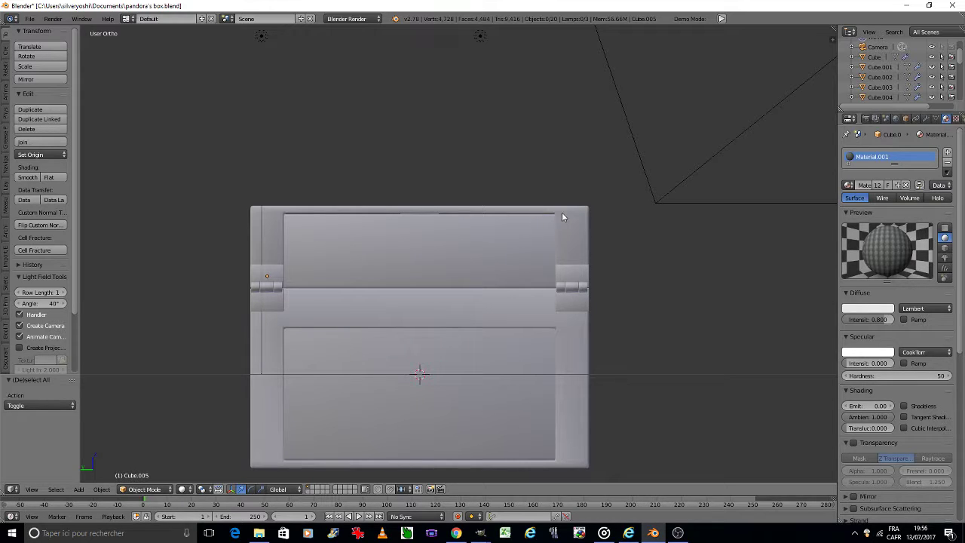
- Select all the right hinge parts and move them 0.726 inward along Y
right_click(571, 273)
shift+right_click(571, 291)
shift+right_click(570, 298)
shift+right_click(561, 292)
shift+right_click(576, 287)
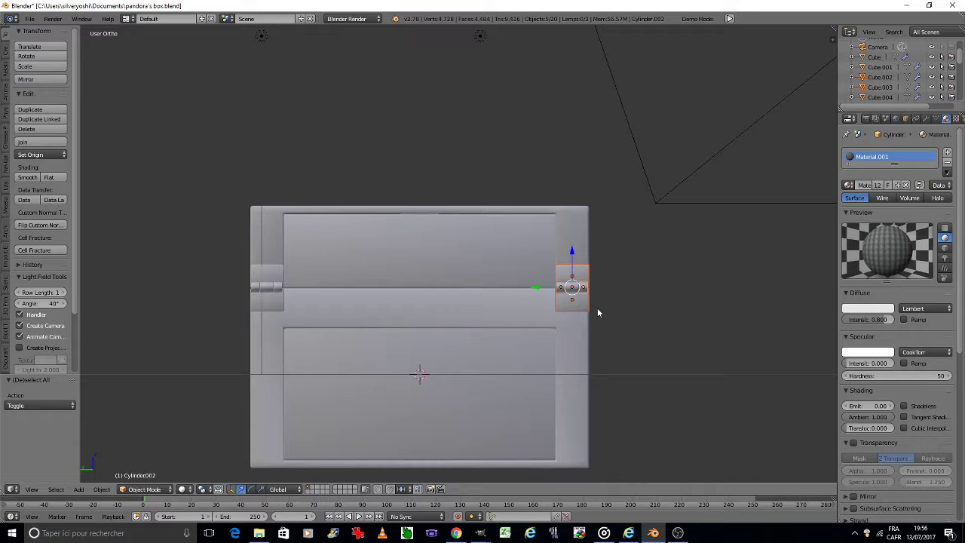
key(g)
key(y)
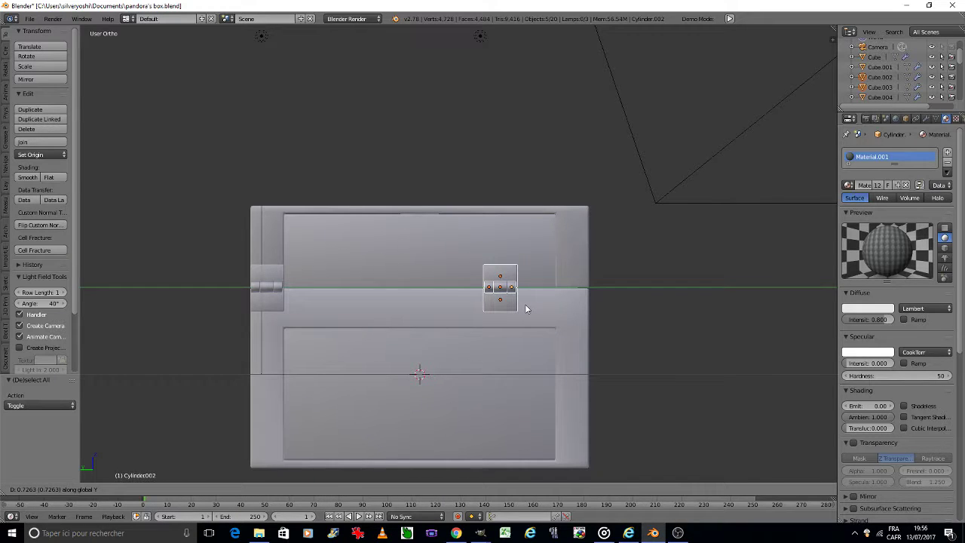
click(513, 308)
- Move the left hinge -0.726 along Y to mirror the right hinge
scroll(396, 293, up, 3)
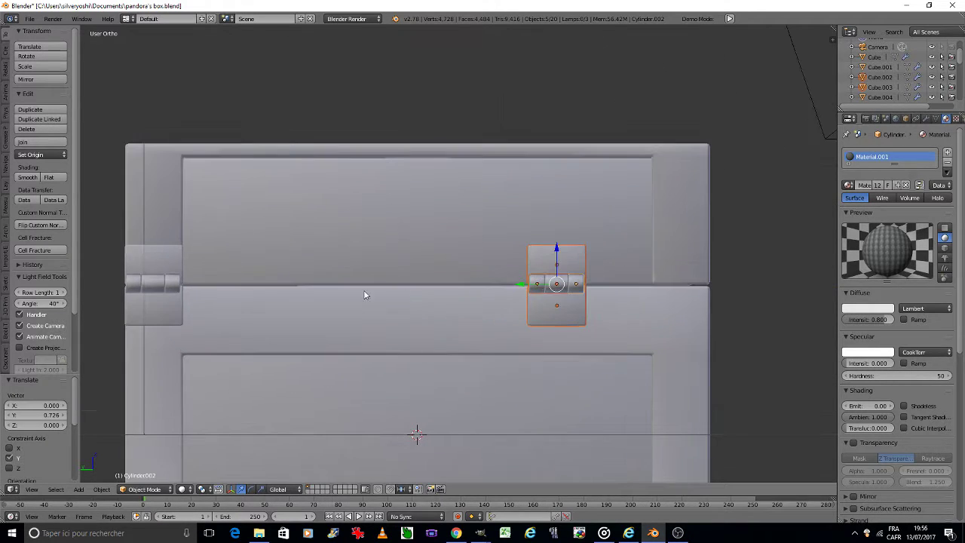
right_click(170, 303)
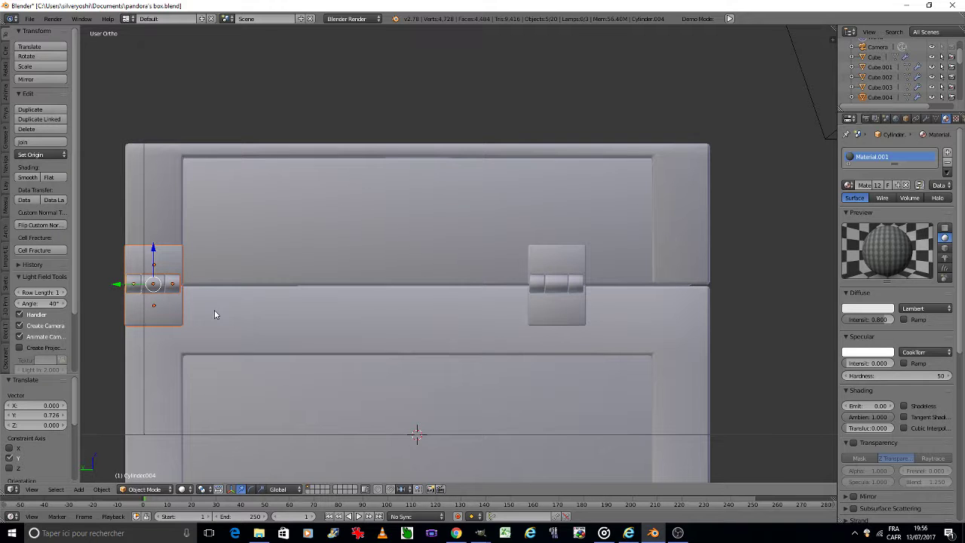
key(g)
key(y)
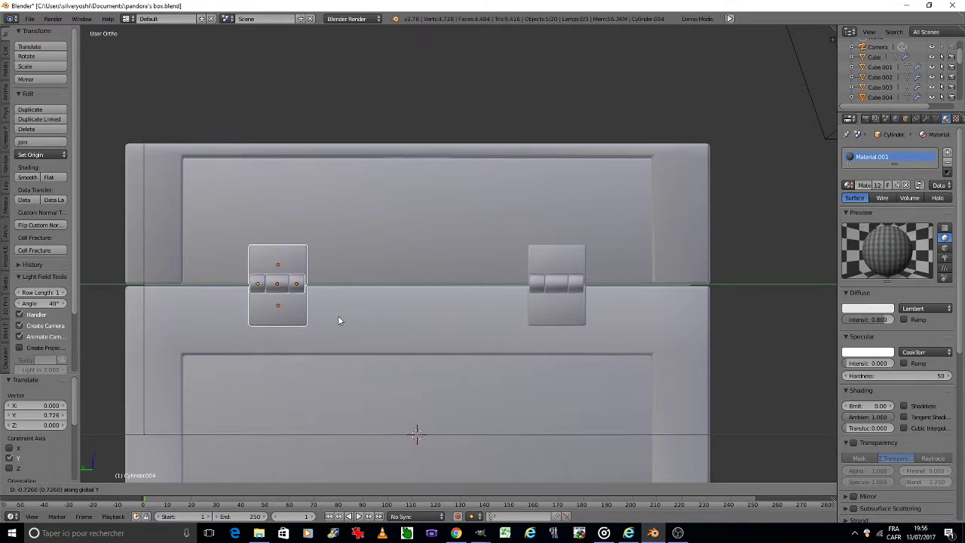
click(339, 318)
- Deselect everything and select the lid panel
key(a)
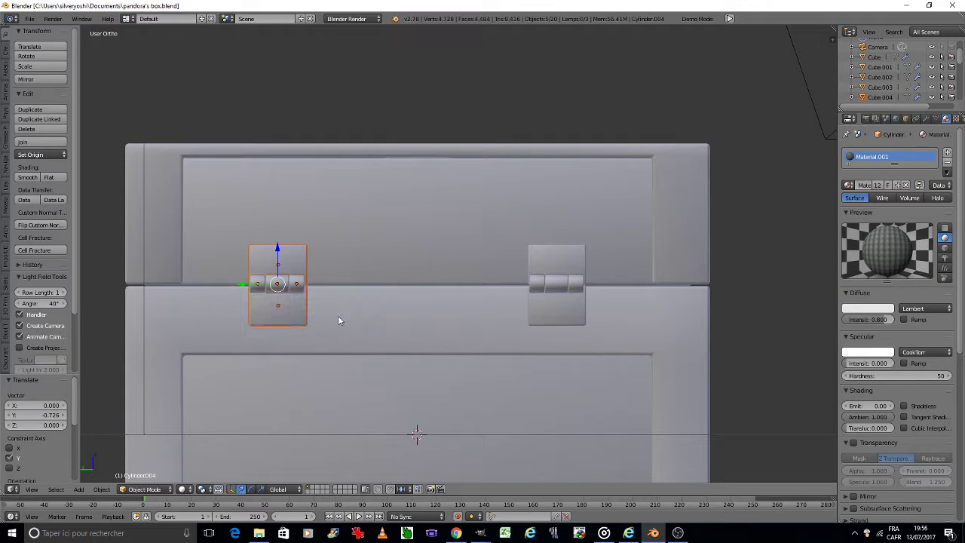
scroll(308, 301, up, 3)
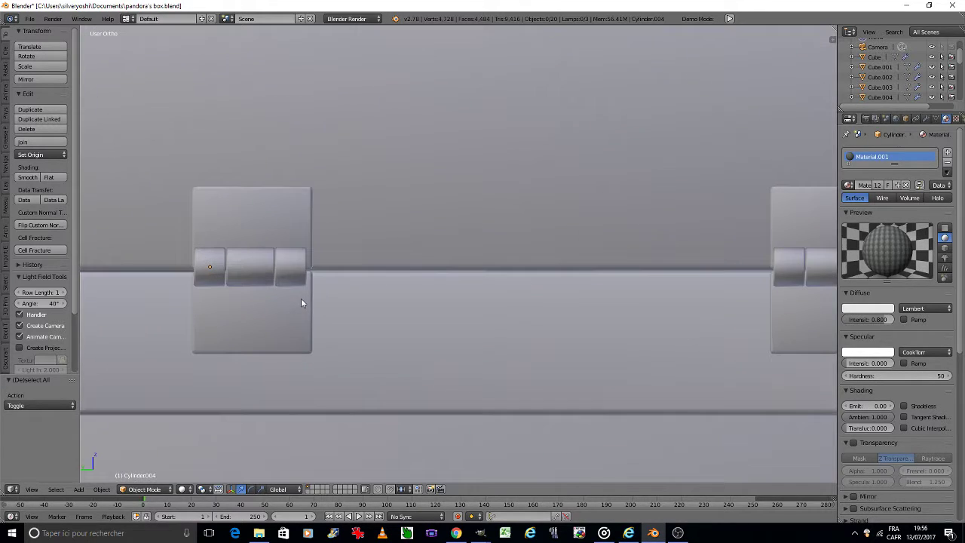
scroll(542, 315, down, 1)
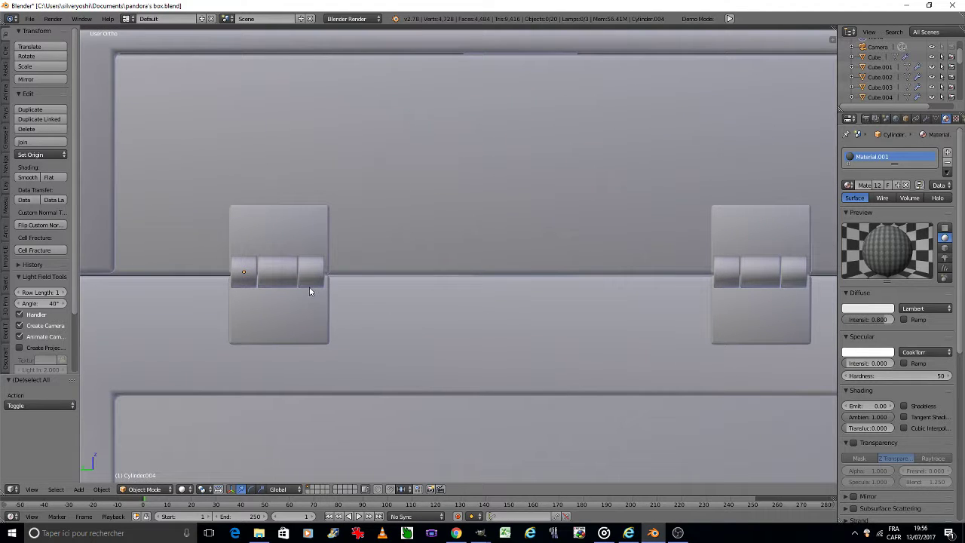
scroll(422, 306, down, 3)
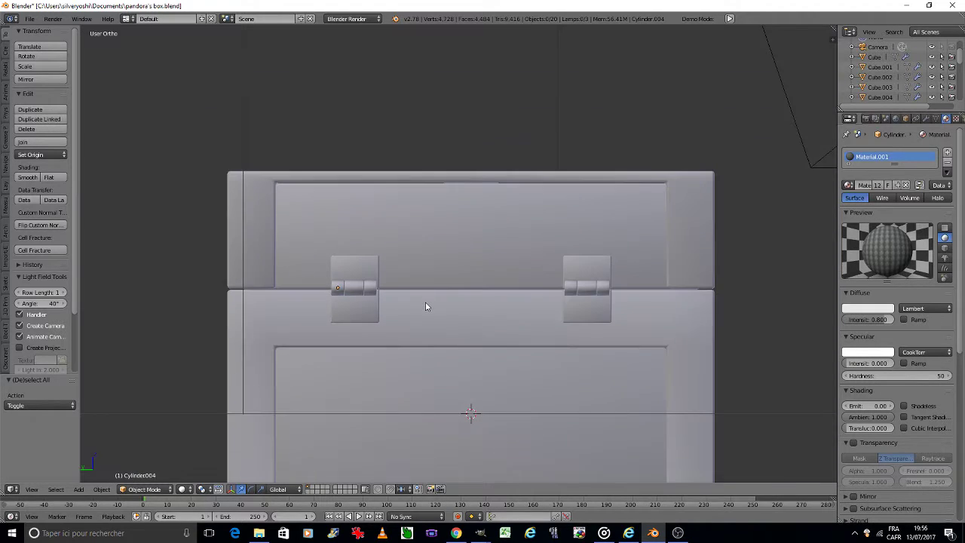
right_click(411, 181)
- Enter Edit Mode on the lid, limit selection to visible, and view it from above
key(Tab)
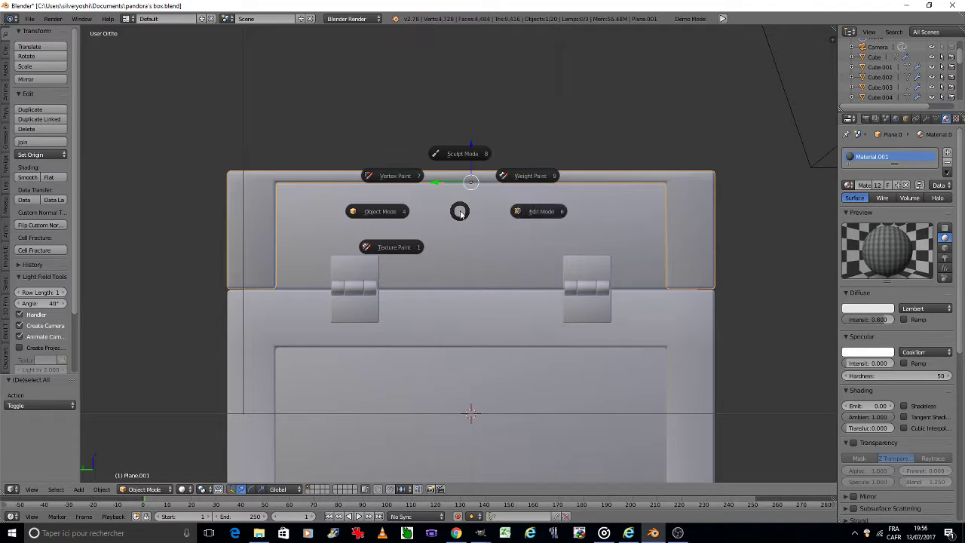
click(519, 210)
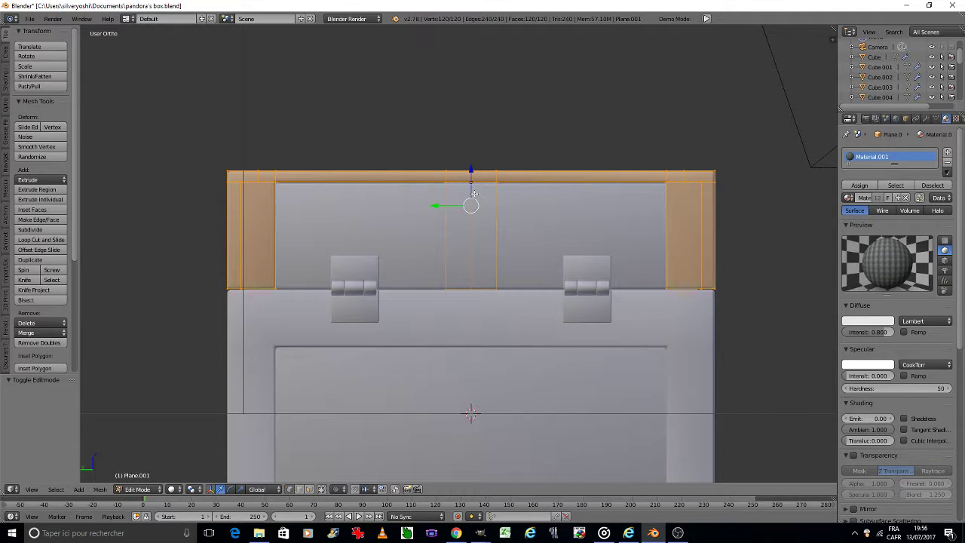
click(321, 489)
key(KP_8)
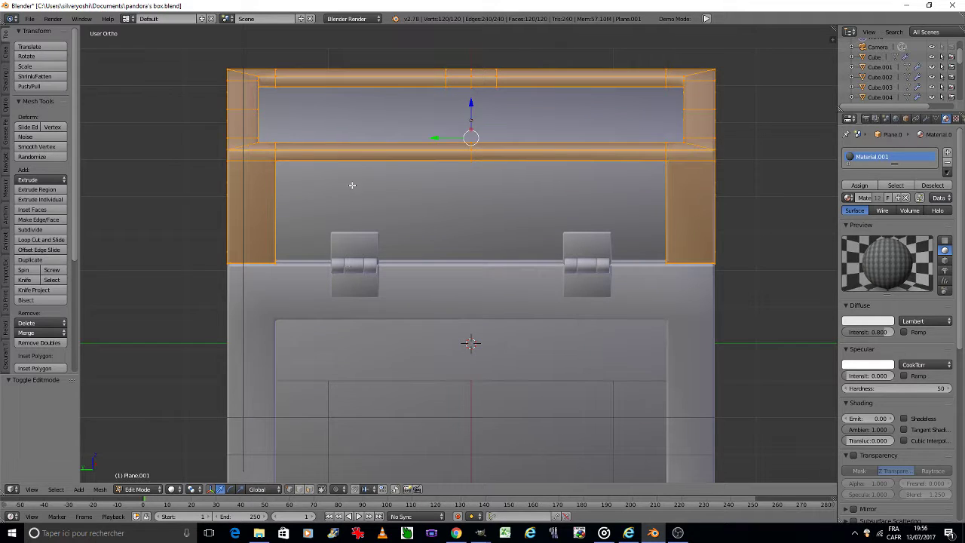
- Add two loop cuts to the lid rim and shift the face between them along Y
key(ctrl+r)
scroll(369, 159, up, 1)
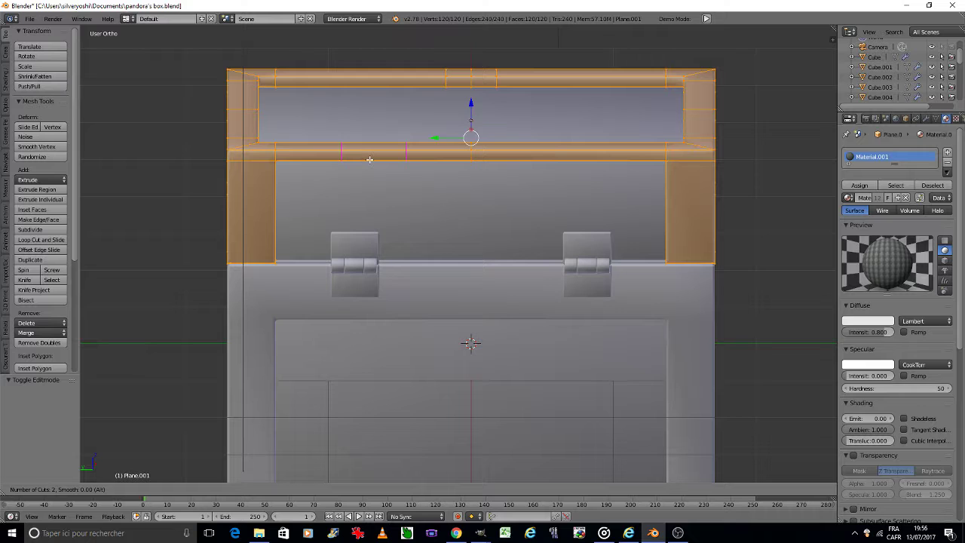
click(370, 159)
right_click(369, 159)
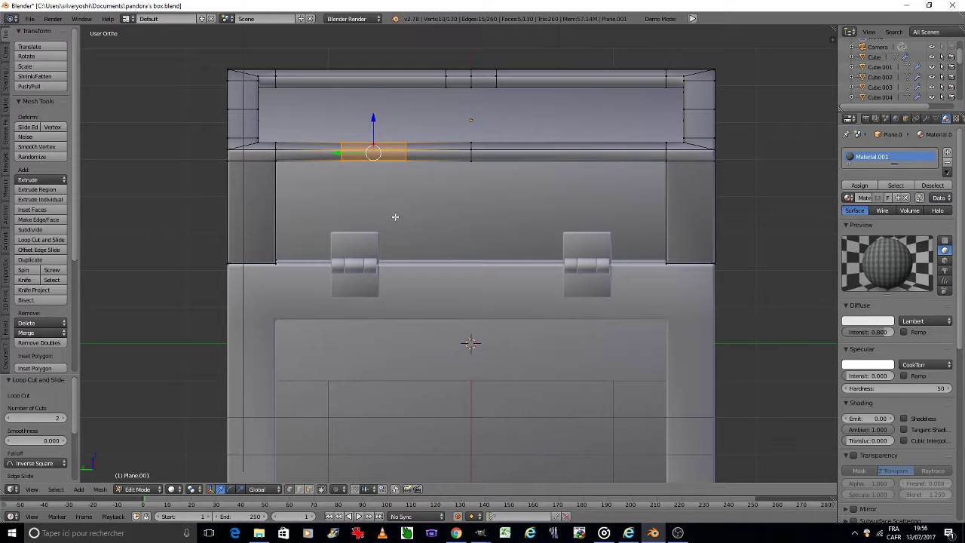
key(KP_2)
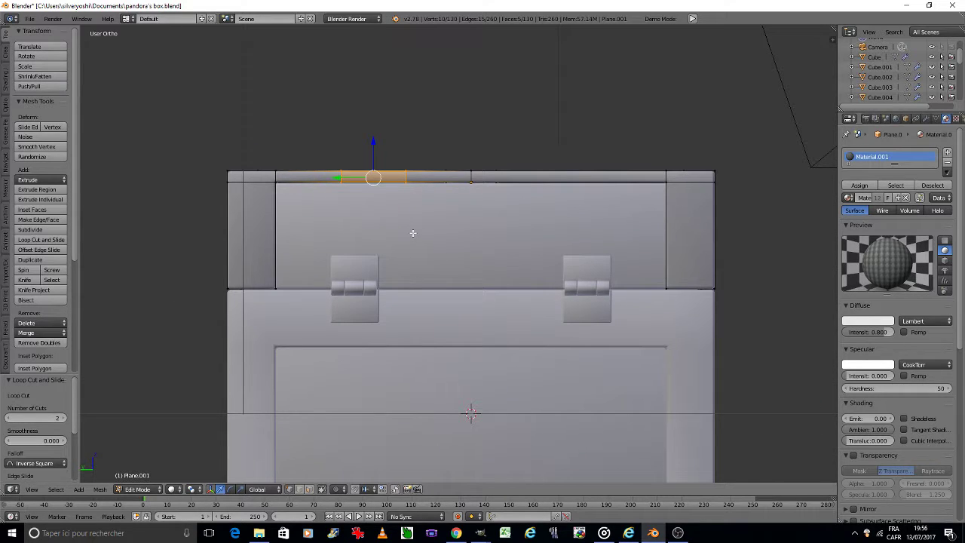
key(g)
key(y)
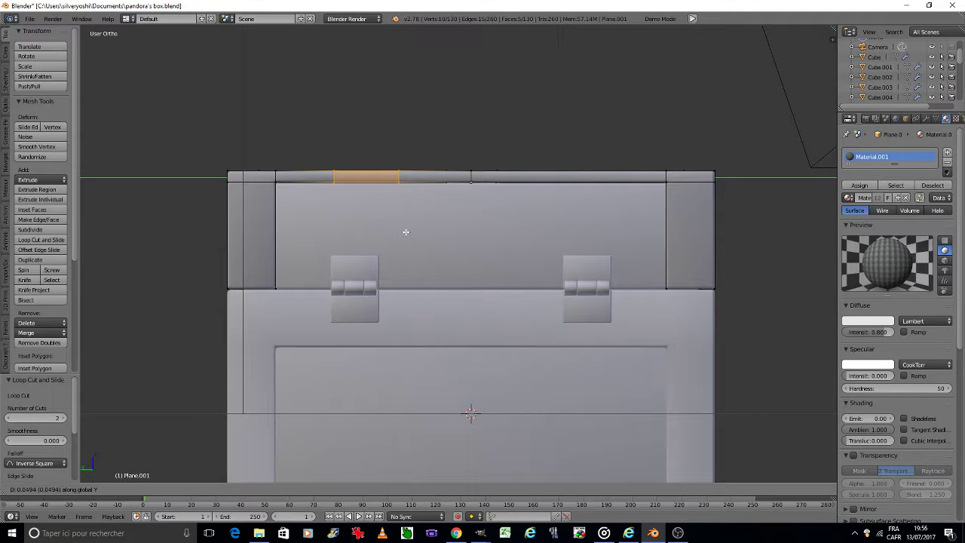
click(406, 231)
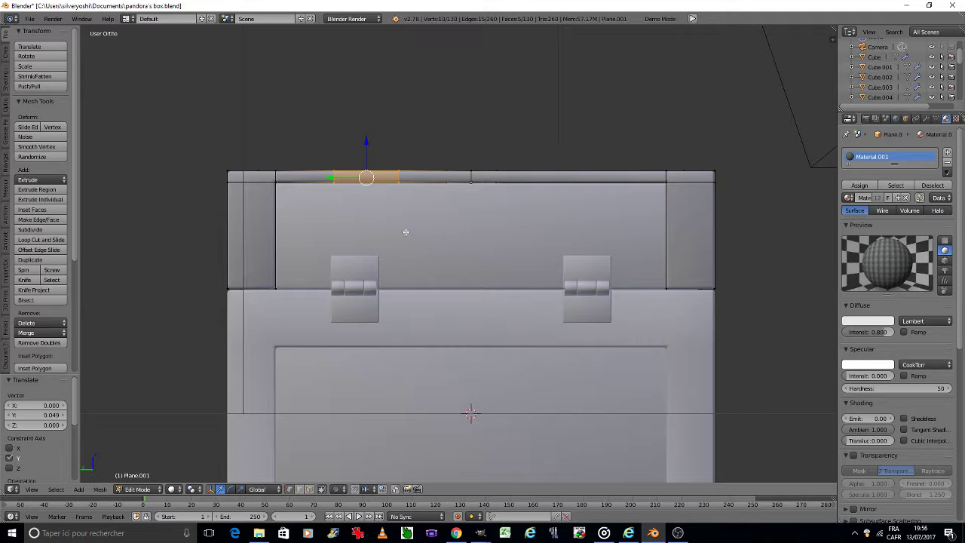
- Extrude the rim's thin front face down to hinge level
key(KP_2)
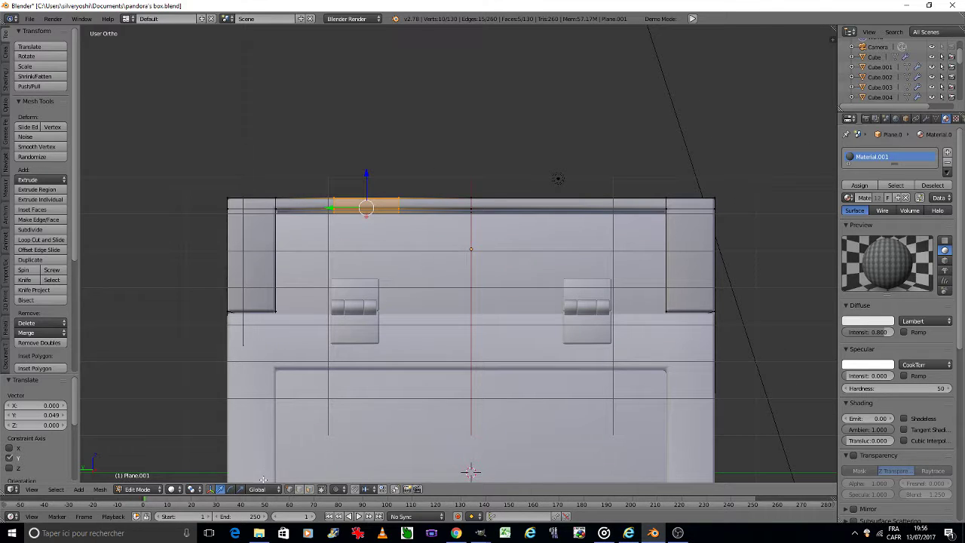
scroll(382, 200, up, 4)
scroll(381, 198, up, 3)
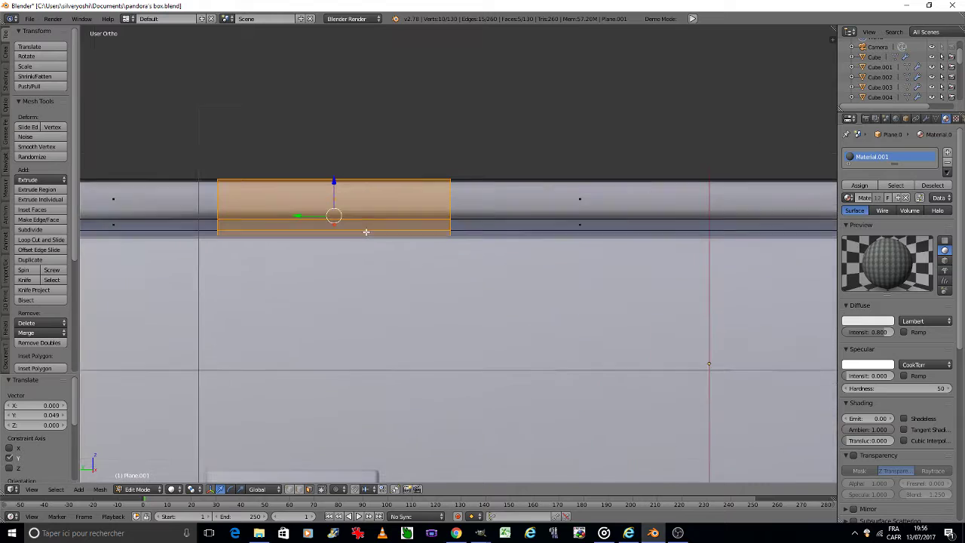
right_click(370, 224)
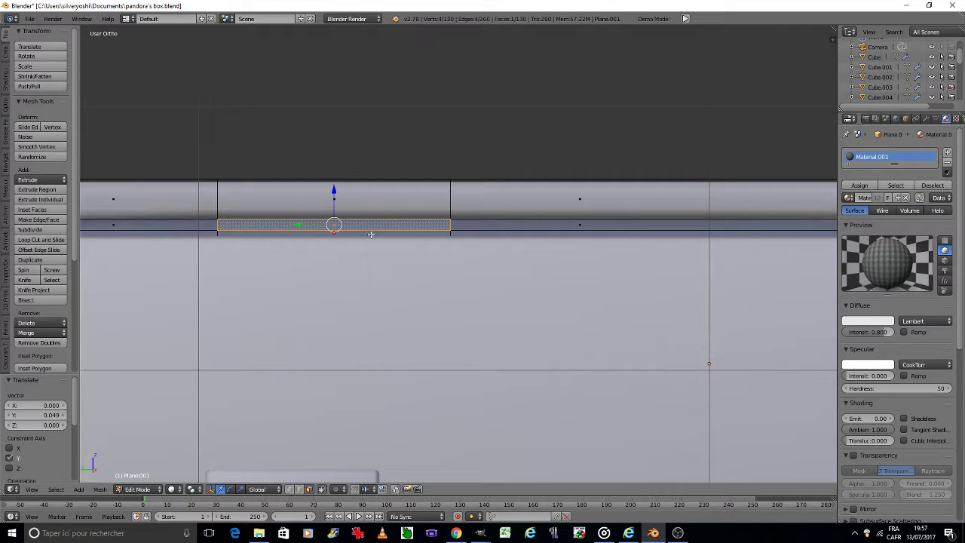
scroll(371, 234, down, 2)
key(KP_2)
key(KP_2)
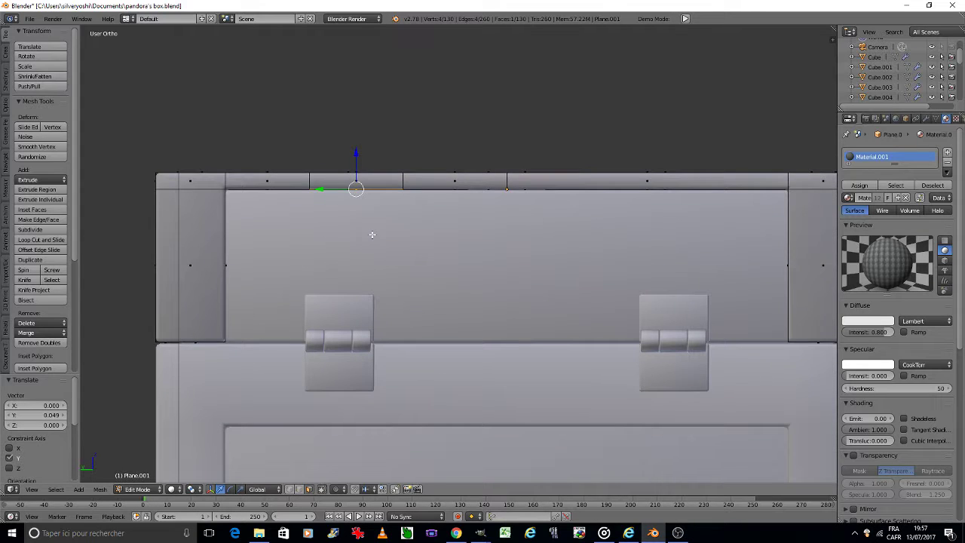
key(e)
click(371, 387)
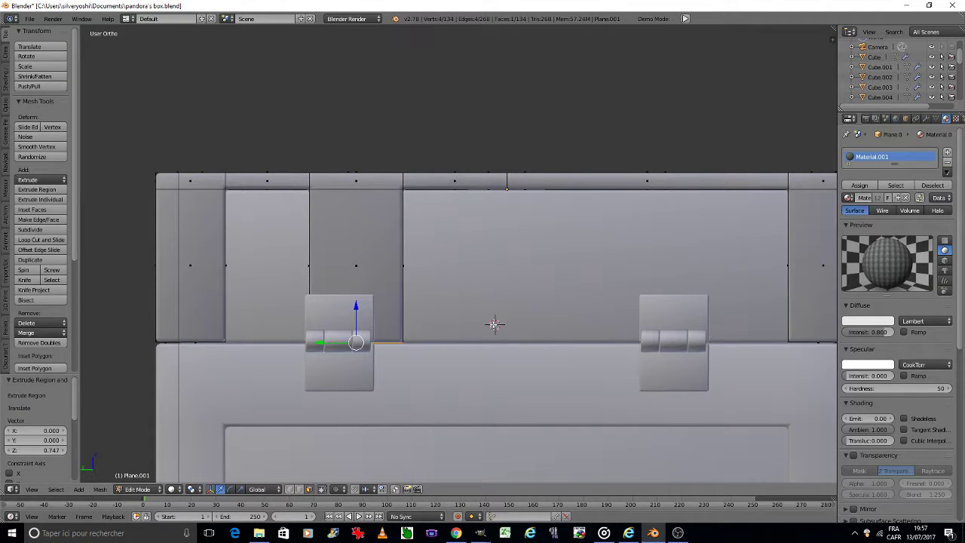
- Symmetrize the whole lid mesh from +Y to -Y and head back to Object Mode
key(a)
key(a)
click(100, 490)
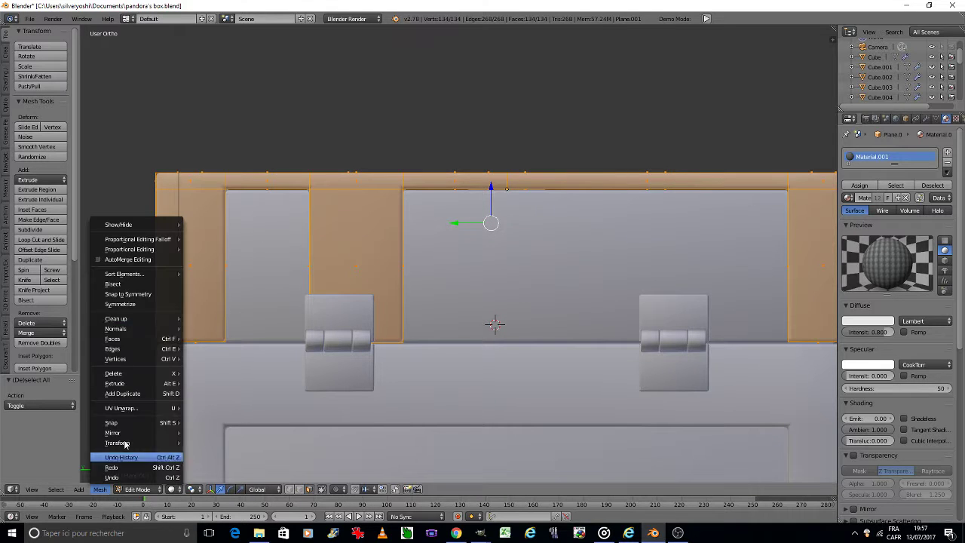
click(142, 308)
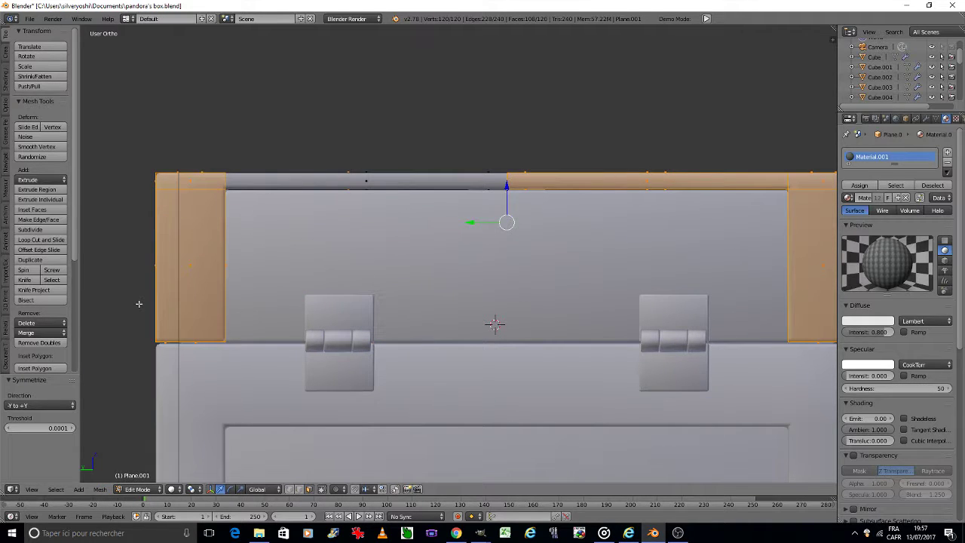
click(42, 405)
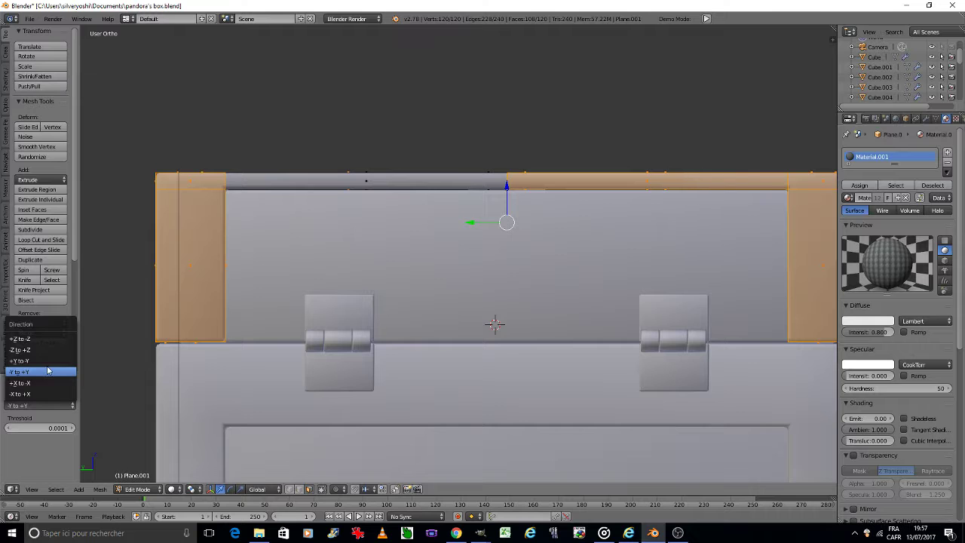
click(31, 361)
key(Tab)
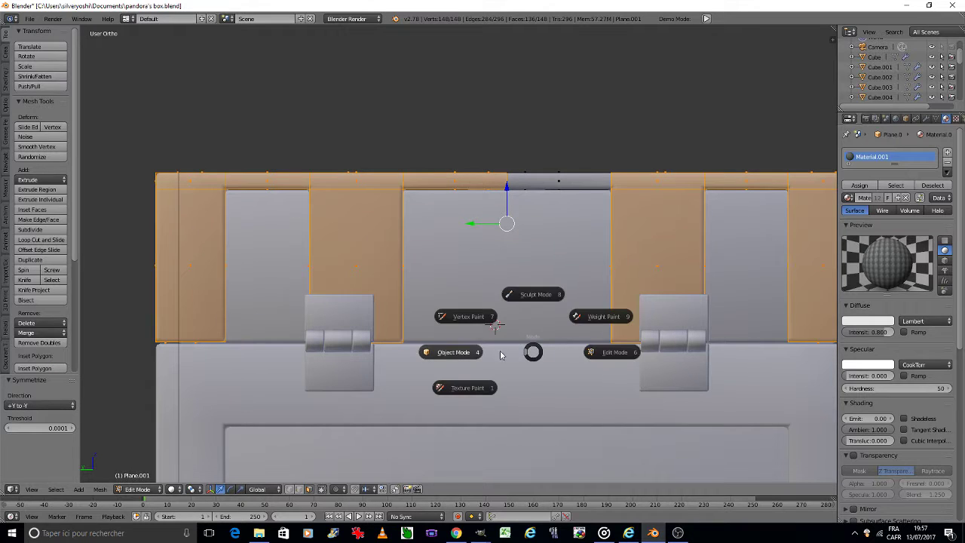
- Move the left hinge plate and its cylinders slightly inward along Y
key(a)
scroll(466, 349, down, 4)
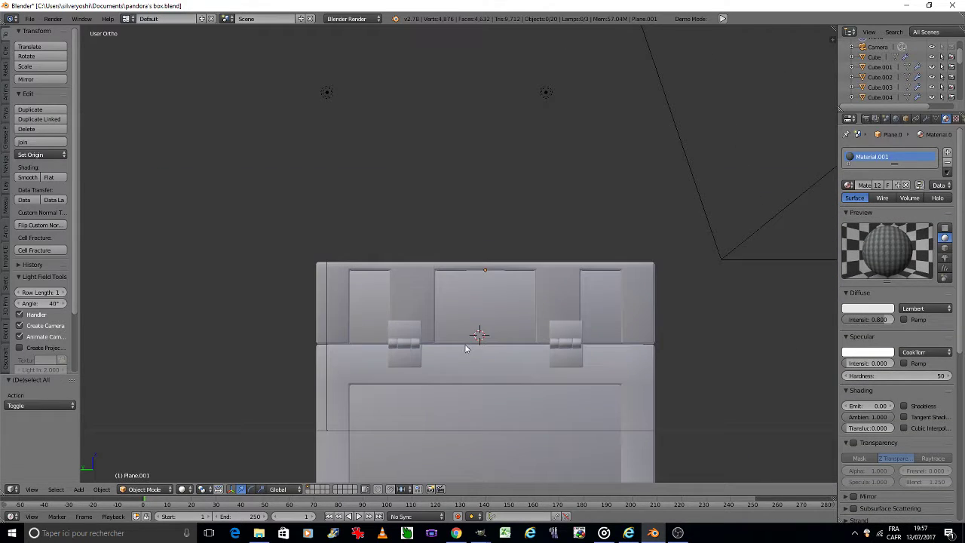
scroll(415, 333, up, 1)
scroll(415, 334, up, 3)
right_click(414, 334)
shift+right_click(413, 353)
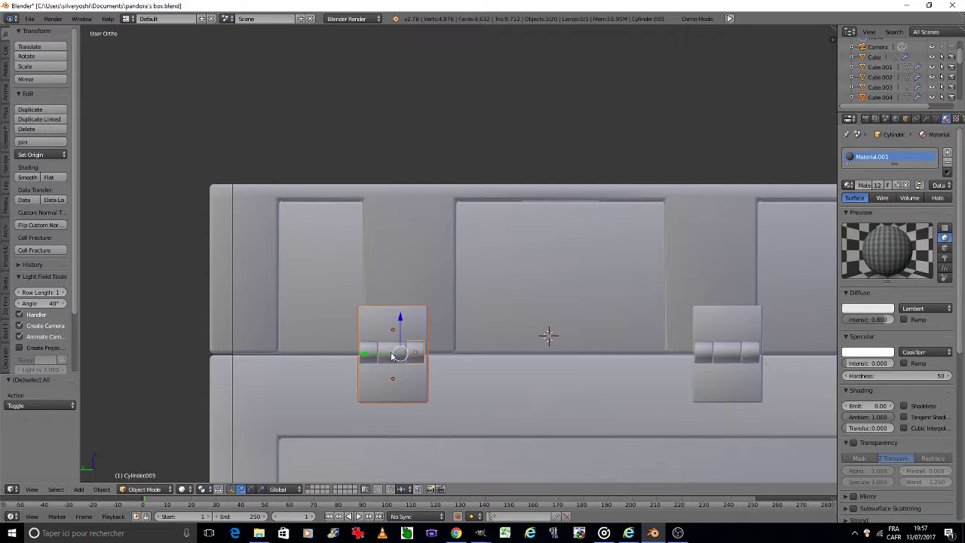
shift+right_click(392, 353)
shift+right_click(370, 352)
key(g)
key(y)
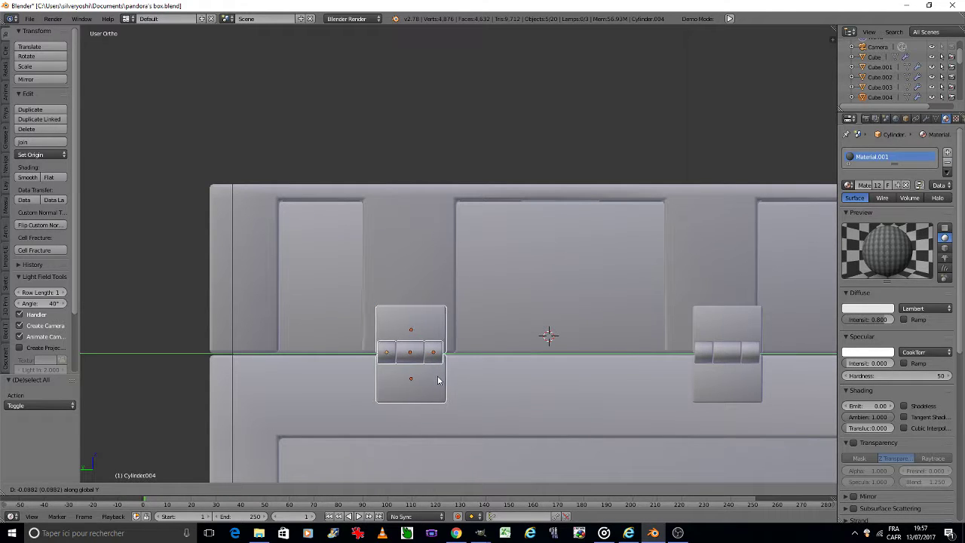
click(439, 381)
- Move the right hinge plate and its cylinders 0.076 inward along Y
right_click(736, 337)
shift+right_click(751, 353)
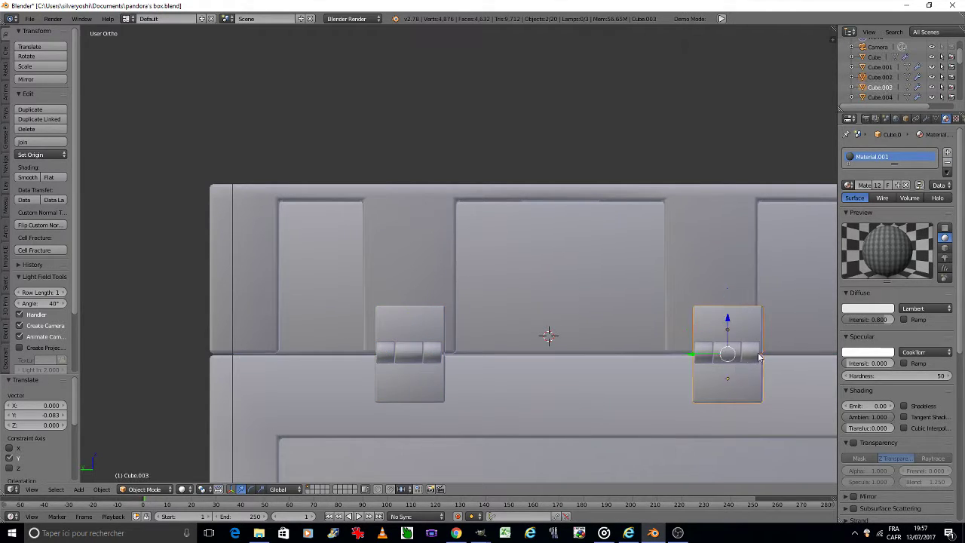
shift+right_click(727, 353)
shift+right_click(703, 353)
shift+right_click(748, 353)
key(g)
key(y)
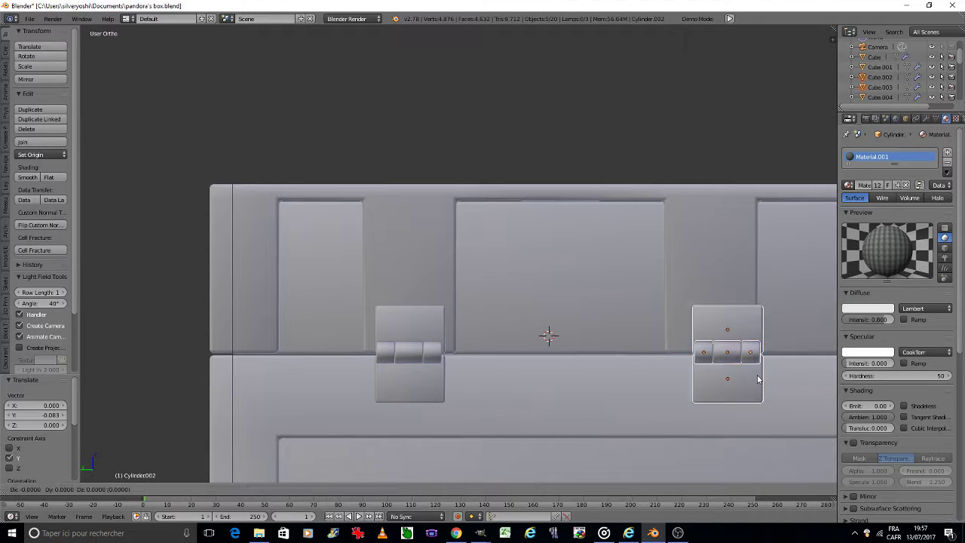
click(742, 381)
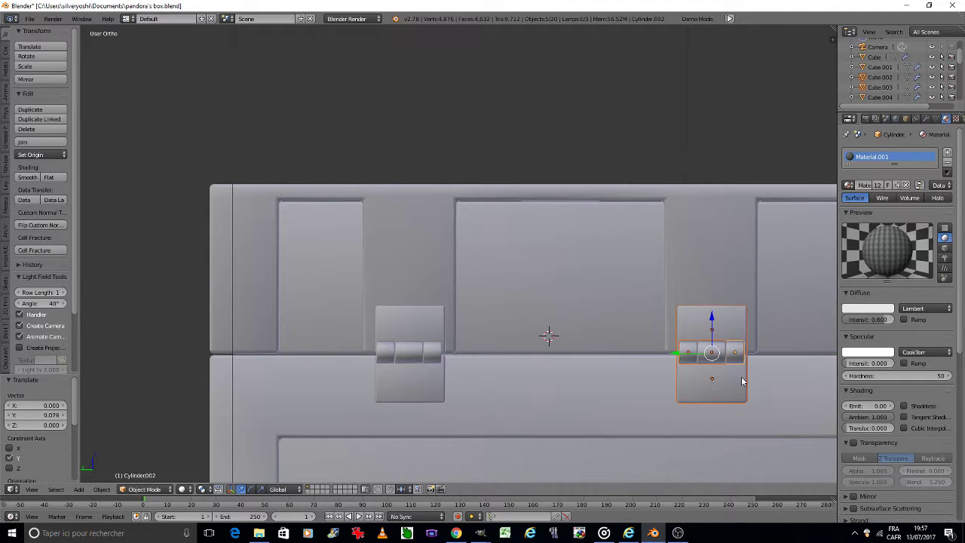
- Deselect all and reframe the view from above, centred on the hinges
key(a)
scroll(696, 368, down, 2)
scroll(697, 368, down, 2)
key(KP_8)
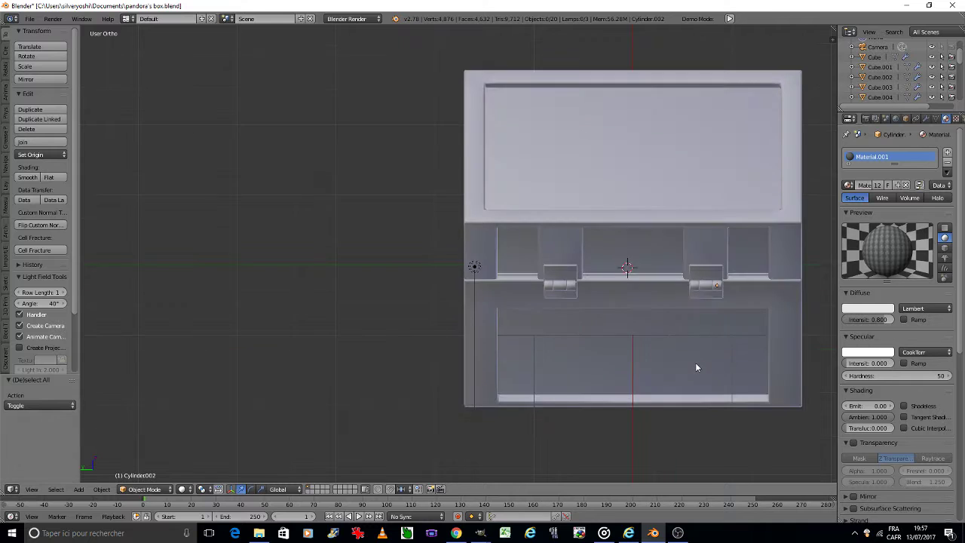
key(KP_8)
scroll(647, 223, up, 1)
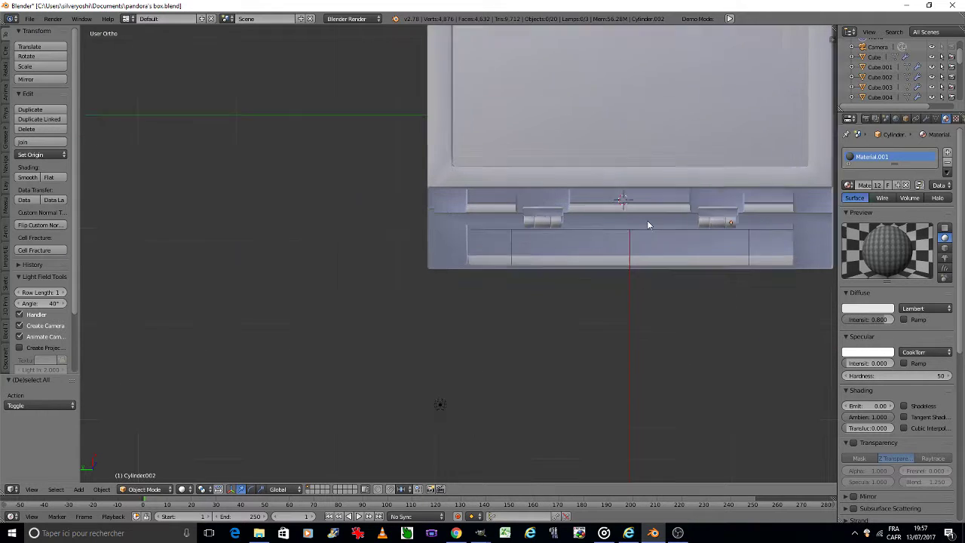
scroll(647, 223, up, 4)
shift+middle_drag(649, 226, 538, 229)
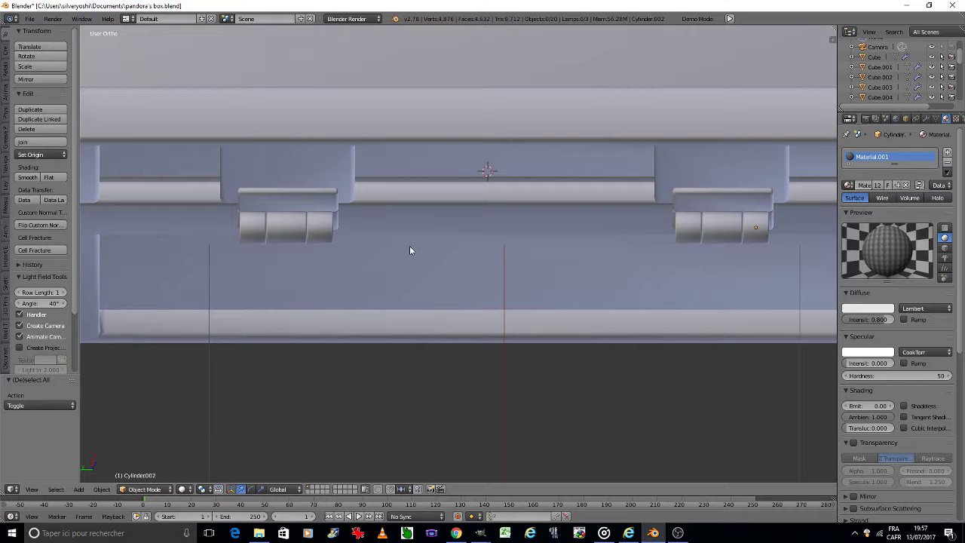
scroll(410, 246, down, 3)
- Apply Shade Smooth to the box in camera view, then select the lock's outer disc
key(KP_0)
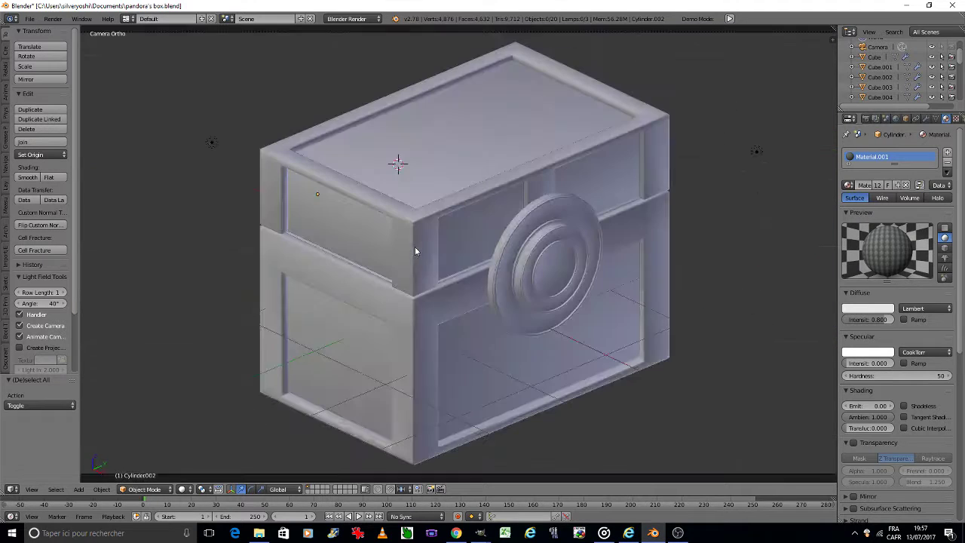
key(space)
text(smooth)
key(Return)
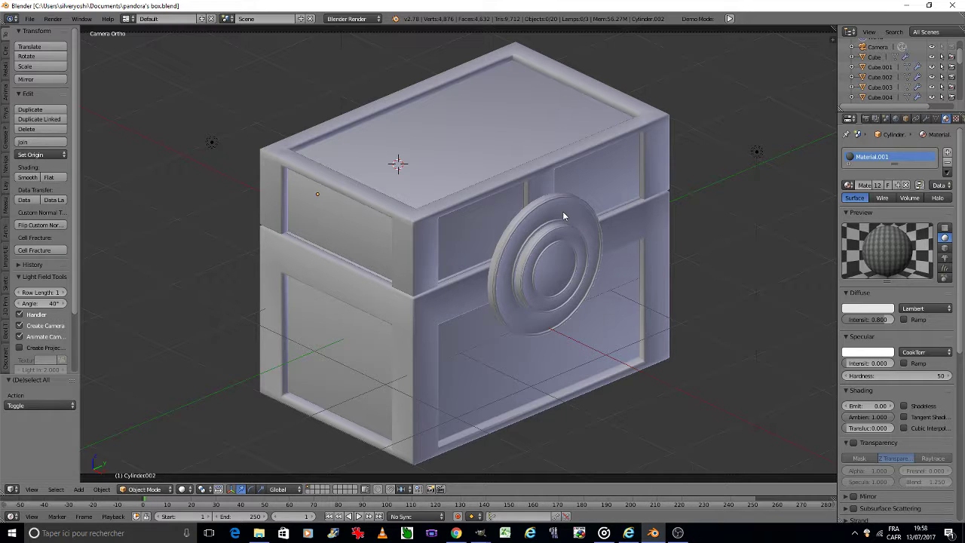
right_click(563, 211)
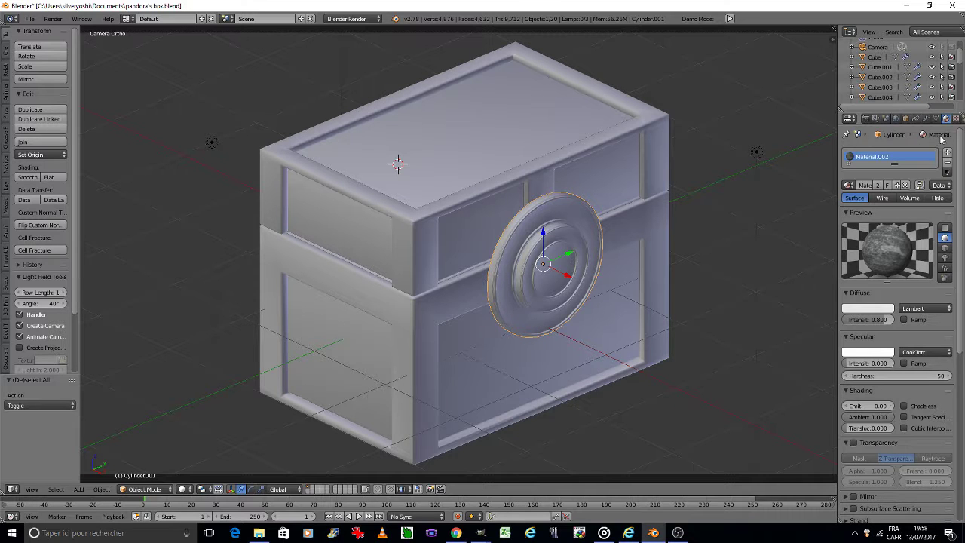
- Select the lock's inner ring and give it a new material in an added slot
click(956, 119)
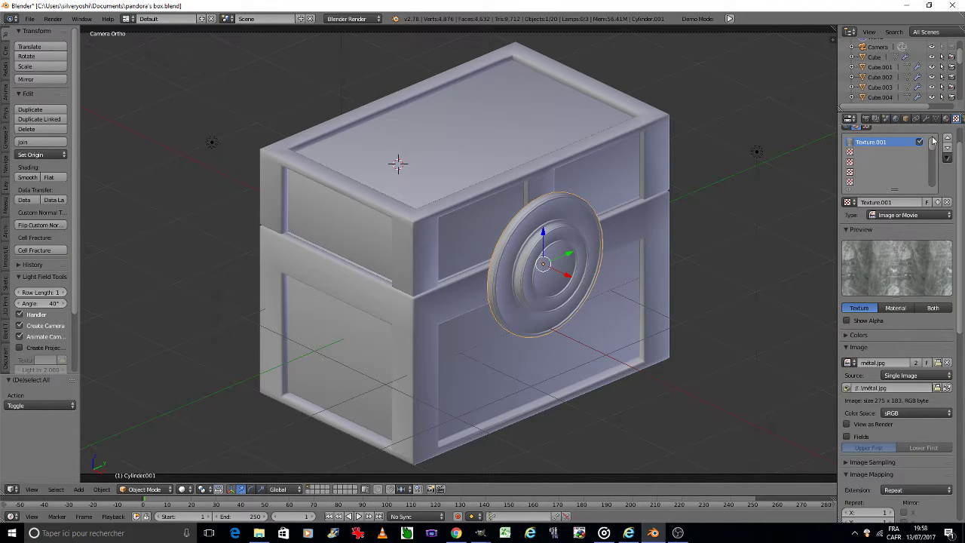
right_click(574, 256)
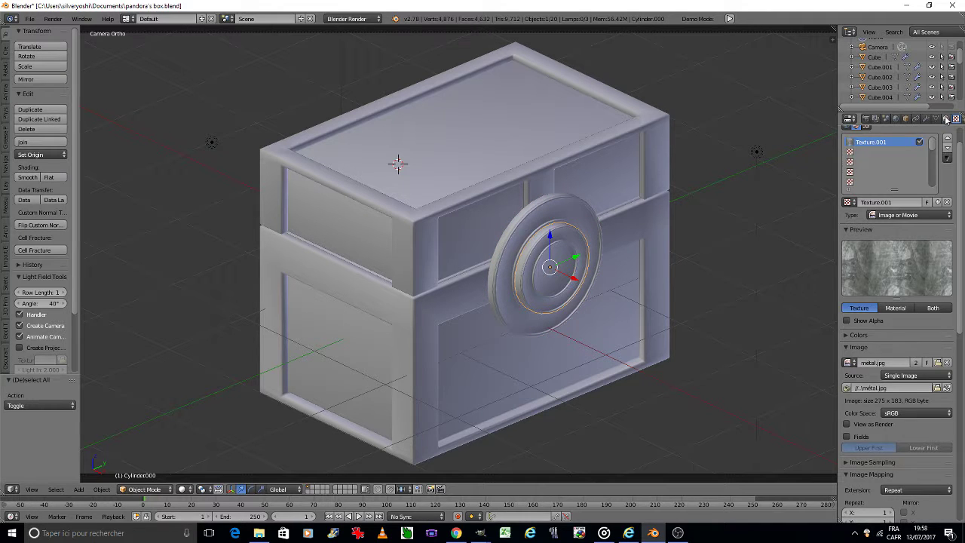
click(946, 119)
click(954, 153)
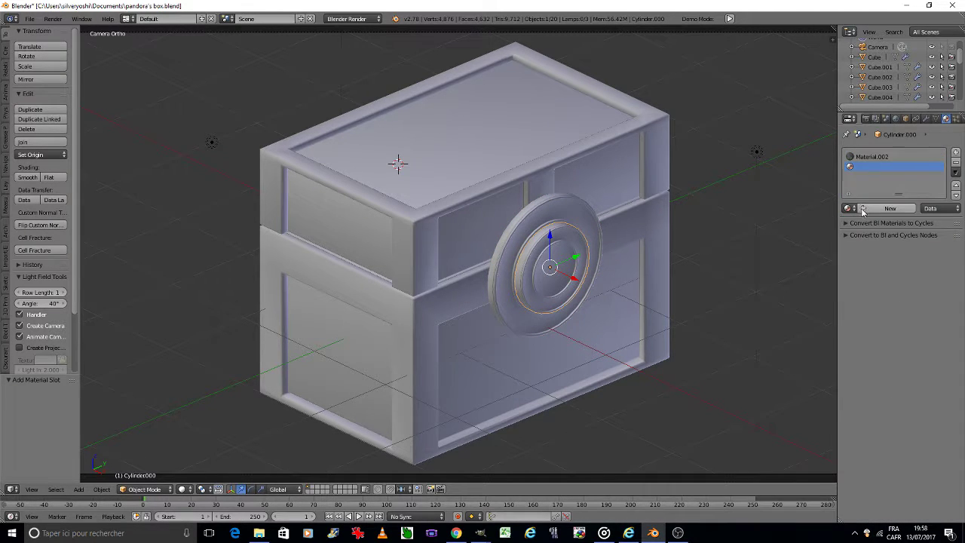
click(889, 208)
- Copy Material.002's settings and paste them into Material.003
click(875, 156)
click(947, 174)
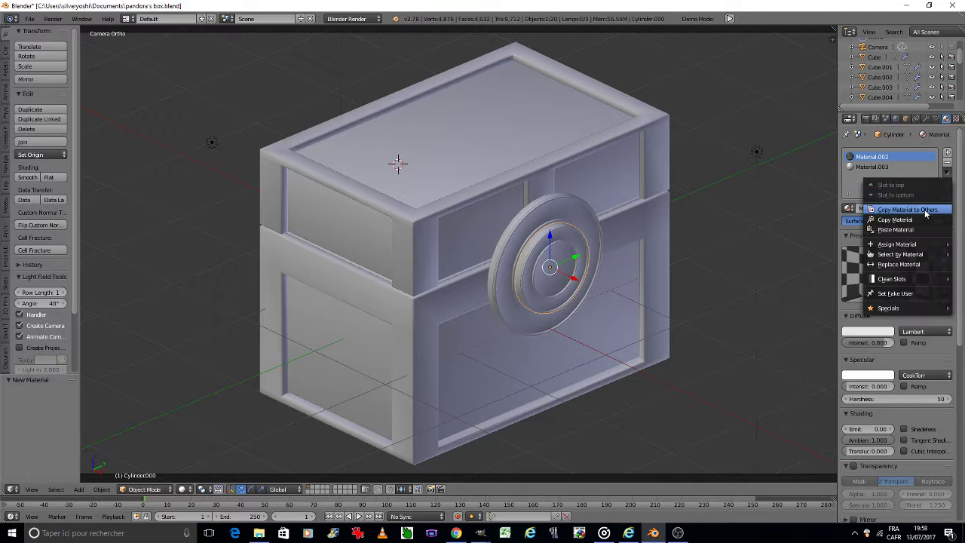
click(924, 217)
click(905, 168)
click(947, 174)
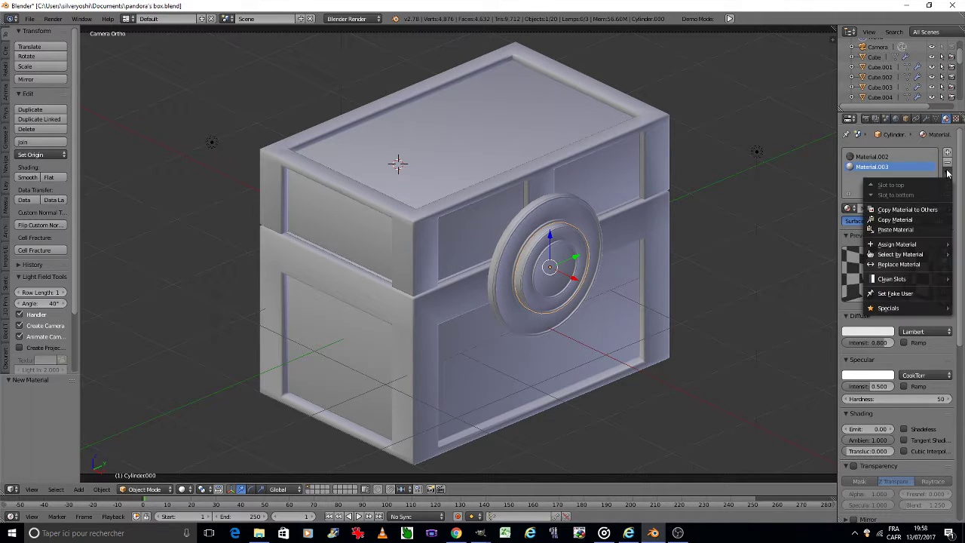
click(905, 225)
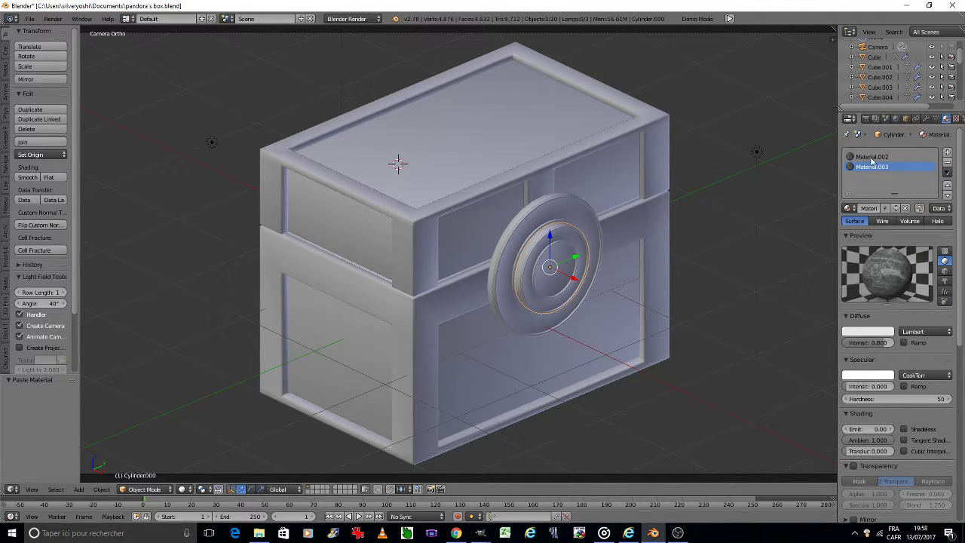
- Remove the Material.002 slot from the ring, then reselect the lock's outer disc
click(873, 157)
click(947, 162)
click(955, 119)
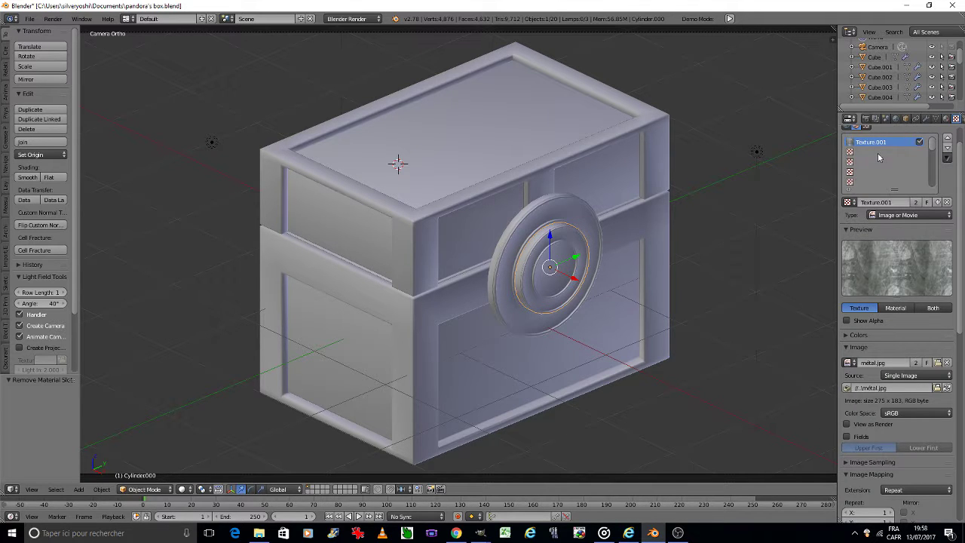
click(945, 119)
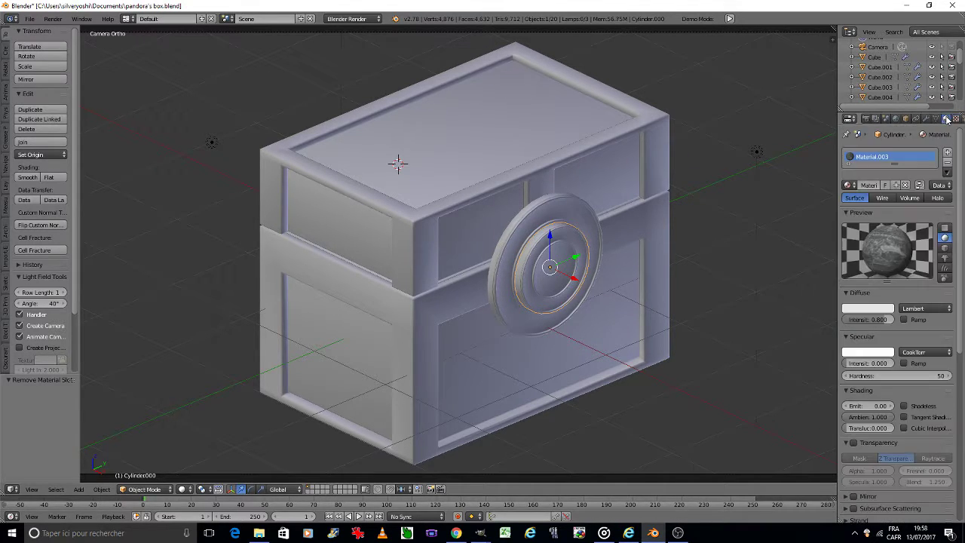
right_click(571, 216)
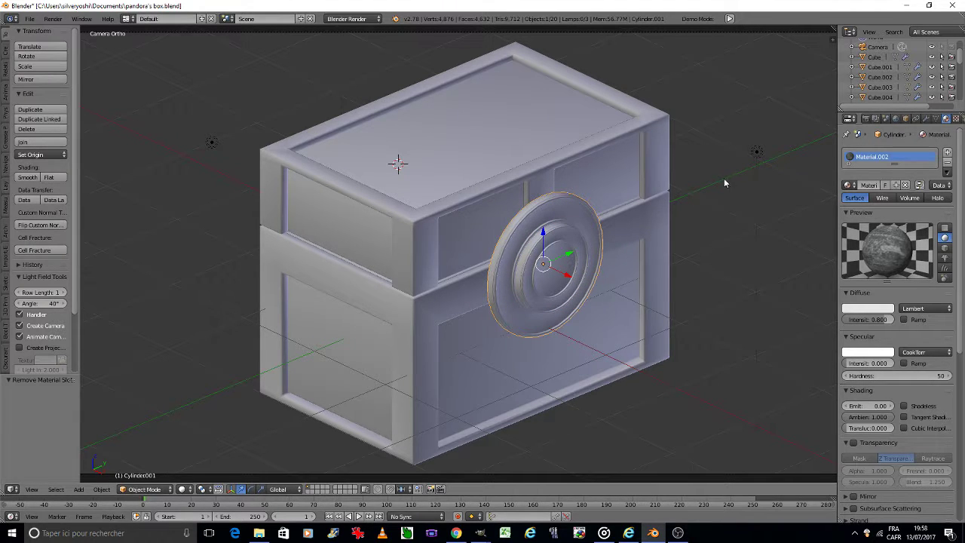
key(Tab)
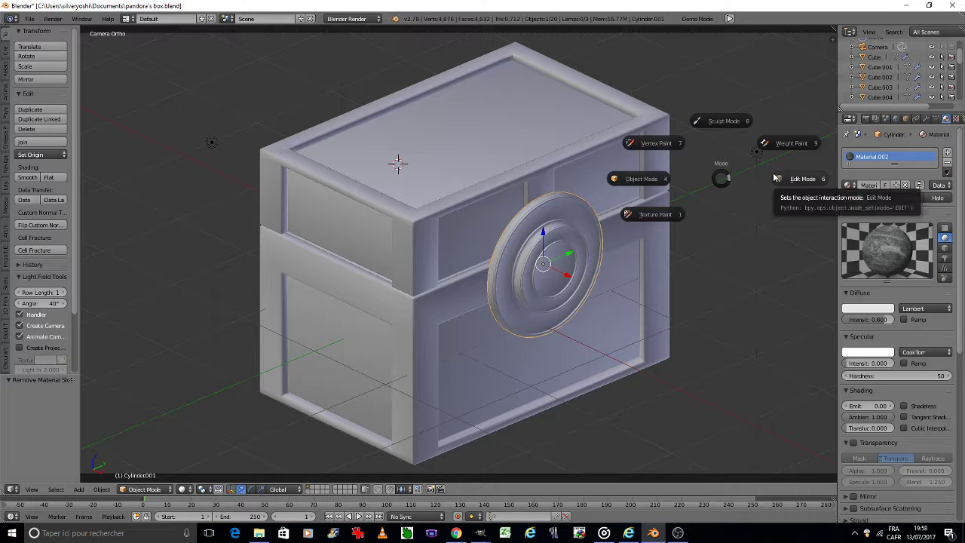
- Enter Edit Mode on the outer disc and frame it in a front view
click(774, 177)
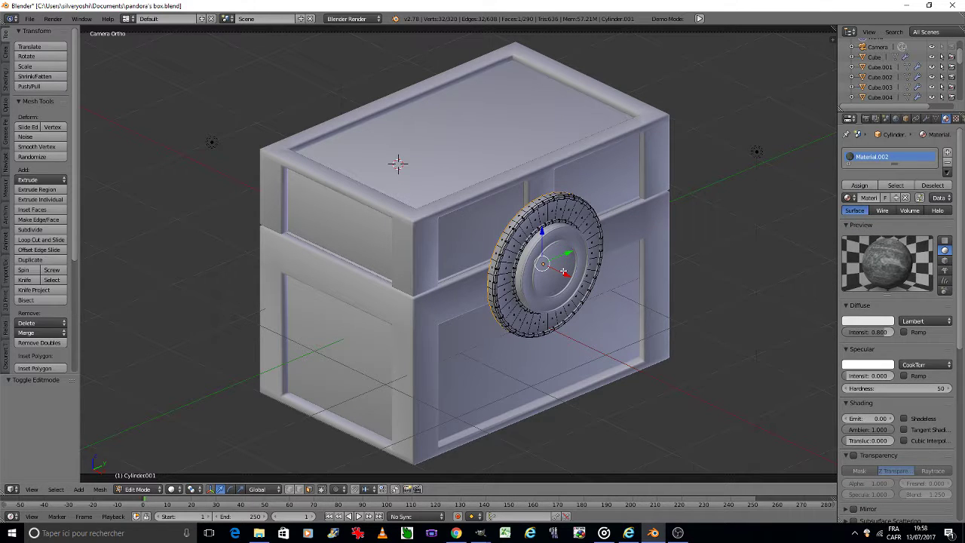
key(KP_Decimal)
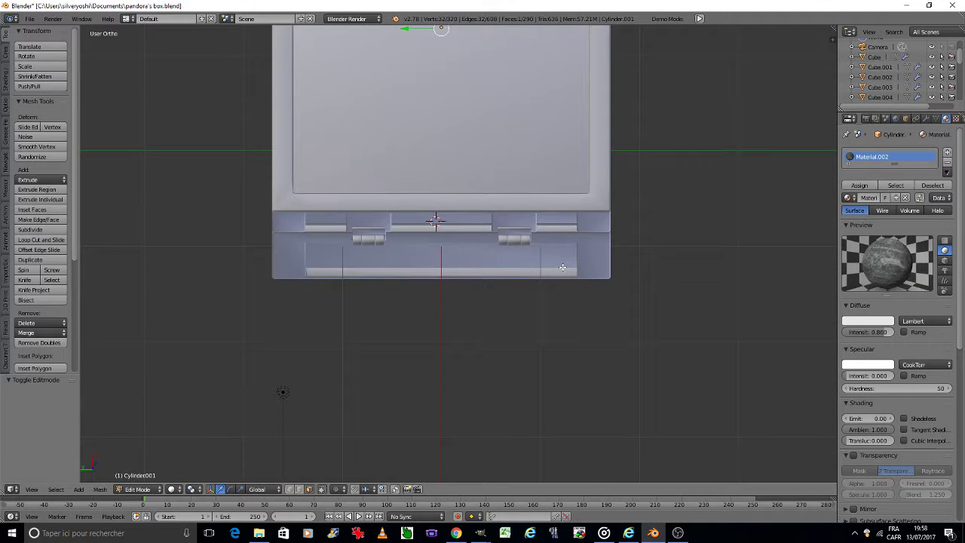
key(KP_8)
key(KP_4)
key(KP_8)
key(KP_8)
key(KP_4)
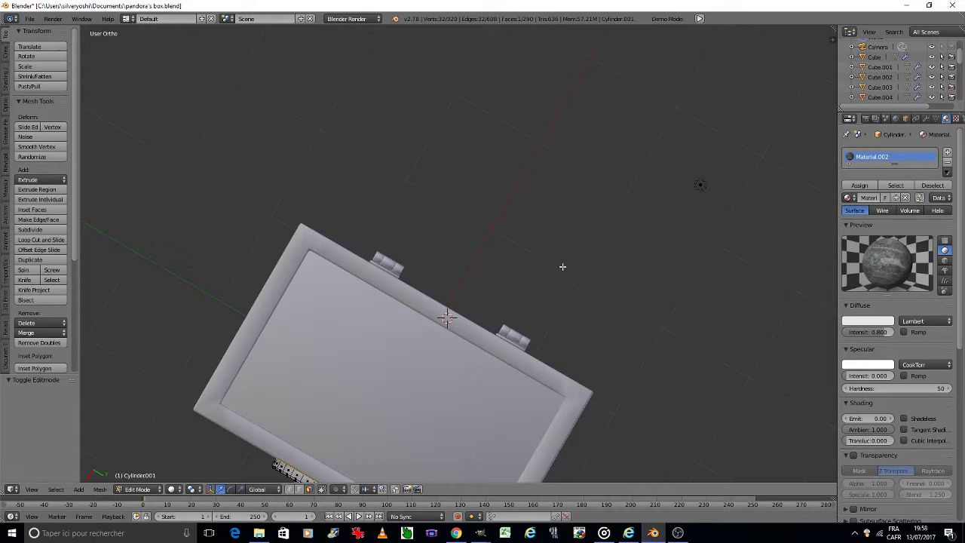
key(KP_6)
key(KP_2)
key(KP_2)
key(KP_2)
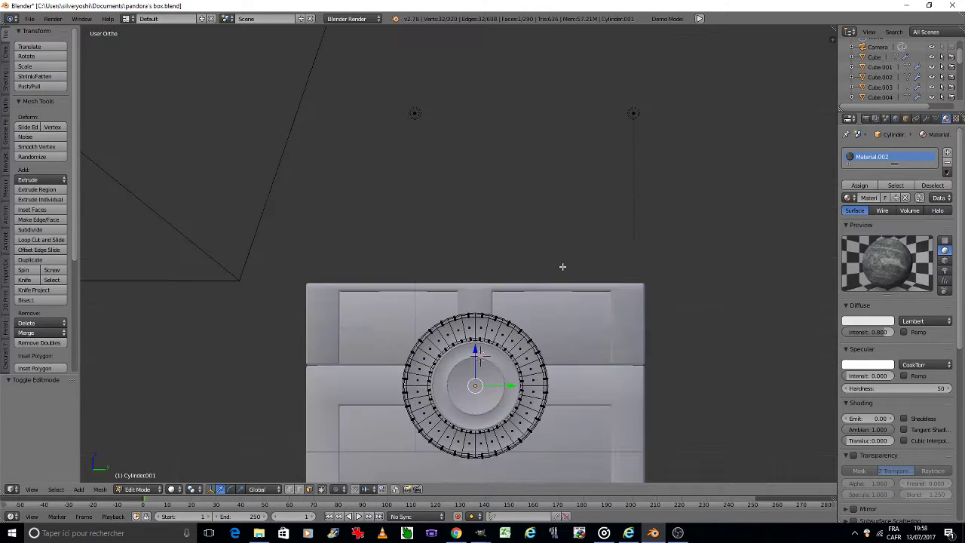
shift+middle_drag(647, 262, 646, 214)
scroll(585, 234, up, 2)
- Select the faces running around the disc's ring
key(a)
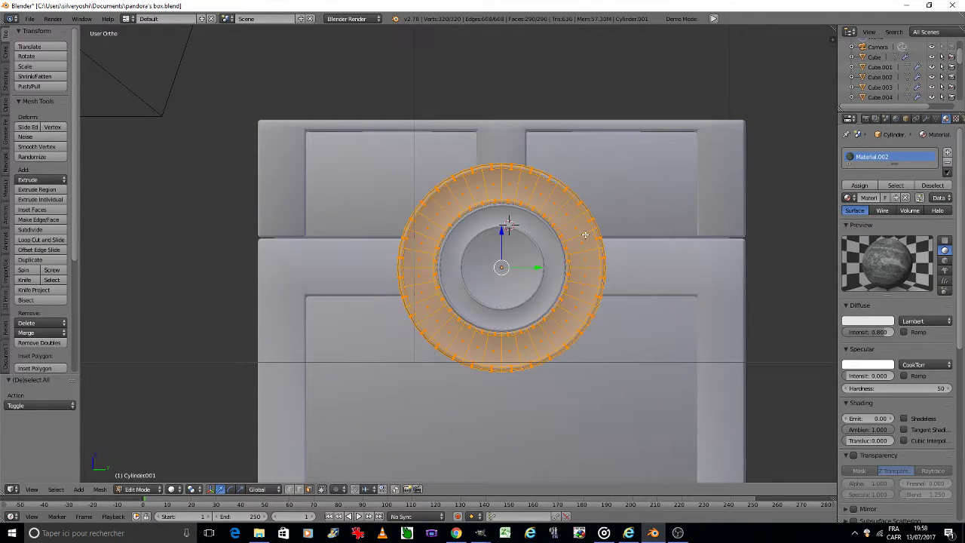
key(a)
scroll(585, 234, up, 2)
right_click(579, 284)
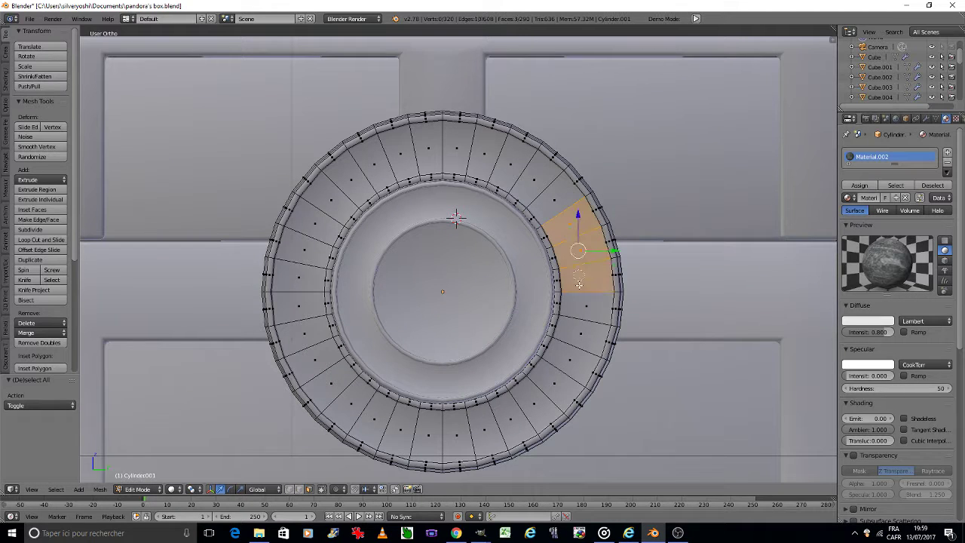
mouse_move(578, 284)
mouse_down()
mouse_move(554, 392)
mouse_move(445, 445)
mouse_move(324, 407)
mouse_move(298, 257)
mouse_move(355, 166)
mouse_move(532, 165)
mouse_move(563, 199)
mouse_up()
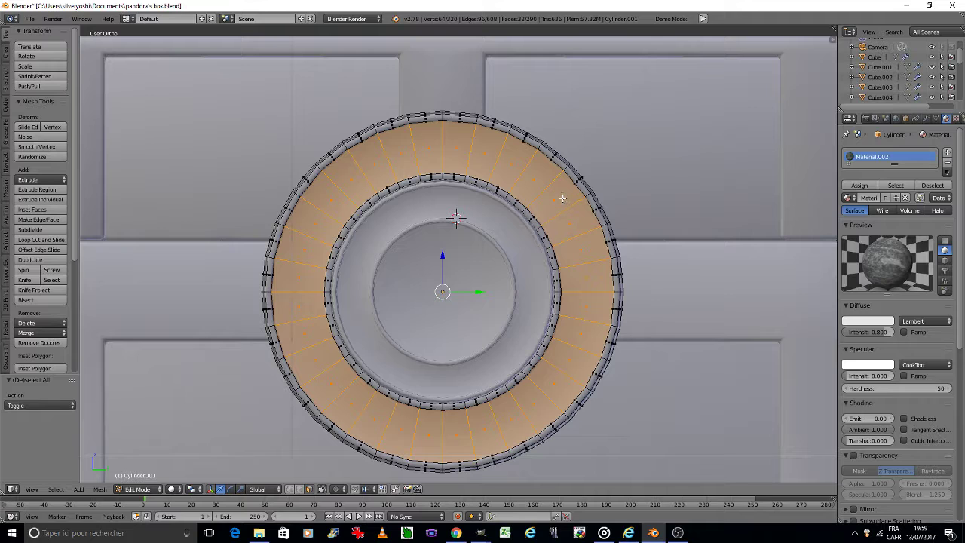
- Save over the existing pandora's box.blend file
key(ctrl+s)
click(684, 223)
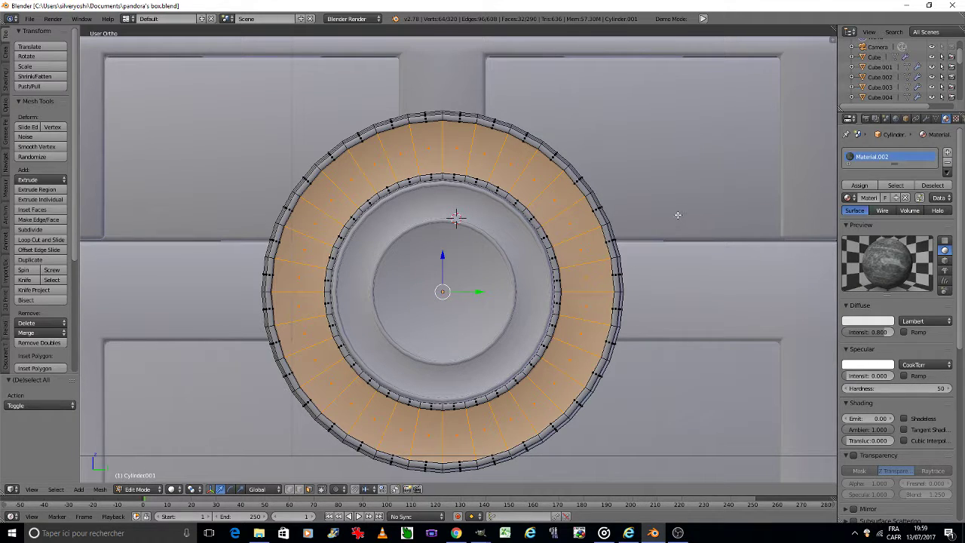
mouse_move(958, 153)
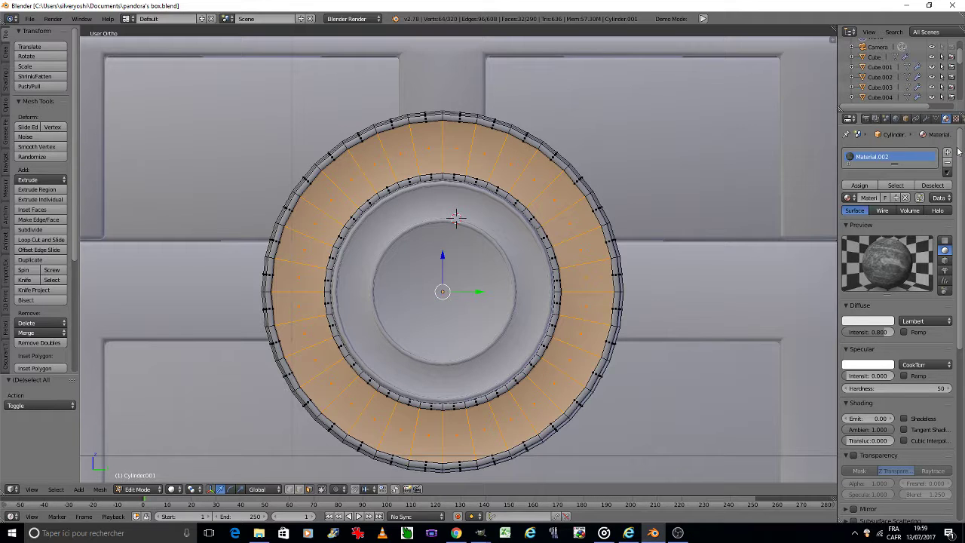
click(956, 119)
- Create a new texture, Texture.002, in the lock material's empty texture slot
click(878, 153)
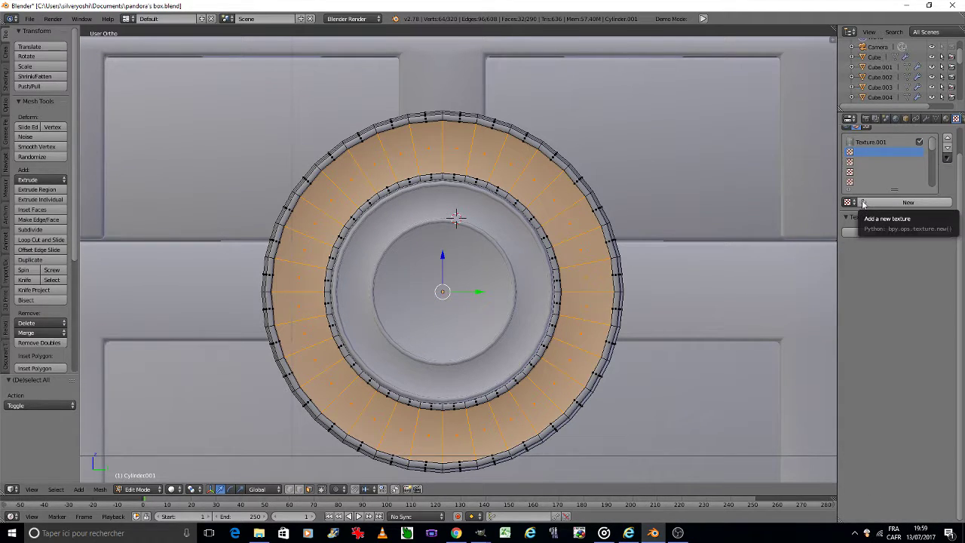
click(864, 204)
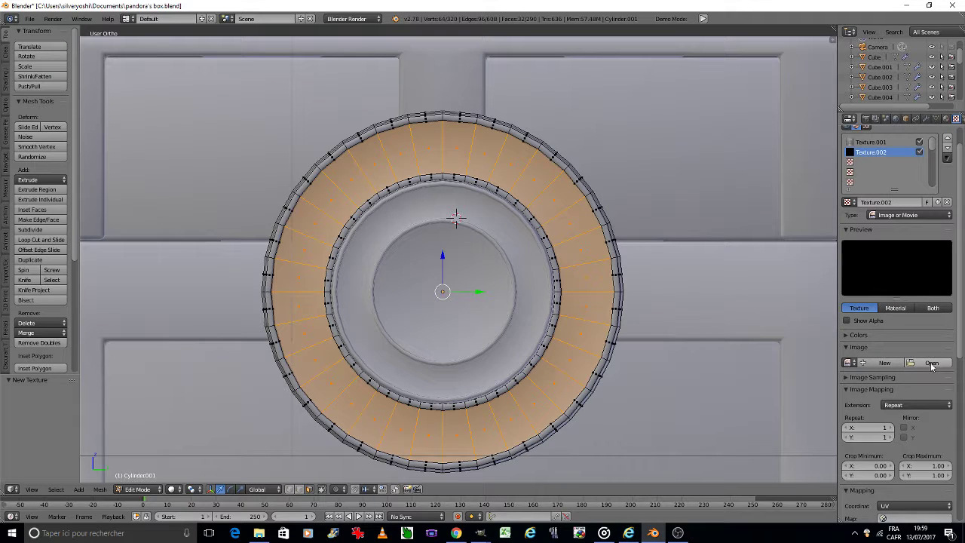
click(946, 119)
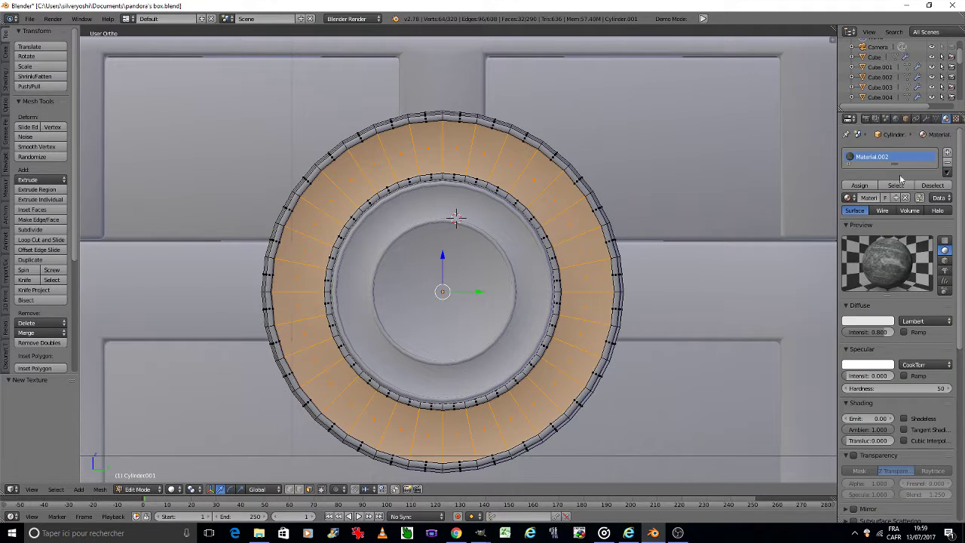
click(956, 118)
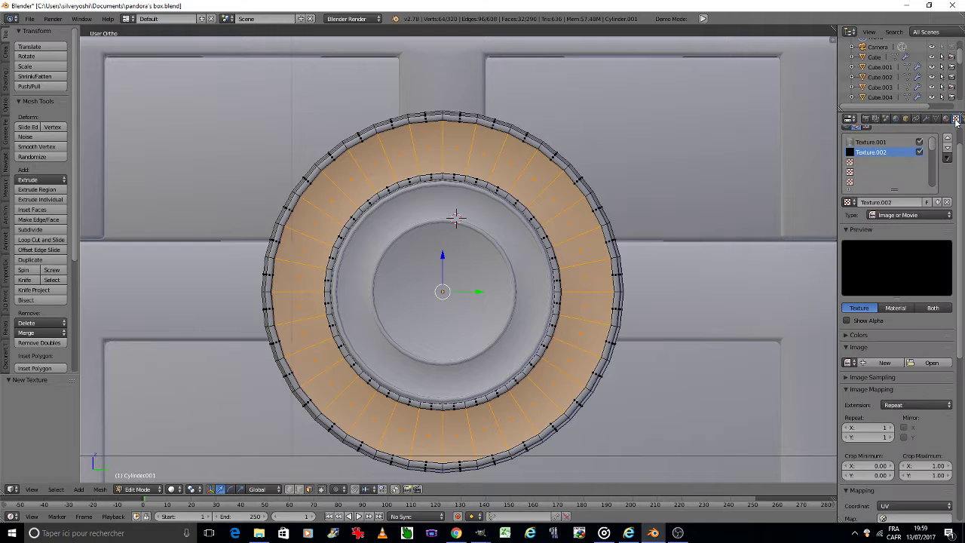
- Load cercle runique.jpg from the home folder as the texture's image
click(930, 363)
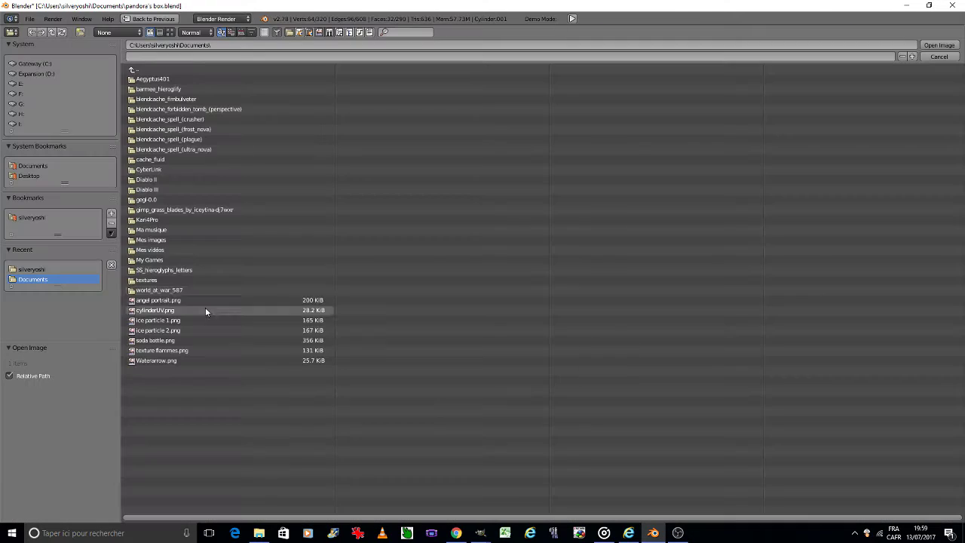
click(34, 269)
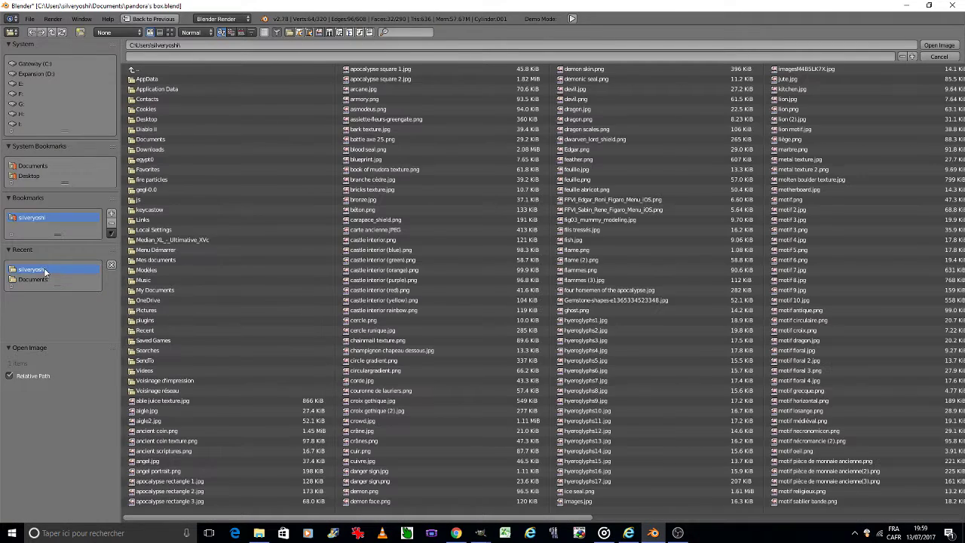
click(172, 33)
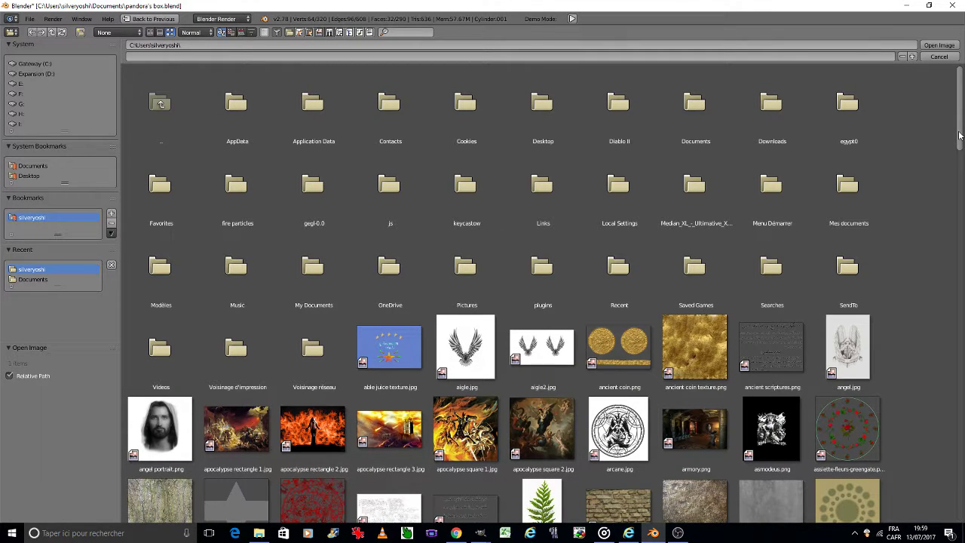
drag(960, 136, 959, 188)
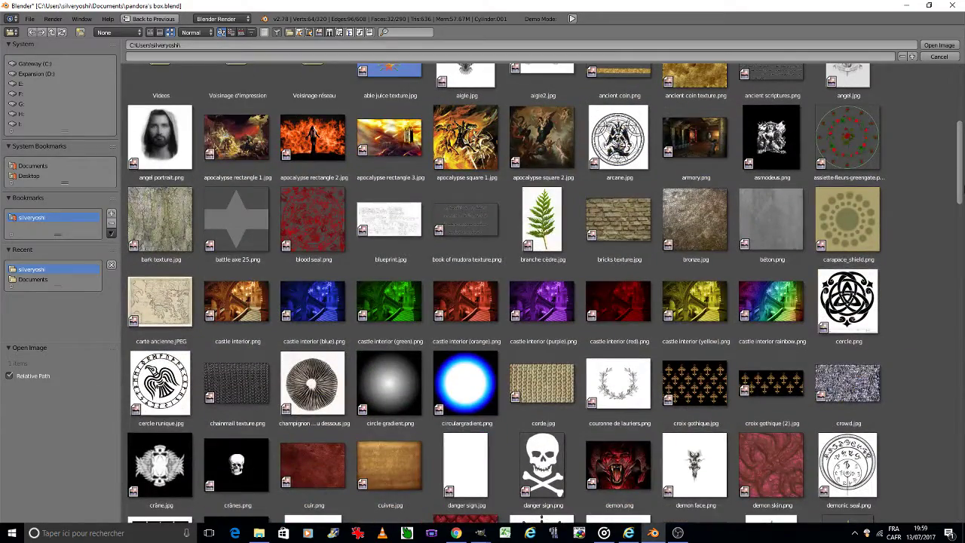
scroll(545, 292, down, 1)
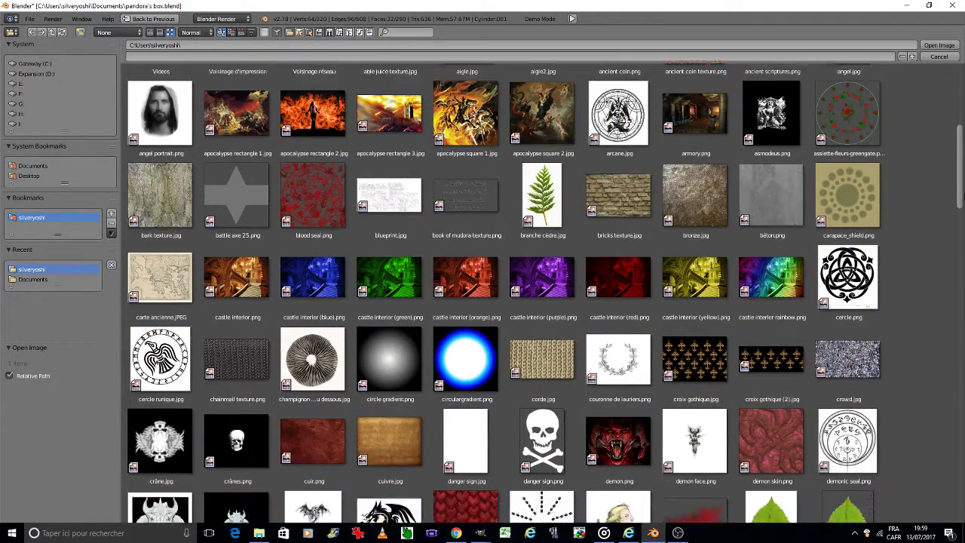
scroll(545, 293, down, 4)
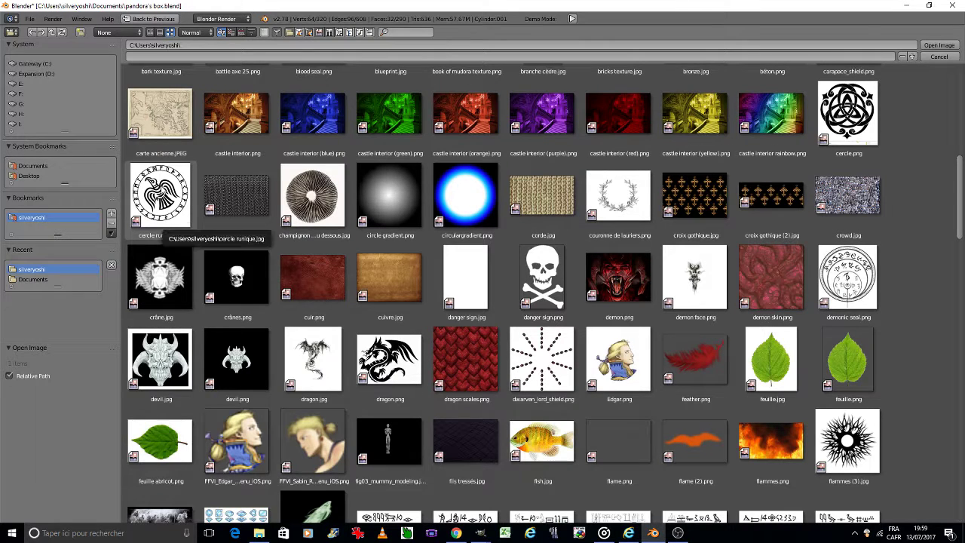
double_click(160, 223)
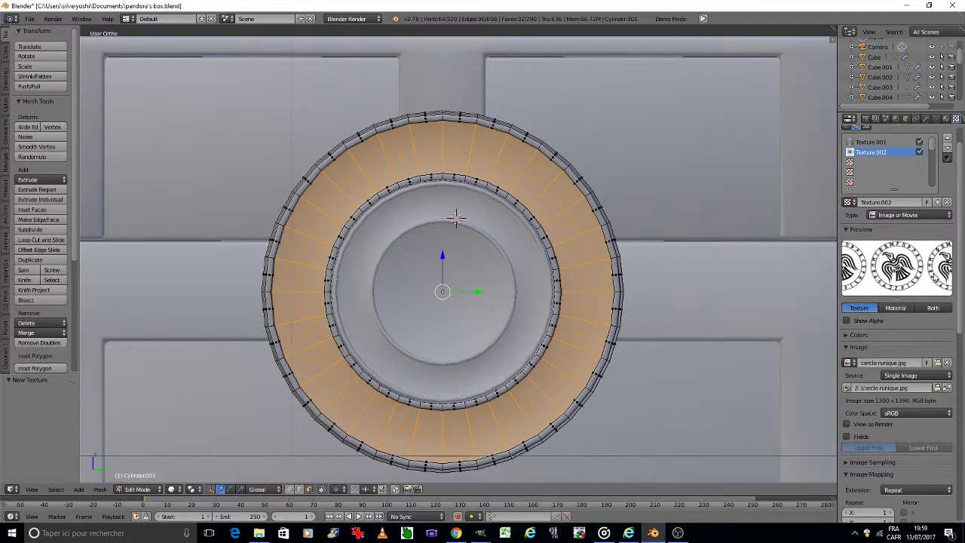
scroll(934, 280, down, 1)
scroll(932, 287, down, 3)
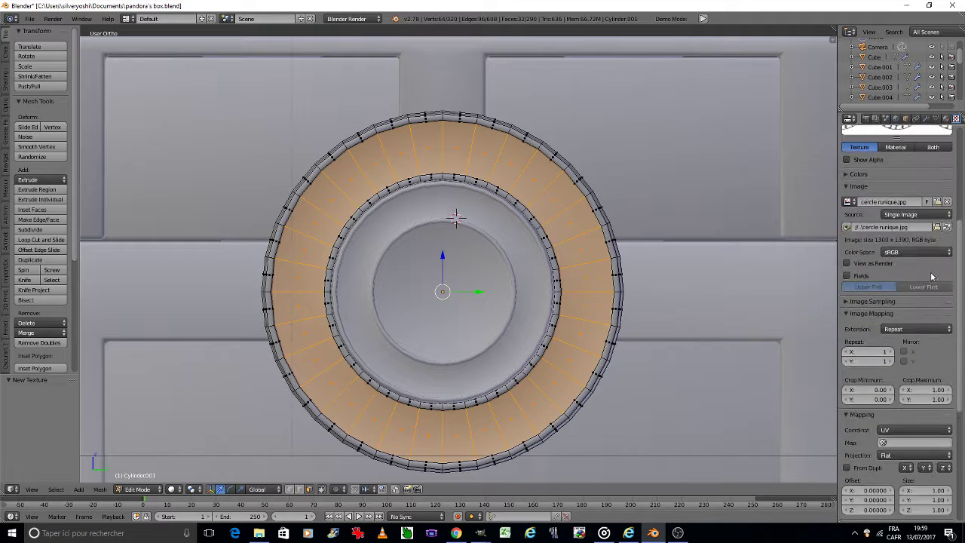
scroll(927, 297, down, 2)
scroll(922, 308, down, 2)
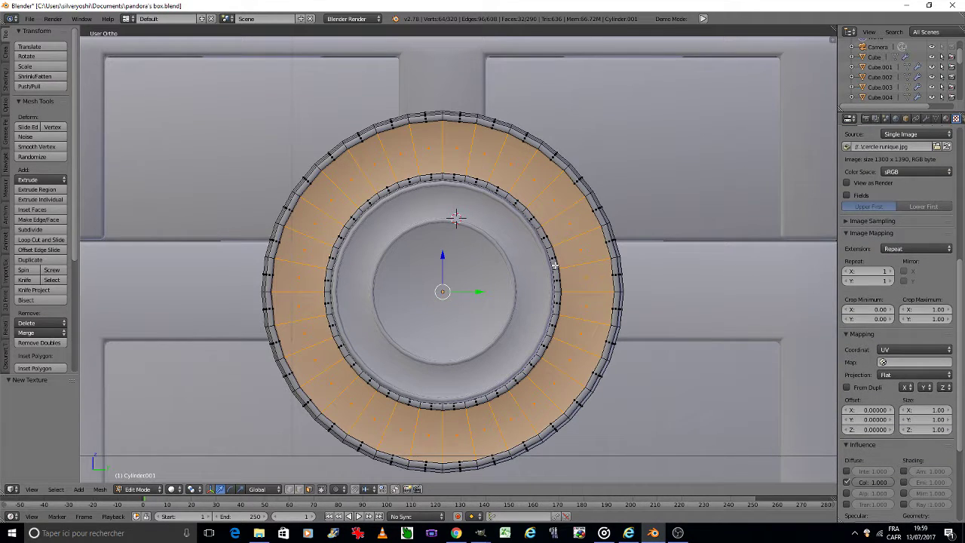
scroll(942, 294, down, 3)
scroll(942, 294, up, 3)
scroll(942, 294, up, 3)
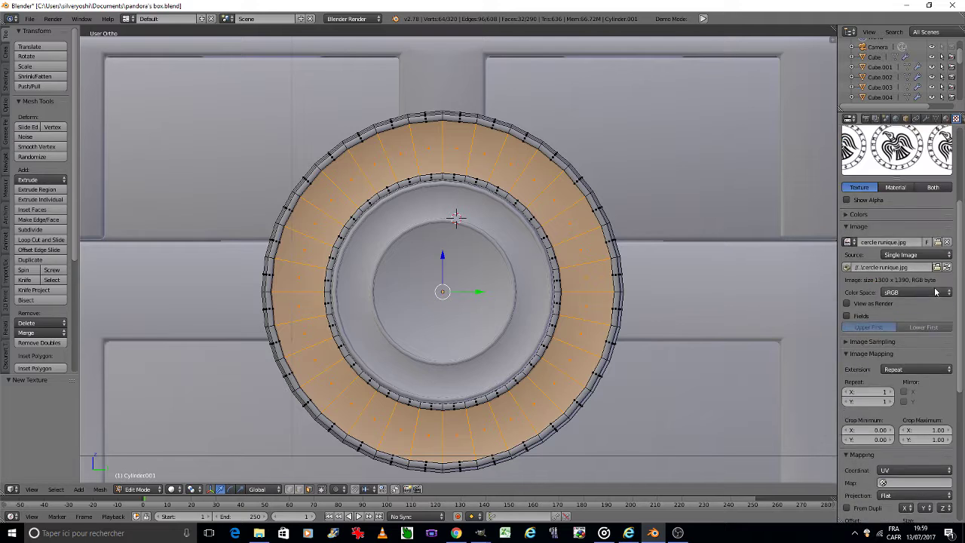
scroll(942, 294, up, 3)
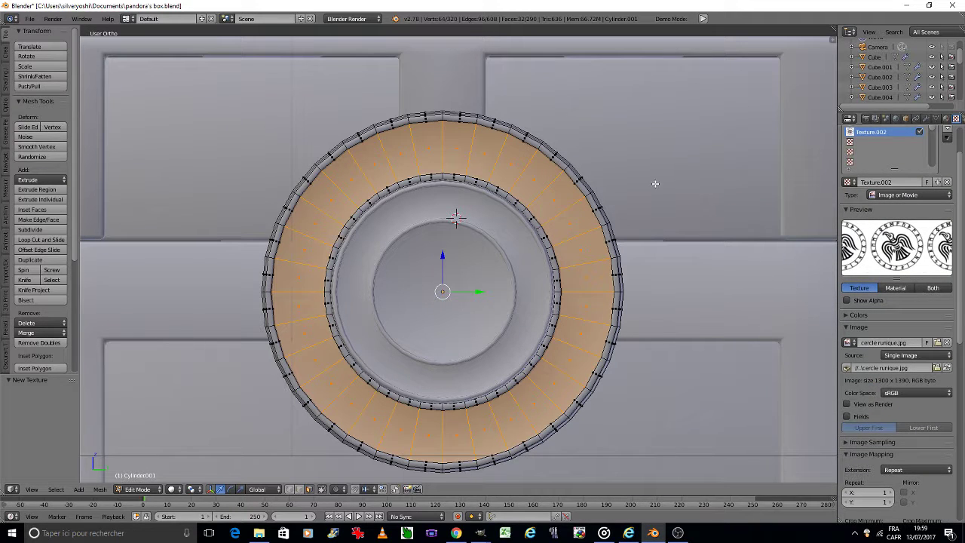
- Switch to the UV Editing layout, unwrap the ring faces, and browse the home folder for an image
click(129, 18)
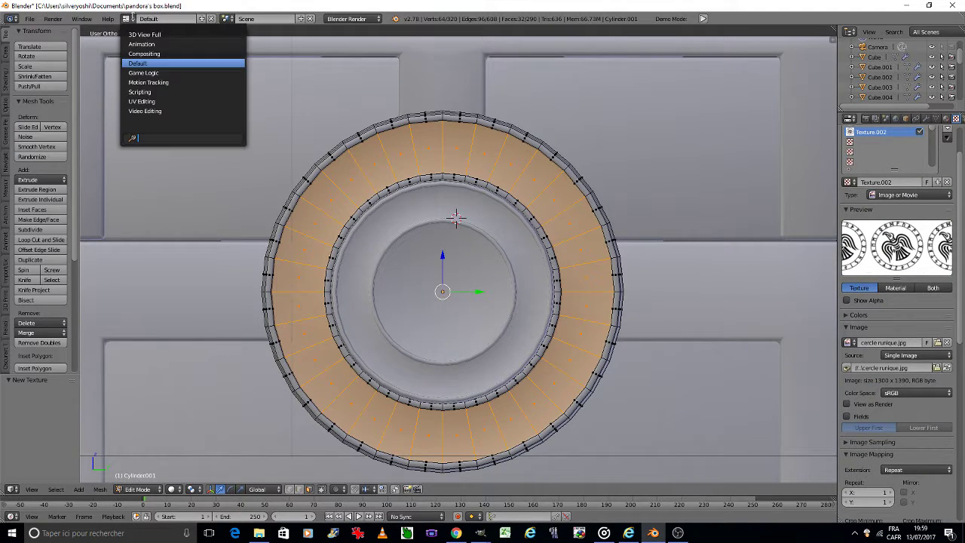
click(144, 101)
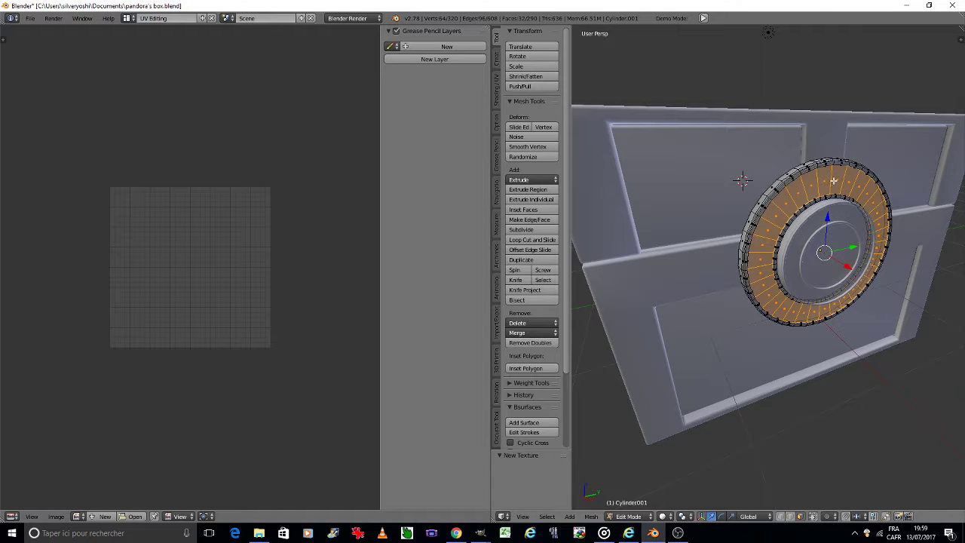
key(KP_5)
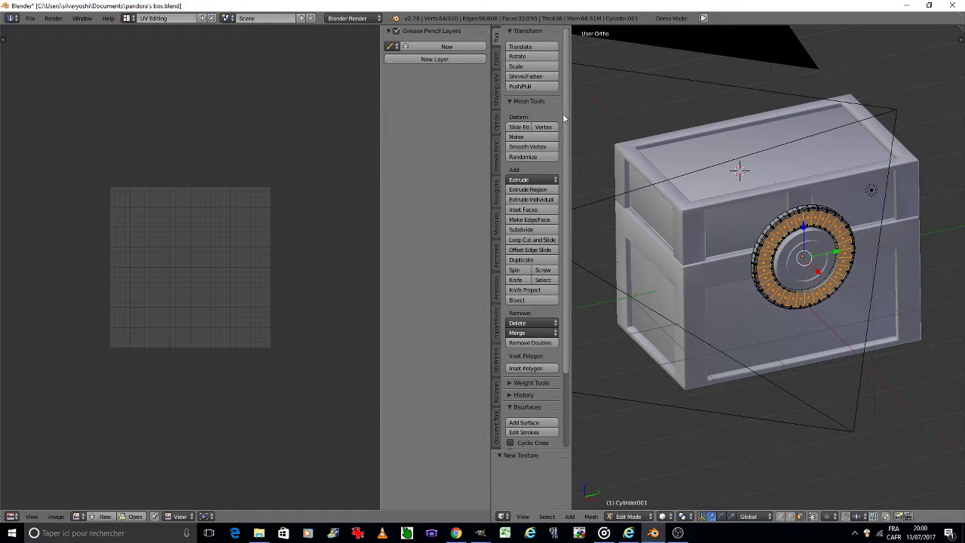
click(498, 103)
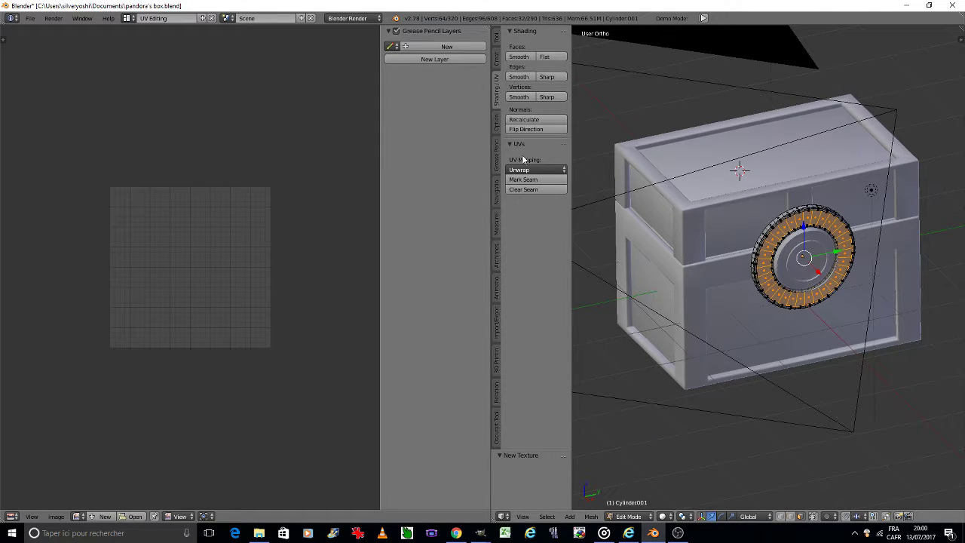
click(532, 170)
click(517, 183)
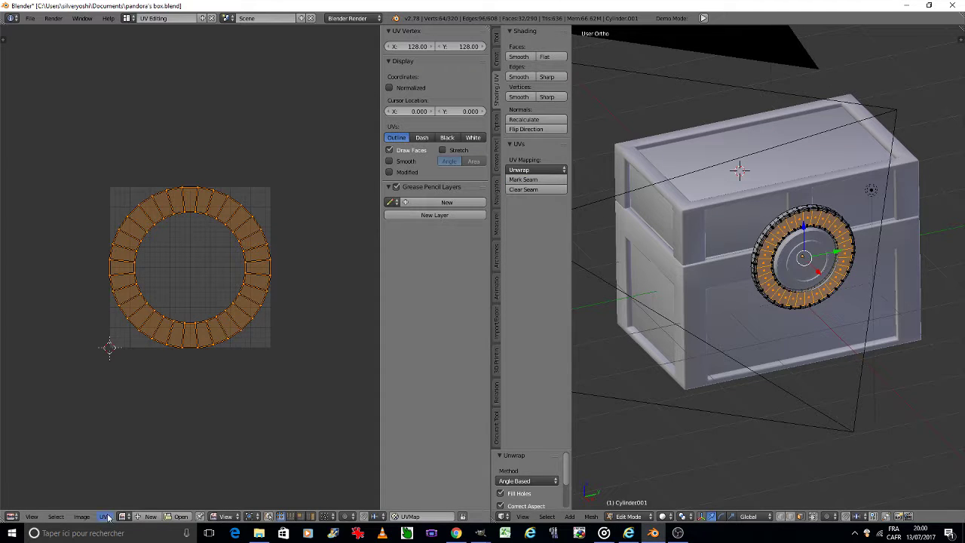
click(181, 516)
click(34, 269)
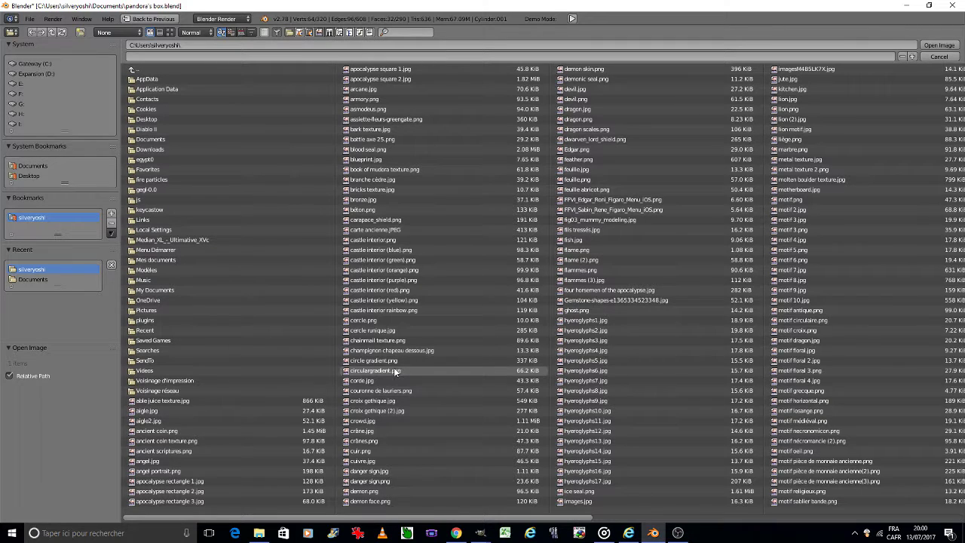
- Load cercle runique.jpg as the image behind the ring's UV layout
double_click(377, 330)
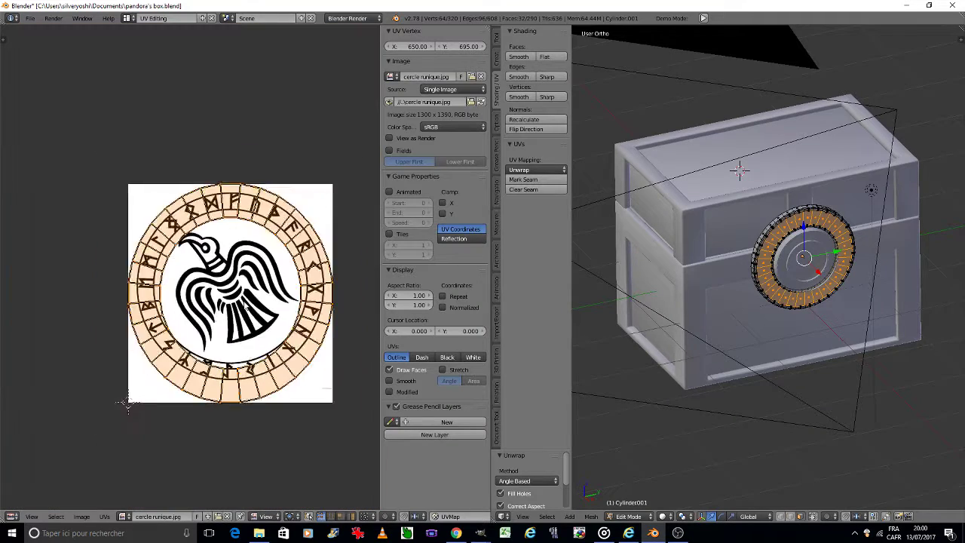
scroll(249, 298, up, 1)
scroll(256, 286, up, 2)
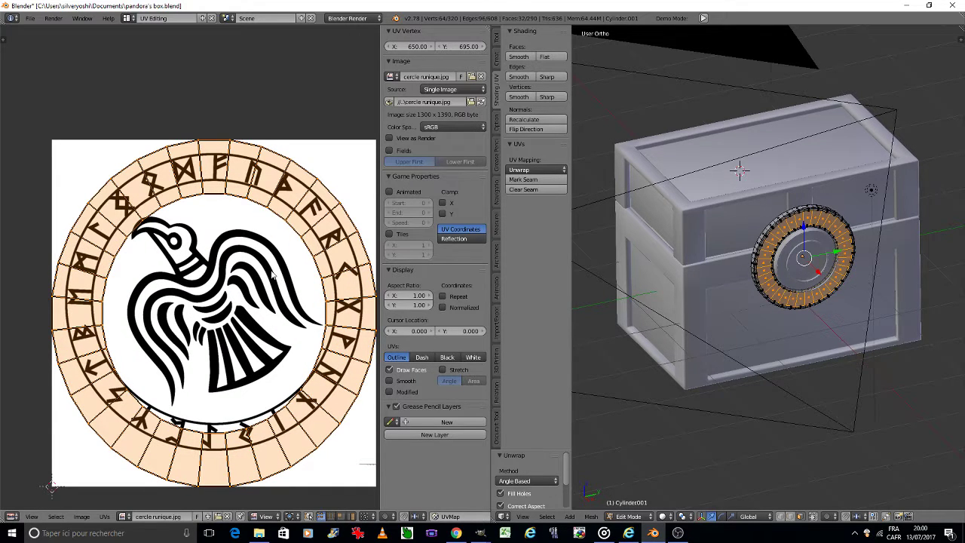
- Circle-select the ring's UVs, scale them down, then undo that 0.94 resize
key(a)
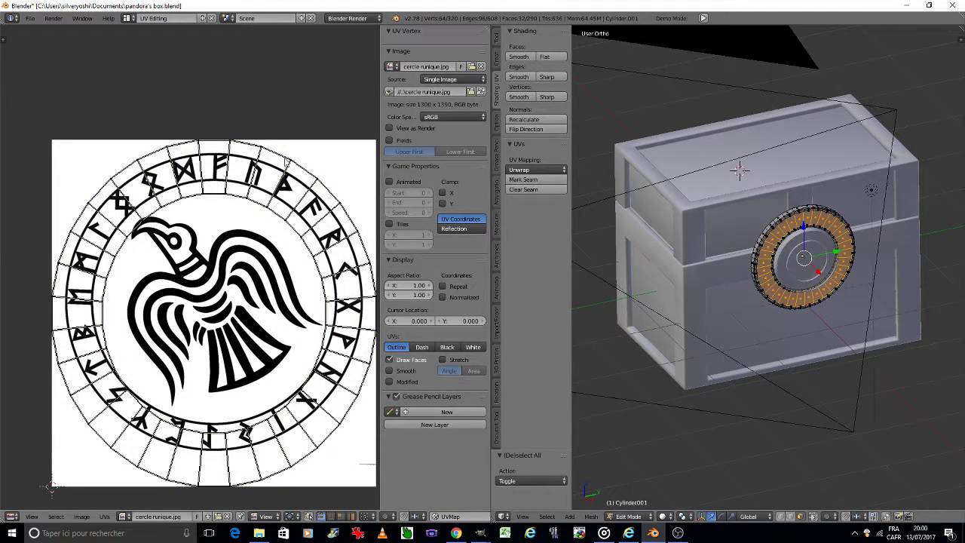
key(c)
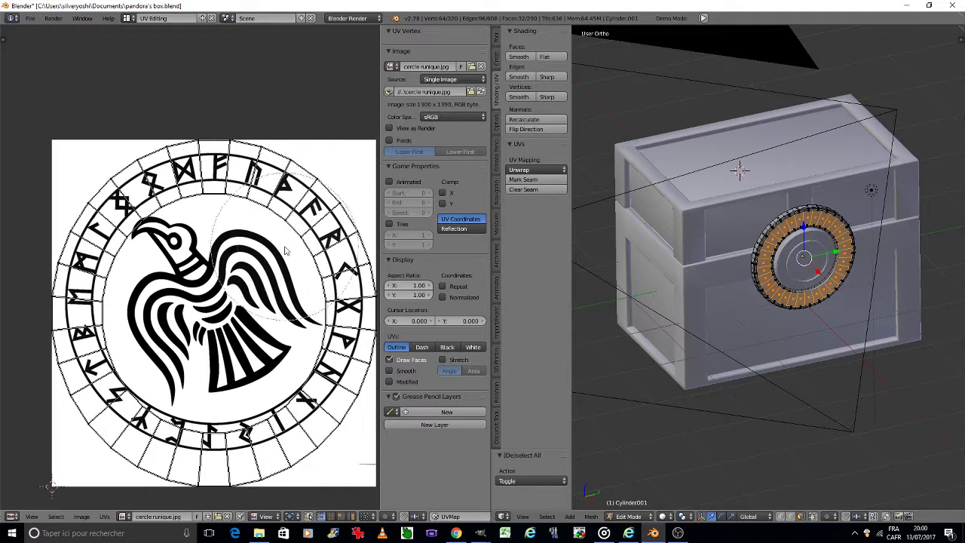
scroll(249, 264, down, 5)
click(219, 279)
scroll(226, 280, up, 4)
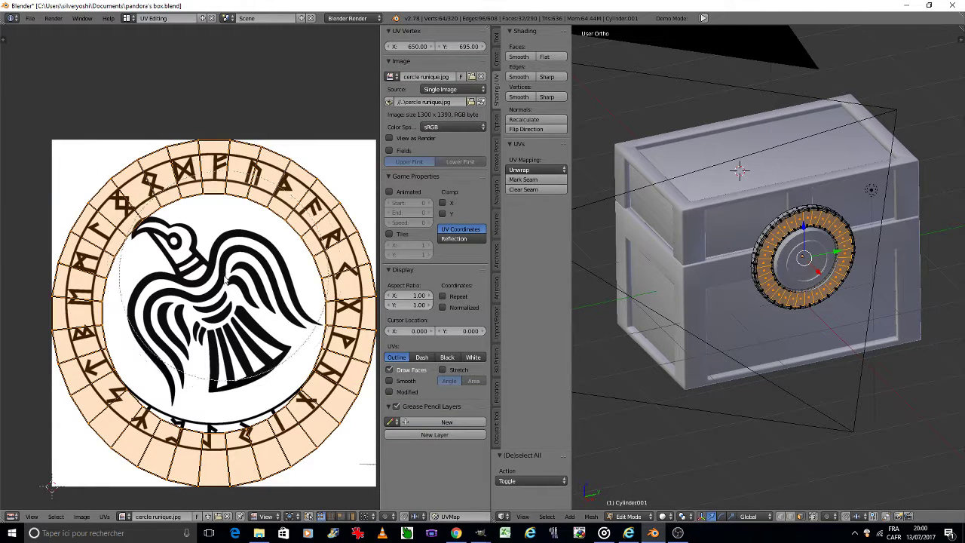
middle_drag(227, 280, 195, 309)
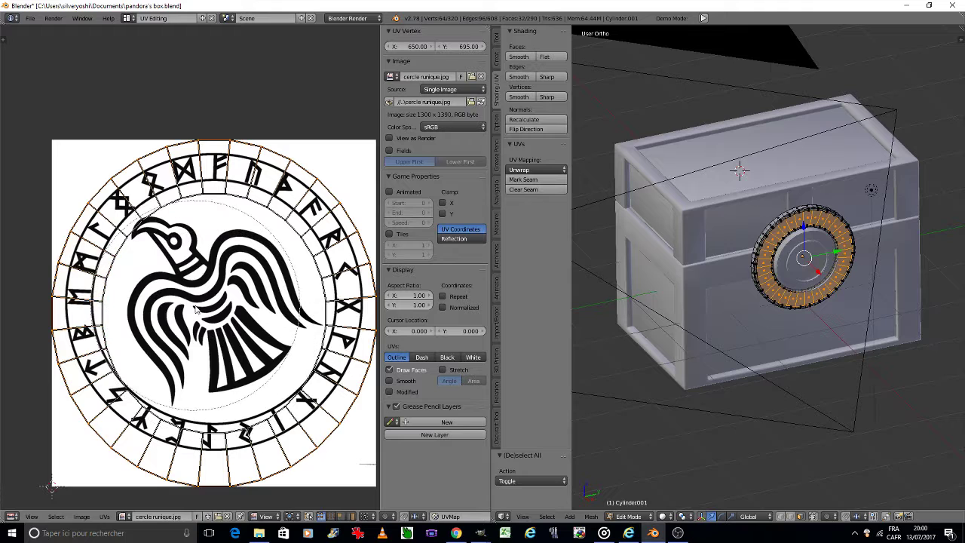
key(Escape)
key(s)
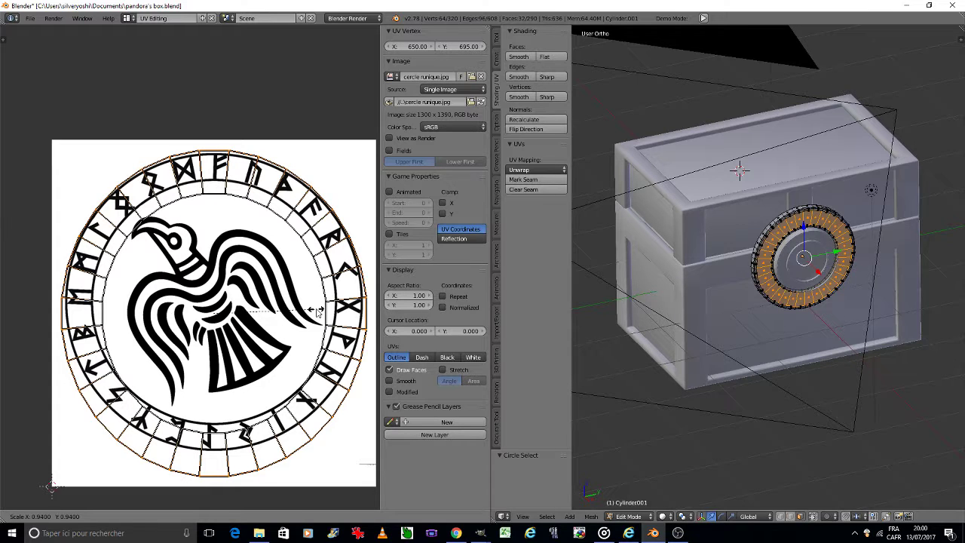
click(316, 311)
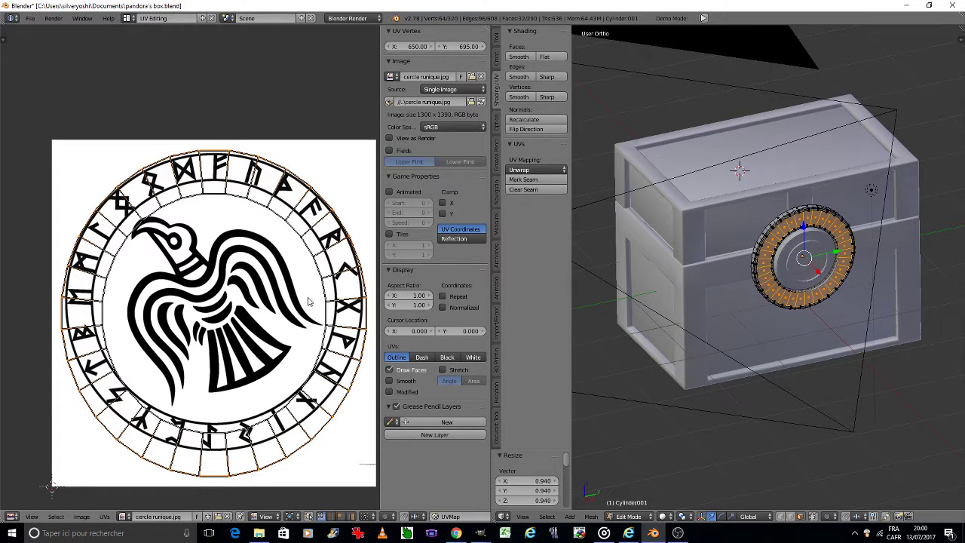
key(ctrl+z)
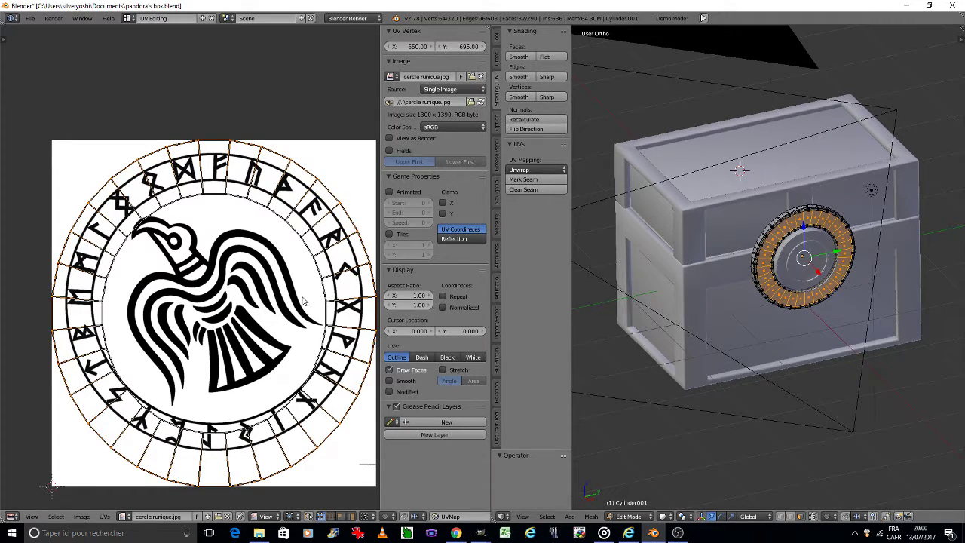
- Re-unwrap the lock ring and squash all its UVs along the Y axis
click(536, 169)
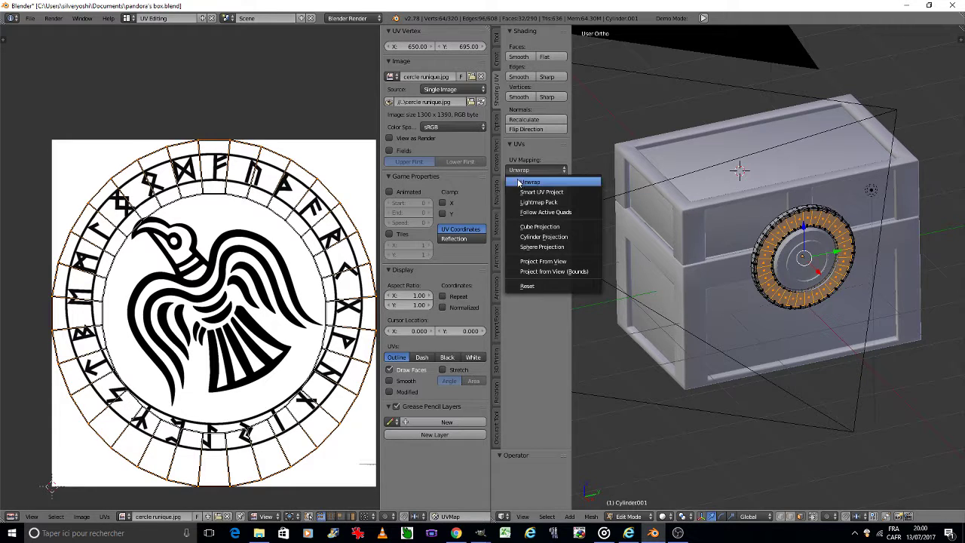
click(537, 178)
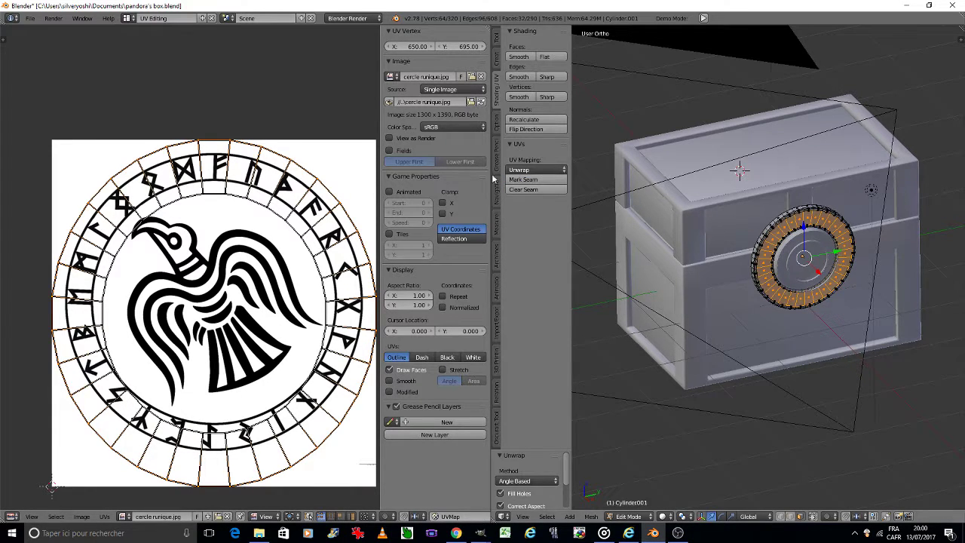
key(a)
key(a)
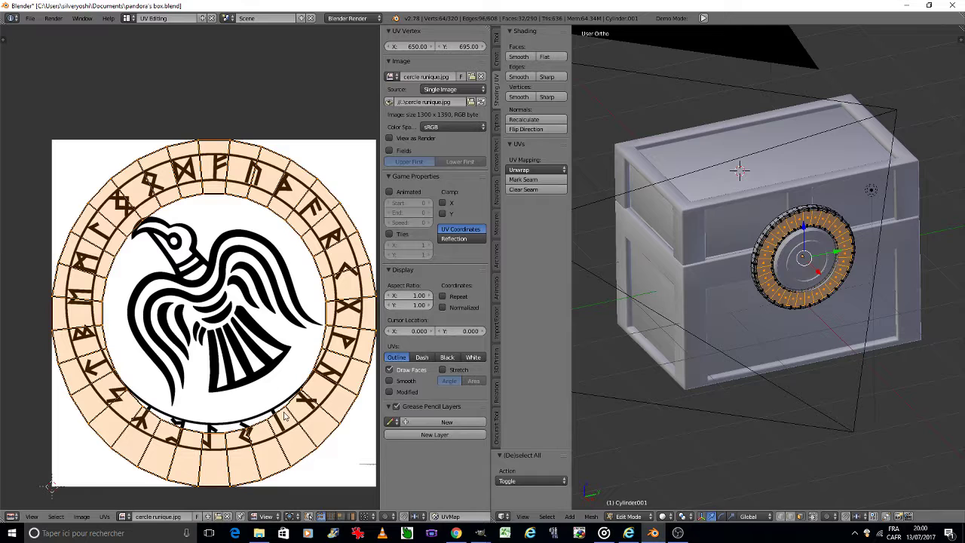
key(s)
key(y)
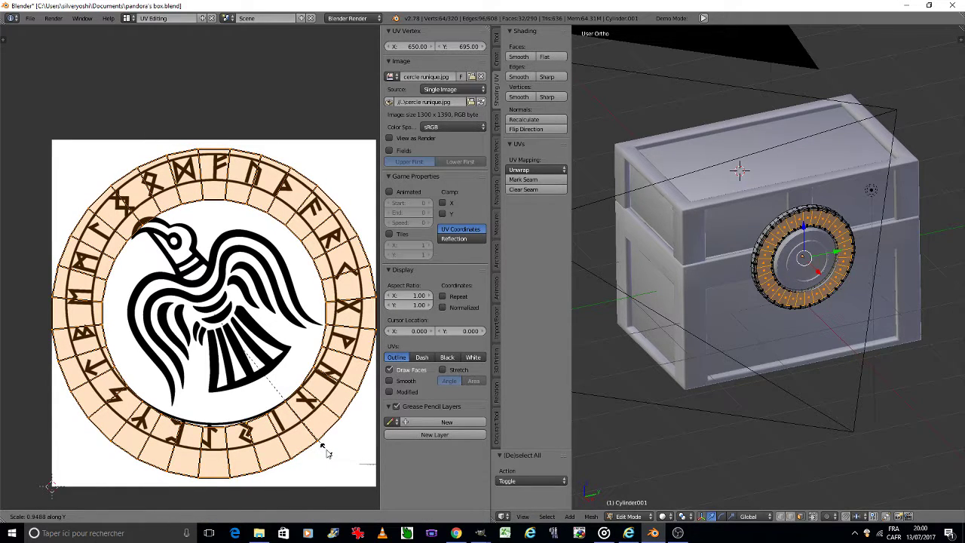
click(326, 452)
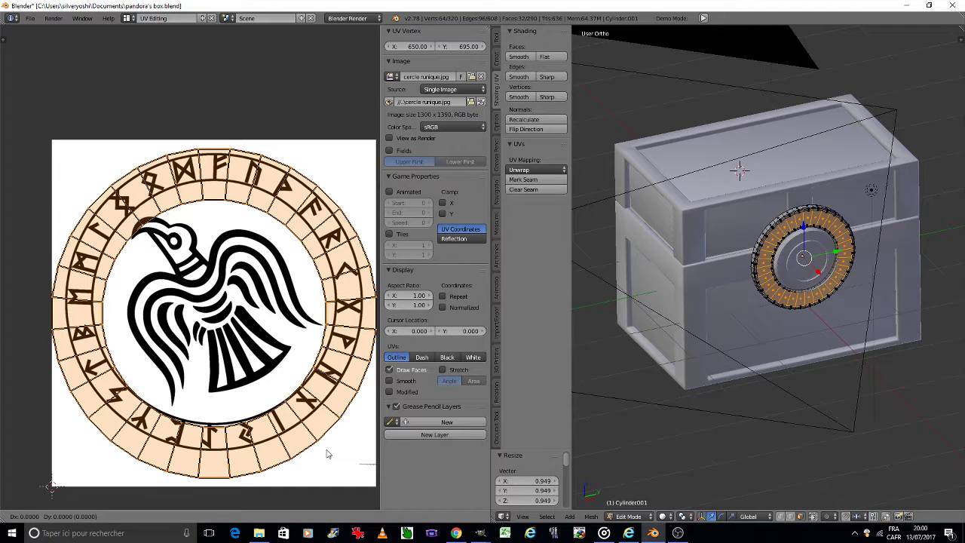
- Move the ring's UVs up in Y, shrink them to 0.914, and nudge them into place
key(g)
key(y)
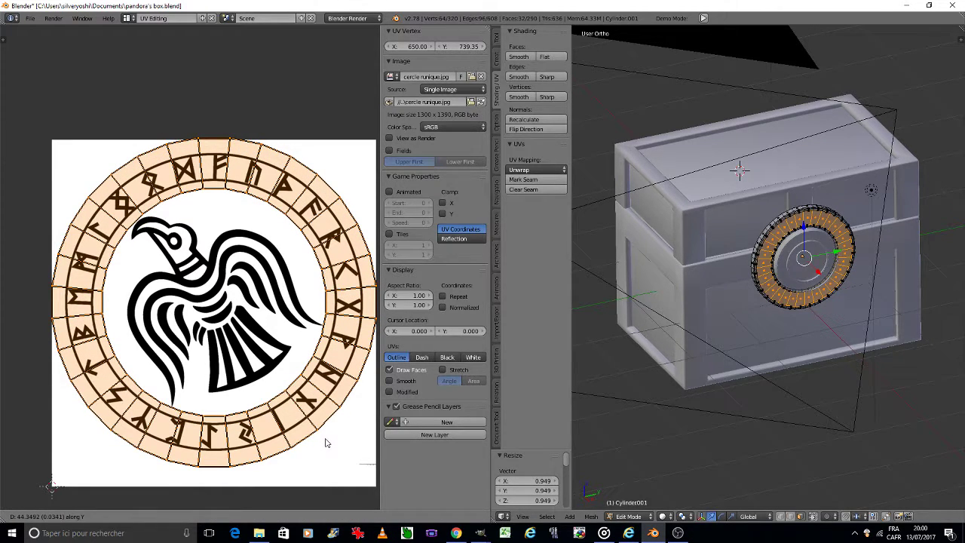
click(326, 443)
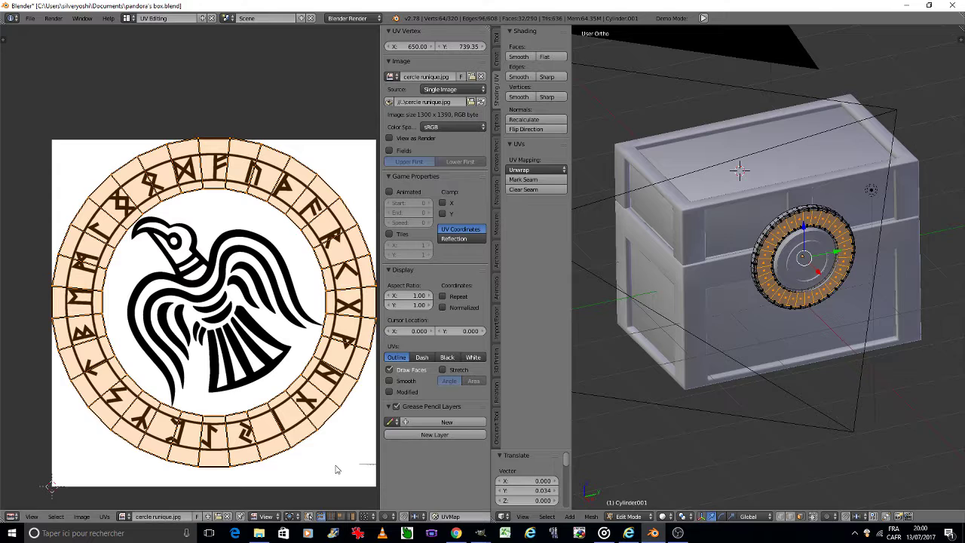
key(s)
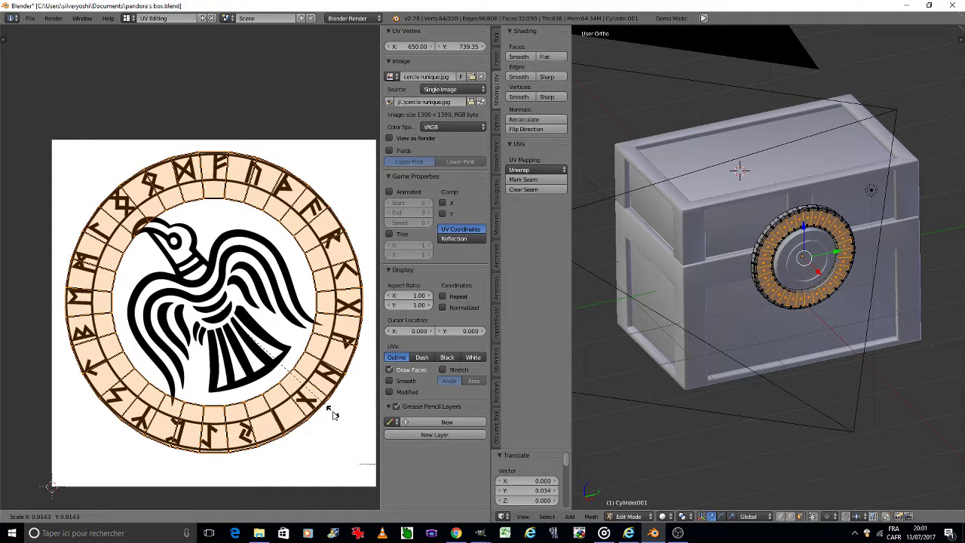
click(334, 415)
key(g)
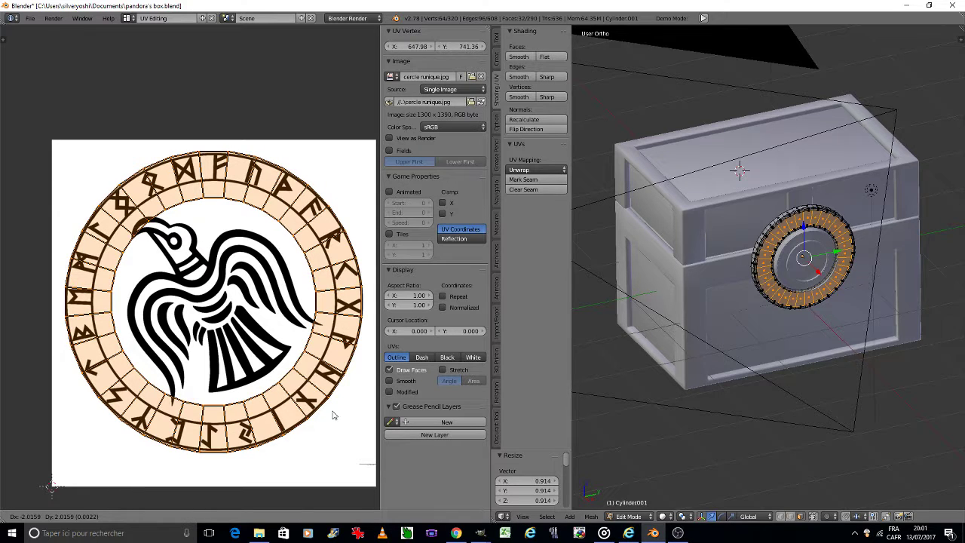
click(334, 415)
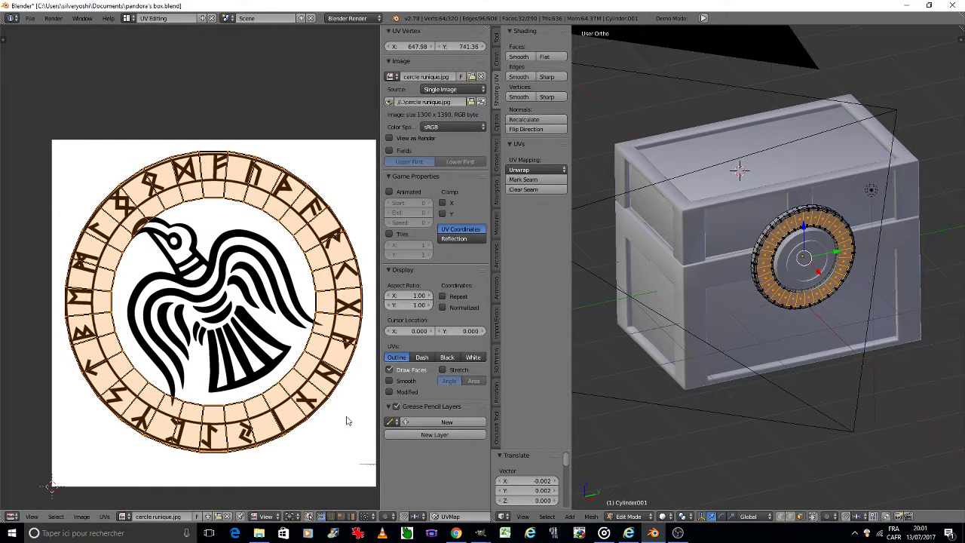
- Circle-select the inner UV edge of the ring and enlarge it to 1.182
key(c)
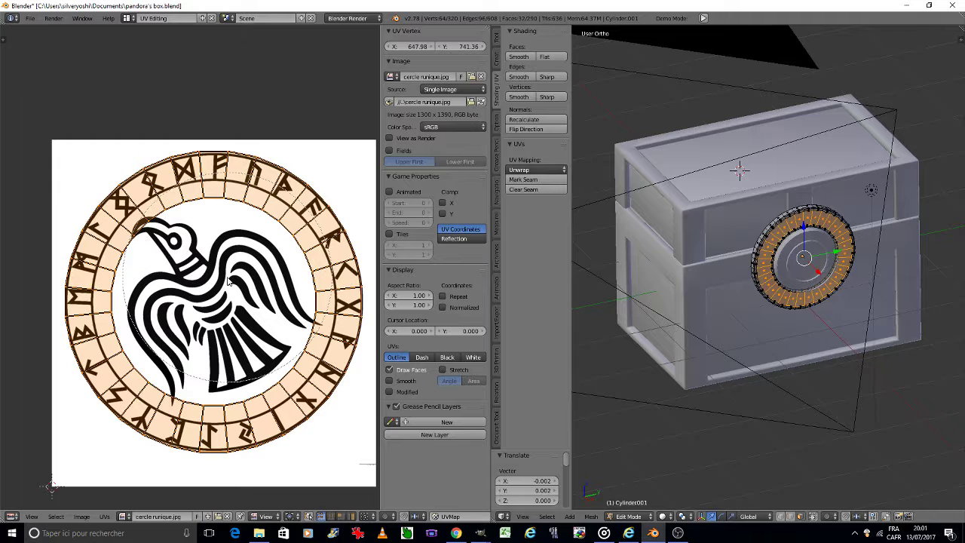
key(a)
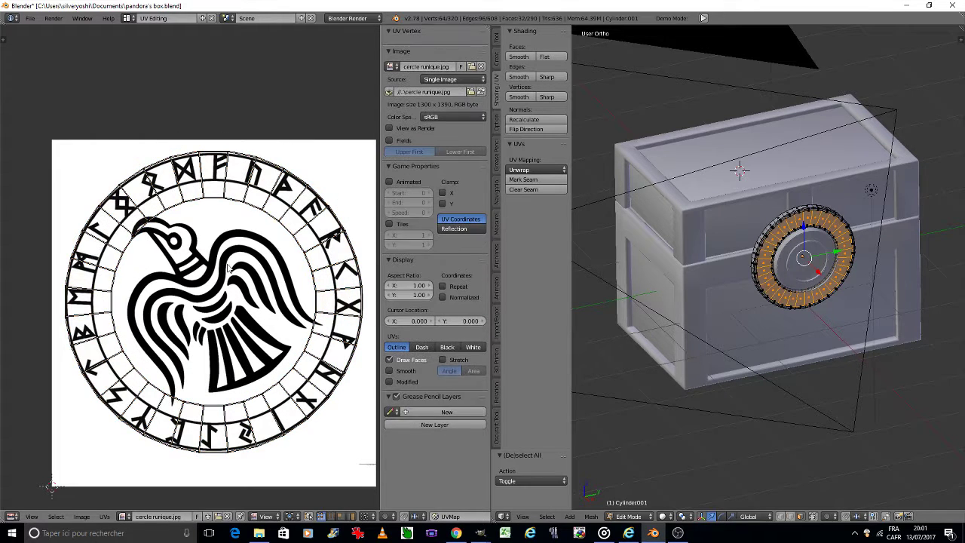
click(222, 302)
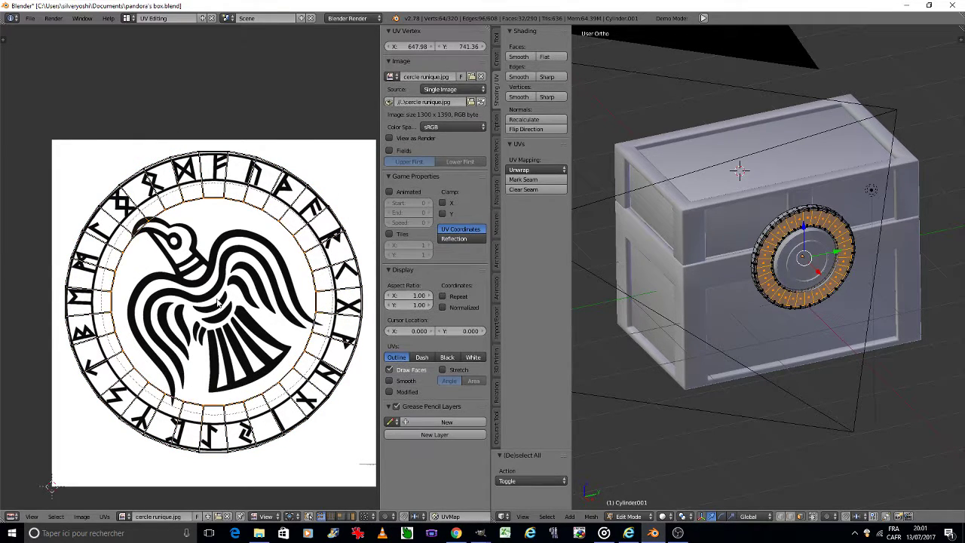
key(s)
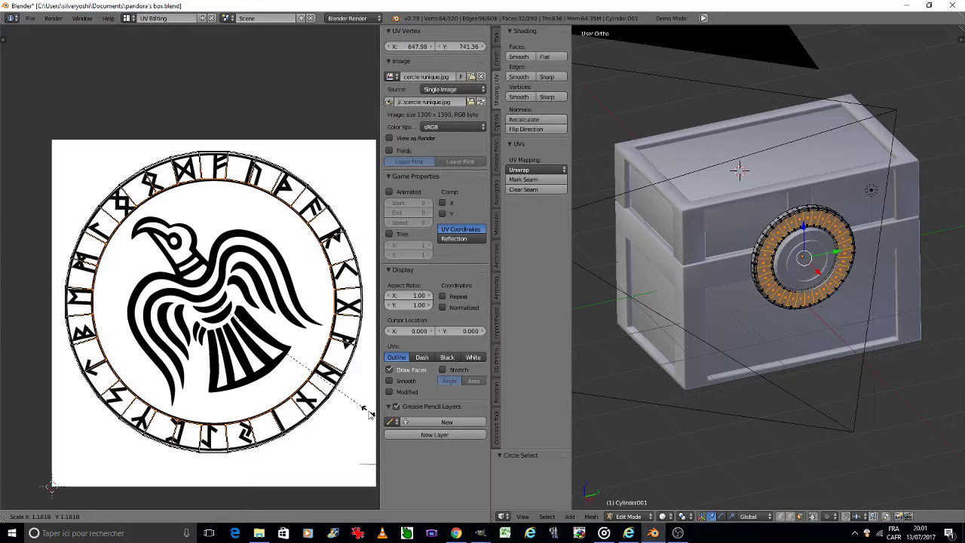
click(368, 410)
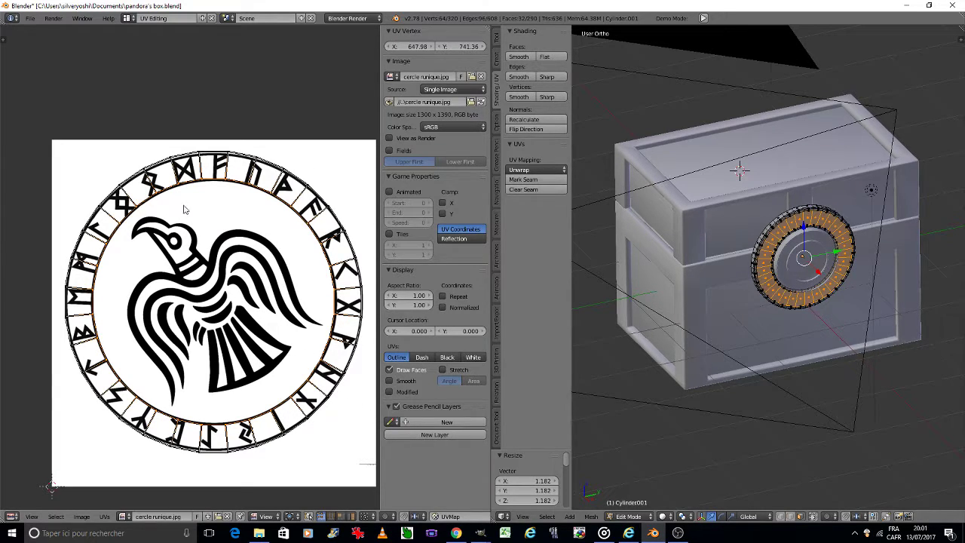
click(130, 18)
- Return to the Default layout and Object Mode, then view through the camera in Rendered shading
click(156, 62)
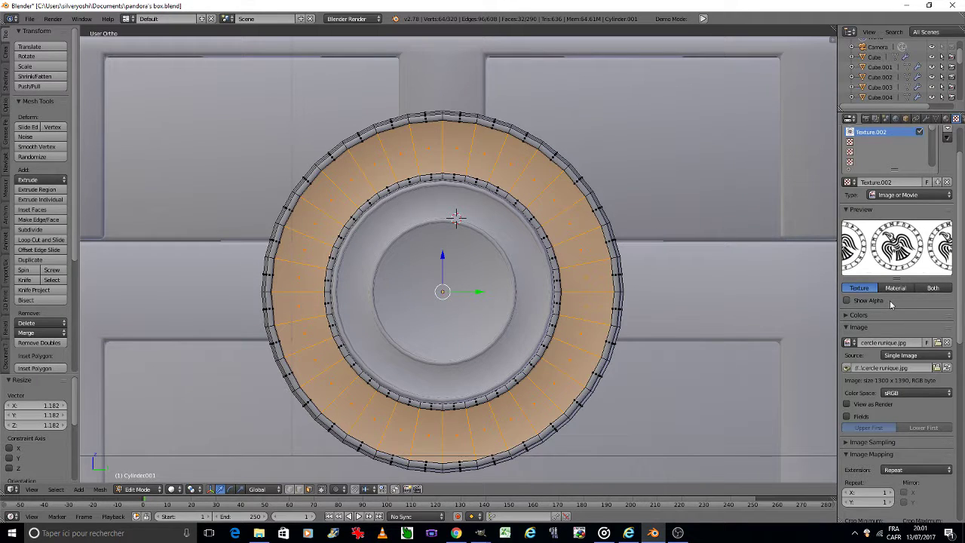
key(Tab)
click(638, 281)
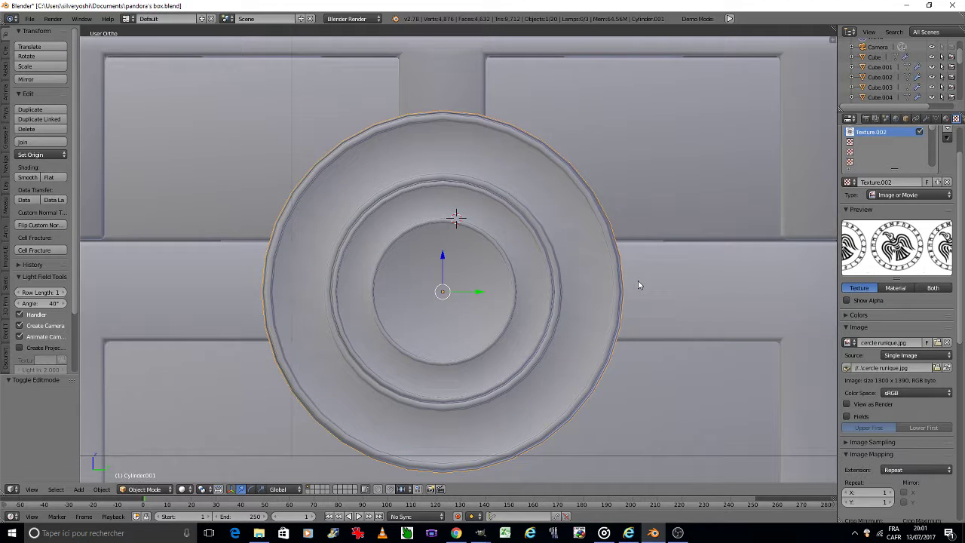
key(KP_0)
key(x)
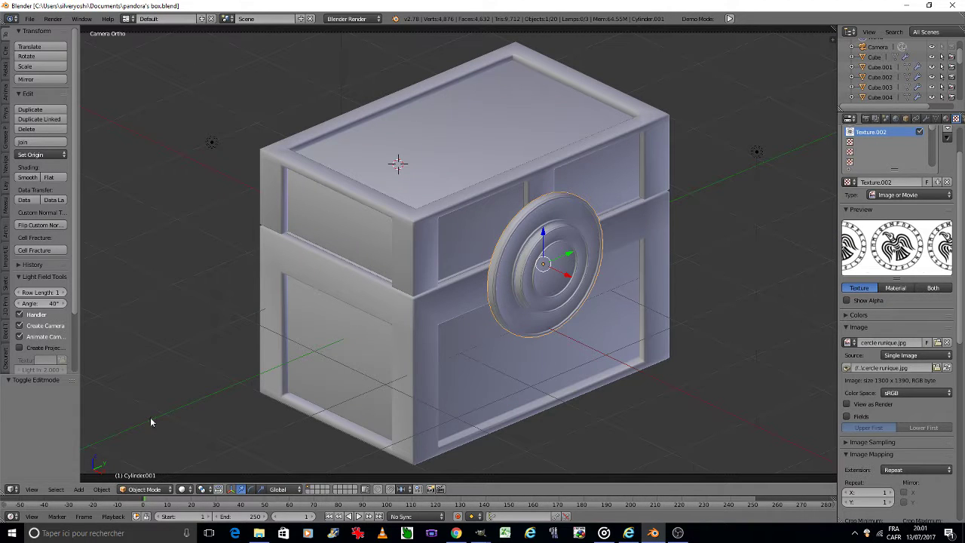
click(184, 489)
click(204, 423)
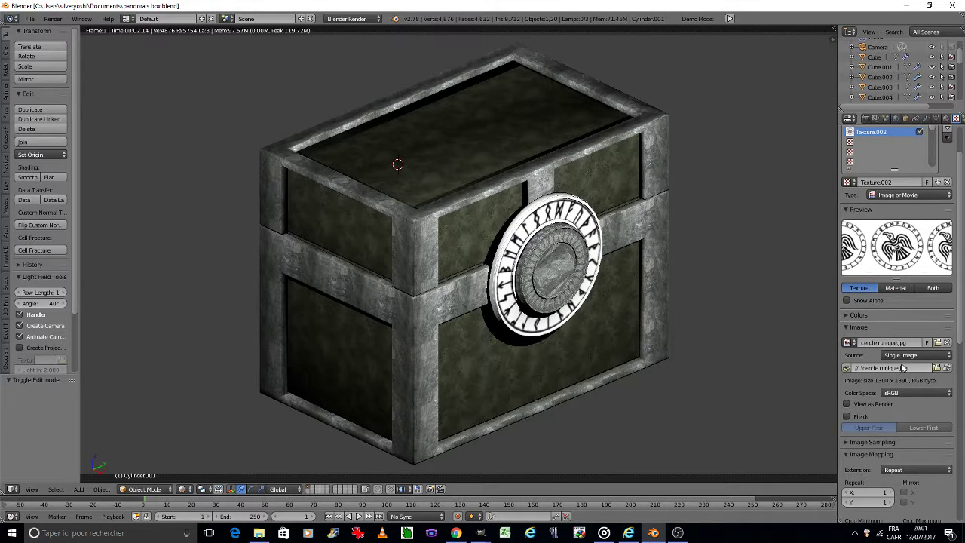
- Map the rune texture with UVMap and enable its Normal influence at 1.000
scroll(903, 367, down, 3)
scroll(897, 365, down, 4)
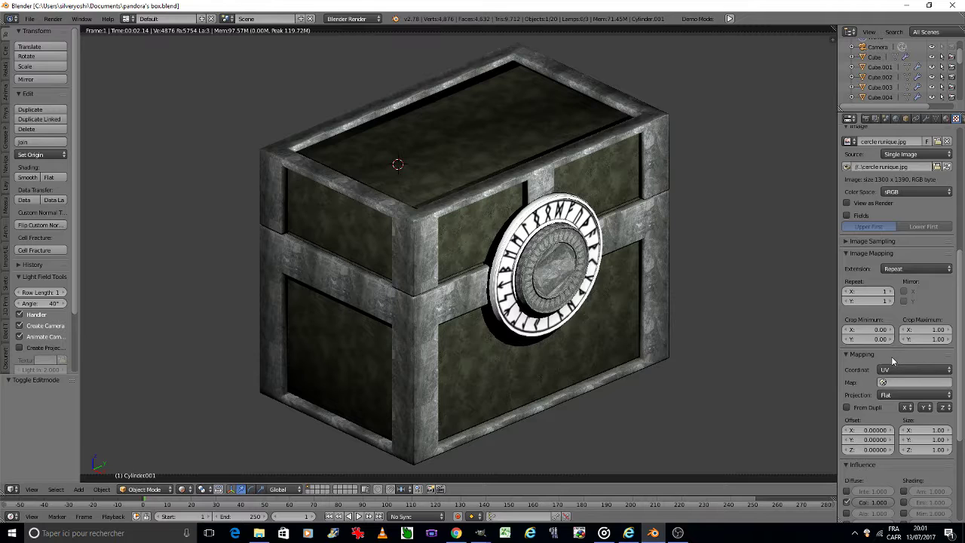
scroll(893, 362, down, 4)
click(912, 302)
click(905, 315)
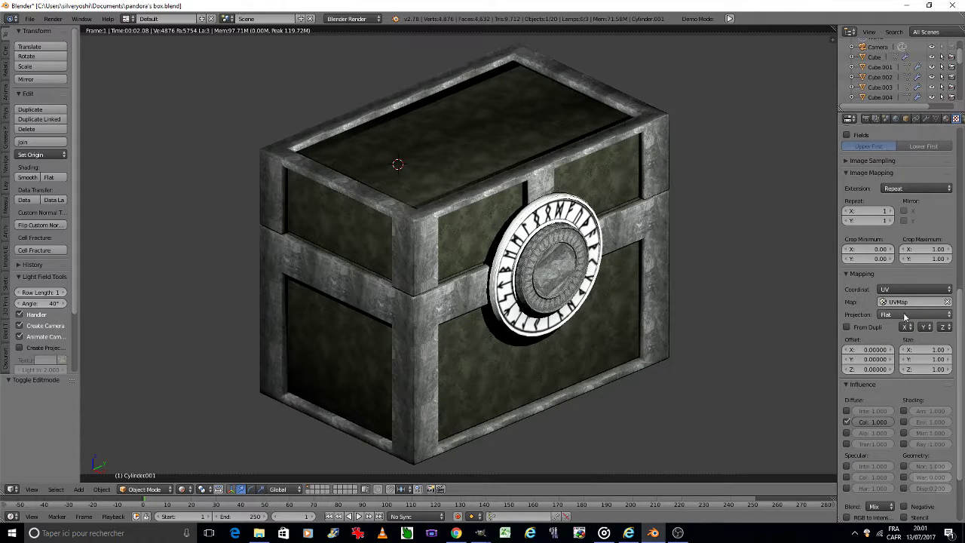
scroll(920, 429, down, 2)
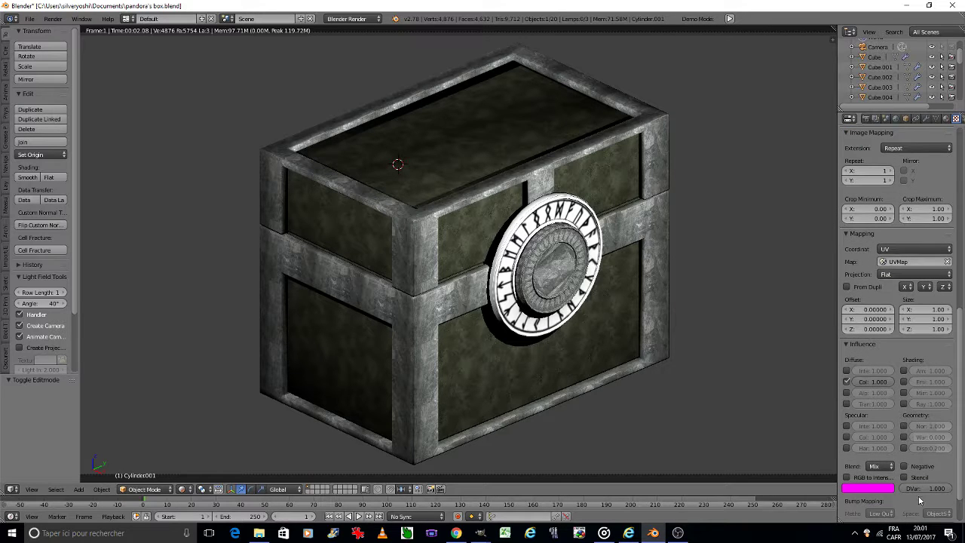
click(904, 426)
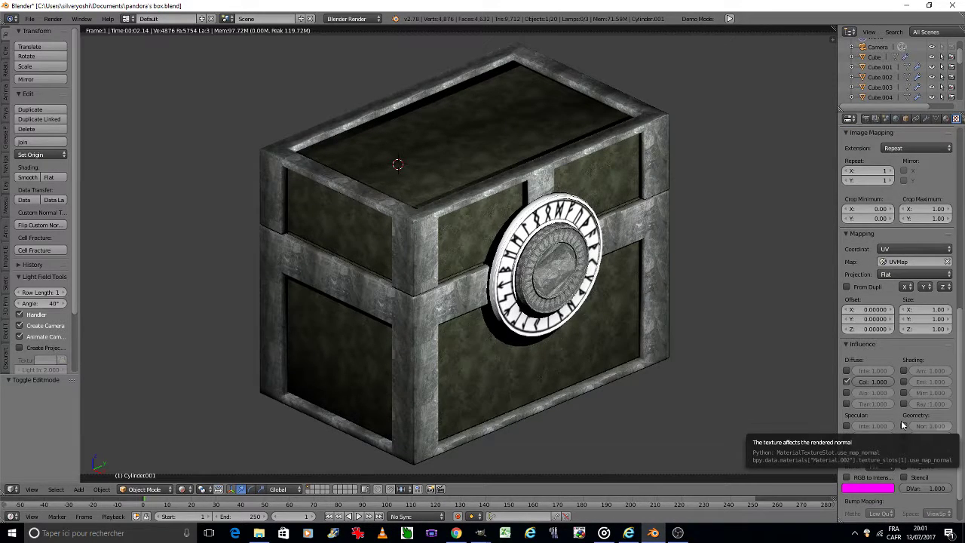
click(904, 426)
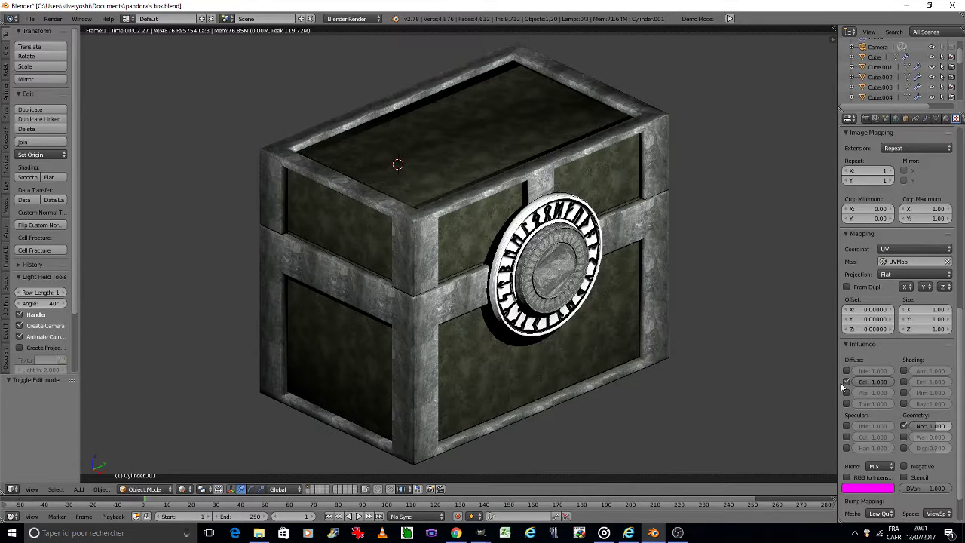
- Set the rune texture's blend to Darken and turn off its Diffuse Color influence
click(879, 465)
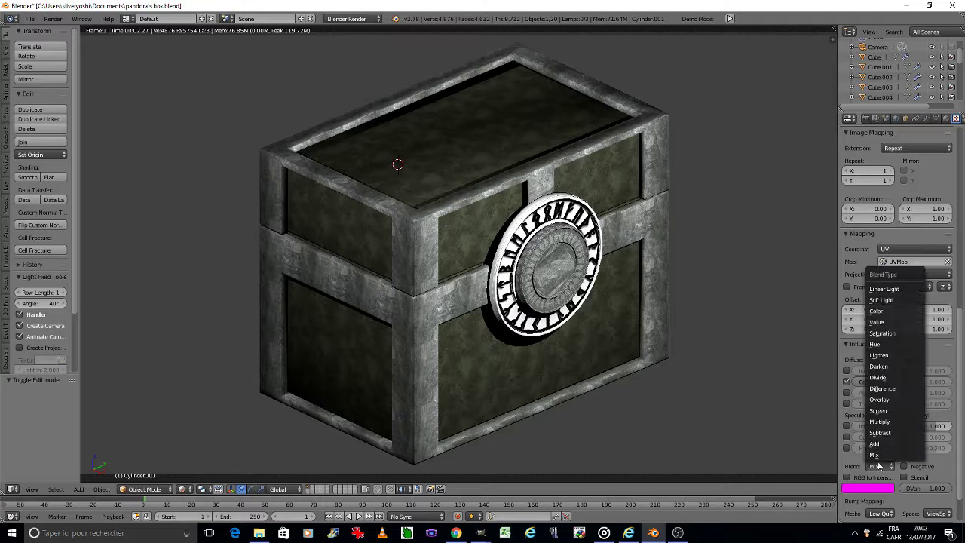
click(894, 372)
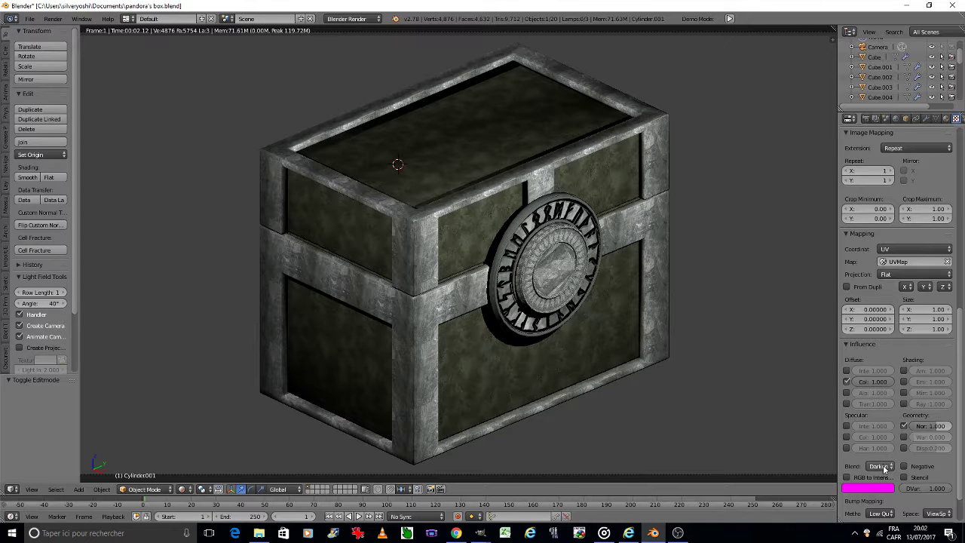
click(847, 384)
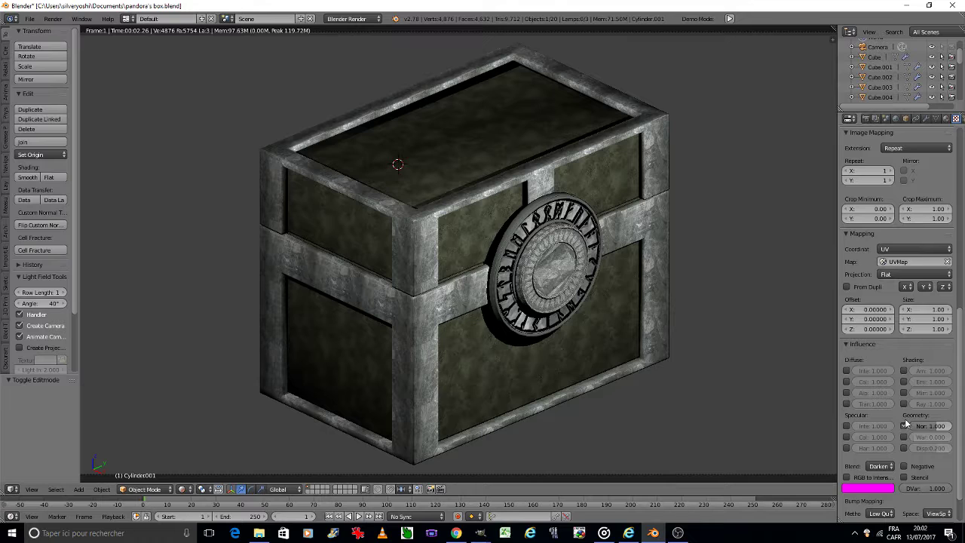
- Move Texture.002 above Texture.001 and set its image extension to Clip
scroll(907, 424, up, 5)
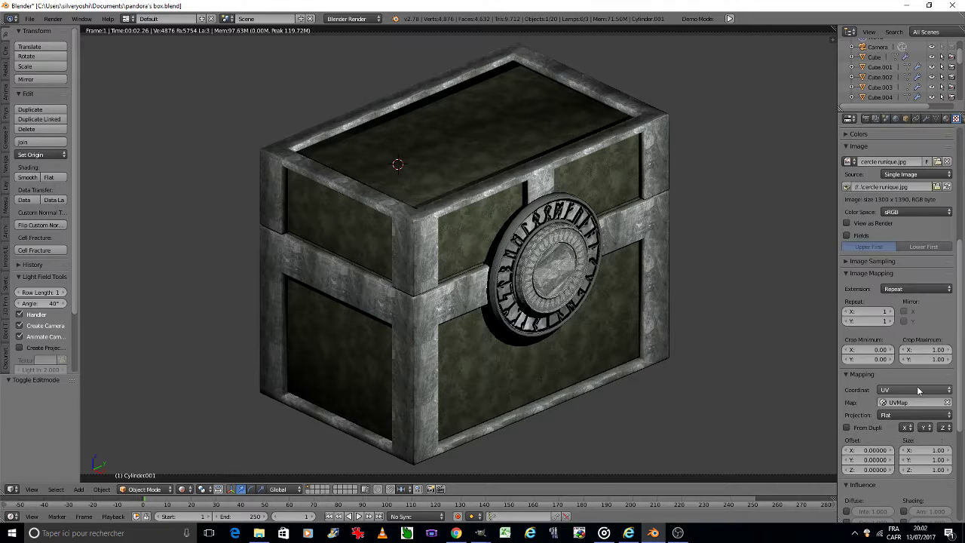
scroll(935, 226, up, 5)
click(948, 139)
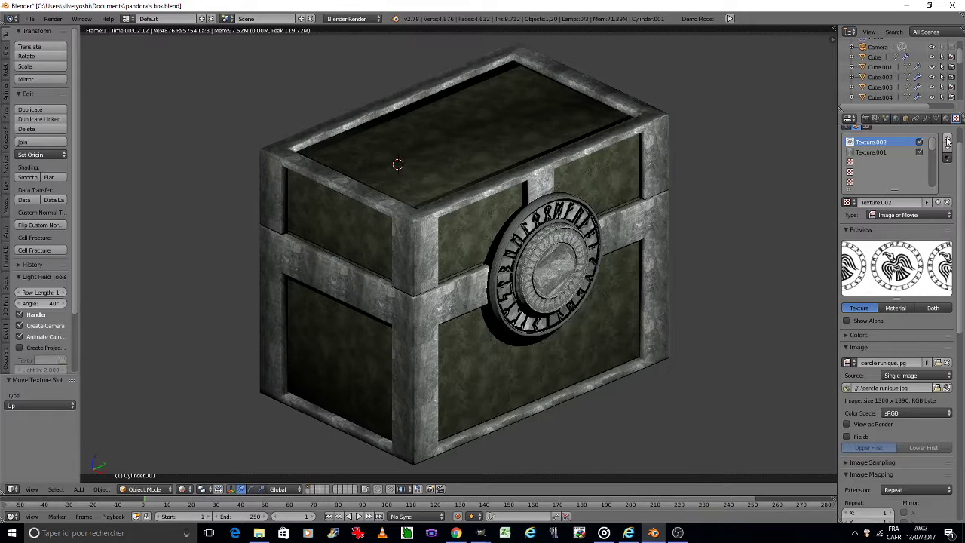
scroll(897, 344, down, 3)
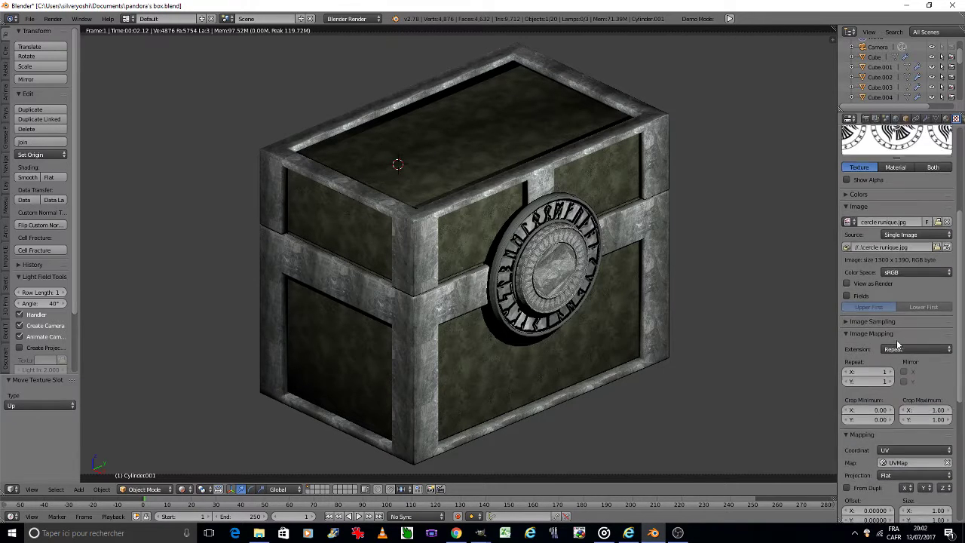
scroll(901, 347, down, 2)
click(903, 328)
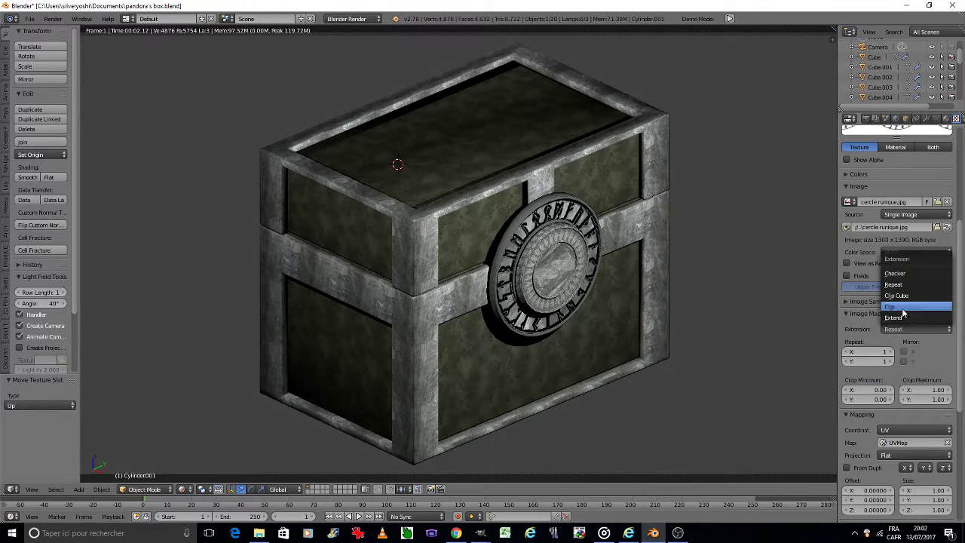
click(904, 307)
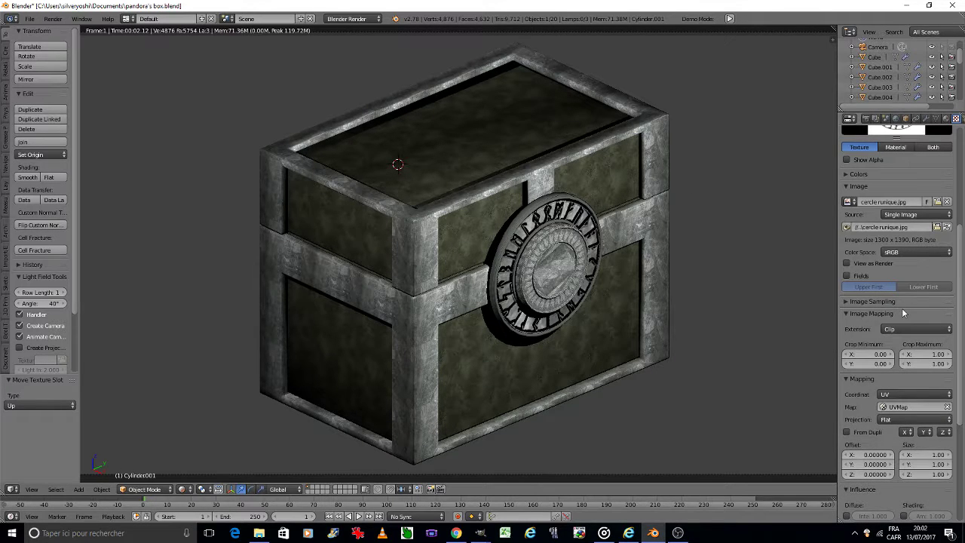
- Lower the rune texture's Normal influence to 0.200 and change its blend from Darken to Mix
scroll(904, 313, up, 1)
scroll(901, 311, up, 2)
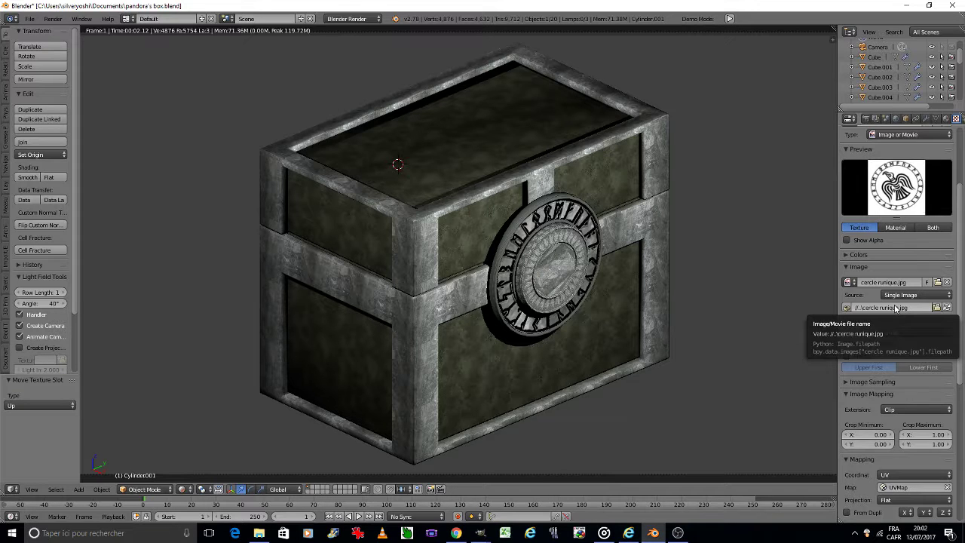
scroll(895, 308, down, 2)
scroll(896, 307, down, 3)
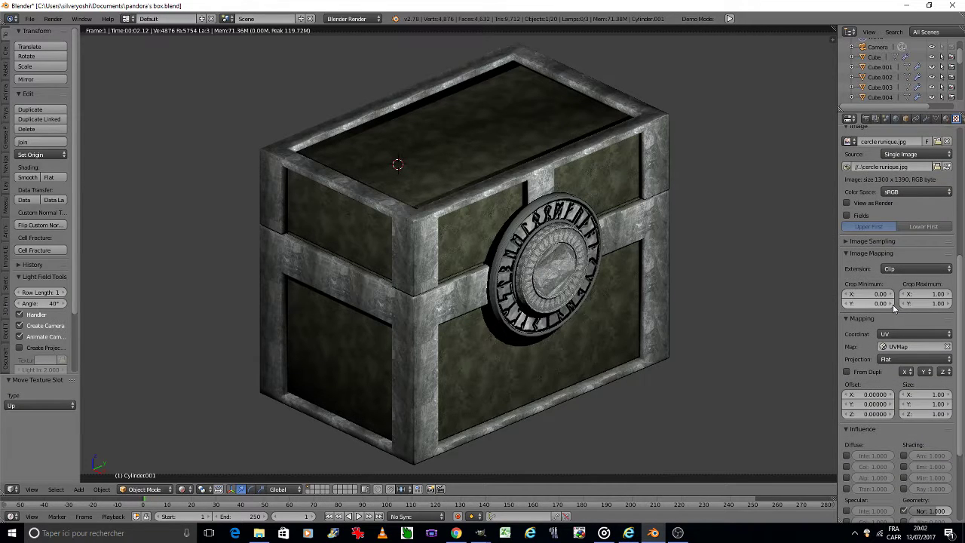
scroll(895, 307, down, 2)
scroll(894, 307, down, 2)
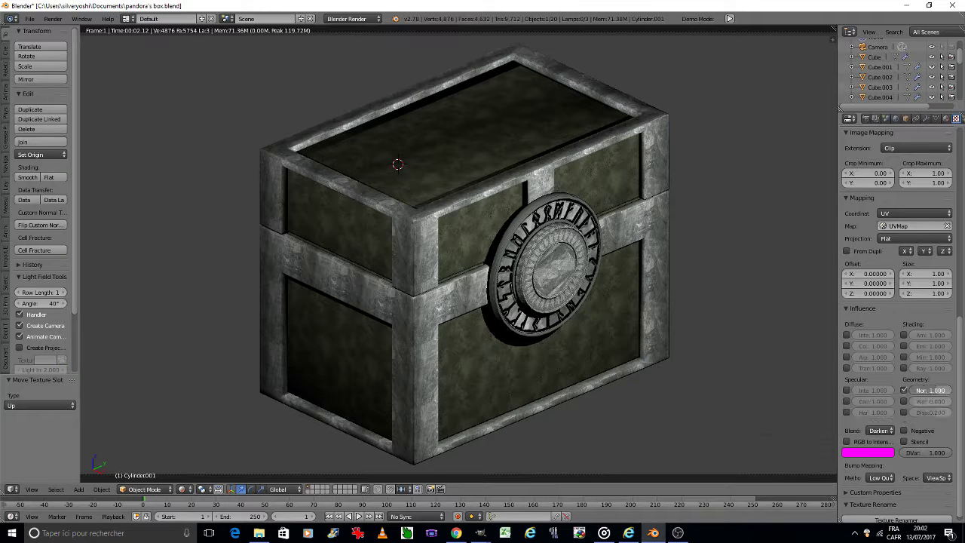
click(920, 388)
key(Return)
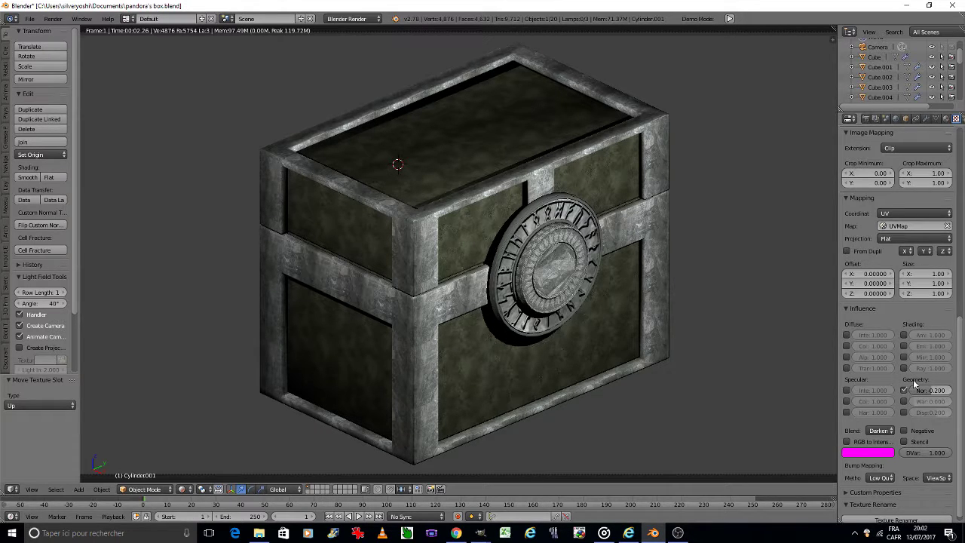
click(881, 430)
click(885, 422)
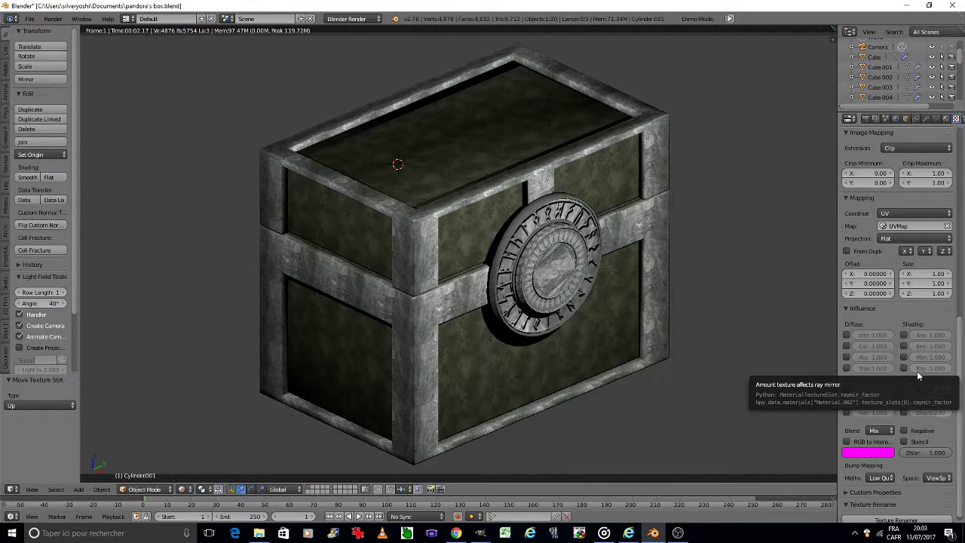
- Compare Repeat against Clip extension and toggle the bump, keeping Clip with bump on
scroll(917, 374, up, 3)
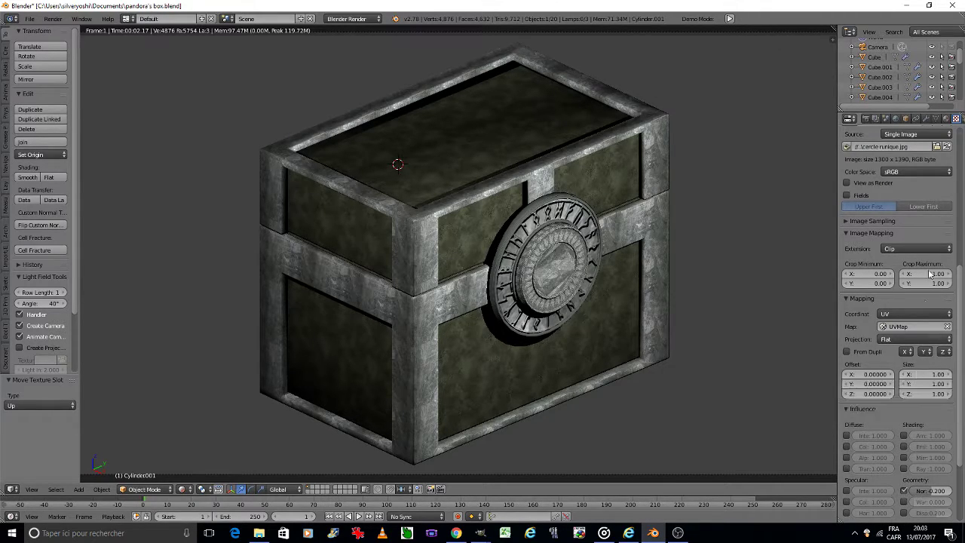
click(921, 250)
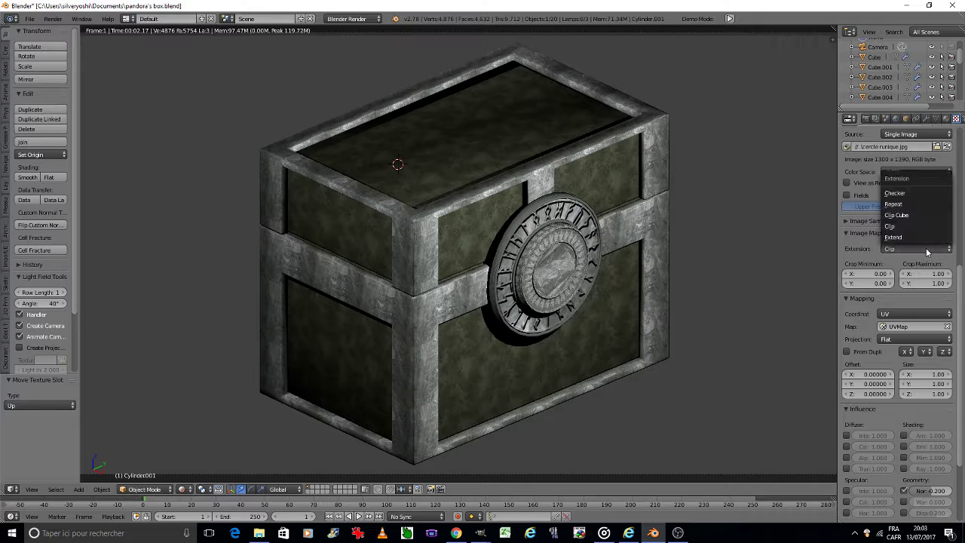
click(918, 205)
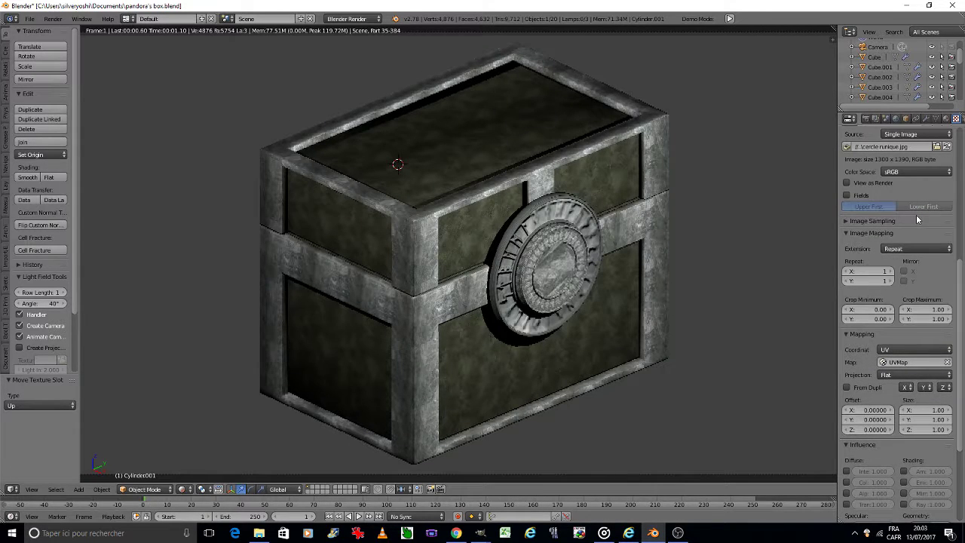
click(896, 226)
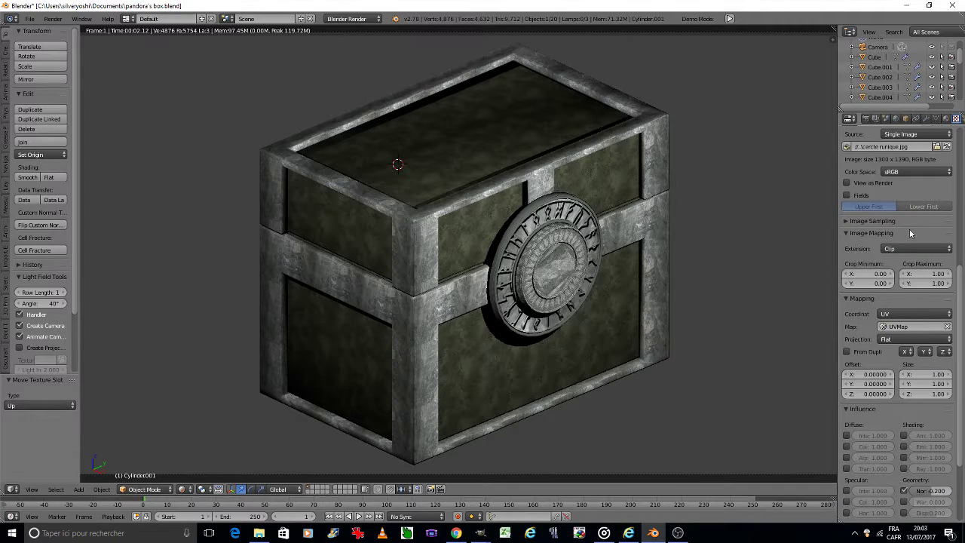
click(905, 490)
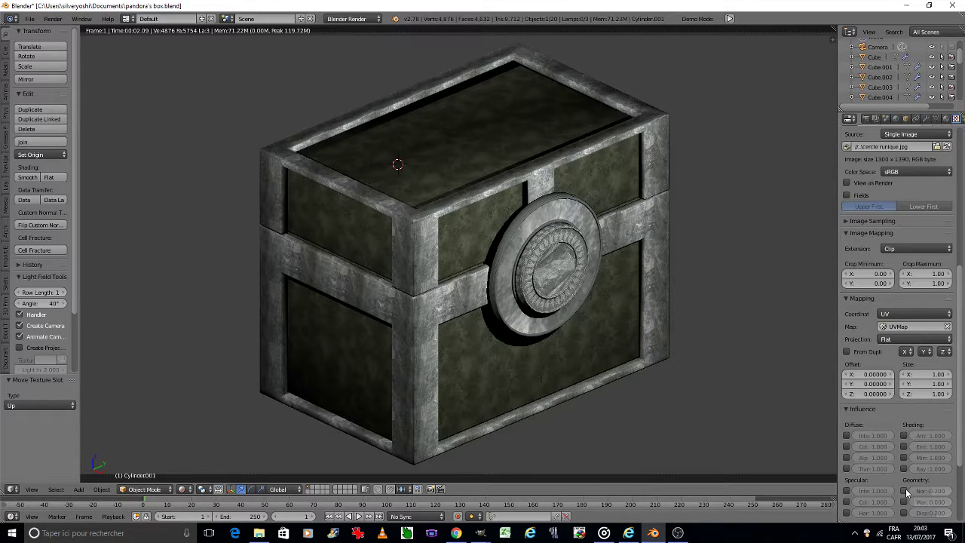
click(905, 489)
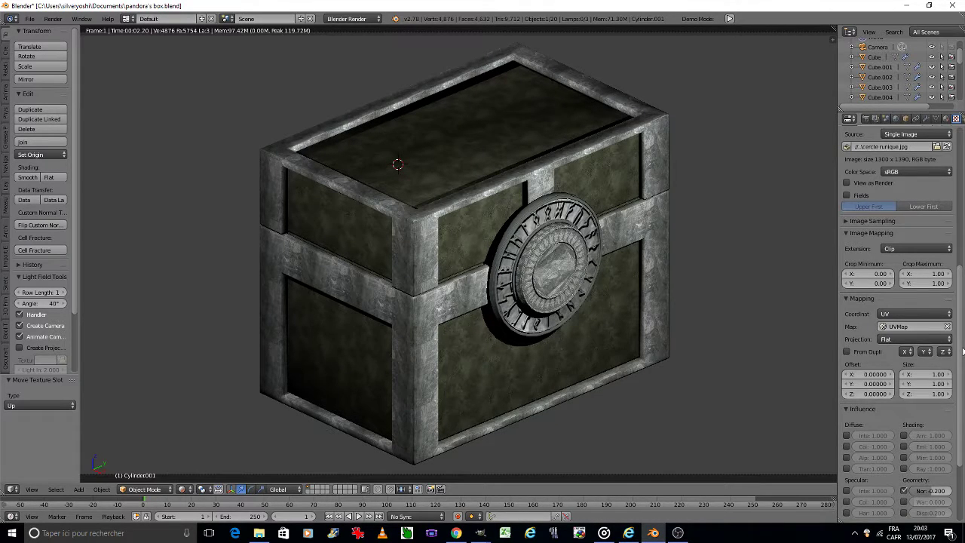
drag(963, 350, 963, 231)
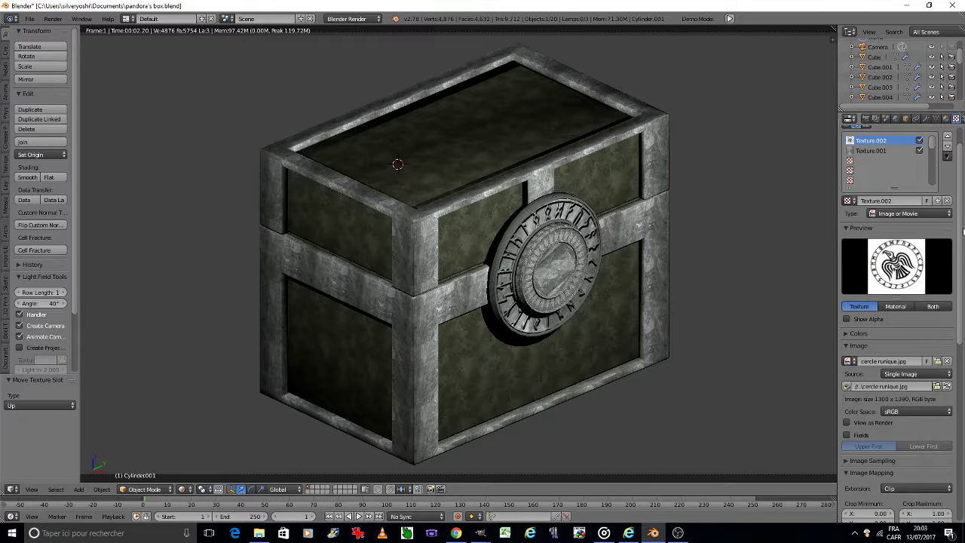
- Disable the rune-circle texture temporarily and move the metal Texture.001 to the top slot
click(919, 141)
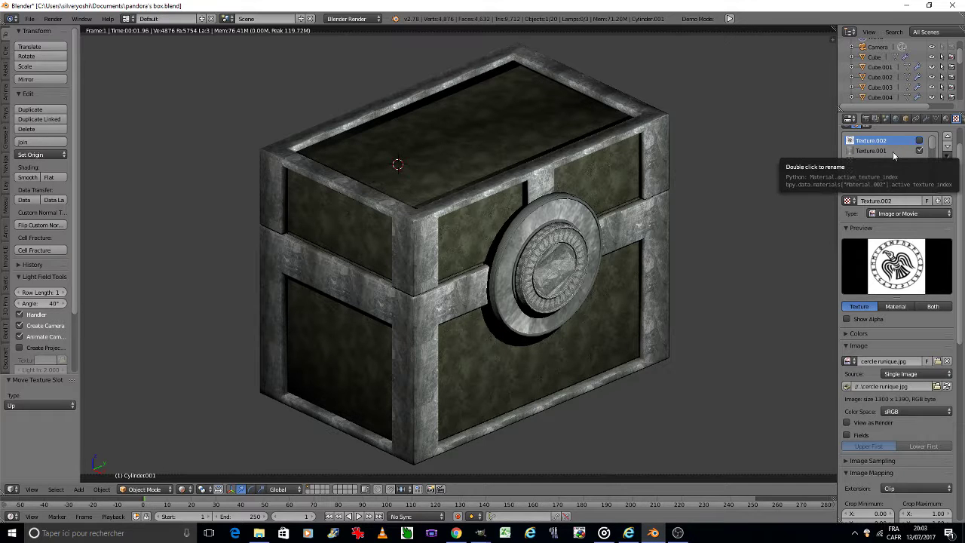
click(893, 152)
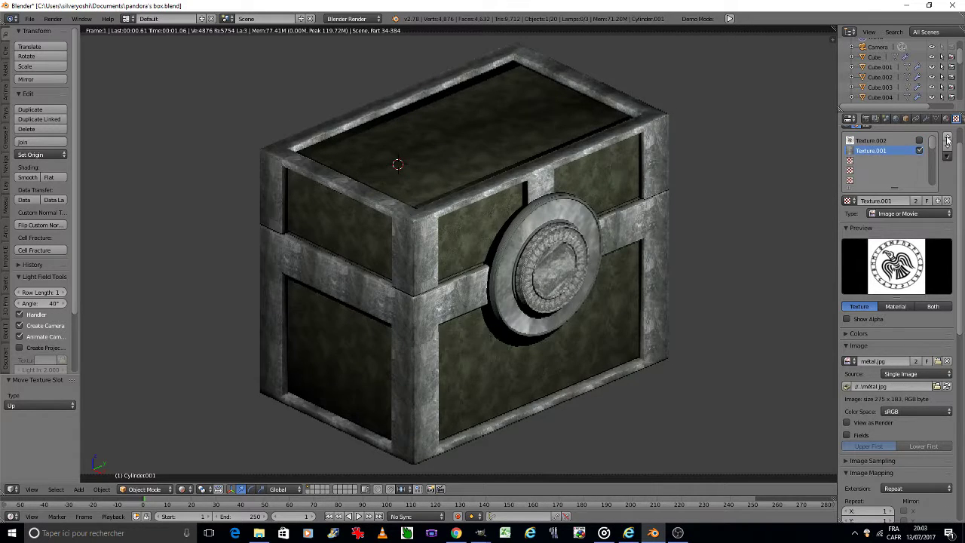
click(947, 140)
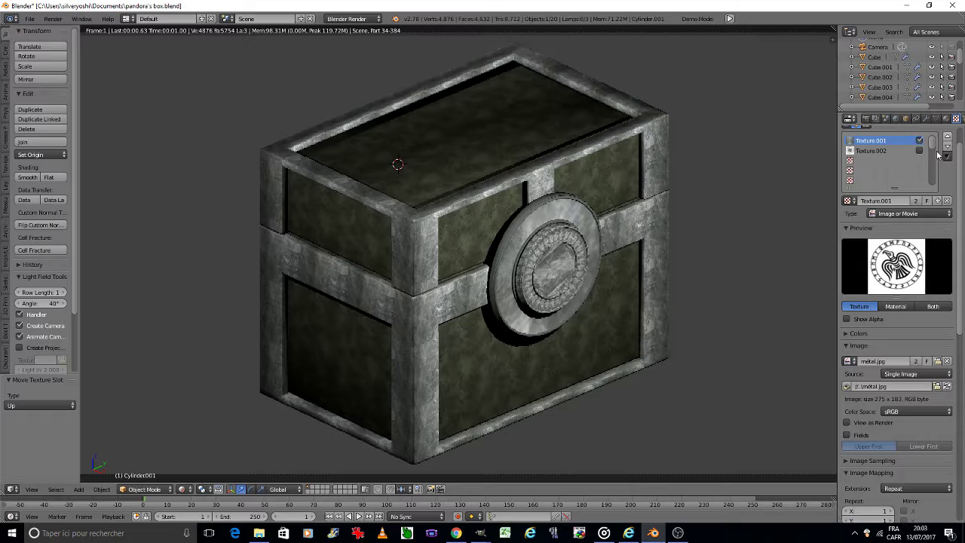
- Map the metal texture with Global coordinates and Cube projection, repeated 2 in X and Y
scroll(935, 226, down, 4)
scroll(935, 226, down, 4)
click(909, 329)
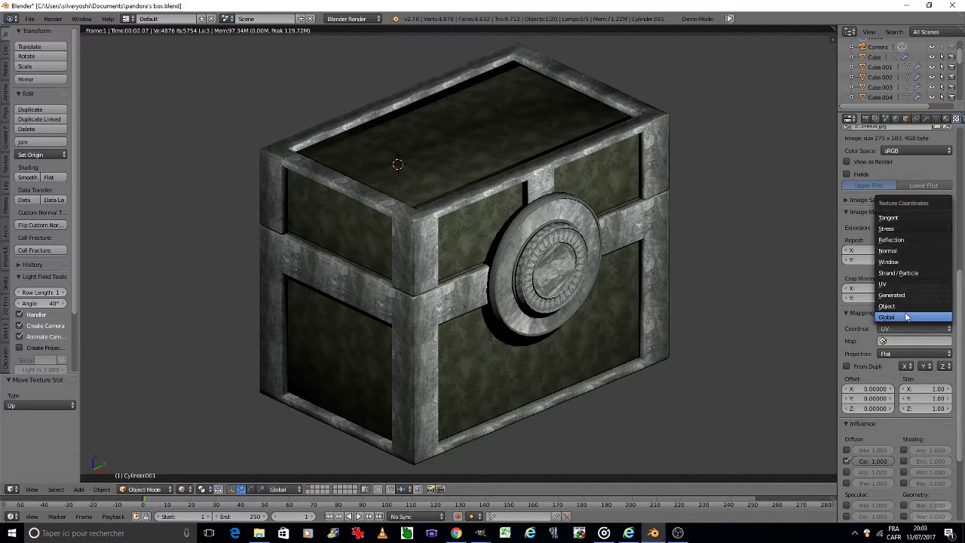
click(907, 316)
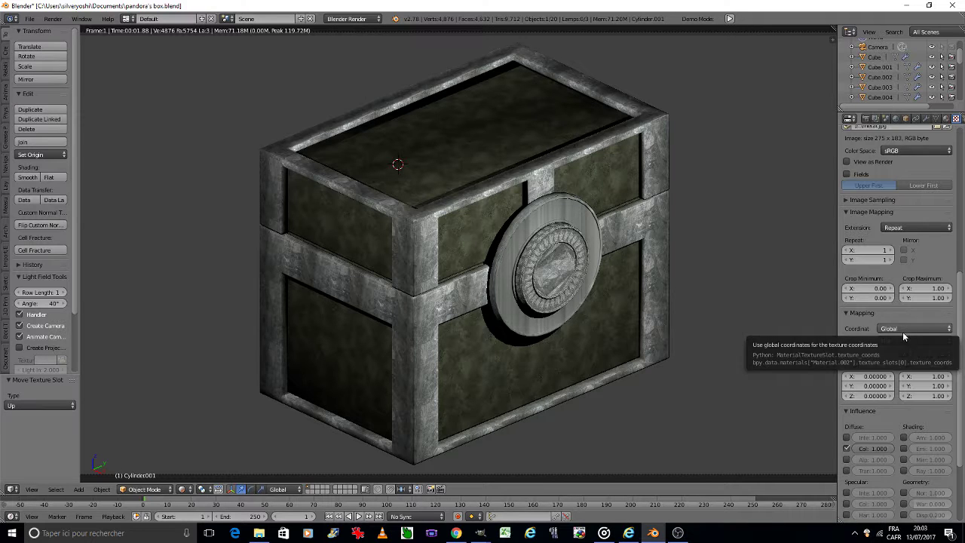
click(904, 333)
click(899, 325)
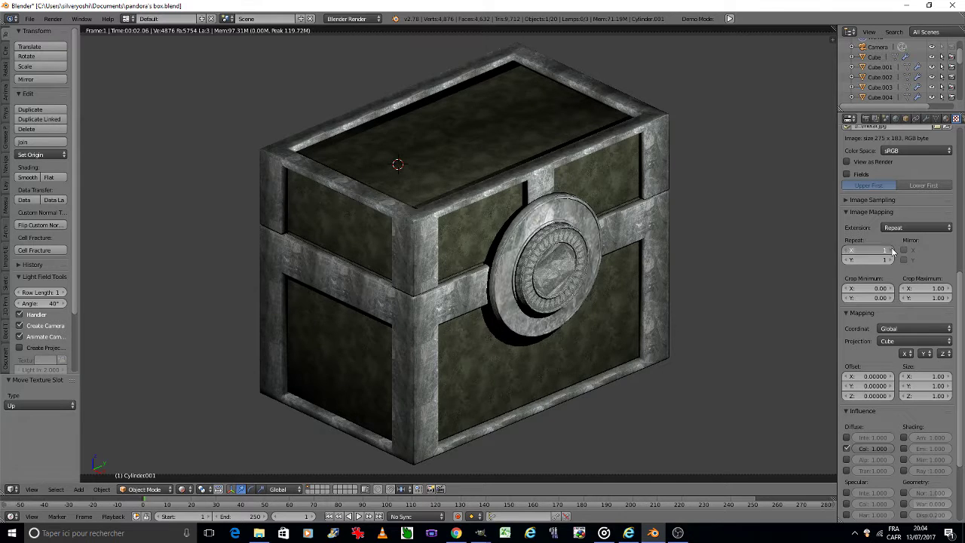
click(892, 251)
click(892, 260)
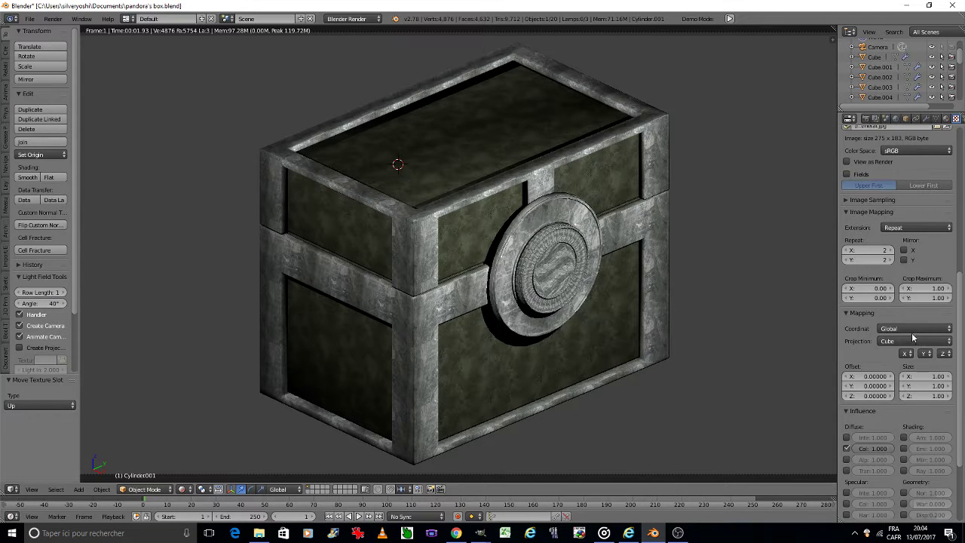
- Re-enable the rune-circle texture in the lock material's texture stack
scroll(912, 338, up, 8)
scroll(912, 338, up, 7)
click(919, 181)
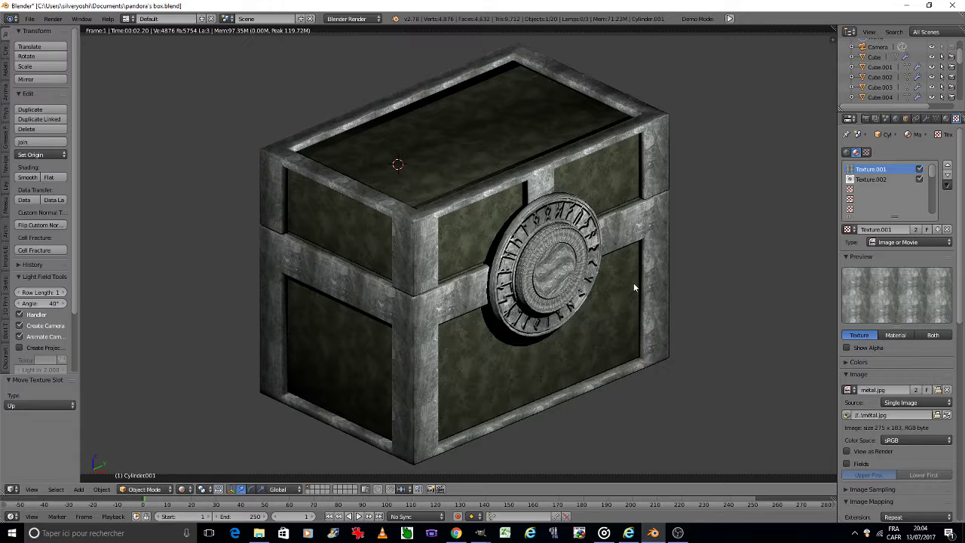
scroll(919, 351, down, 5)
scroll(919, 351, down, 4)
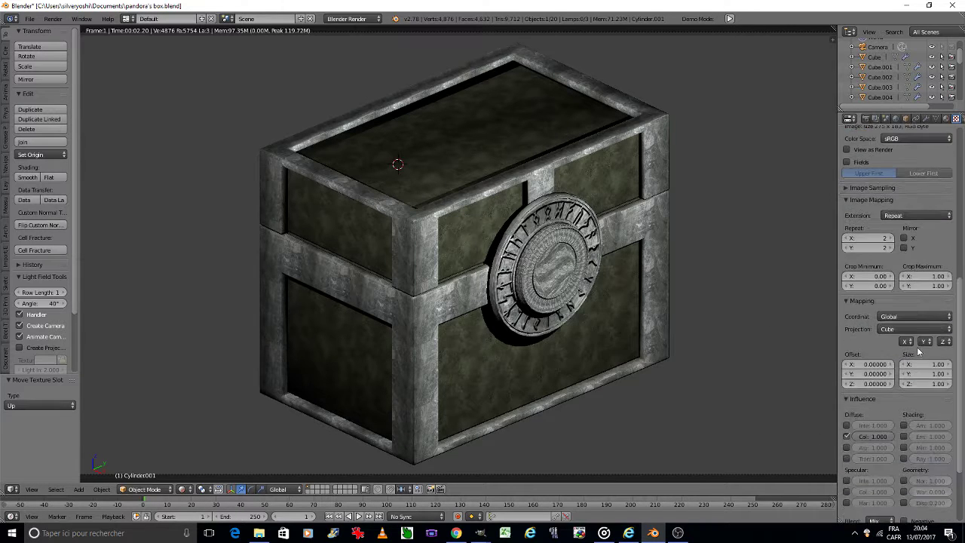
scroll(918, 351, down, 3)
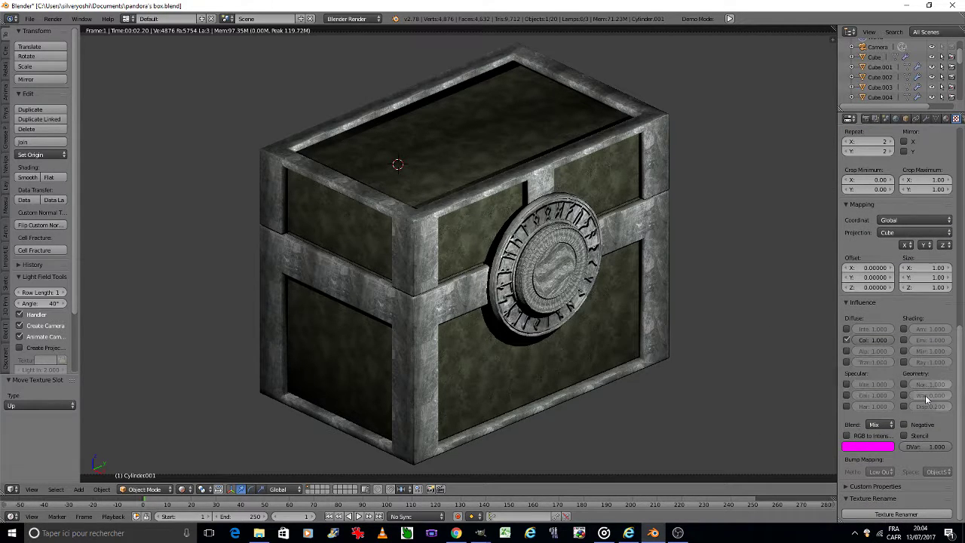
scroll(912, 344, up, 4)
scroll(912, 345, up, 7)
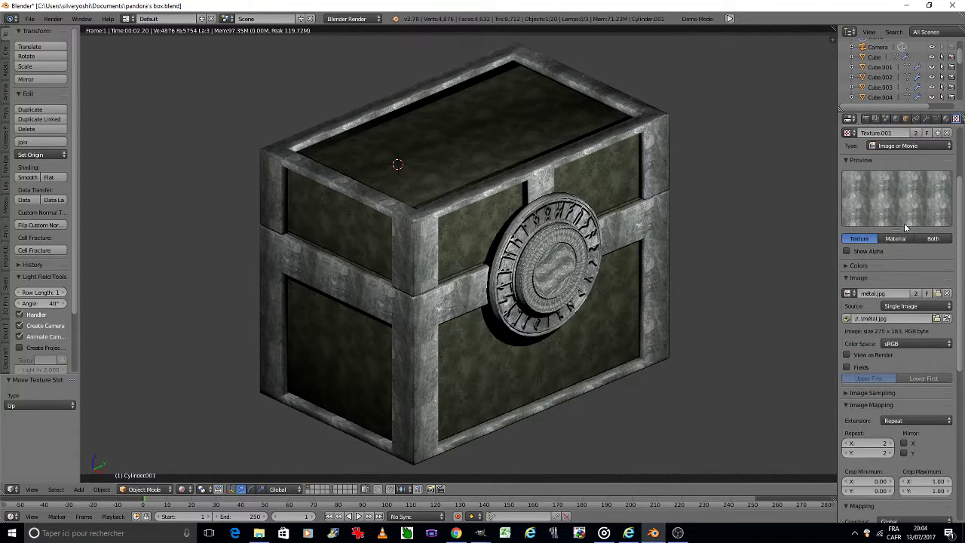
click(871, 163)
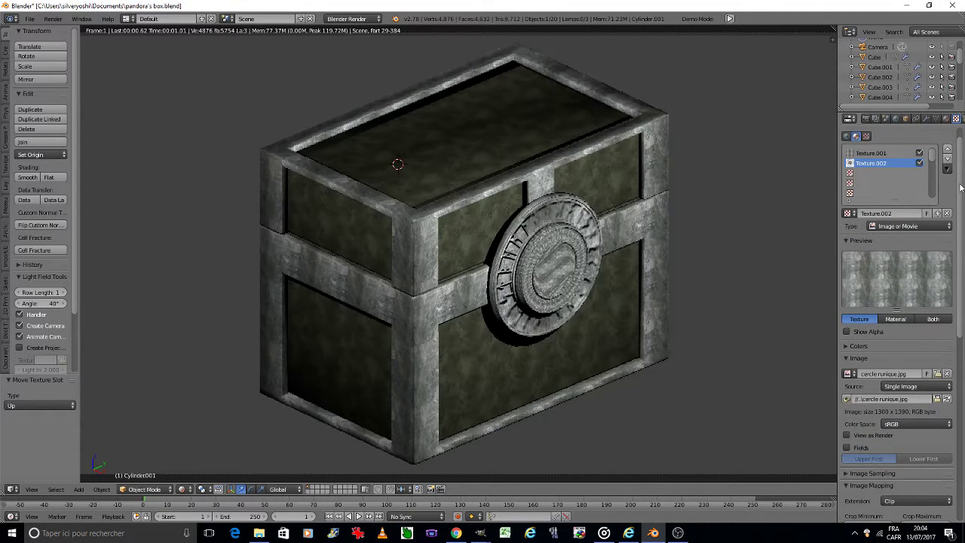
- Drop the rune bump's normal strength to 0.100 and switch Bump Mapping to Best Quality
drag(961, 187, 963, 385)
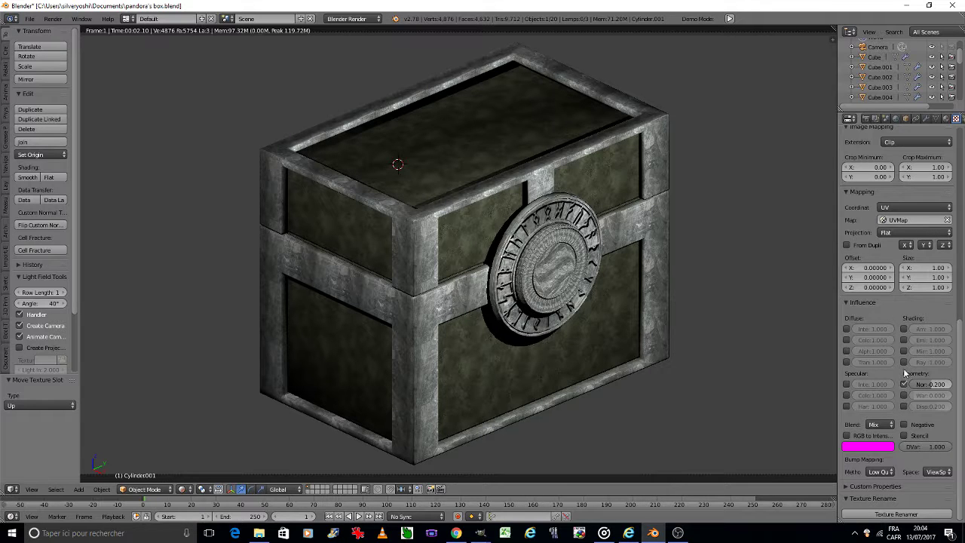
click(923, 383)
key(Return)
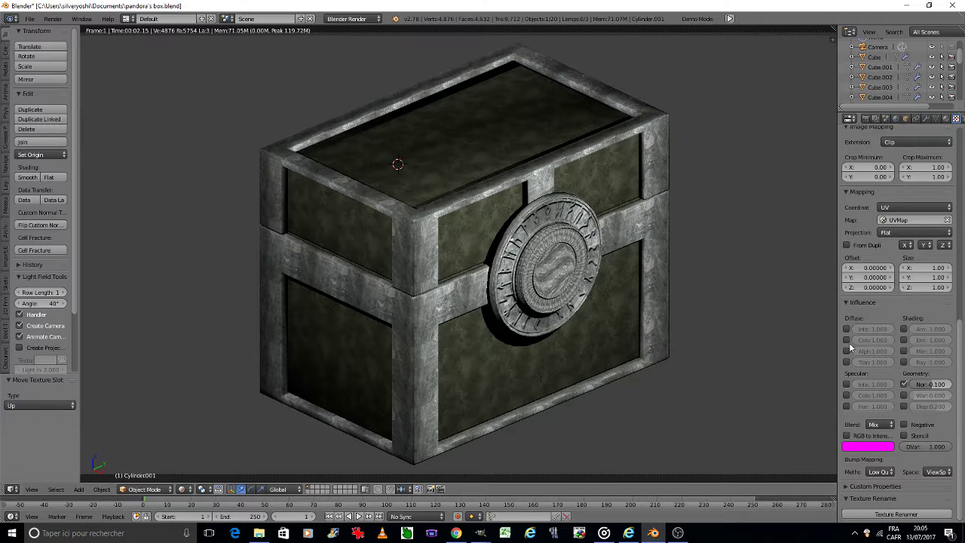
click(877, 471)
click(859, 416)
- Set the normal strength to 0.150 and save the blend file, overwriting it
click(921, 383)
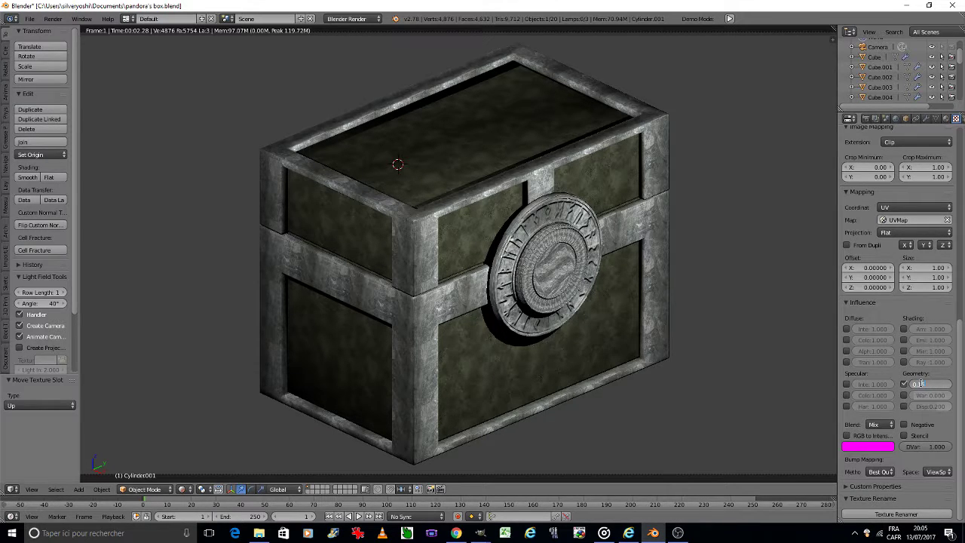
key(Return)
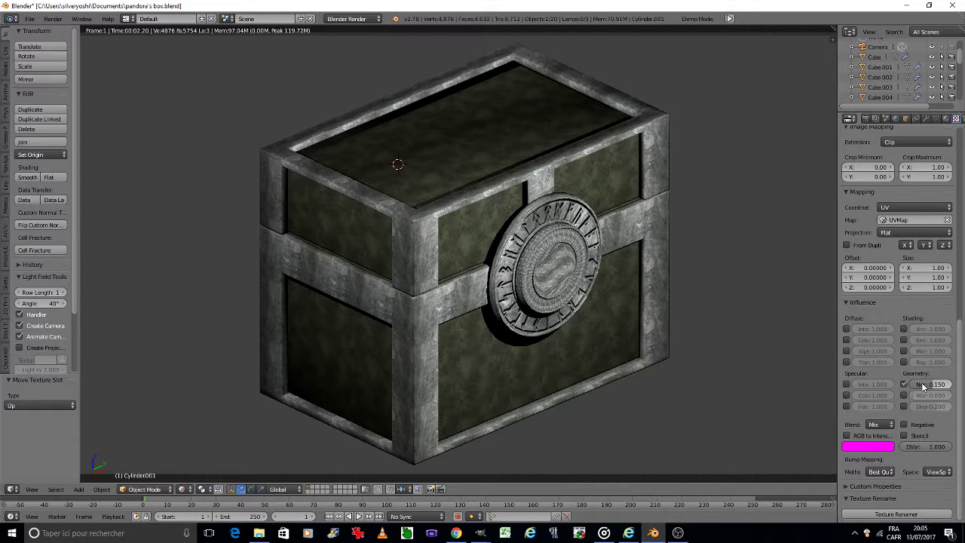
click(923, 386)
key(Return)
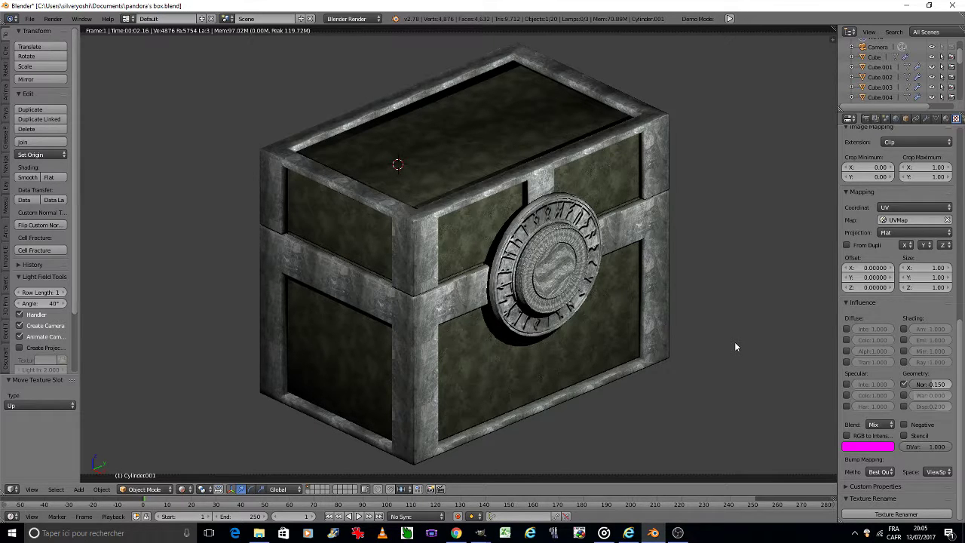
key(ctrl+s)
click(419, 366)
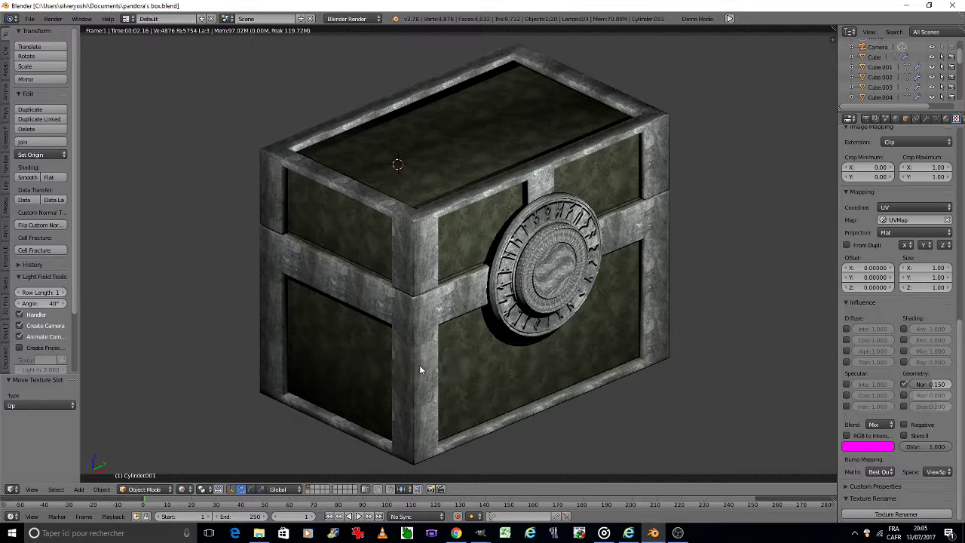
- In Solid shading, select inner ring Cylinder.000 and give its texture Global coordinates and Cube projection
click(186, 488)
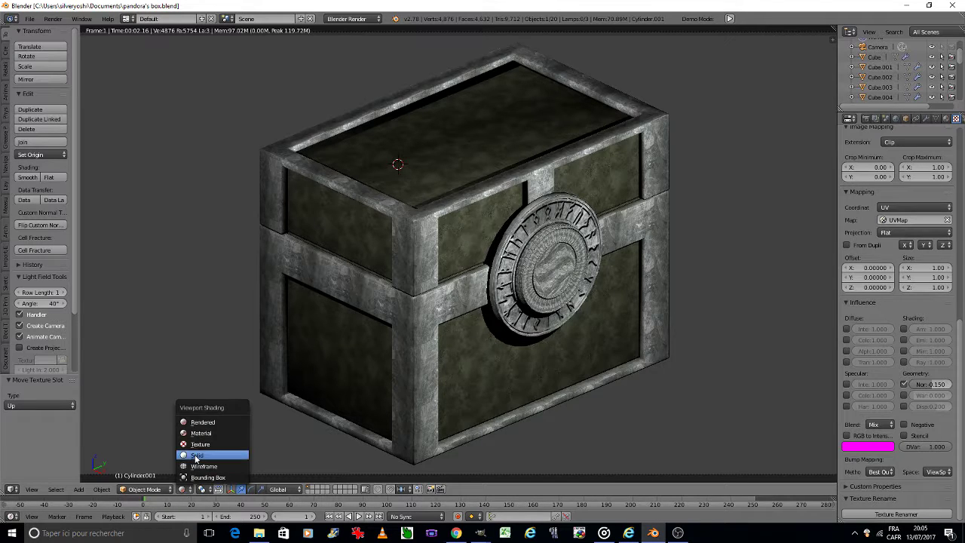
click(199, 457)
right_click(553, 295)
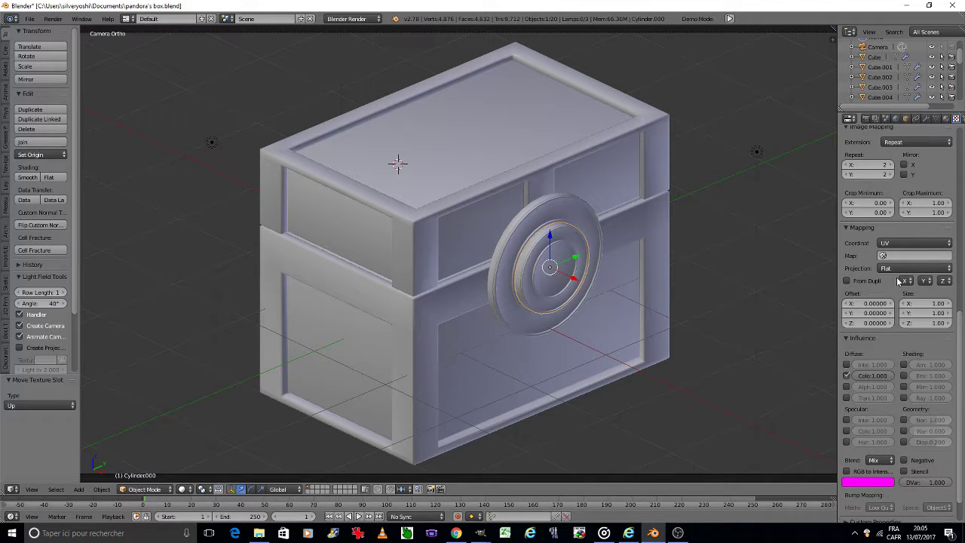
click(902, 243)
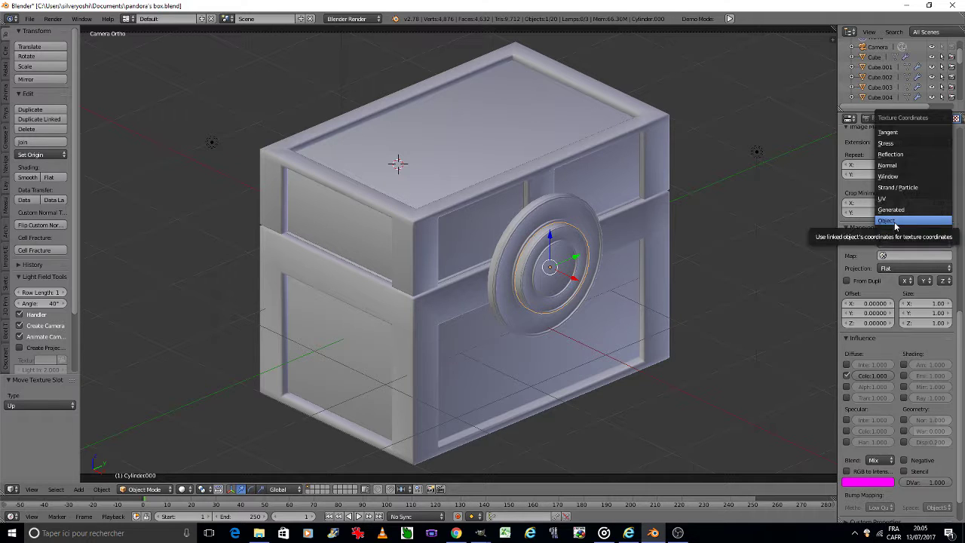
click(894, 232)
click(901, 255)
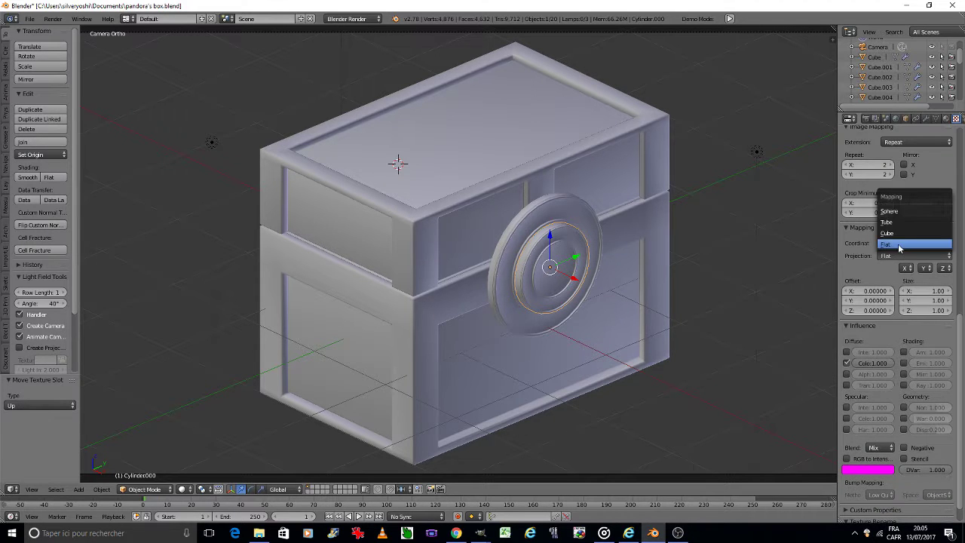
click(898, 230)
scroll(909, 279, up, 2)
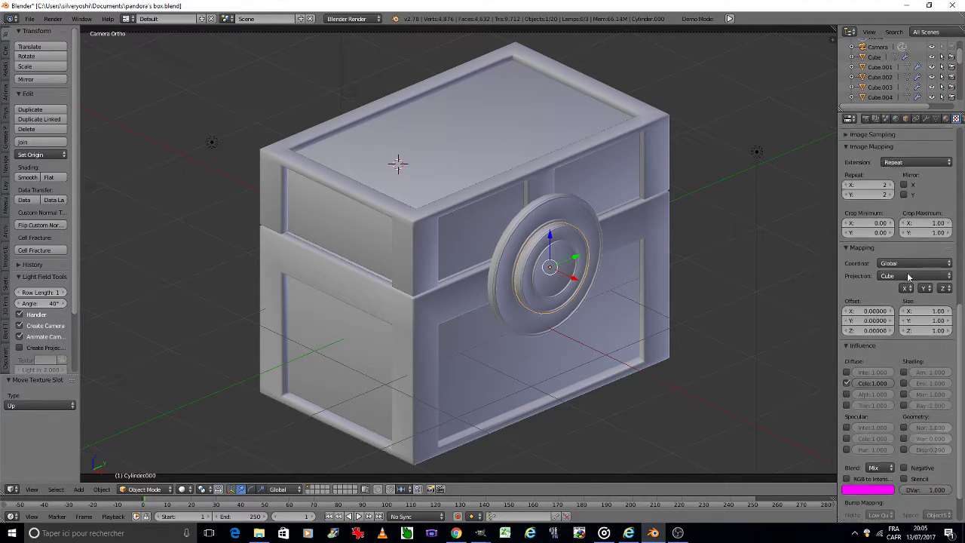
scroll(910, 275, up, 5)
scroll(910, 270, up, 5)
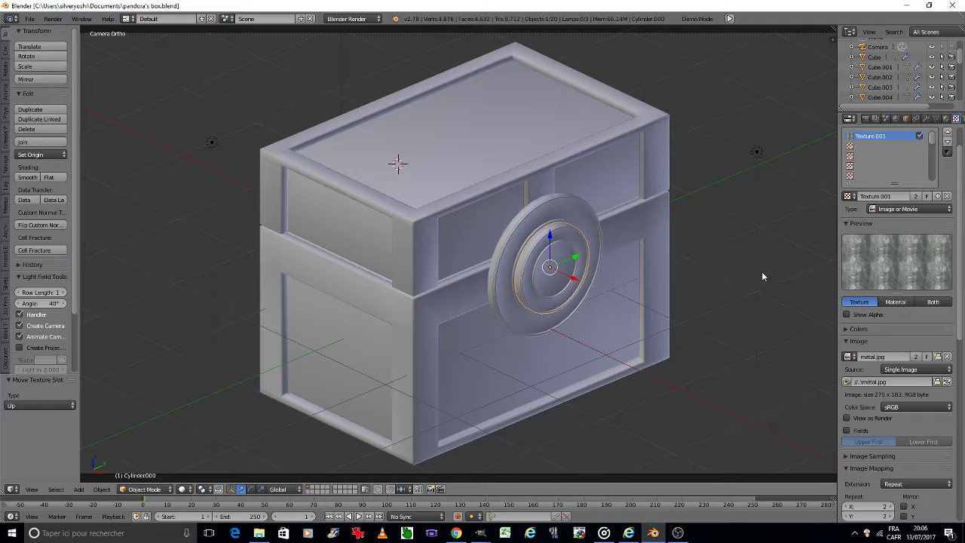
- Add a new texture in the second slot using the image cercle runique.jpg
scroll(957, 187, up, 2)
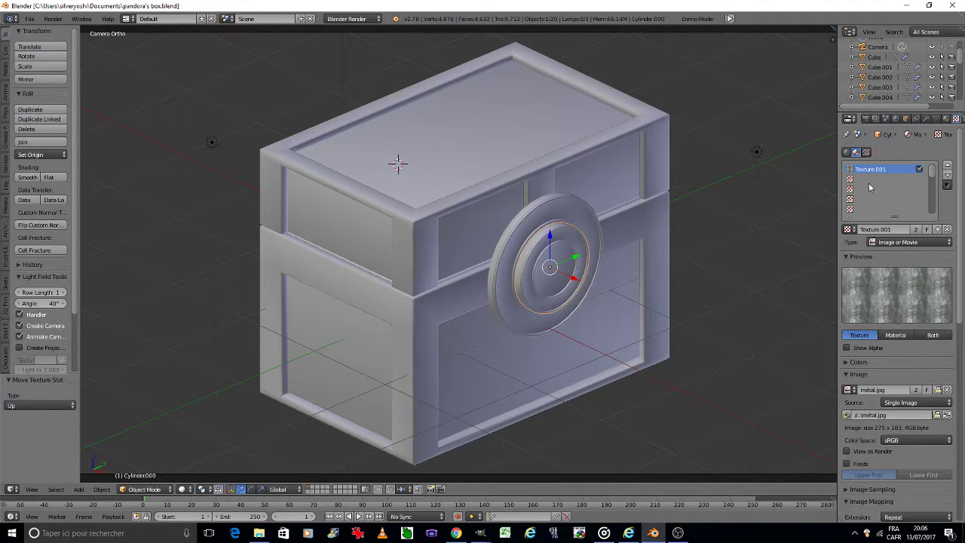
click(869, 181)
click(887, 230)
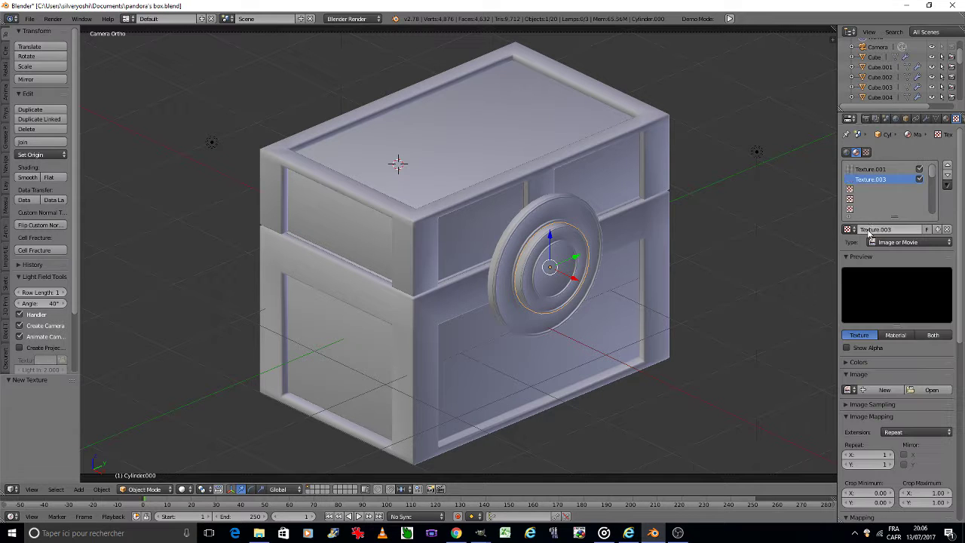
click(933, 390)
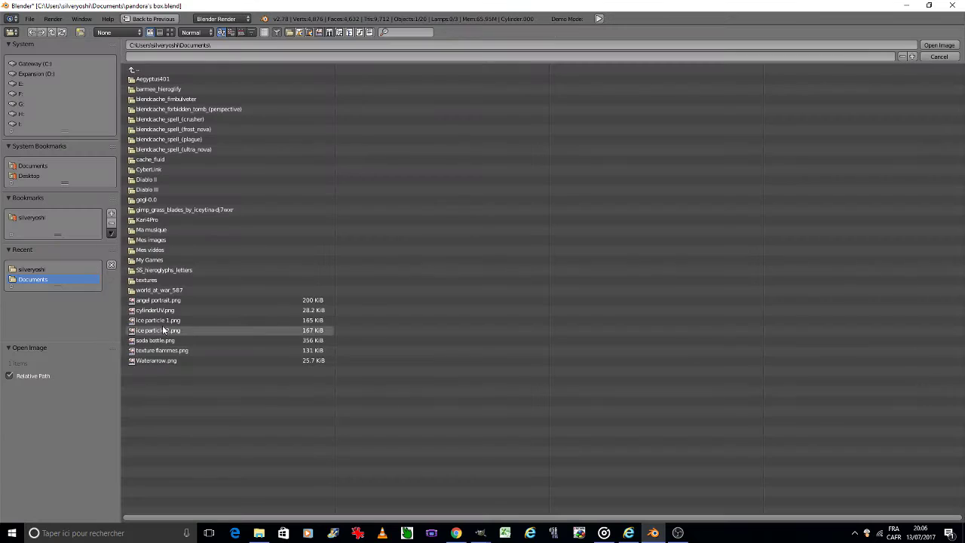
click(66, 269)
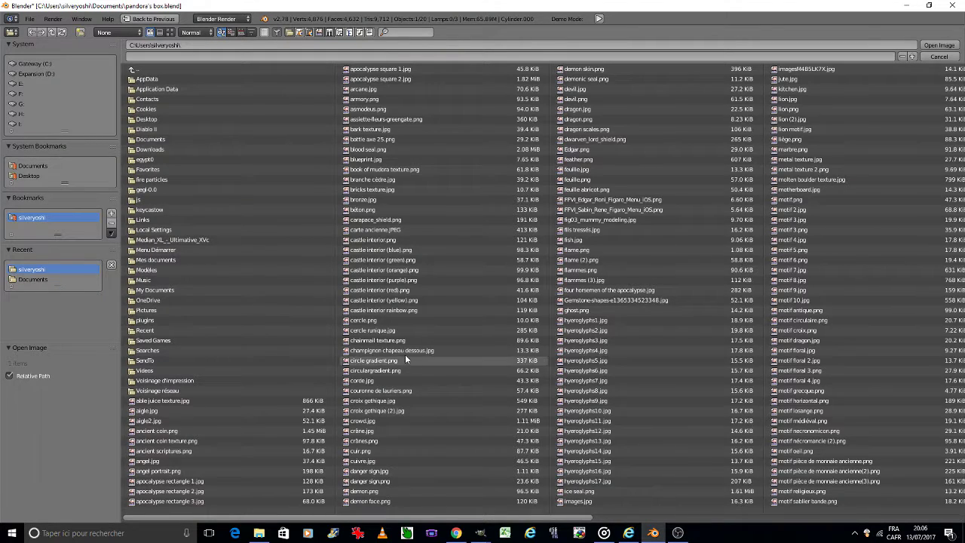
double_click(372, 330)
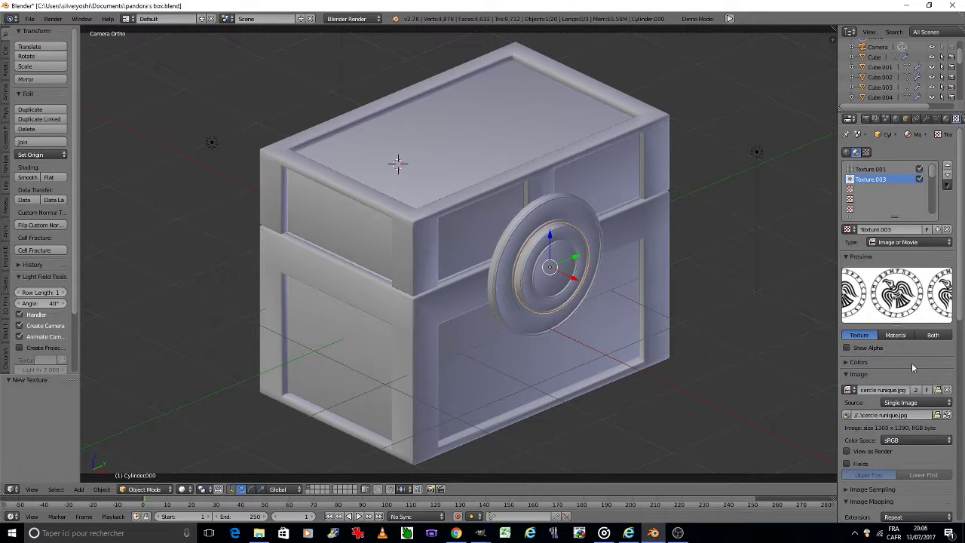
- Make the rune image drive only the Normal bump, not Diffuse Color
scroll(911, 363, down, 3)
scroll(911, 363, down, 3)
scroll(909, 364, down, 2)
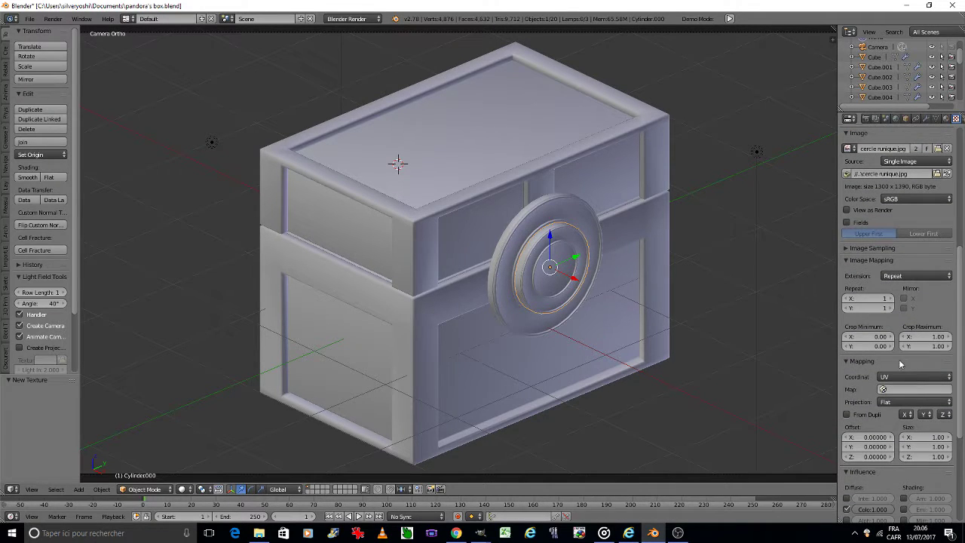
scroll(897, 359, down, 5)
click(846, 369)
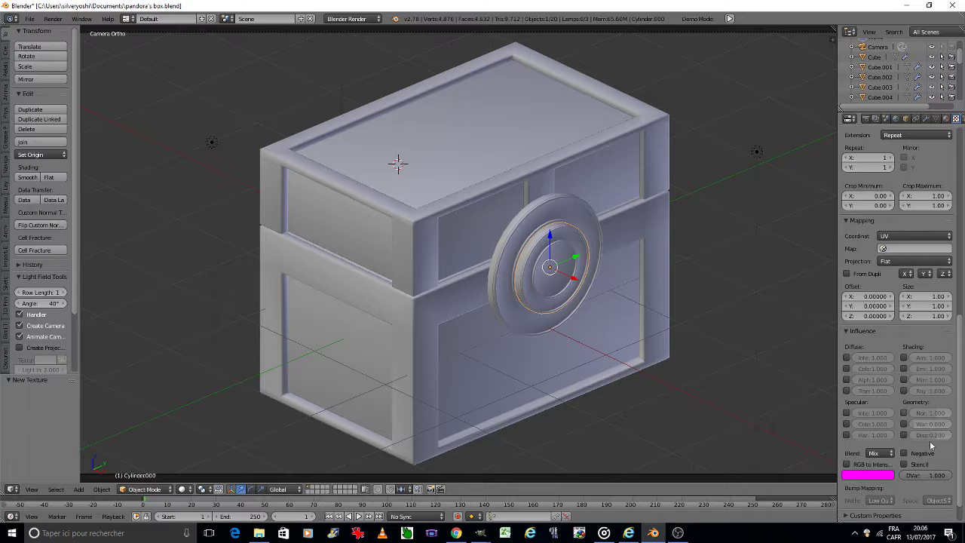
click(904, 412)
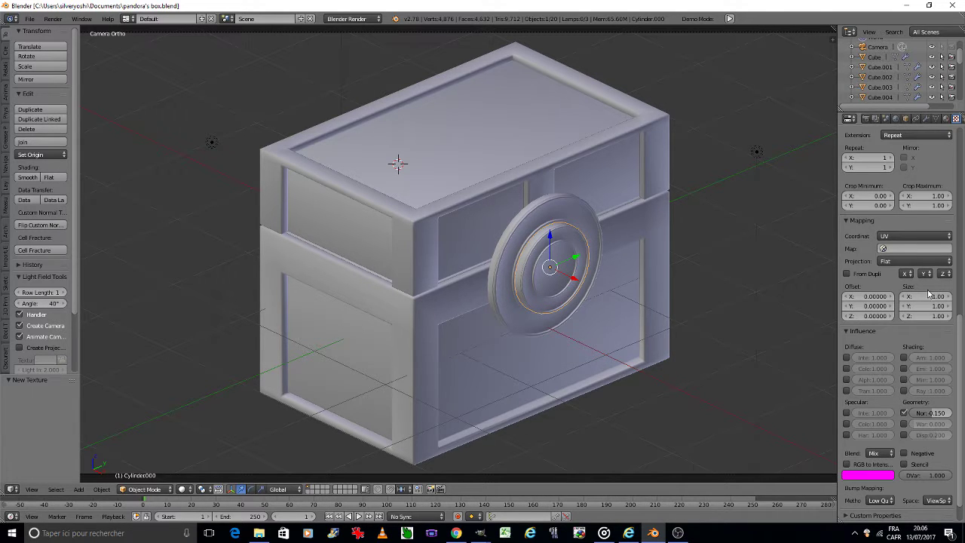
scroll(935, 248, up, 4)
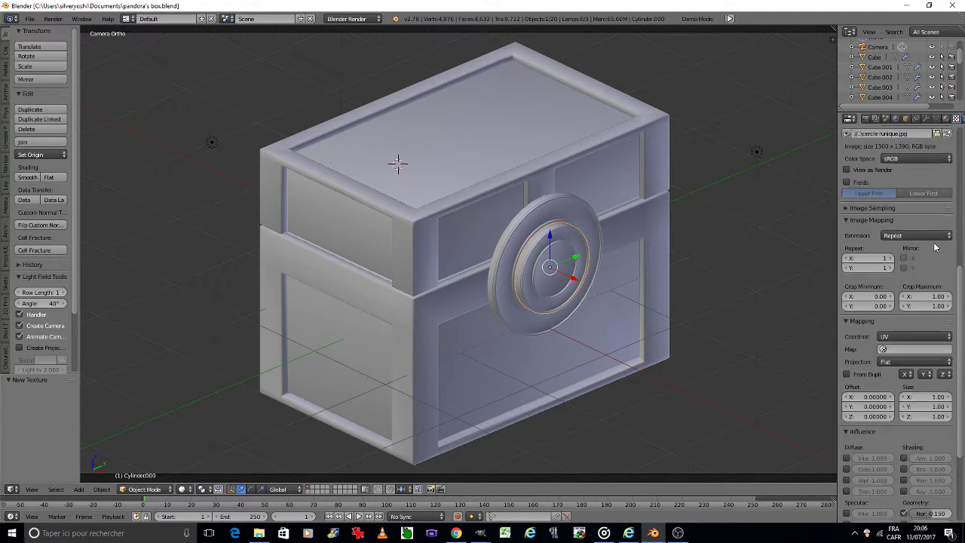
scroll(935, 249, up, 4)
key(Tab)
click(604, 268)
- From the front view, select the inner ring's nine front faces plus its centre face, then overwrite-save the file
key(KP_Decimal)
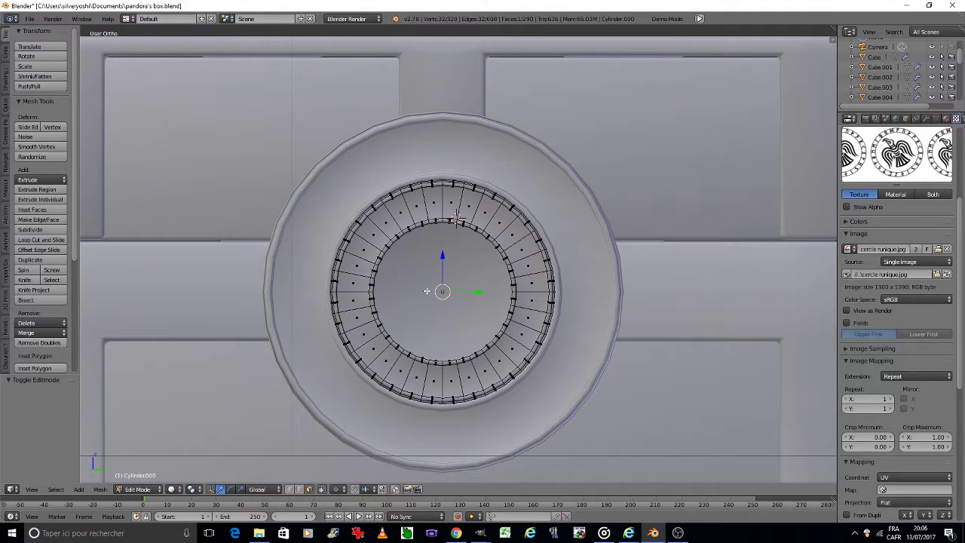
key(a)
key(a)
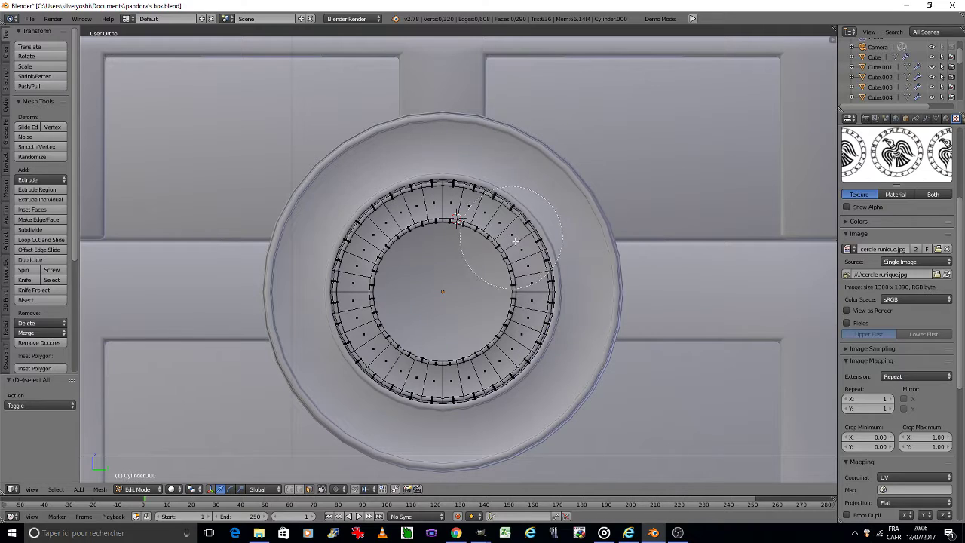
right_click(520, 248)
ctrl+right_click(532, 339)
ctrl+right_click(493, 369)
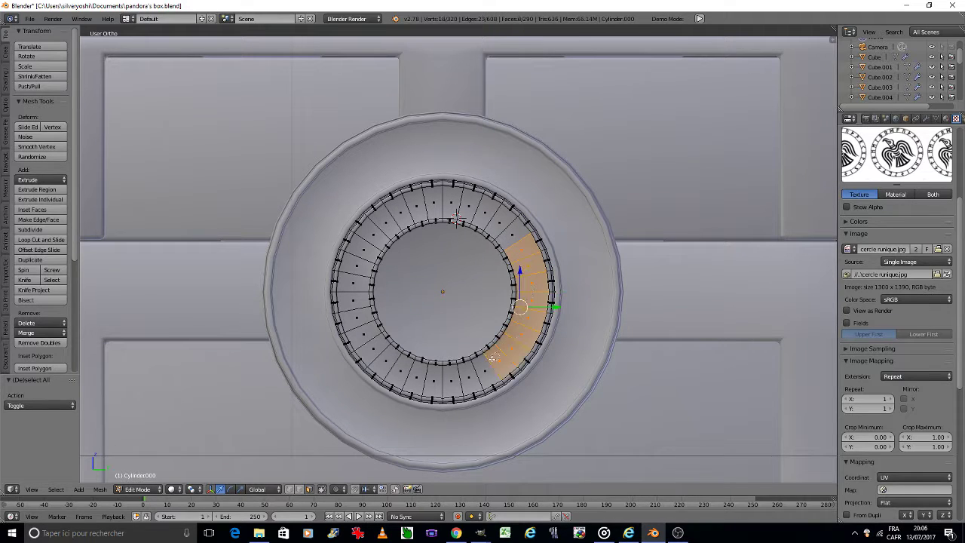
ctrl+right_click(444, 386)
ctrl+right_click(391, 364)
ctrl+right_click(351, 320)
ctrl+right_click(354, 247)
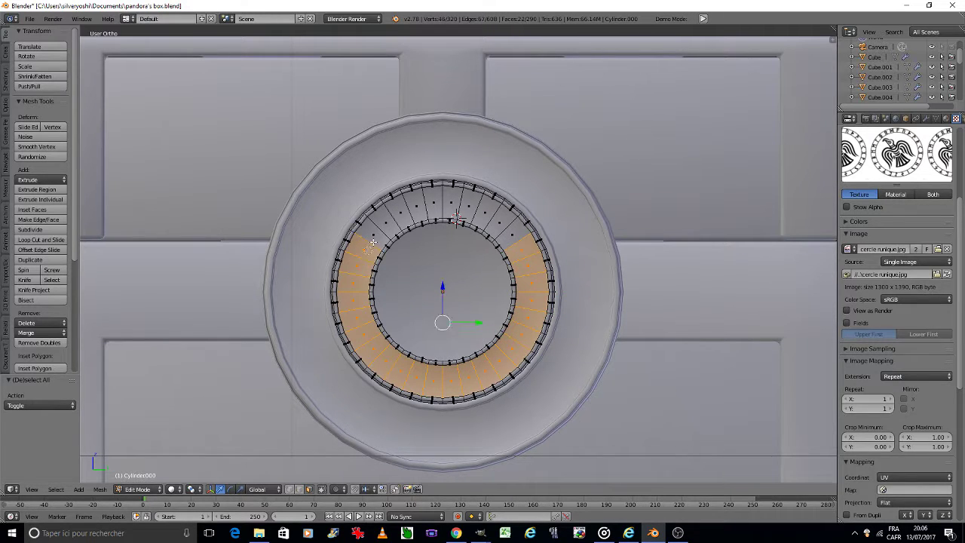
ctrl+right_click(437, 197)
ctrl+right_click(515, 234)
ctrl+right_click(442, 291)
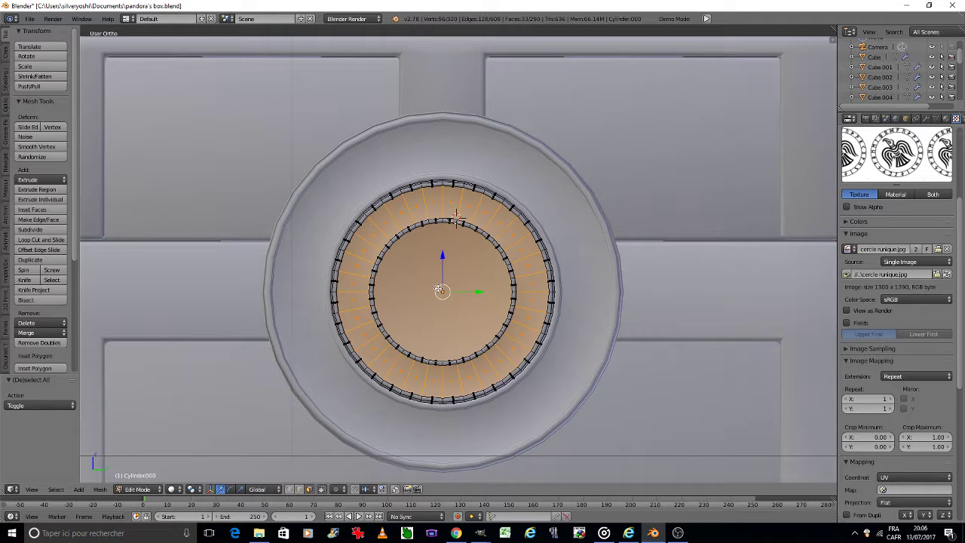
key(ctrl+s)
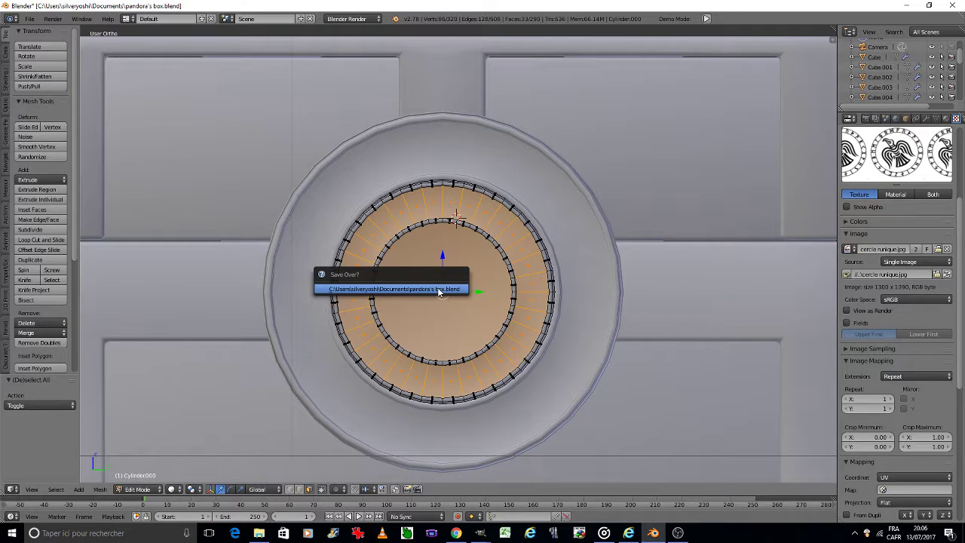
click(439, 290)
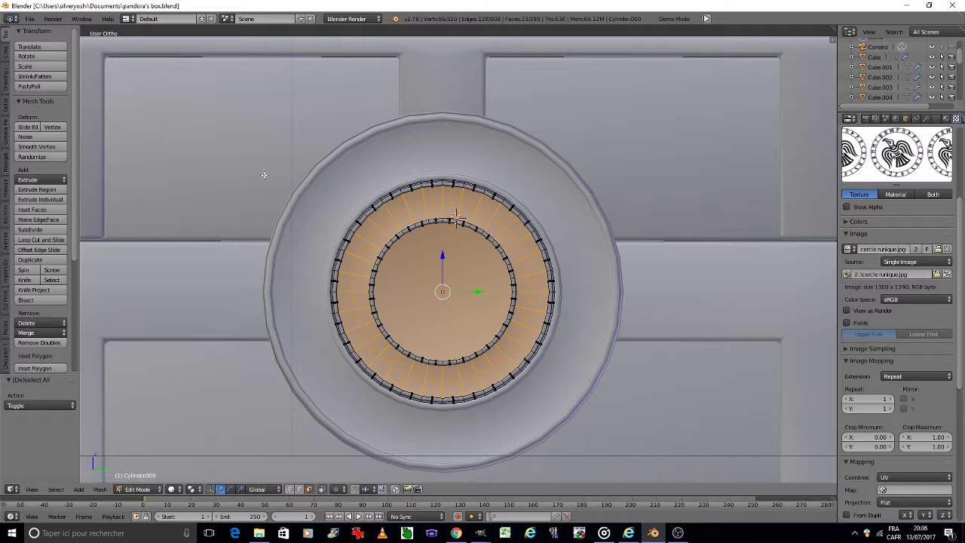
- Unwrap the selected lock faces in the UV Editing layout
click(127, 18)
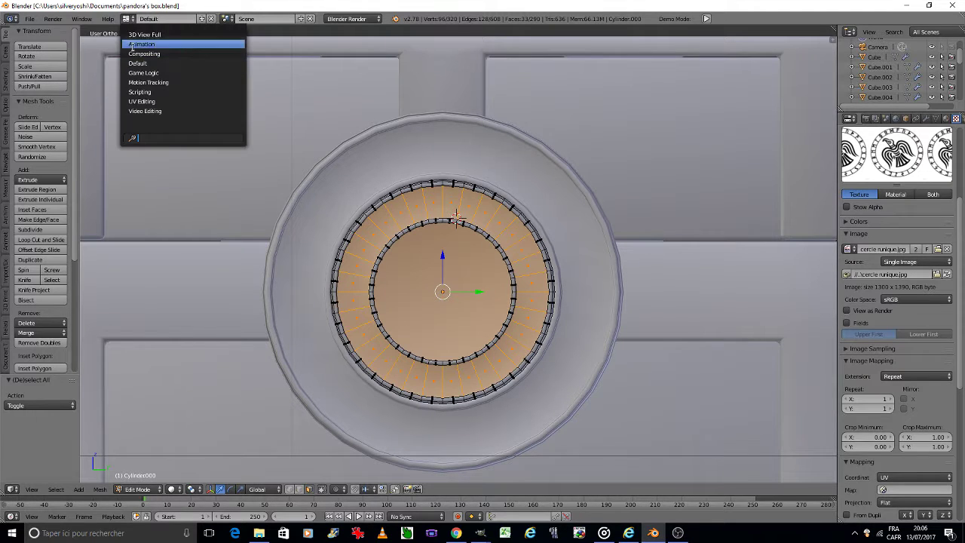
click(143, 101)
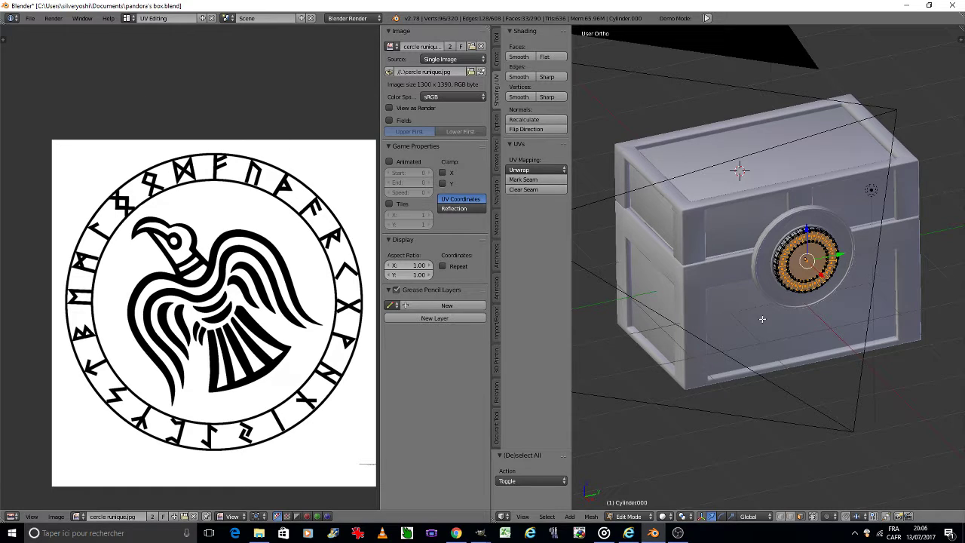
click(530, 171)
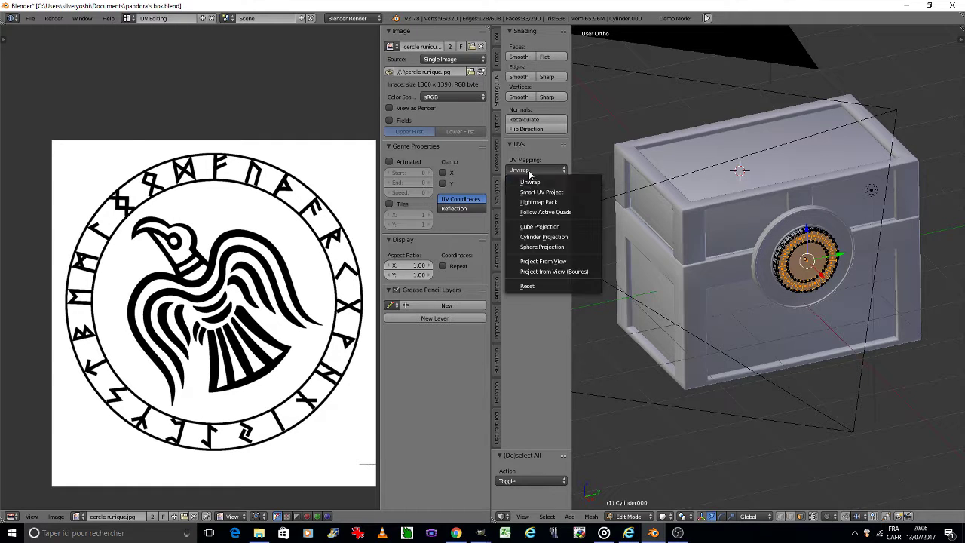
click(530, 182)
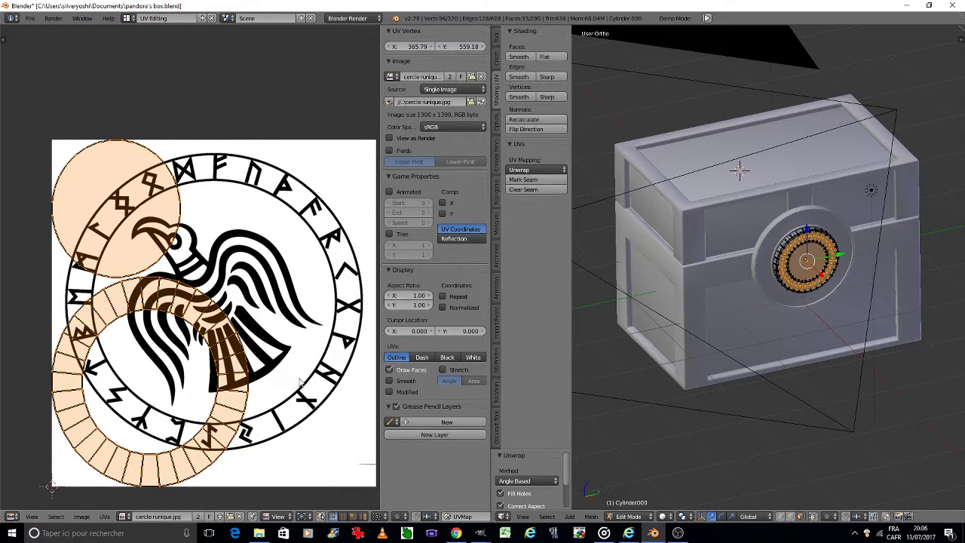
- Move, stretch and scale the disc UV island so it covers the raven at the image centre
right_click(121, 196)
key(g)
click(228, 293)
key(s)
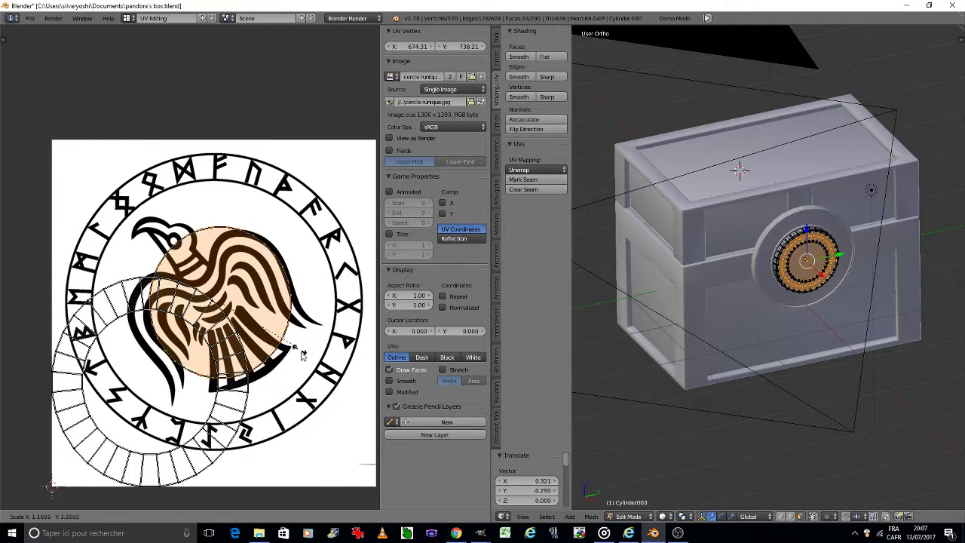
click(326, 390)
key(g)
key(x)
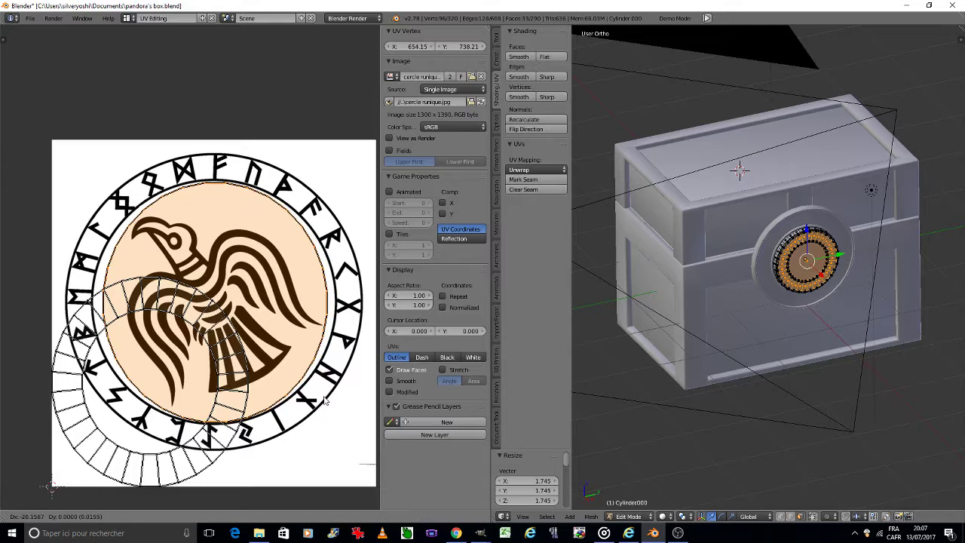
click(324, 400)
key(s)
key(x)
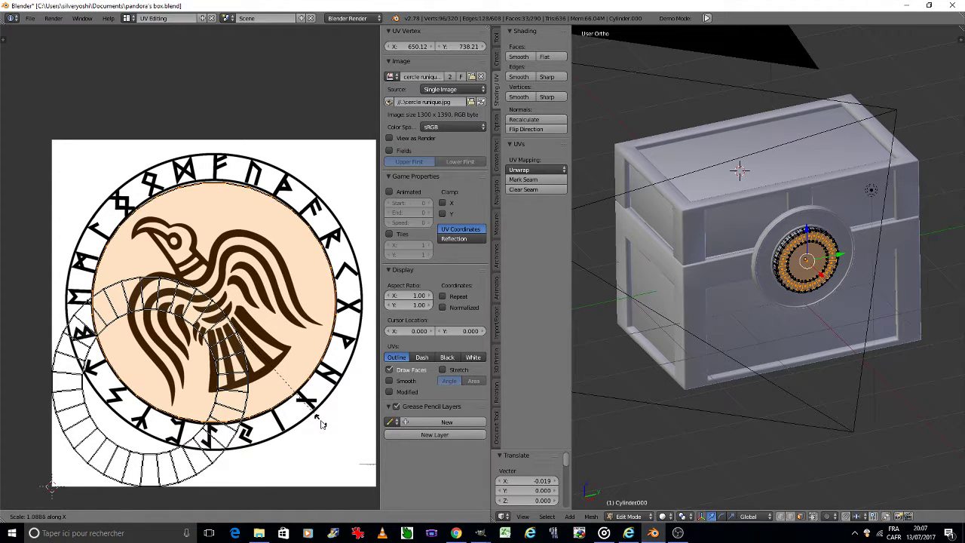
click(321, 425)
key(s)
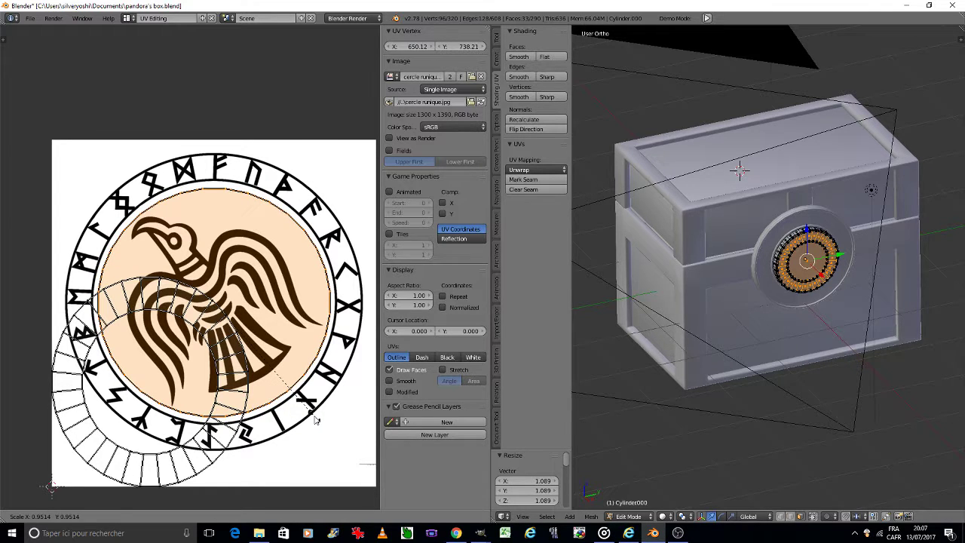
click(315, 420)
- Centre and enlarge the ring UV island by 1.419 so it sits over the outer rune band
key(l)
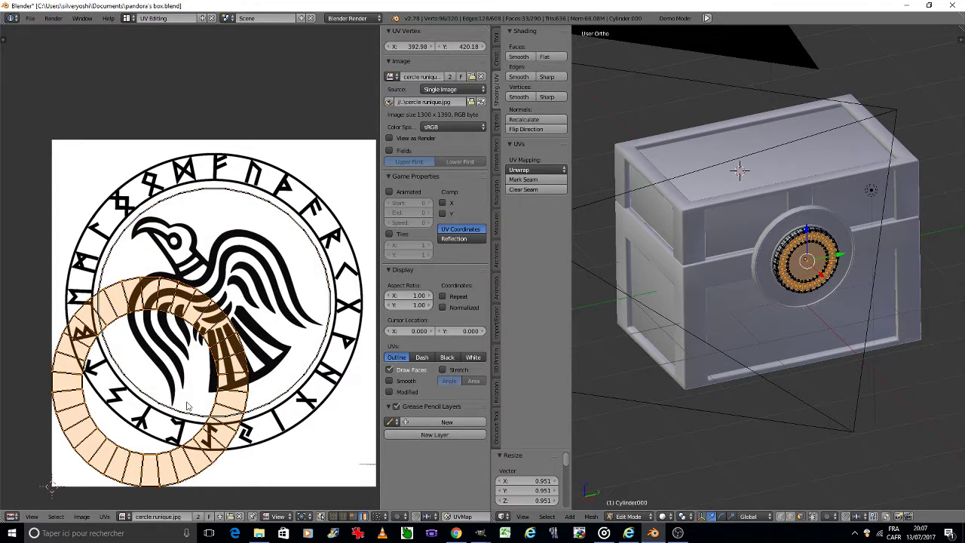
key(g)
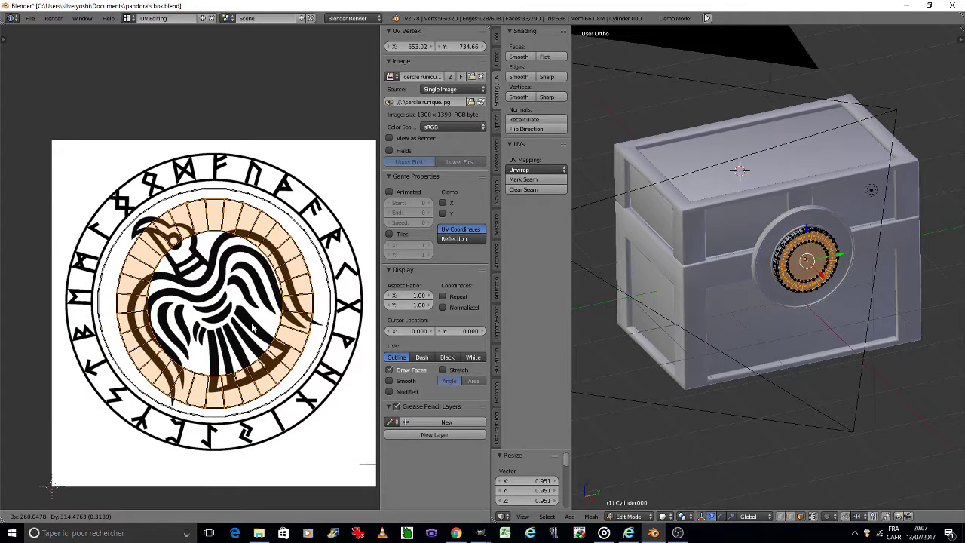
click(254, 327)
key(s)
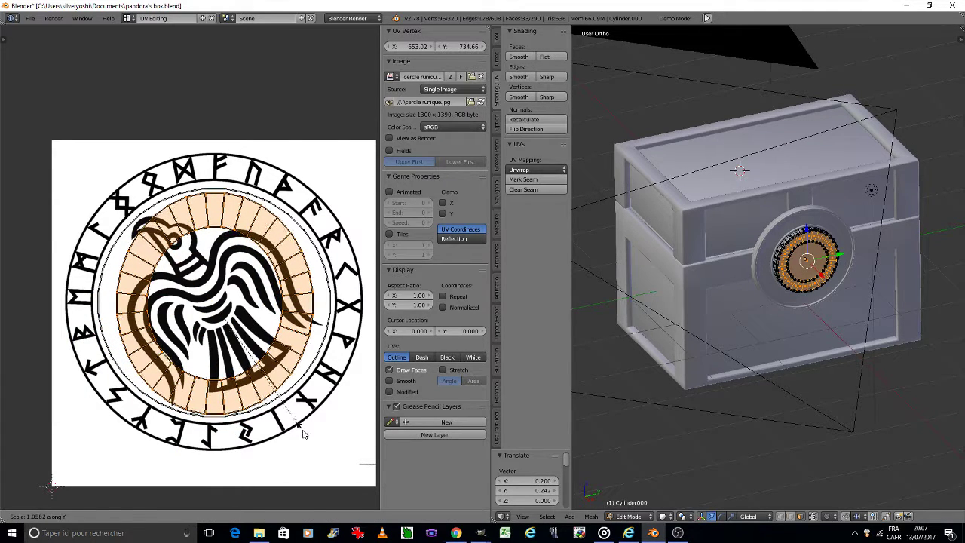
click(303, 434)
key(s)
key(x)
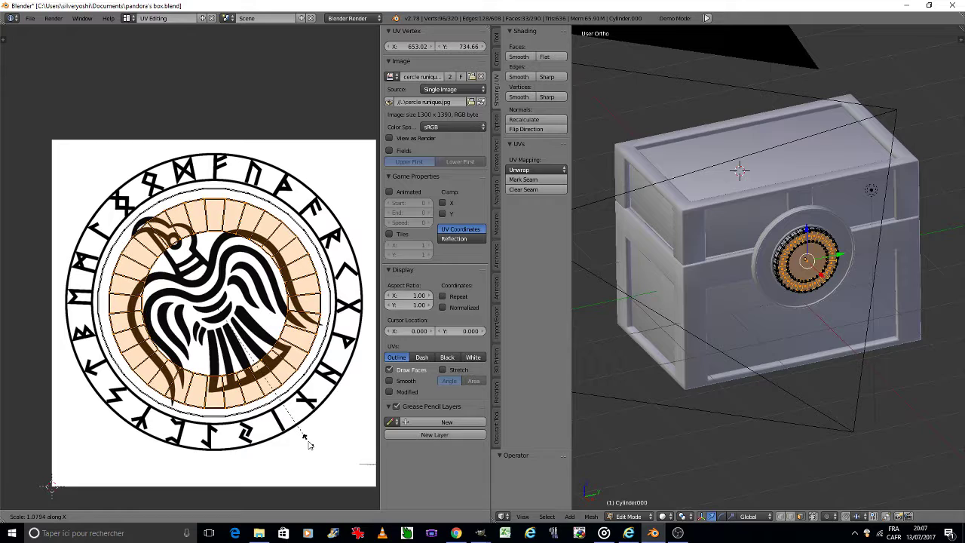
click(306, 446)
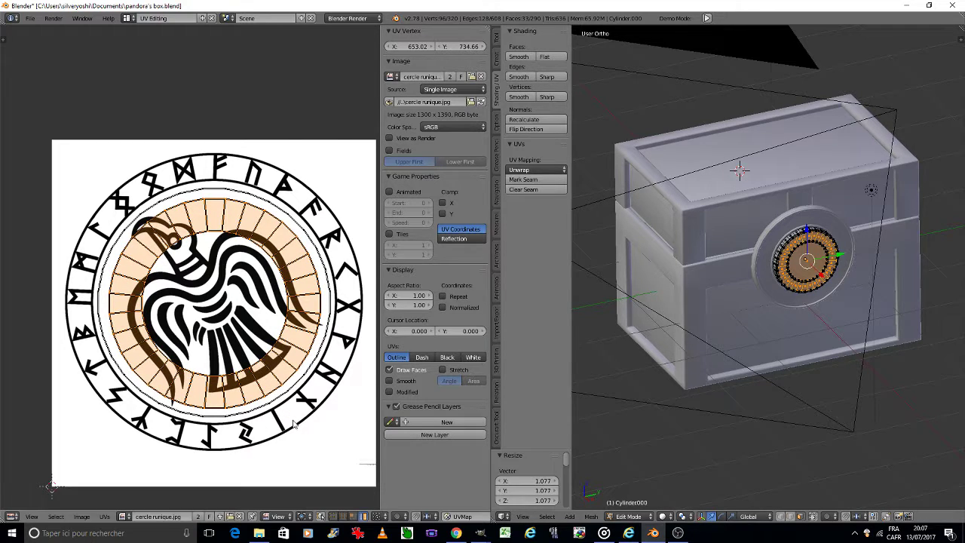
key(s)
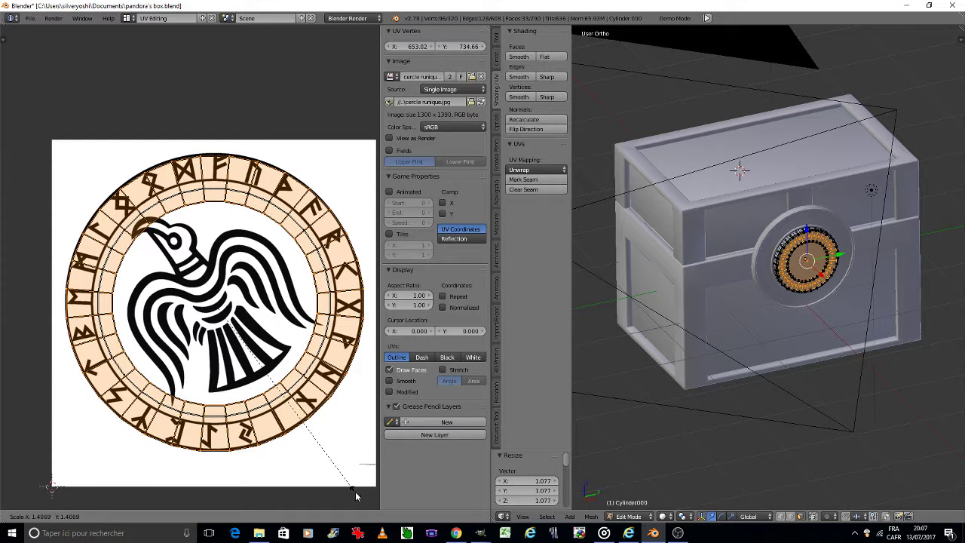
click(355, 493)
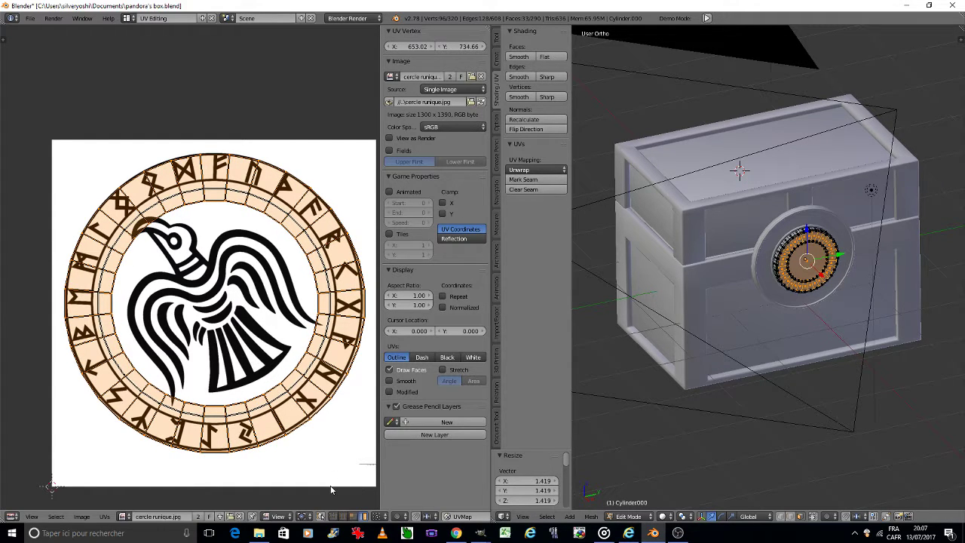
key(g)
key(y)
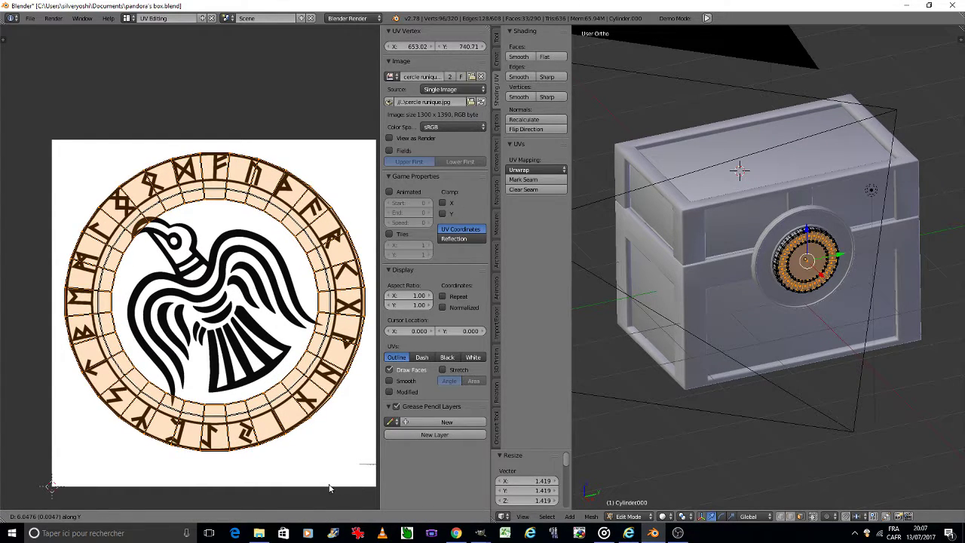
click(329, 488)
- Circle-select the ring's inner-edge UV vertices and scale them by 1.179 to meet the rune band's inner border
key(a)
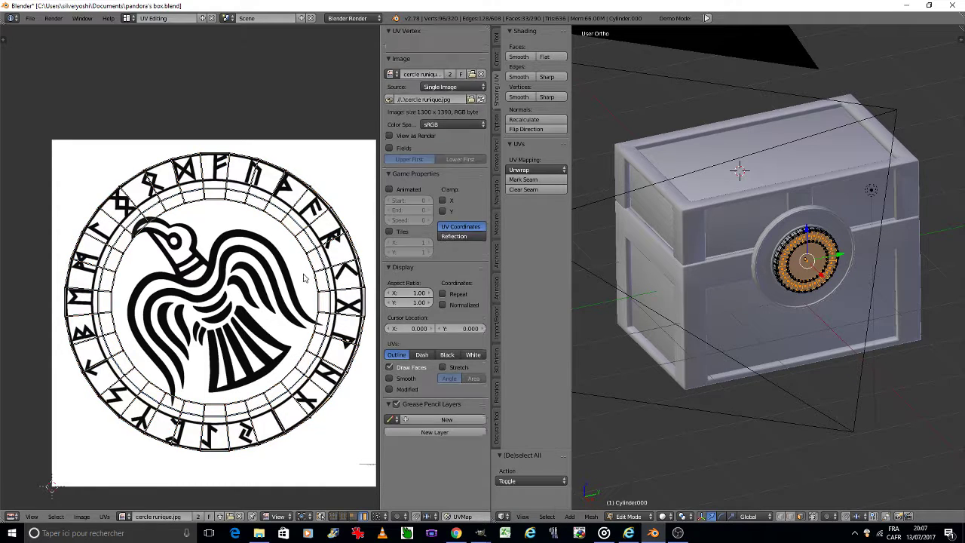
right_click(307, 270)
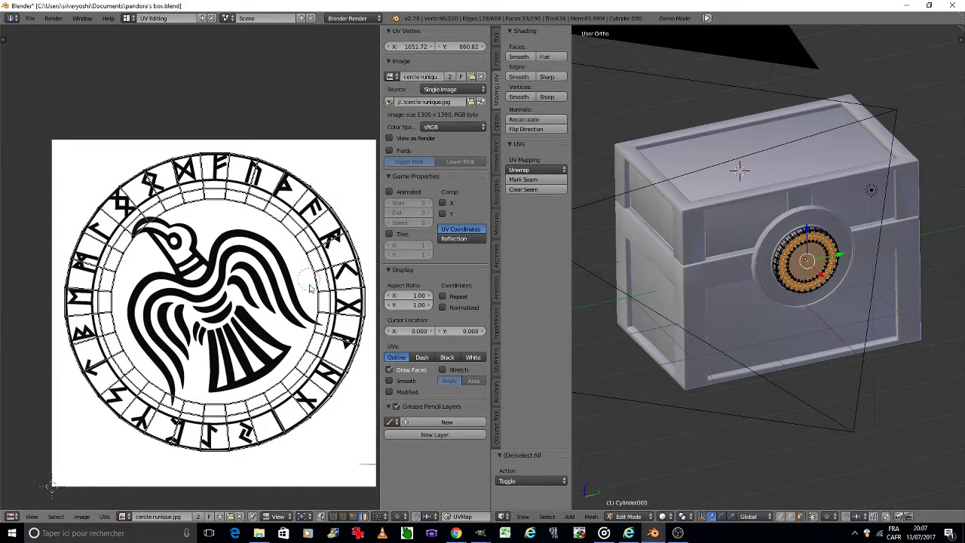
mouse_move(269, 385)
mouse_down()
mouse_move(207, 396)
mouse_move(142, 374)
mouse_move(113, 301)
mouse_move(149, 236)
mouse_move(181, 212)
mouse_move(218, 209)
mouse_move(256, 219)
mouse_move(293, 245)
mouse_move(310, 287)
mouse_up()
key(Escape)
key(s)
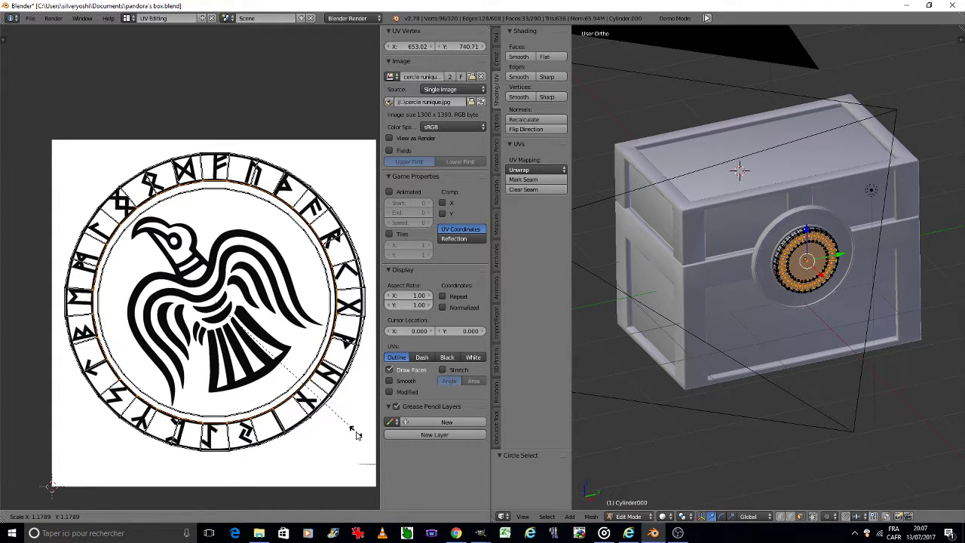
click(356, 435)
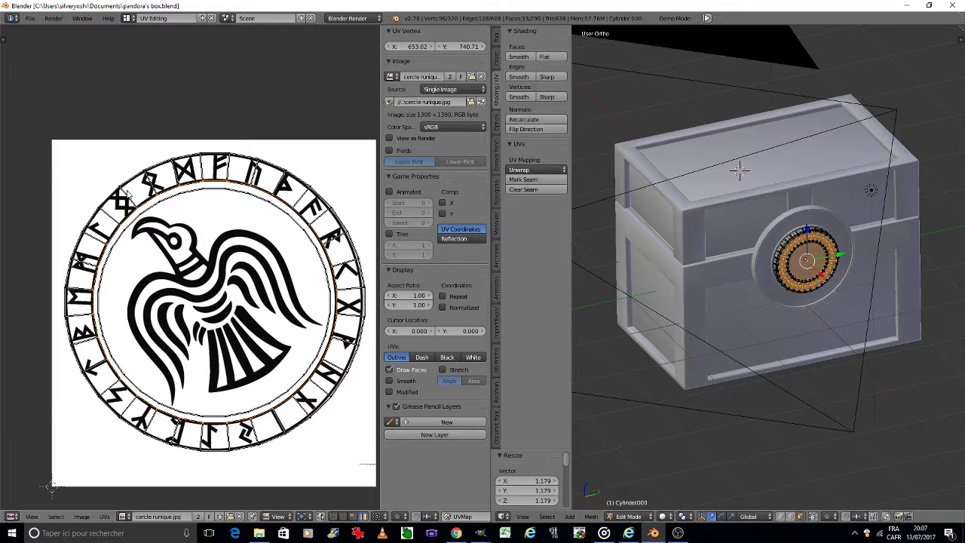
- Back in the Default layout, set the rune texture's mapping to UVMap
click(132, 18)
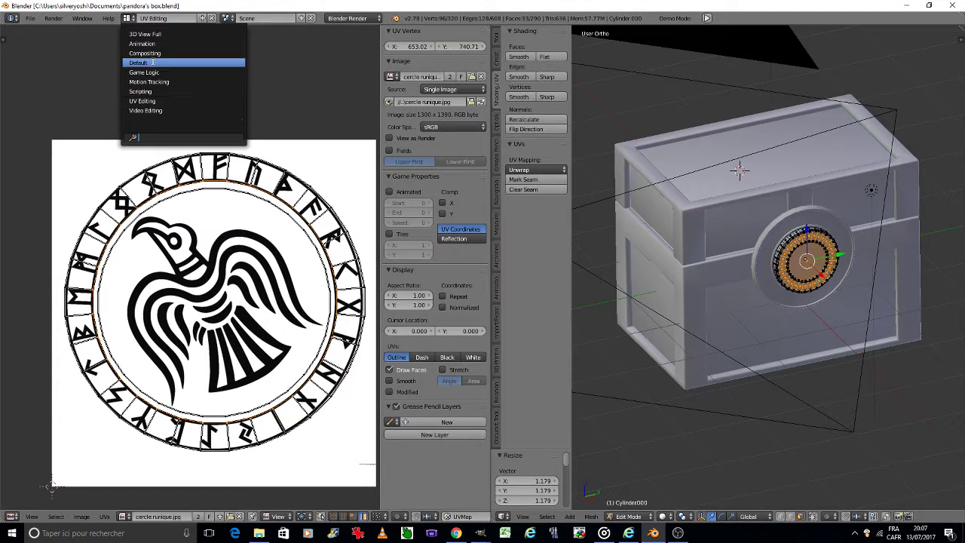
click(153, 62)
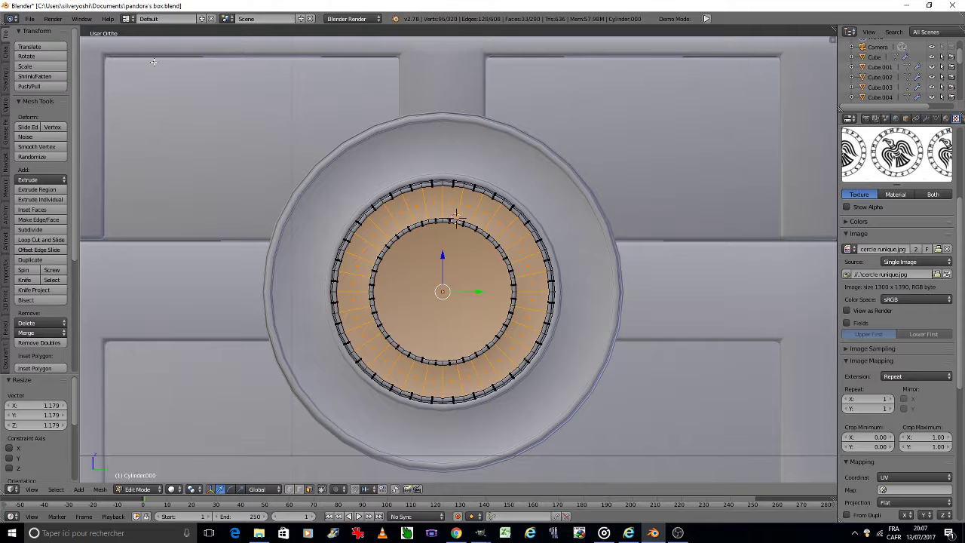
click(916, 489)
click(873, 386)
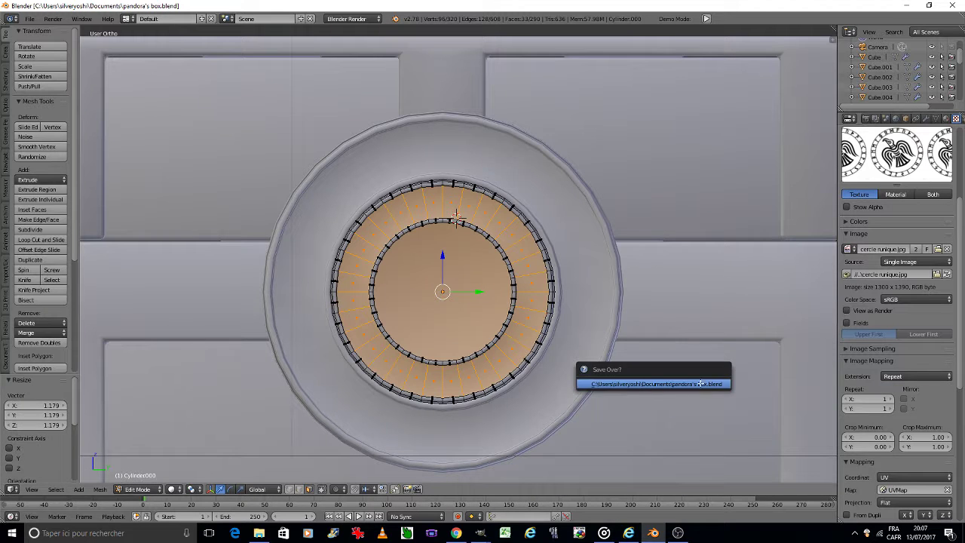
- In Object Mode, view the deselected chest through the camera with Rendered shading
key(Tab)
click(638, 380)
key(a)
key(KP_0)
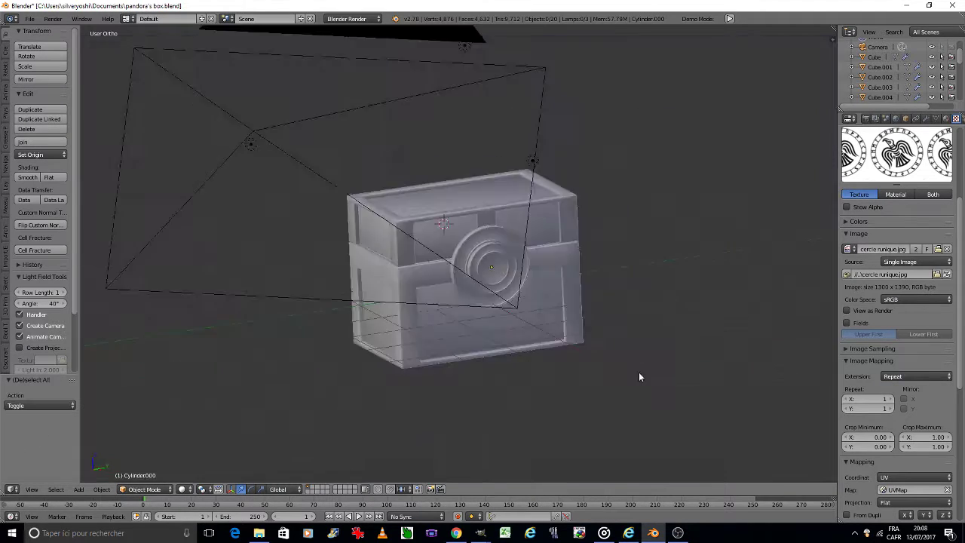
click(182, 488)
click(203, 422)
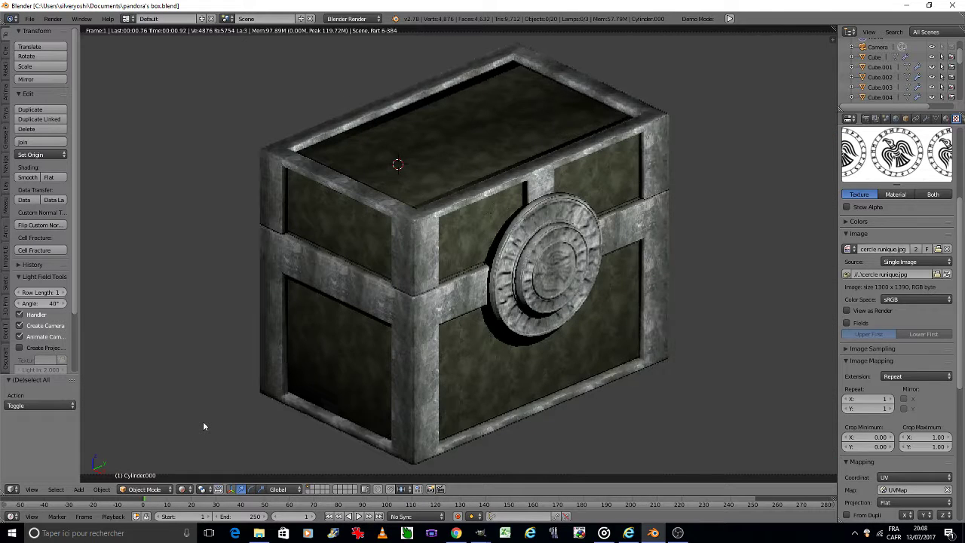
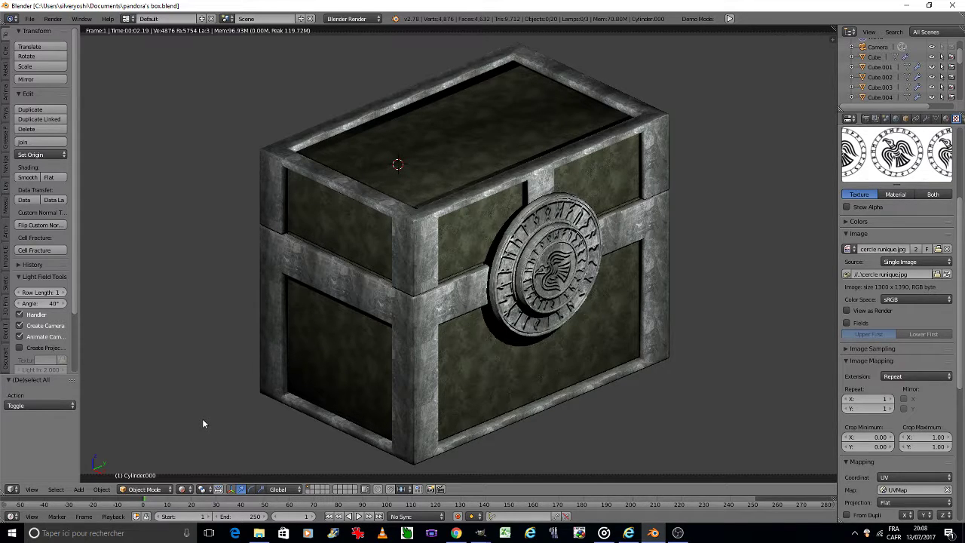
- Switch to solid shading and select the top face of Cube.001 in Edit Mode
click(187, 492)
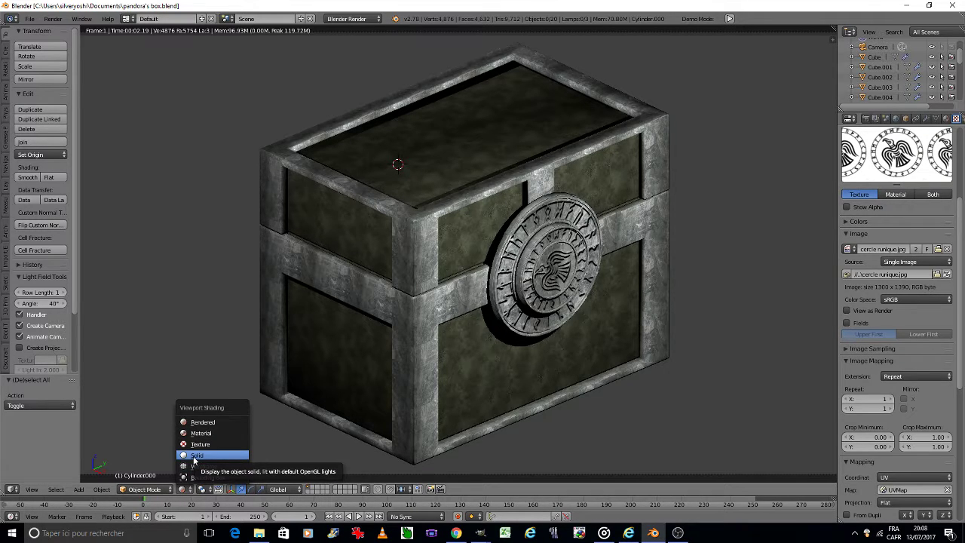
click(196, 455)
right_click(462, 141)
key(Tab)
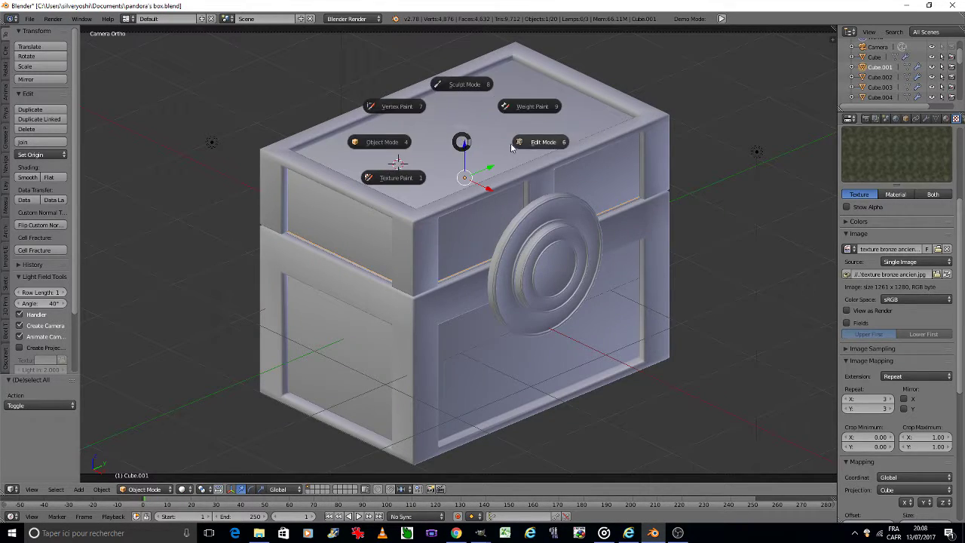
click(529, 143)
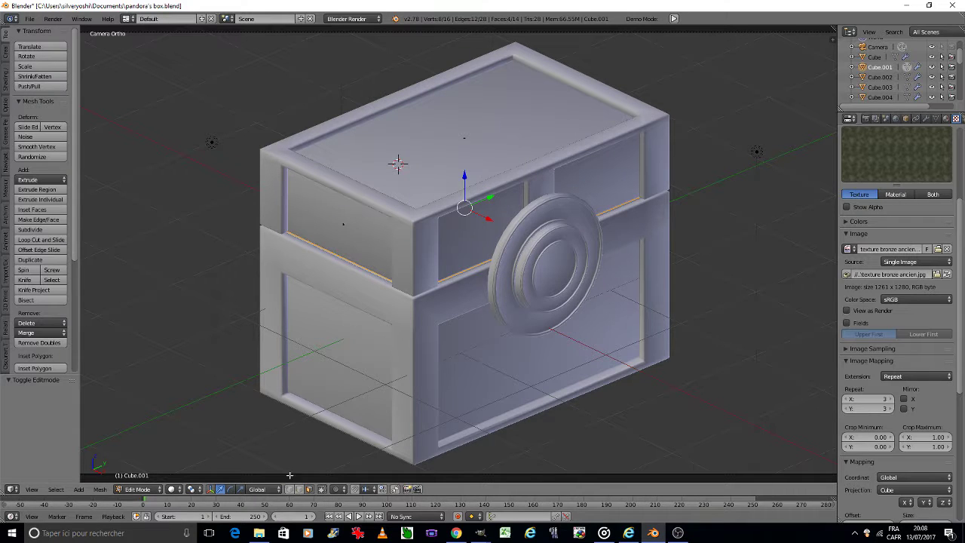
right_click(452, 144)
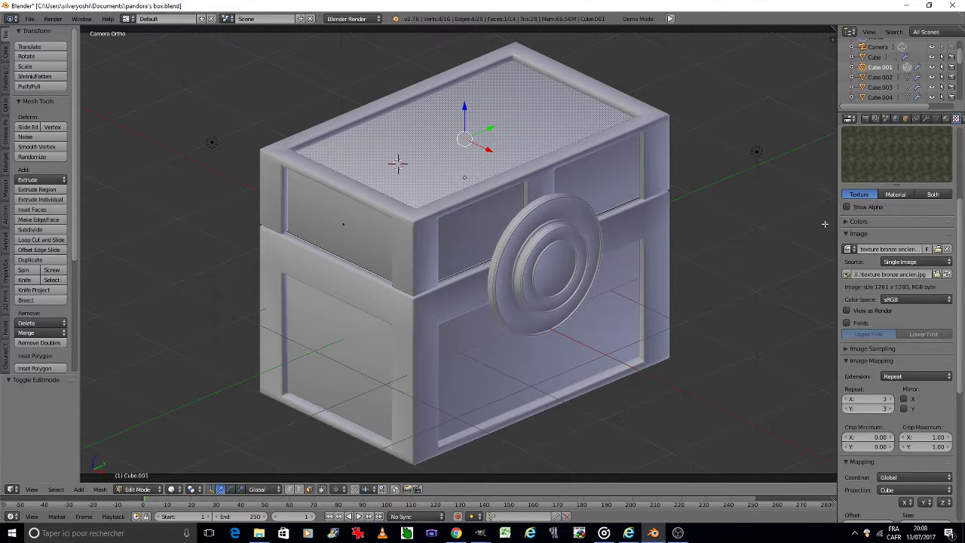
- Add a new texture, Texture.004, loaded with the four horsemen apocalypse image
scroll(897, 226, up, 5)
click(882, 159)
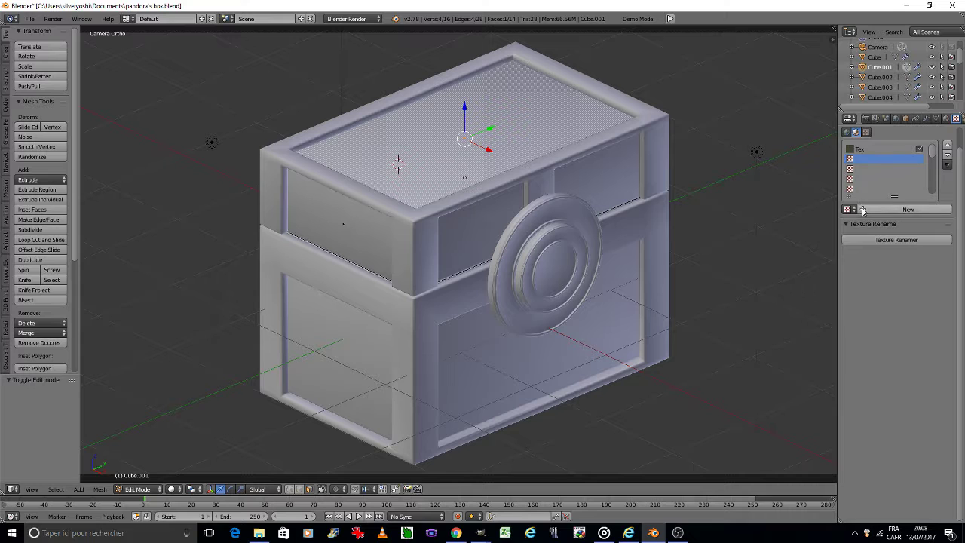
click(863, 211)
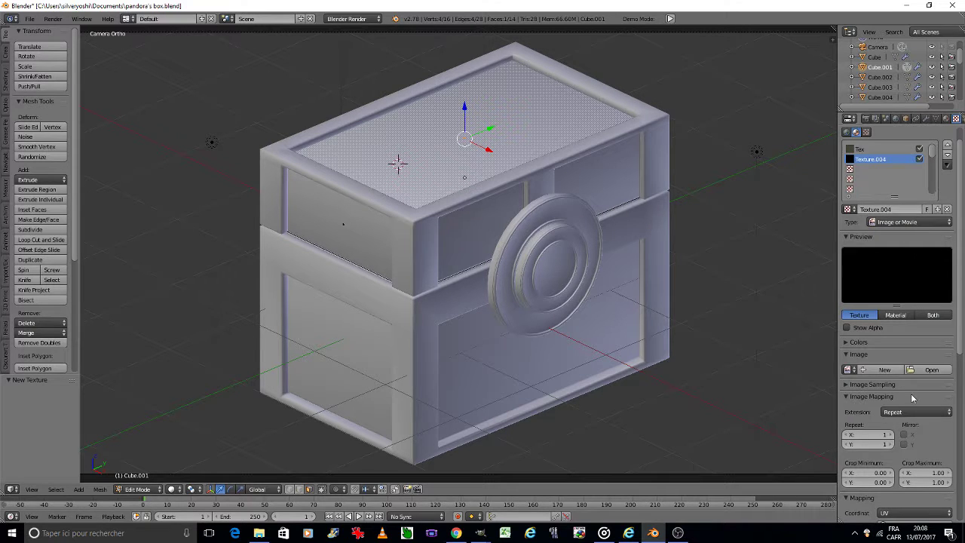
click(932, 369)
click(44, 271)
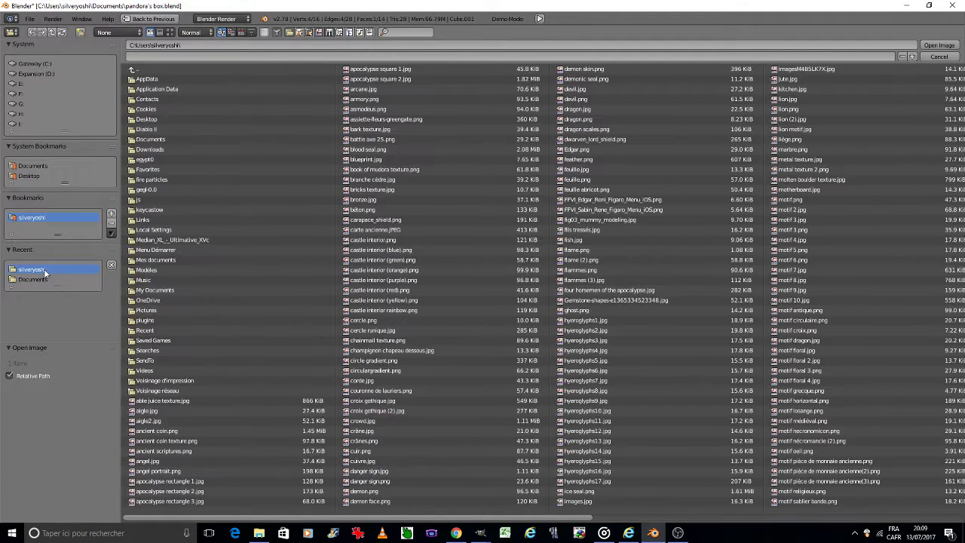
double_click(595, 291)
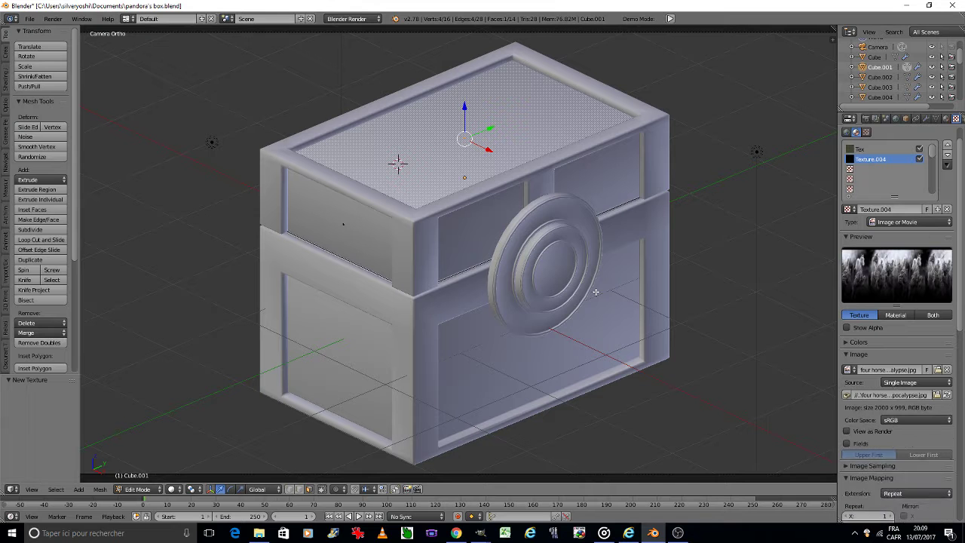
scroll(933, 407, down, 5)
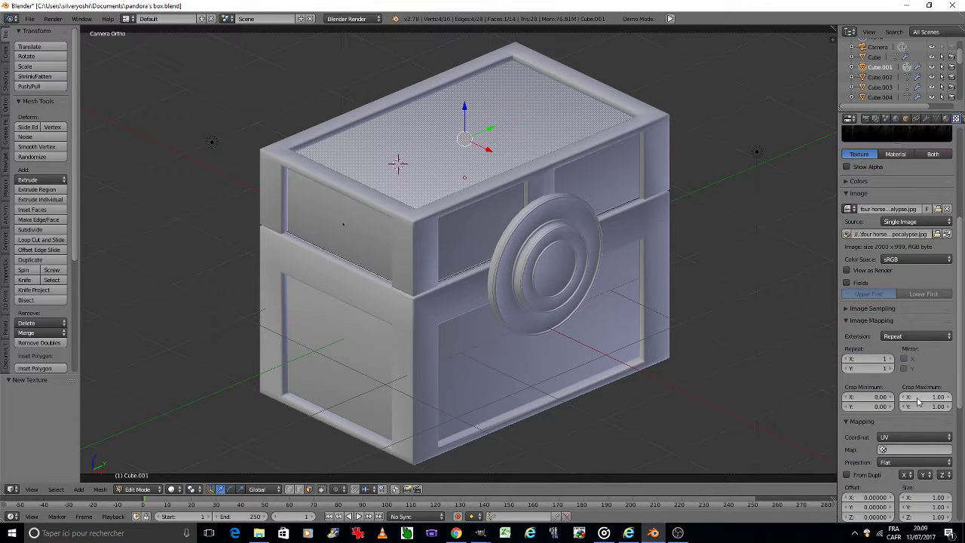
scroll(919, 400, down, 5)
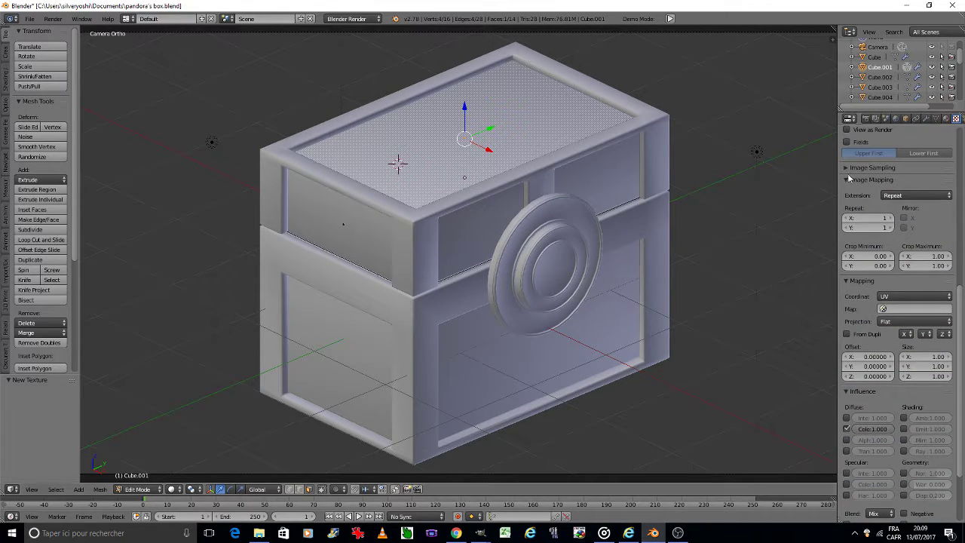
click(129, 19)
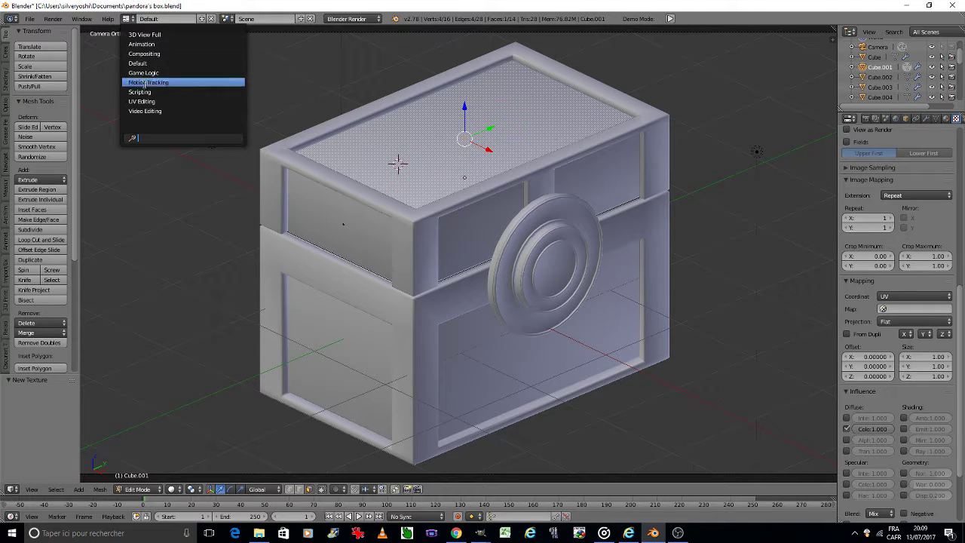
- In the UV Editing layout, pack all external images into the .blend file
click(148, 101)
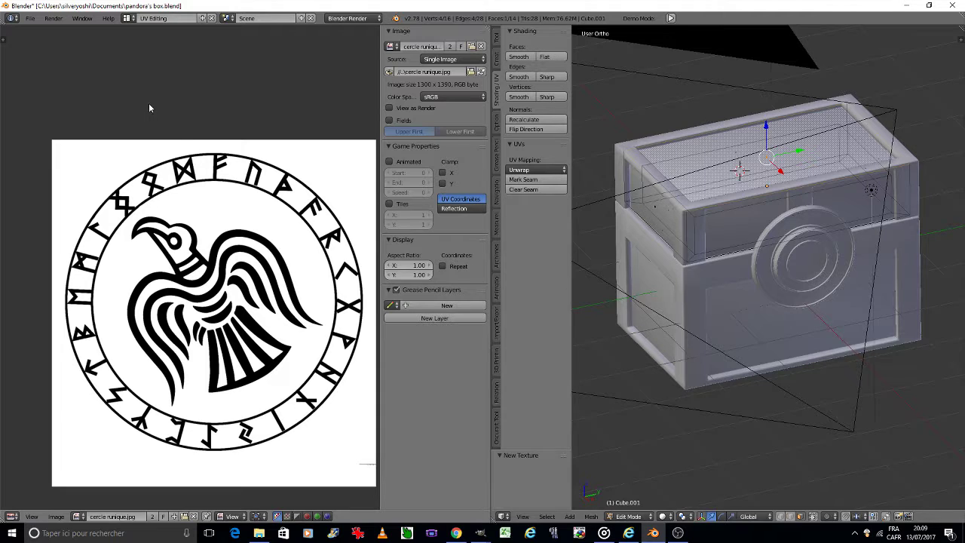
click(31, 19)
click(153, 250)
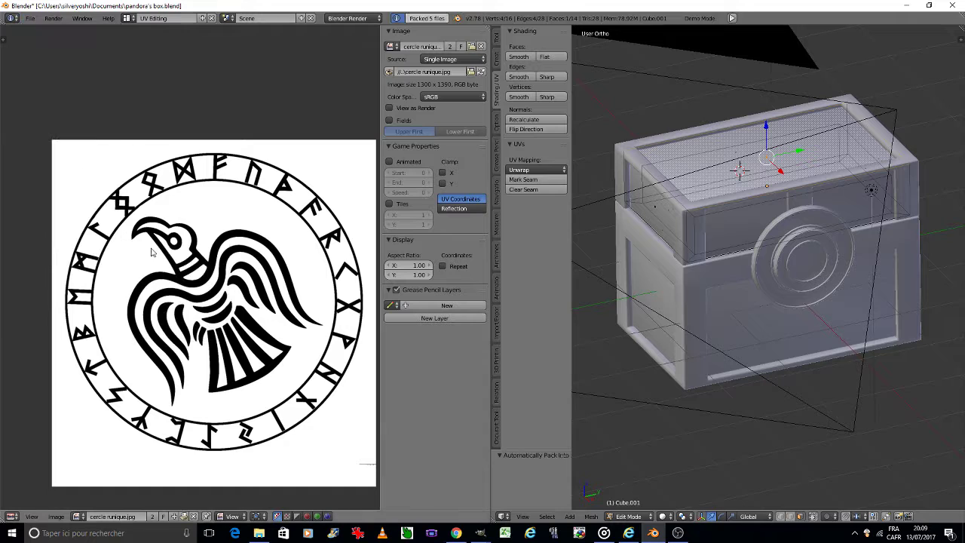
- Load the four horsemen image onto the lid face in the image editor
click(56, 517)
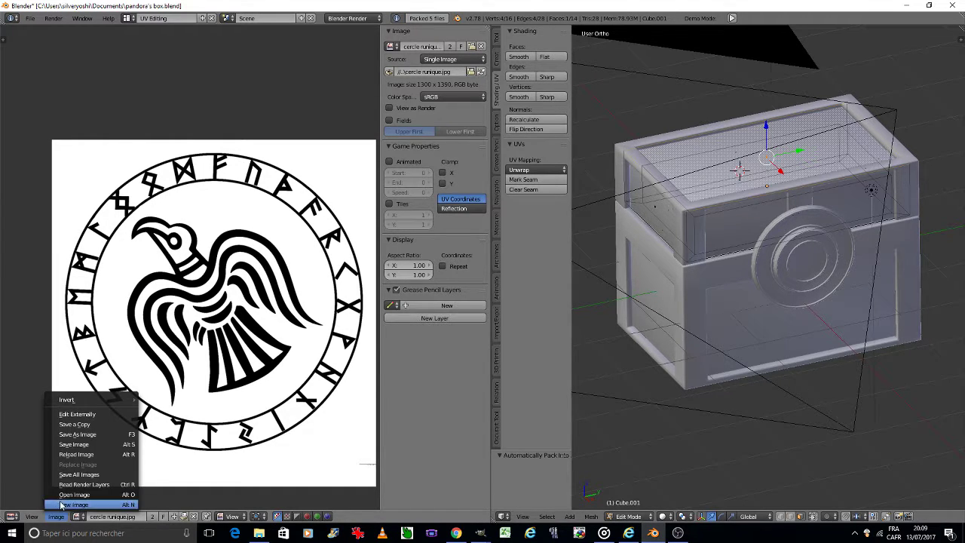
click(83, 488)
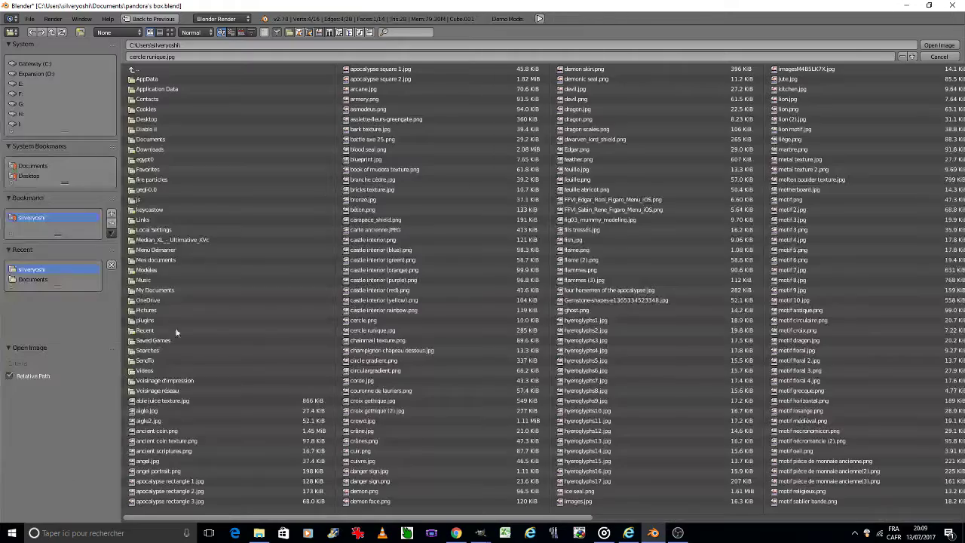
click(170, 32)
scroll(700, 369, down, 3)
scroll(701, 370, down, 1)
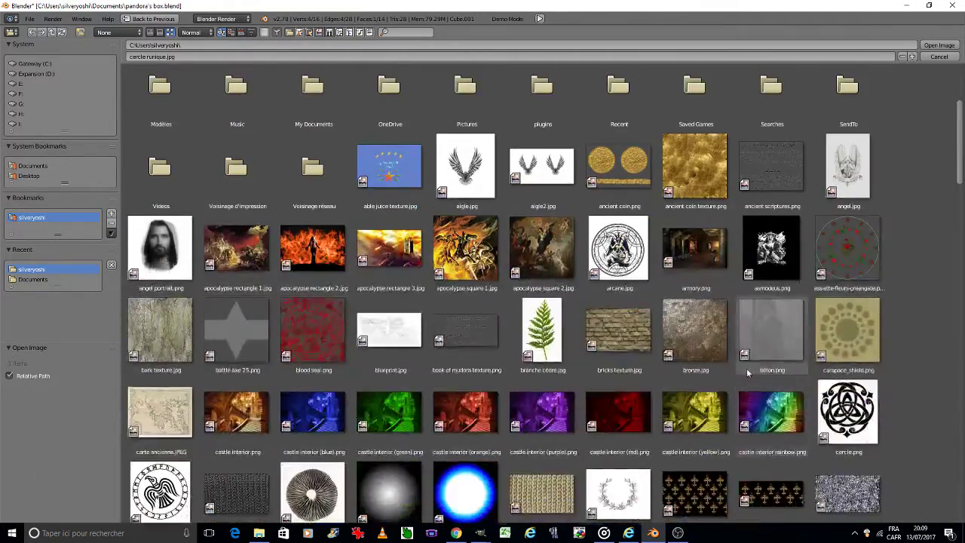
scroll(700, 369, down, 1)
drag(960, 163, 954, 287)
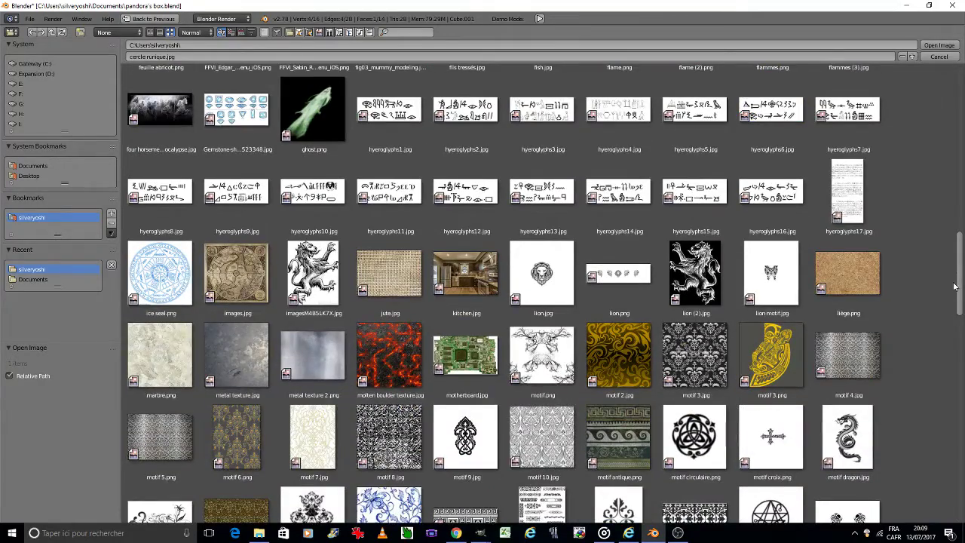
scroll(954, 287, up, 1)
double_click(143, 166)
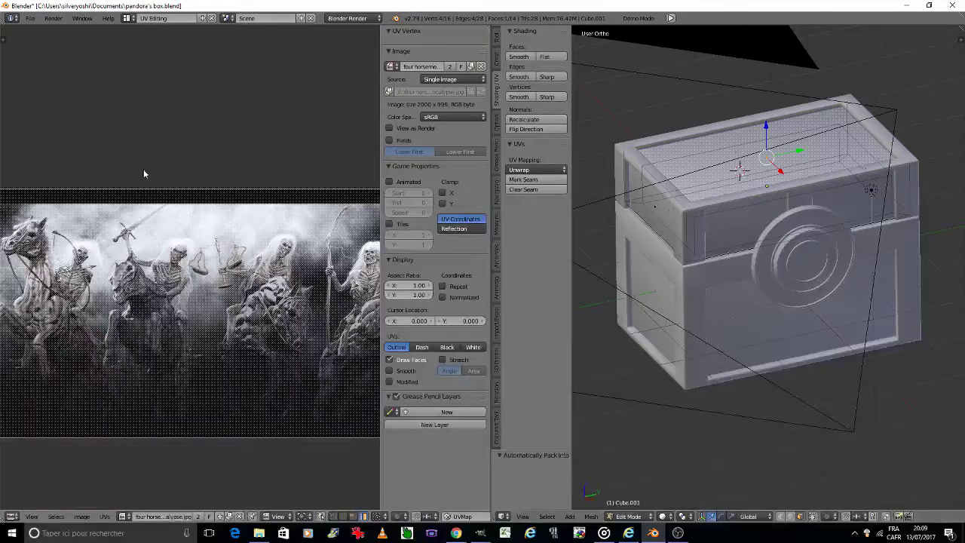
scroll(173, 300, down, 1)
scroll(181, 302, down, 1)
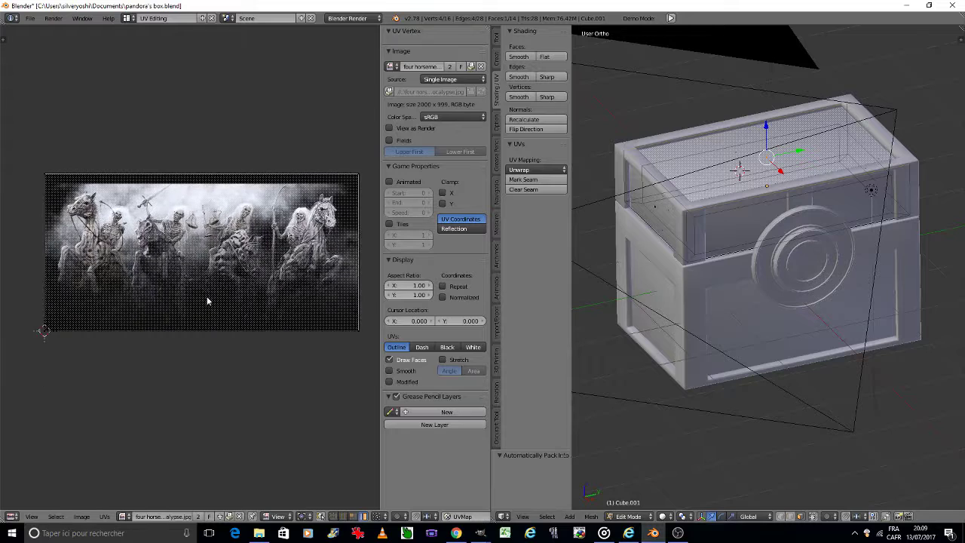
- Try scaling all the lid UVs, undo it, and toggle out of and back into Edit Mode
key(a)
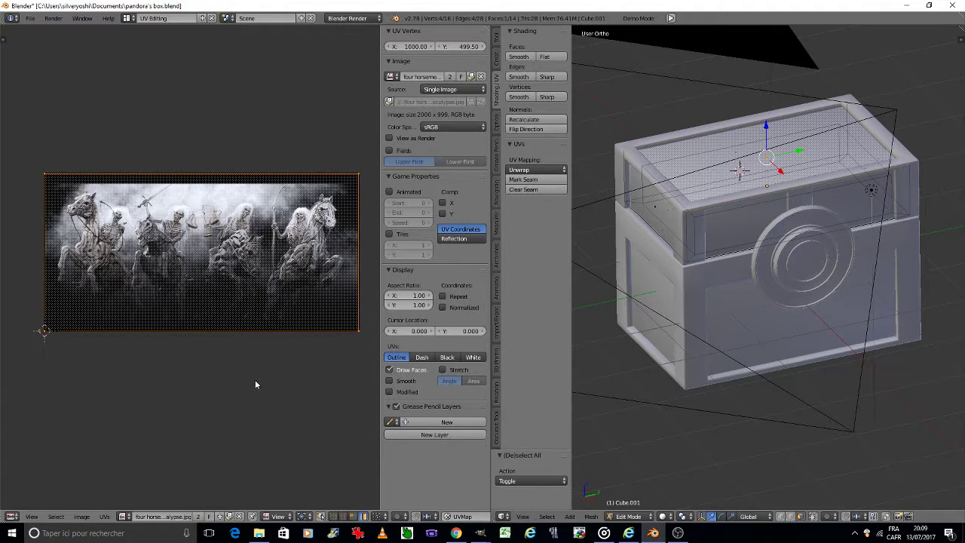
key(s)
click(258, 367)
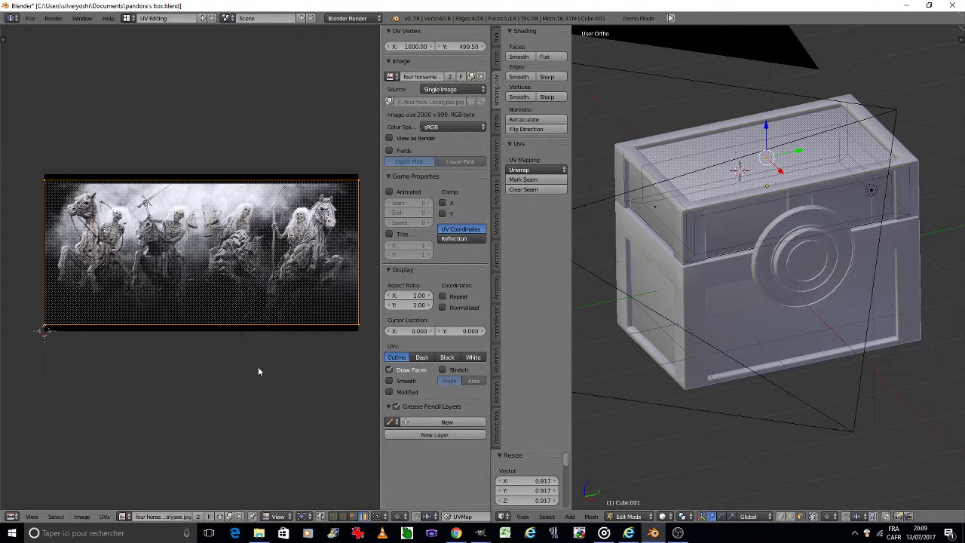
key(ctrl+z)
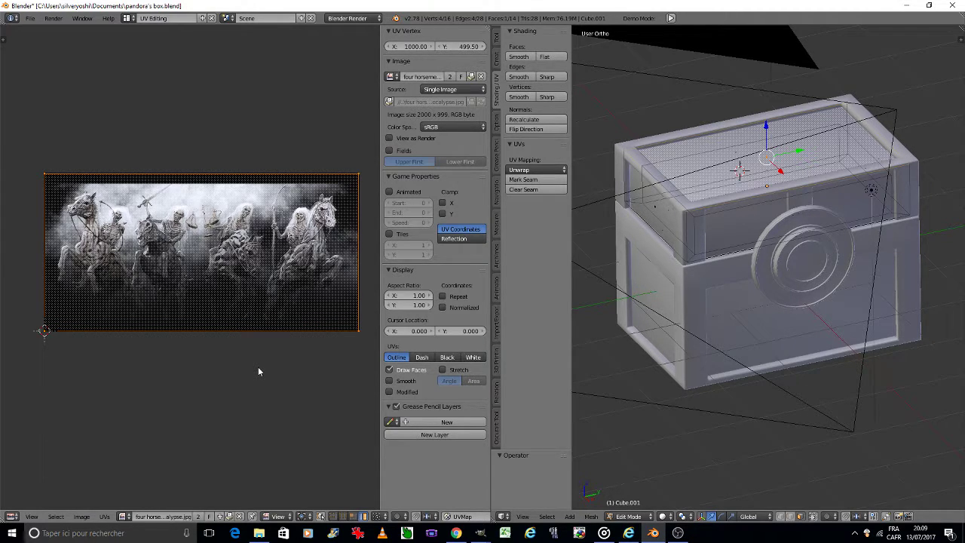
key(Tab)
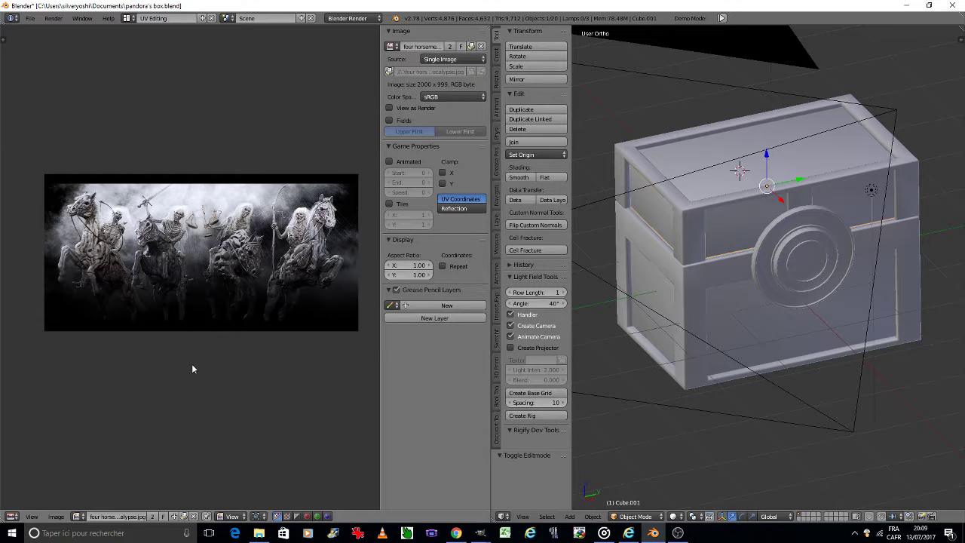
key(Tab)
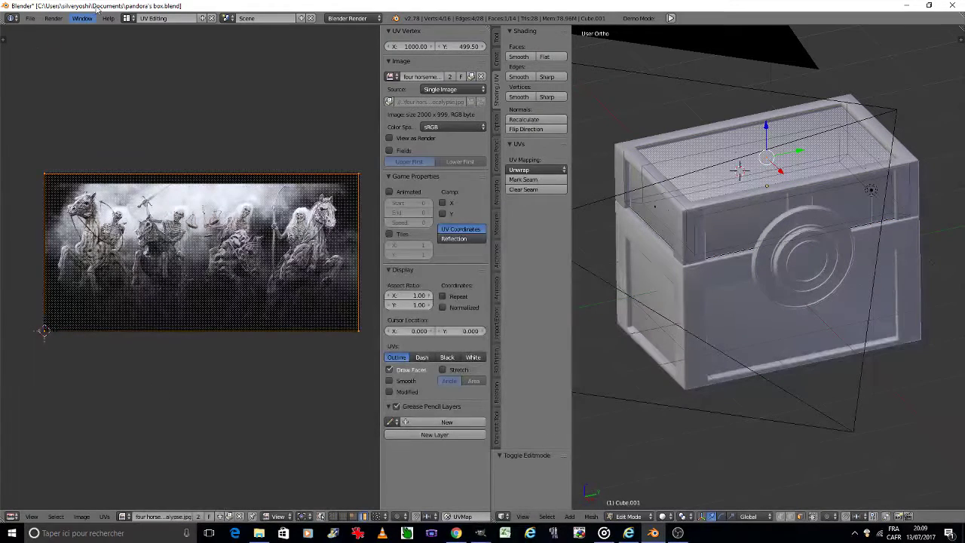
click(129, 19)
- In the Default layout, map the texture through UVMap and view the box rendered in Object Mode
click(143, 65)
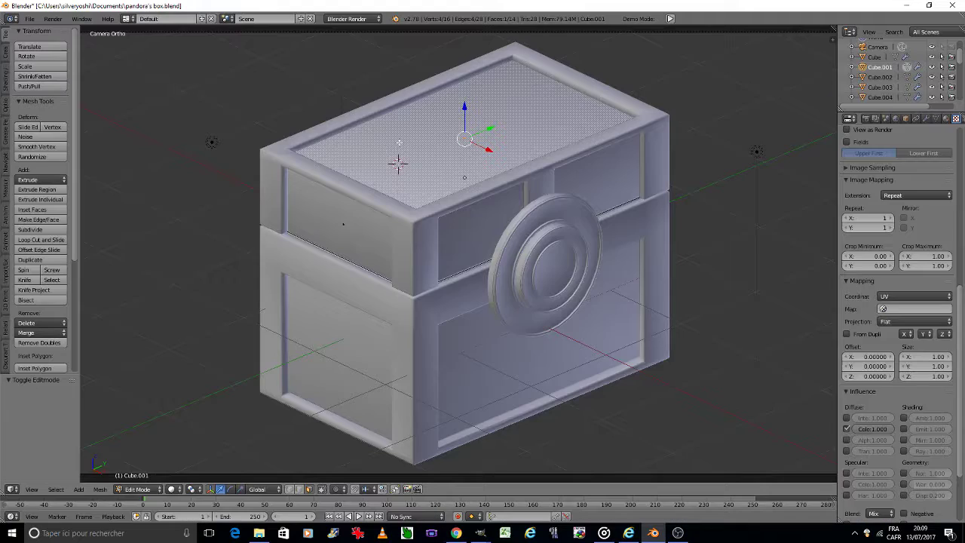
click(915, 308)
click(904, 320)
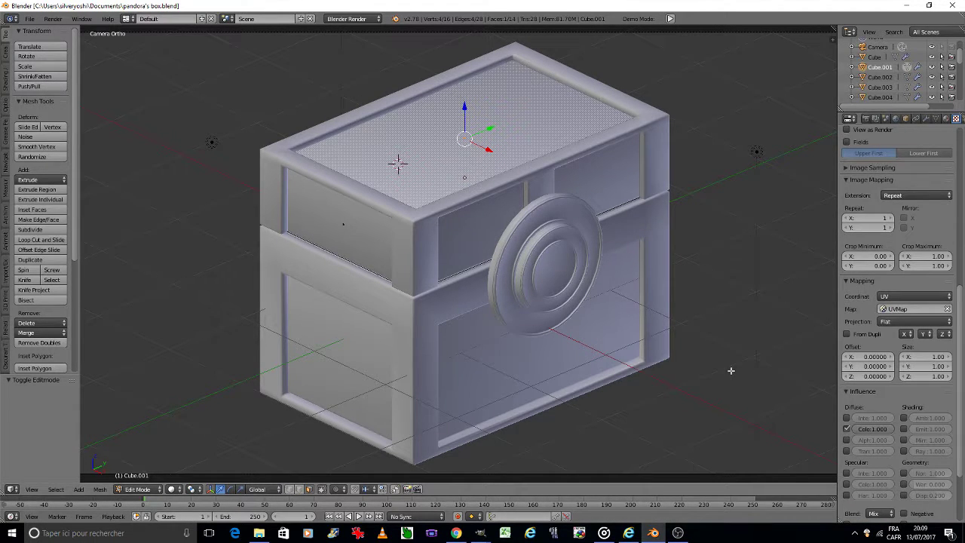
key(Tab)
click(665, 372)
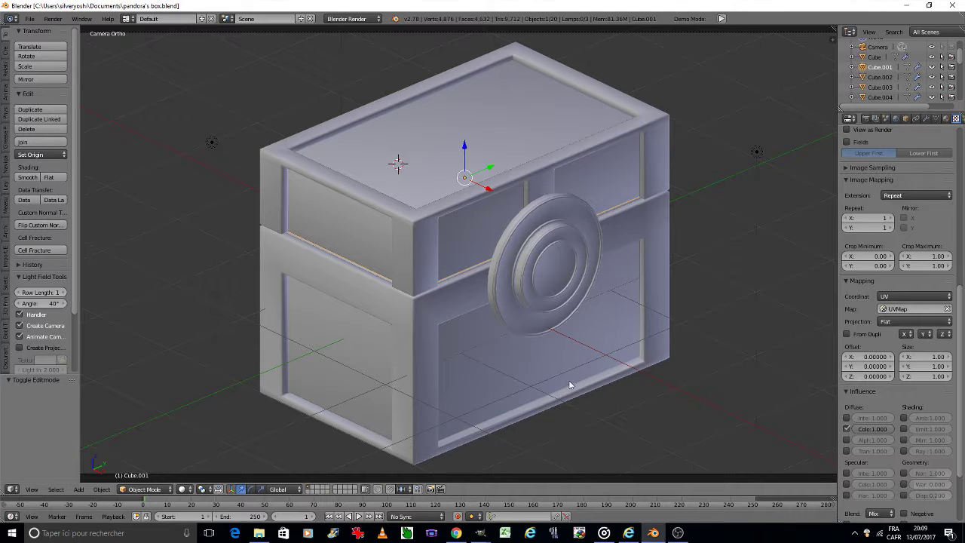
click(186, 488)
click(210, 421)
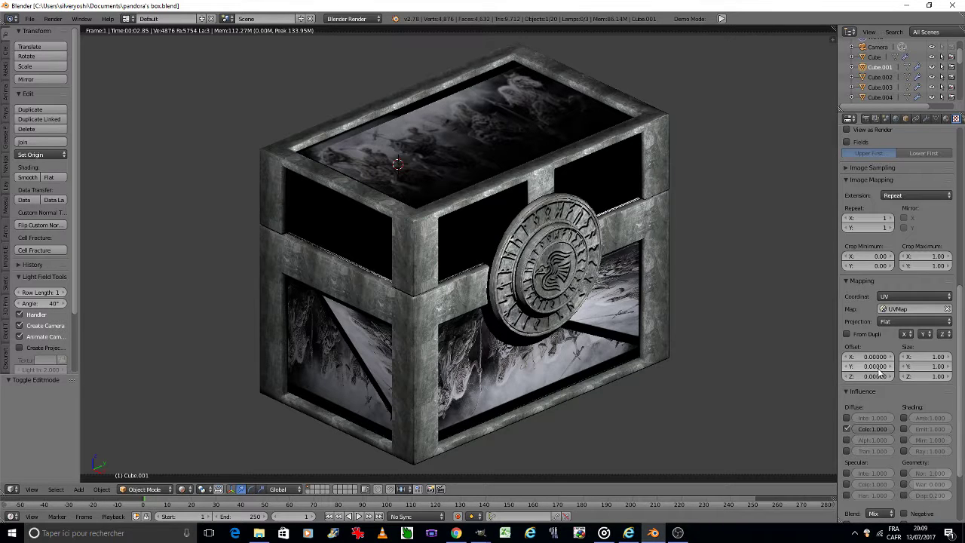
- Set the image extension to Clip, try Extend, and settle back on Clip
click(901, 195)
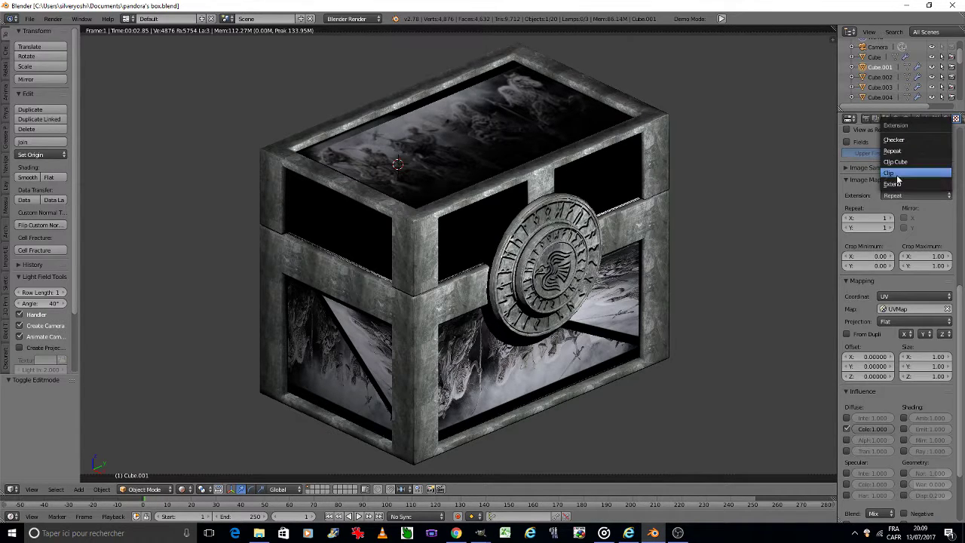
click(897, 174)
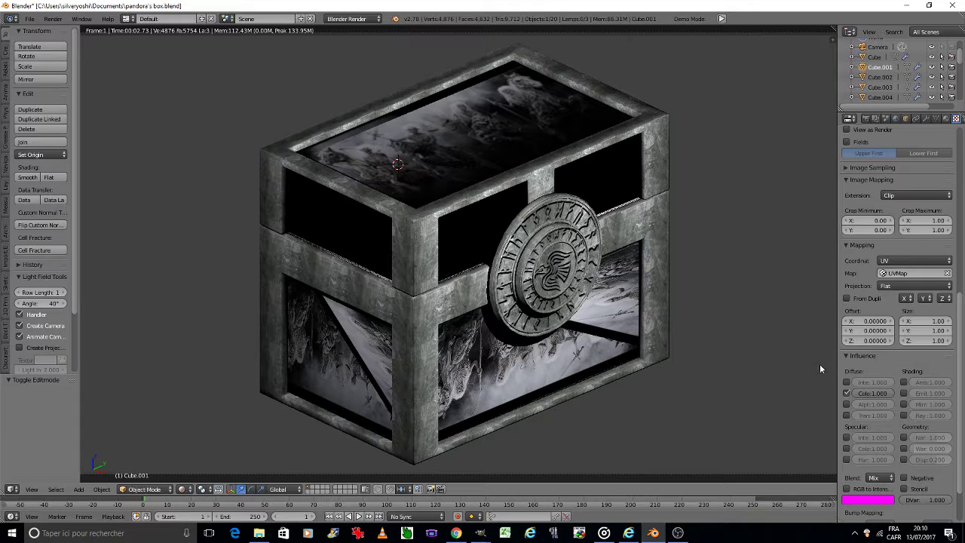
click(903, 196)
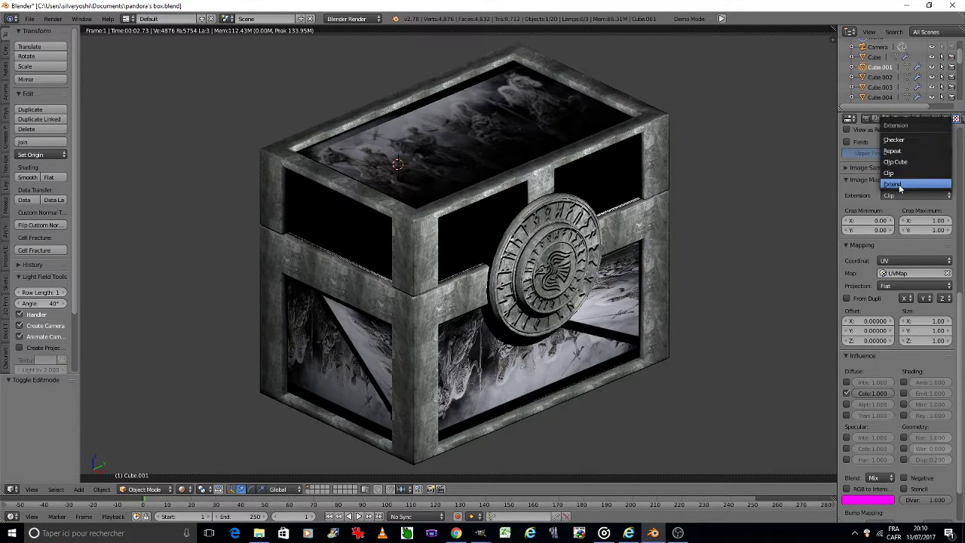
click(899, 185)
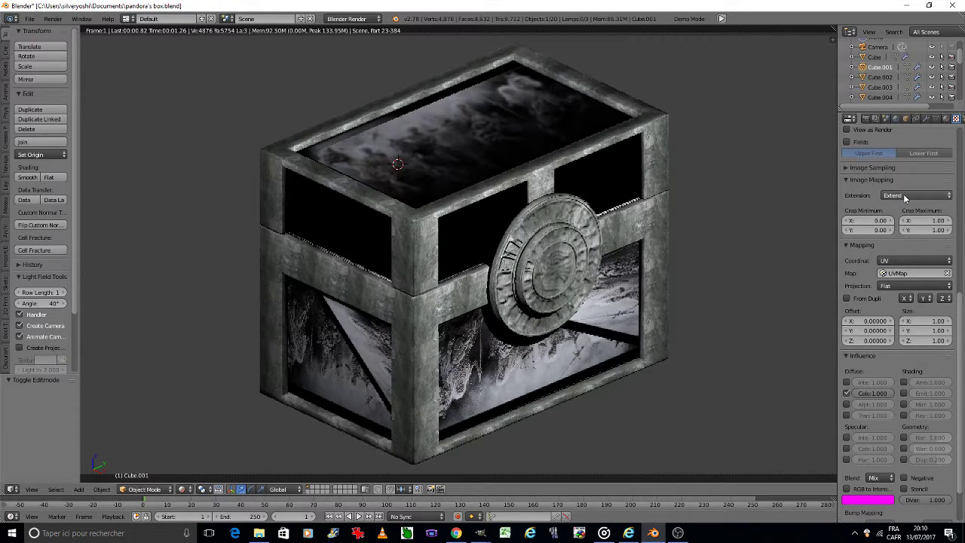
click(904, 197)
click(900, 183)
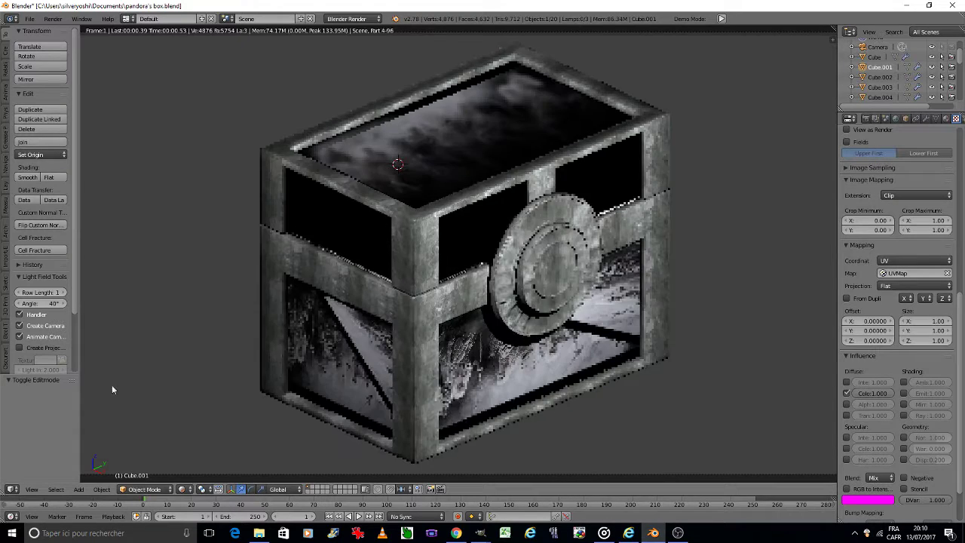
- In solid shading, unlink Texture.004 from the stone material
key(shift+z)
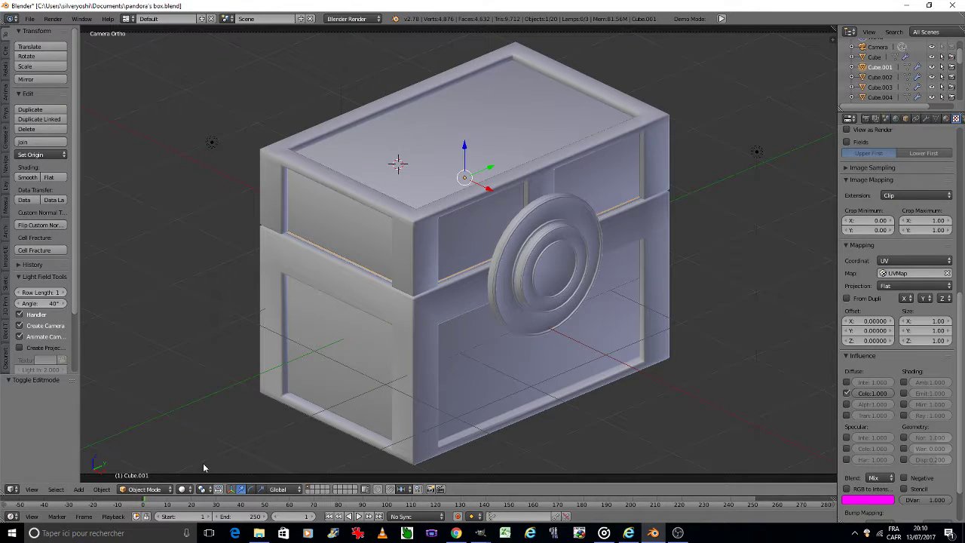
scroll(897, 302, up, 8)
scroll(940, 333, up, 3)
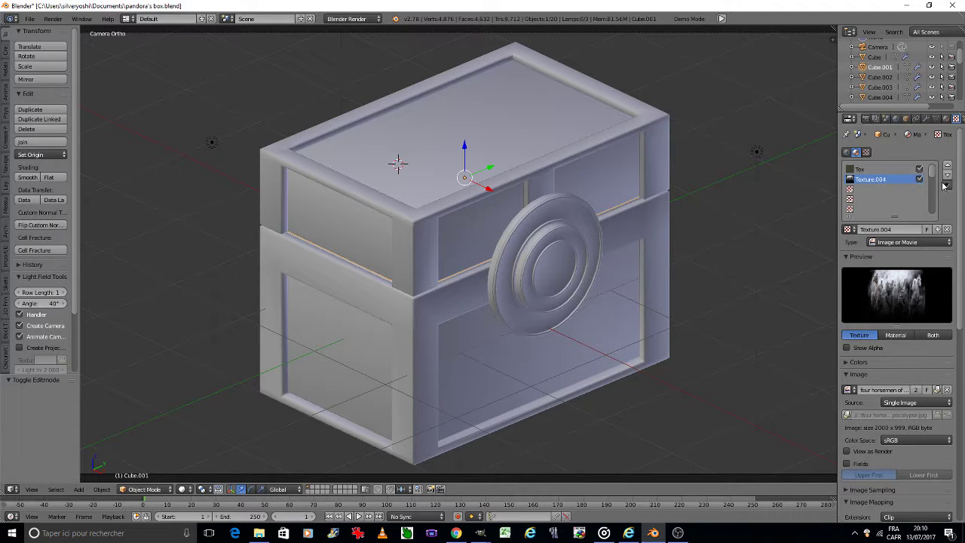
click(947, 229)
- Add a second slot with Material.004 and paste the stone material's settings into it
click(946, 118)
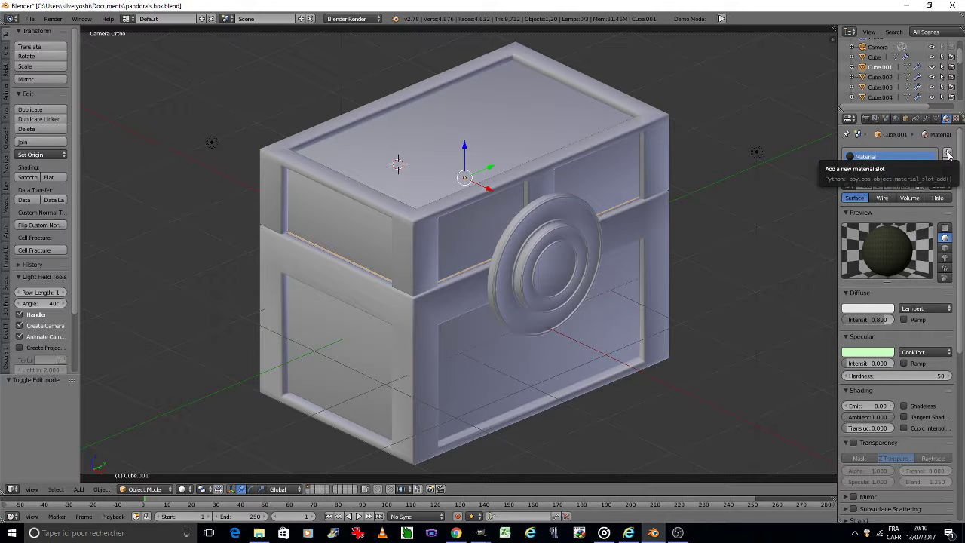
click(948, 153)
click(869, 209)
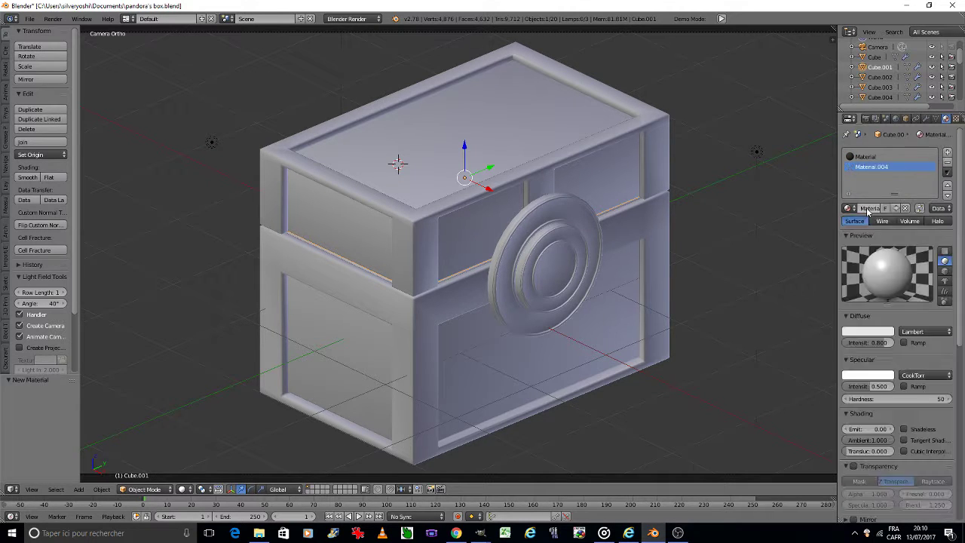
click(871, 157)
click(948, 173)
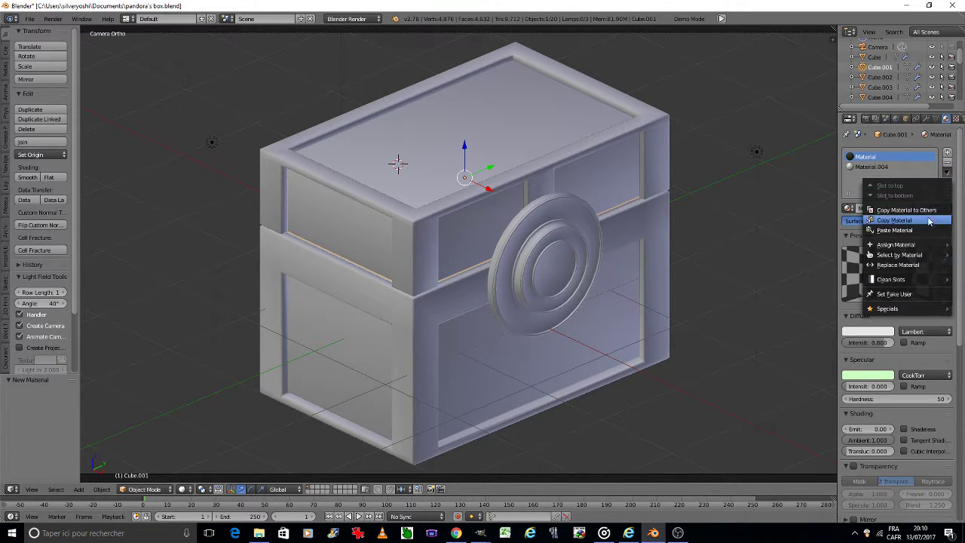
click(929, 220)
click(871, 166)
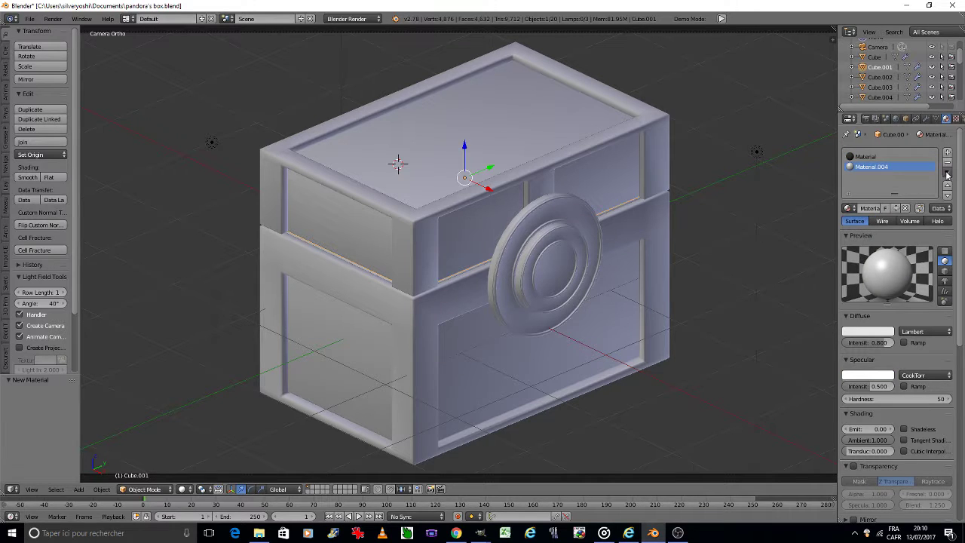
click(948, 172)
click(919, 236)
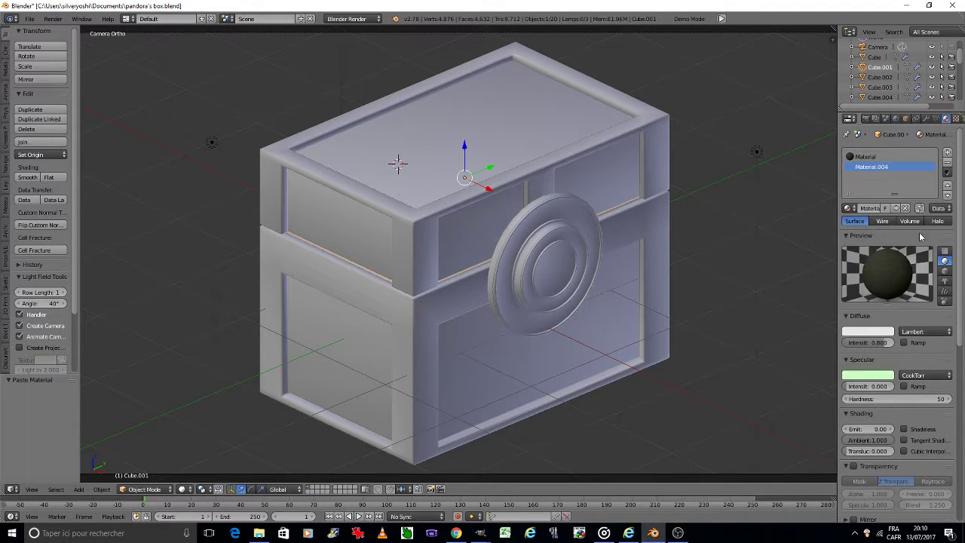
- Assign Material.004 to the lid's top face in Edit Mode
key(Tab)
click(709, 191)
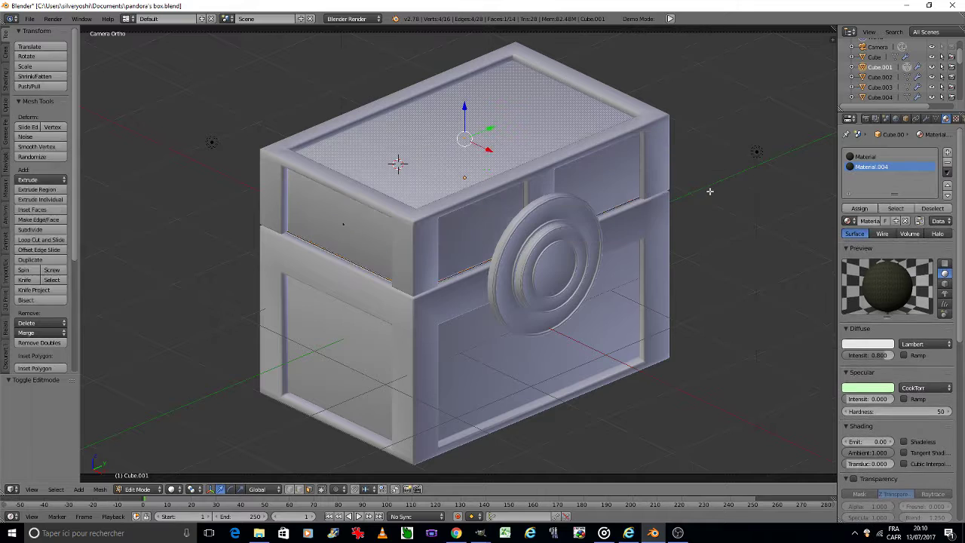
click(859, 208)
- In rendered Object Mode, put the existing Texture.004 into Material.004's texture slot
key(Tab)
click(728, 196)
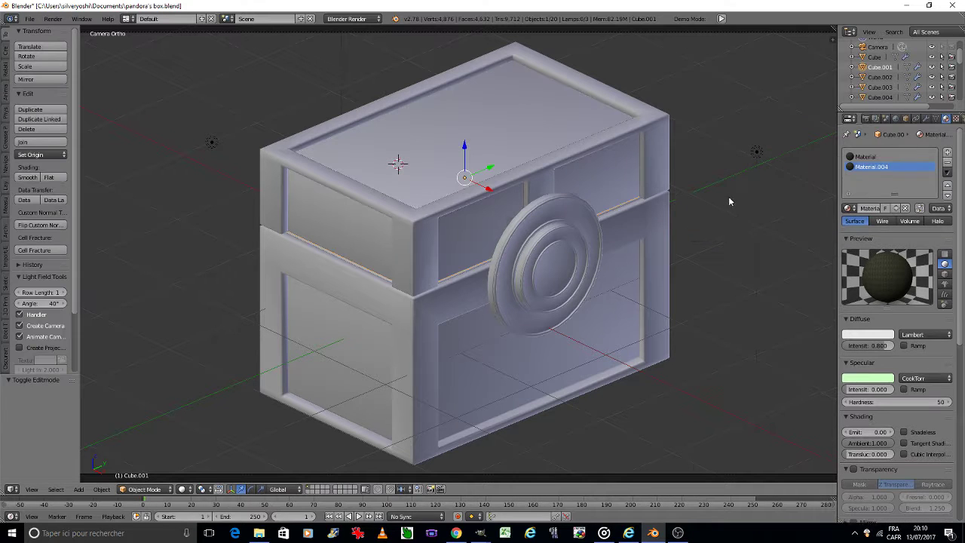
click(185, 489)
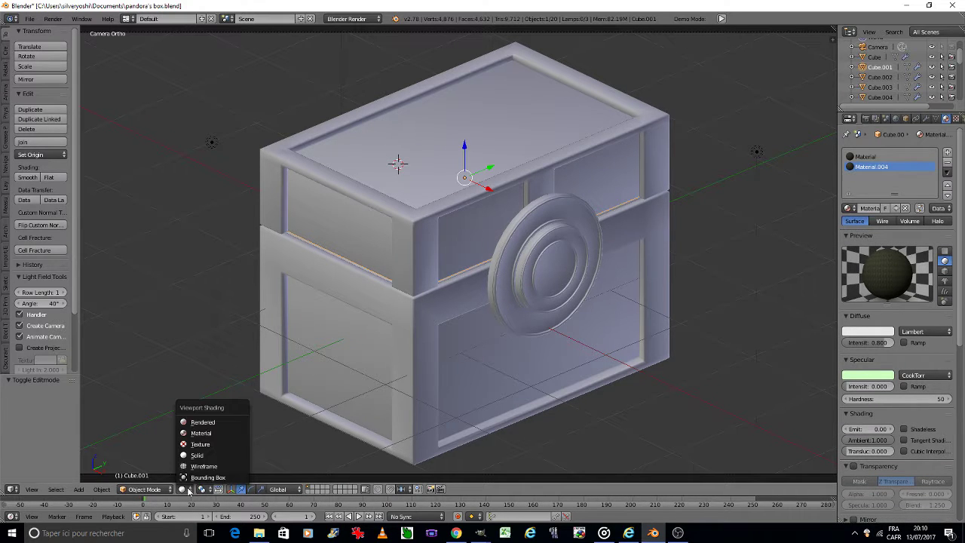
click(200, 423)
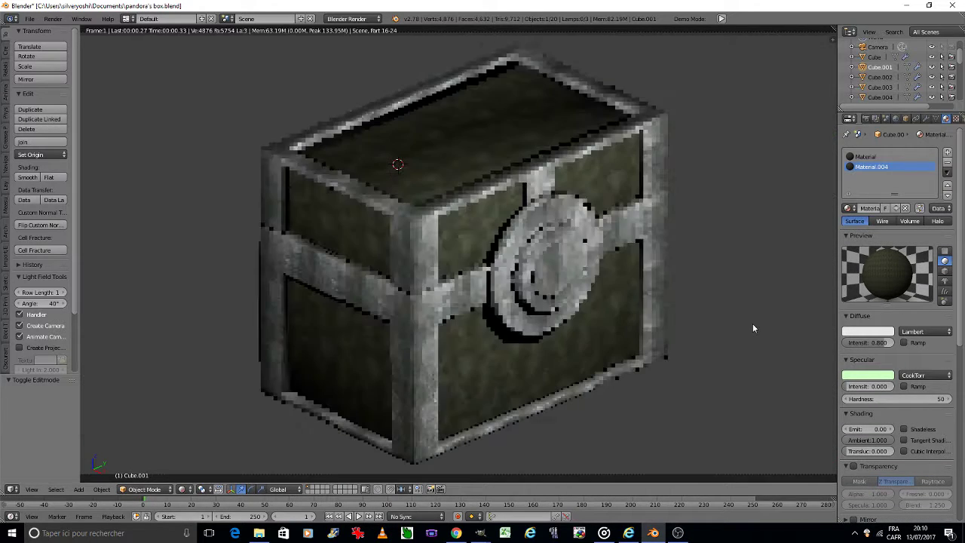
click(956, 119)
click(850, 229)
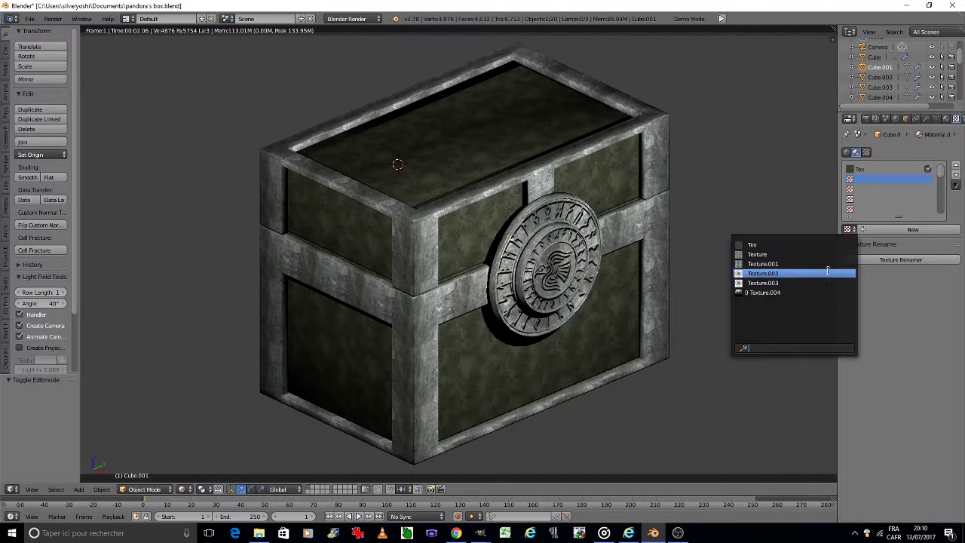
click(819, 292)
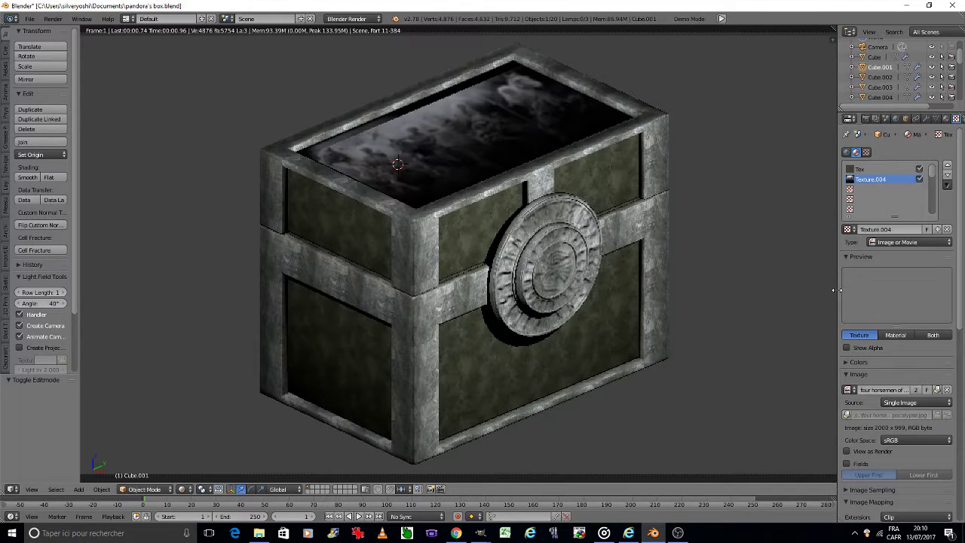
- Map the image through UVMap and, after trying Multiply, keep the Mix blend
scroll(918, 401, down, 5)
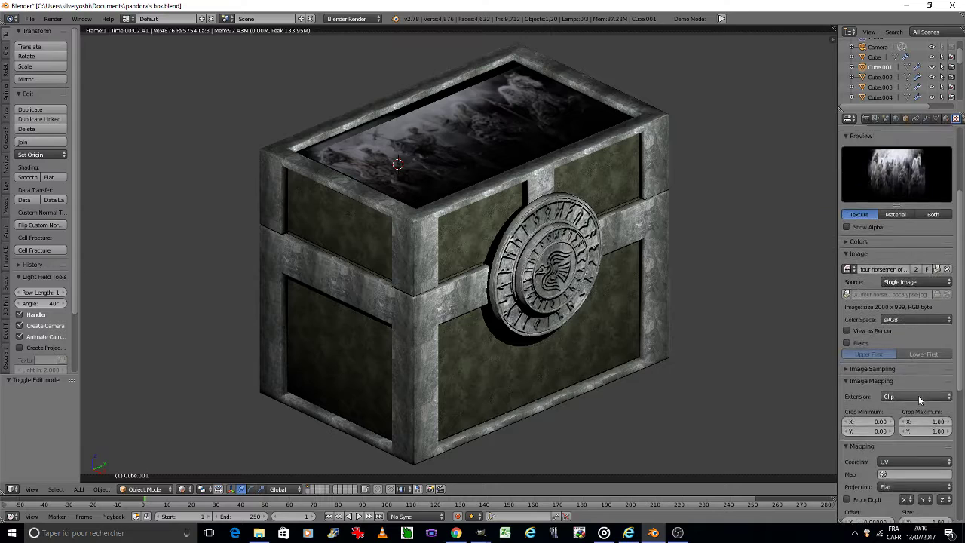
click(906, 373)
click(904, 389)
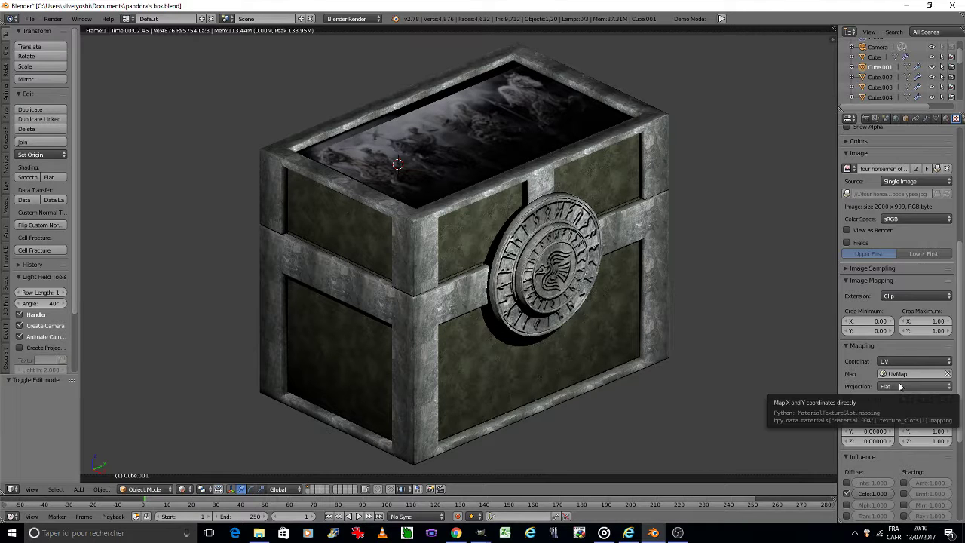
scroll(900, 386, down, 3)
scroll(897, 381, down, 2)
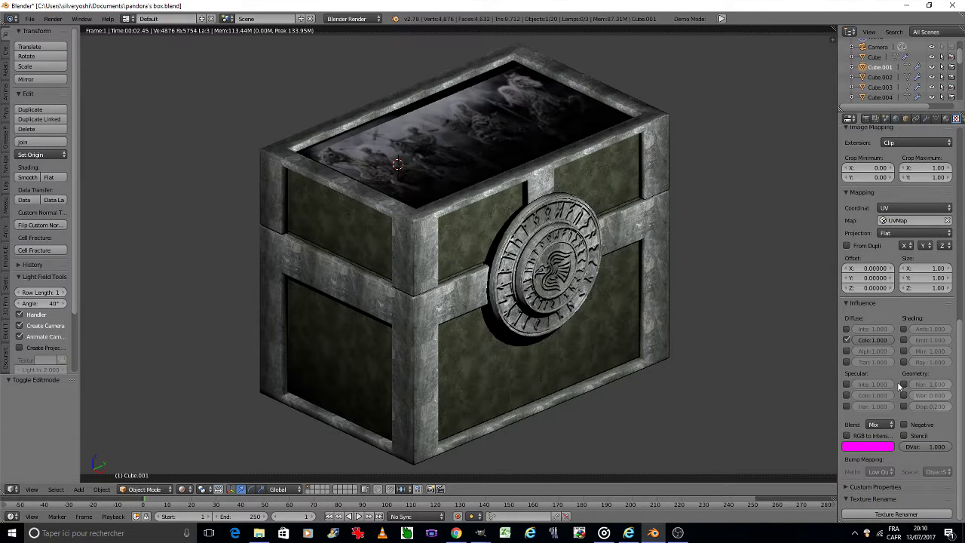
click(888, 425)
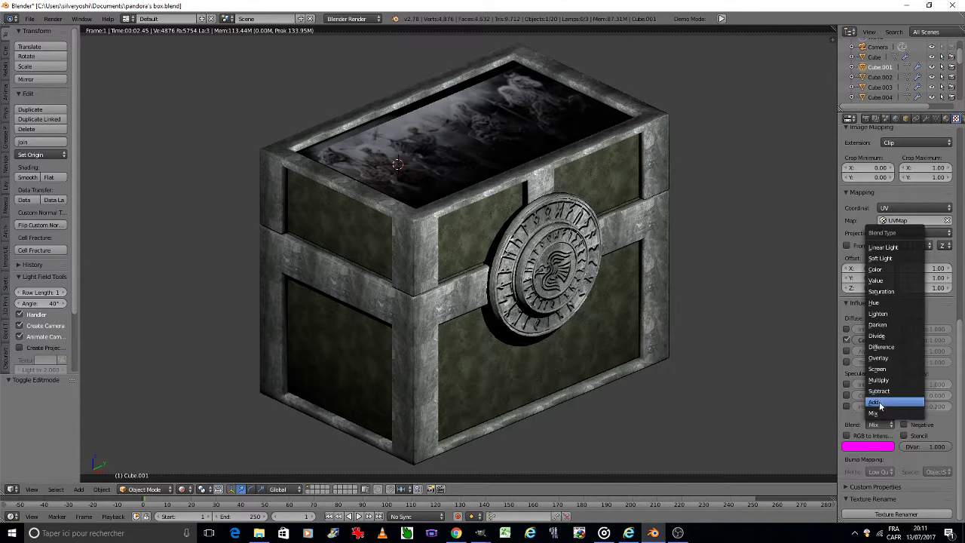
click(879, 381)
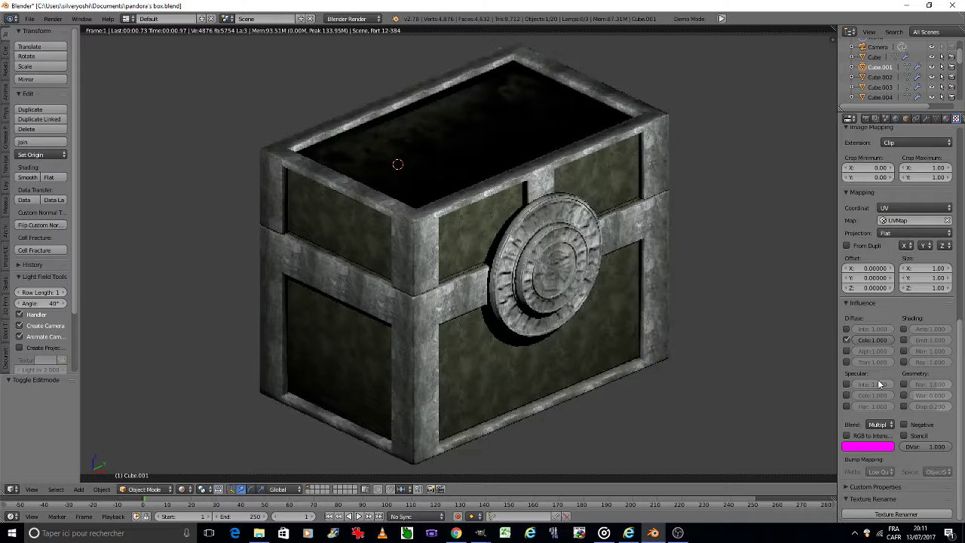
click(878, 424)
click(875, 467)
- Use a ViewSpace bump at 0.5 normal influence without diffuse colour, then save pandora's box.blend
click(934, 471)
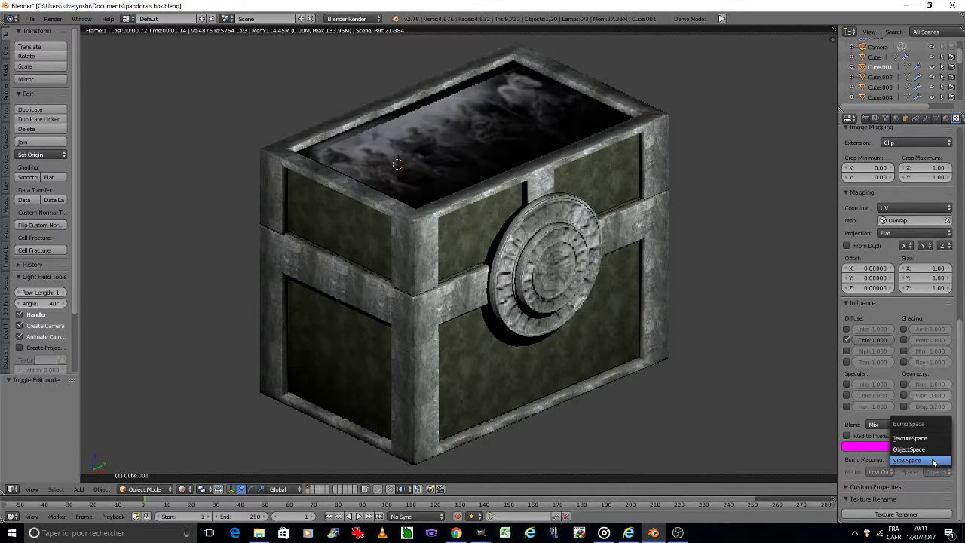
click(920, 460)
click(905, 385)
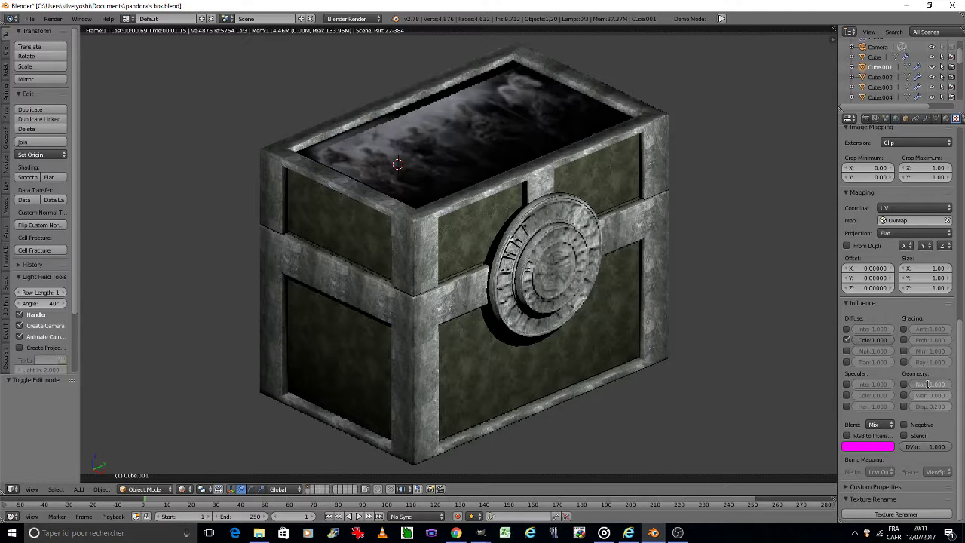
drag(927, 383, 905, 384)
click(904, 385)
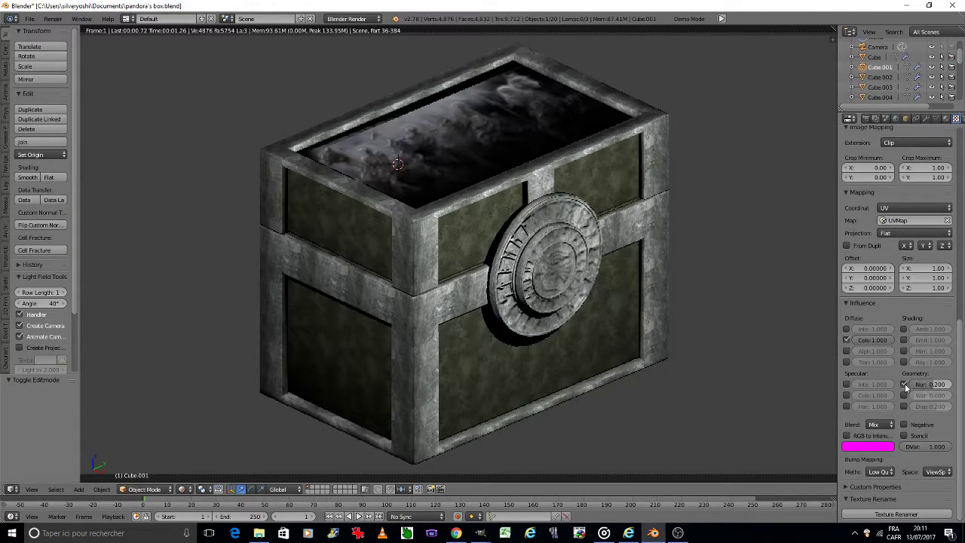
click(846, 340)
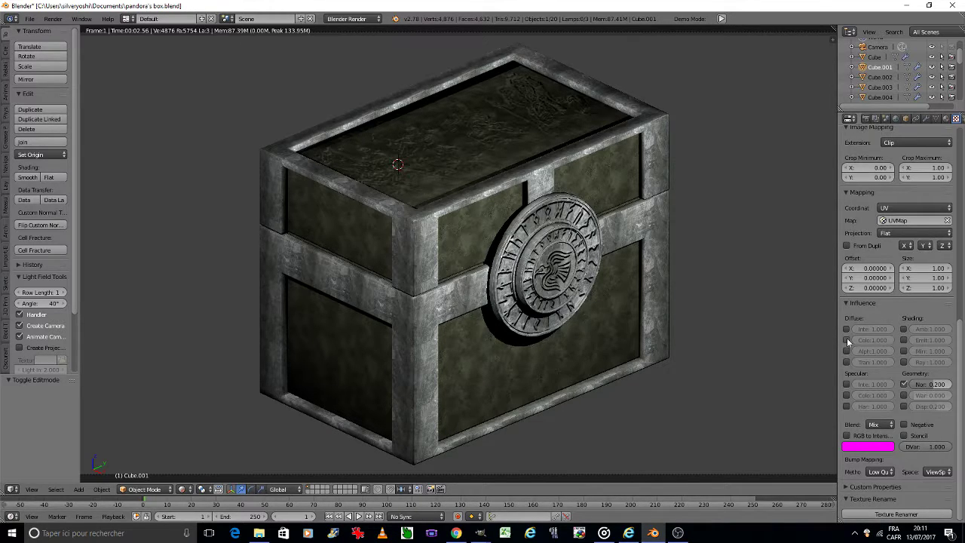
click(921, 385)
text(0.5)
key(Return)
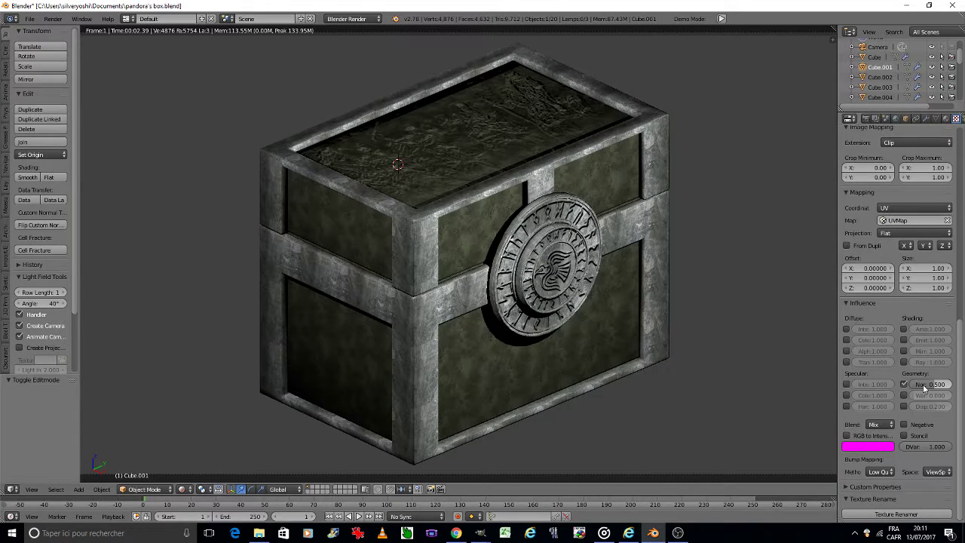
key(ctrl+s)
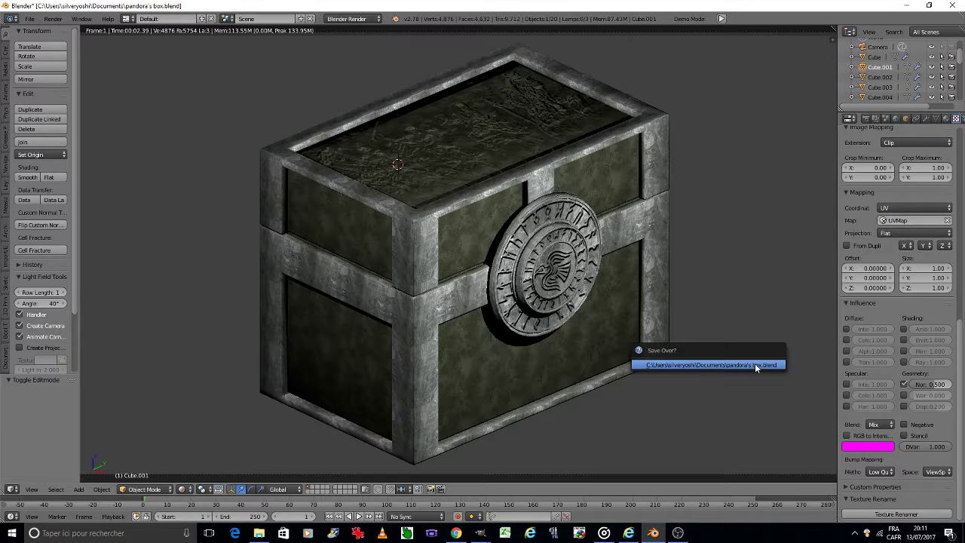
click(755, 365)
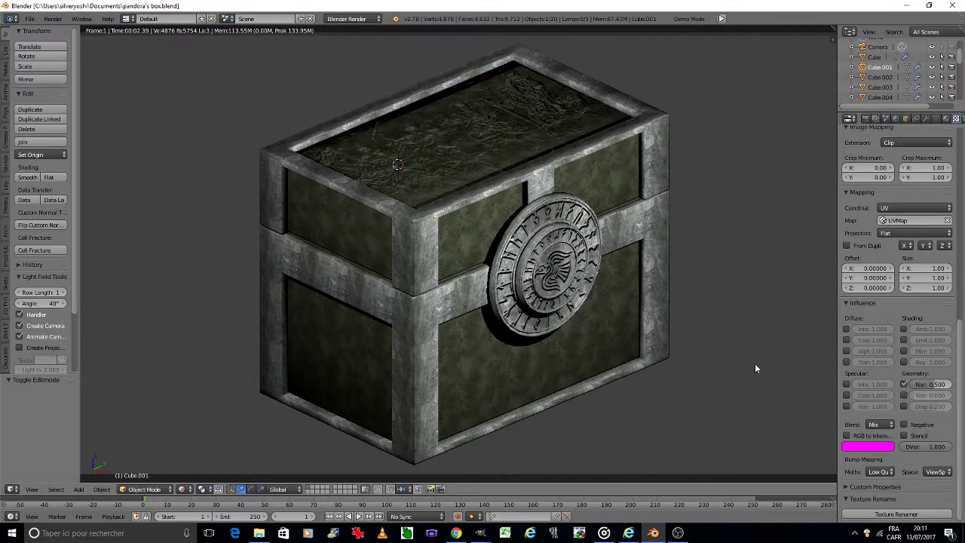
- Re-enable diffuse colour and try Add, Multiply, Difference, then Overlay blending for the lid image
click(846, 340)
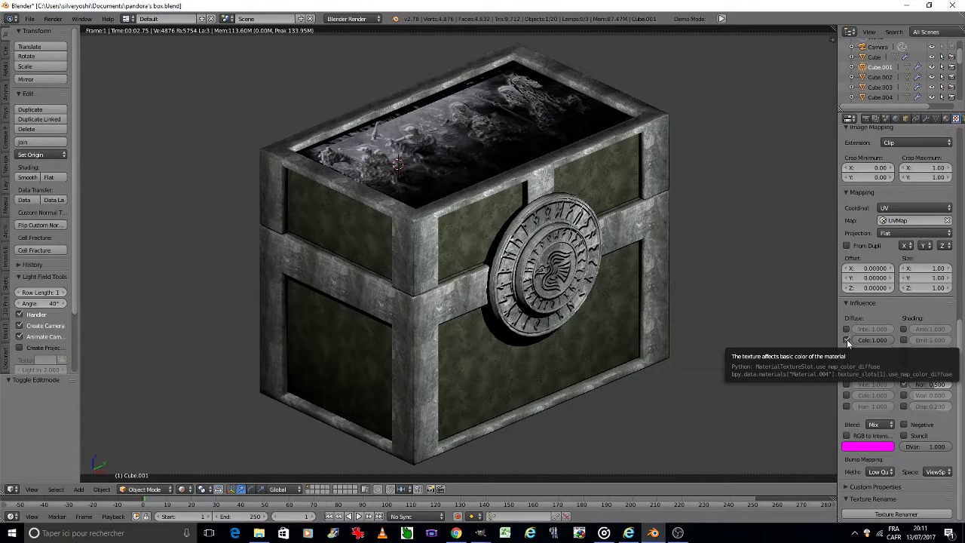
click(883, 425)
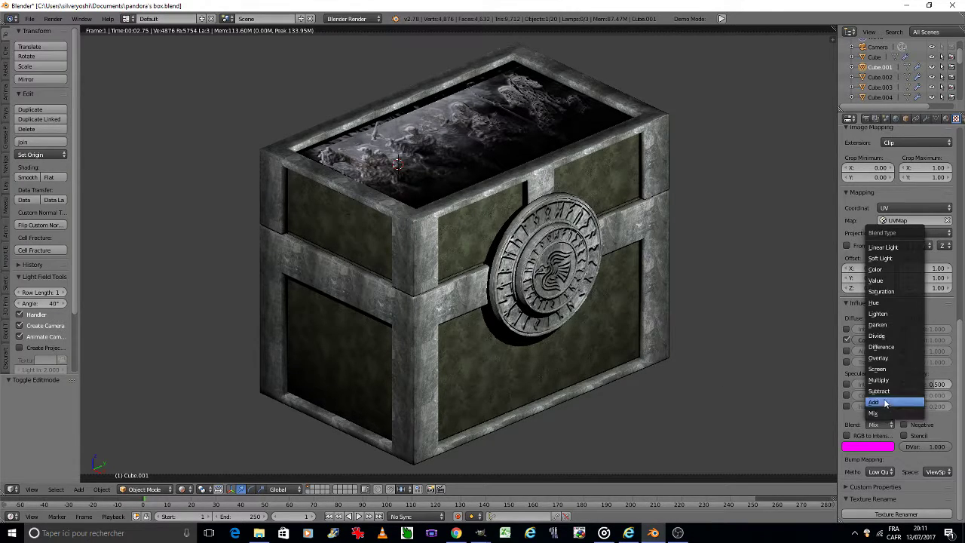
click(886, 401)
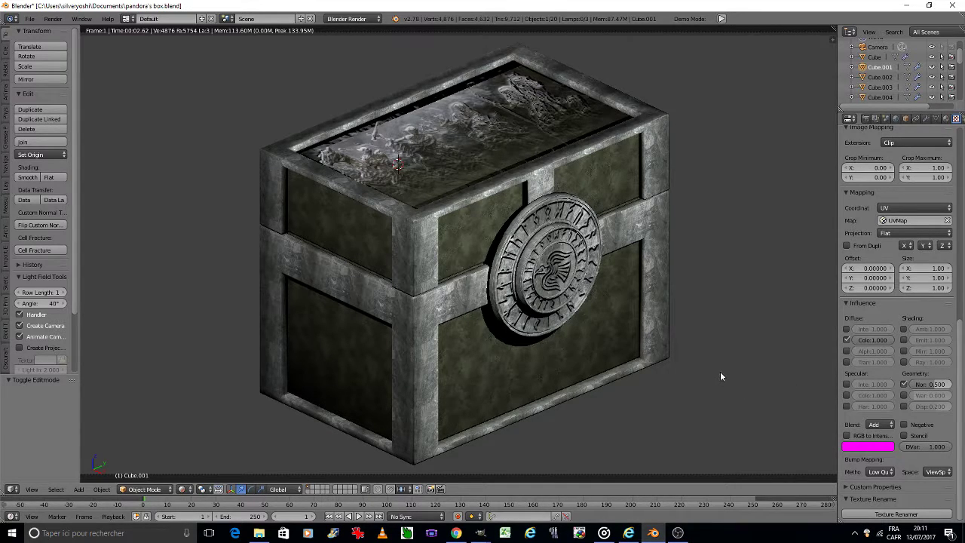
click(873, 425)
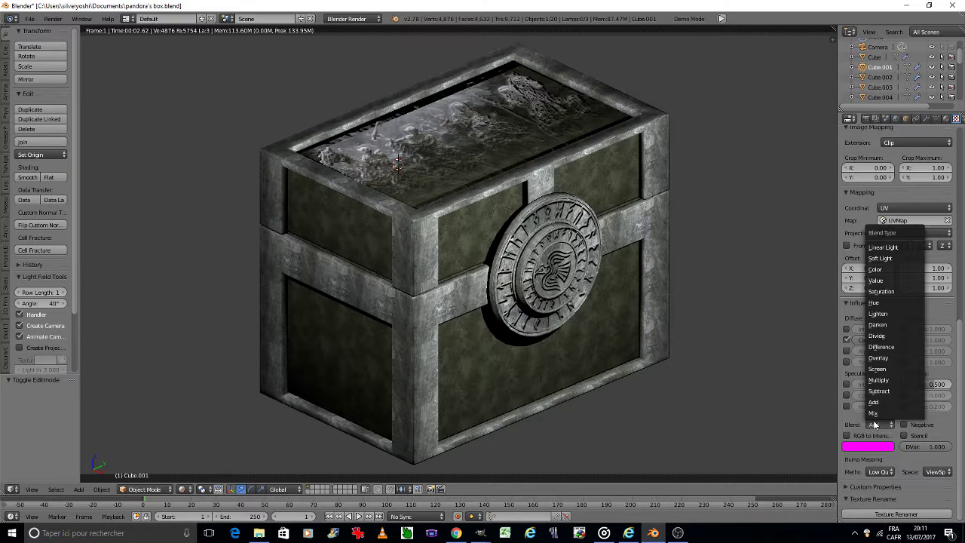
click(888, 381)
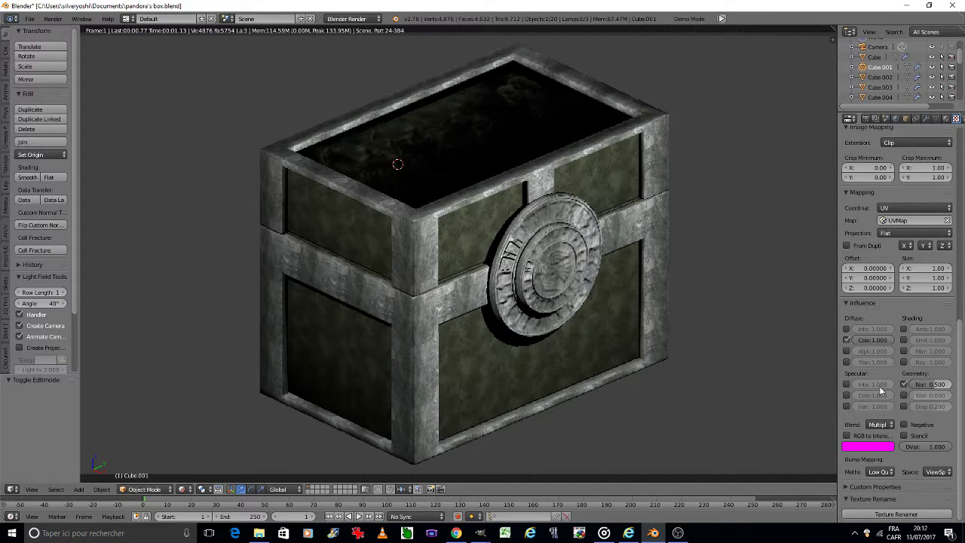
click(879, 424)
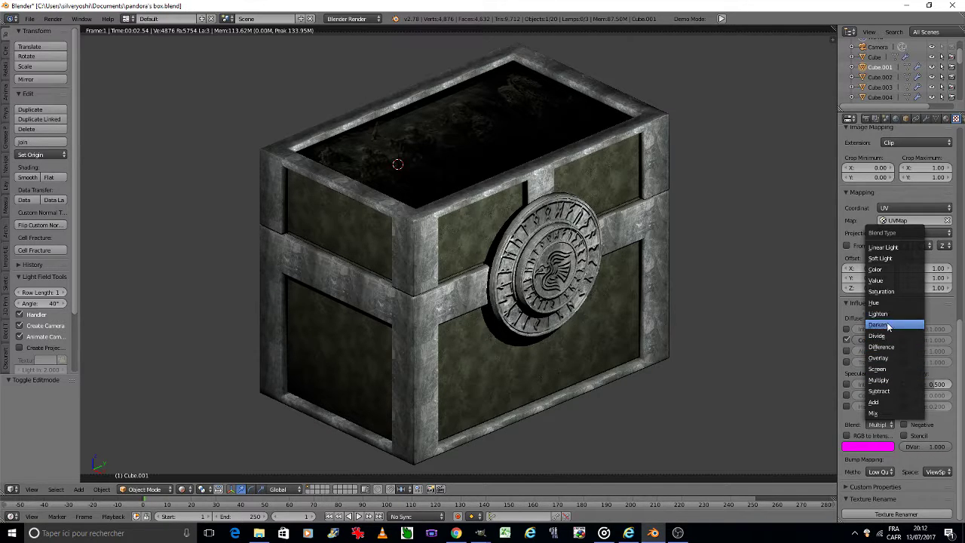
click(888, 345)
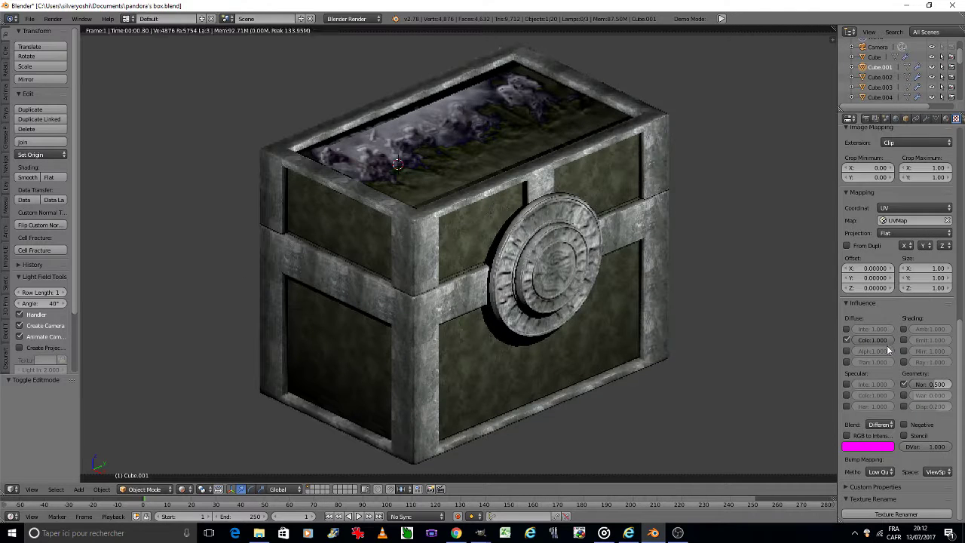
click(882, 425)
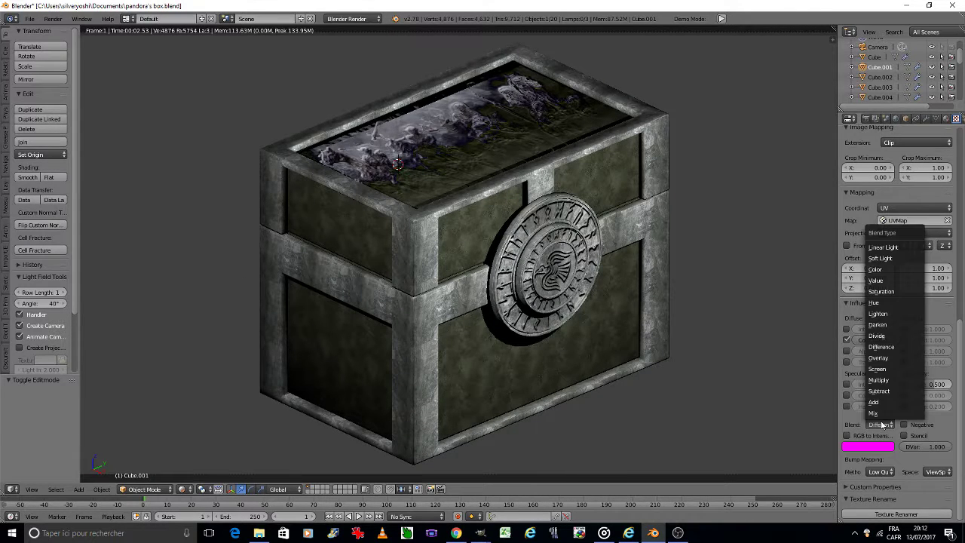
click(893, 358)
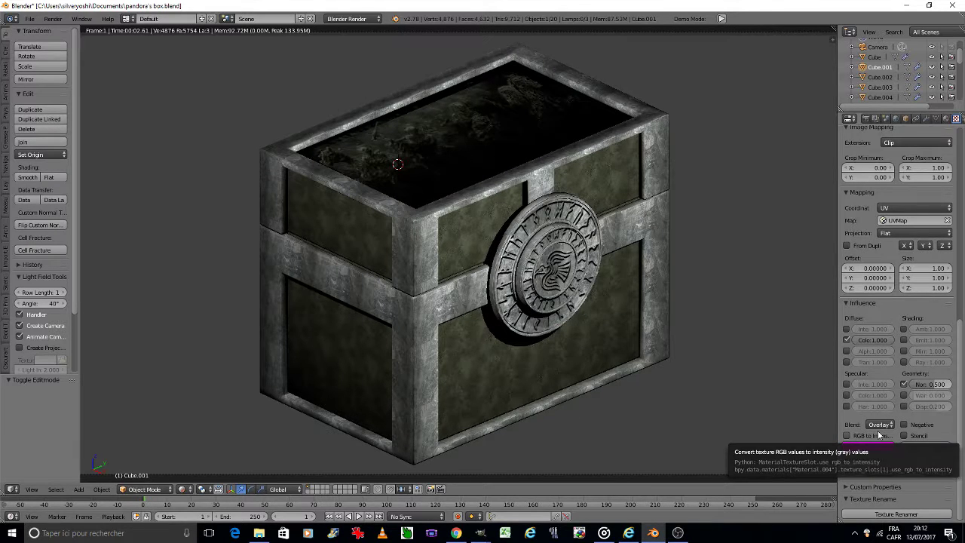
click(880, 424)
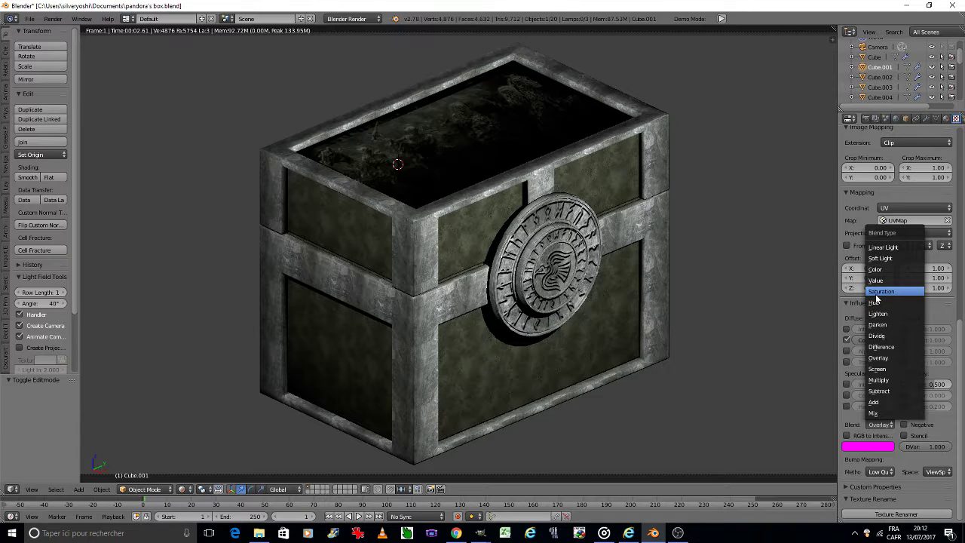
- Blend with Soft Light at about 0.737 diffuse colour influence, then return to solid shading
click(884, 258)
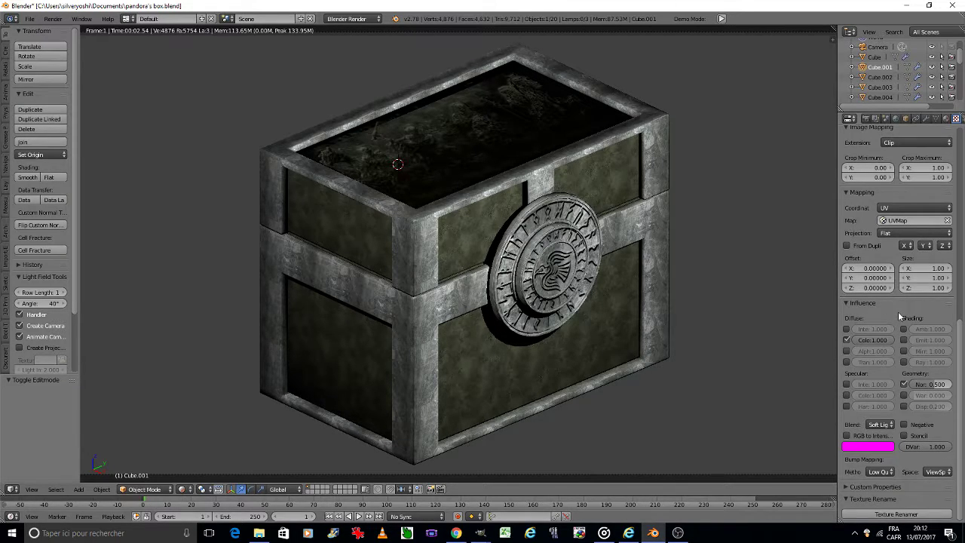
drag(874, 340, 876, 338)
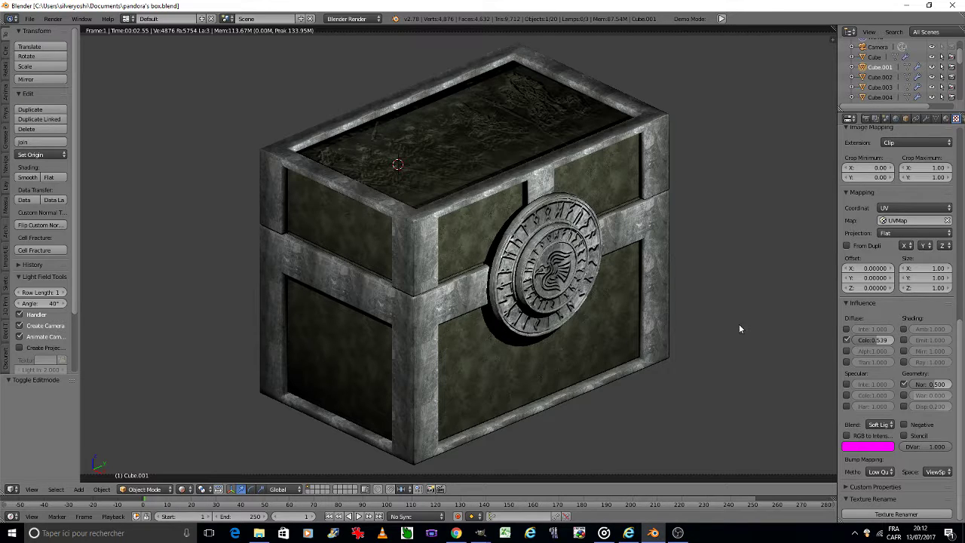
drag(875, 340, 884, 339)
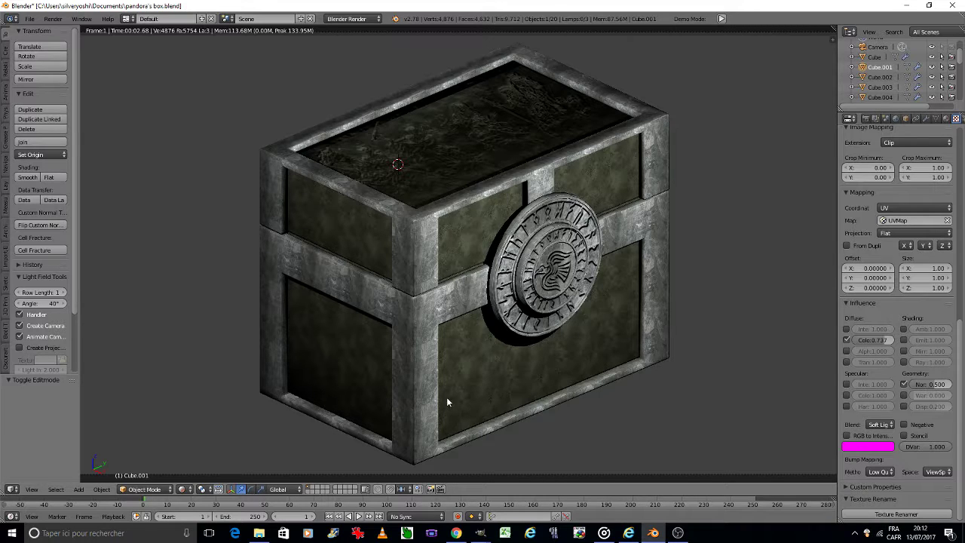
click(182, 489)
click(194, 451)
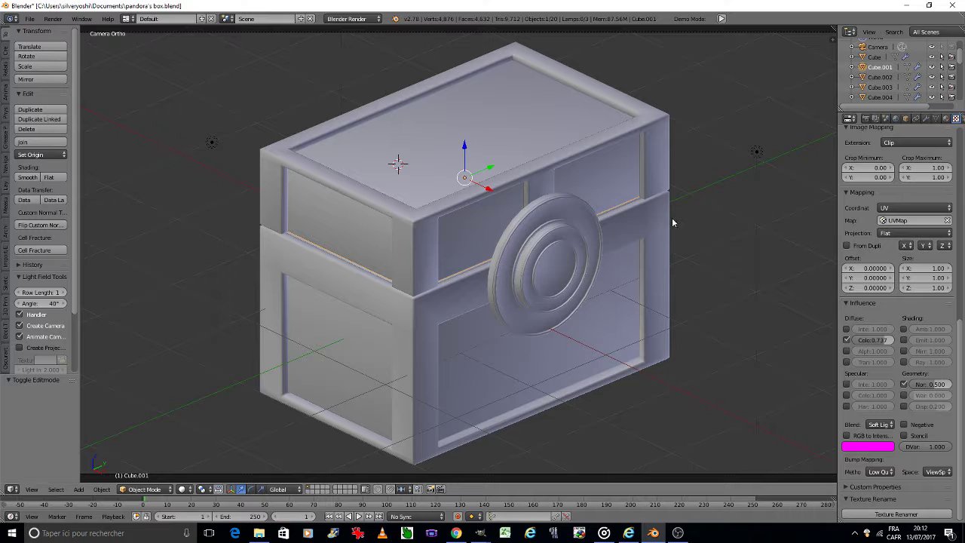
- Enter Edit Mode on the lid's top face and switch to the UV Editing workspace
key(Tab)
click(716, 216)
scroll(866, 228, up, 5)
scroll(865, 228, up, 6)
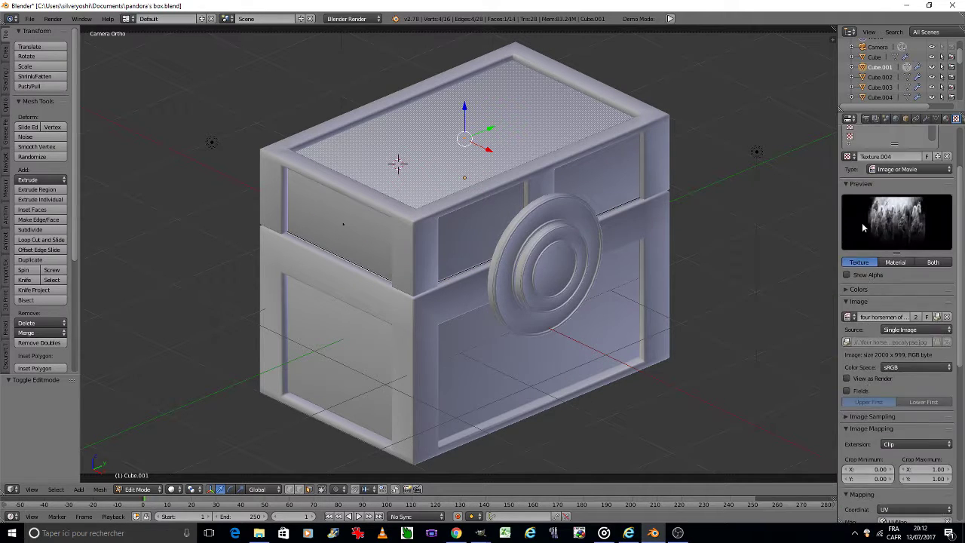
click(129, 18)
click(143, 101)
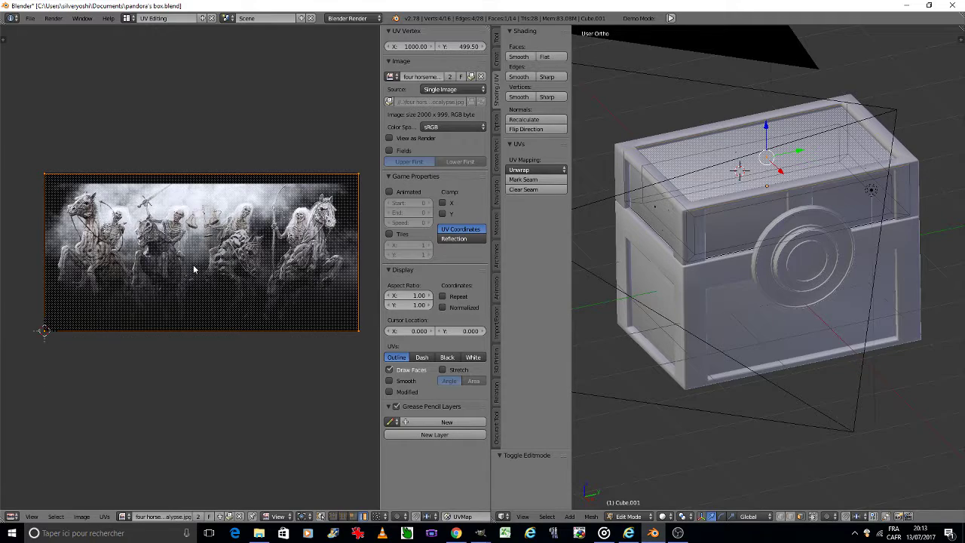
drag(380, 230, 444, 227)
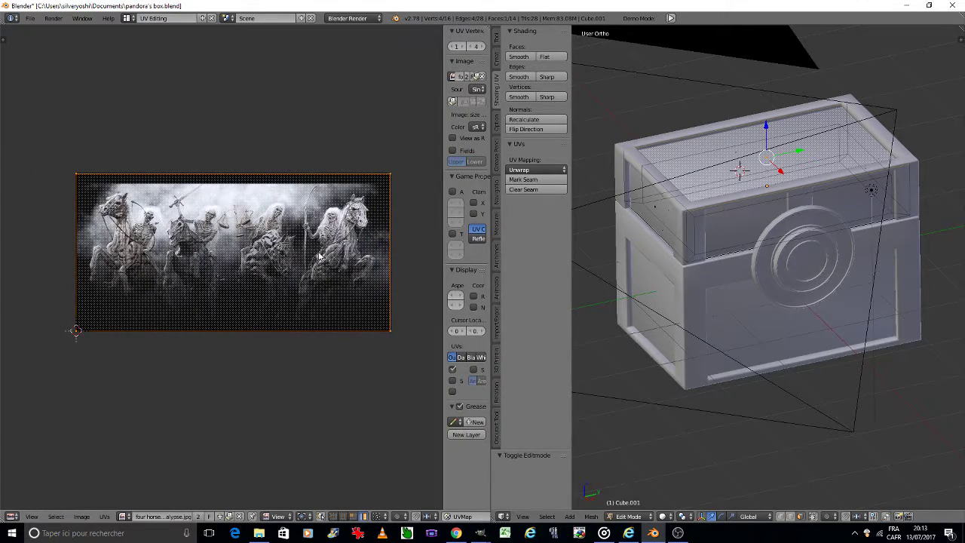
scroll(178, 294, up, 1)
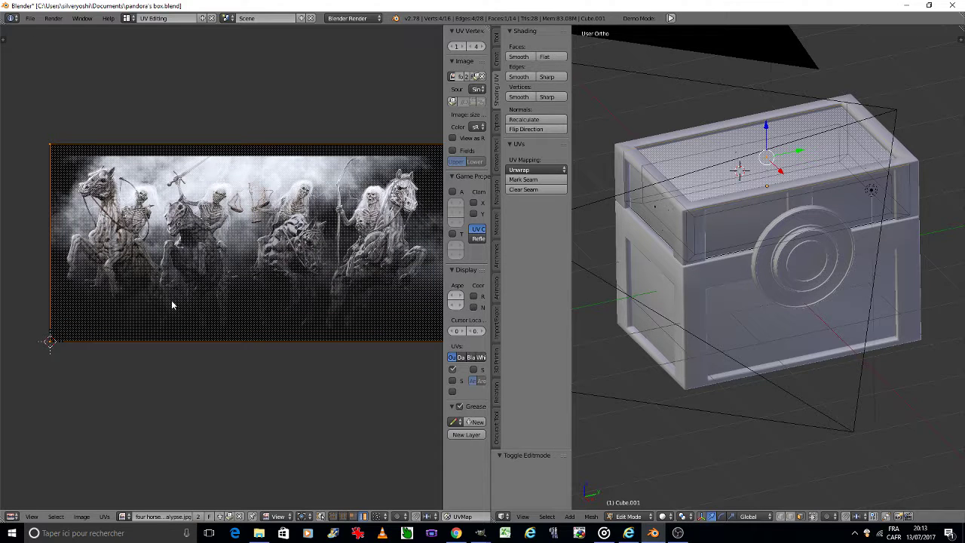
- Scale all the lid's UVs vertically to 0.8669 and return to Object Mode
key(a)
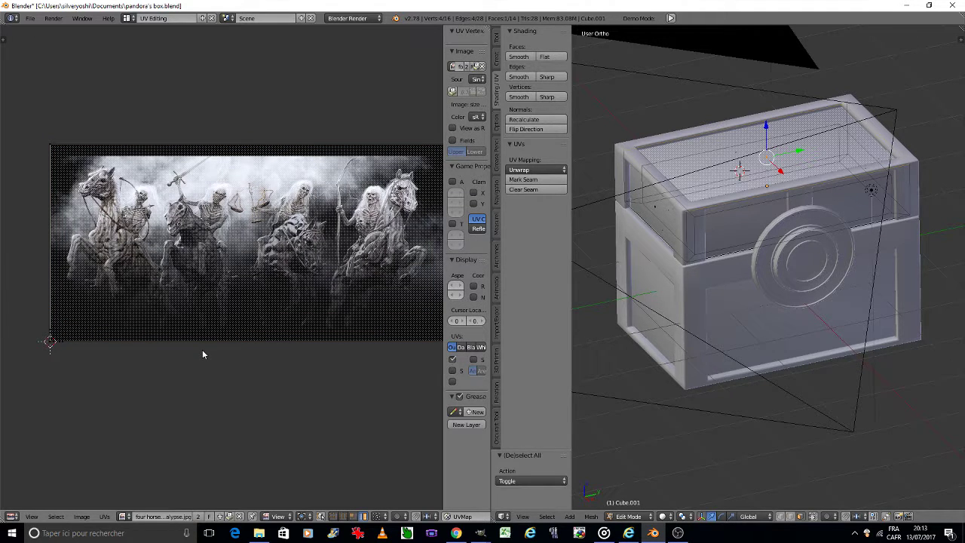
key(Tab)
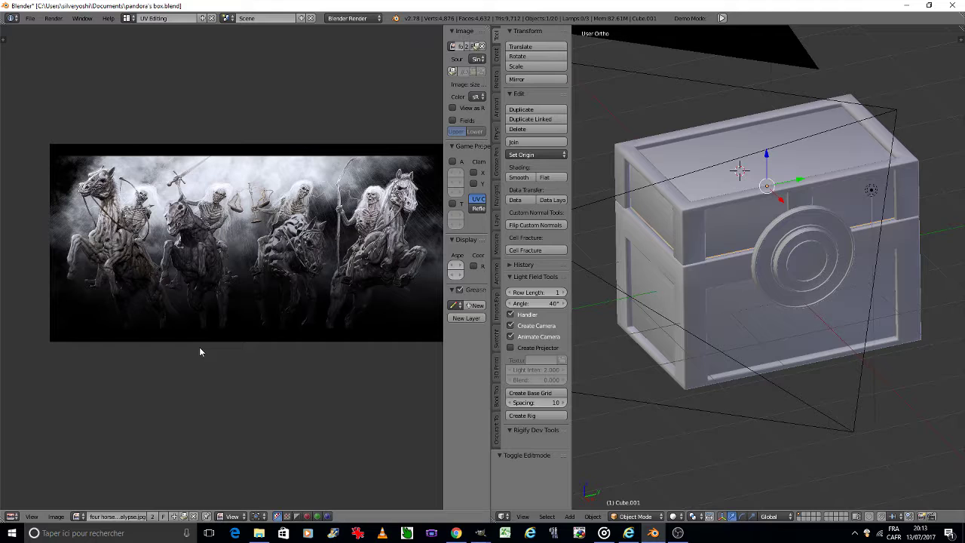
key(Tab)
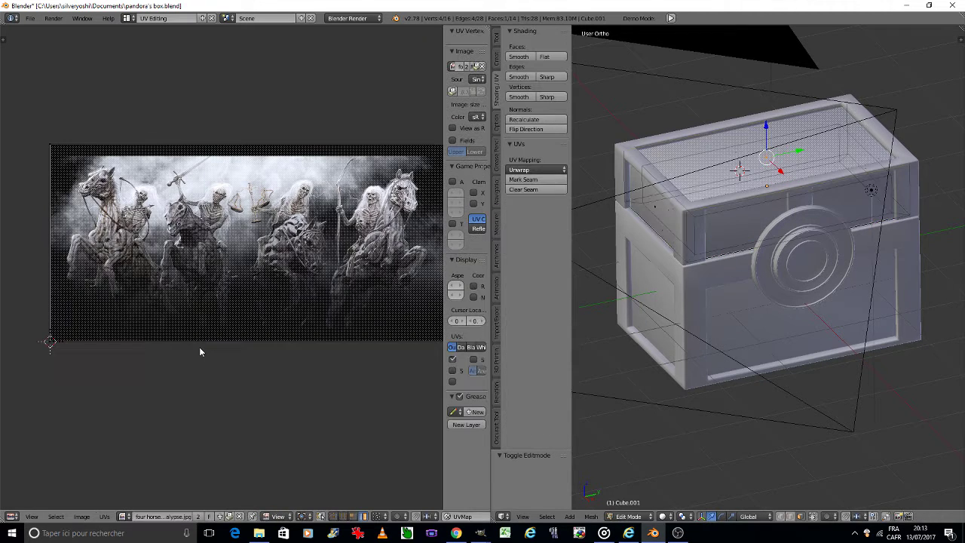
key(a)
key(s)
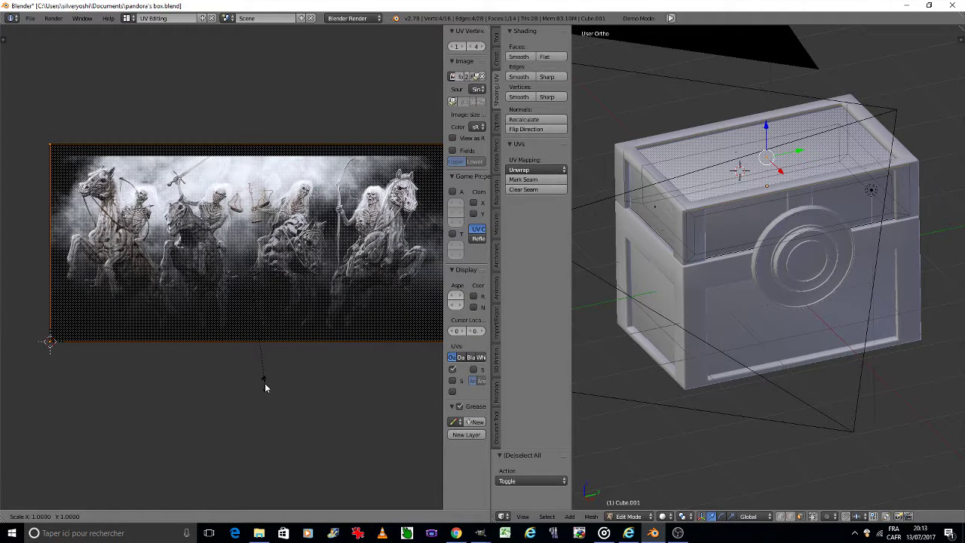
key(y)
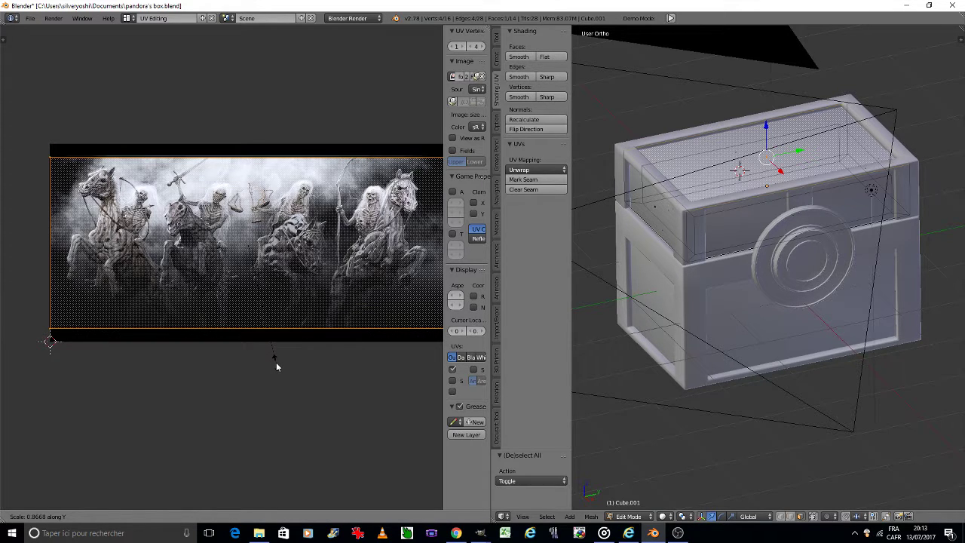
click(276, 366)
key(Tab)
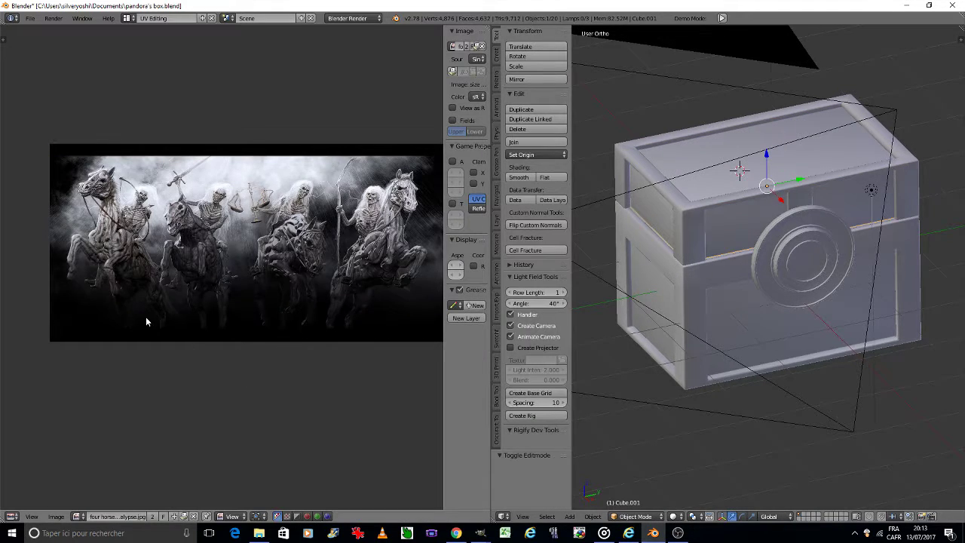
click(128, 19)
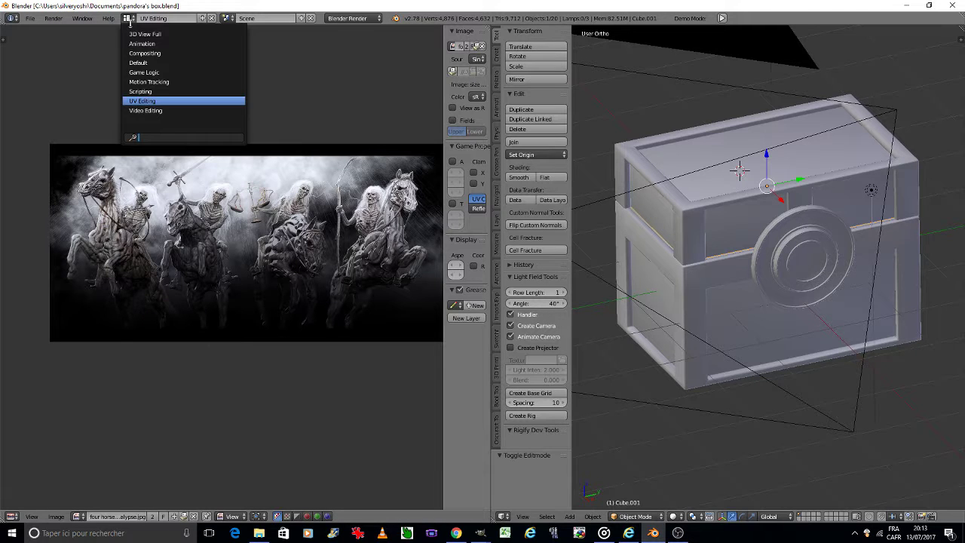
- Return to the Default layout in rendered shading and open the lid texture's Blend choices
click(138, 62)
click(187, 489)
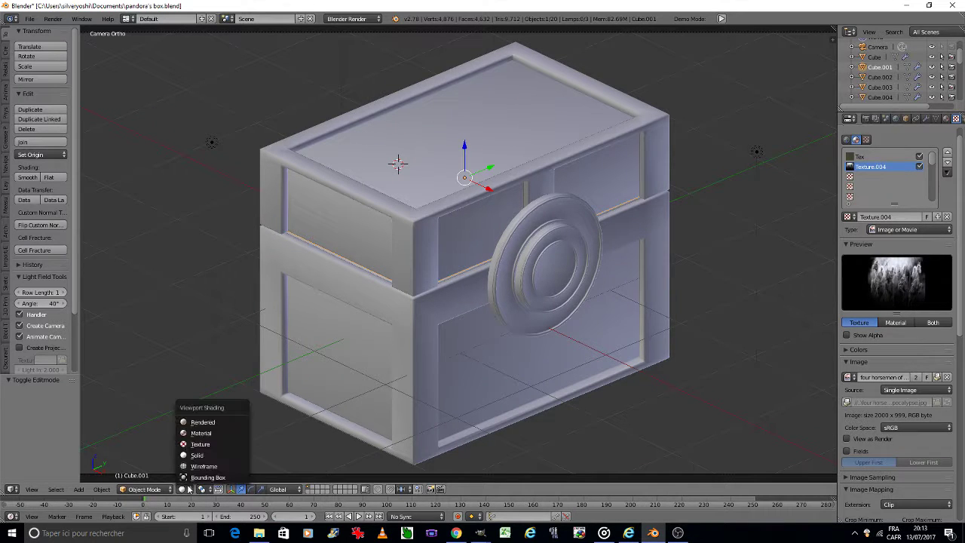
click(200, 422)
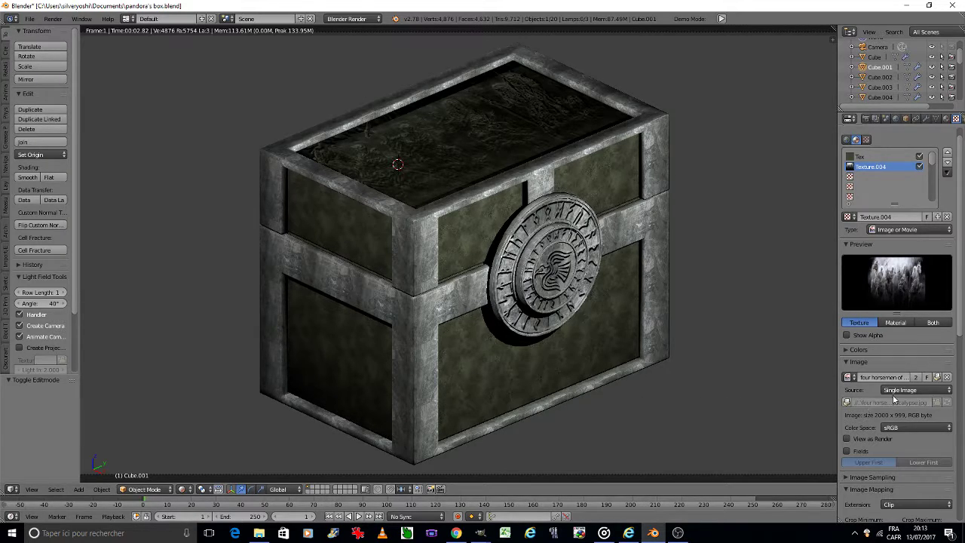
scroll(867, 403, down, 5)
scroll(889, 393, down, 5)
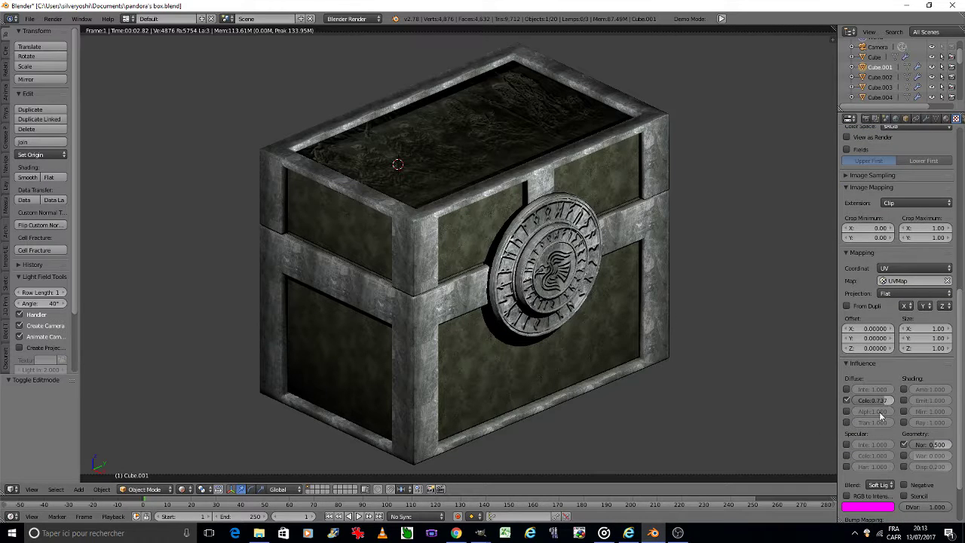
click(876, 484)
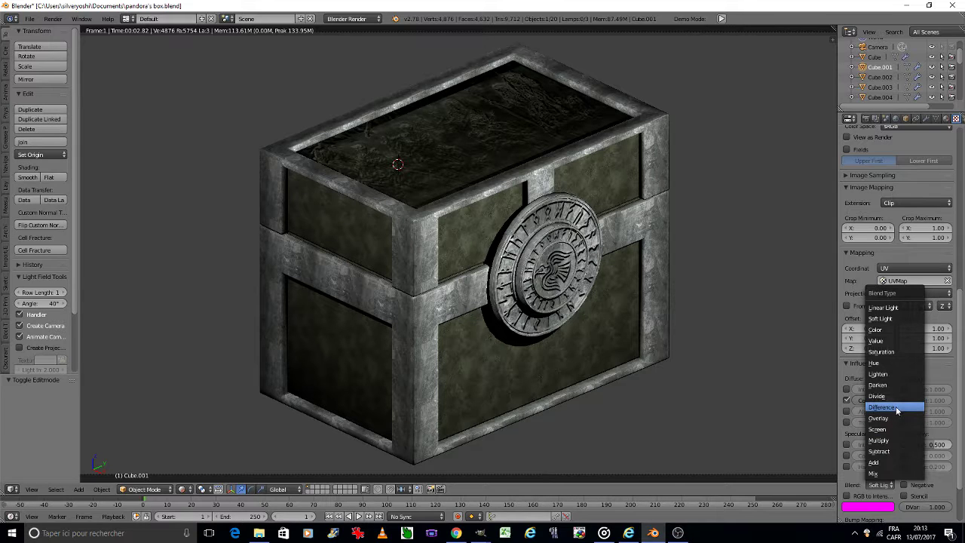
- Try Saturation and Linear Light blends for the lid image, settling on Add
click(901, 352)
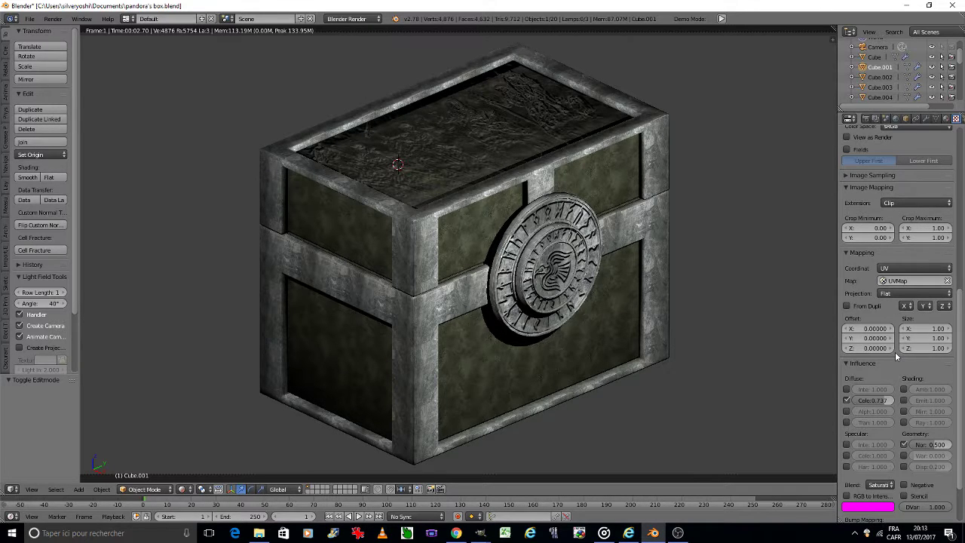
drag(868, 400, 898, 400)
click(876, 484)
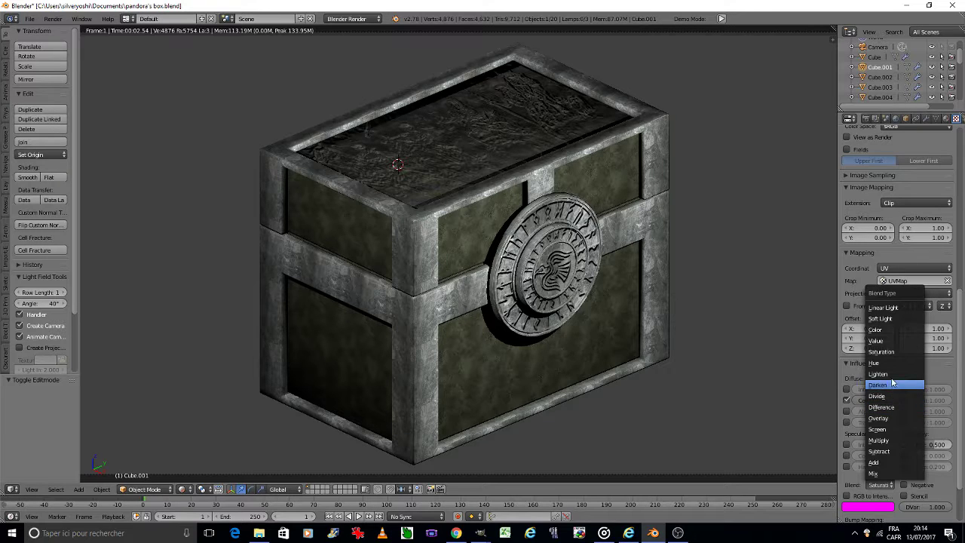
click(896, 306)
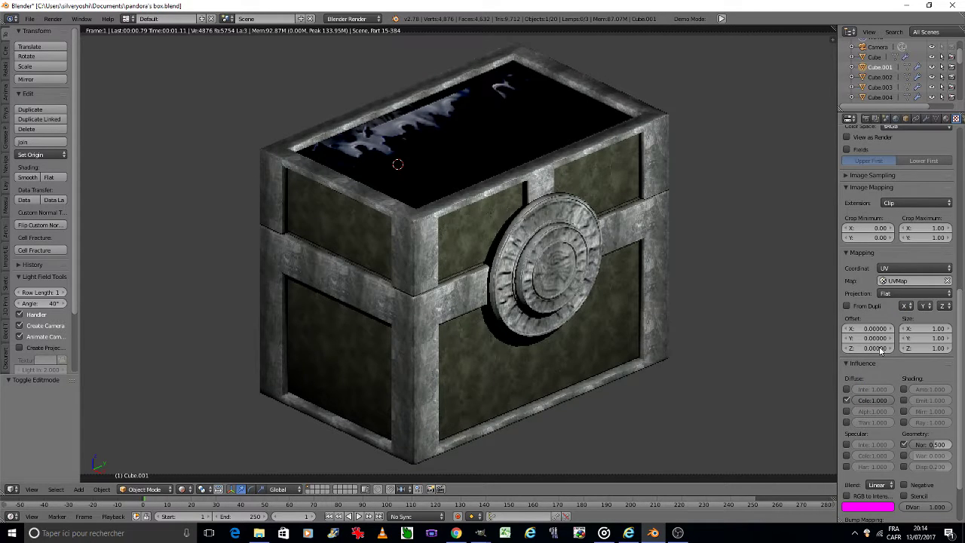
click(876, 484)
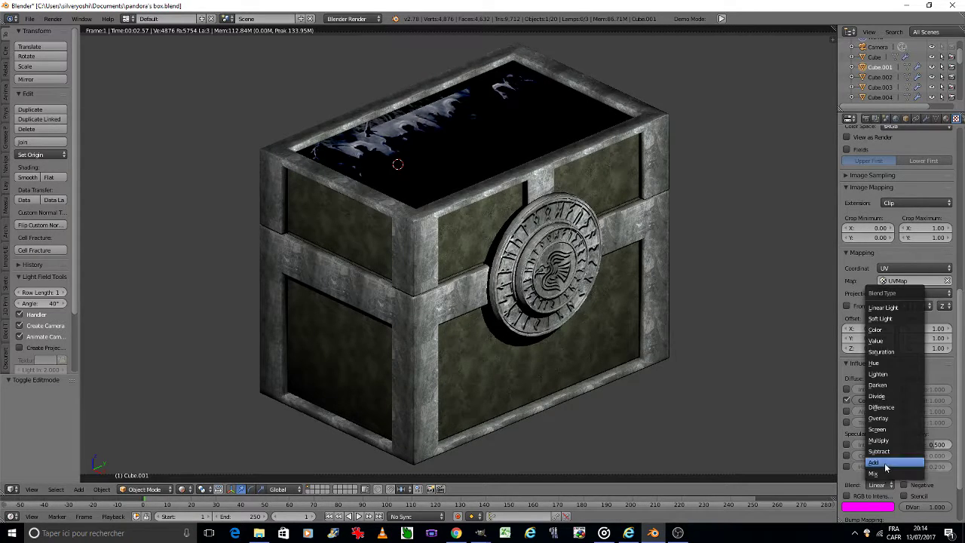
click(886, 467)
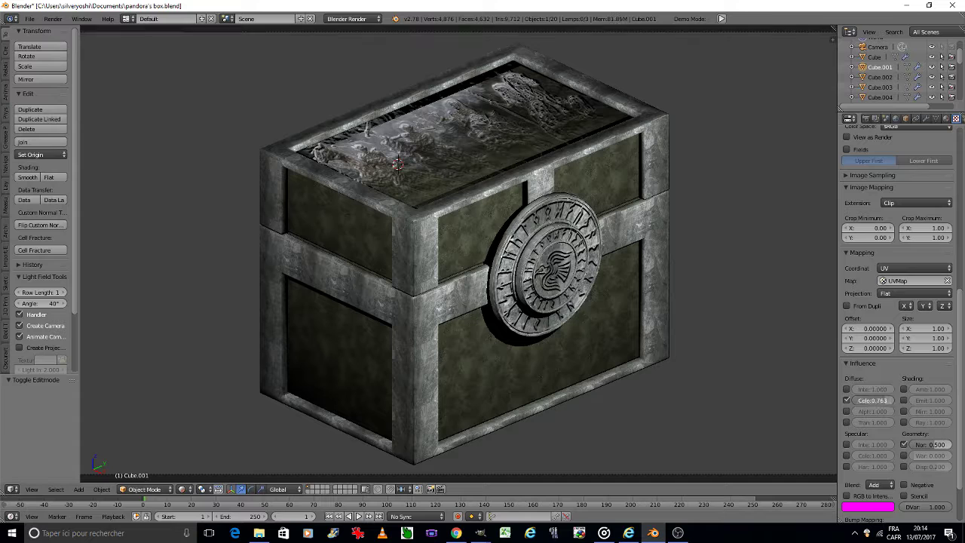
- Lower the lid image's Diffuse Color influence to 0.513 and save the file
drag(894, 398, 867, 400)
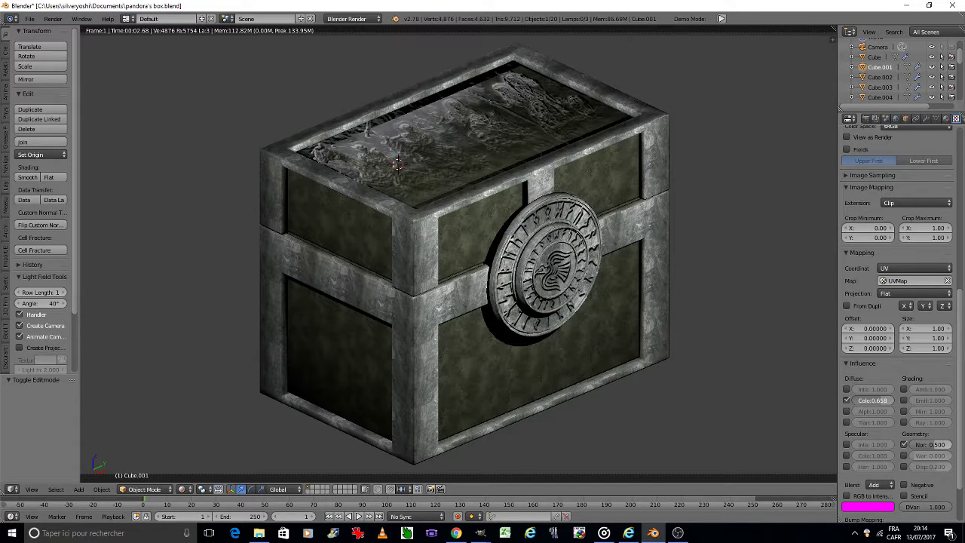
drag(874, 400, 859, 399)
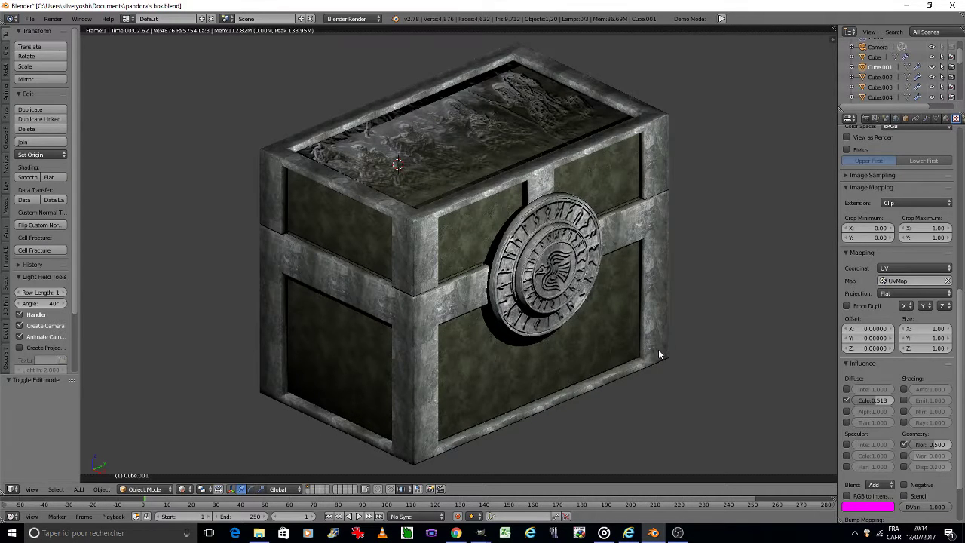
key(ctrl+s)
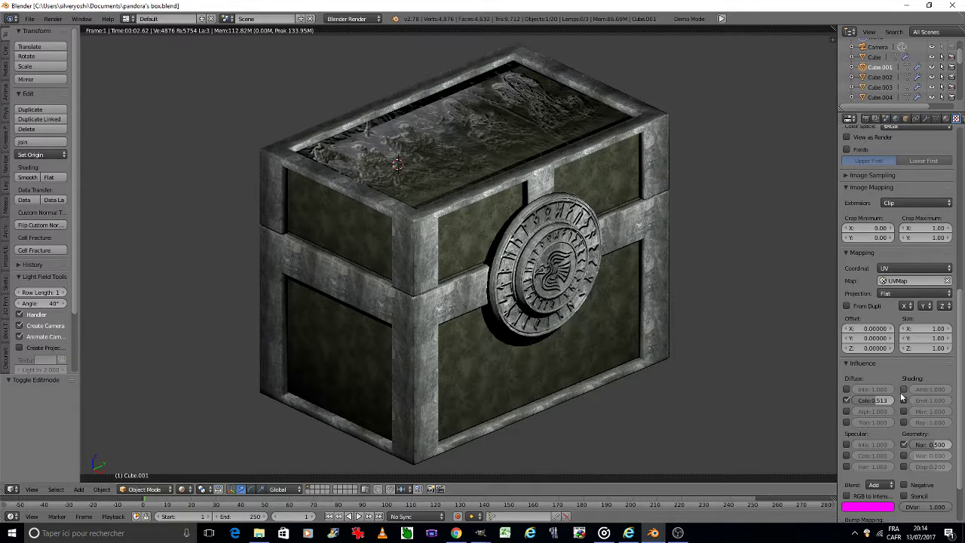
- Set the lid texture's Geometry Normal influence to 0.5 and bring up the viewport shading choices
click(919, 444)
key(BackSpace)
key(BackSpace)
key(BackSpace)
text(0.5)
key(Return)
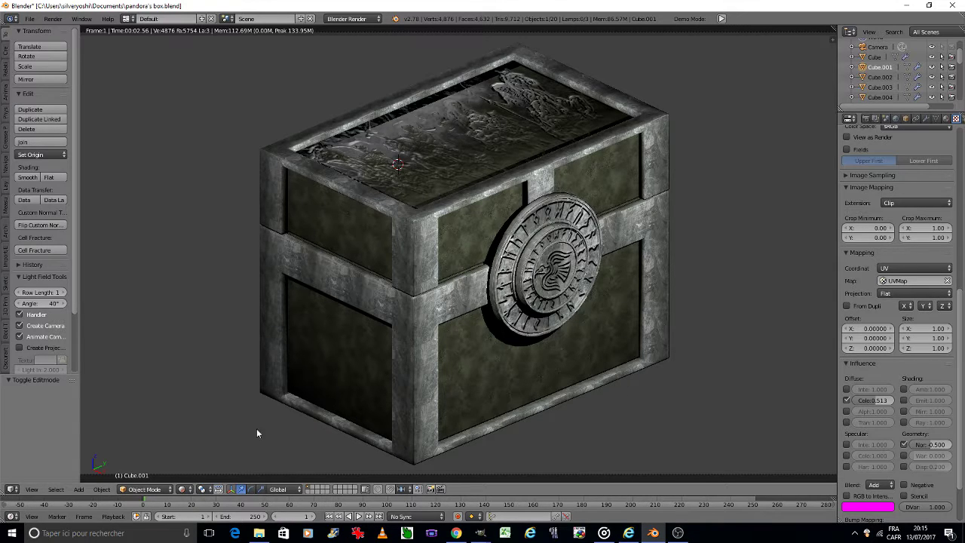
click(188, 488)
- Switch the viewport to solid shading and hide the Plane object
click(215, 453)
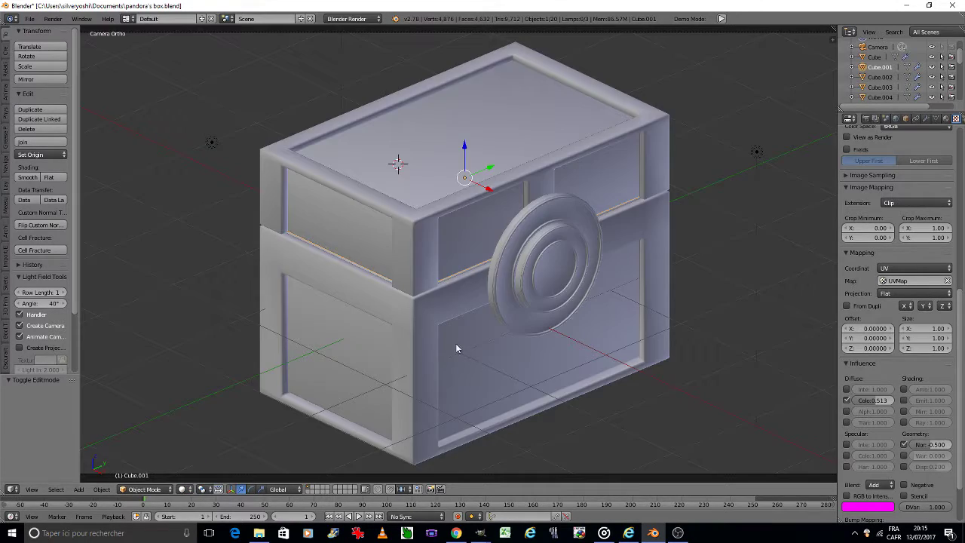
right_click(486, 352)
key(Tab)
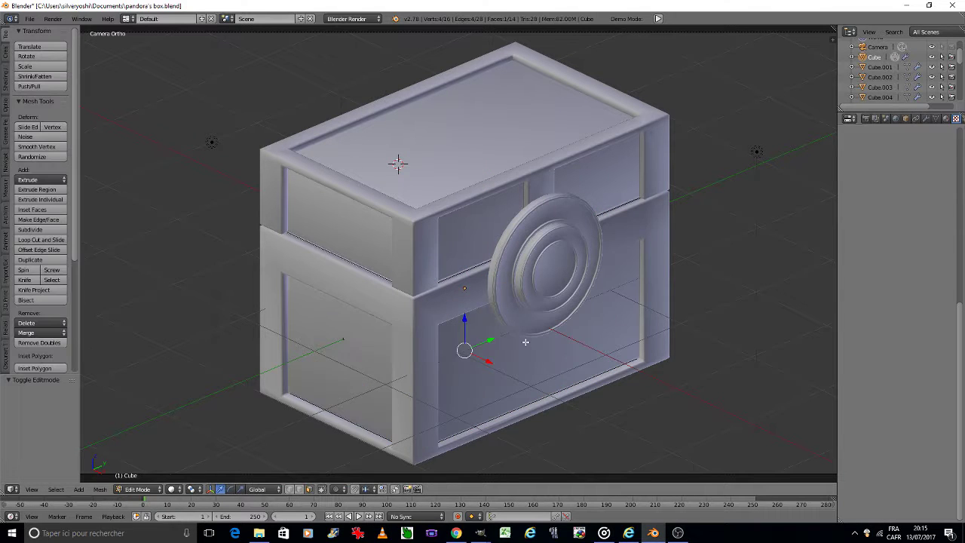
key(Tab)
click(453, 341)
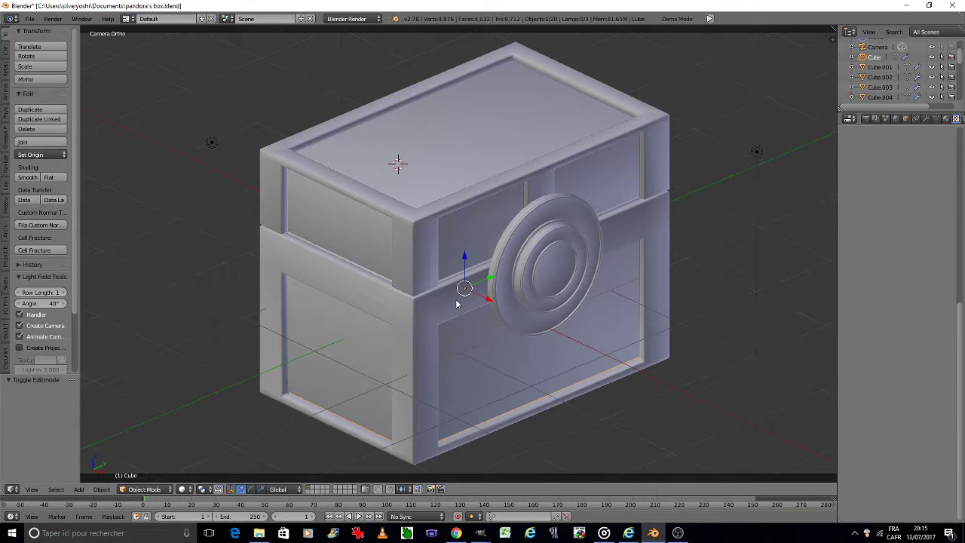
right_click(464, 362)
scroll(948, 63, down, 3)
scroll(948, 62, down, 3)
scroll(948, 62, down, 2)
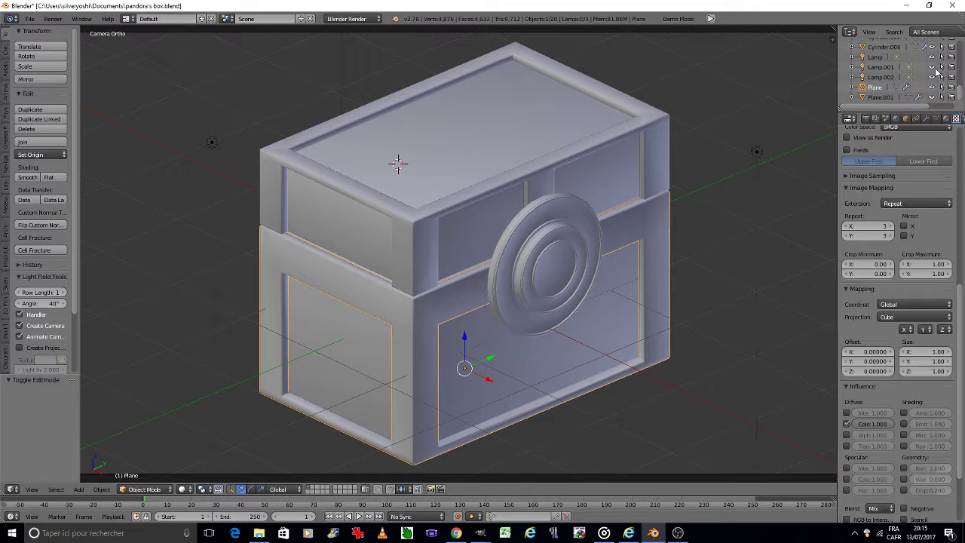
click(940, 87)
- Select the lower box Cube's front face in Edit Mode
right_click(446, 355)
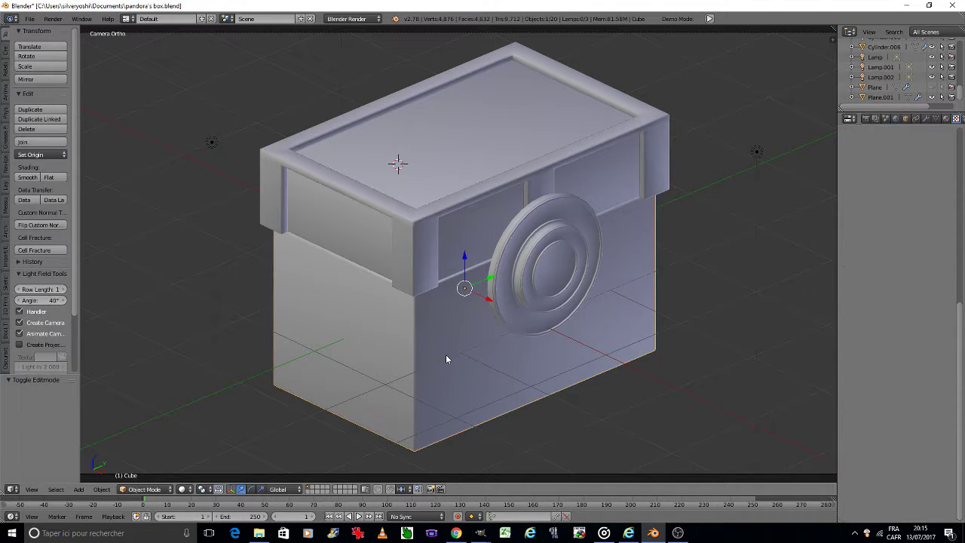
key(Tab)
click(480, 352)
right_click(461, 347)
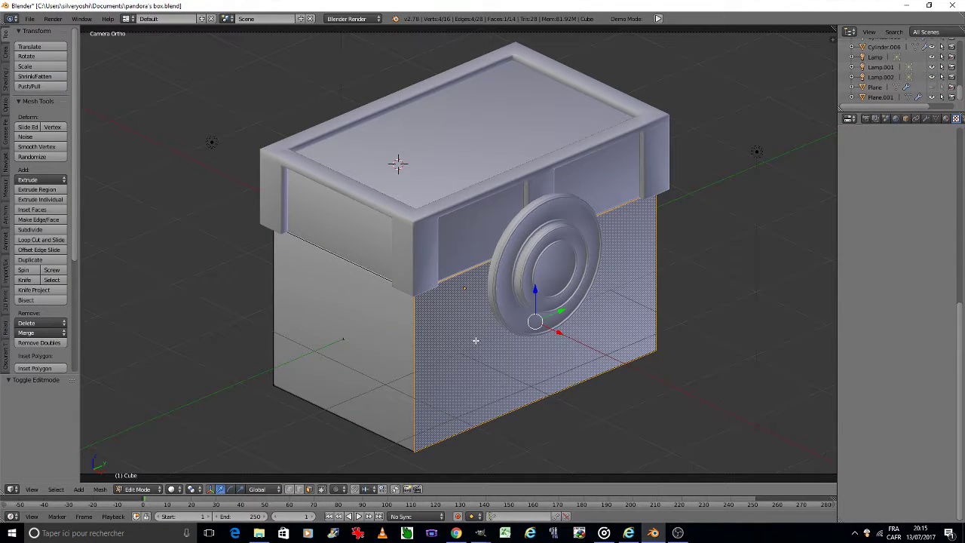
- Add Material.005 as a pasted copy of the stone material and assign it to the front face
click(946, 119)
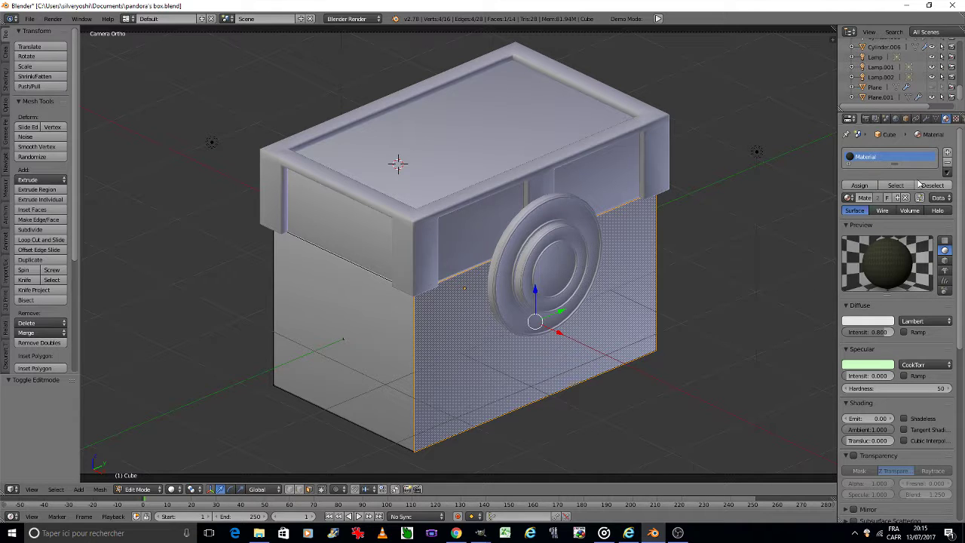
click(948, 154)
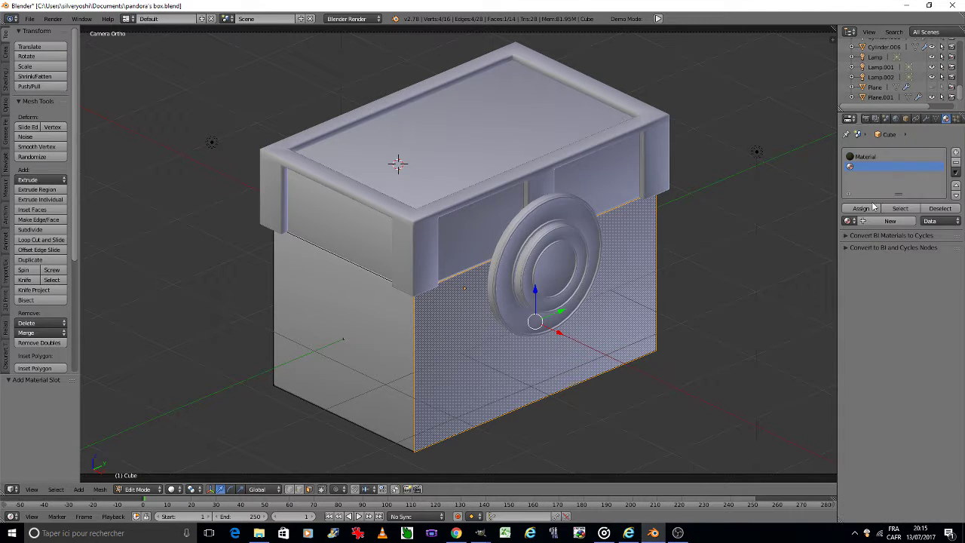
click(874, 221)
click(948, 172)
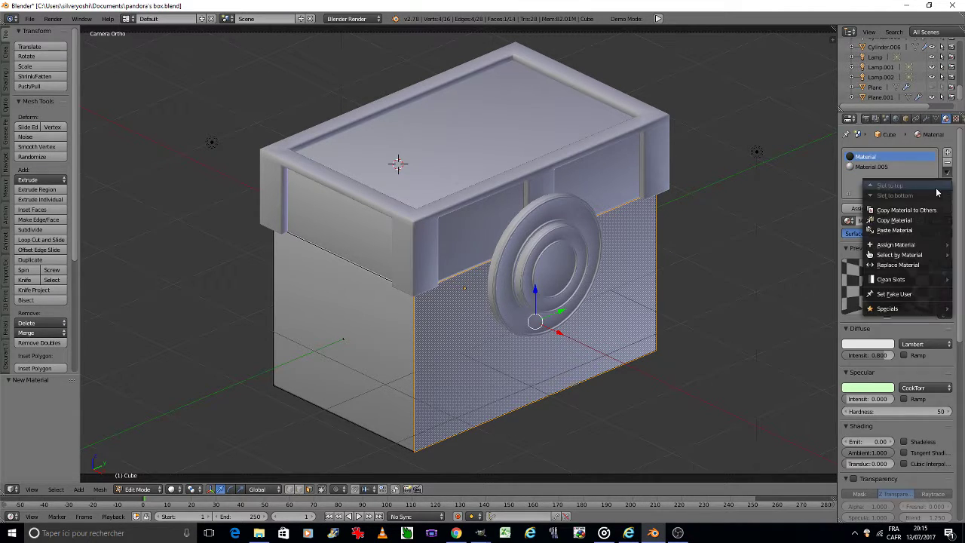
click(925, 219)
click(947, 171)
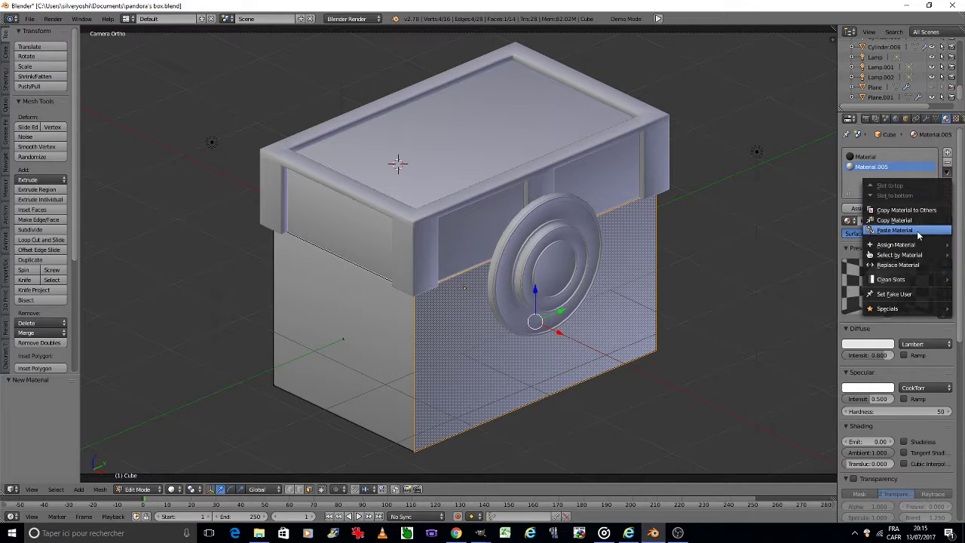
click(918, 234)
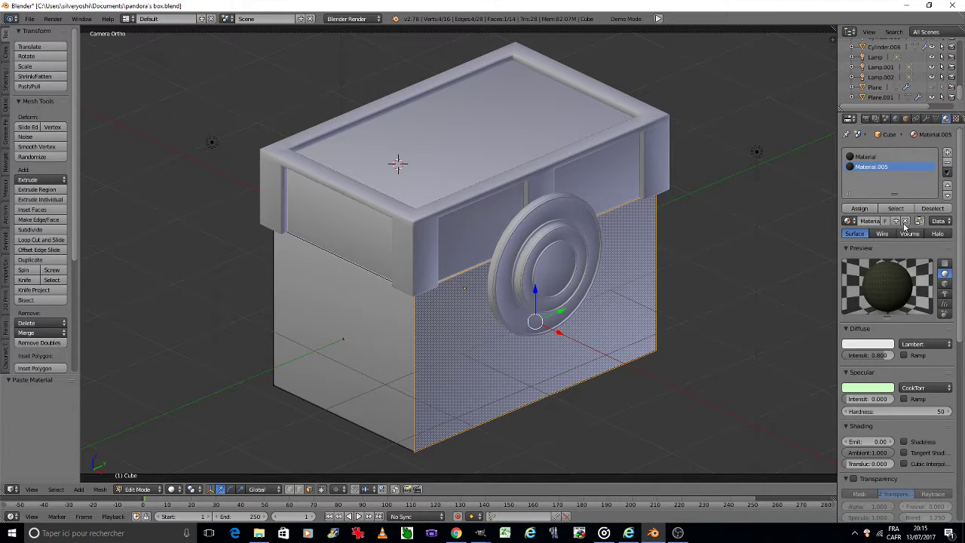
click(867, 209)
- Create a new texture, Texture.005, in the material's second texture slot
click(956, 119)
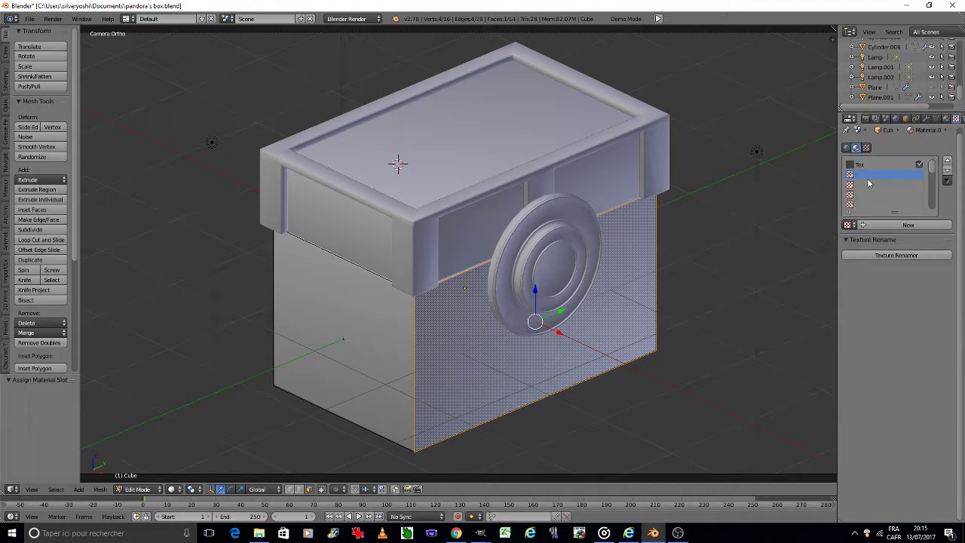
mouse_move(962, 241)
mouse_down()
mouse_move(962, 424)
mouse_move(962, 172)
mouse_up()
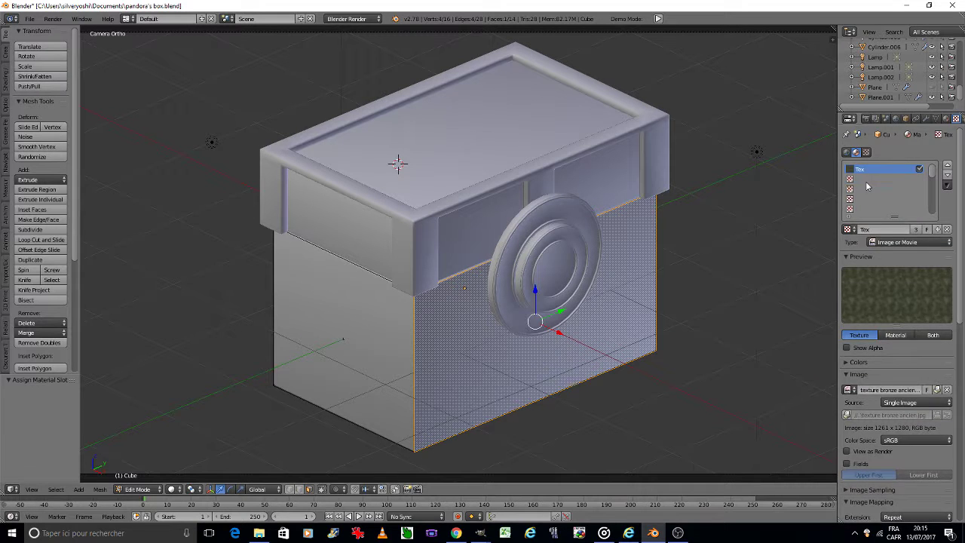
click(867, 180)
click(866, 229)
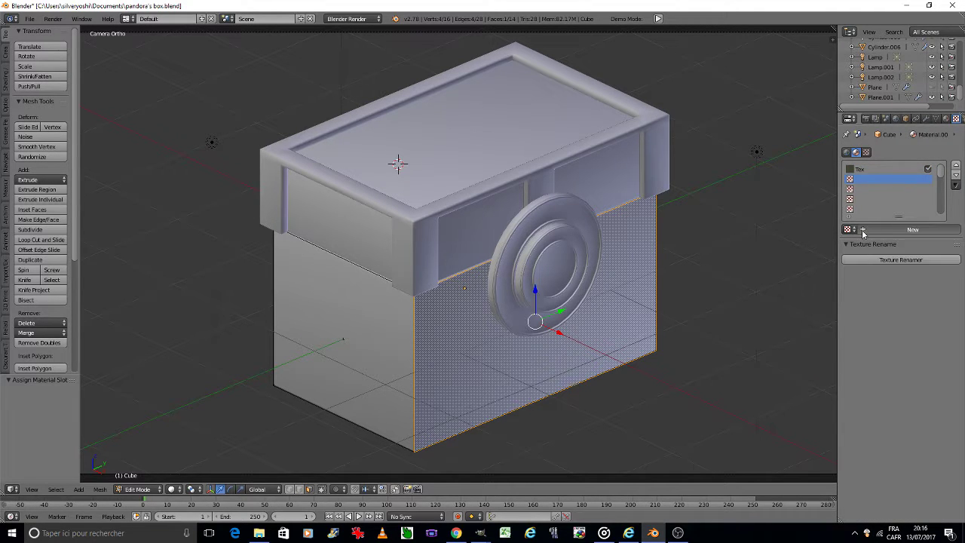
- Load 'apocalypse rectangle 2.jpg' as the texture's image
click(917, 390)
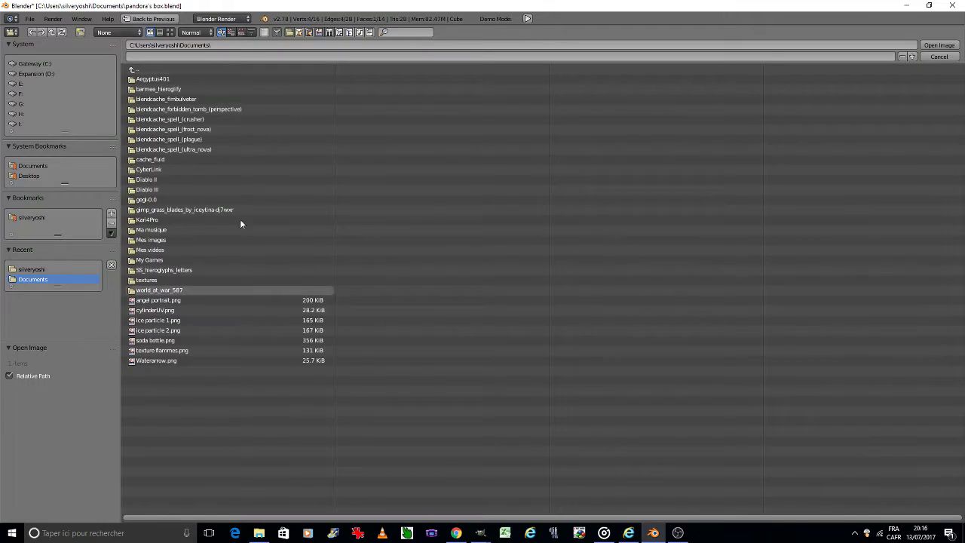
click(170, 32)
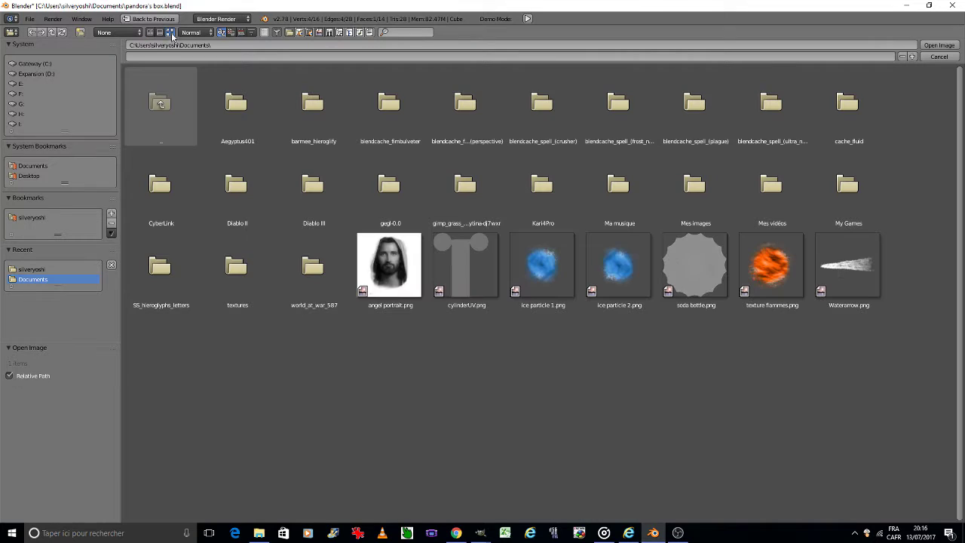
click(42, 269)
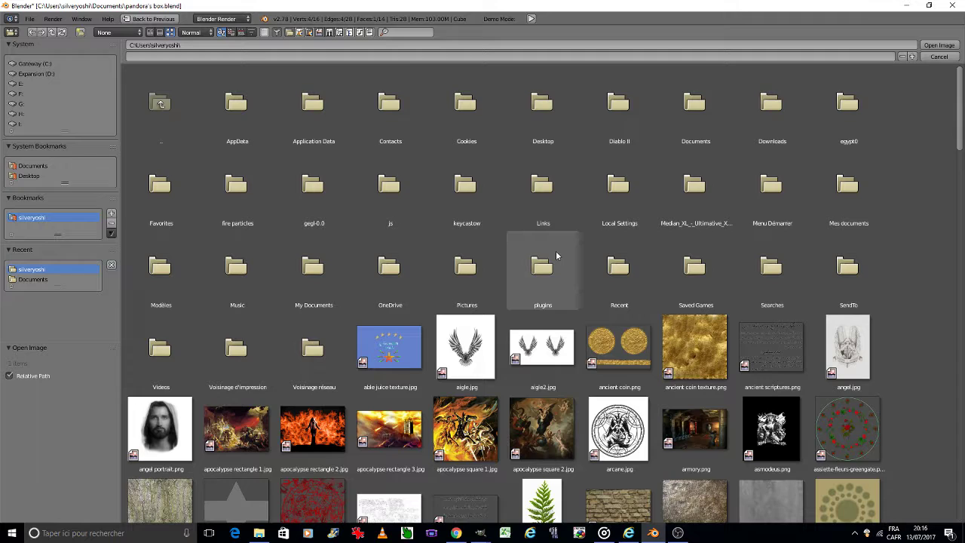
scroll(556, 250, down, 2)
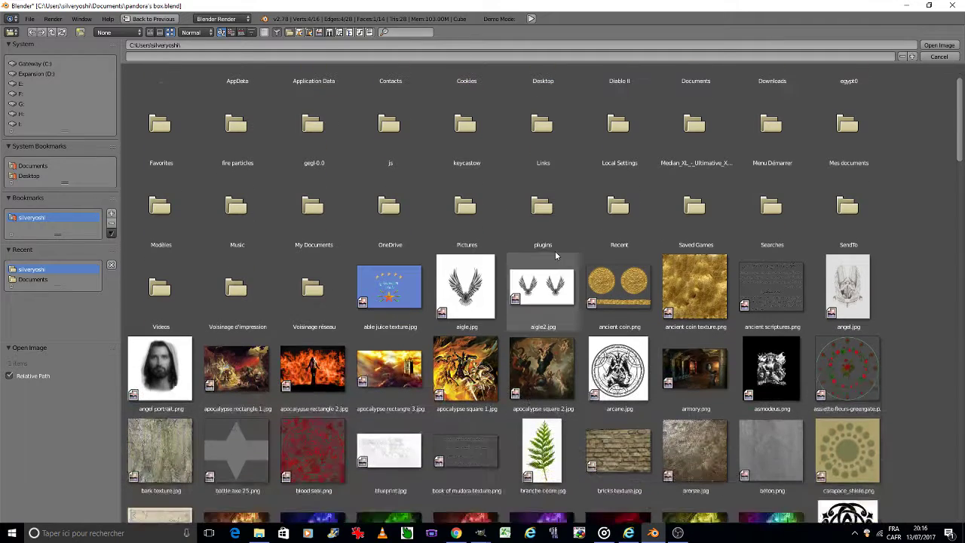
double_click(319, 358)
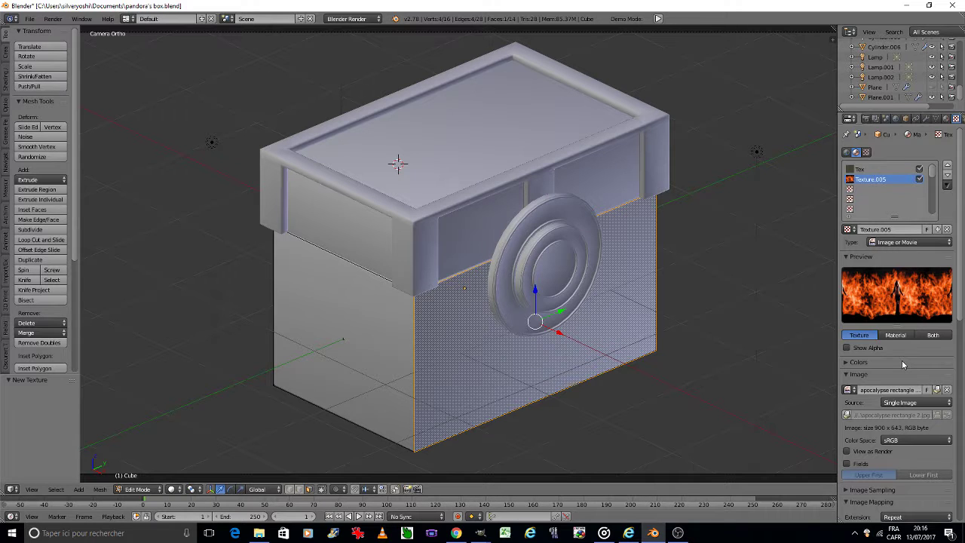
scroll(905, 360, down, 1)
scroll(898, 360, down, 4)
scroll(897, 364, down, 1)
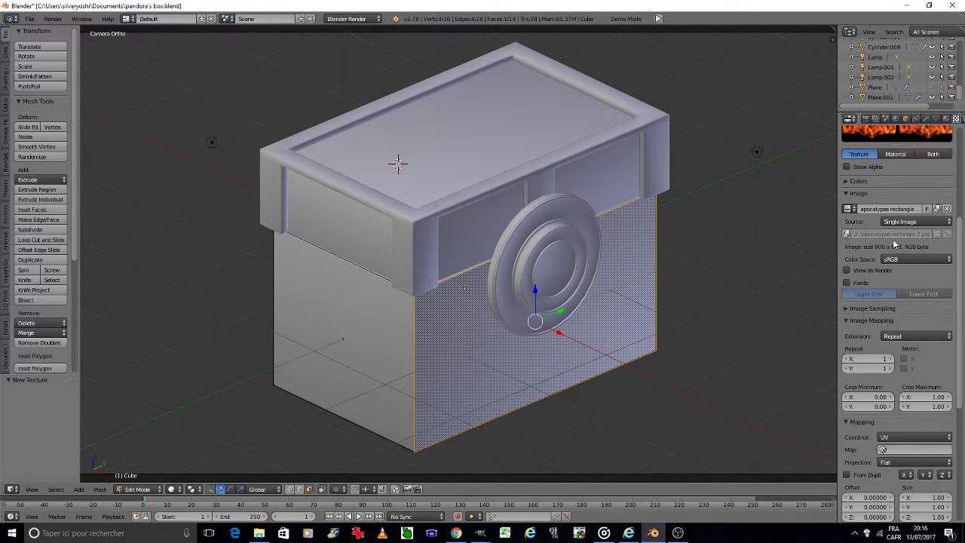
scroll(897, 226, up, 4)
scroll(736, 189, down, 1)
scroll(662, 197, up, 1)
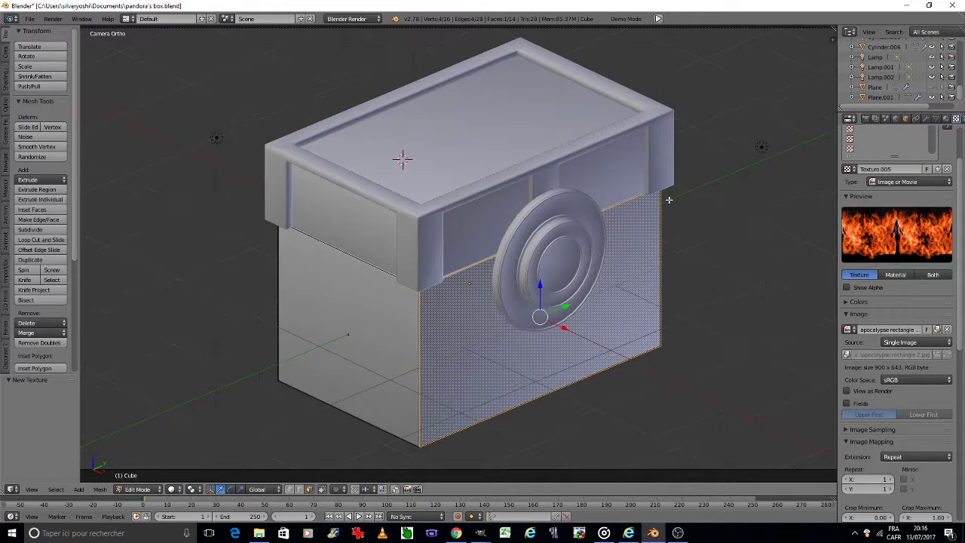
scroll(656, 195, up, 1)
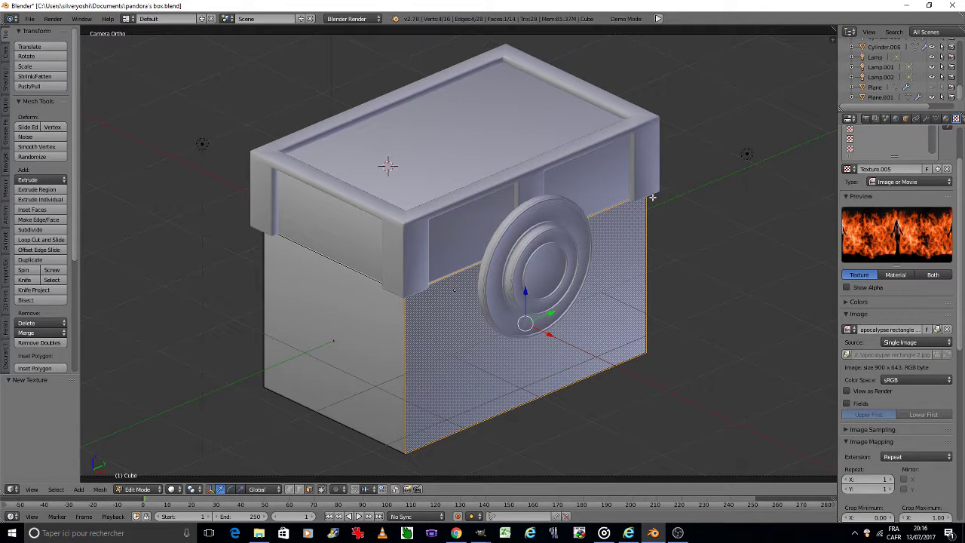
- Show 'apocalypse rectangle 2.jpg' in the UV Editing layout, then return to the Default layout
click(129, 19)
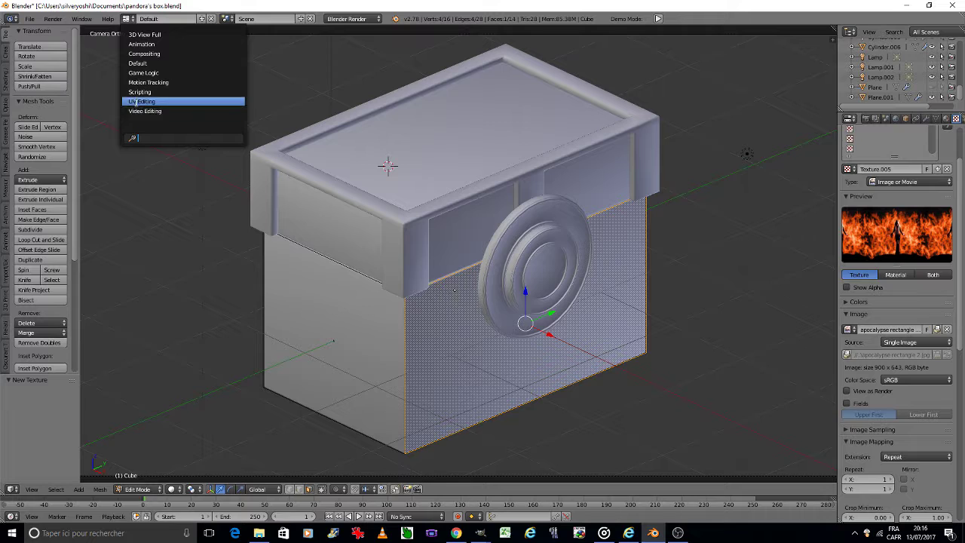
click(136, 101)
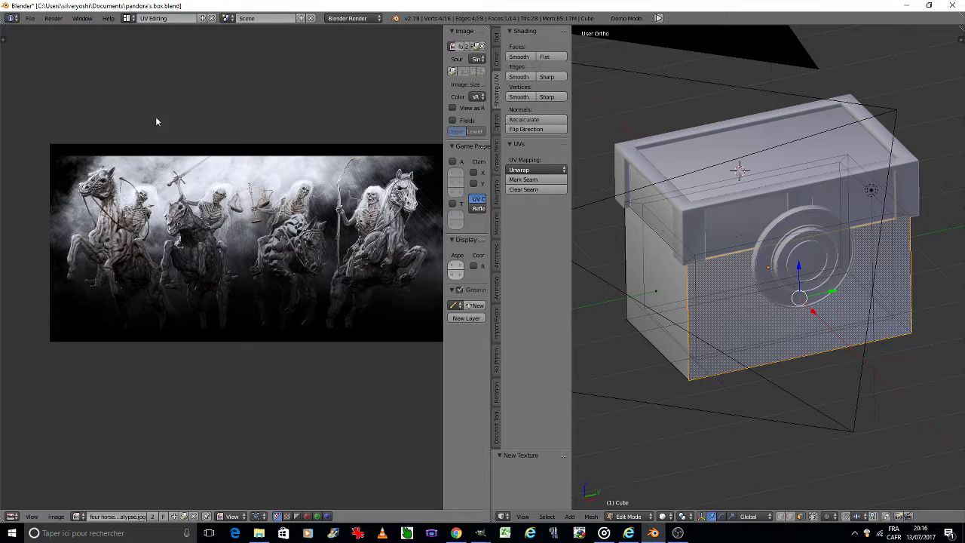
click(70, 518)
click(69, 497)
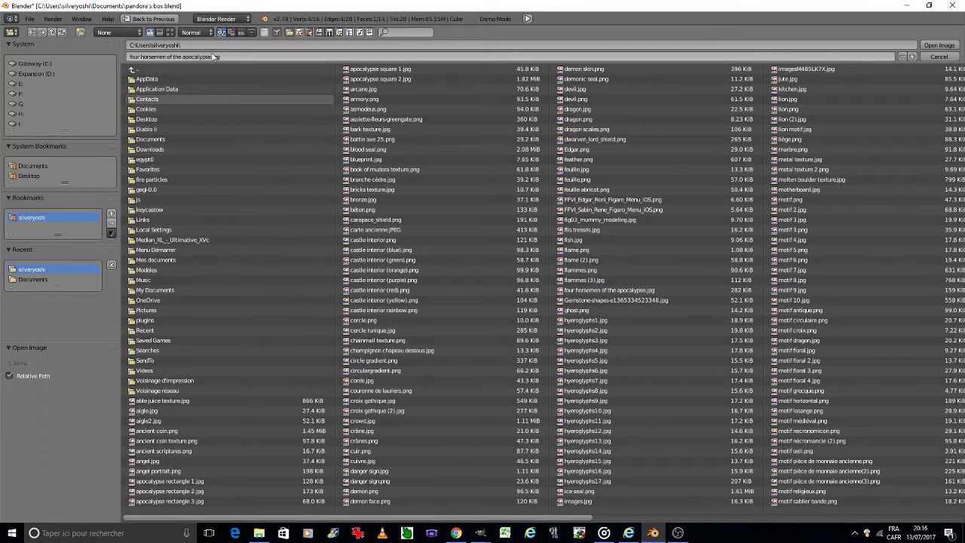
click(170, 32)
double_click(314, 435)
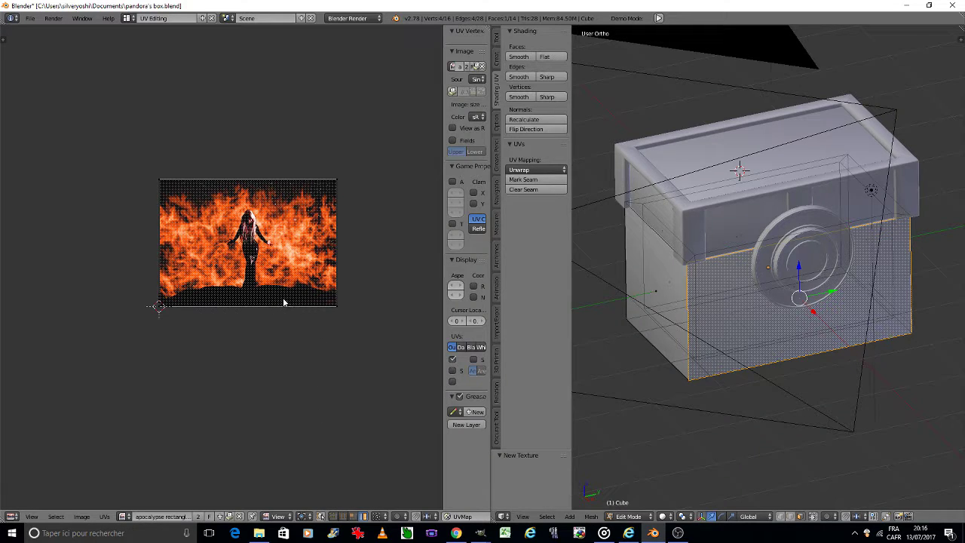
click(128, 18)
click(152, 69)
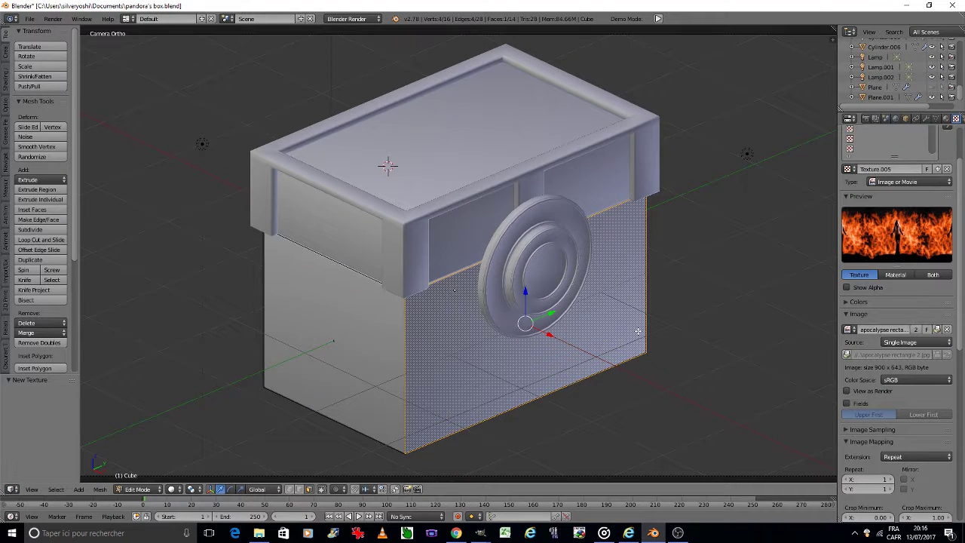
- Map the texture through UVMap with ViewSpace bump and 0.5 normal influence, save, and leave Edit Mode
scroll(905, 369, down, 4)
scroll(905, 371, down, 2)
click(905, 370)
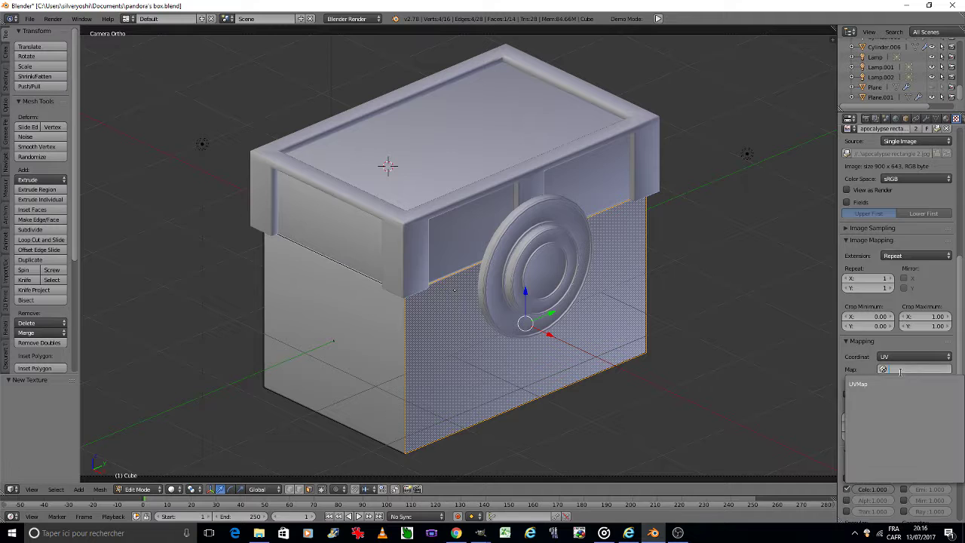
click(901, 382)
scroll(894, 384, down, 2)
scroll(894, 384, down, 3)
click(930, 481)
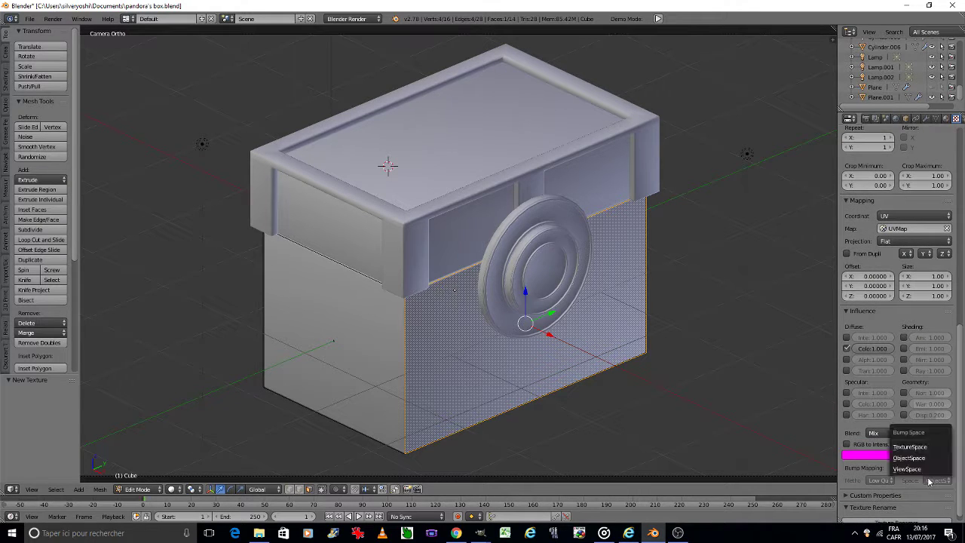
click(920, 471)
click(904, 393)
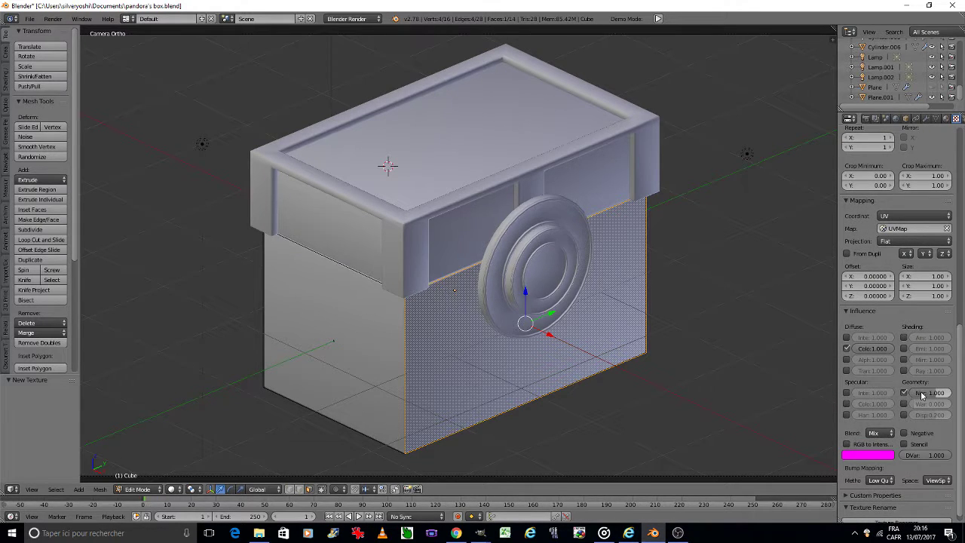
click(924, 392)
text(0.5)
key(Return)
key(ctrl+s)
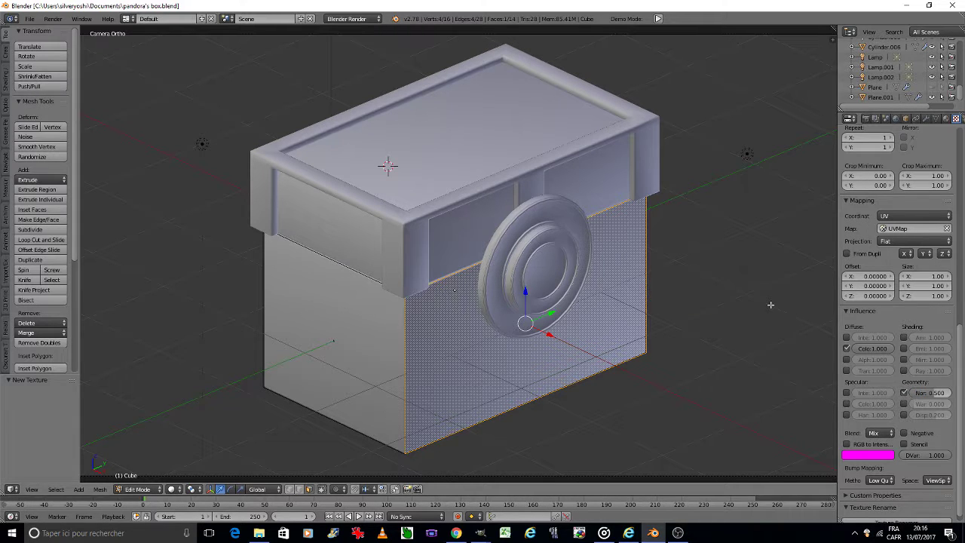
key(Tab)
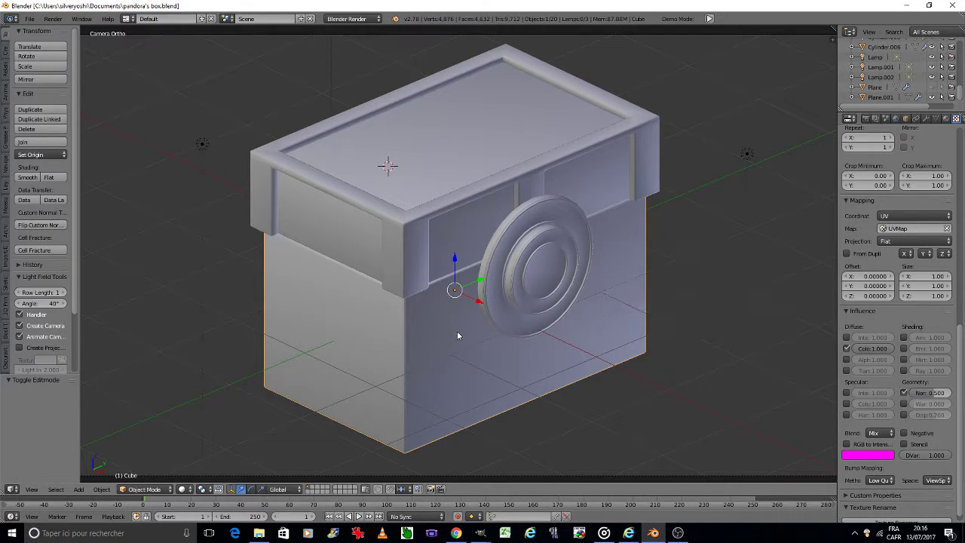
- Preview the box in Rendered viewport shading
click(179, 490)
click(207, 423)
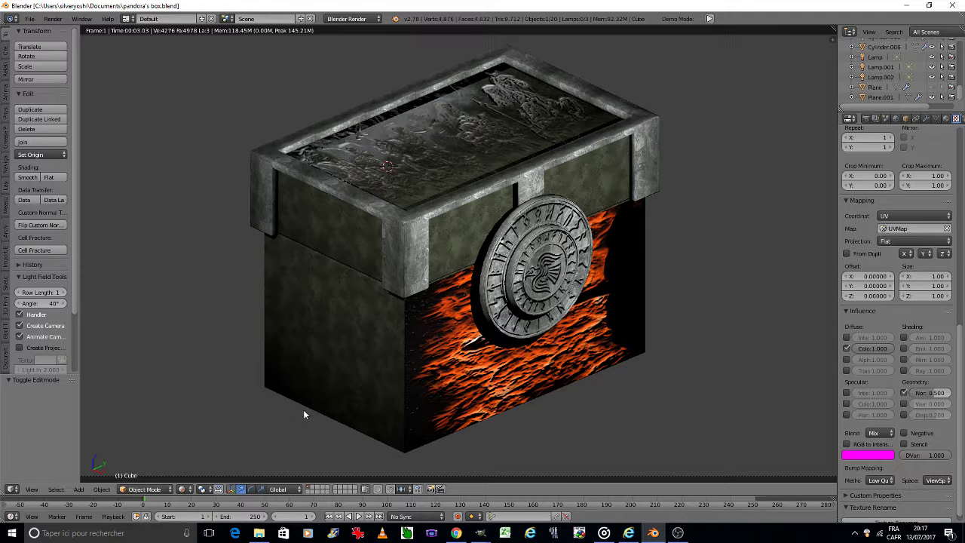
click(181, 488)
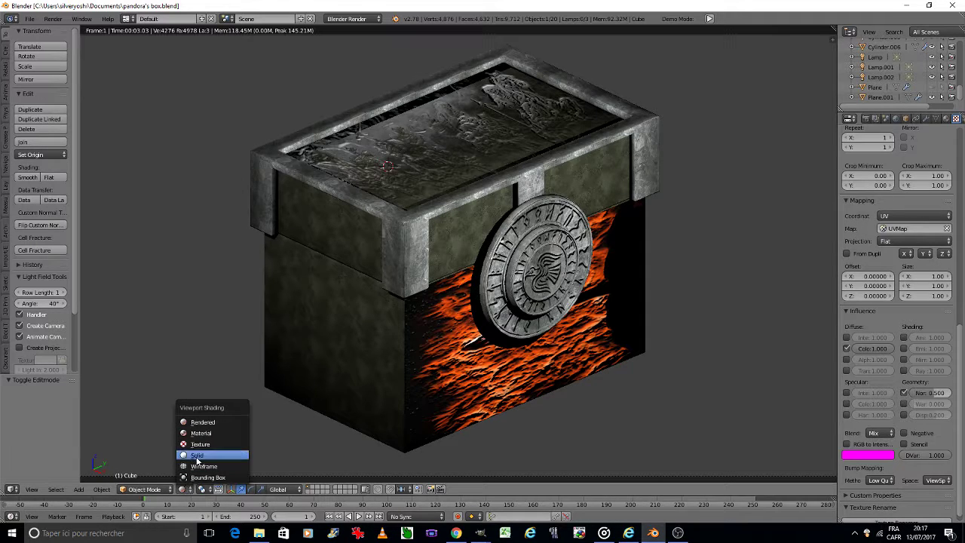
right_click(196, 459)
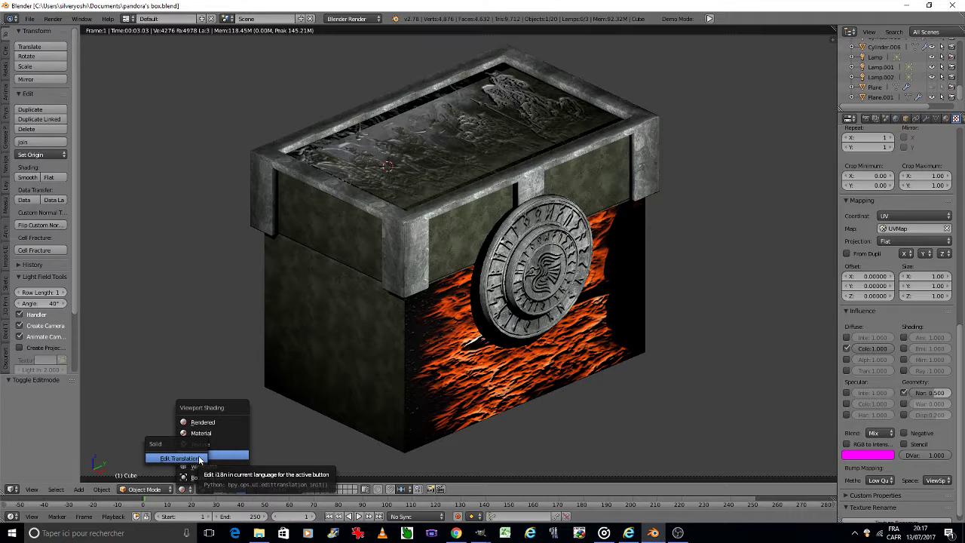
- Test the fire texture's X and Y mapping options, then restore the default mapping
click(904, 253)
click(867, 242)
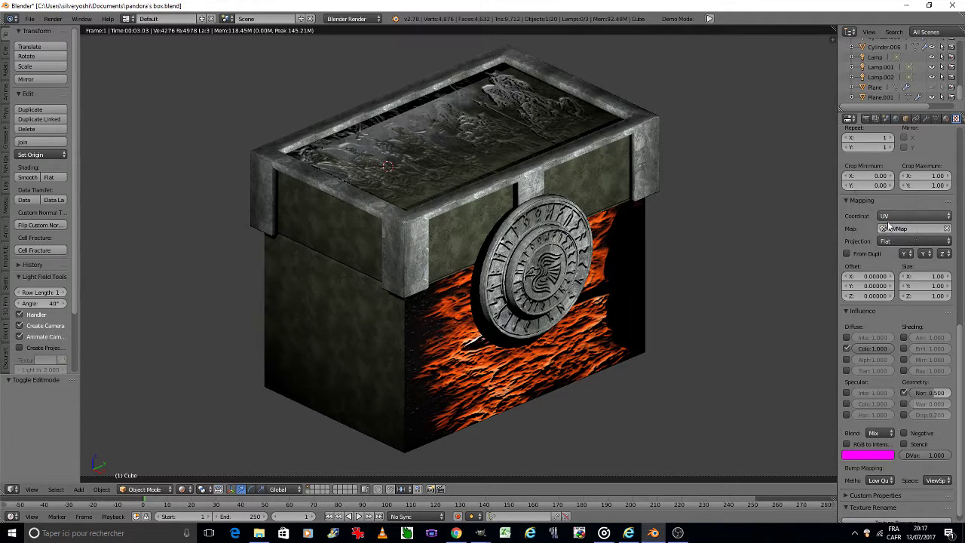
click(924, 253)
click(909, 226)
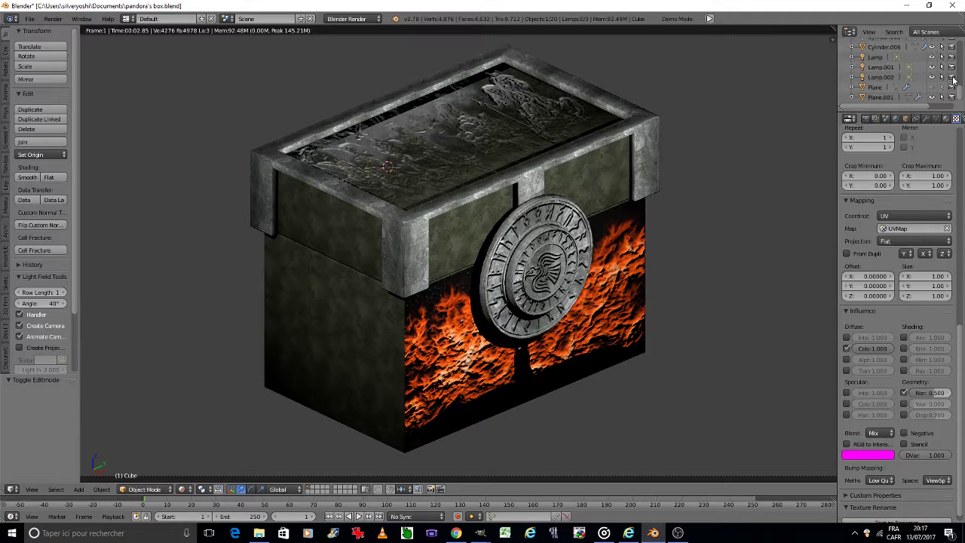
- Reconfirm the fire texture's 0.5 normal bump amount
click(933, 88)
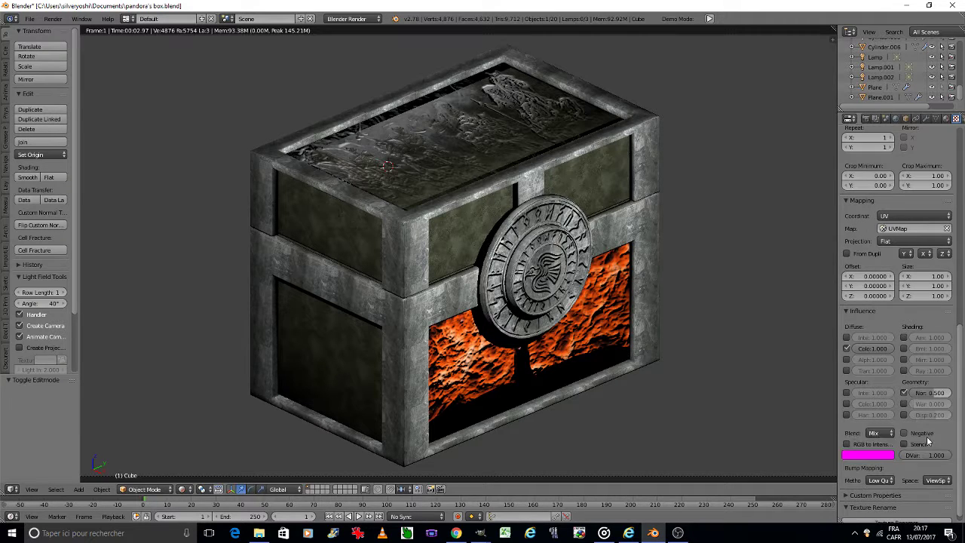
click(927, 393)
key(Return)
- Try Add, Multiply and Soft Light blends, settling on Lighten with colour influence 0.145
click(879, 433)
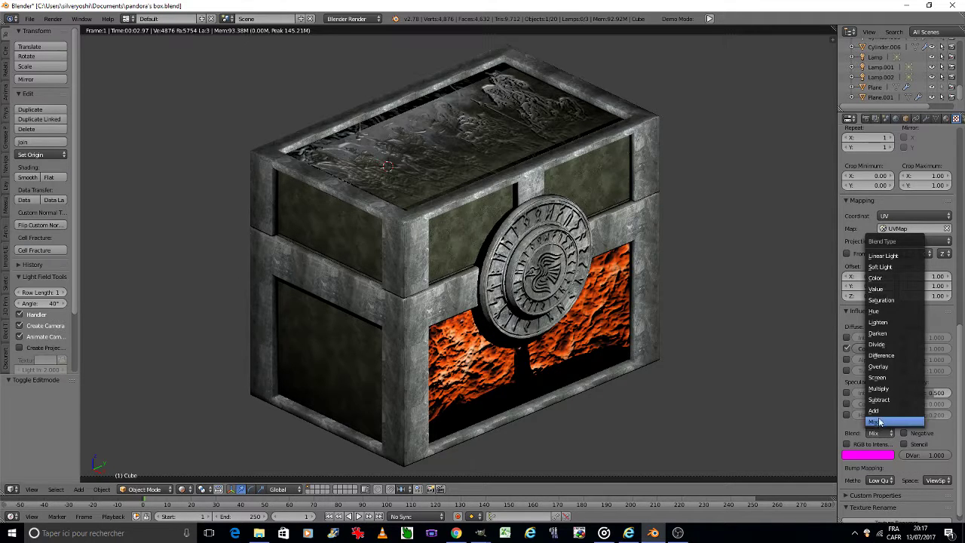
click(880, 414)
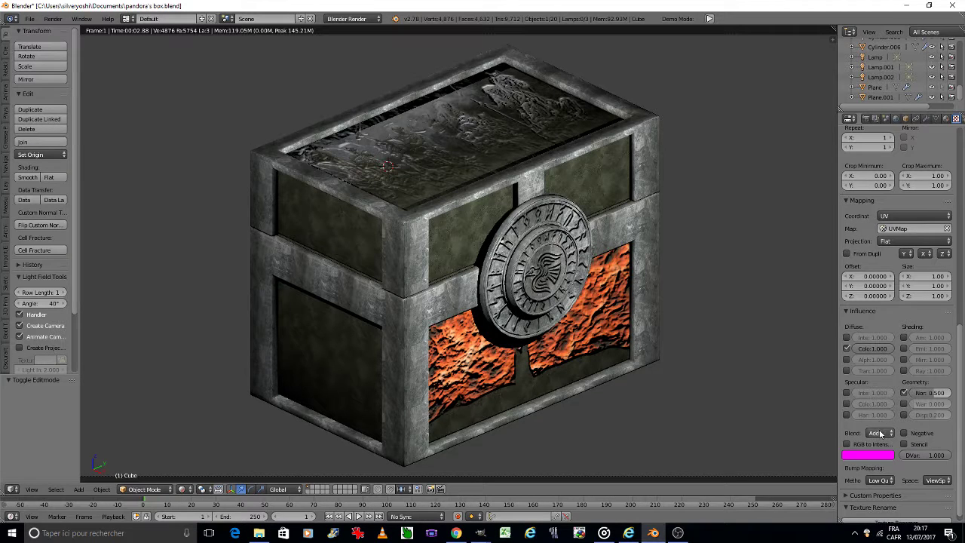
click(877, 433)
click(882, 388)
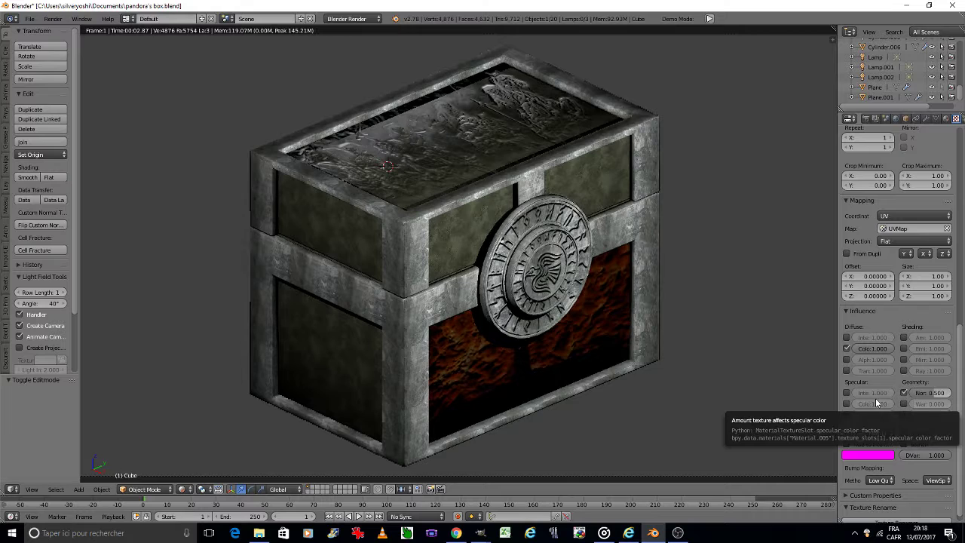
click(877, 433)
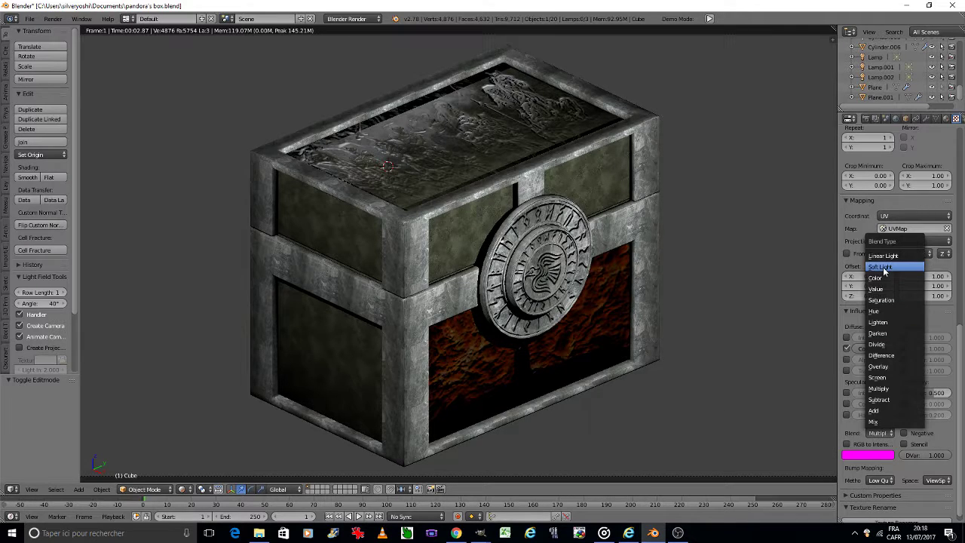
click(884, 269)
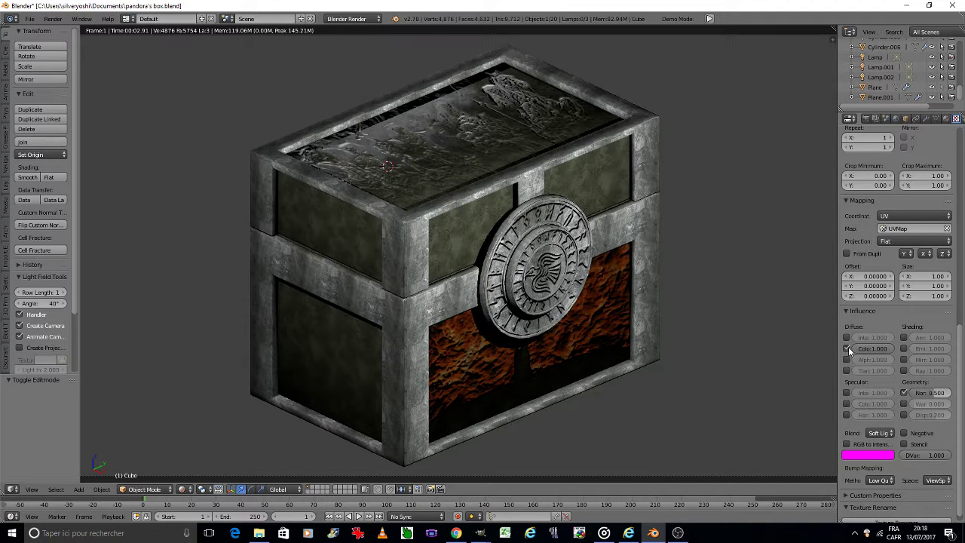
click(875, 429)
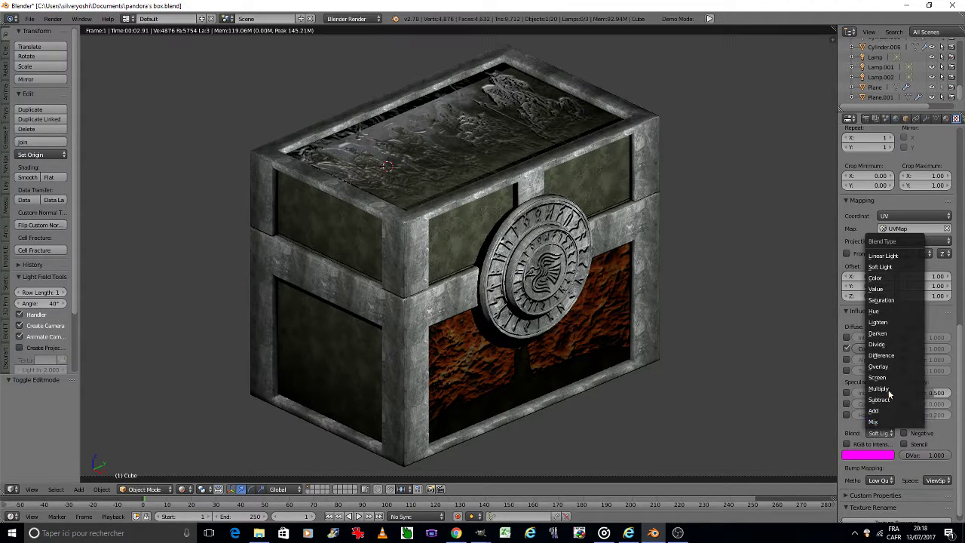
click(897, 324)
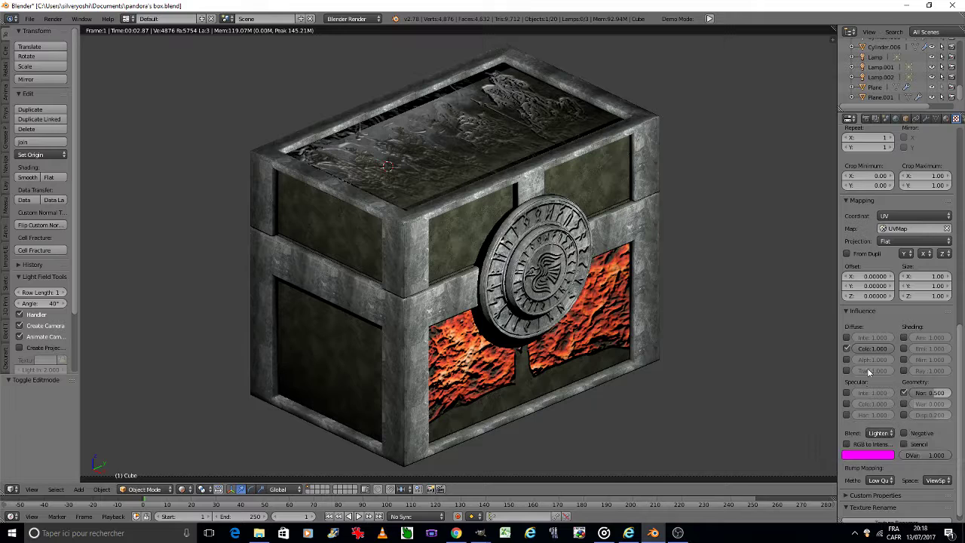
drag(888, 350, 865, 350)
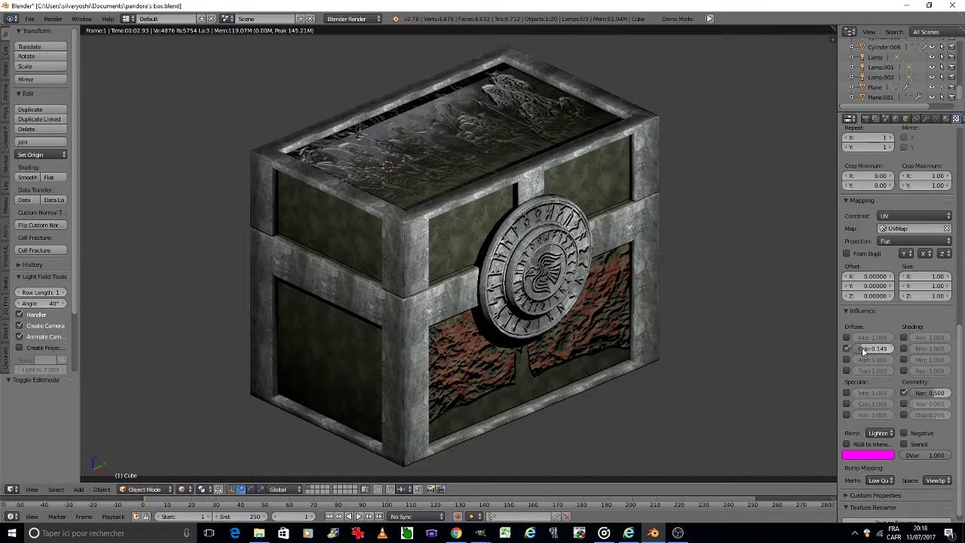
- Set the fire texture's normal bump to 0.25 and turn off its Diffuse Color influence
click(919, 391)
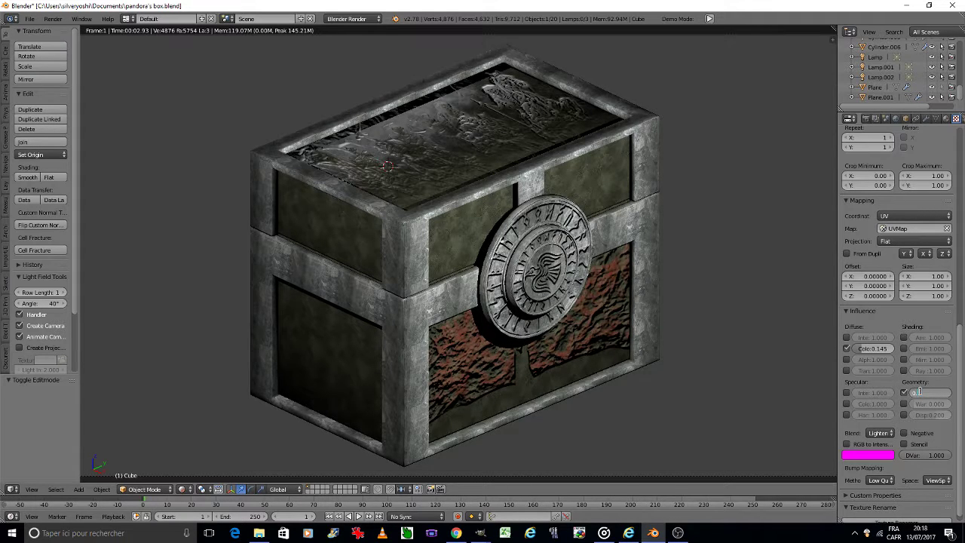
text(0.25)
key(Return)
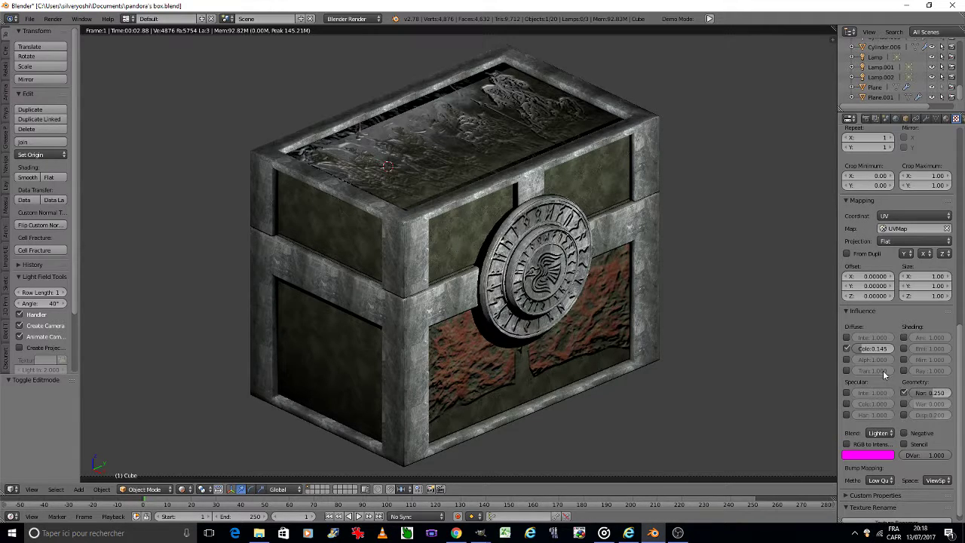
click(846, 348)
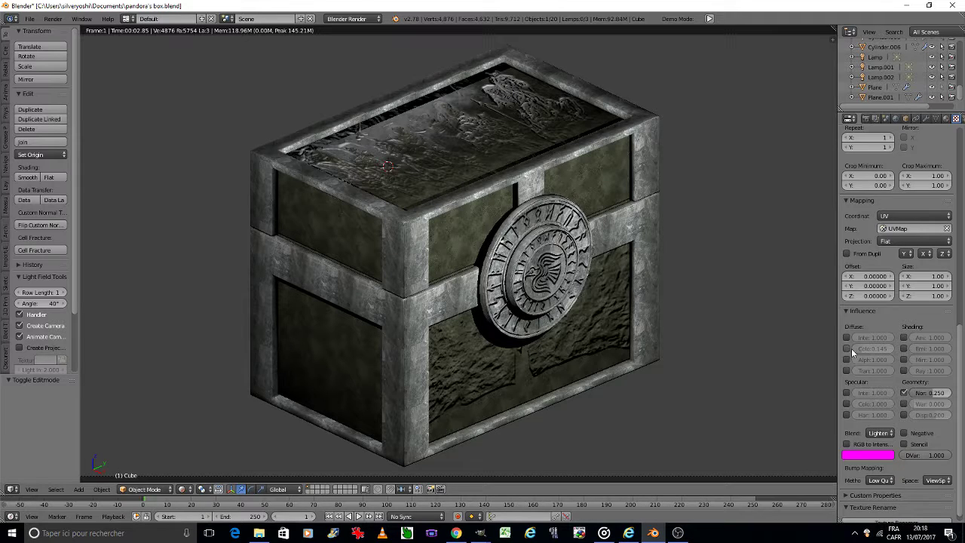
mouse_move(847, 349)
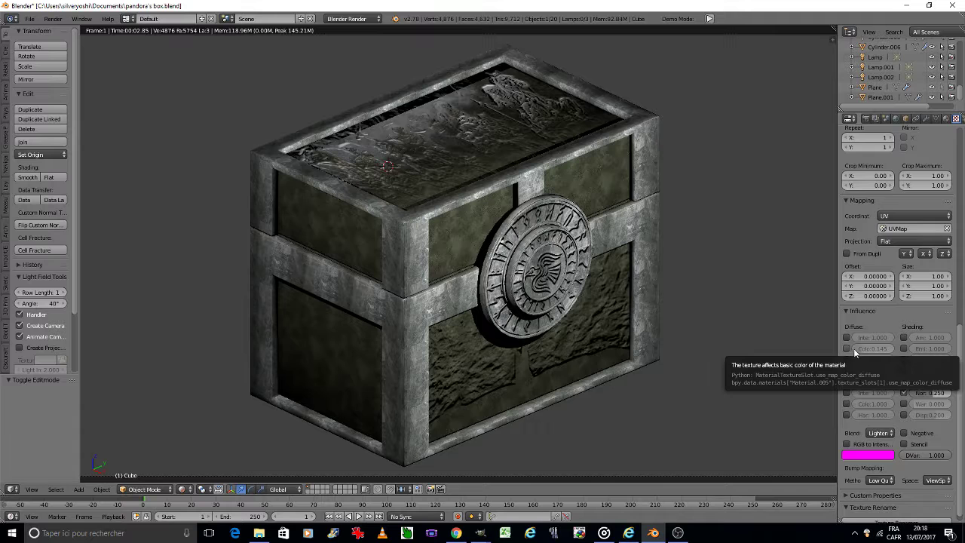
click(928, 393)
text(1)
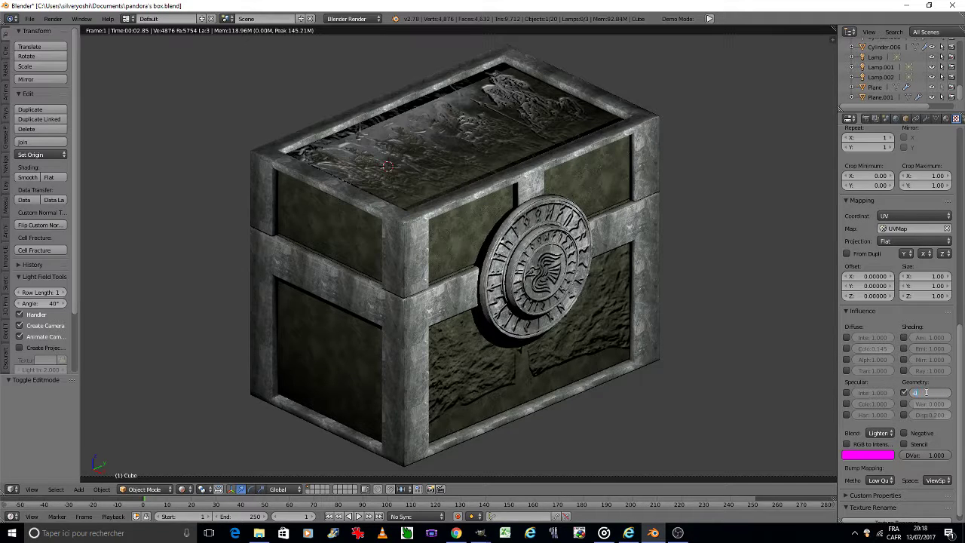
key(Return)
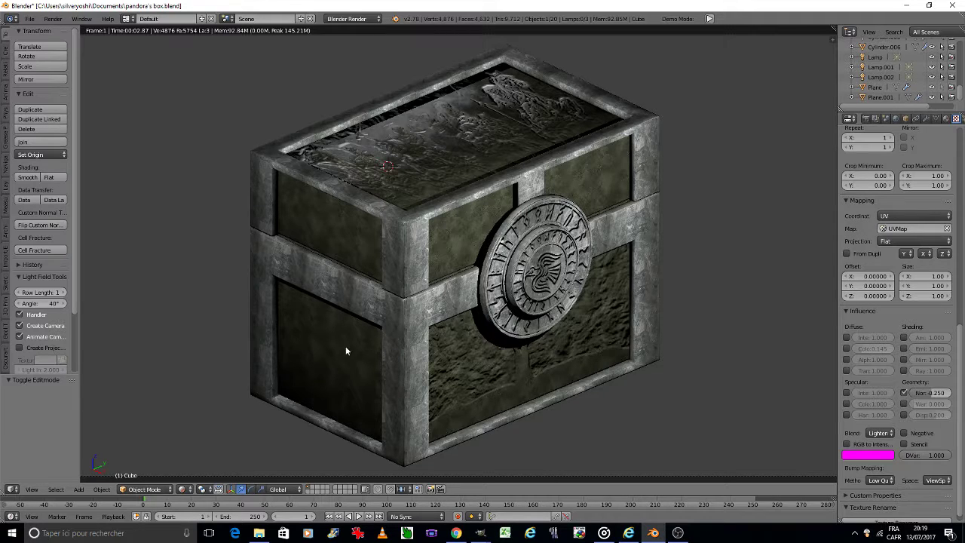
- Return to solid shading and rotate the selected panels 180° about the Z axis
click(182, 488)
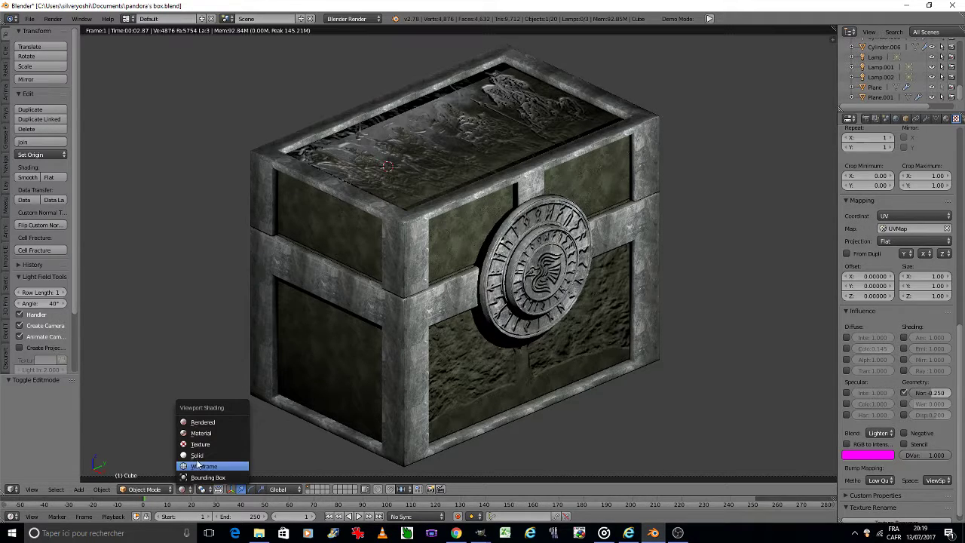
click(197, 461)
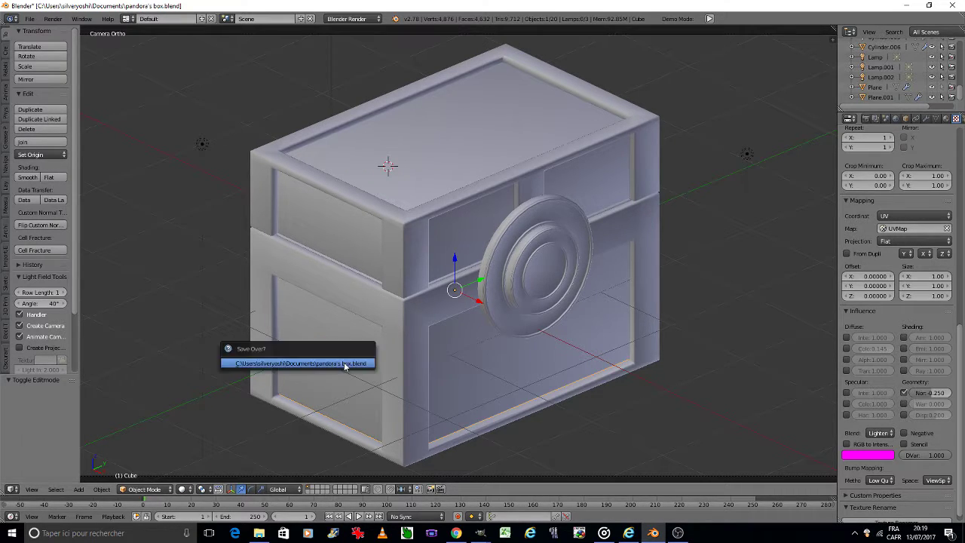
key(r)
key(z)
key(1)
key(8)
key(0)
key(Return)
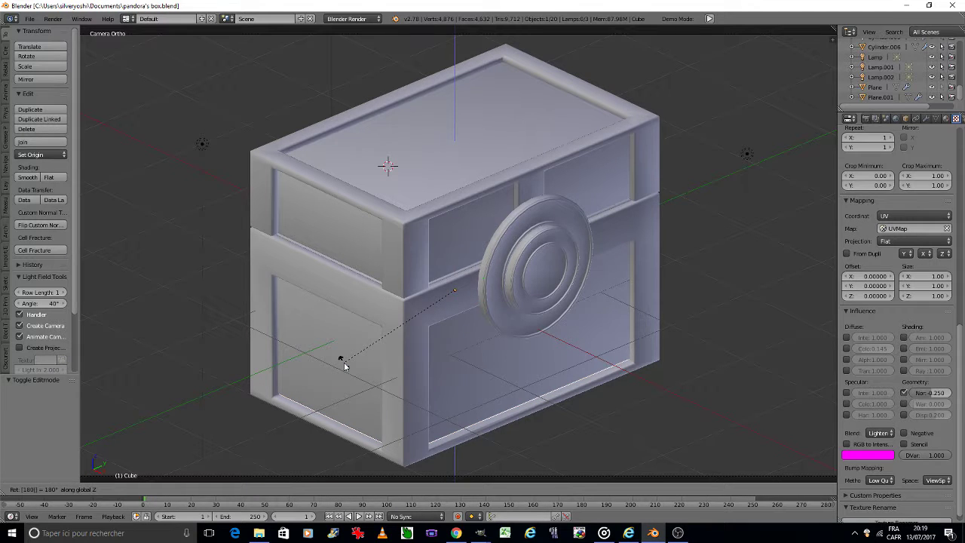
- Select the cube's lower front face in Edit Mode
key(Tab)
click(713, 357)
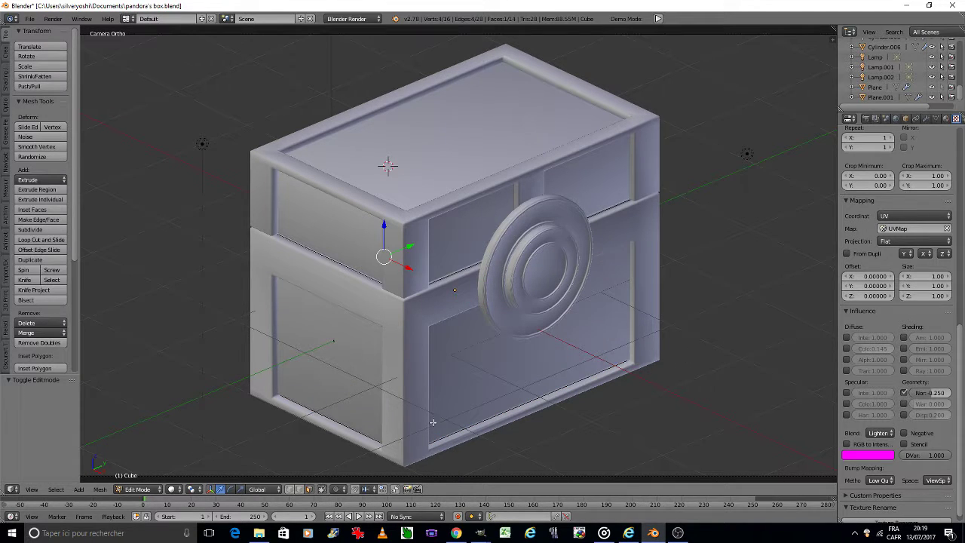
right_click(459, 392)
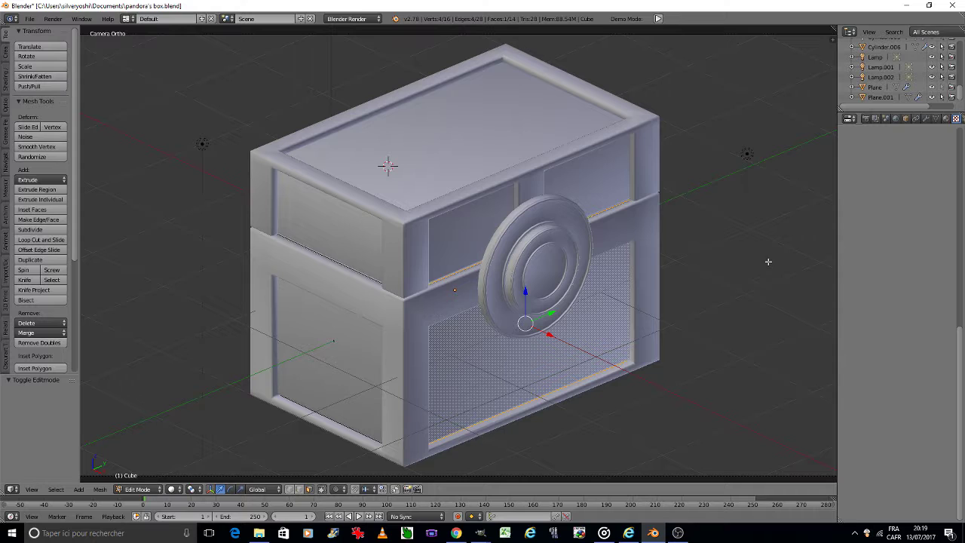
- Add Material.006 as a pasted copy of the stone Material and assign it to the face
click(947, 119)
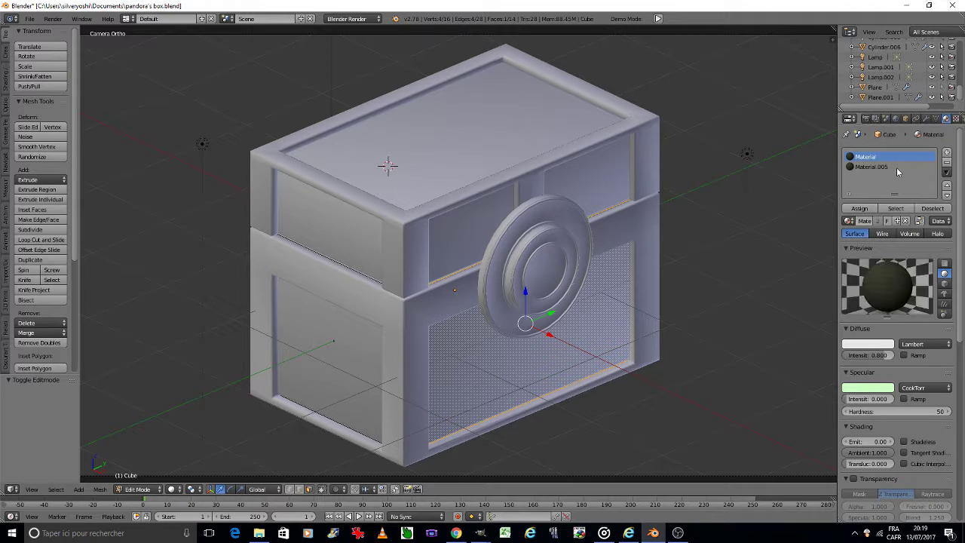
click(947, 153)
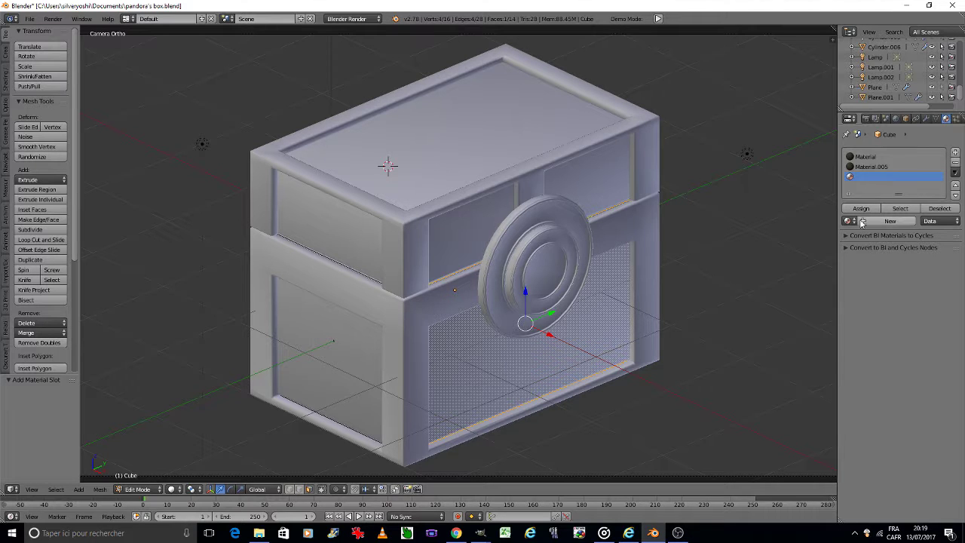
click(864, 223)
click(867, 158)
click(947, 172)
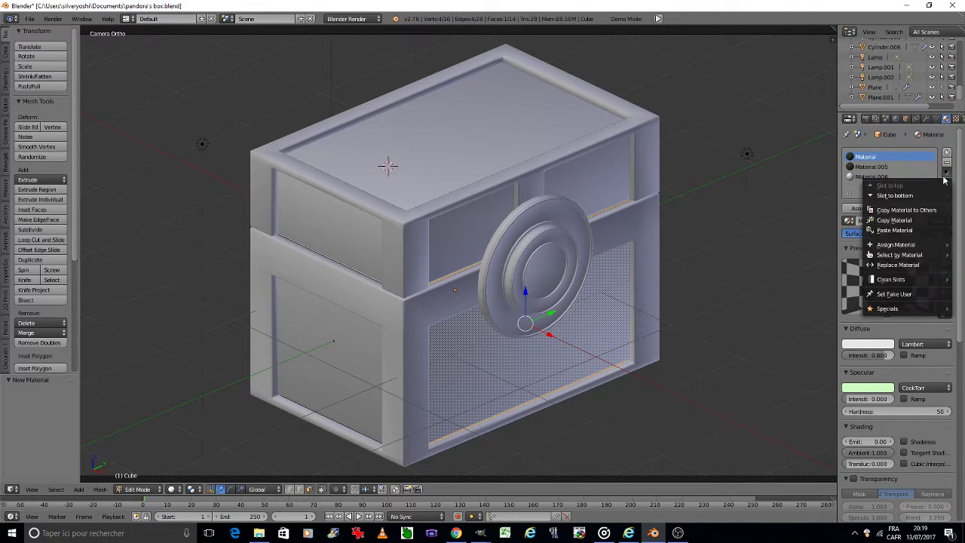
click(922, 222)
click(873, 176)
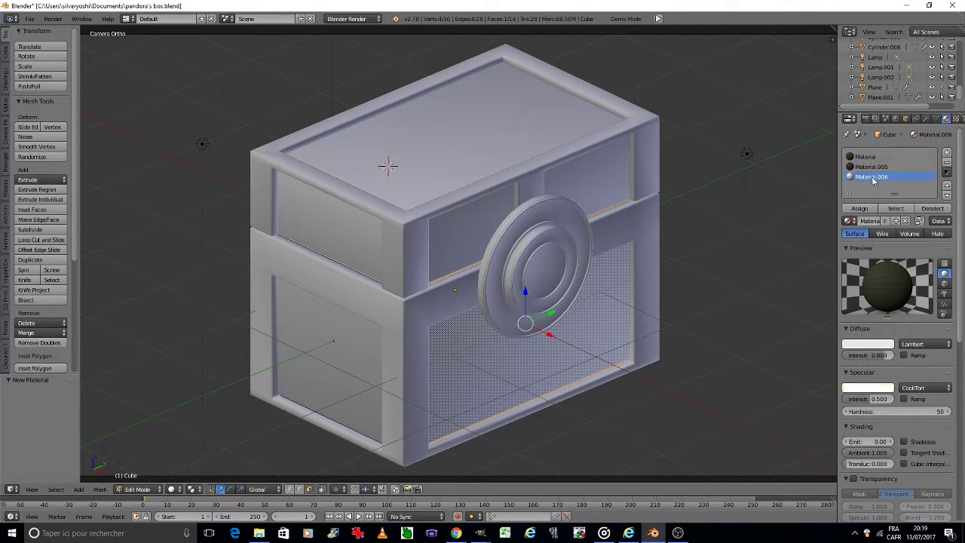
click(947, 173)
click(907, 230)
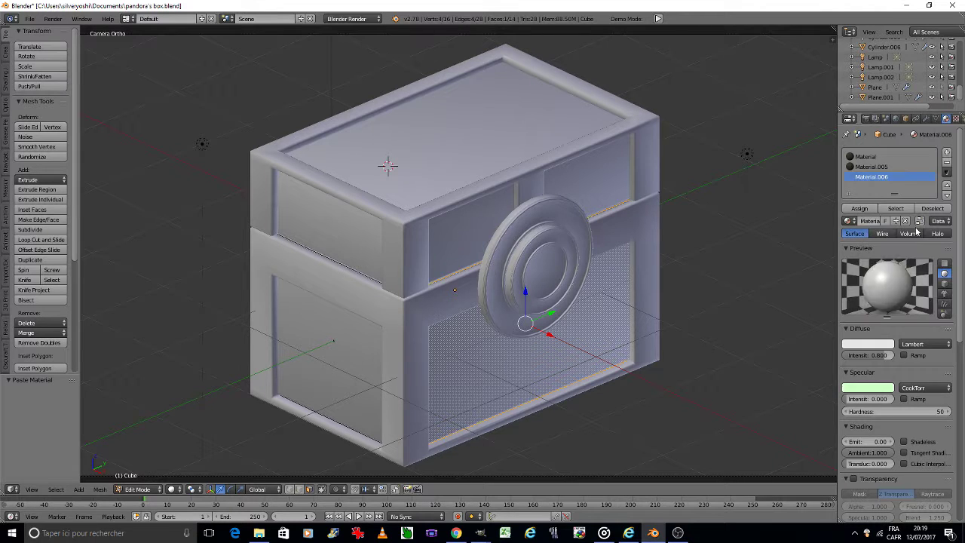
click(863, 208)
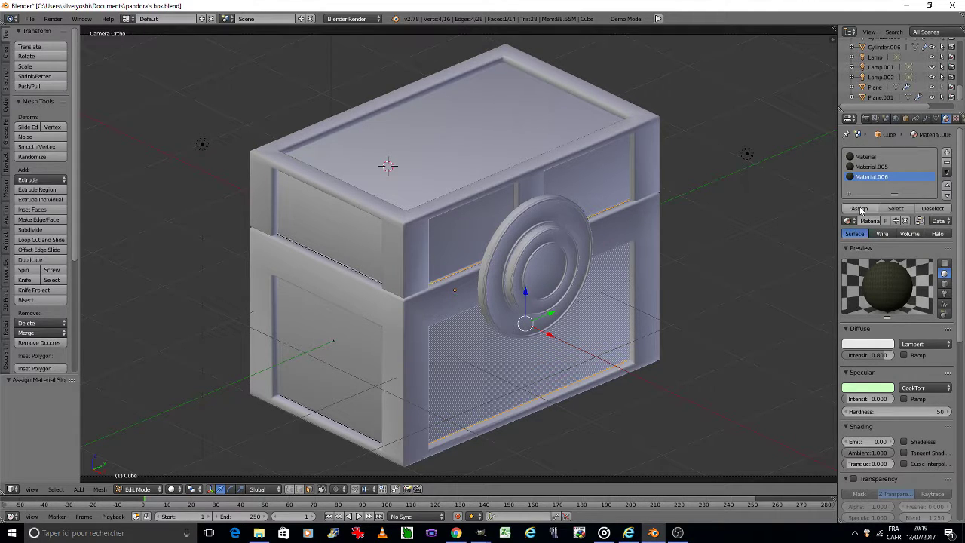
click(955, 119)
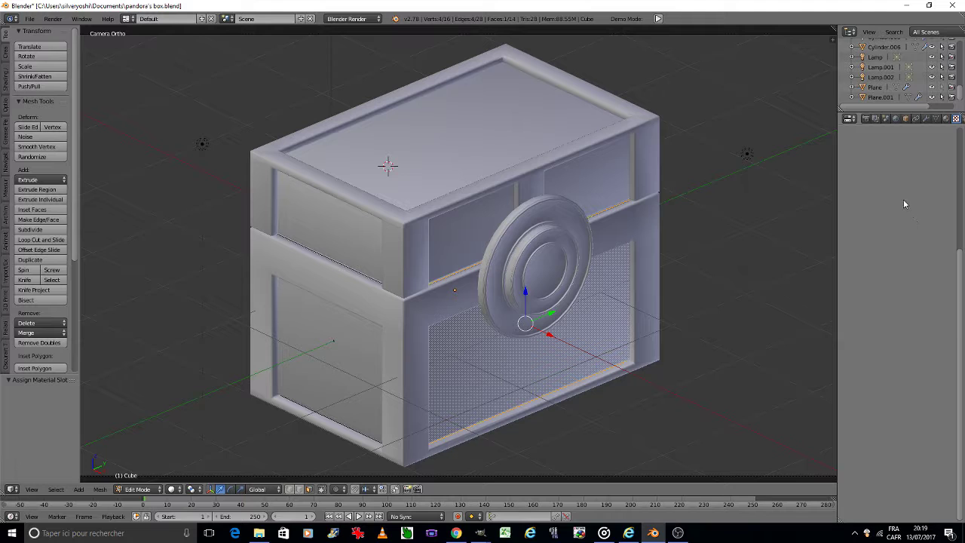
- Create a new texture loaded with 'apocalypse rectangle 3.jpg'
click(872, 221)
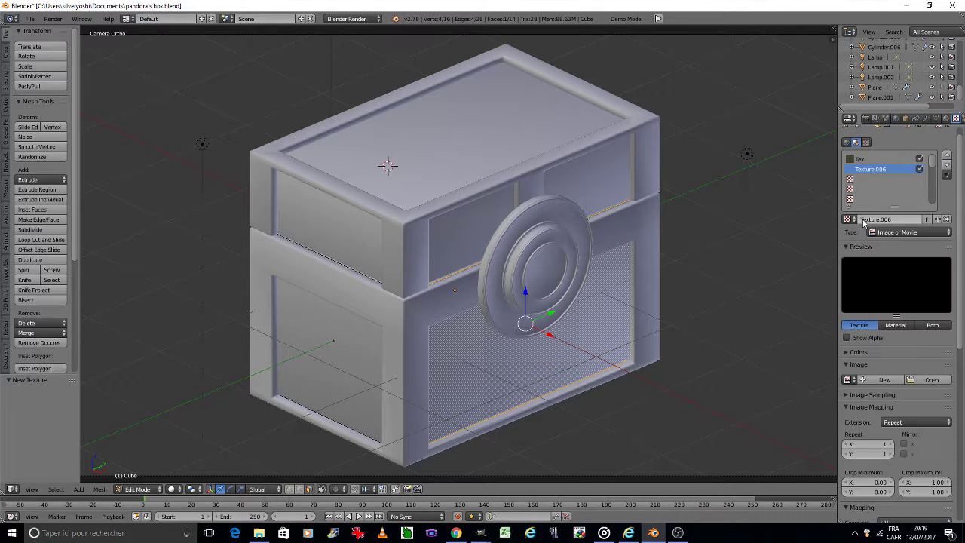
click(931, 379)
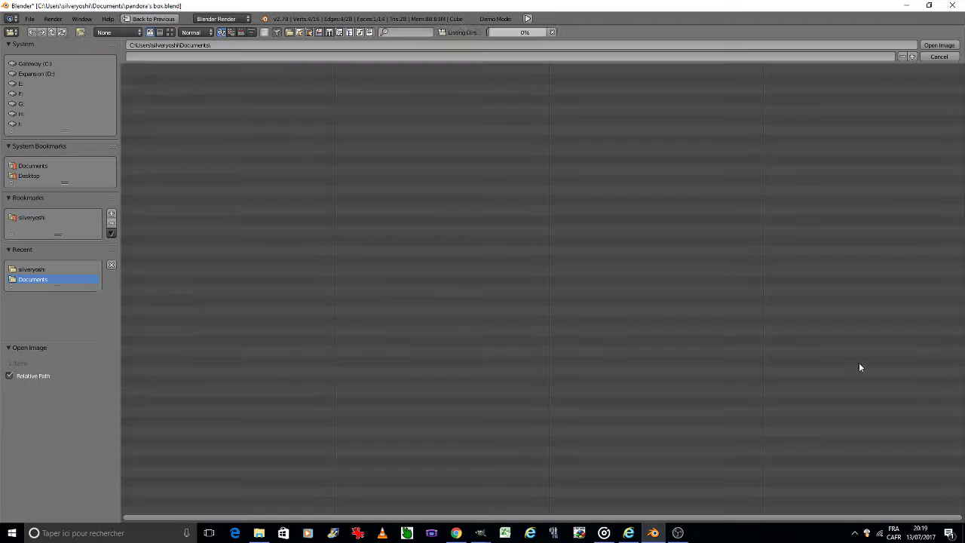
click(170, 32)
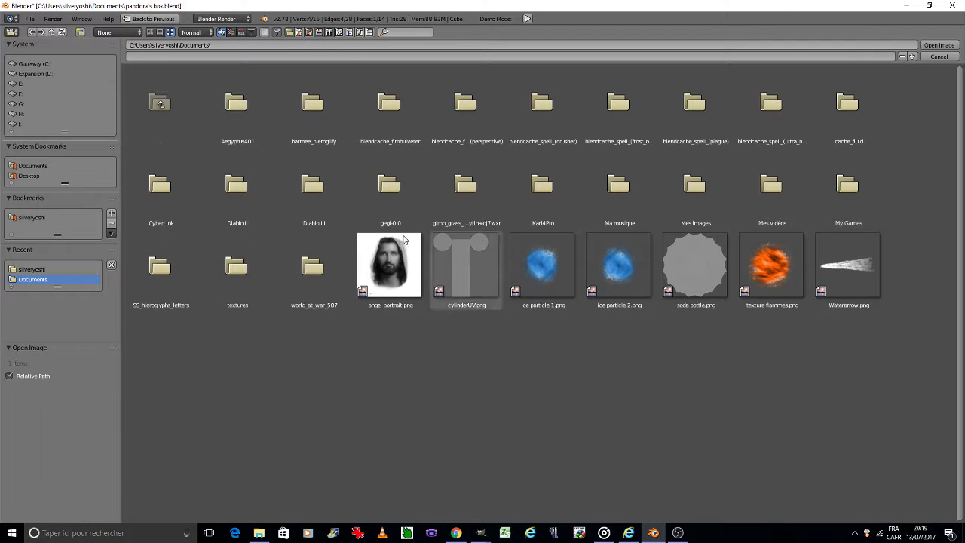
click(34, 270)
scroll(335, 309, down, 2)
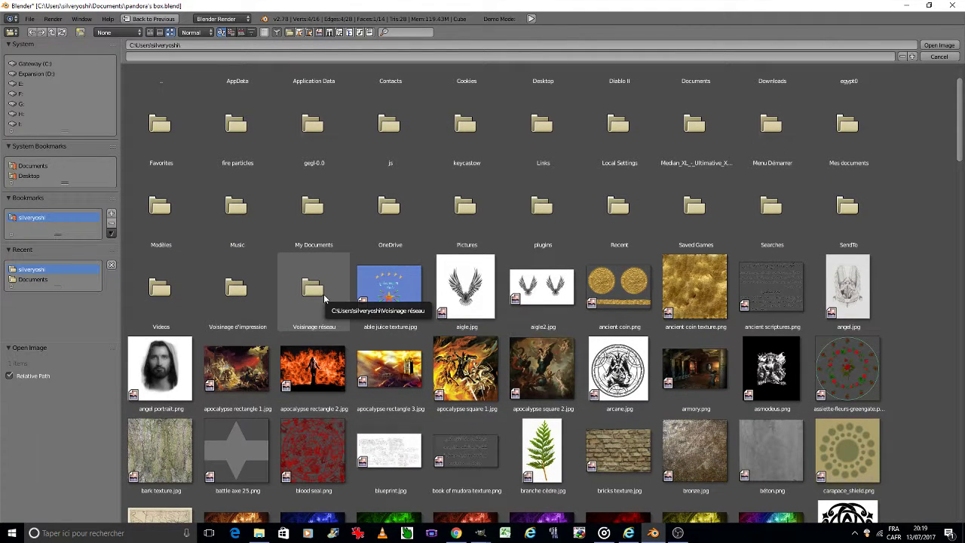
double_click(386, 365)
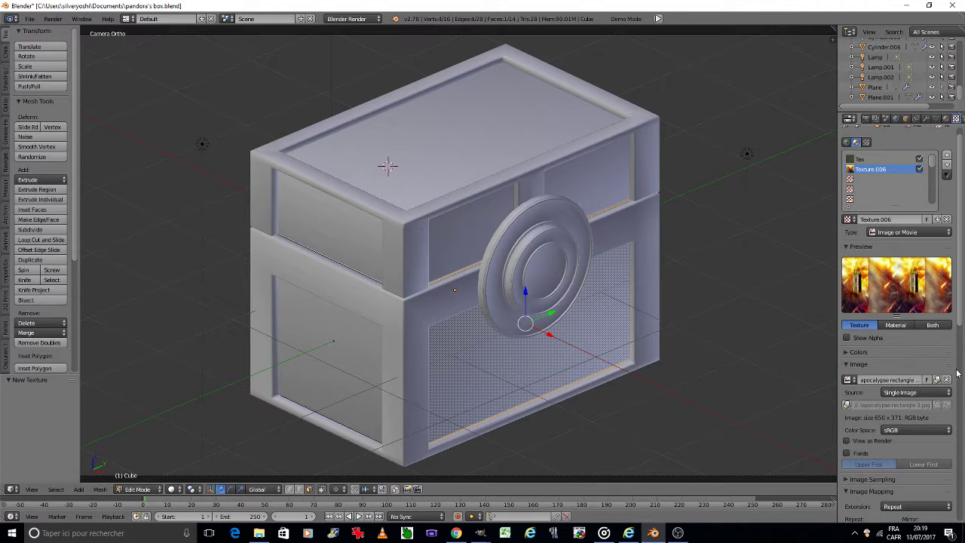
scroll(935, 370, down, 2)
scroll(932, 368, down, 1)
scroll(926, 368, down, 3)
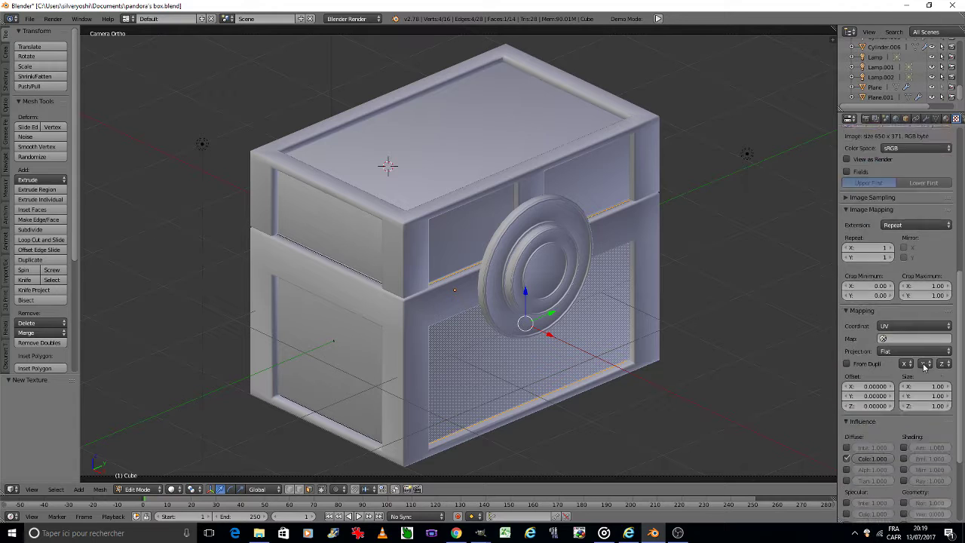
scroll(923, 368, down, 4)
- Set the bump space to ViewSpace and enable Geometry Normal influence
click(939, 470)
click(931, 458)
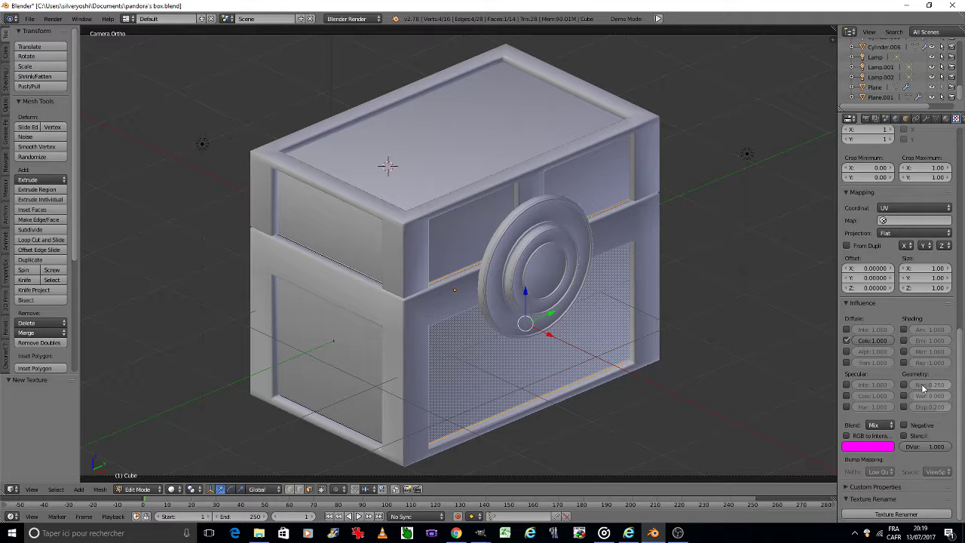
click(904, 385)
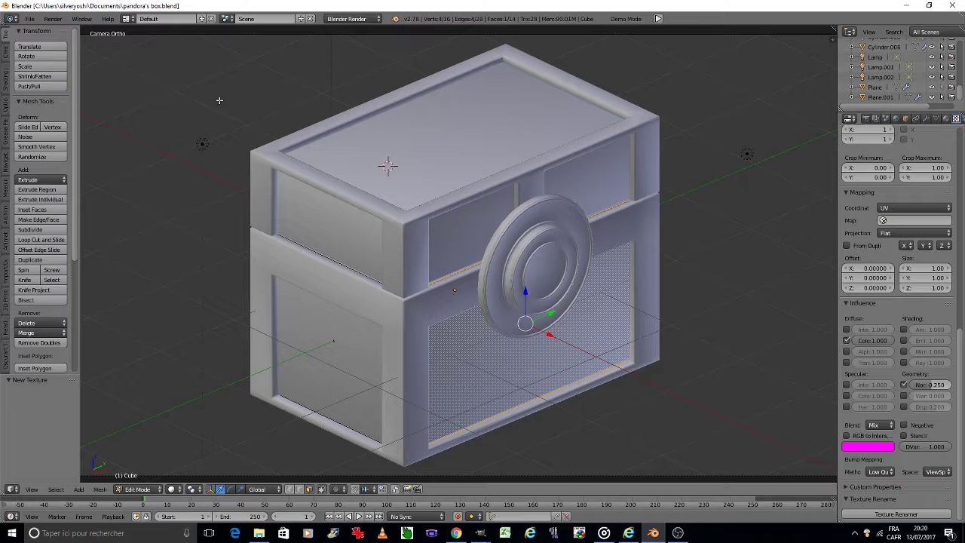
- In the UV Editing layout, load apocalypse rectangle 3.jpg into the UV editor and fit it in view
click(128, 18)
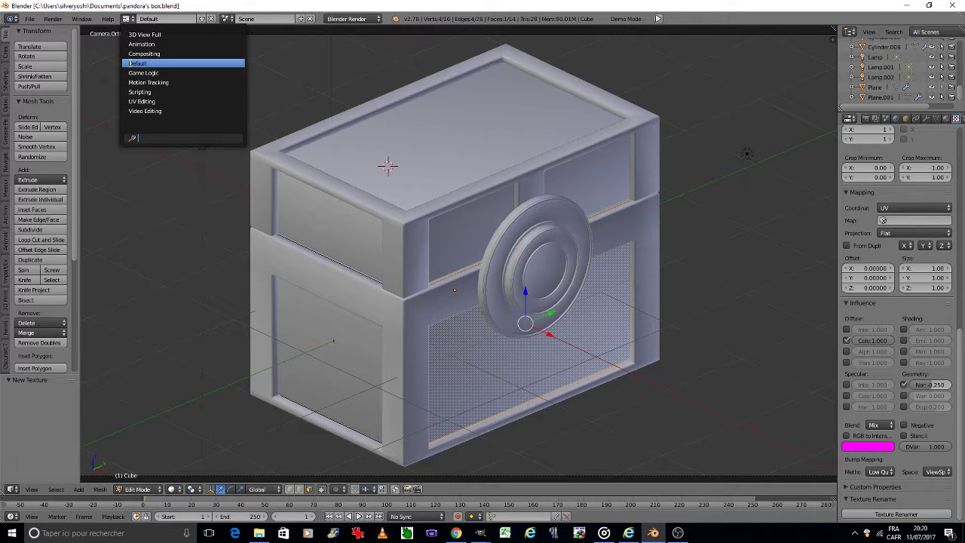
click(136, 99)
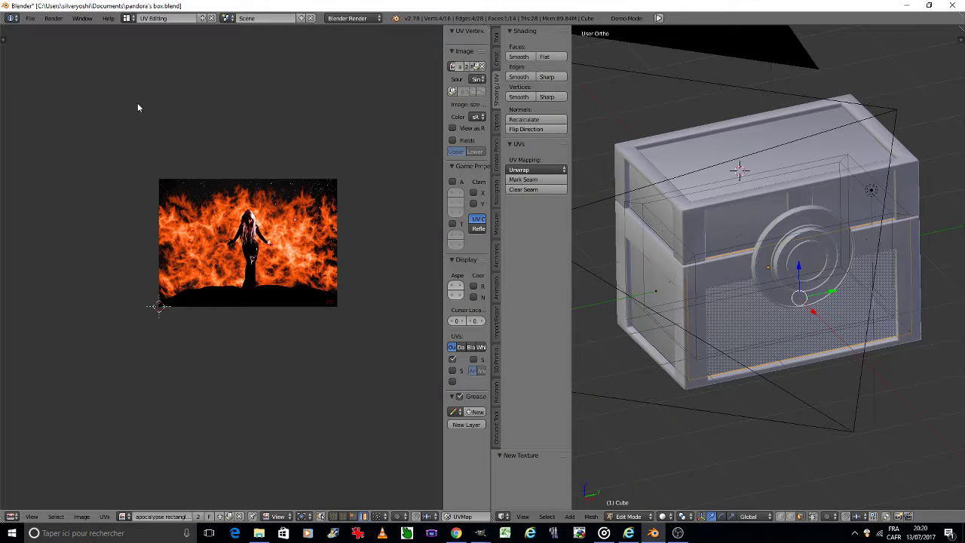
click(85, 518)
click(100, 495)
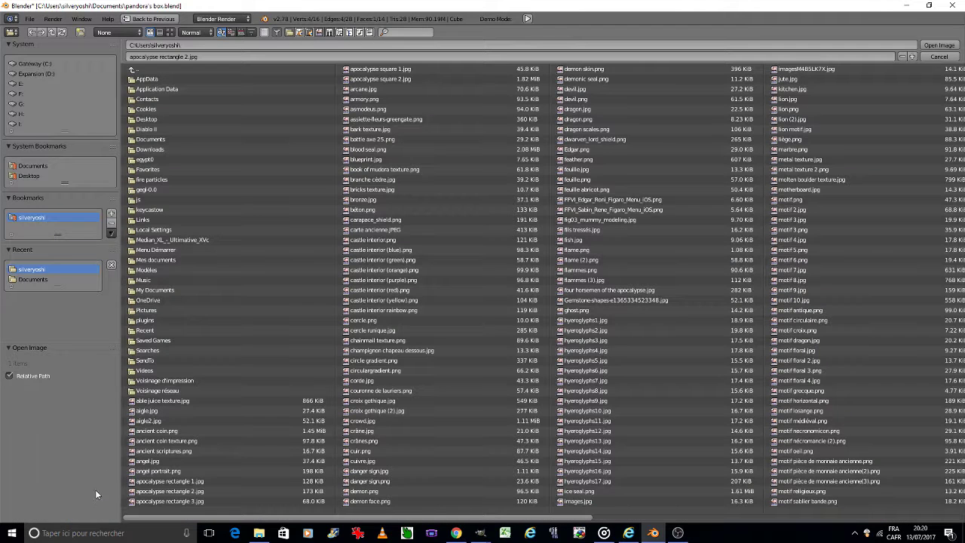
click(32, 279)
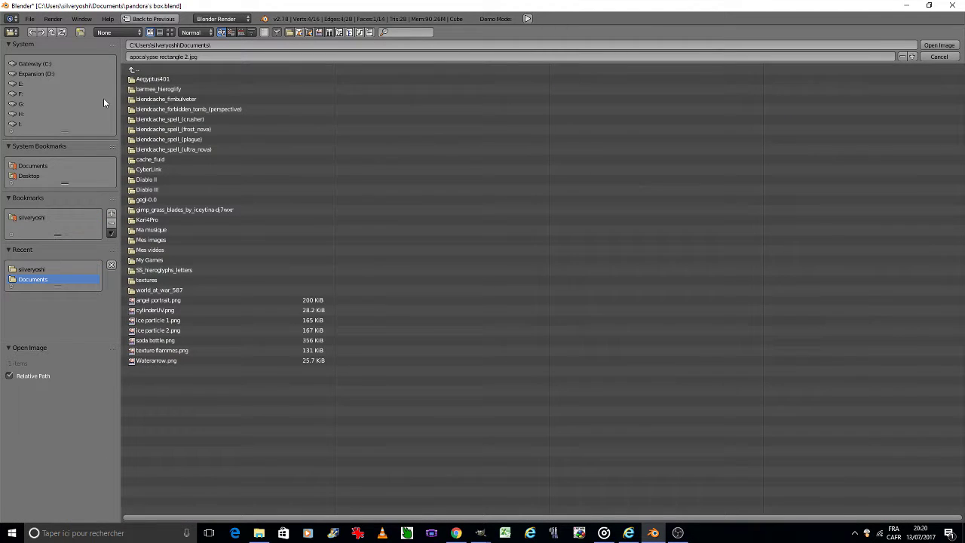
click(170, 32)
click(34, 269)
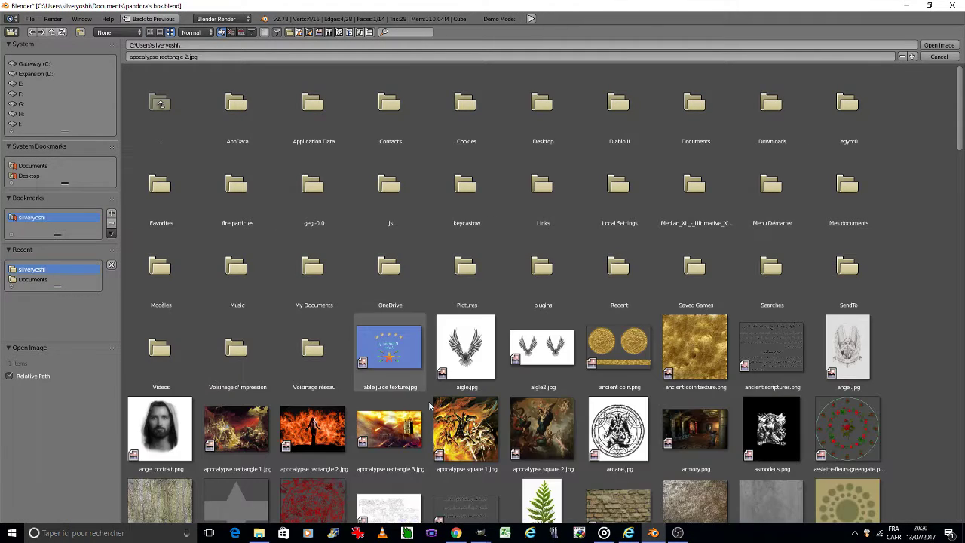
double_click(410, 432)
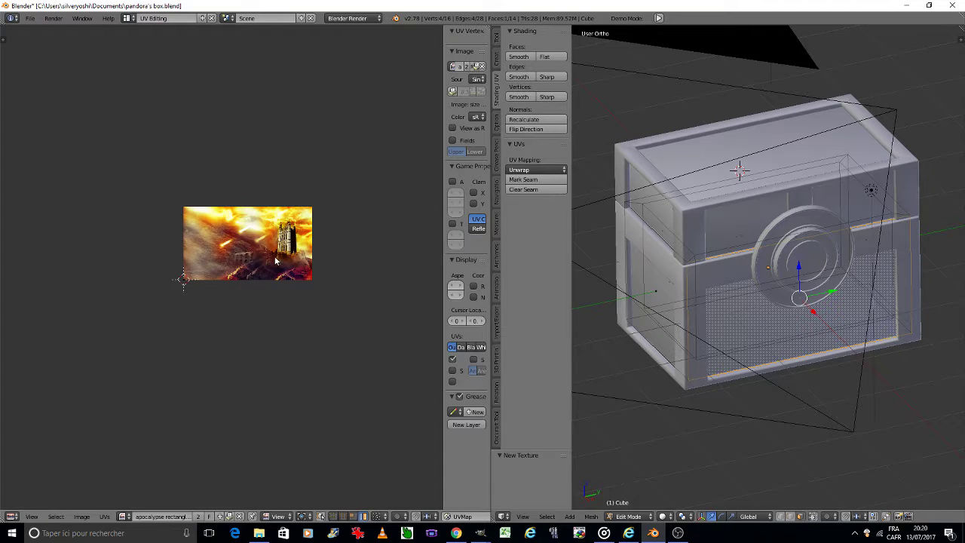
scroll(271, 259, up, 5)
scroll(272, 258, down, 1)
middle_drag(272, 259, 309, 289)
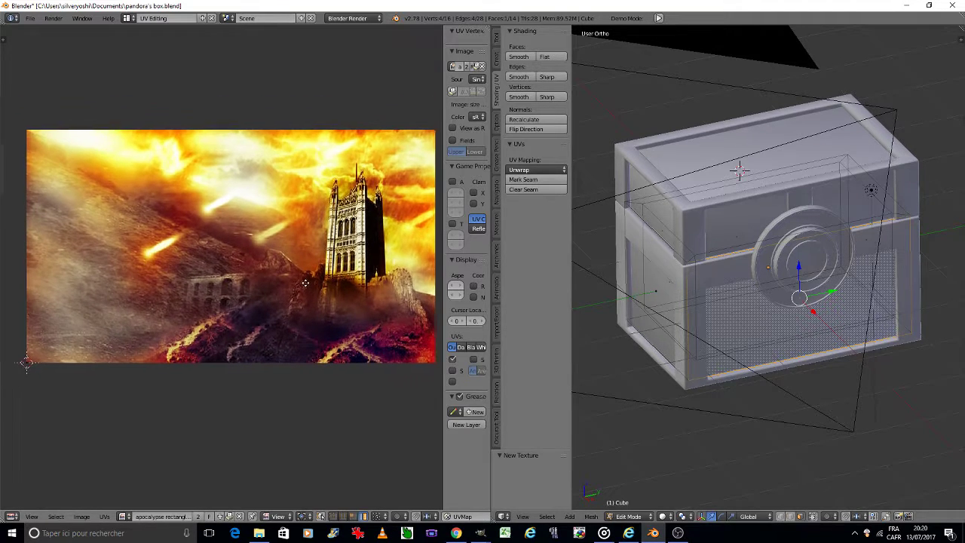
- Unwrap the chosen faces and stretch the UVs vertically by 1.057 to fill the image
click(531, 170)
click(534, 184)
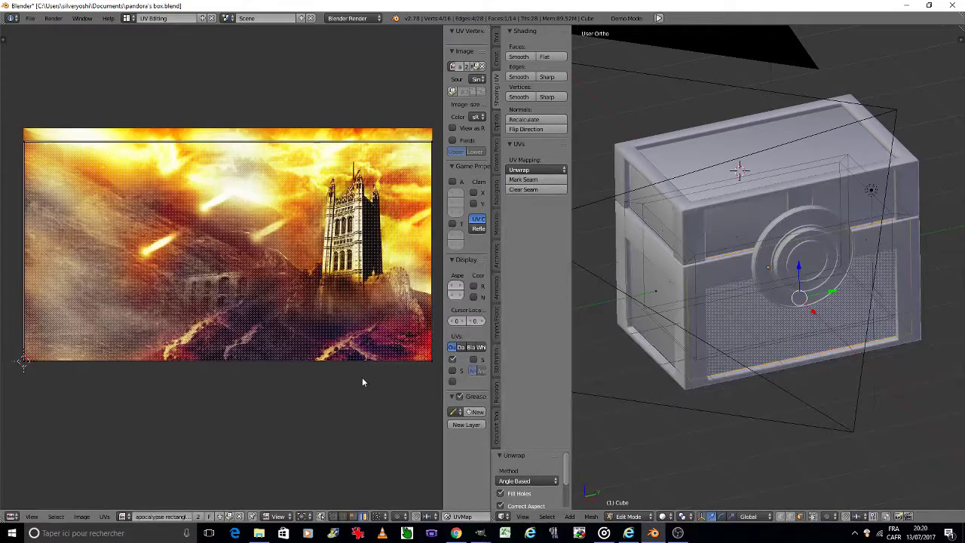
key(a)
key(g)
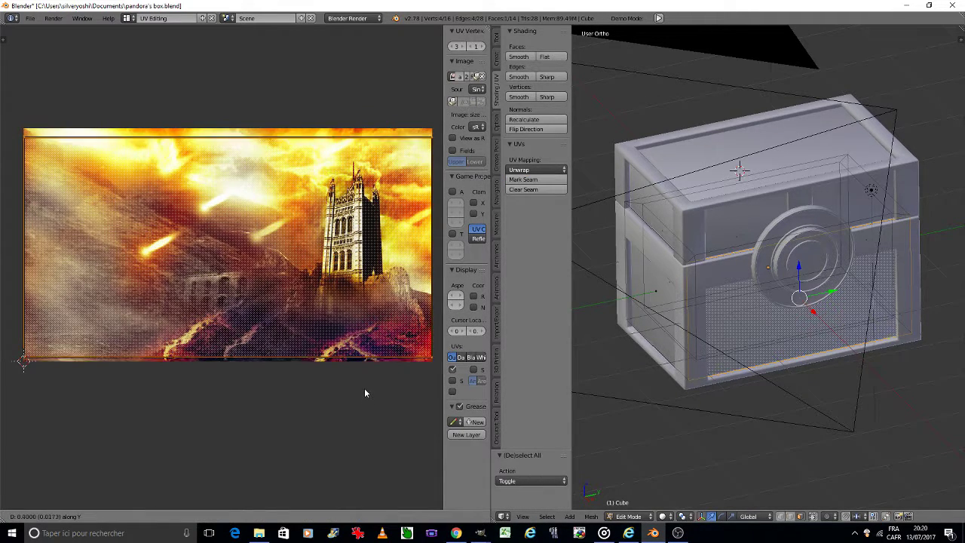
click(365, 392)
key(s)
key(y)
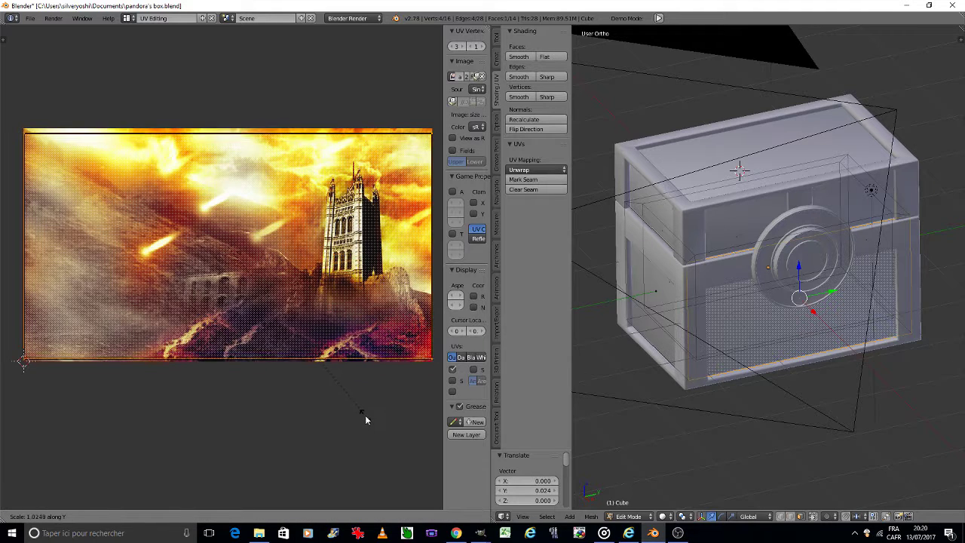
click(367, 420)
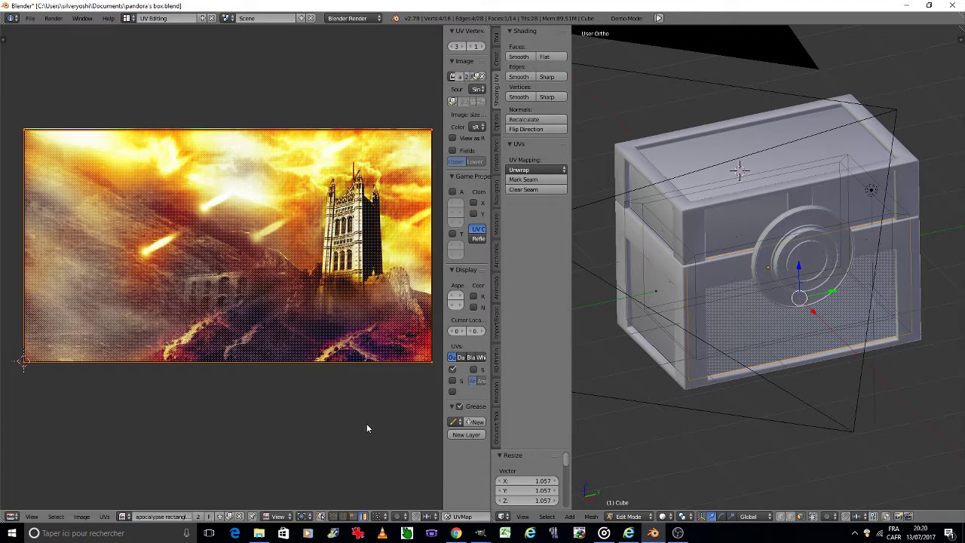
key(g)
key(y)
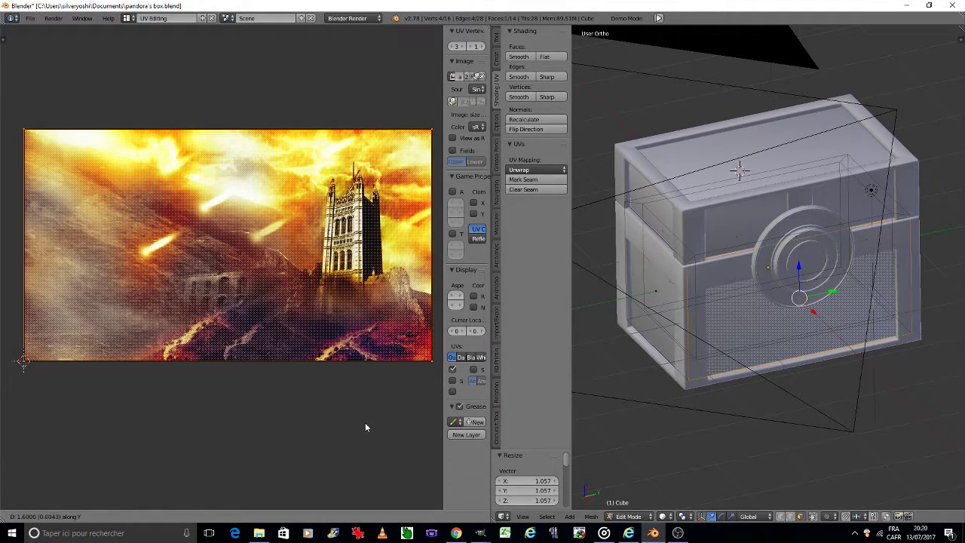
click(365, 427)
- Save the file, overwriting the existing version
key(ctrl+s)
click(366, 424)
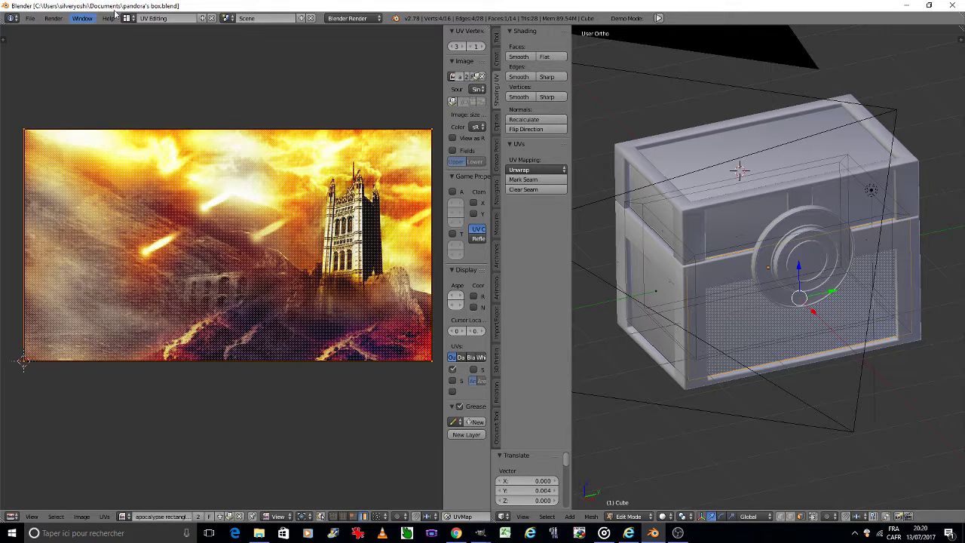
click(126, 18)
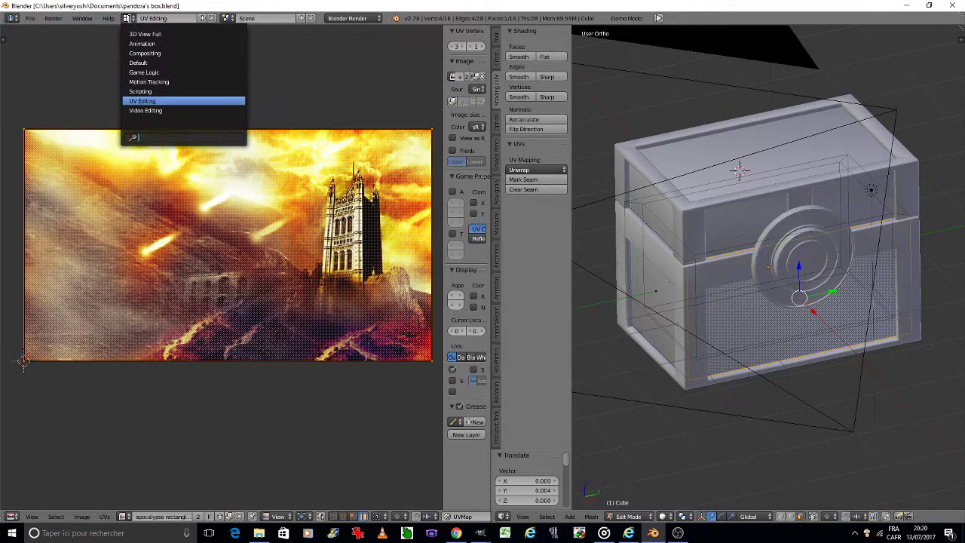
- Back in the Default layout, map the texture with UVMap and save the file
click(149, 62)
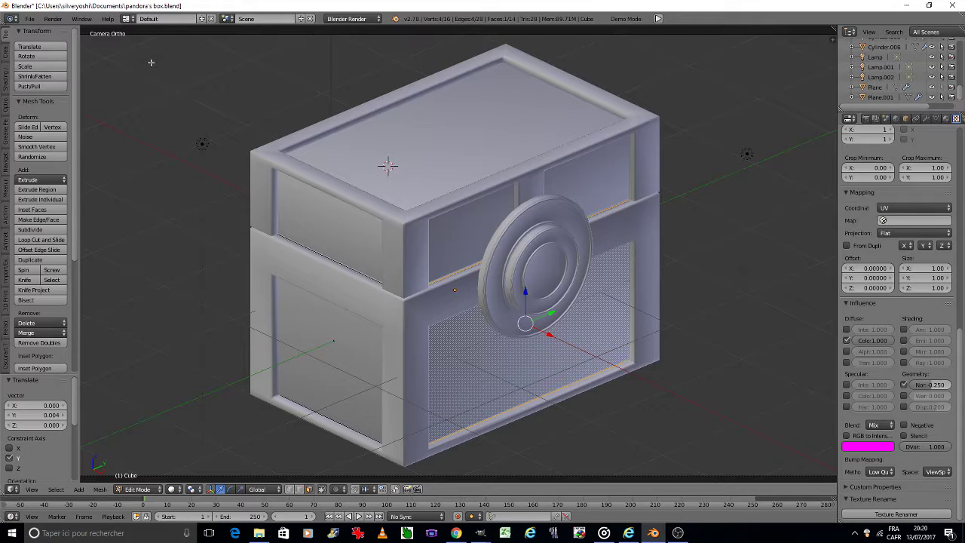
click(915, 220)
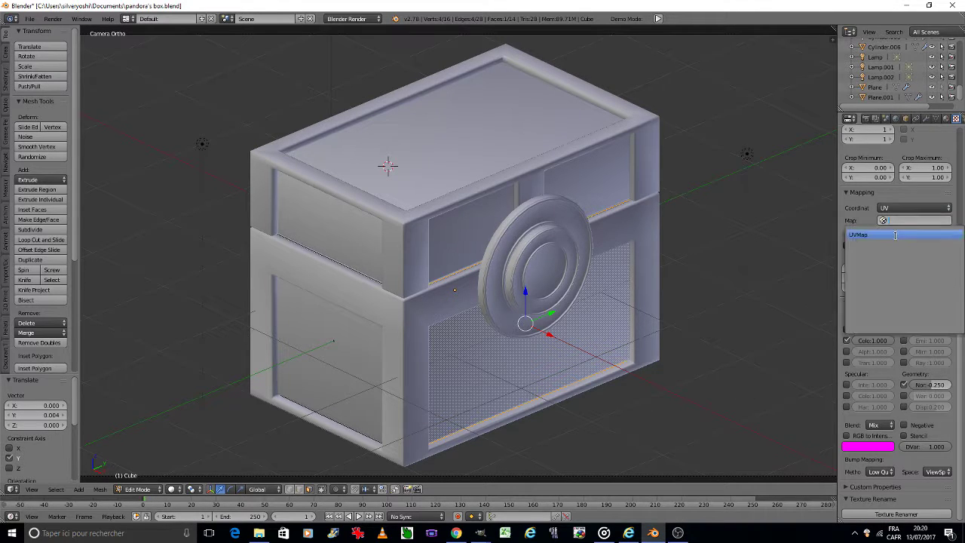
click(904, 235)
key(ctrl+s)
click(772, 300)
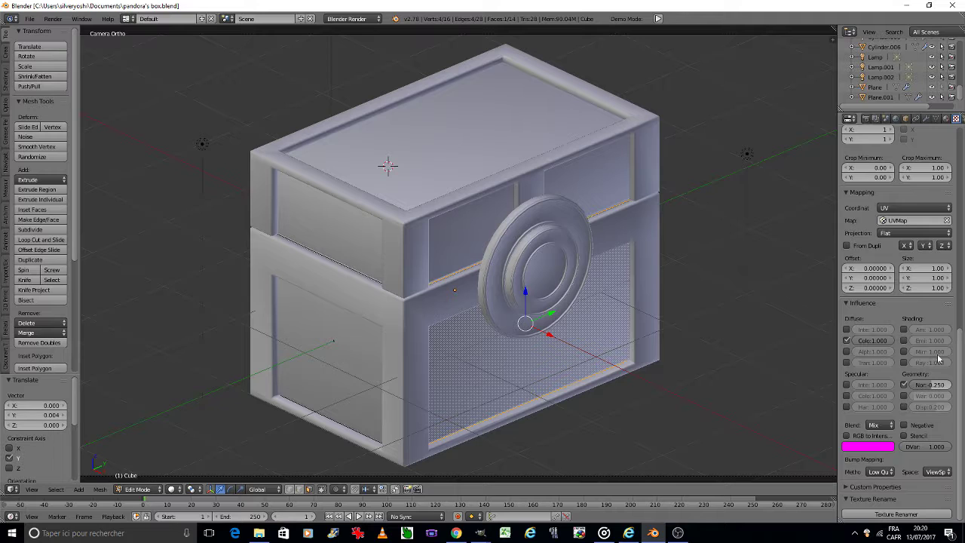
- Switch the chest to Object Mode and save the chest file again
scroll(915, 327, up, 5)
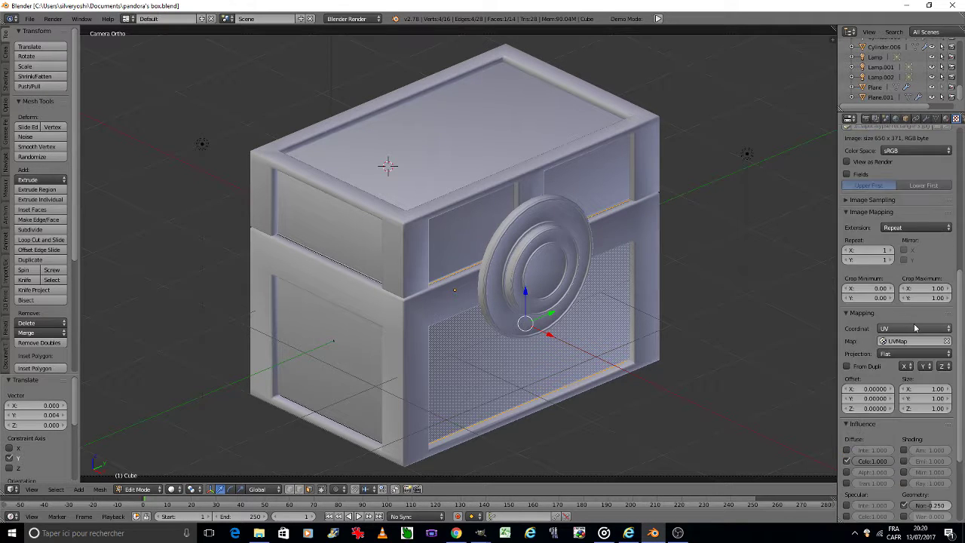
scroll(915, 327, up, 5)
scroll(914, 326, down, 5)
key(Tab)
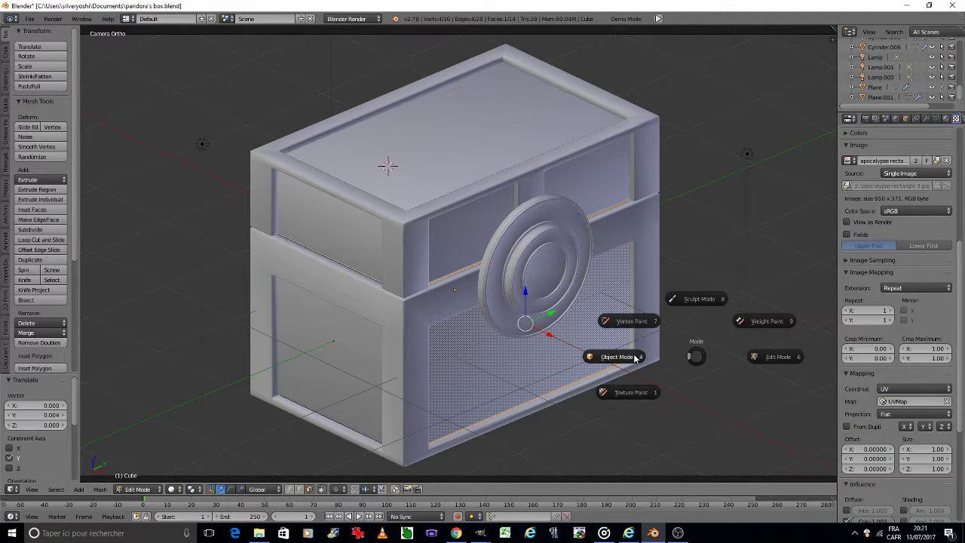
click(726, 341)
key(ctrl+s)
click(726, 338)
- Preview the chest in Rendered shading, then return to Solid shading and Edit Mode
click(187, 490)
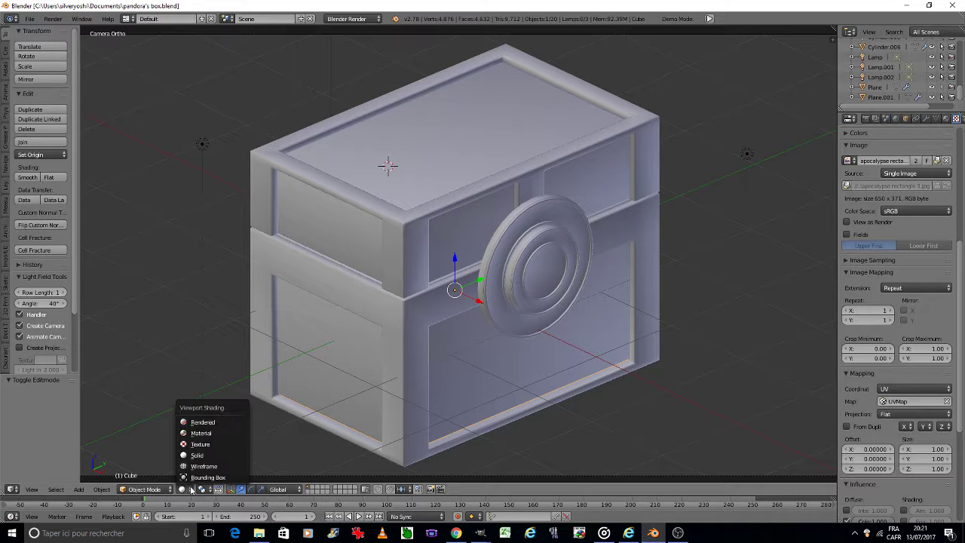
click(211, 422)
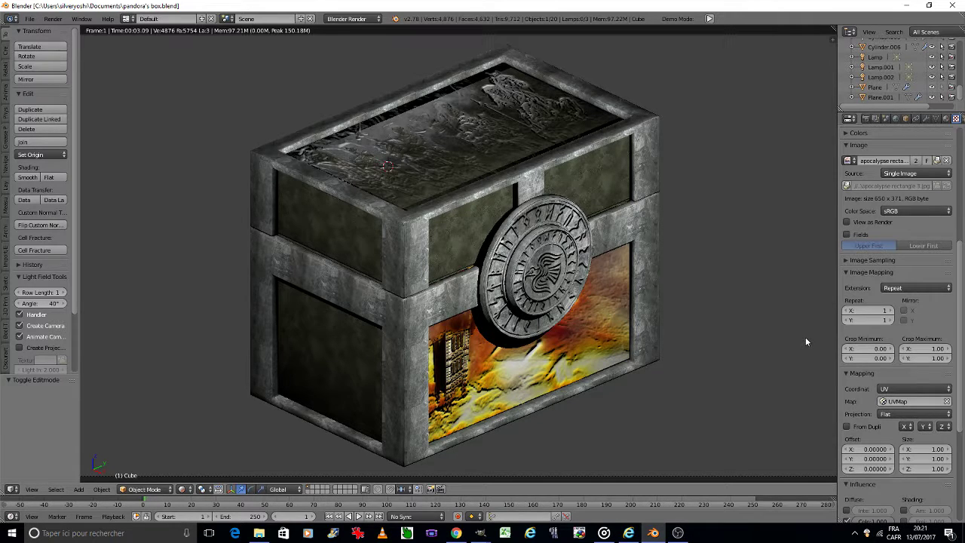
click(182, 489)
click(215, 453)
key(Tab)
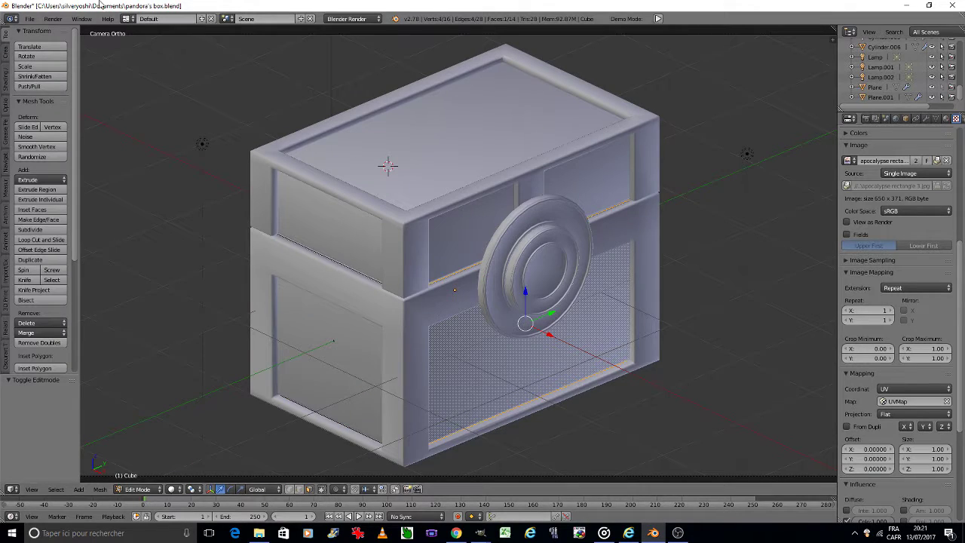
- In the UV Editing layout, rotate the front panel's UVs by 180° (r180)
click(128, 18)
click(148, 101)
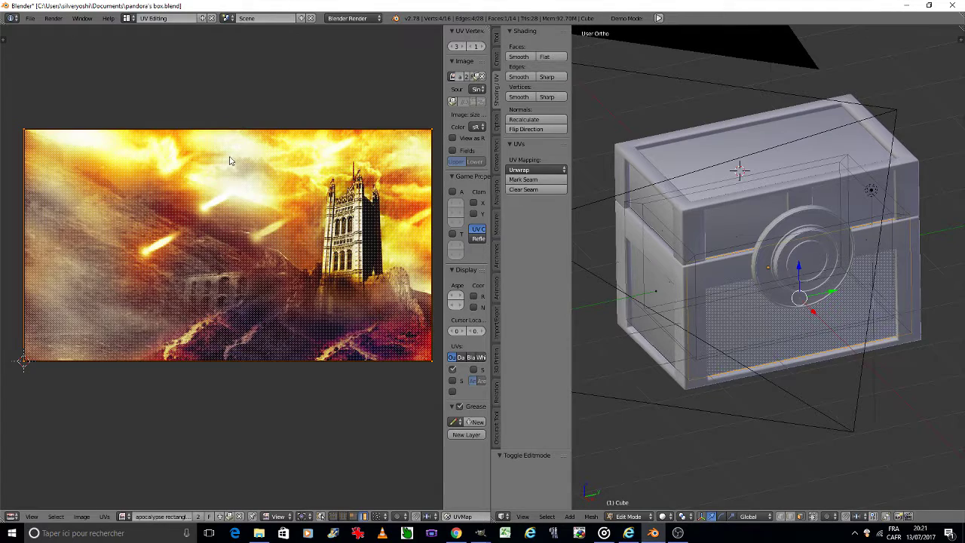
text(r180)
key(Return)
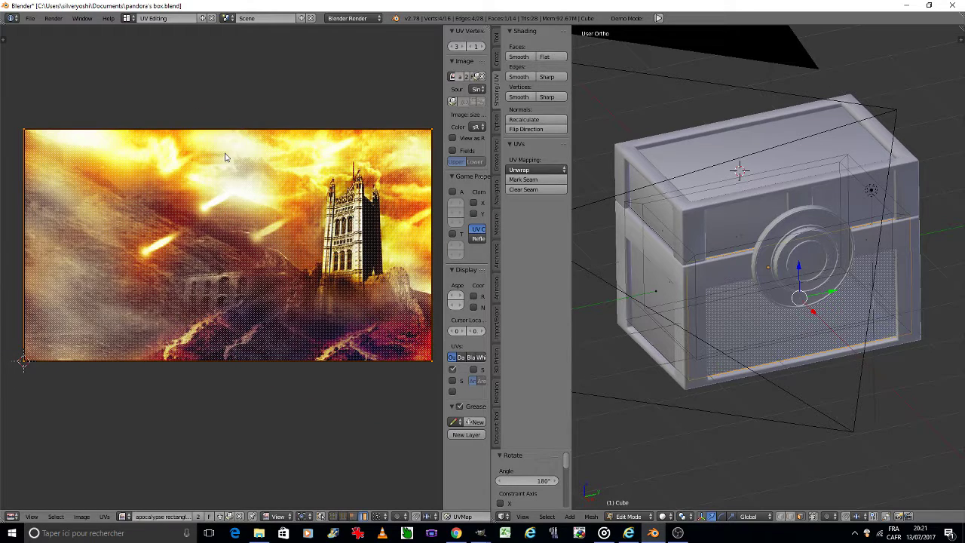
- Return to the Default layout and preview the chest in Rendered shading
click(128, 18)
click(139, 62)
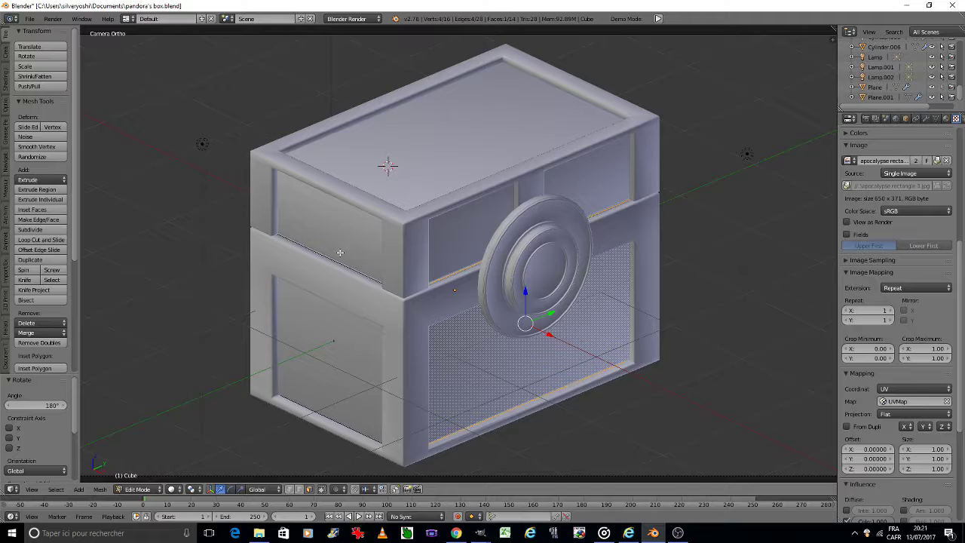
click(171, 489)
click(197, 420)
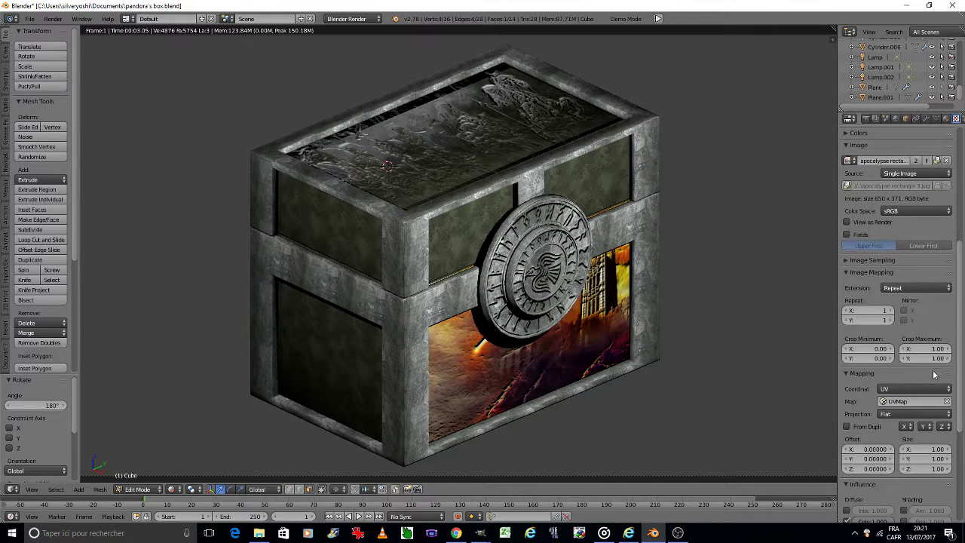
scroll(933, 375, down, 3)
scroll(935, 375, down, 3)
click(876, 445)
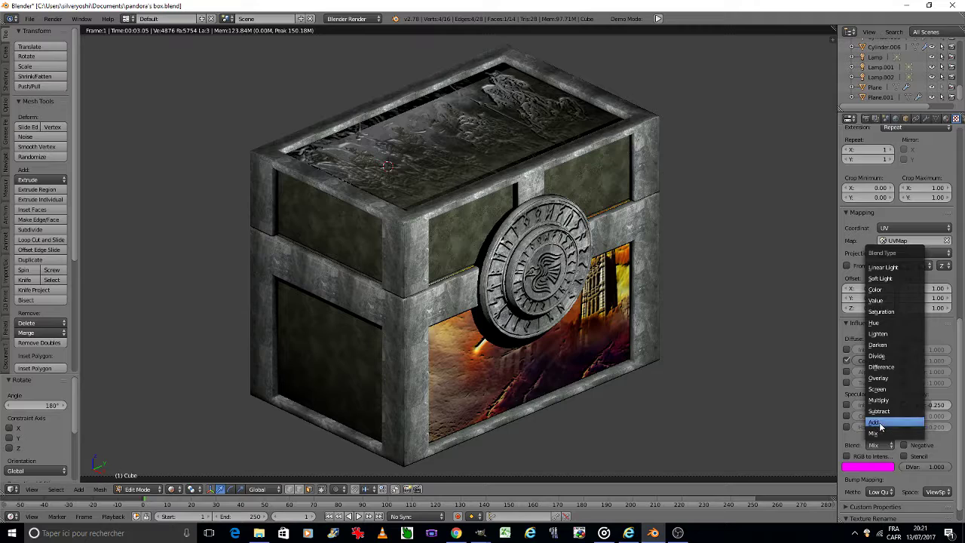
- Set the front image's blend to Add with 0.5 colour influence and save the file
click(881, 427)
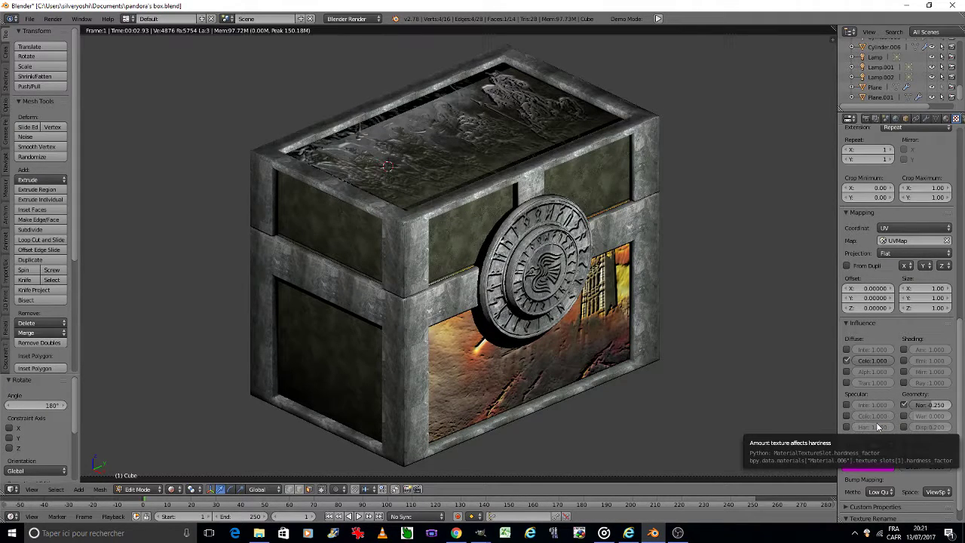
click(867, 361)
key(Return)
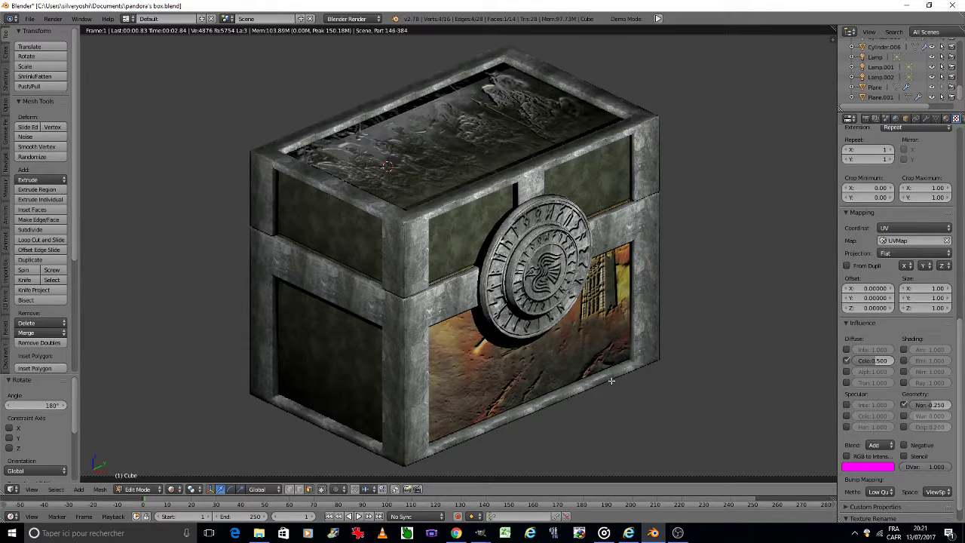
key(ctrl+s)
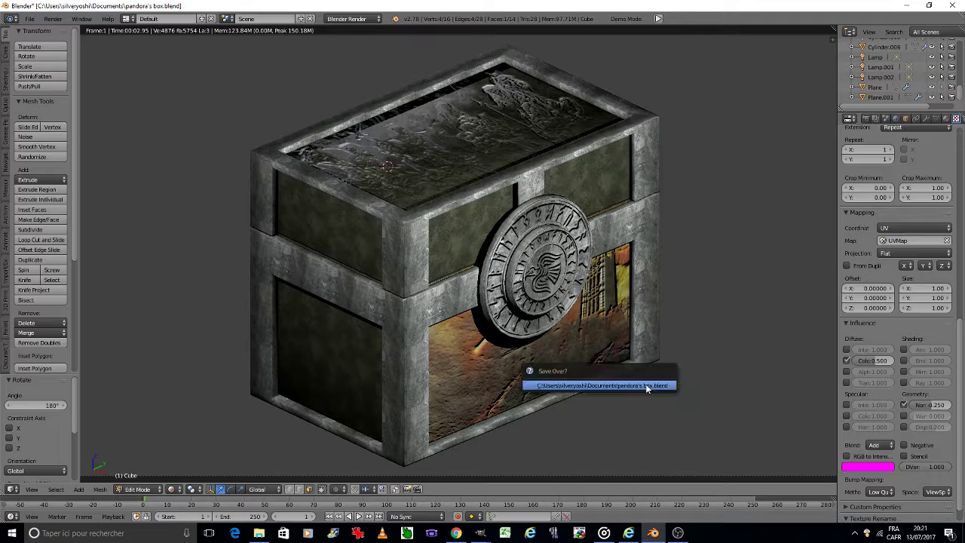
click(646, 386)
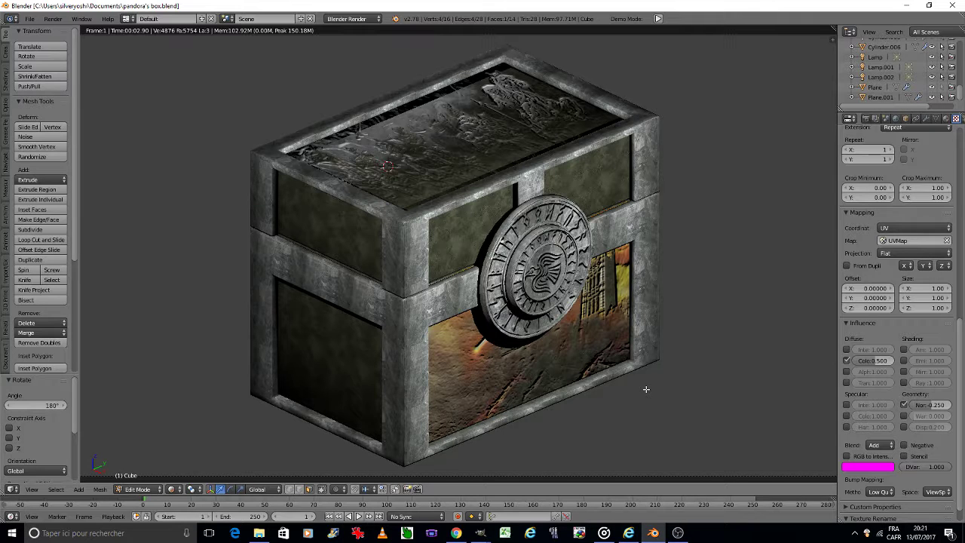
- Lower the colour influence to 0.25, toggling it off and on to compare
click(869, 361)
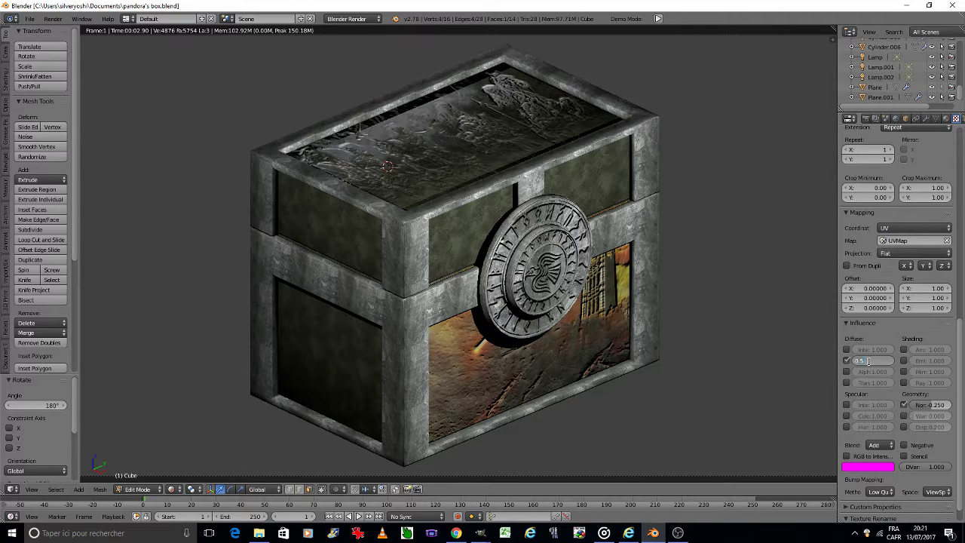
text(0.25)
key(Return)
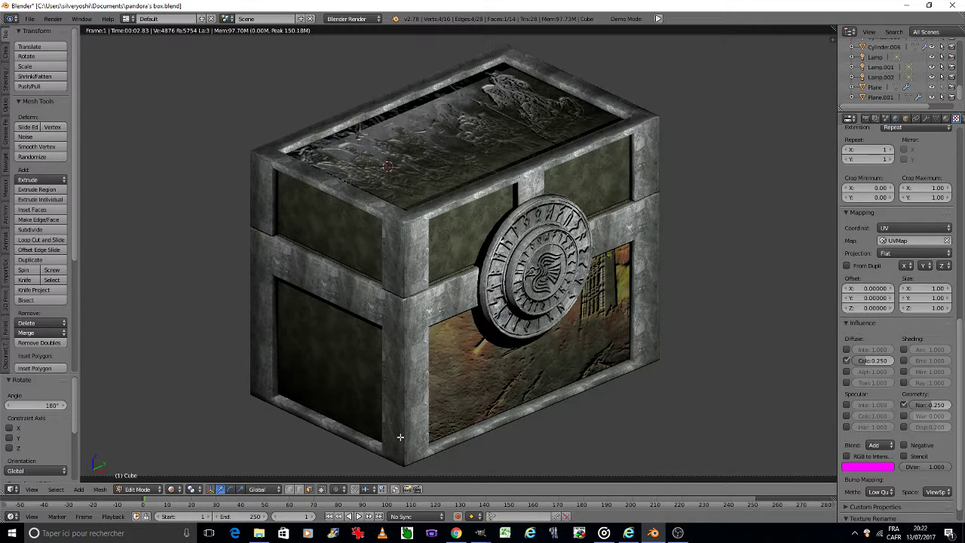
click(846, 361)
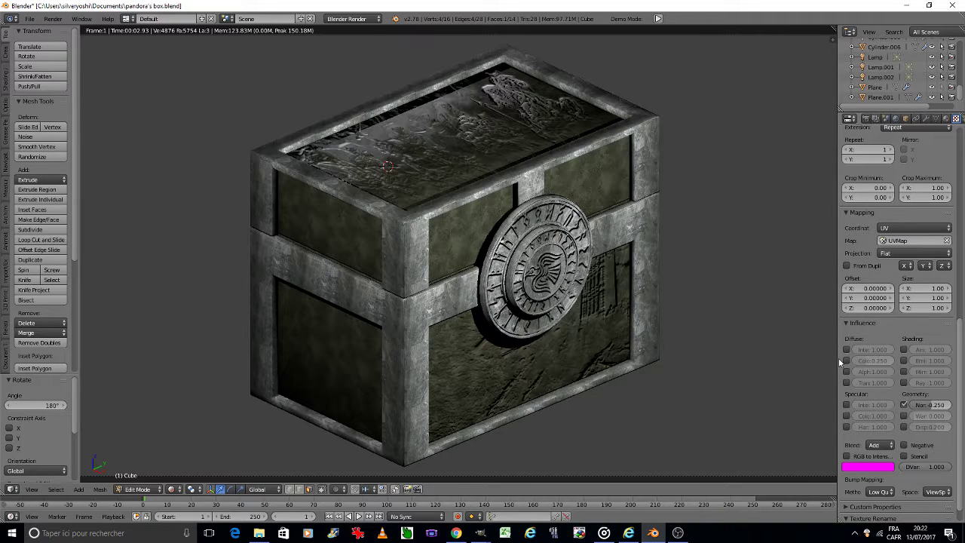
click(846, 360)
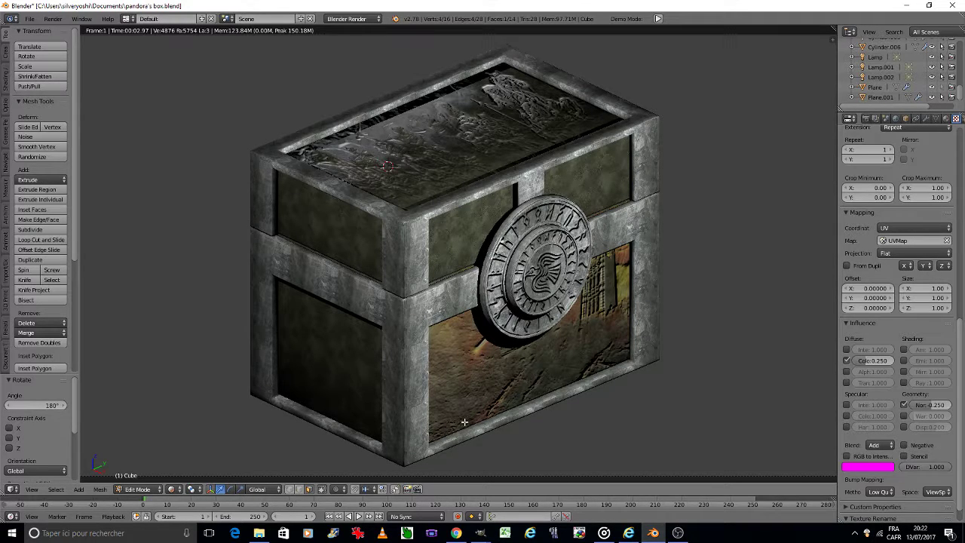
- Return to Solid shading and add a new material slot with a new material
click(175, 489)
click(189, 455)
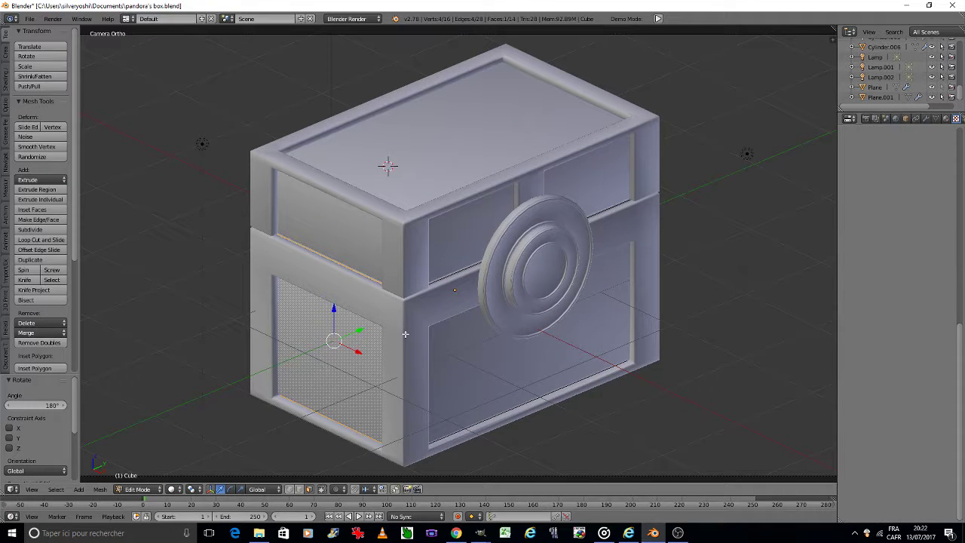
click(946, 119)
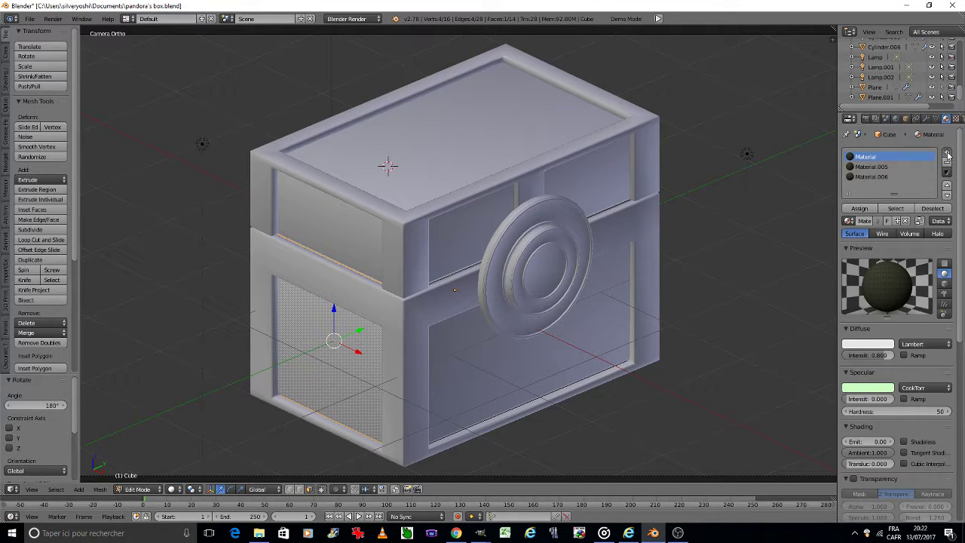
click(948, 153)
click(888, 220)
- Paste the original stone material into Material.007 and assign it to the side panel faces
click(878, 158)
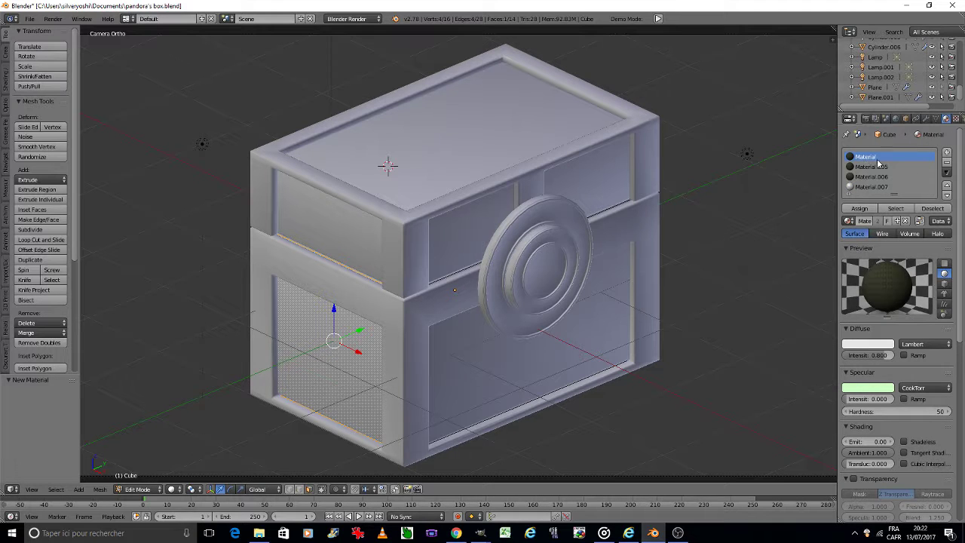
click(947, 172)
key(Escape)
click(879, 186)
click(947, 172)
click(921, 230)
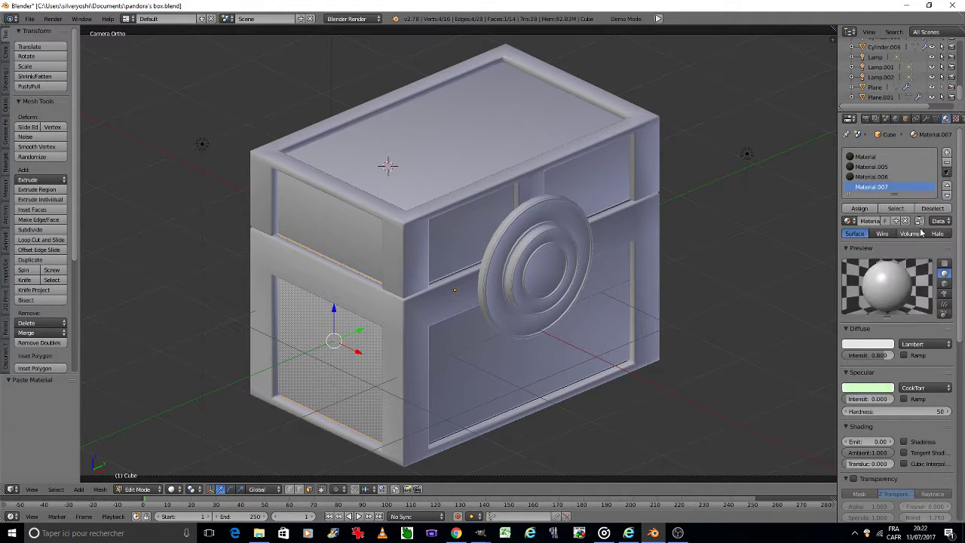
click(858, 208)
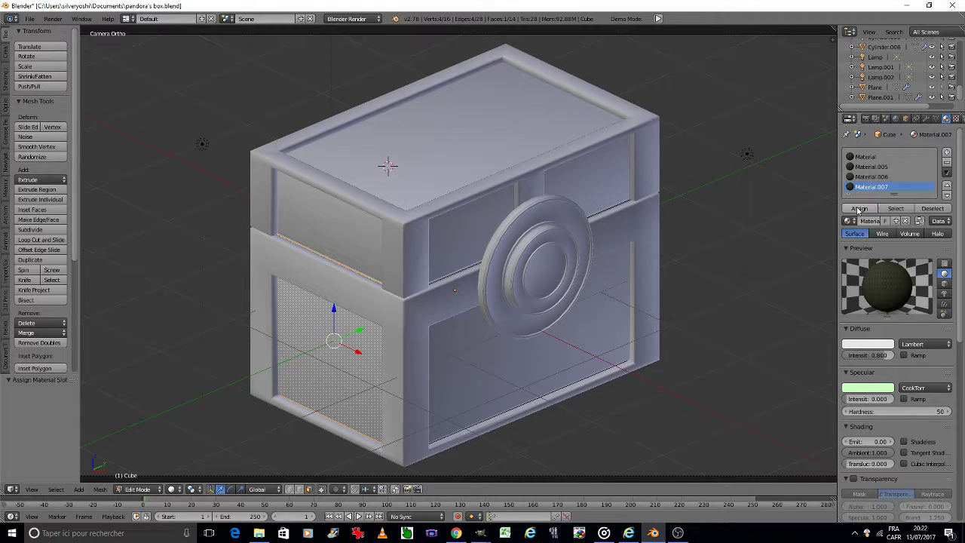
- Switch to the UV Editing layout and open the image editor's Image menu
click(129, 18)
click(141, 100)
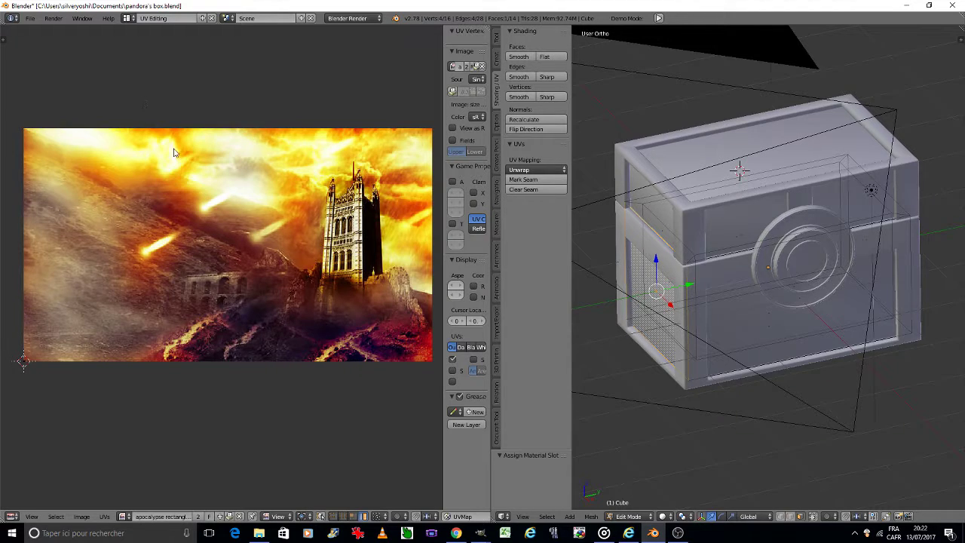
click(91, 516)
- Load apocalypse square 1.jpg into the image editor
click(91, 492)
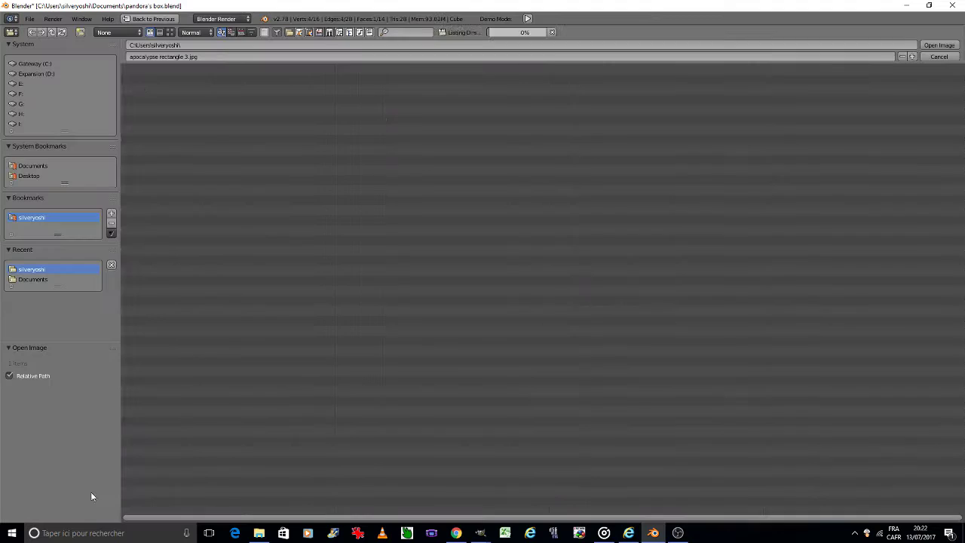
click(170, 32)
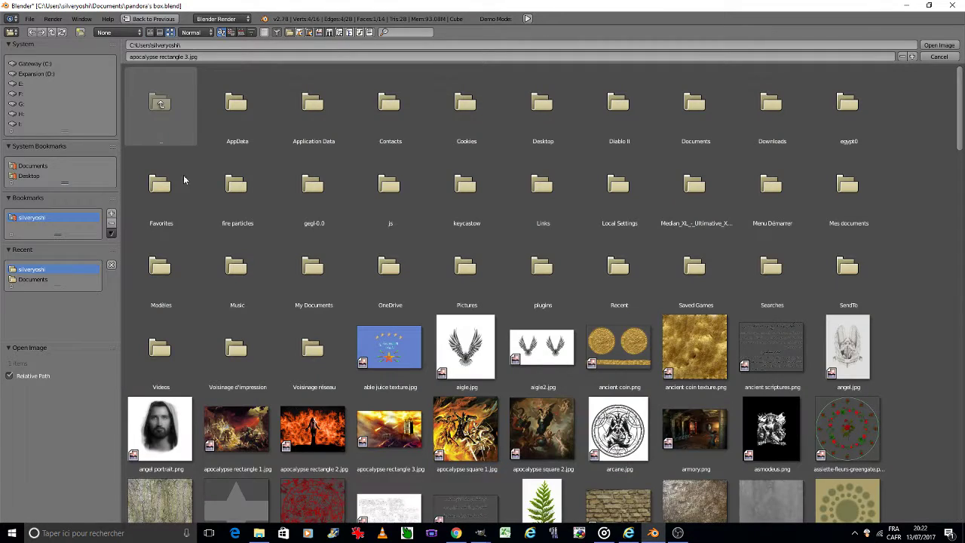
click(39, 281)
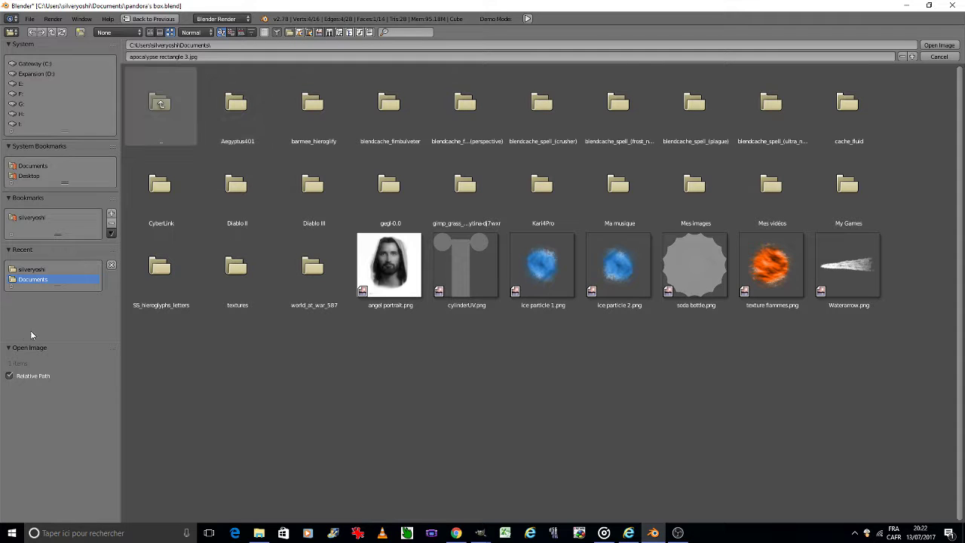
click(32, 269)
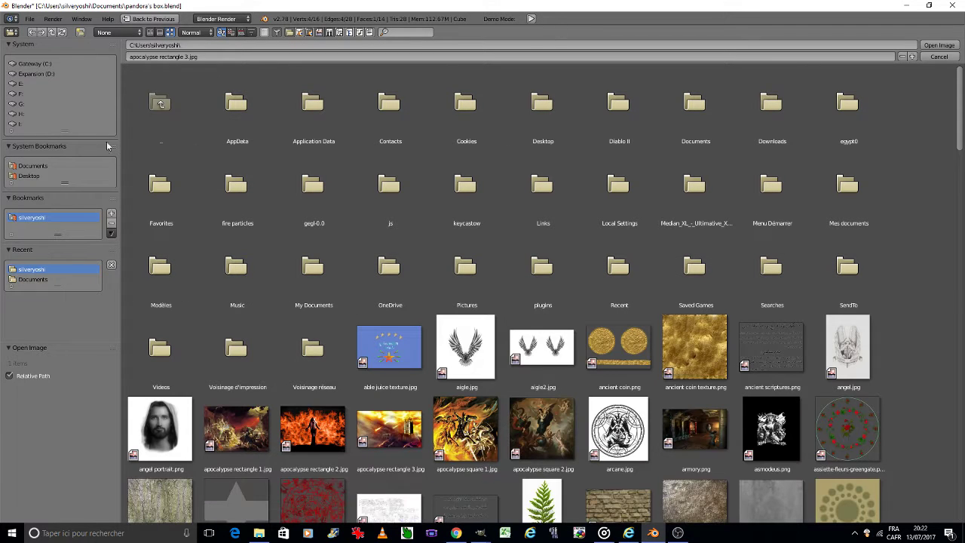
double_click(452, 417)
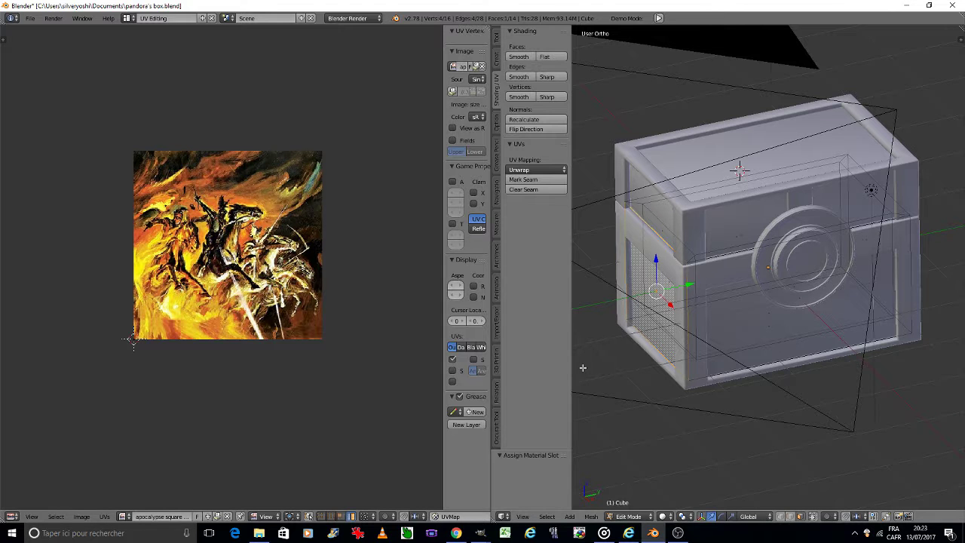
- Unwrap the side panel onto the square image and shift its UVs vertically
click(536, 170)
click(525, 184)
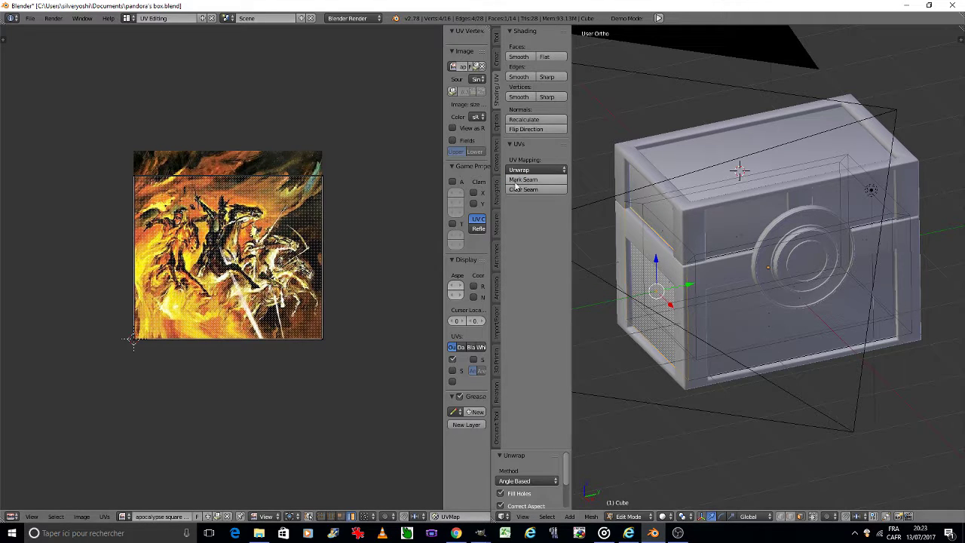
key(a)
key(g)
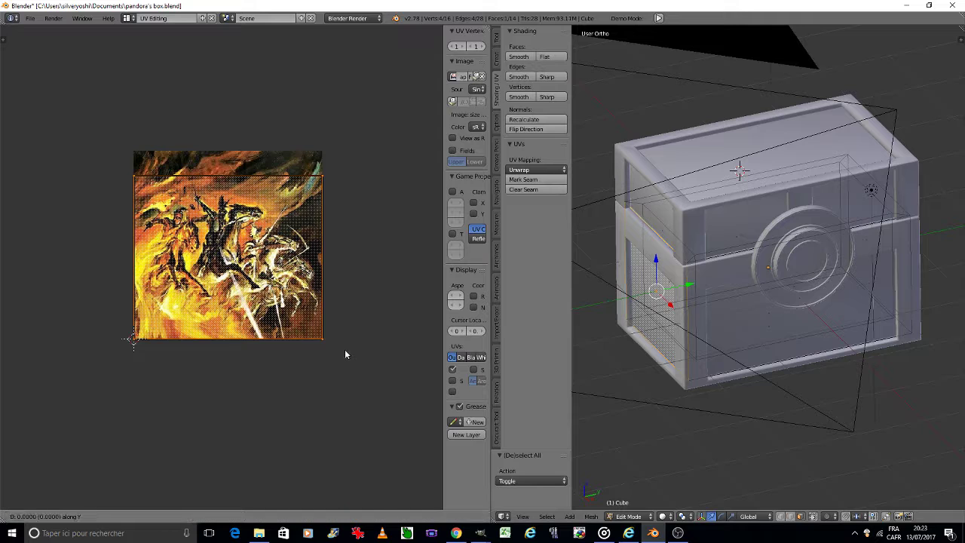
key(y)
click(347, 345)
- Scale the side panel UVs to 1.159 to fill the image, then return to the Default layout
key(s)
key(y)
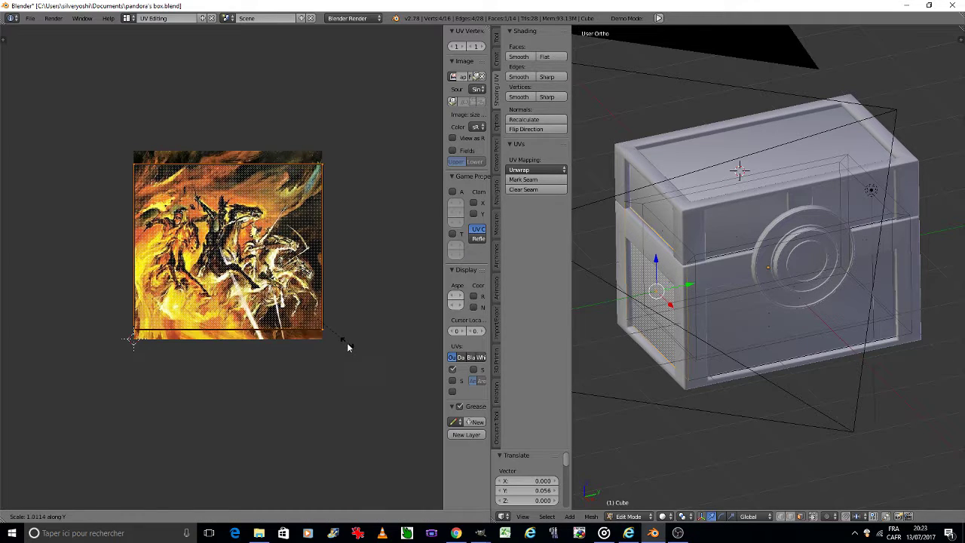
click(357, 364)
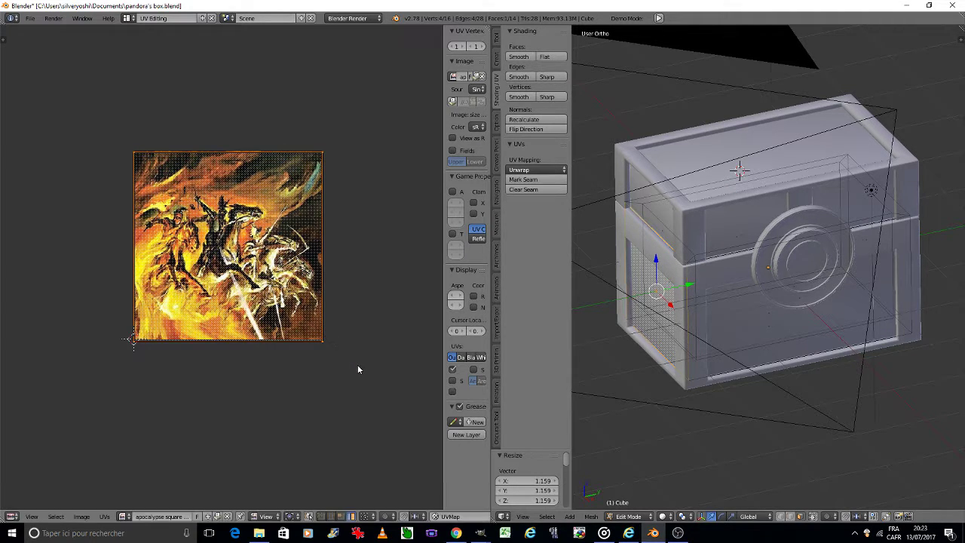
key(g)
key(y)
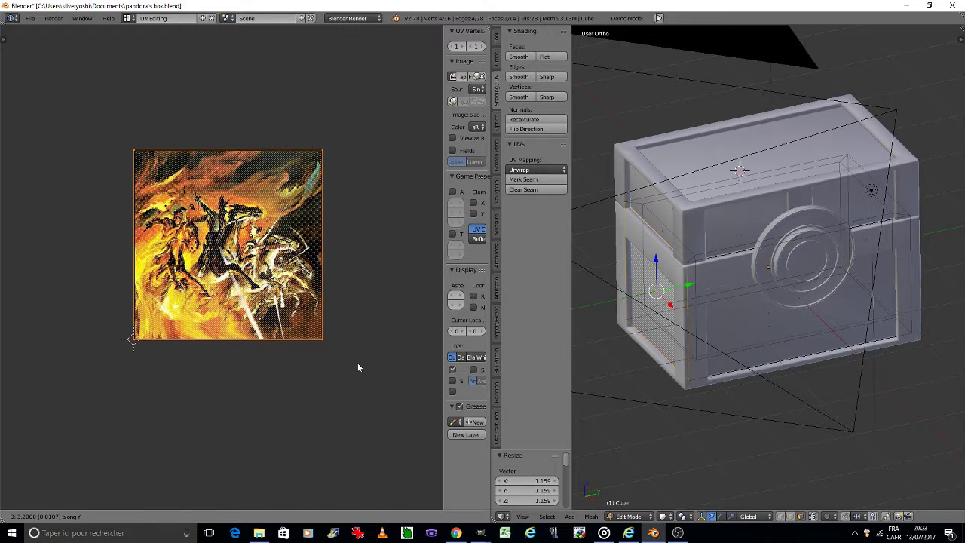
click(357, 363)
key(s)
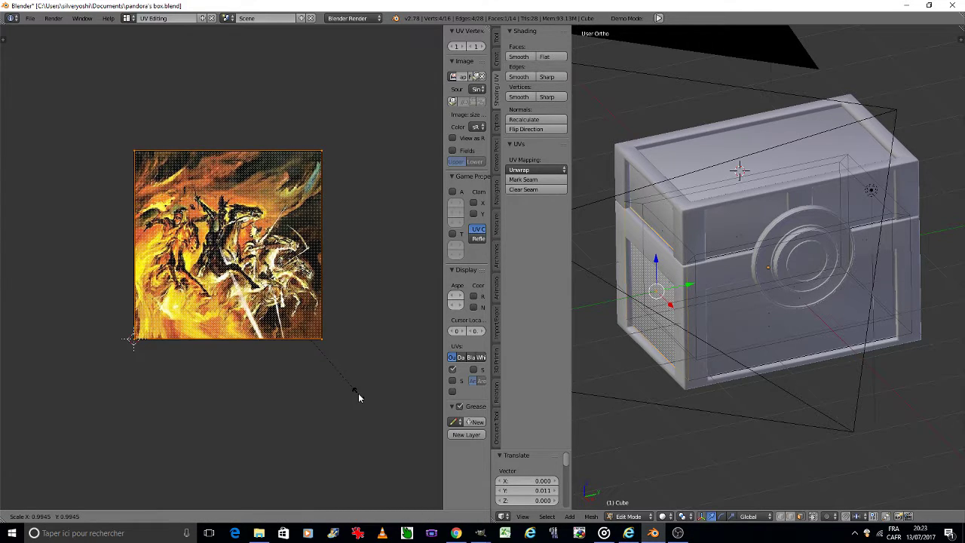
click(356, 394)
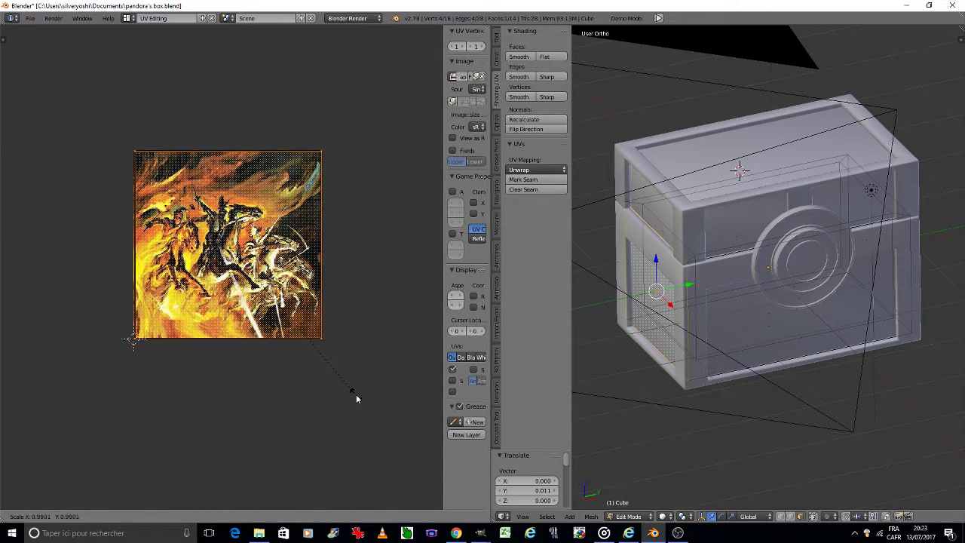
click(131, 22)
click(145, 62)
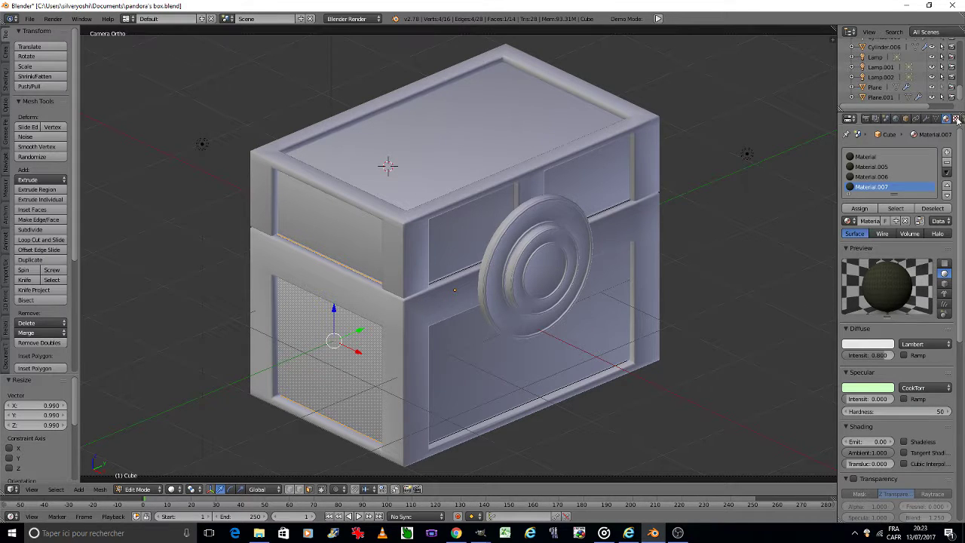
- Assign Material.007 to the side face and add a new texture to it
click(868, 209)
click(956, 118)
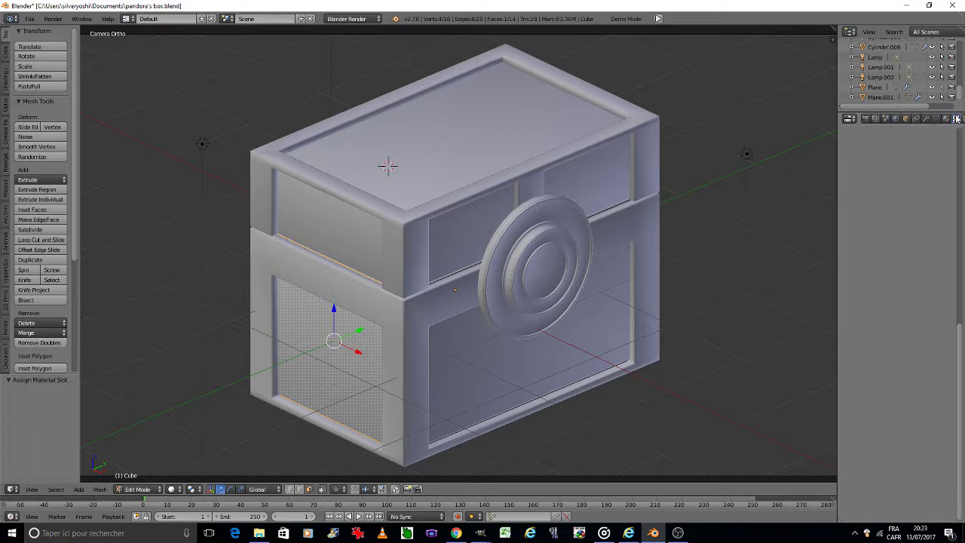
scroll(927, 193, down, 2)
scroll(931, 192, up, 2)
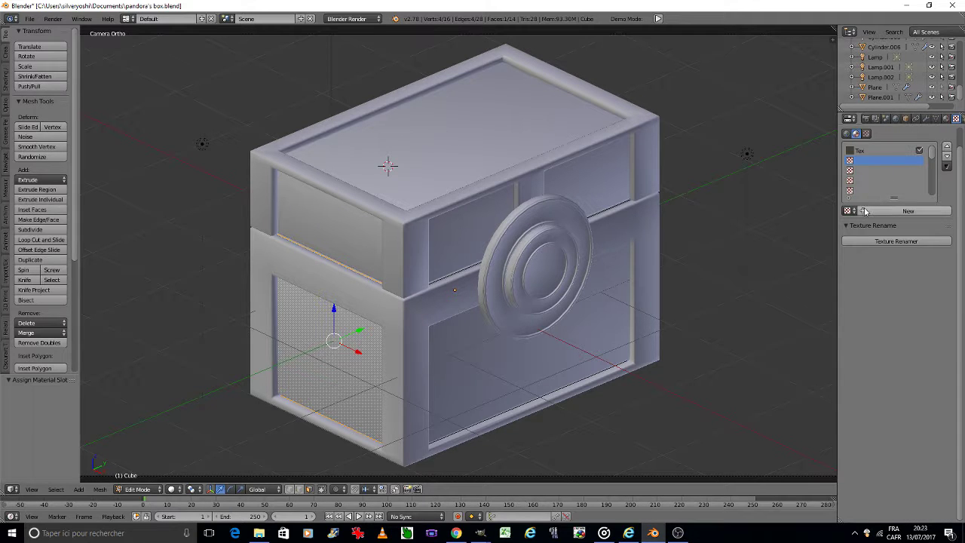
click(895, 211)
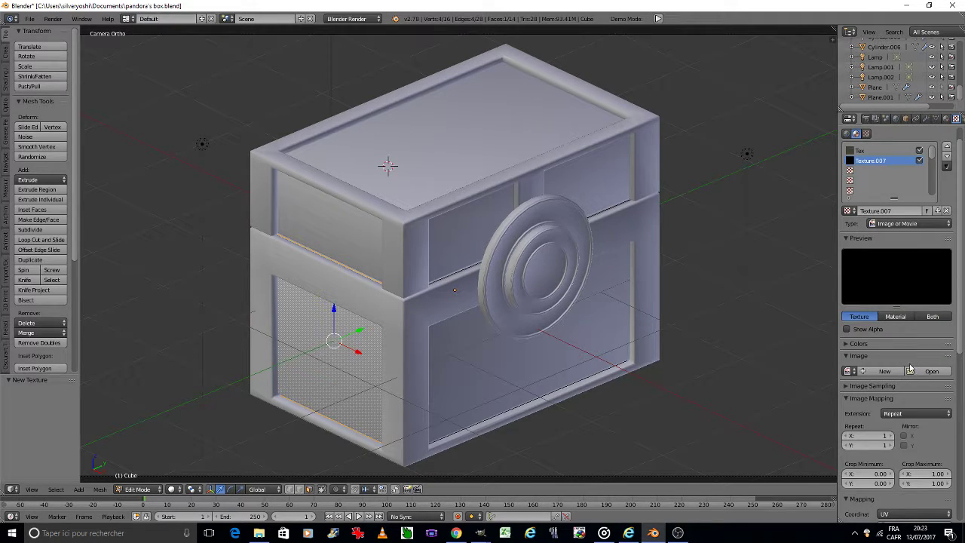
- Load apocalypse square 1.jpg as the texture's image
click(930, 371)
click(171, 32)
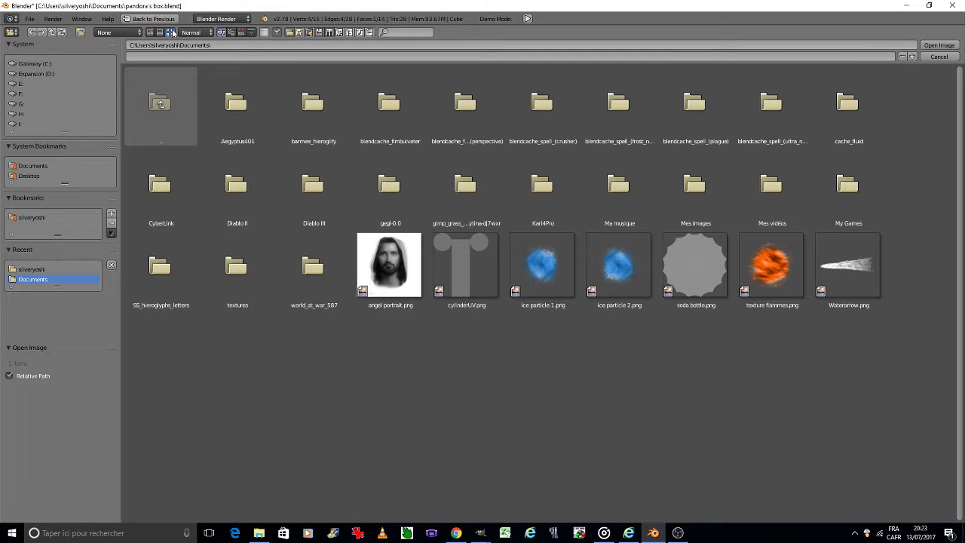
click(43, 273)
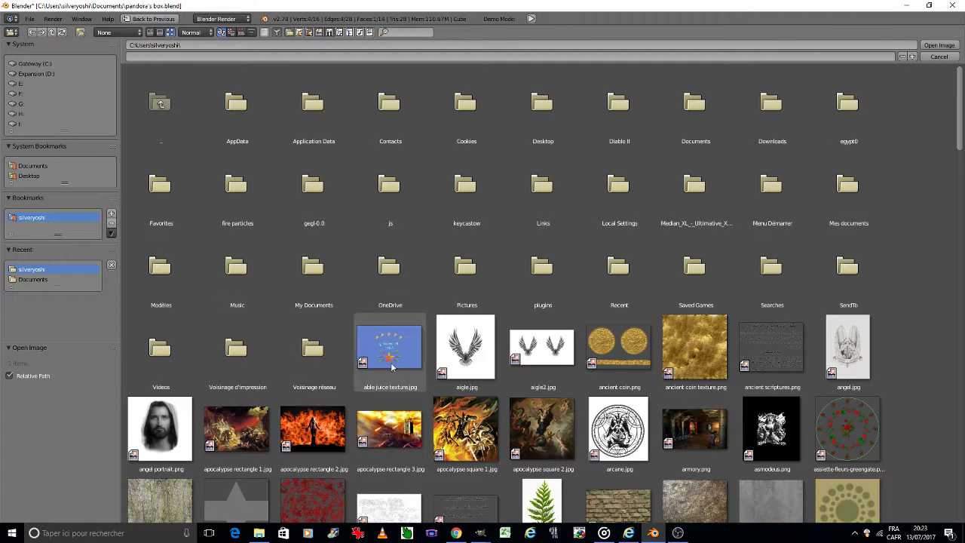
double_click(476, 411)
- Enable Geometry Normal influence so the image acts as a bump
scroll(904, 392, down, 3)
scroll(912, 399, down, 2)
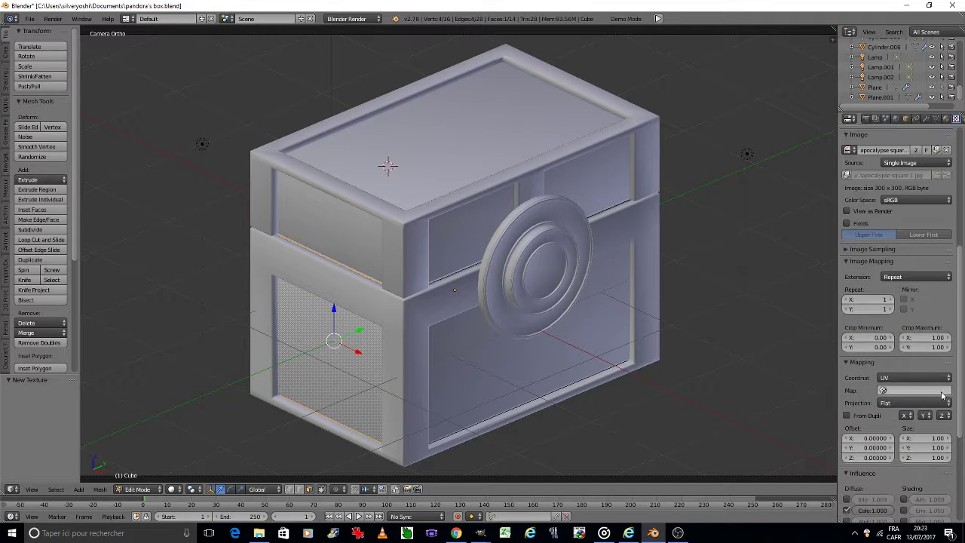
scroll(916, 407, down, 2)
scroll(916, 409, down, 5)
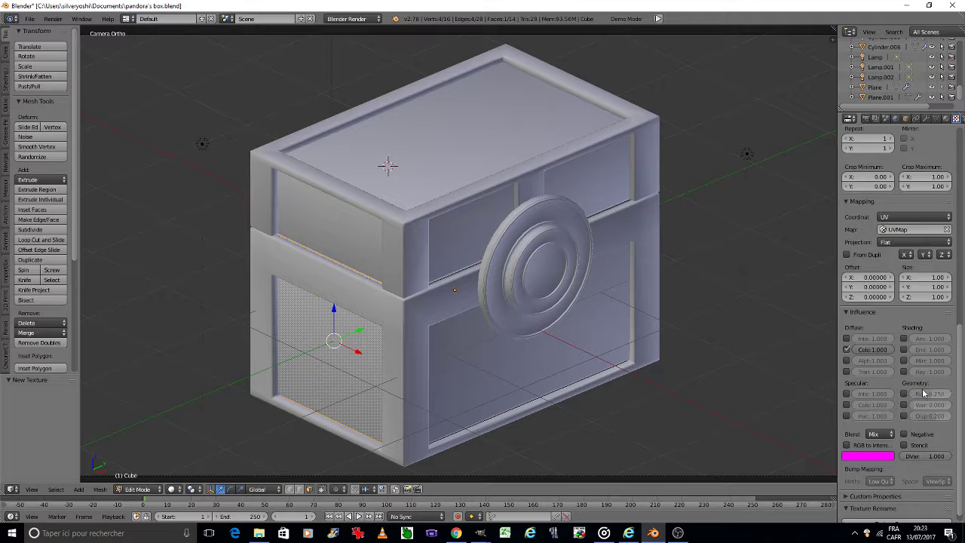
click(904, 394)
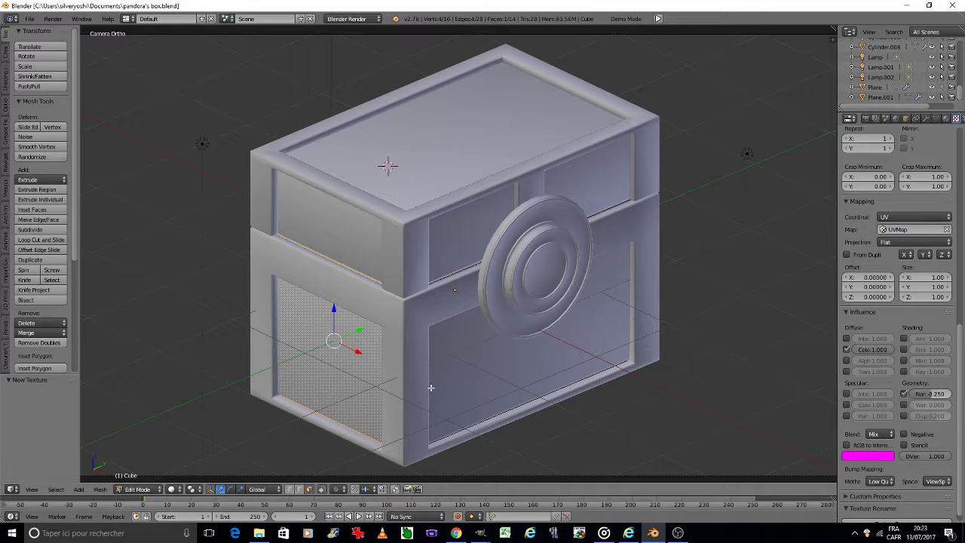
key(Tab)
- Preview the box in Rendered shading from Object Mode, then return to Solid shading and Edit Mode
click(353, 388)
click(185, 490)
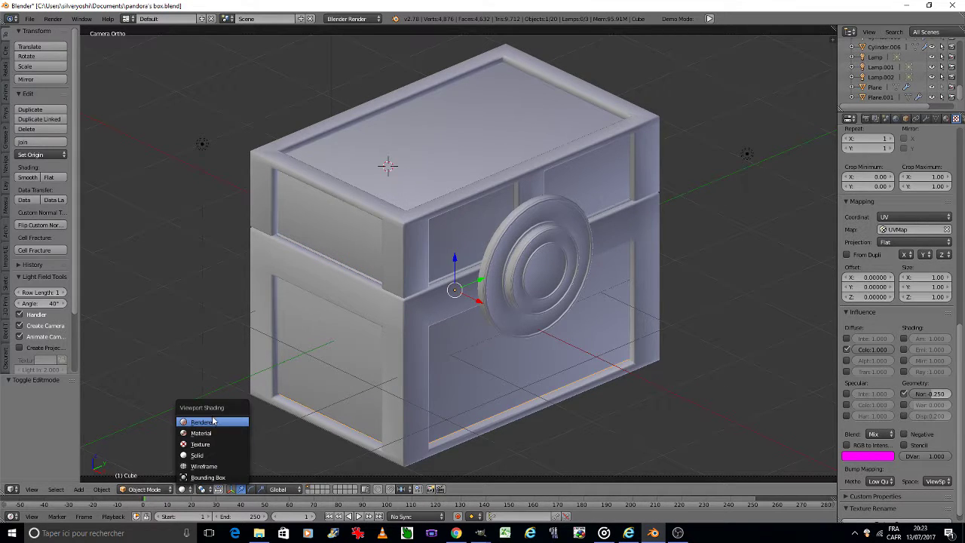
click(212, 416)
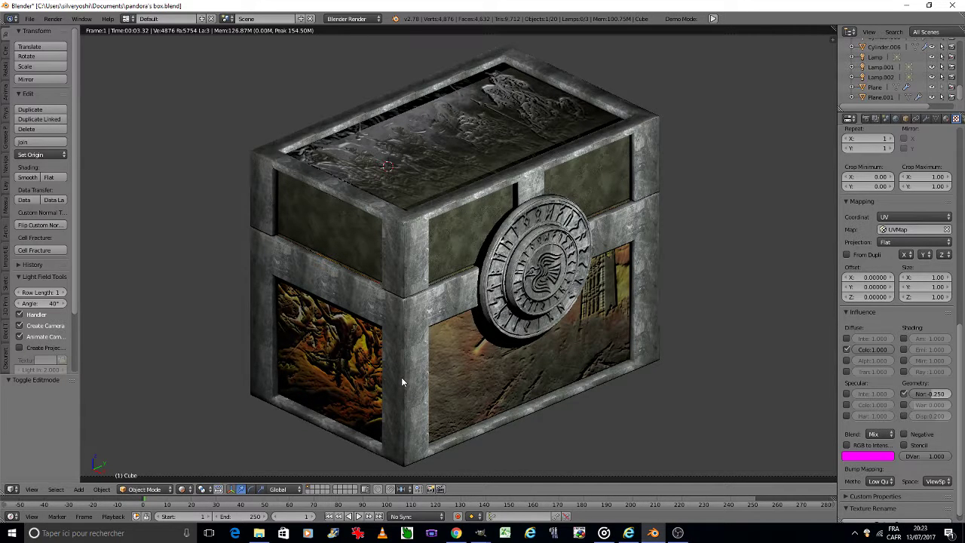
click(182, 490)
click(215, 445)
key(Tab)
click(267, 393)
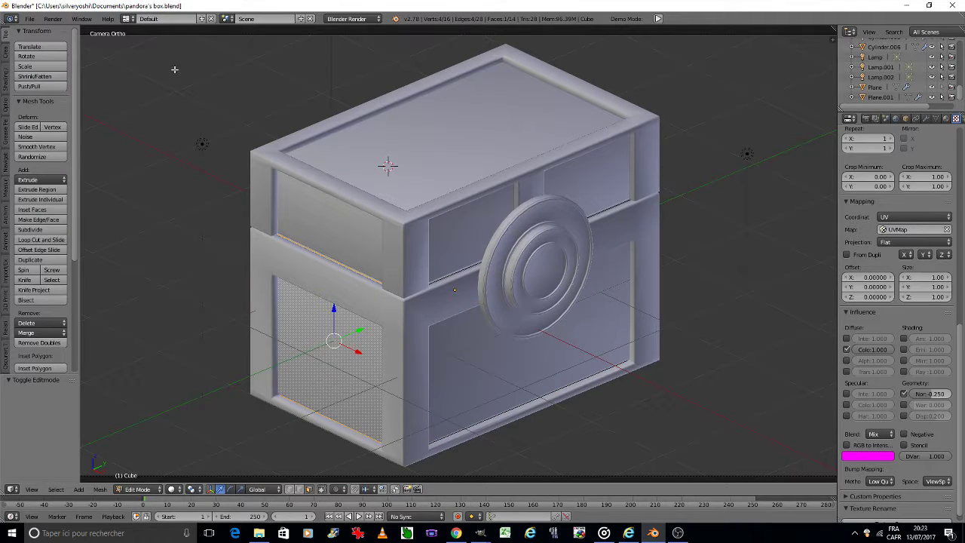
- Rotate the side panel's UVs 180° (r180) in UV Editing, then return to Default layout and Object Mode
click(128, 18)
click(145, 105)
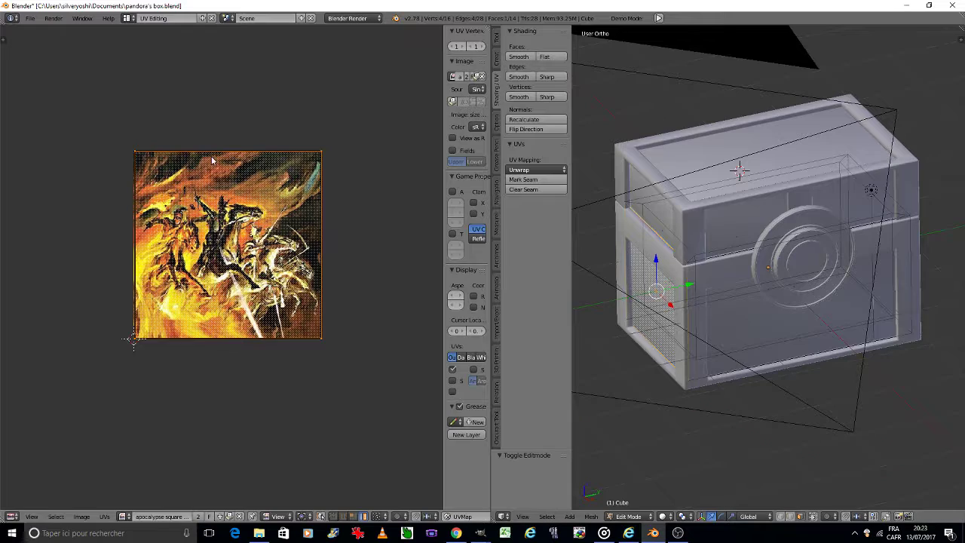
text(r180)
key(Return)
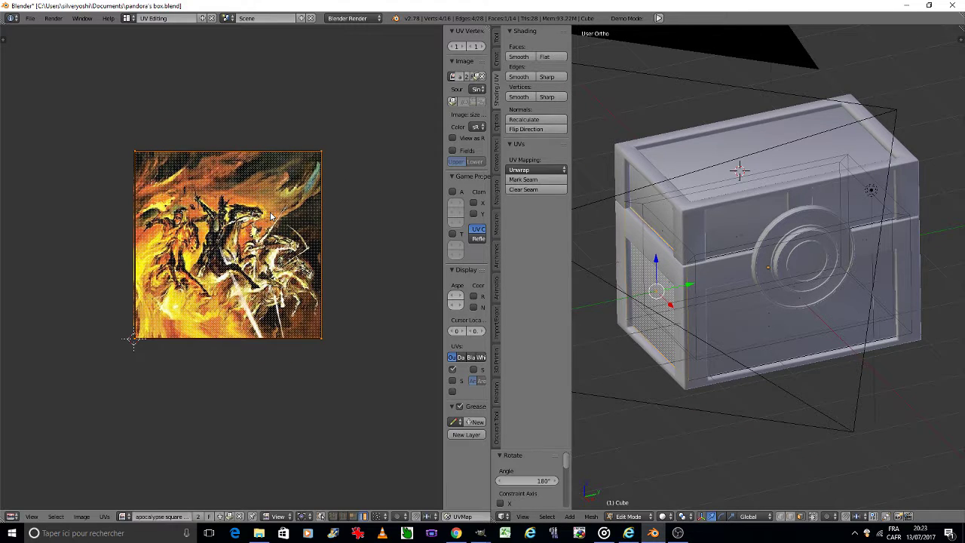
click(128, 18)
click(139, 65)
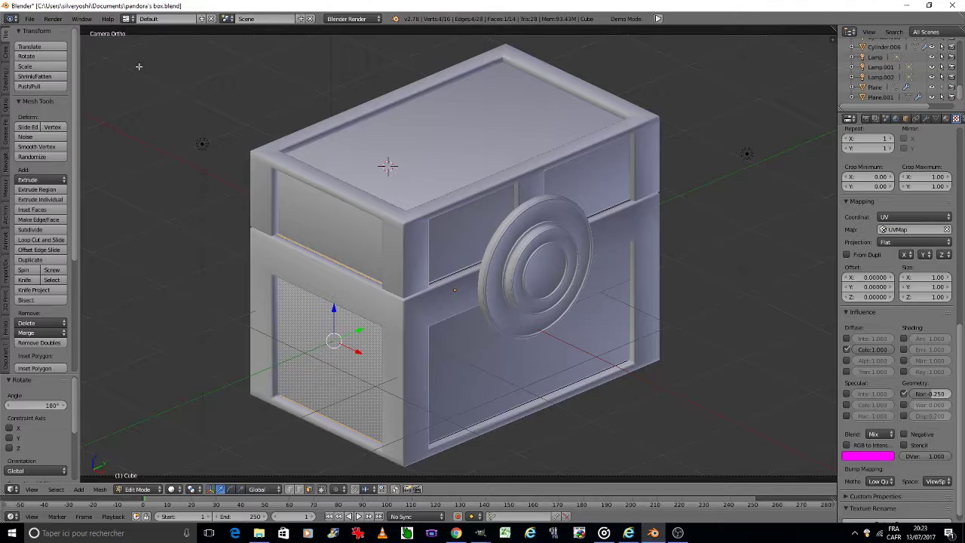
key(Tab)
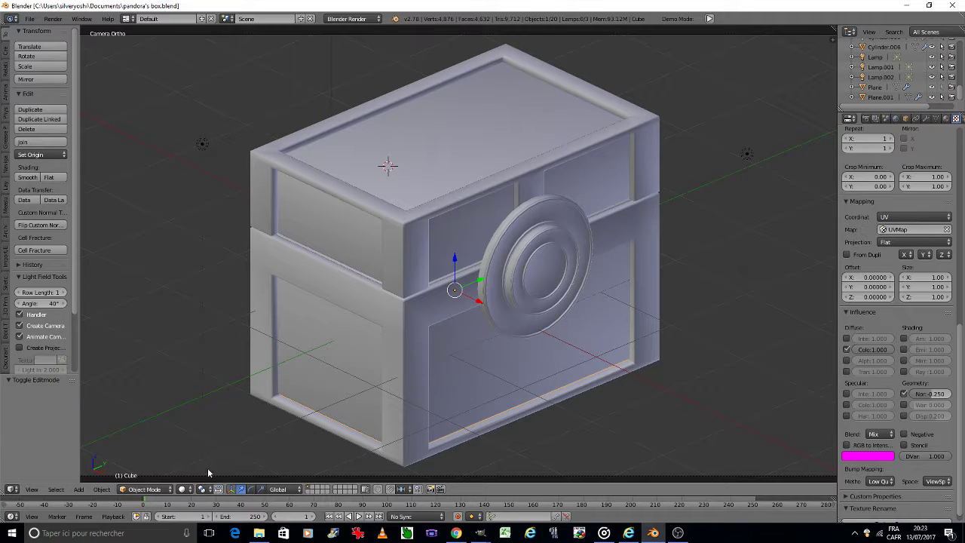
- In Rendered shading, set the side texture's normal influence to 1.0
click(181, 489)
click(194, 415)
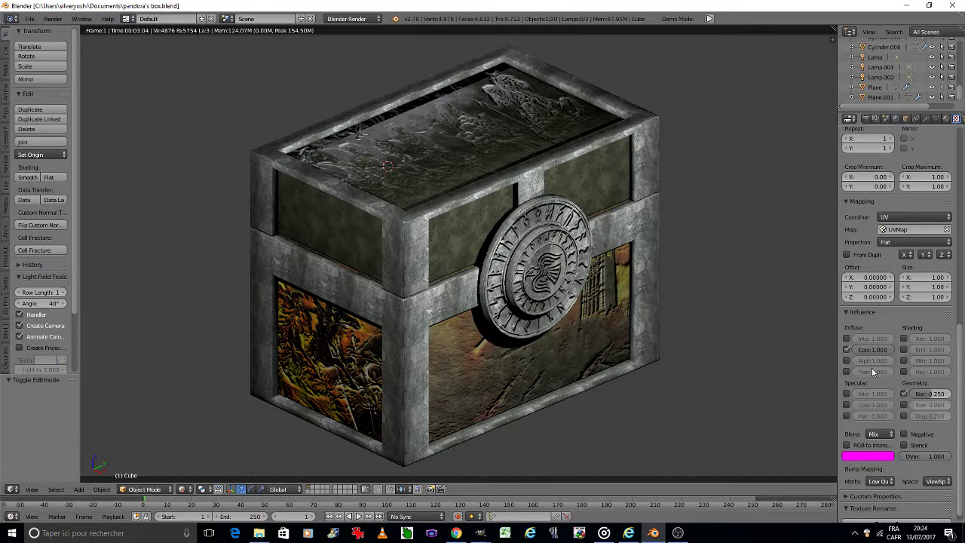
click(927, 393)
key(Return)
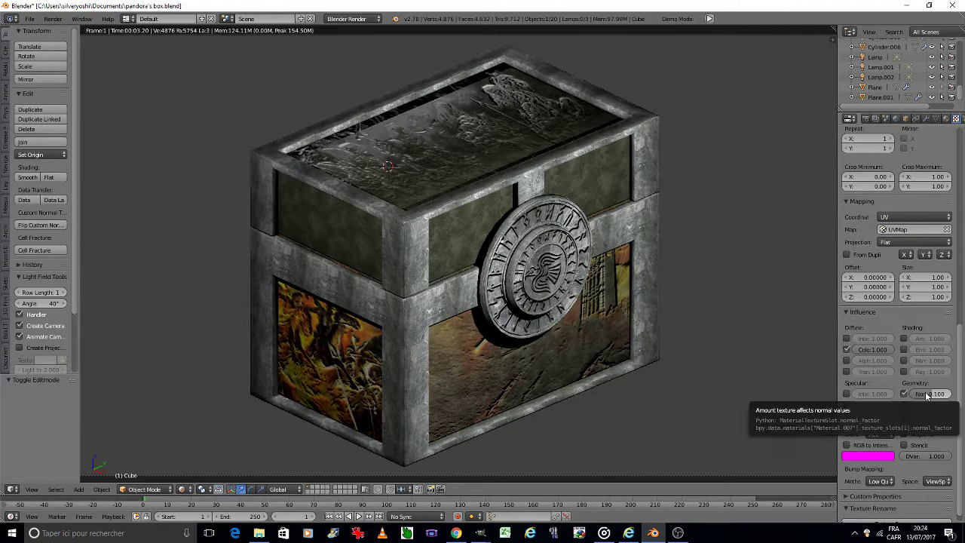
- Set the side image's blend to Add with 0.25 colour influence and save pandora's box.blend
click(880, 435)
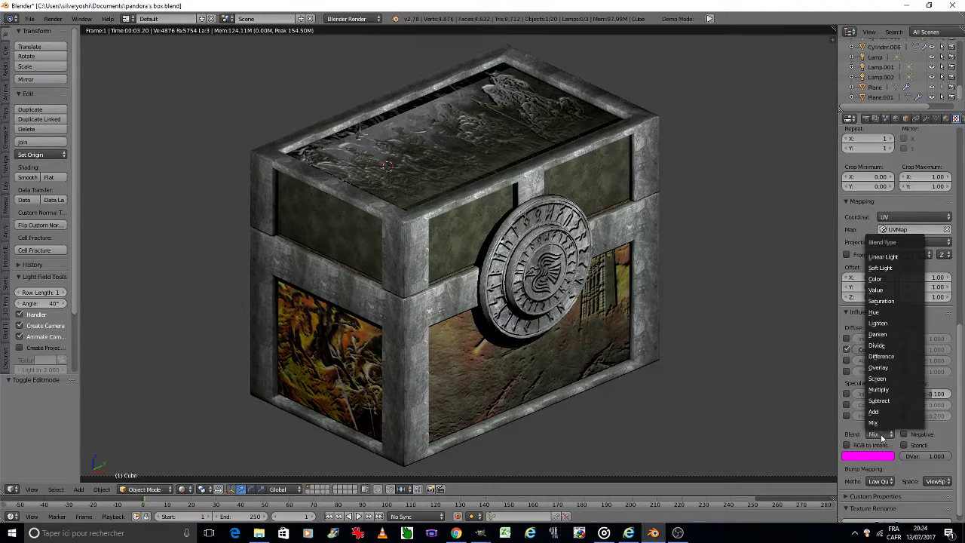
click(890, 390)
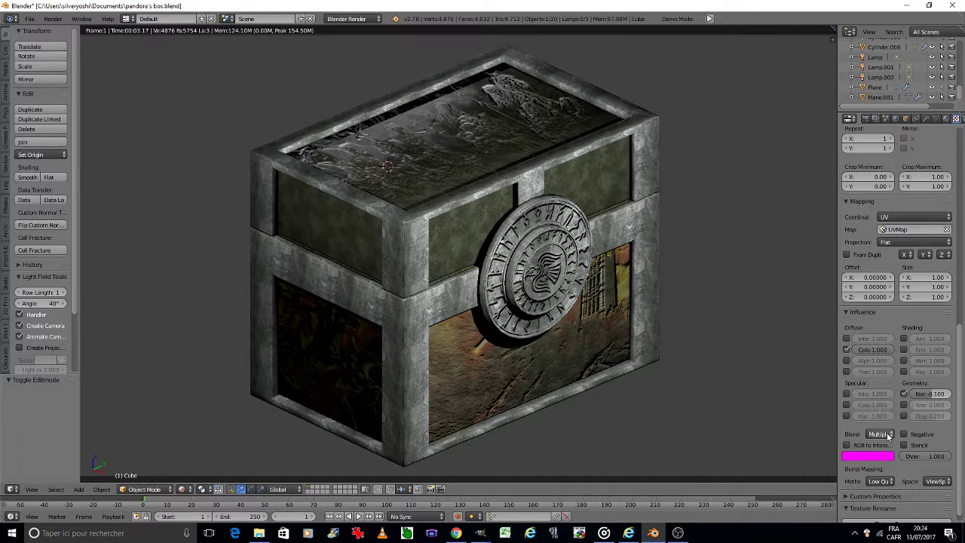
click(884, 434)
click(878, 411)
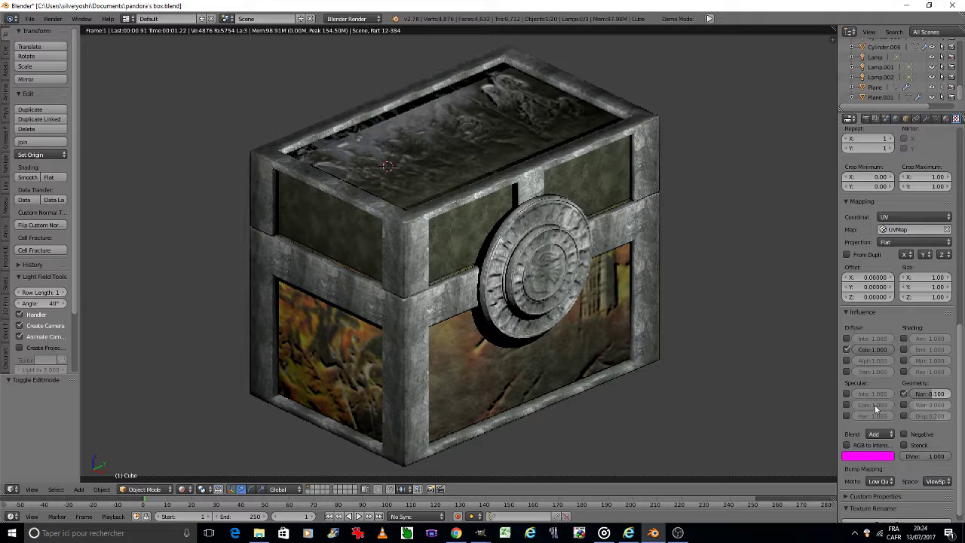
click(867, 349)
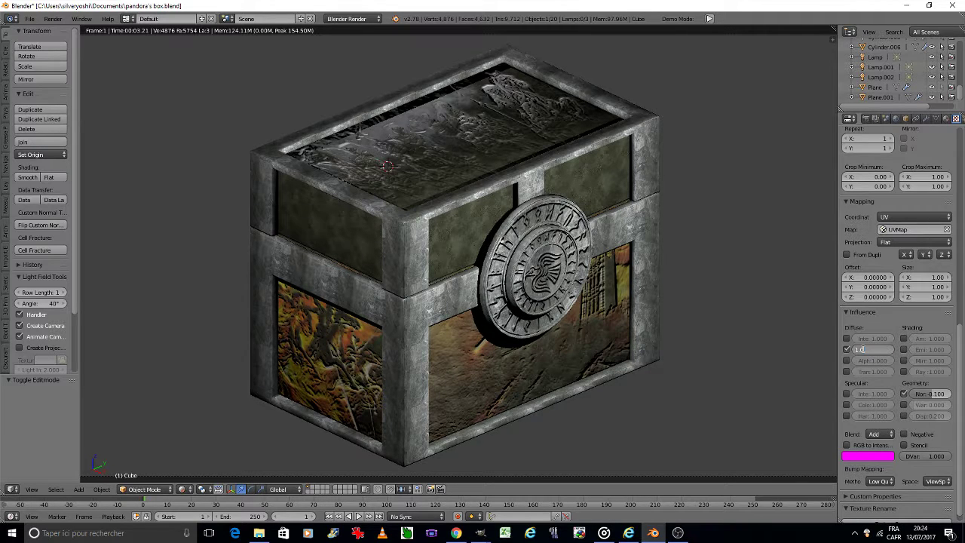
key(Return)
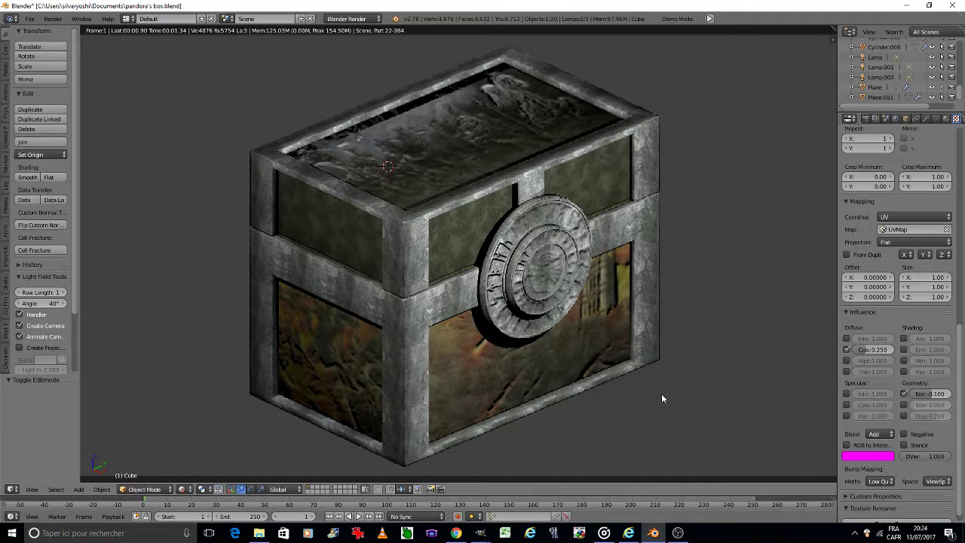
key(ctrl+s)
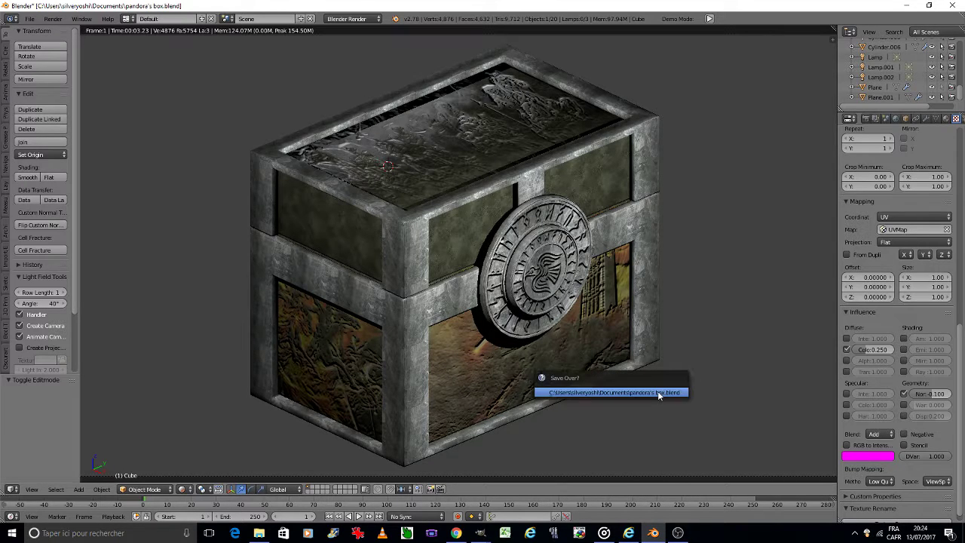
click(657, 392)
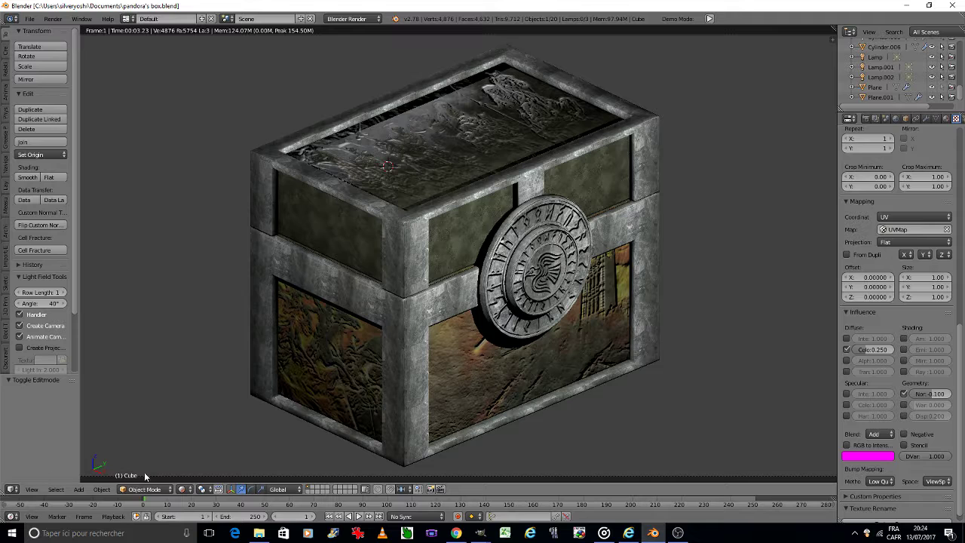
- Show the box in Solid shading, rotate it 180° about Z, and enter Edit Mode
click(184, 488)
click(215, 454)
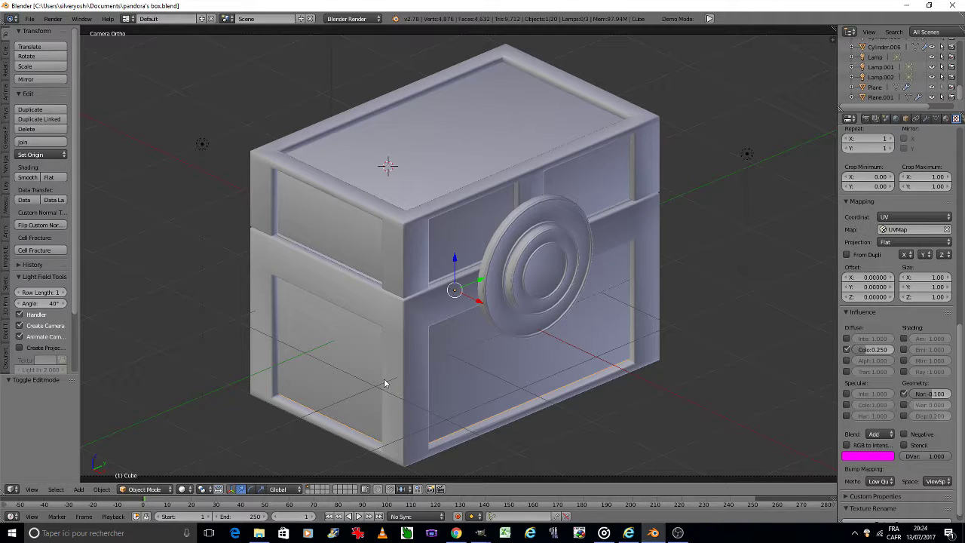
key(r)
key(z)
key(1)
key(8)
key(0)
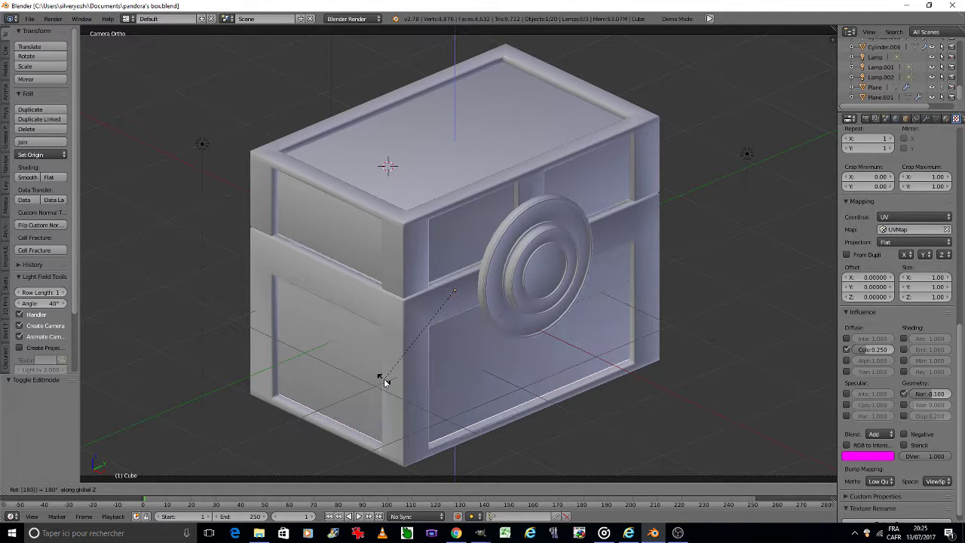
key(Return)
key(Tab)
click(445, 377)
- Select the lower-left side panel face and add a new material slot with a new material
right_click(332, 370)
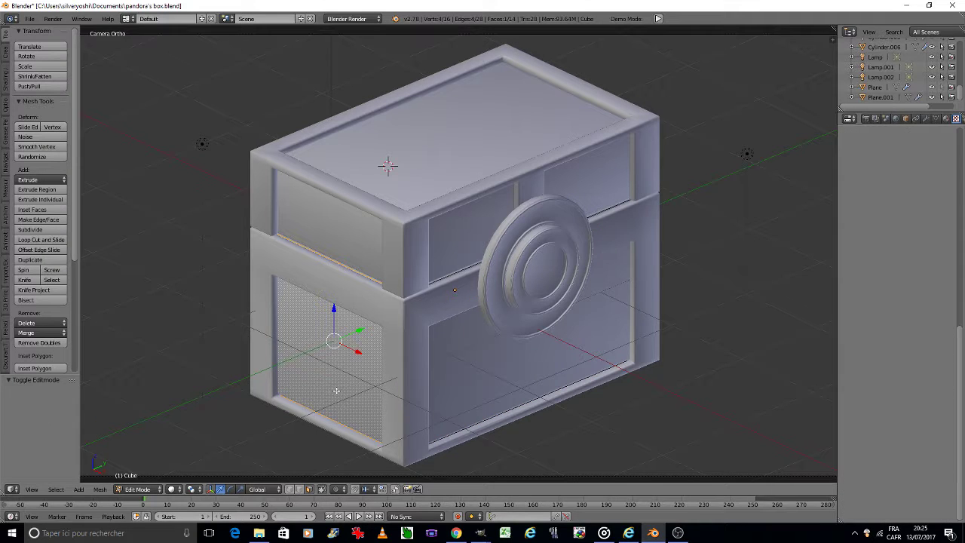
click(946, 119)
click(955, 153)
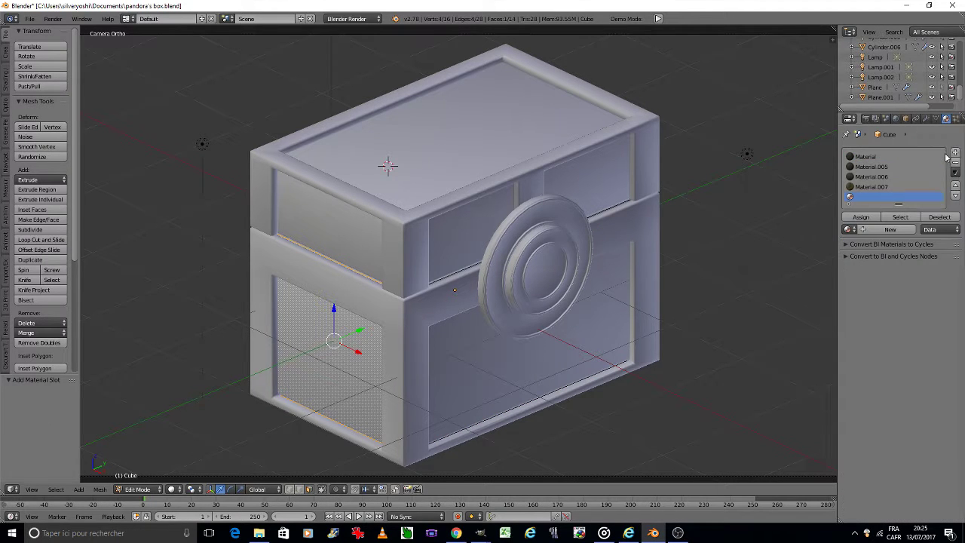
click(890, 229)
- Copy the original material into Material.008 and assign it to the selected face
click(865, 156)
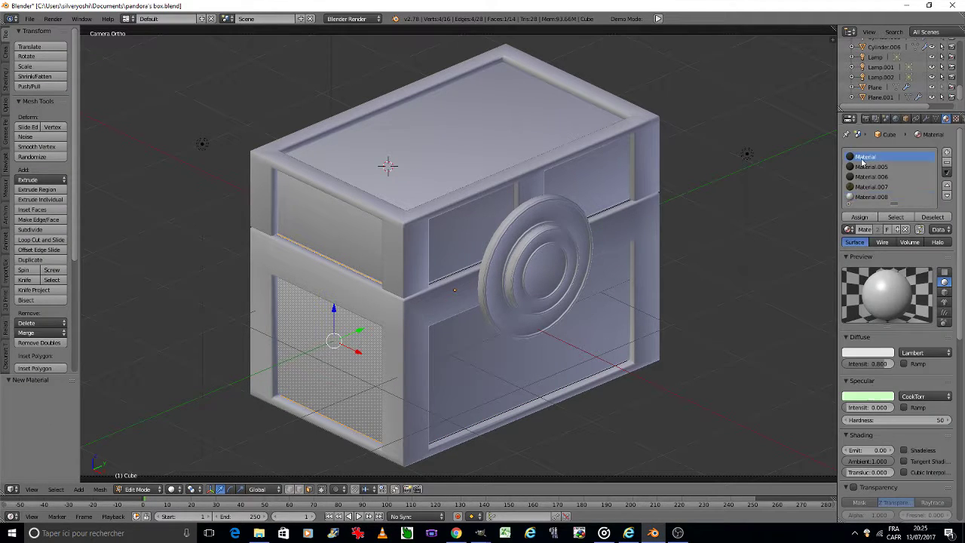
click(947, 173)
click(930, 212)
click(865, 196)
click(890, 229)
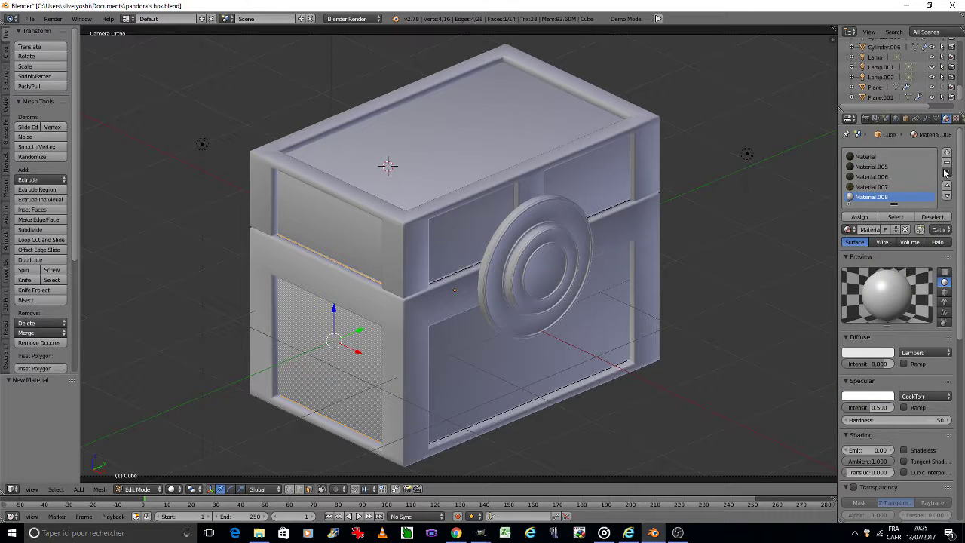
click(947, 172)
click(895, 230)
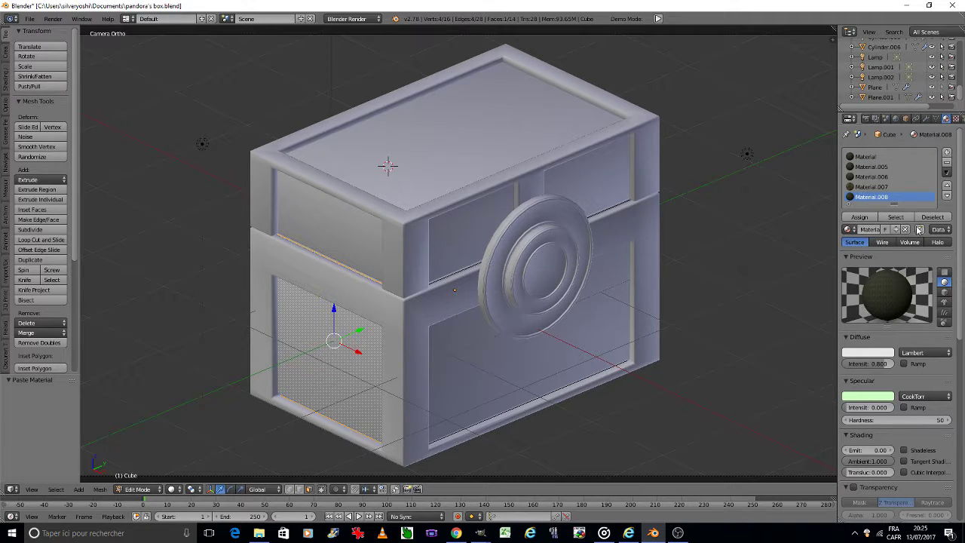
click(859, 217)
- In the UV Editing layout, load apocalypse square 2.jpg and unwrap the side panel face
click(130, 18)
click(160, 101)
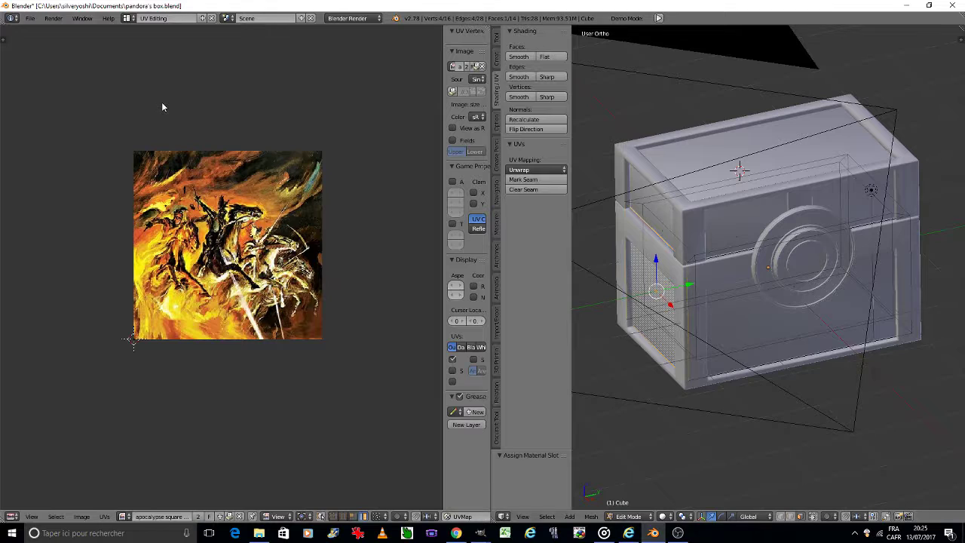
click(81, 517)
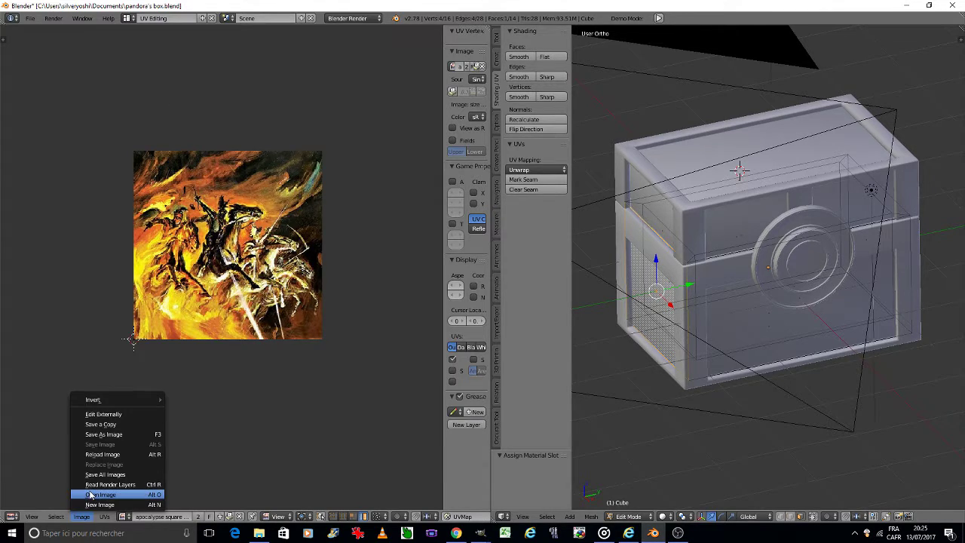
click(90, 494)
click(170, 31)
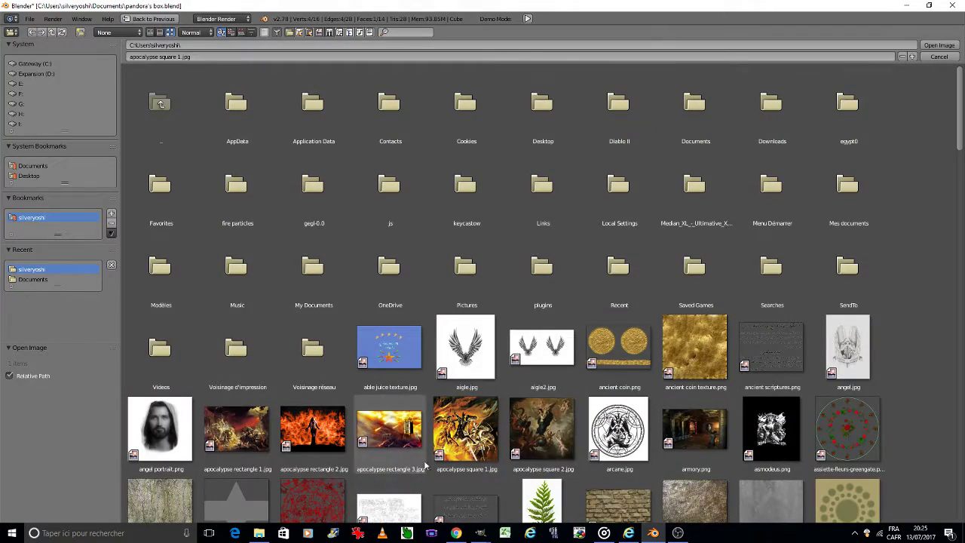
double_click(525, 431)
scroll(287, 324, down, 2)
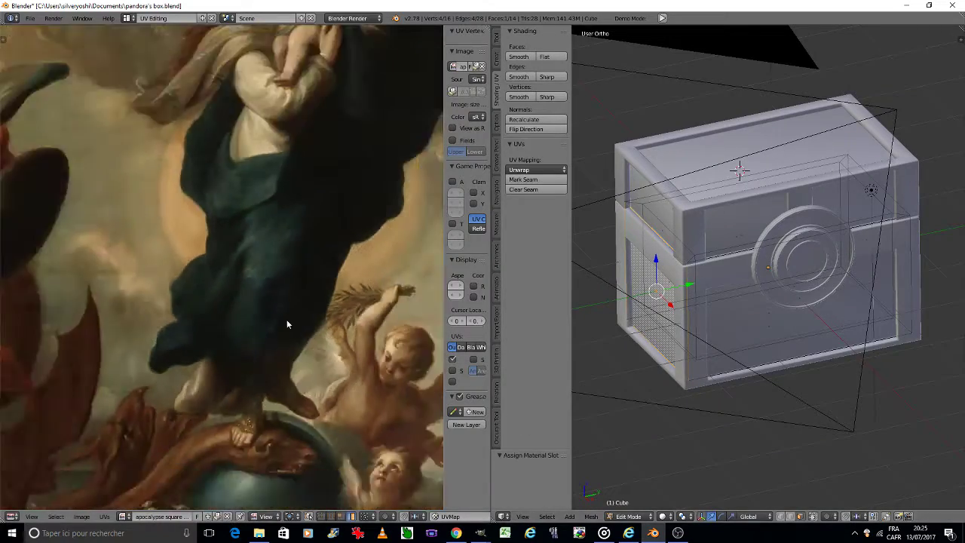
scroll(286, 323, down, 3)
click(535, 170)
click(537, 185)
- Move, rotate 180° and stretch the UVs vertically over the painting, then return to Default layout
scroll(354, 316, down, 4)
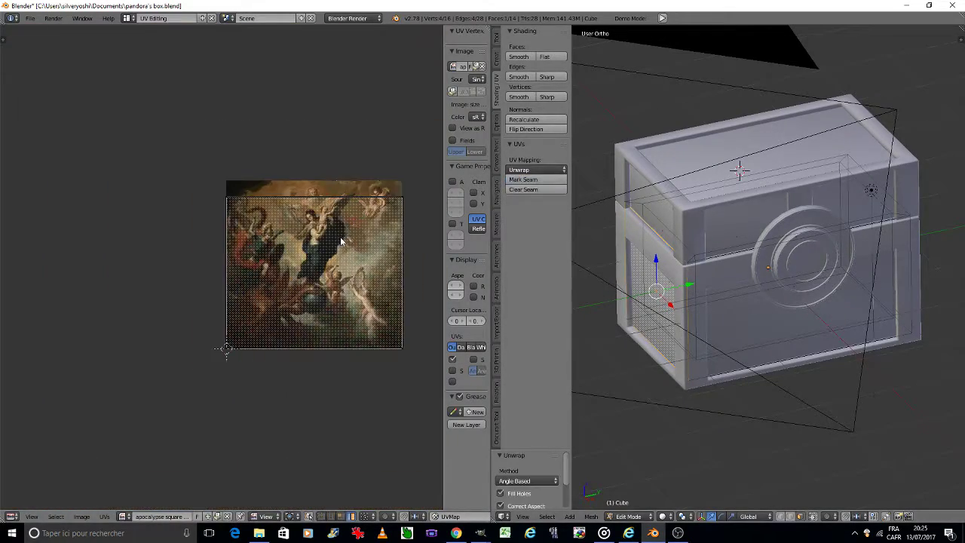
key(a)
key(g)
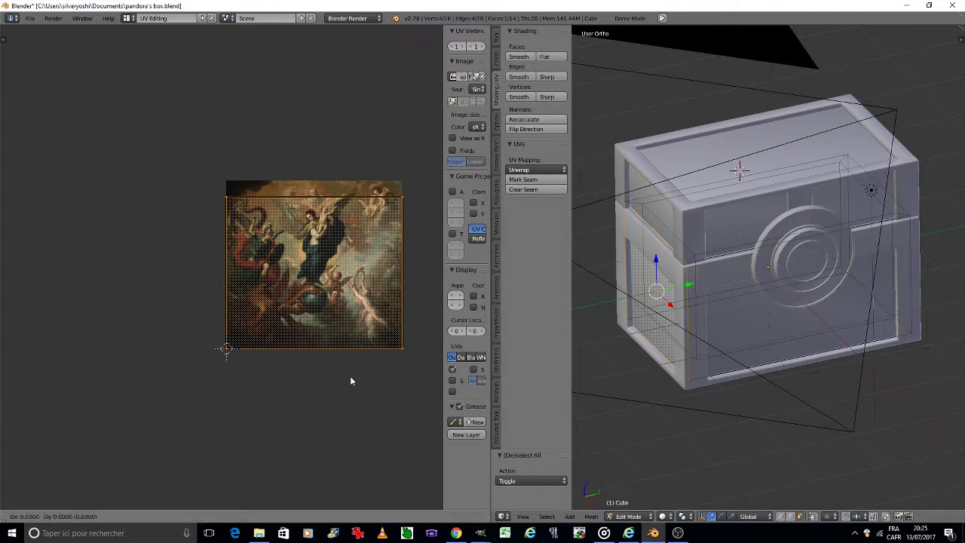
click(348, 370)
text(r18)
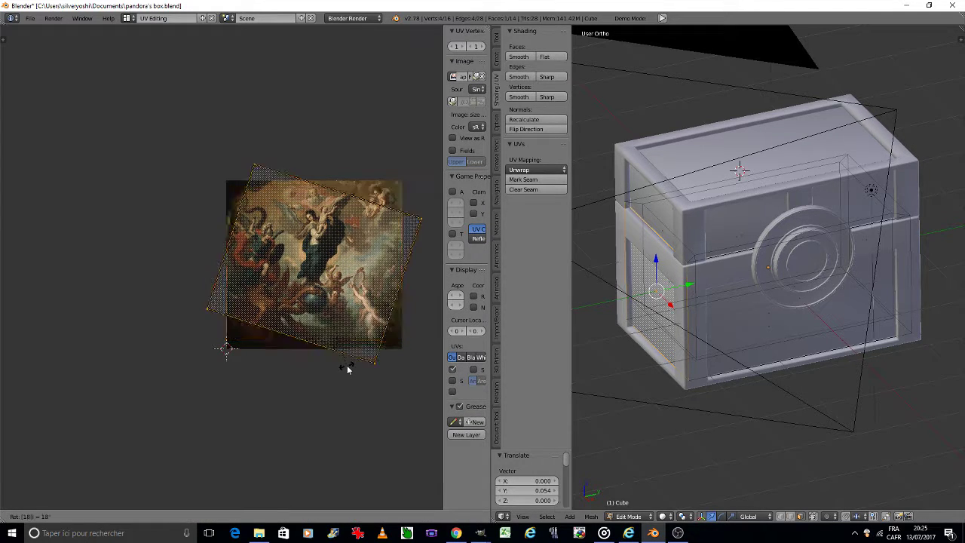
text(0)
key(Return)
key(s)
key(y)
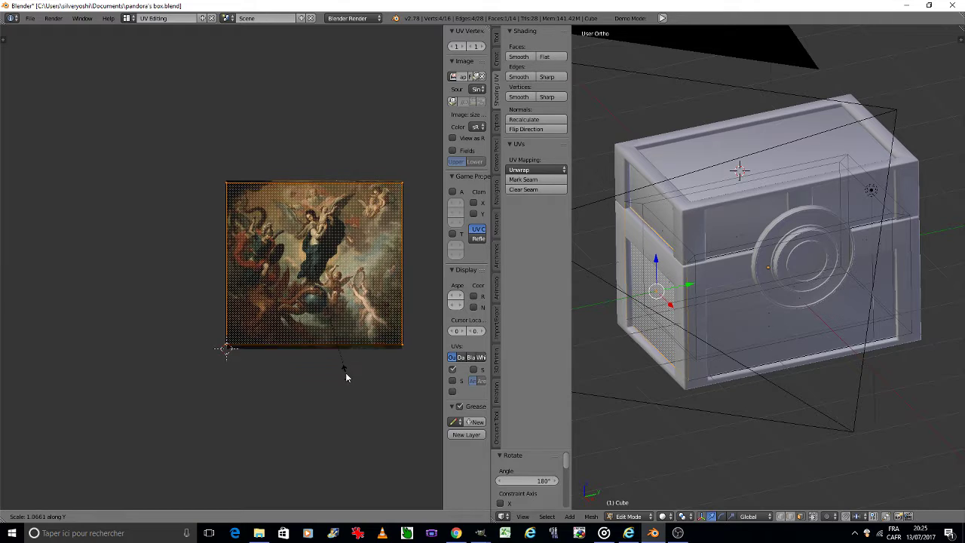
click(346, 374)
key(g)
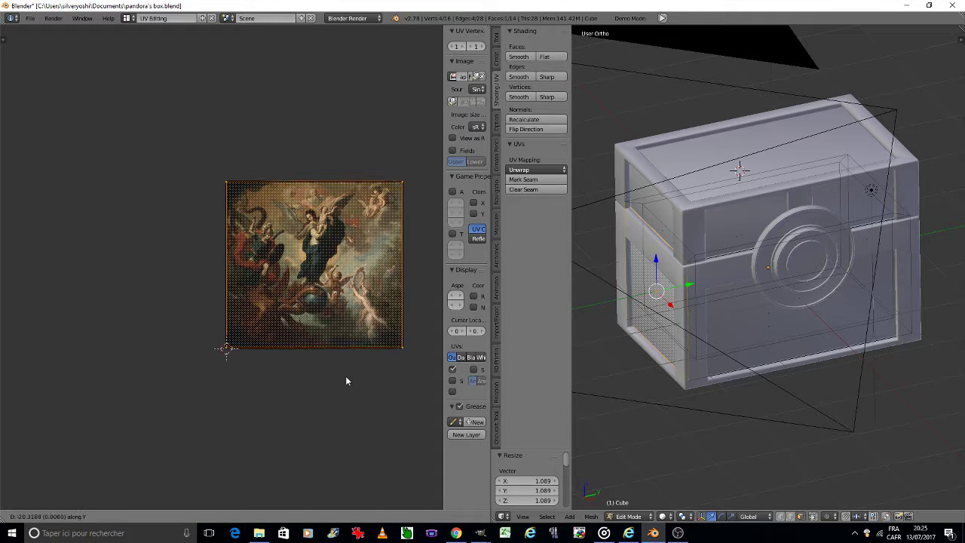
click(345, 376)
click(128, 18)
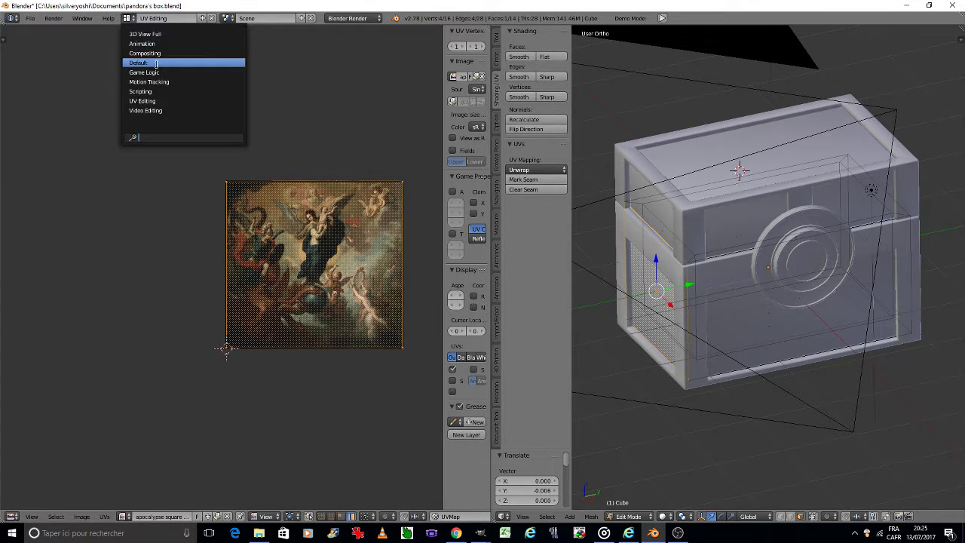
click(158, 64)
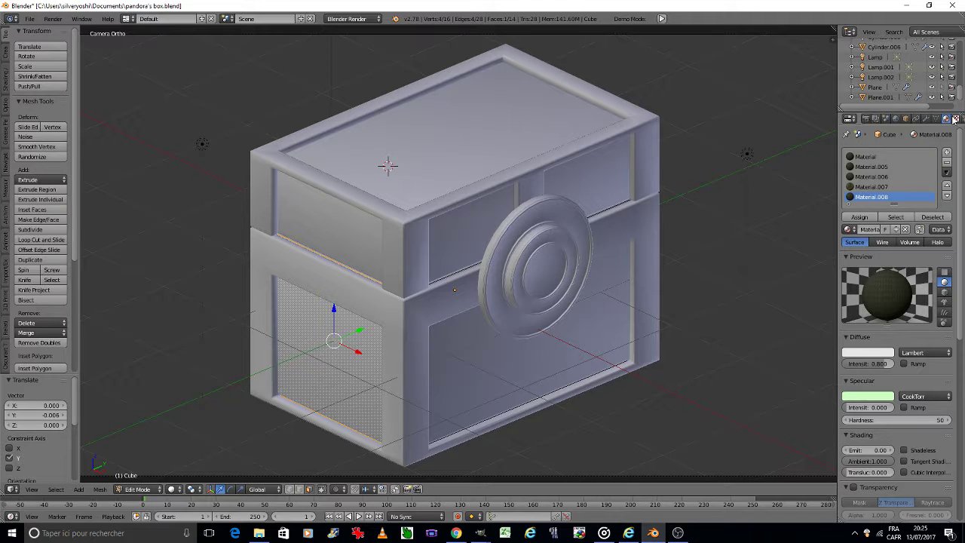
- Add a new image texture using apocalypse square 2.jpg to the side panel material
click(956, 119)
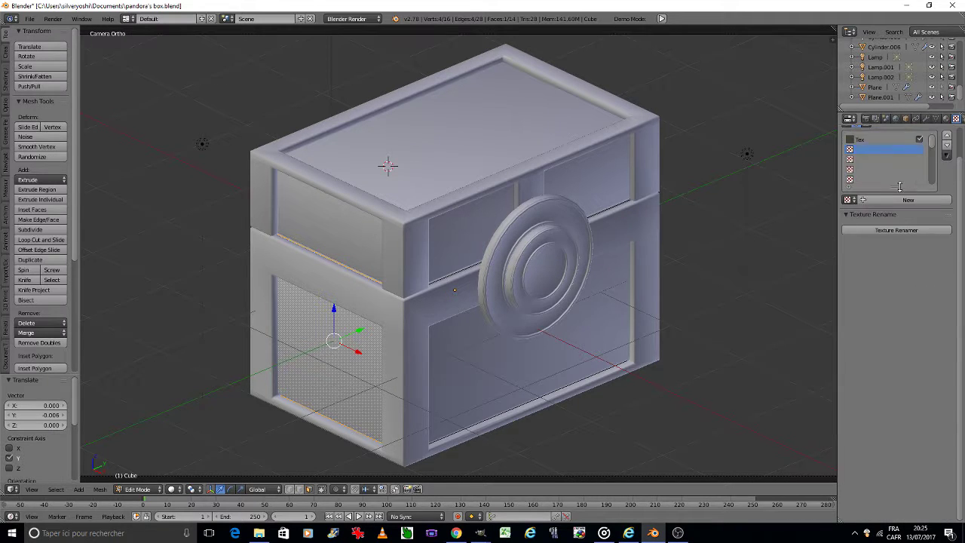
click(864, 201)
click(929, 358)
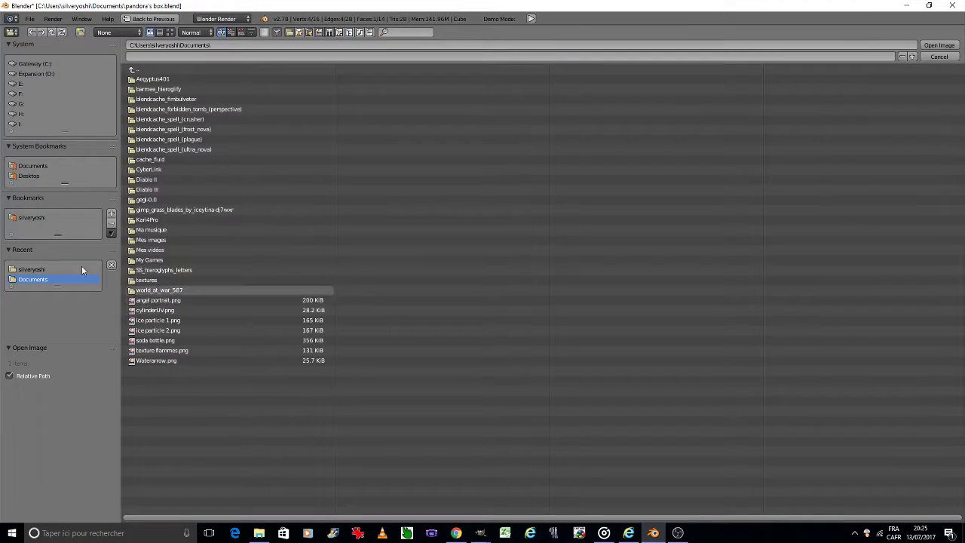
click(170, 31)
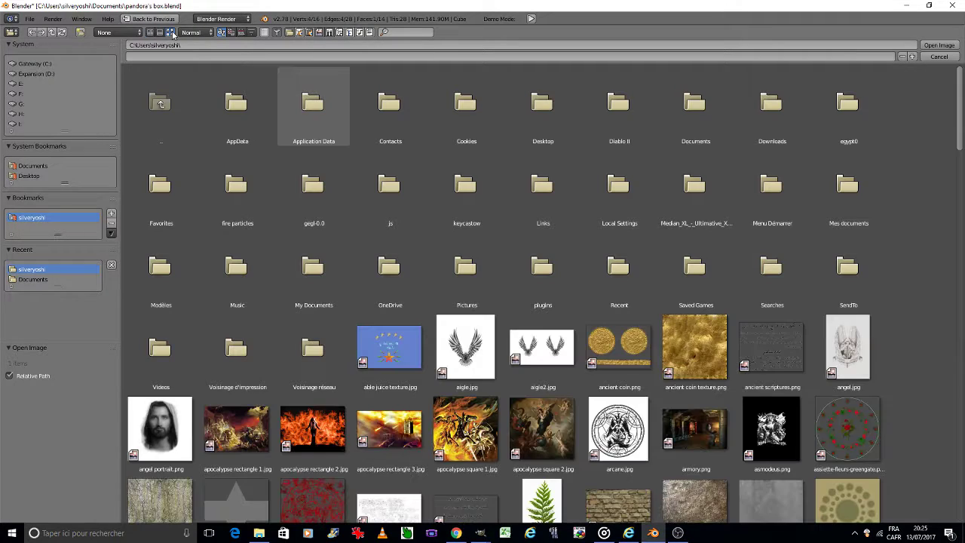
double_click(526, 427)
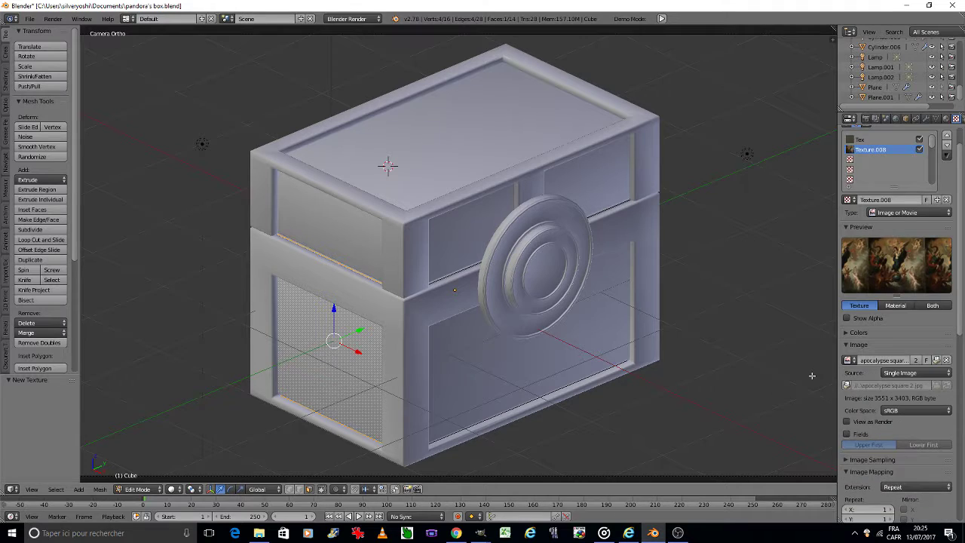
- Set the texture's normal influence to 0.2 with Add blending, and view the box Rendered
scroll(919, 380, down, 2)
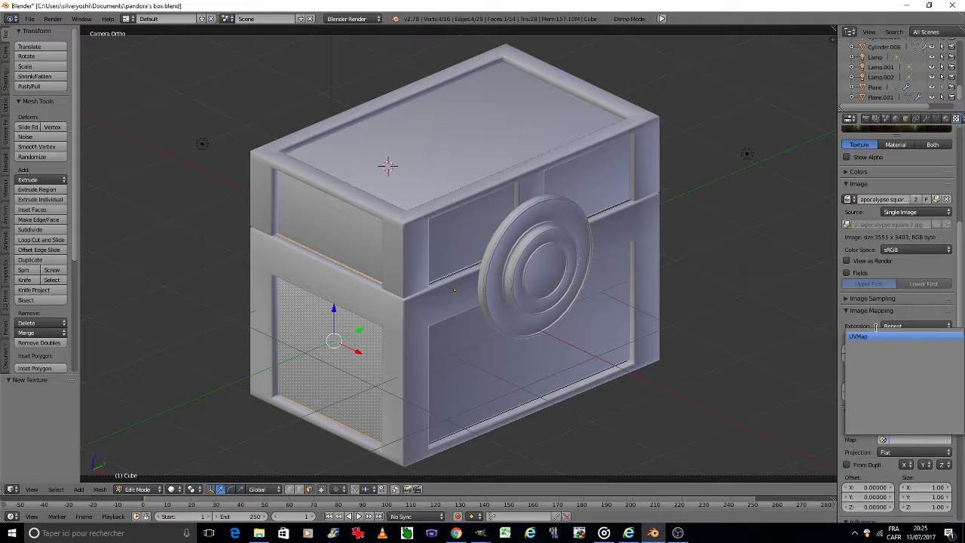
scroll(875, 340, down, 3)
scroll(878, 346, down, 4)
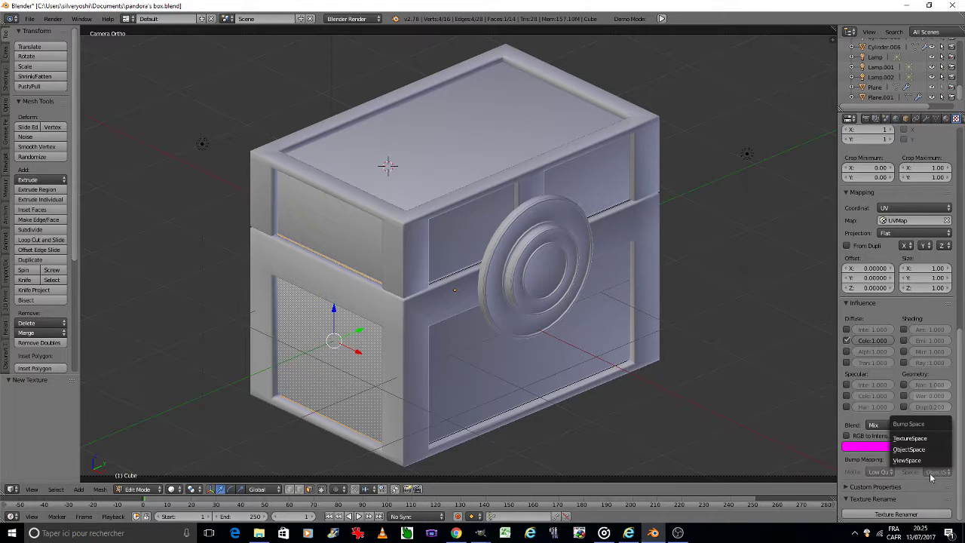
click(920, 383)
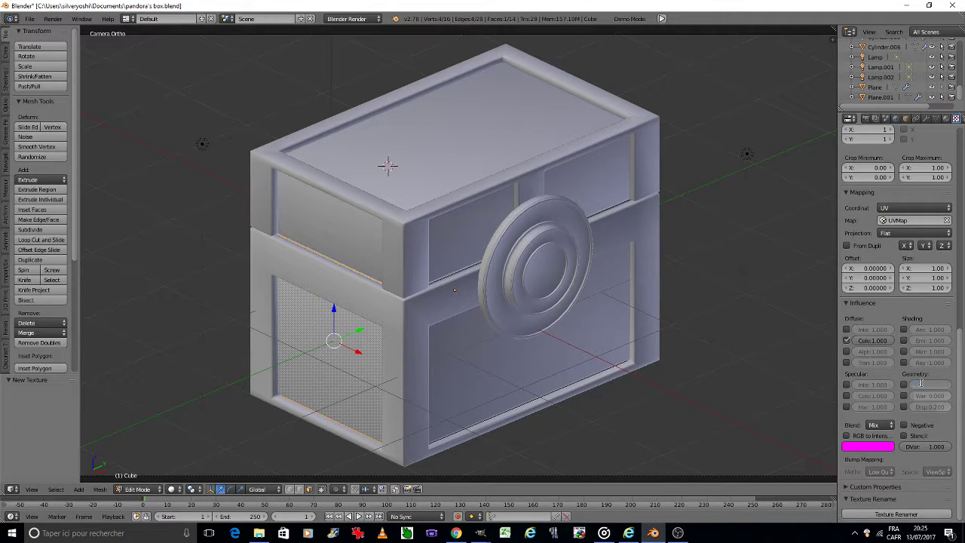
text(0.2)
key(Return)
click(888, 425)
click(873, 402)
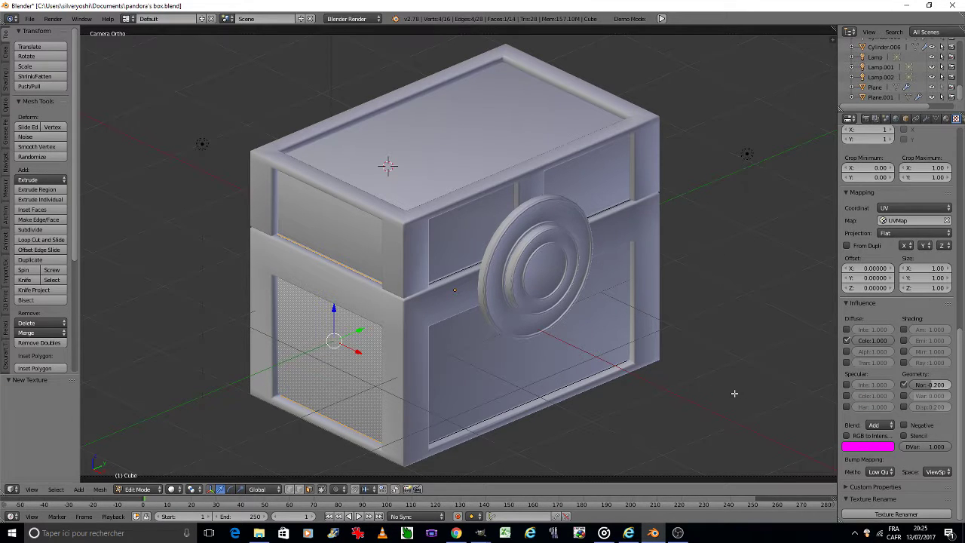
click(175, 490)
click(204, 420)
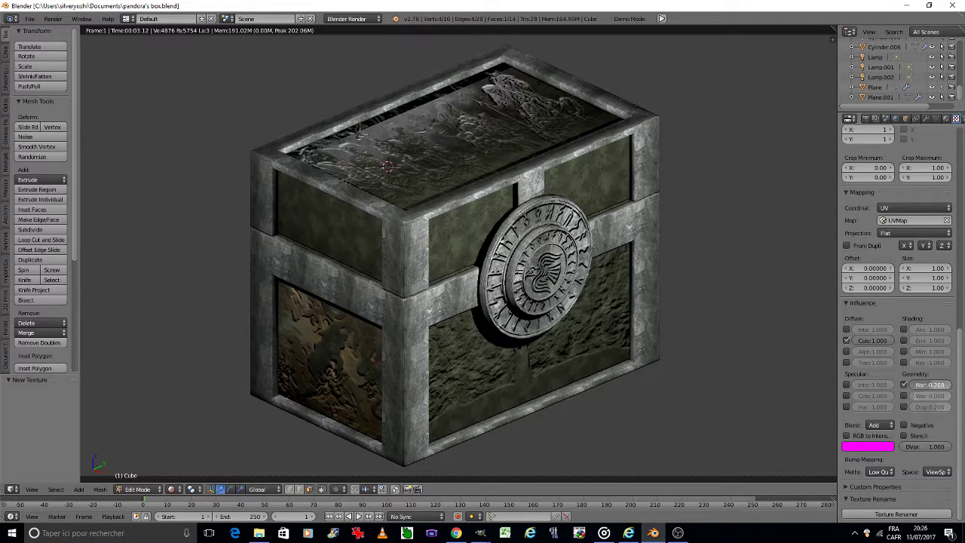
- Re-enter the normal bump strength, set Bump Method to Best Quality and Blend to Mix
click(929, 385)
key(Return)
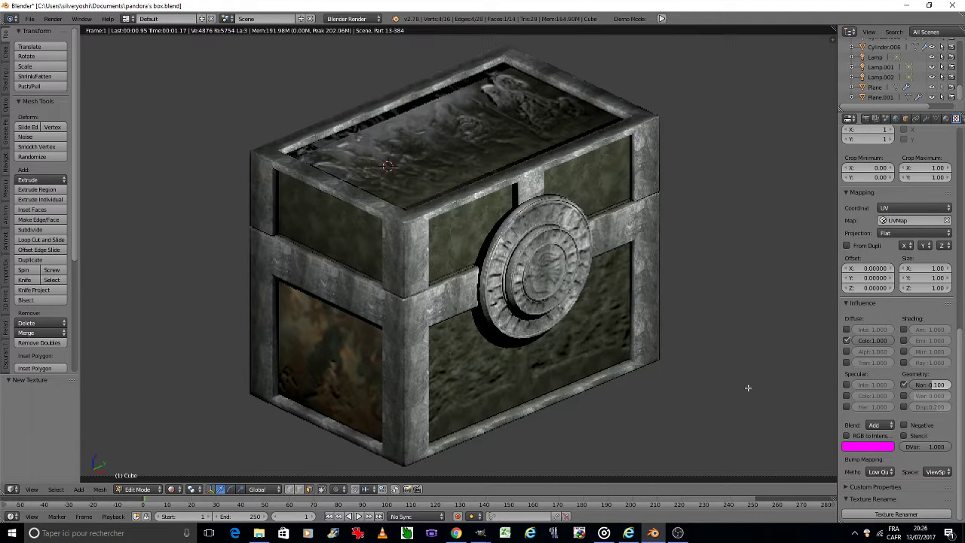
click(879, 471)
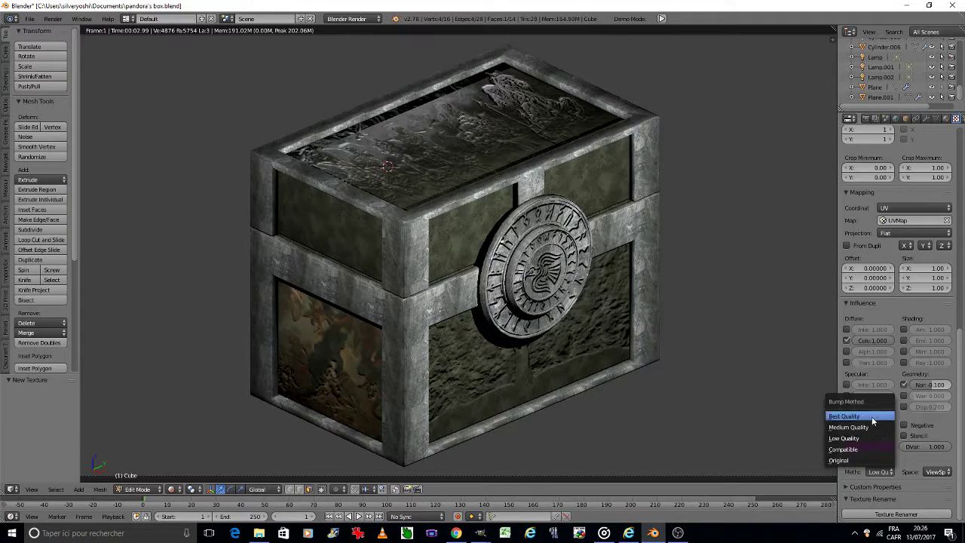
click(873, 419)
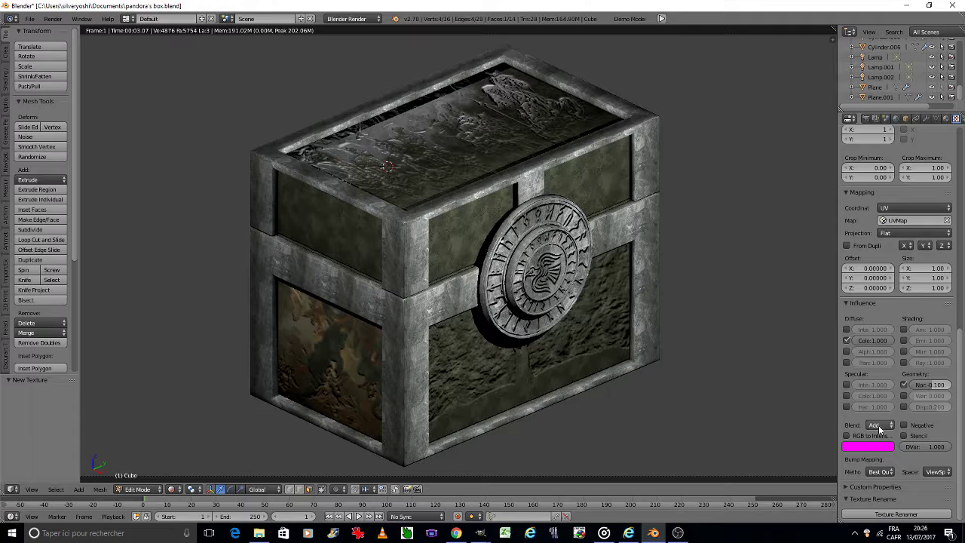
click(879, 426)
click(877, 411)
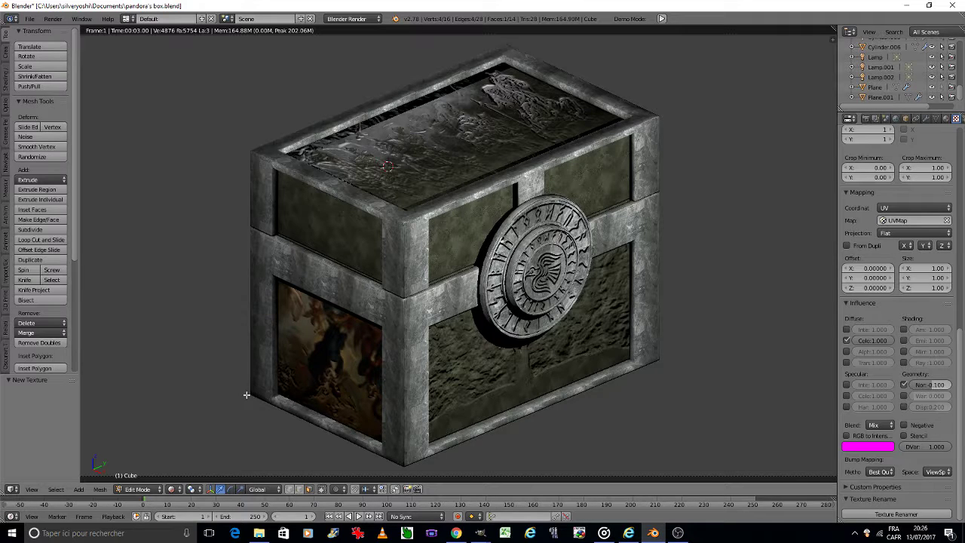
- Rotate the side face's UVs 180° in the UV Editing layout, then return to Default
click(150, 18)
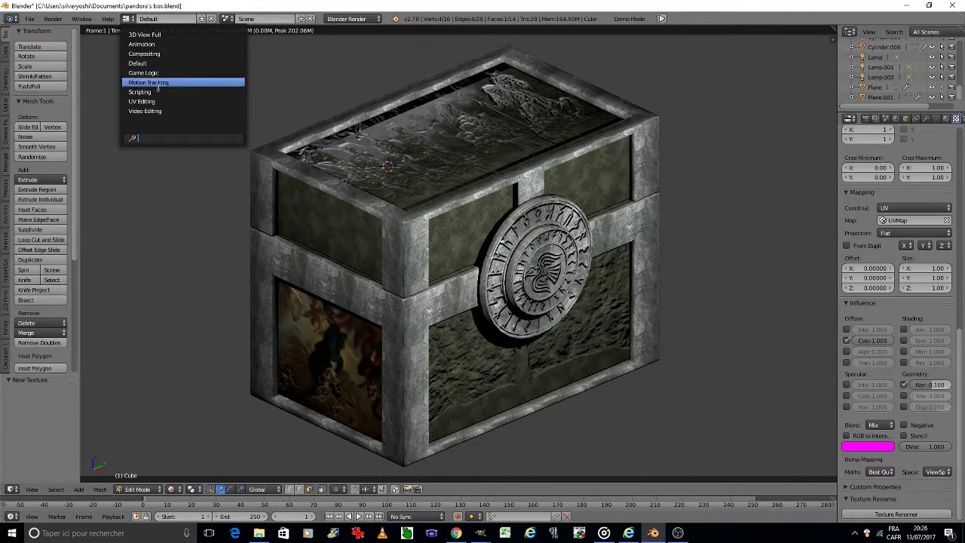
click(159, 100)
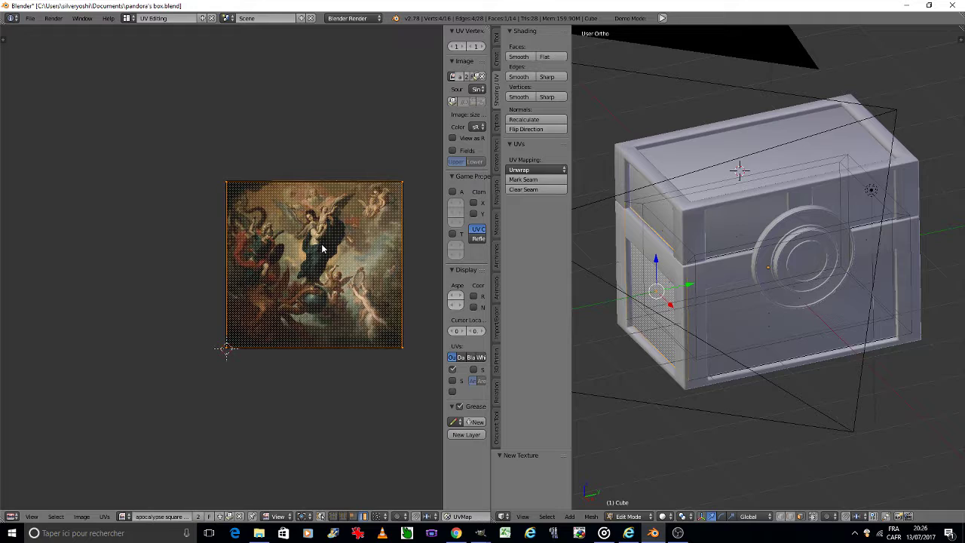
text(r180)
key(Return)
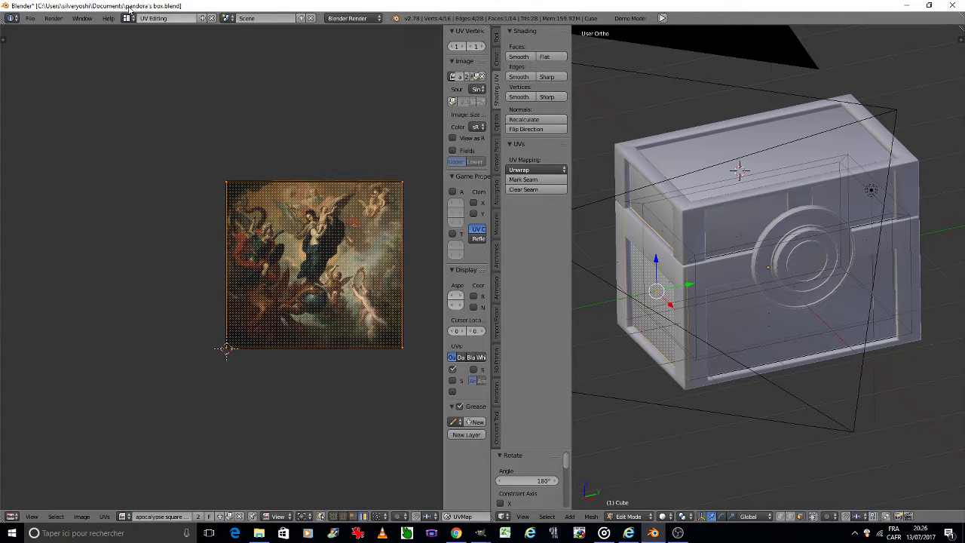
click(130, 18)
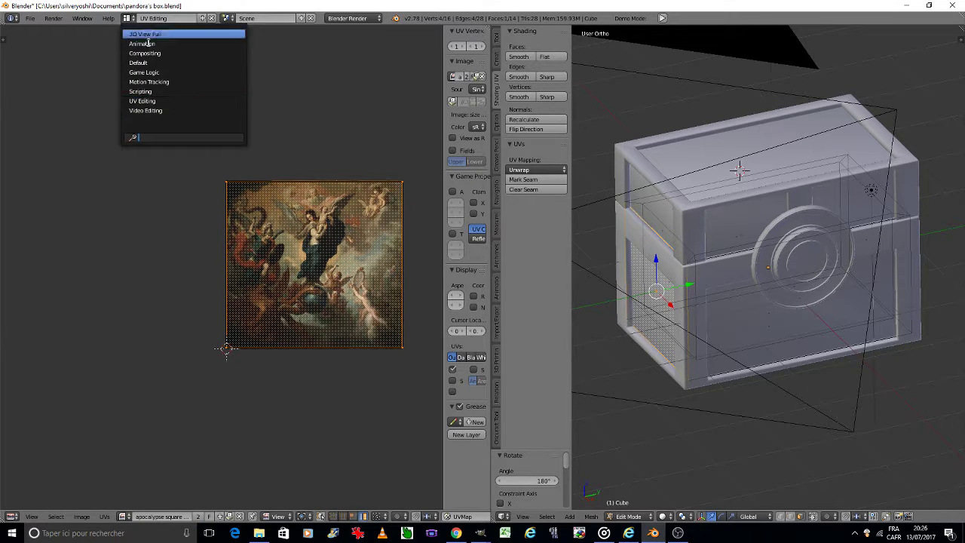
click(151, 62)
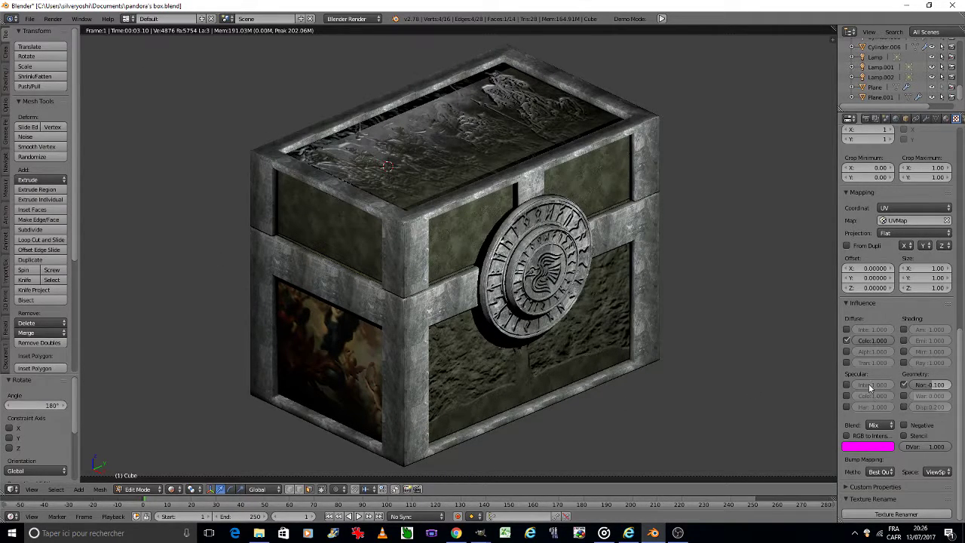
- Set the painting texture's Blend to Add and its colour influence to 0.500
click(881, 423)
click(875, 402)
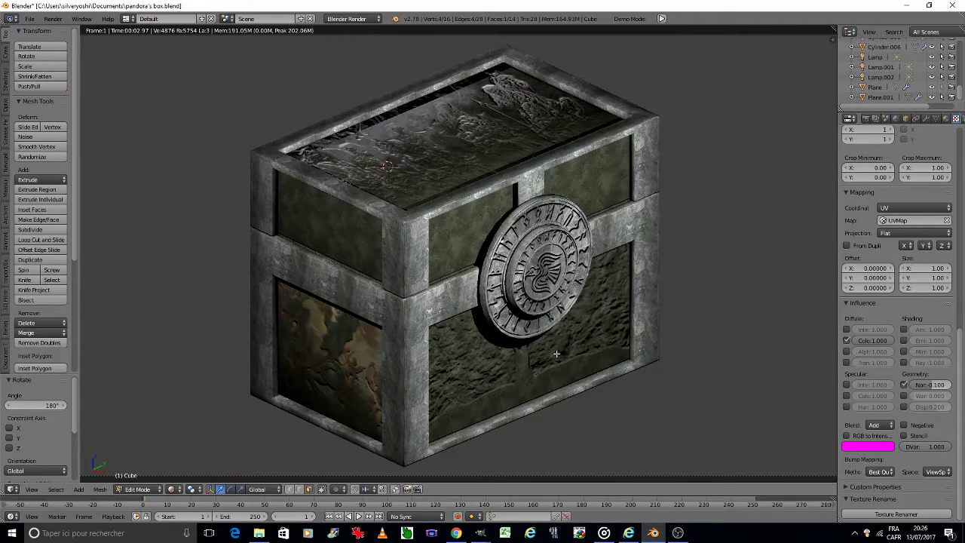
key(z)
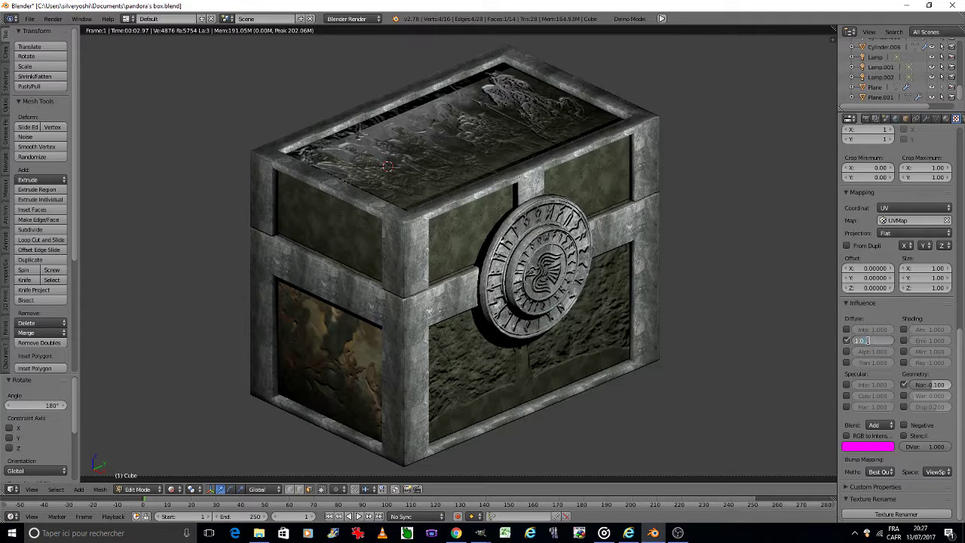
text(0.5)
key(Return)
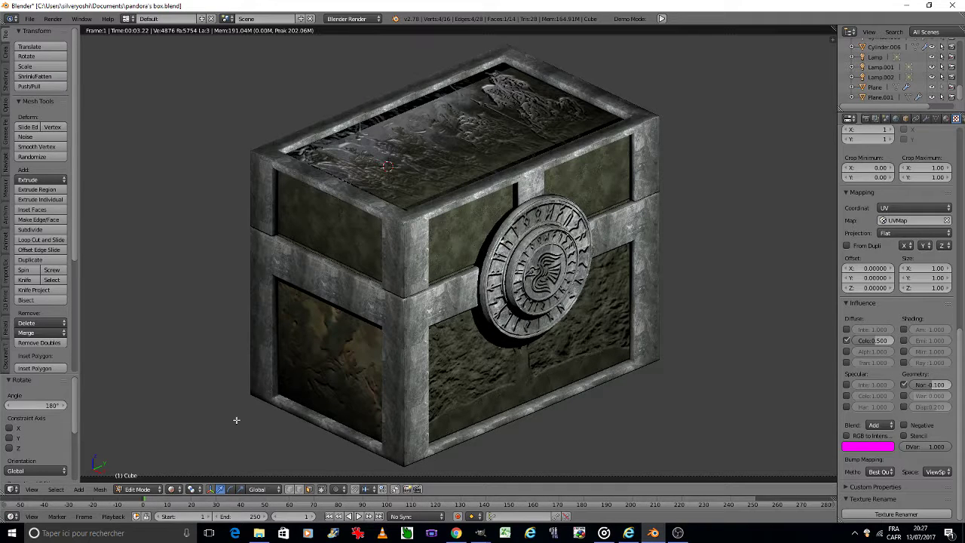
- In Solid shading, select the lower front face and pick the Material.006 slot
click(181, 489)
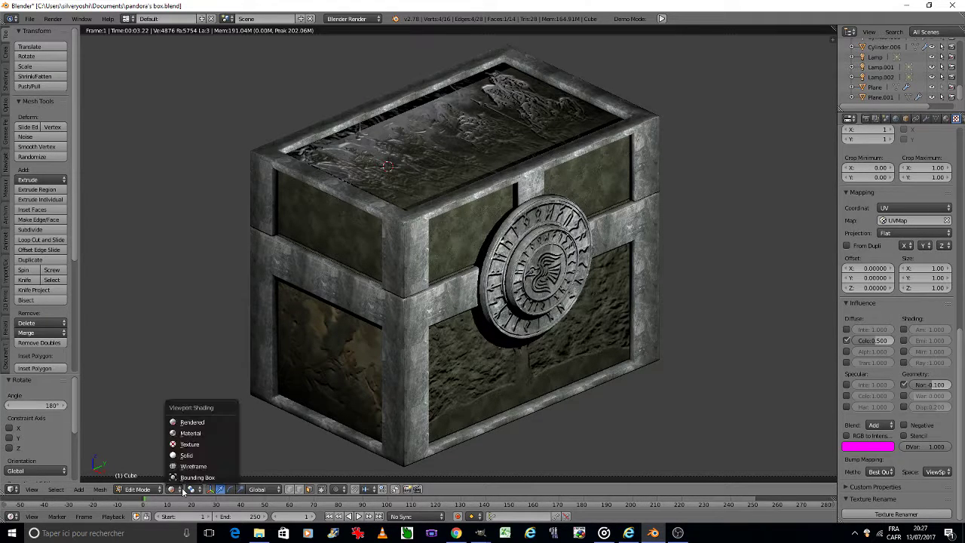
click(183, 454)
right_click(455, 357)
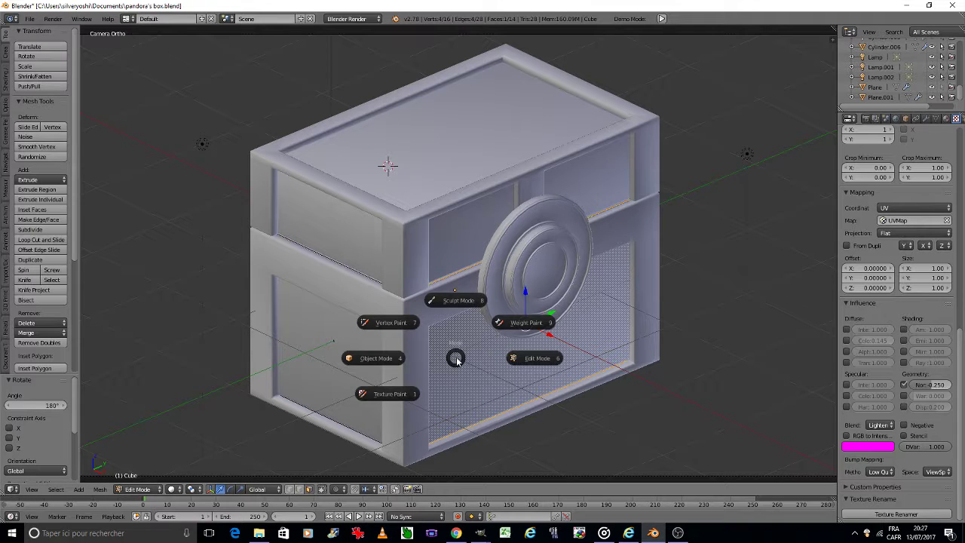
click(946, 118)
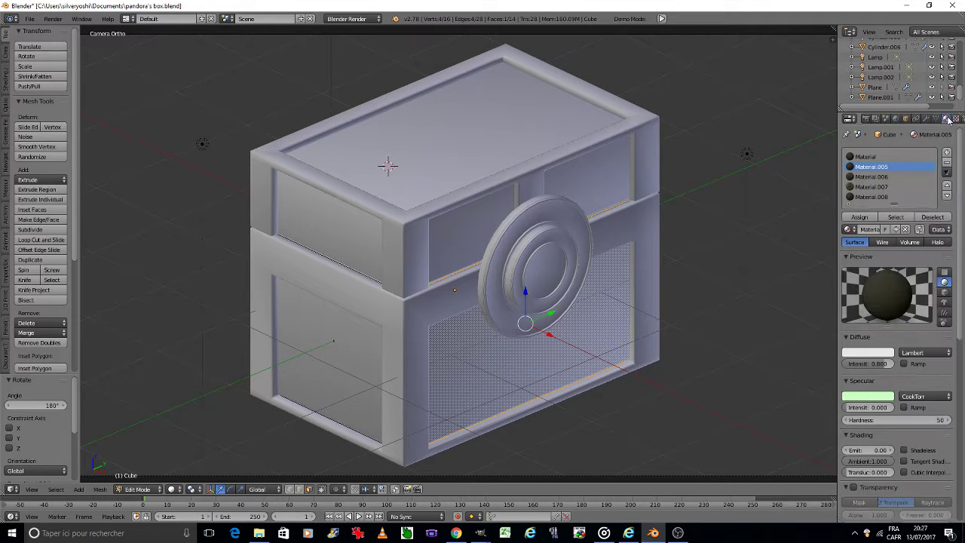
click(883, 178)
- Set the fire texture's Blend to Add and enable its colour influence at 0.145
click(955, 118)
scroll(920, 226, up, 5)
scroll(913, 264, up, 5)
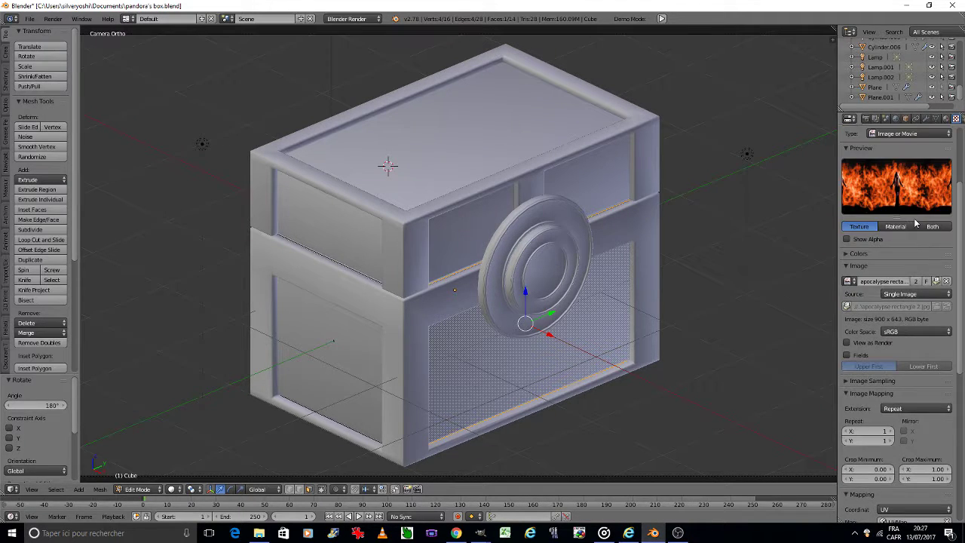
scroll(897, 339, up, 4)
scroll(886, 377, down, 4)
scroll(886, 383, down, 8)
scroll(882, 399, down, 2)
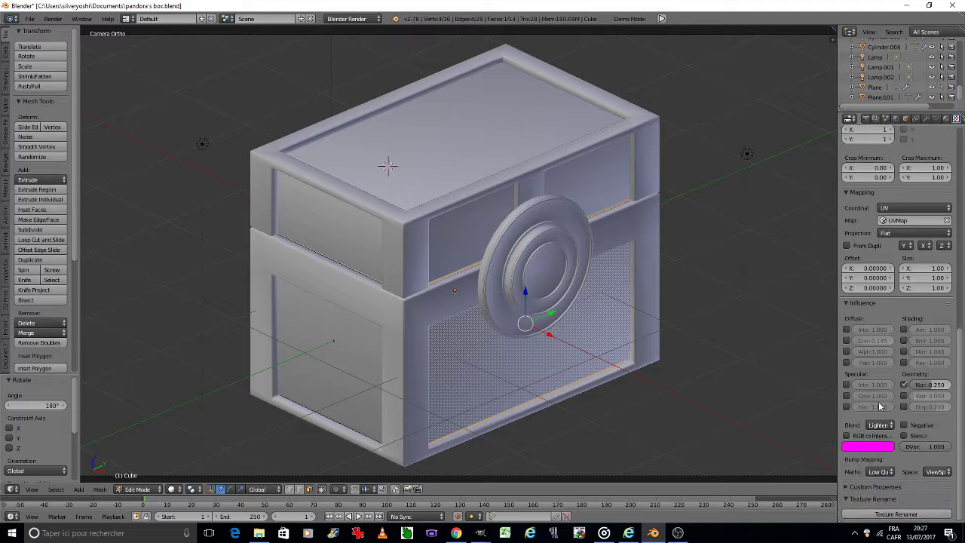
click(879, 424)
click(881, 403)
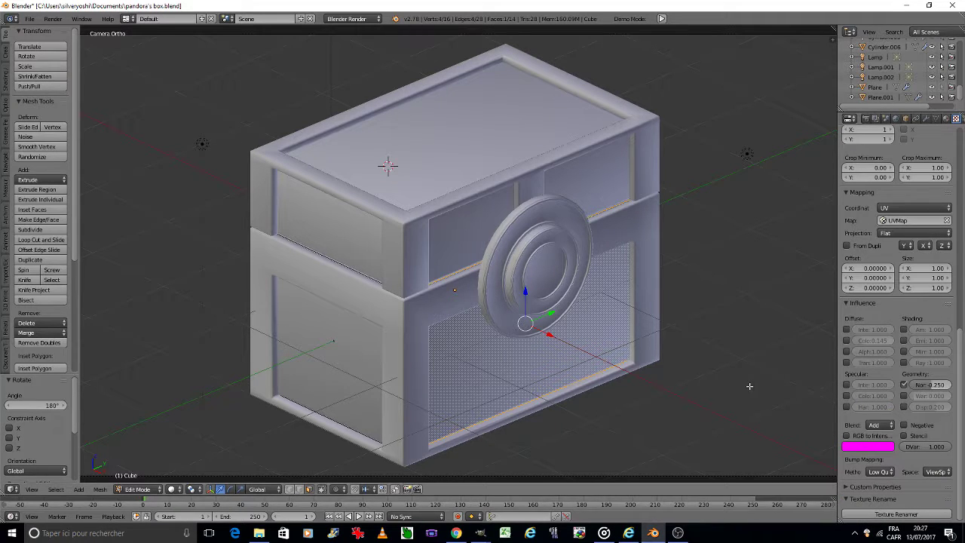
click(847, 341)
- Return to Object Mode and open the viewport shading options
key(Tab)
click(411, 425)
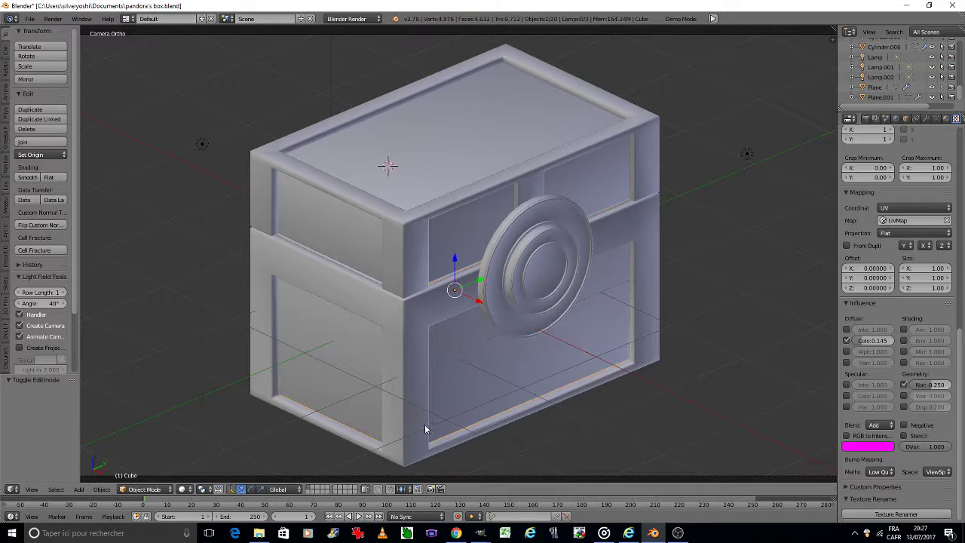
click(184, 488)
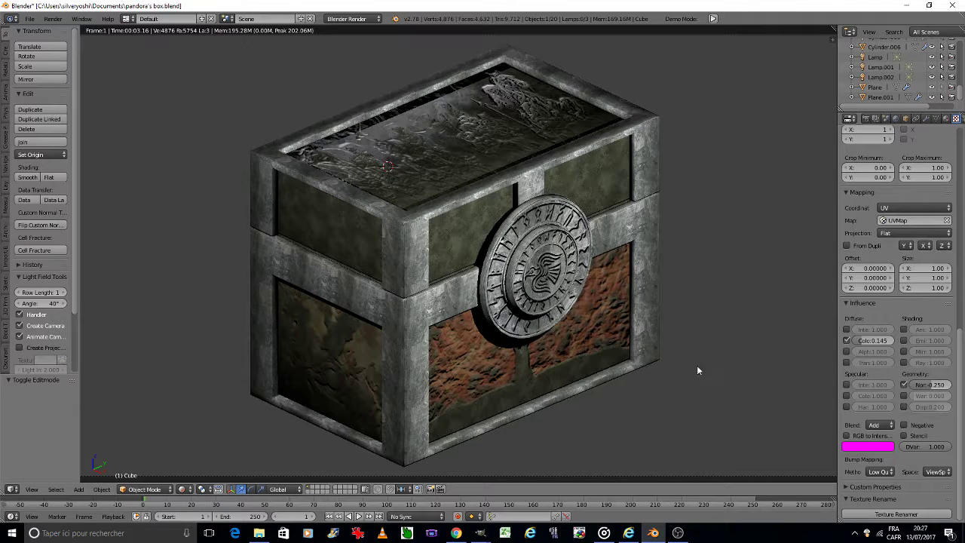
- Expand the texture's Colors panel, trying a lower green multiplier and undoing it back to 1.000
scroll(929, 315, up, 5)
scroll(924, 309, up, 2)
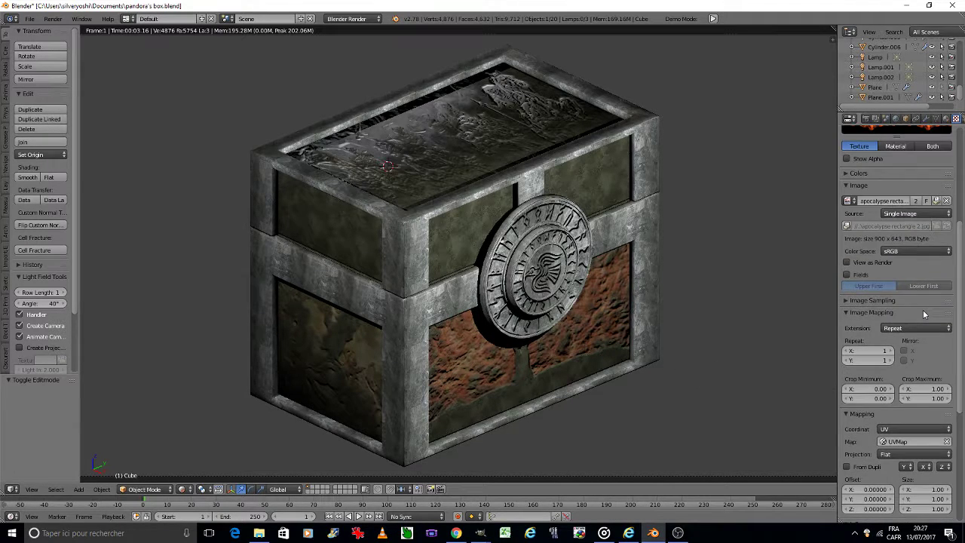
scroll(923, 310, up, 3)
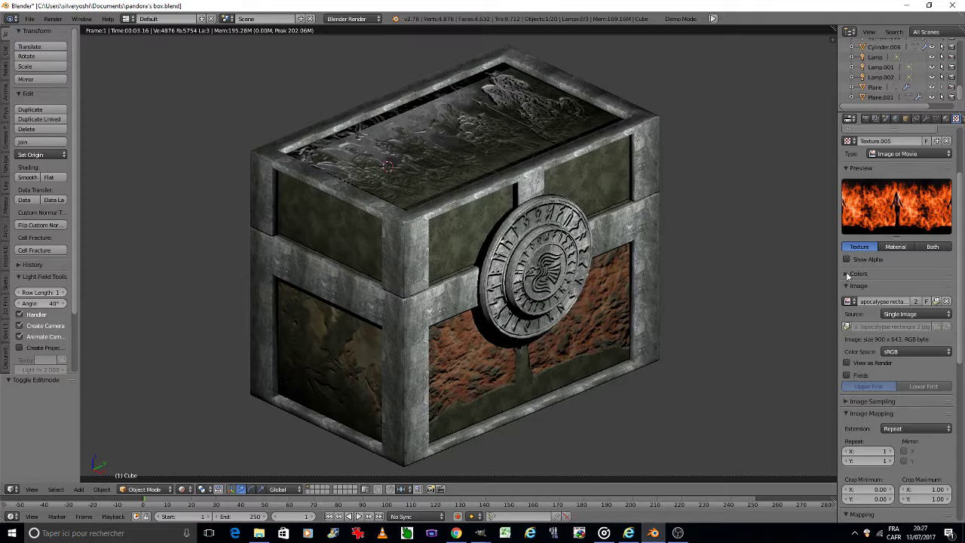
click(848, 276)
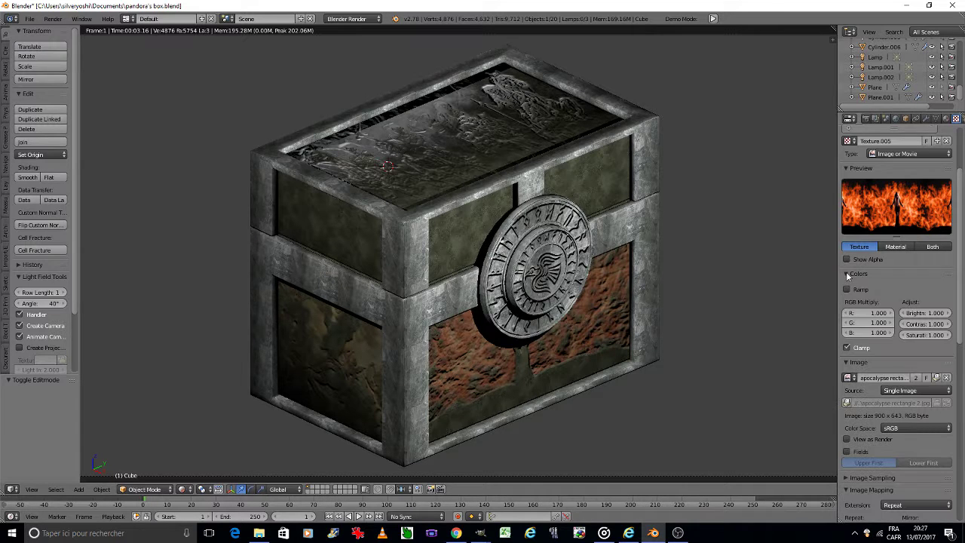
drag(878, 323, 847, 325)
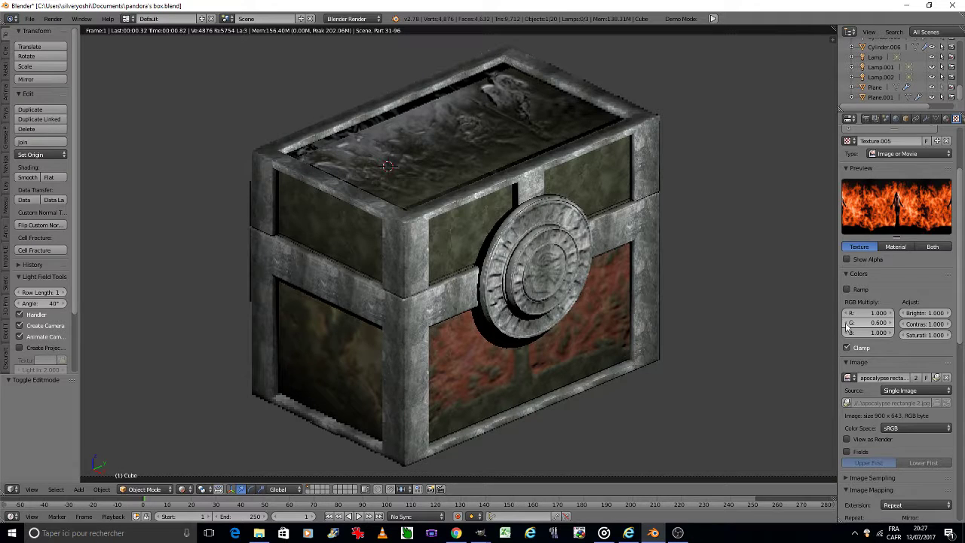
drag(847, 326, 847, 326)
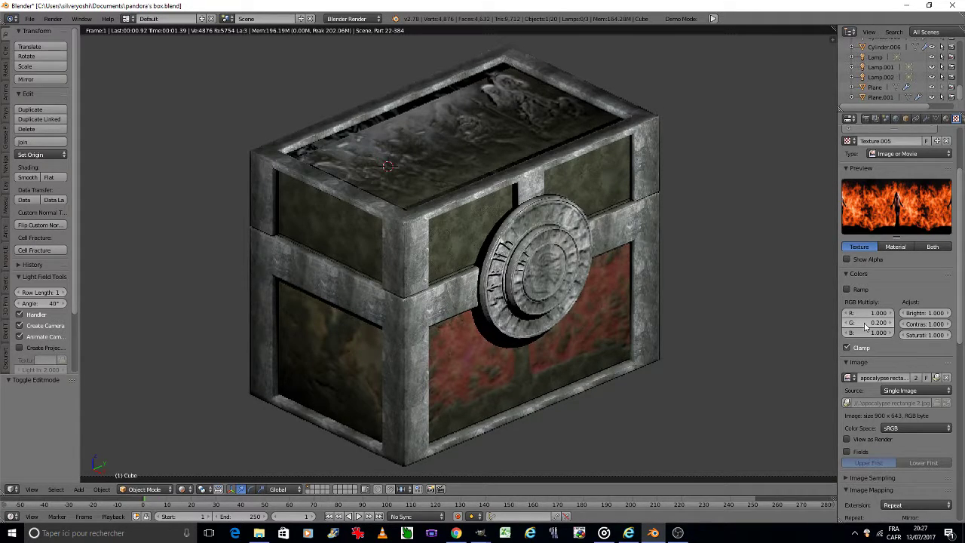
key(ctrl+z)
key(ctrl+z)
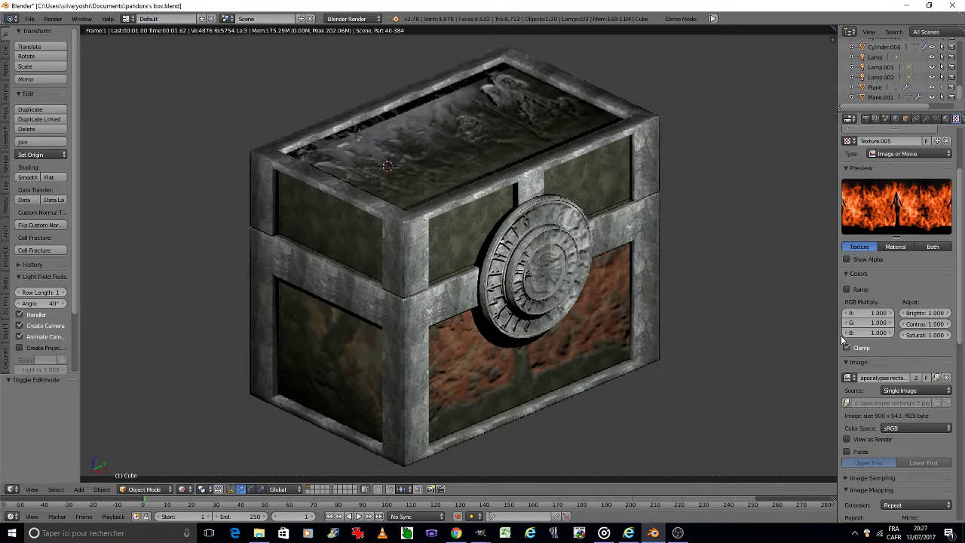
- Lower the fire texture's blue RGB multiplier step by step to 0.100
drag(845, 335, 848, 336)
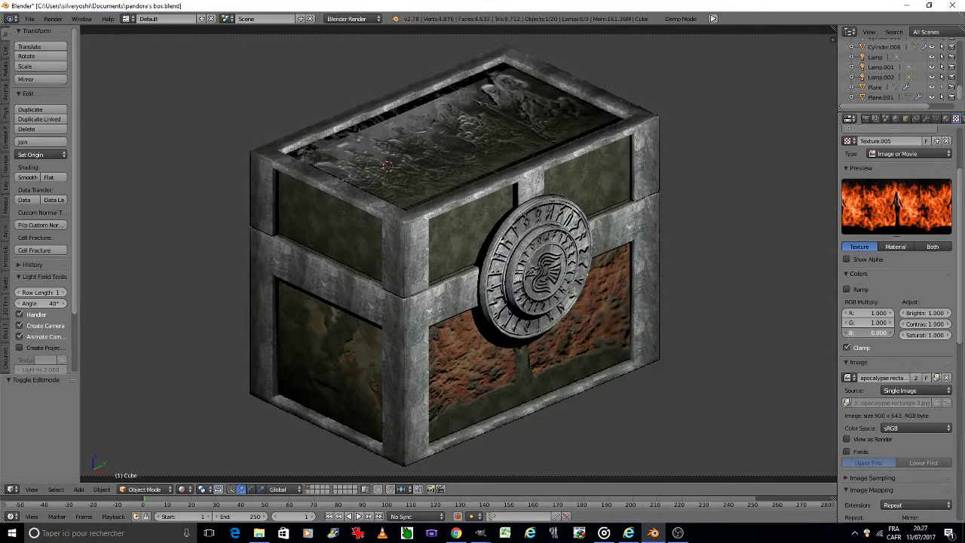
click(848, 336)
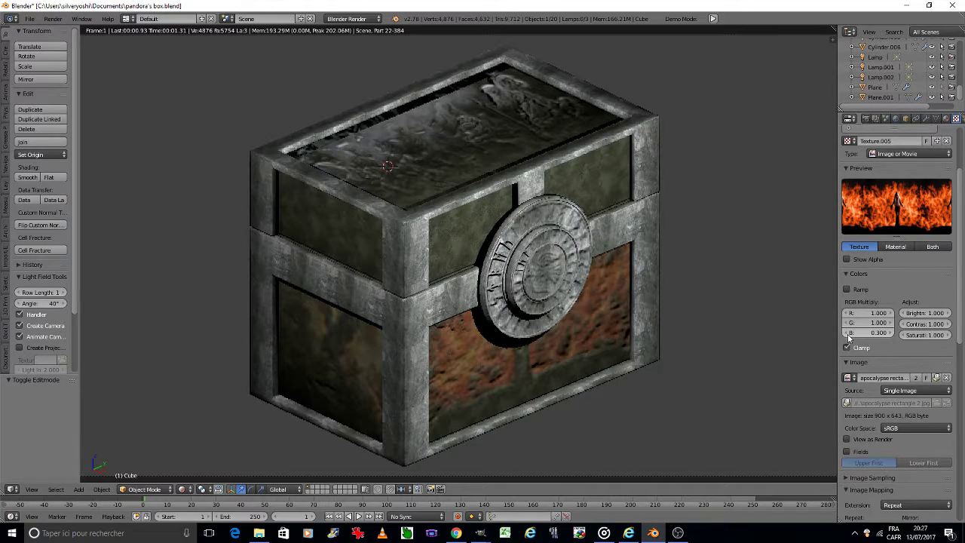
click(848, 337)
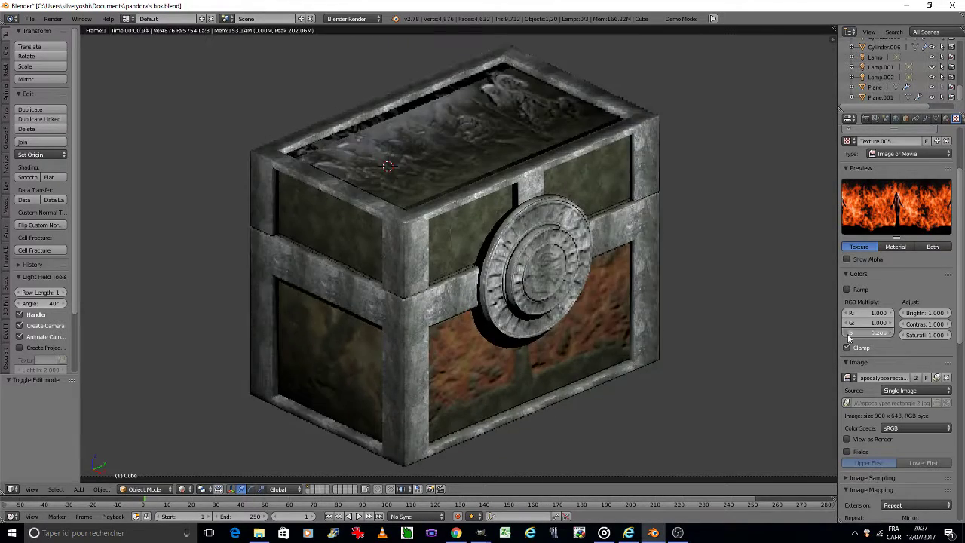
click(848, 336)
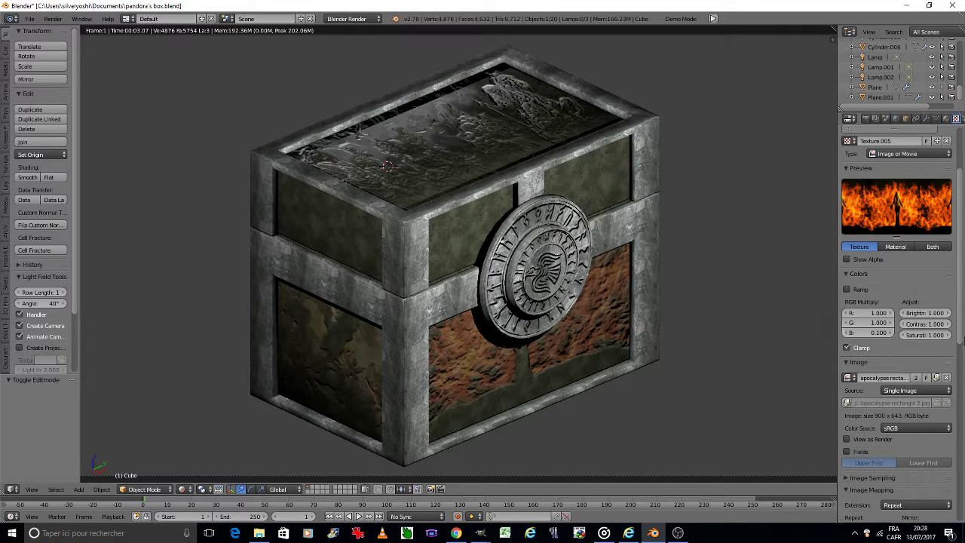
drag(960, 342, 960, 341)
scroll(961, 342, down, 10)
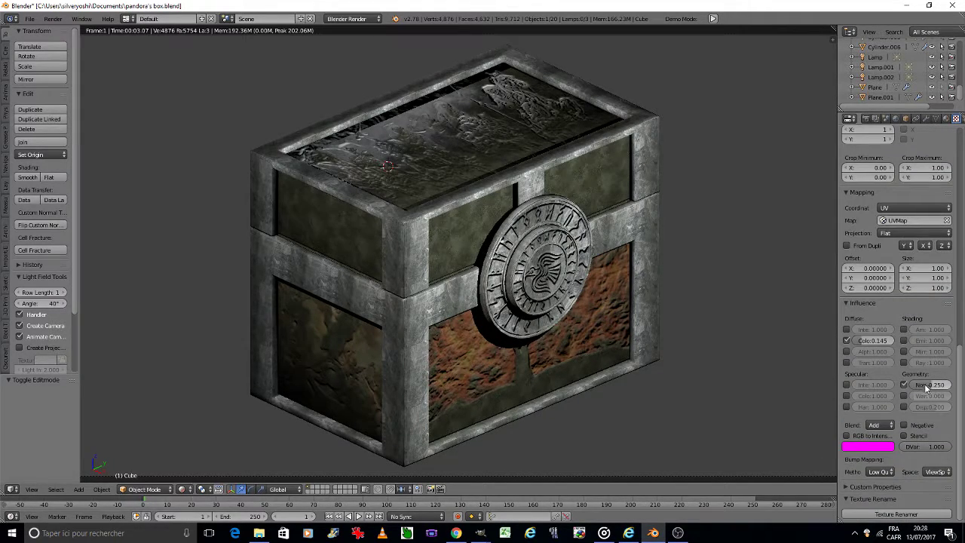
- Set the front panel's normal influence to -0.2 and colour influence to 0.1, then switch to Solid shading
text(-0.2)
key(Return)
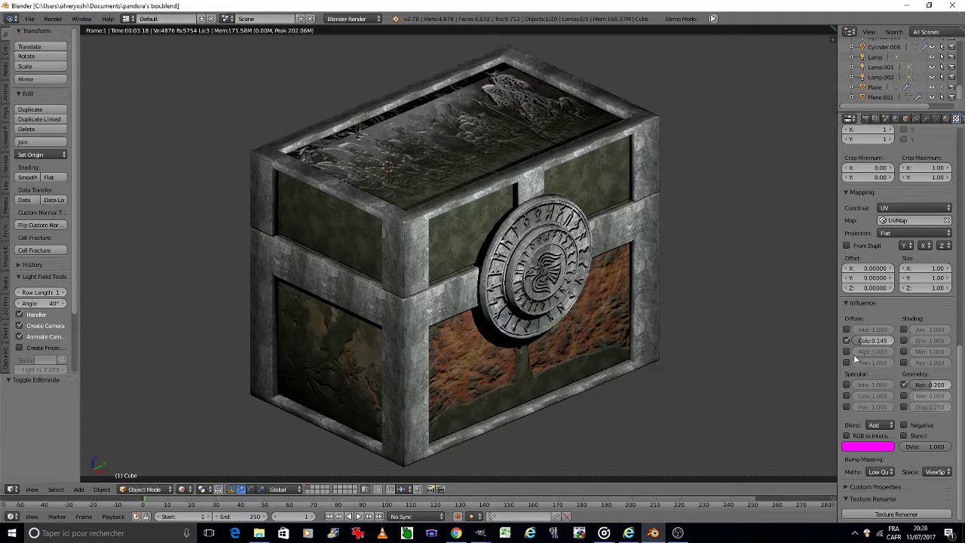
click(867, 340)
text(1)
key(Return)
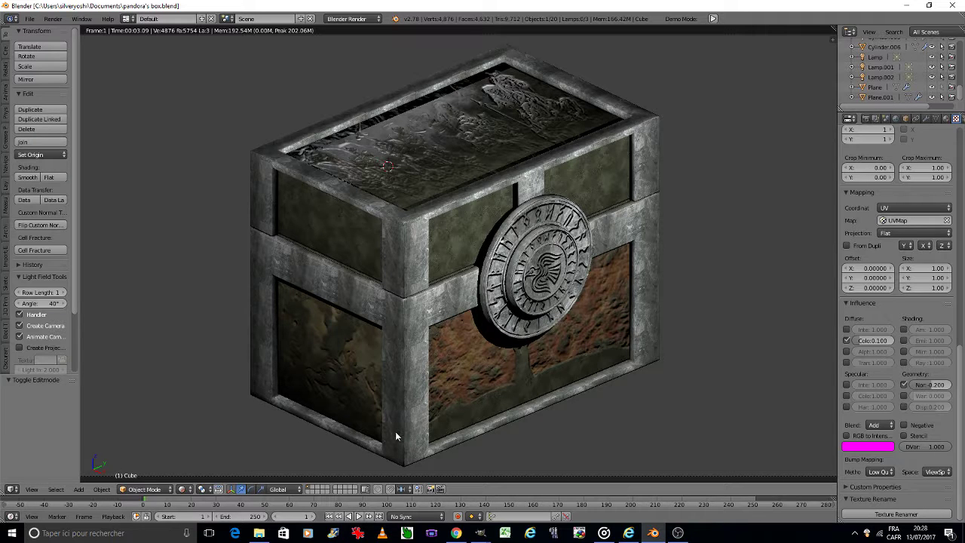
click(184, 489)
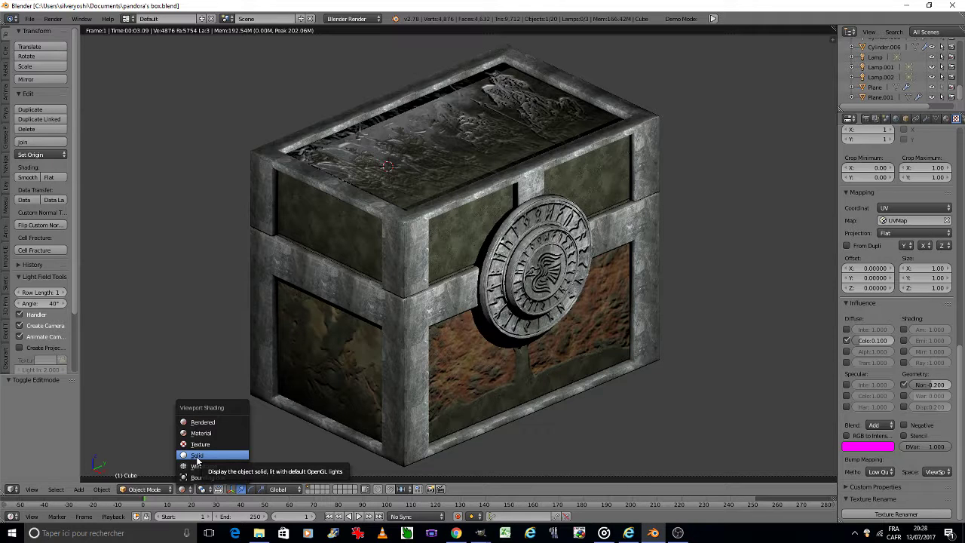
click(197, 456)
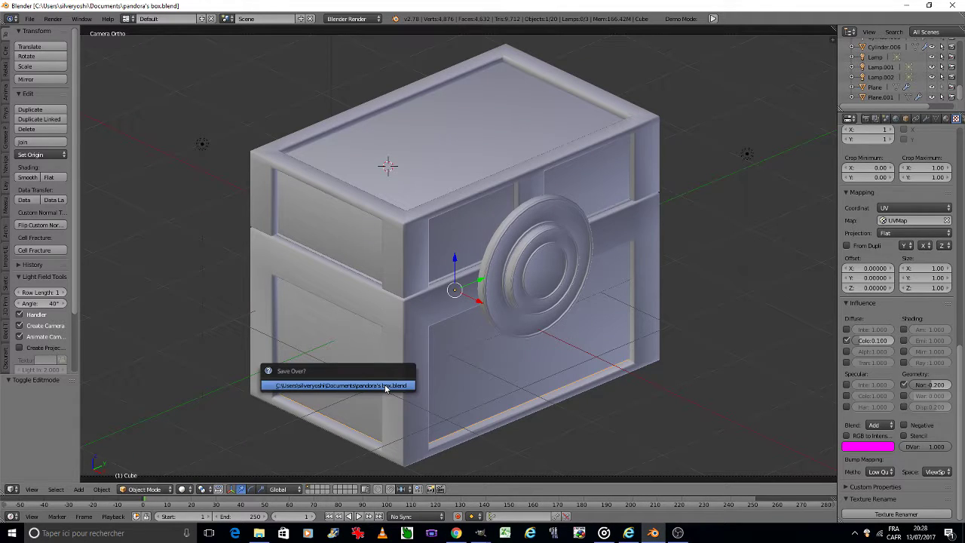